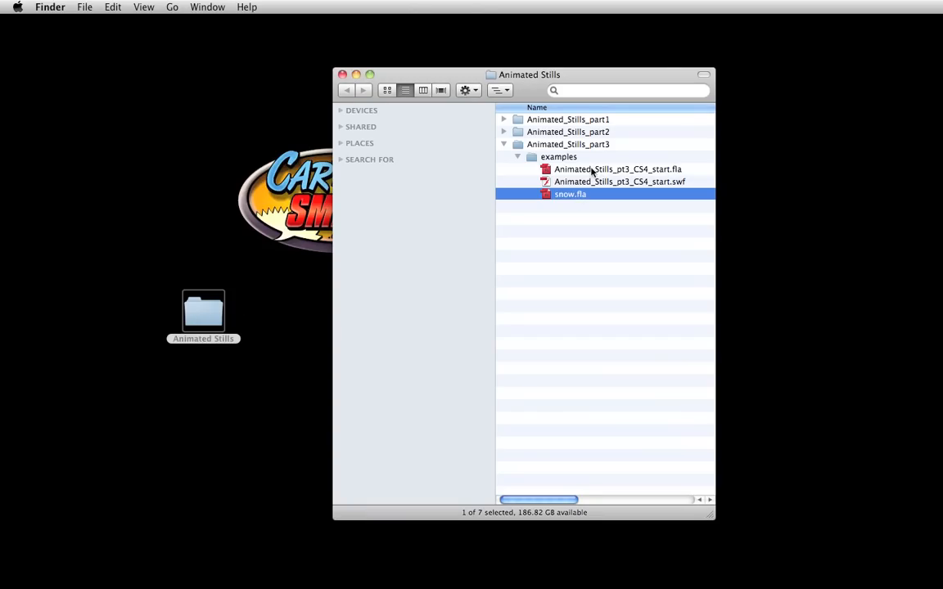
# Step: Open Animated_Stills_pt3_CS4_start.fla in Flash and copy the clip from the Waterfall layer of the Front Right Waterfall Folder, relocking the layer
pyautogui.doubleClick(541, 169)
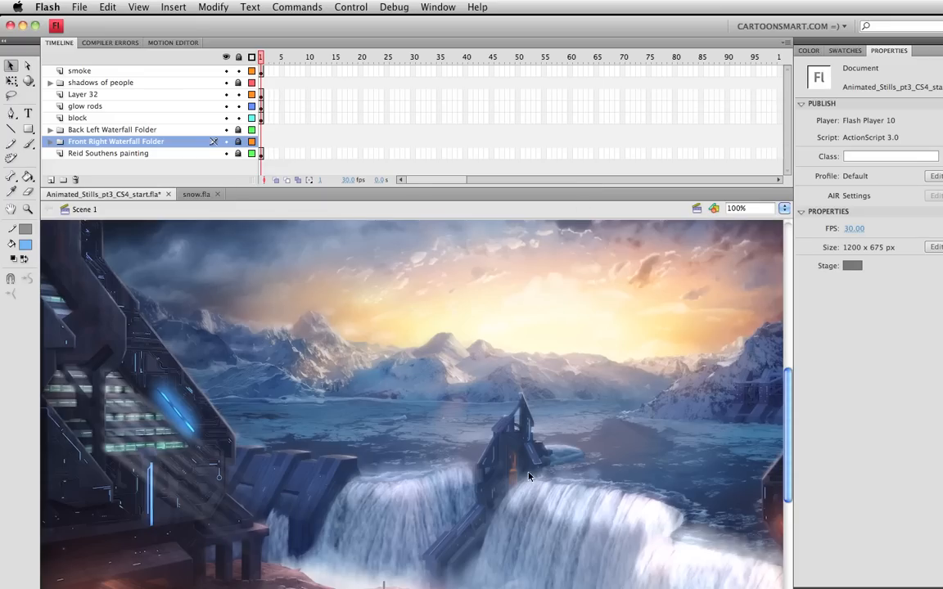
pyautogui.click(50, 141)
pyautogui.scroll(-3, 352, 139)
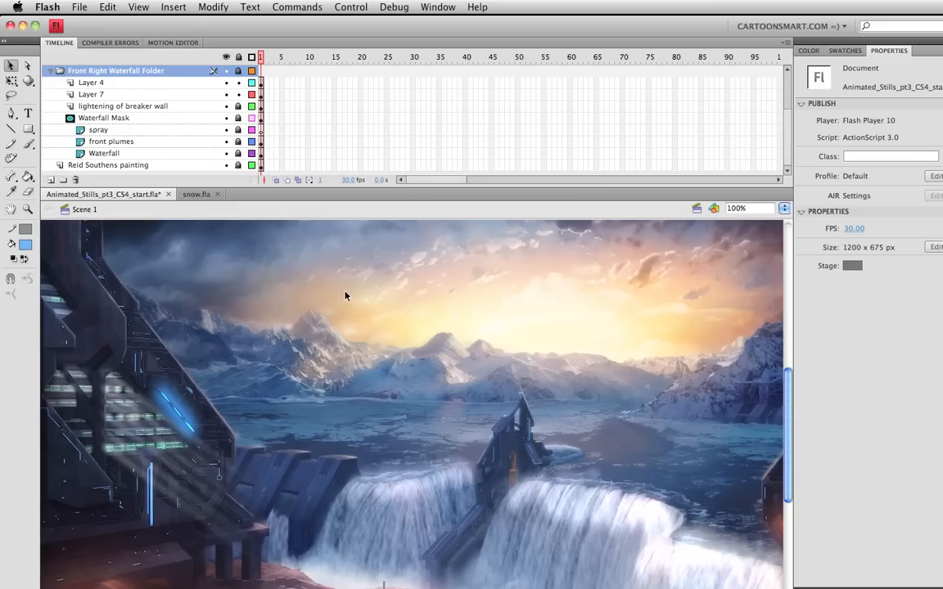
pyautogui.click(237, 154)
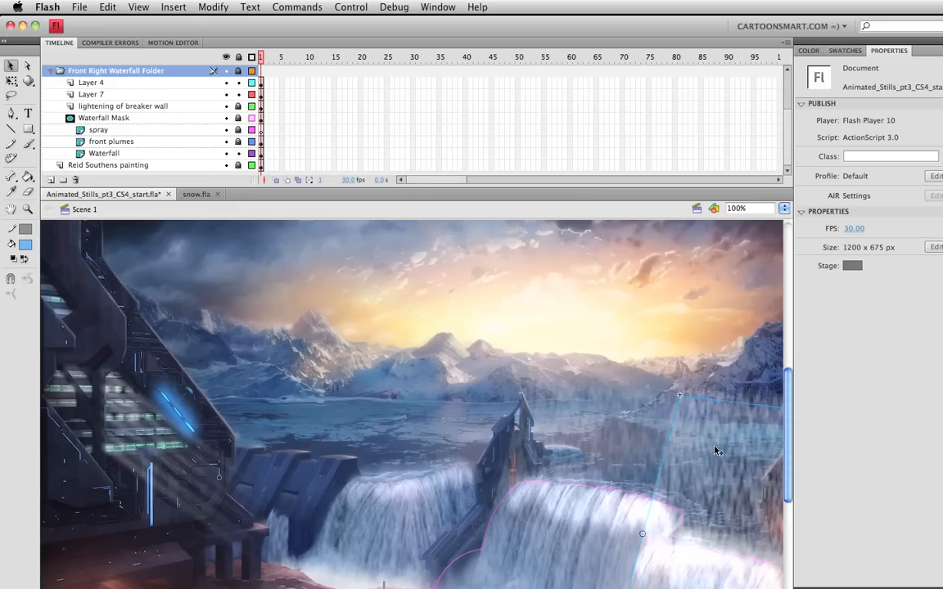
pyautogui.click(721, 471)
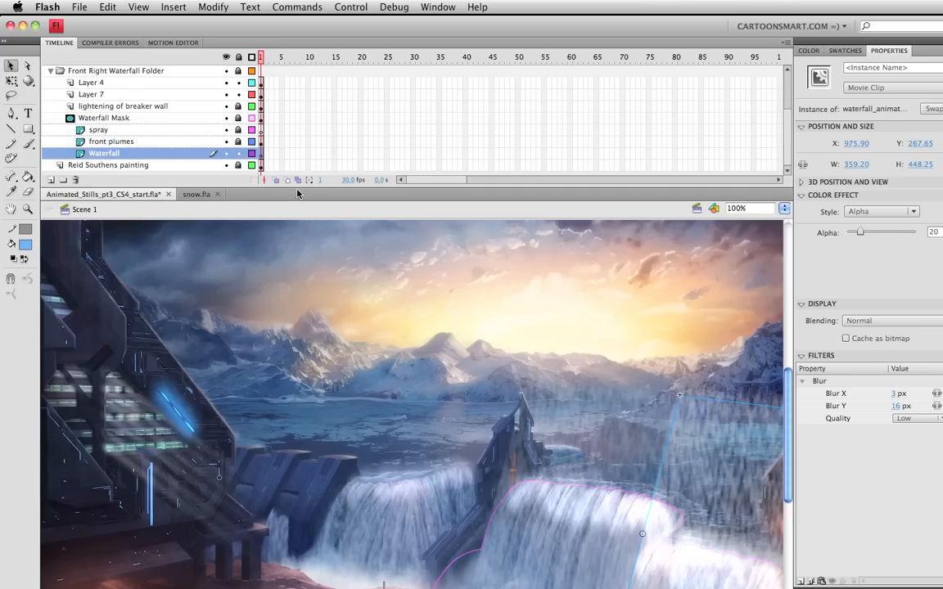
pyautogui.click(238, 153)
pyautogui.click(53, 72)
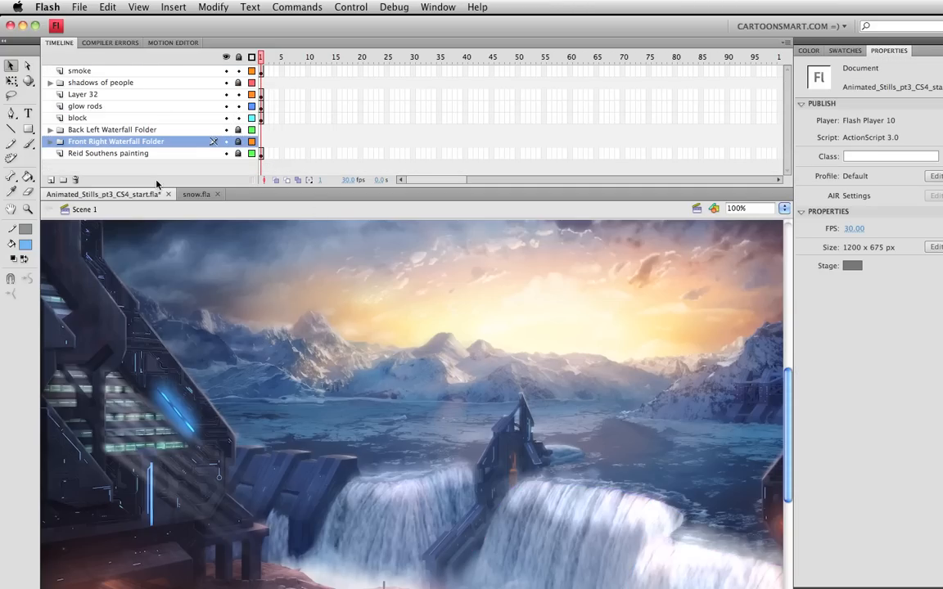
# Step: Paste the copied waterfall clip in place in snow.fla, and delete the pasted instance from the stage
pyautogui.click(194, 194)
pyautogui.press('super+shift+v')
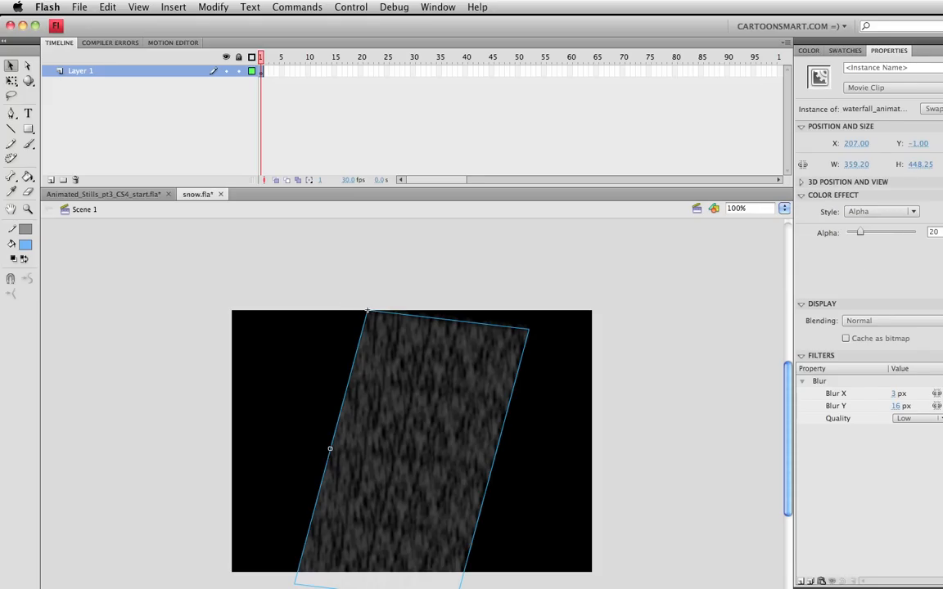
pyautogui.press('super+k')
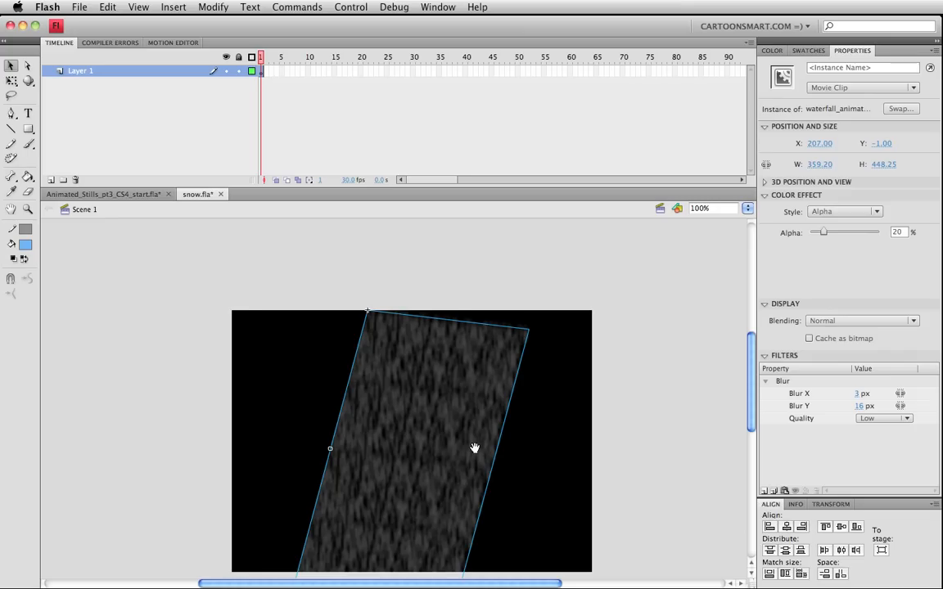
pyautogui.moveTo(475, 449); pyautogui.dragTo(477, 413)
pyautogui.press('Delete')
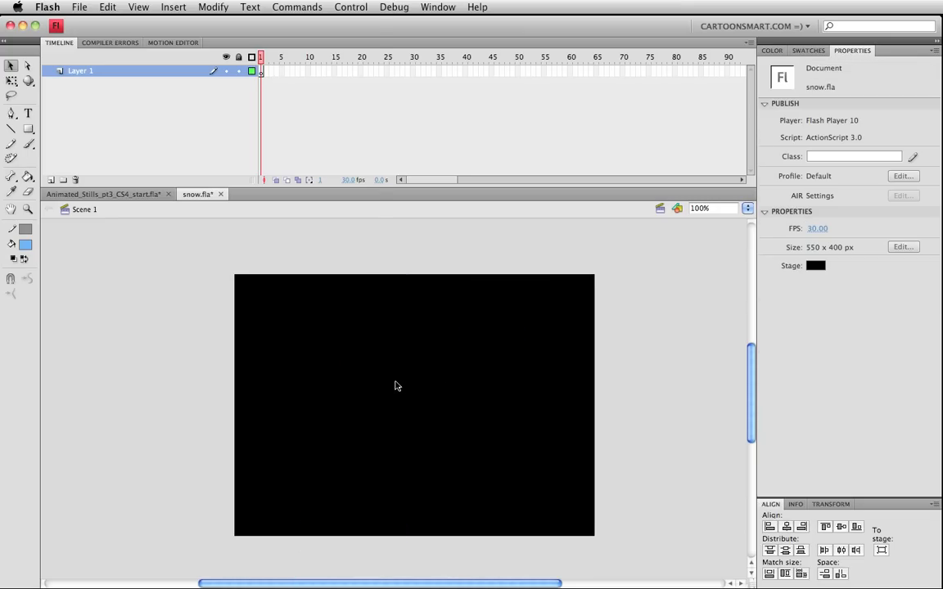
# Step: Place the waterfall_animated copy symbol from the library on the stage at about X 107, Y -239
pyautogui.press('super+l')
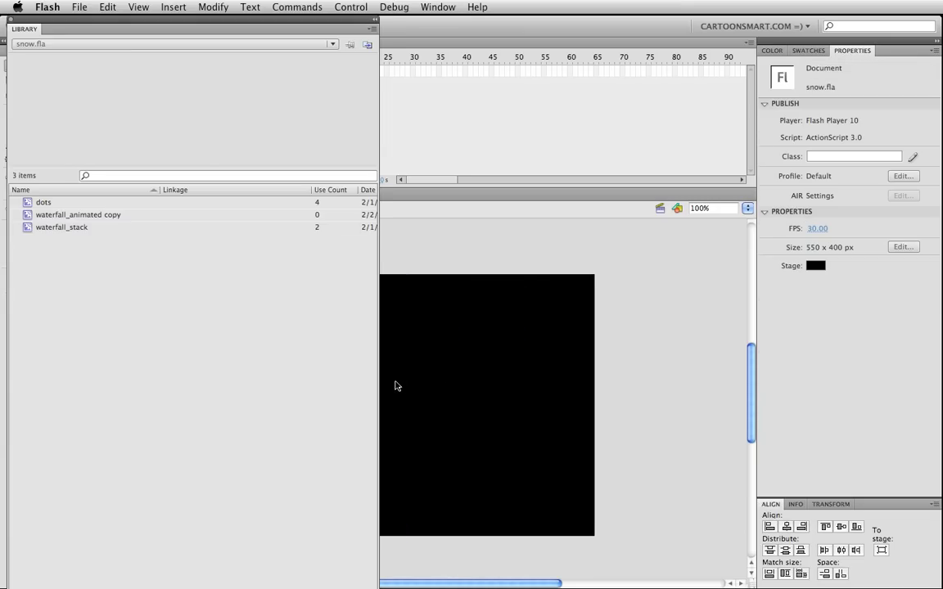
pyautogui.click(84, 217)
pyautogui.moveTo(35, 218); pyautogui.dragTo(461, 307)
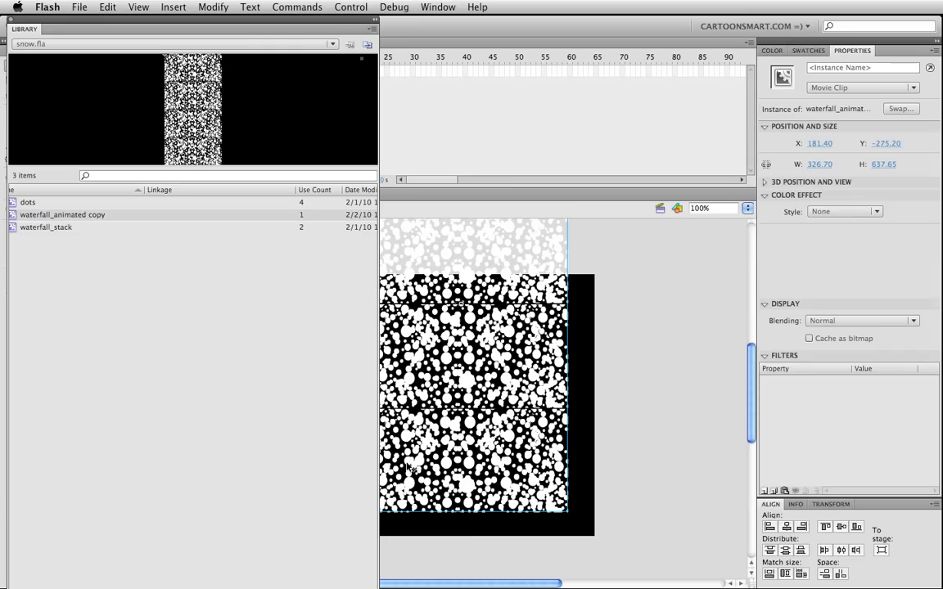
pyautogui.click(12, 19)
pyautogui.moveTo(389, 330); pyautogui.dragTo(356, 360)
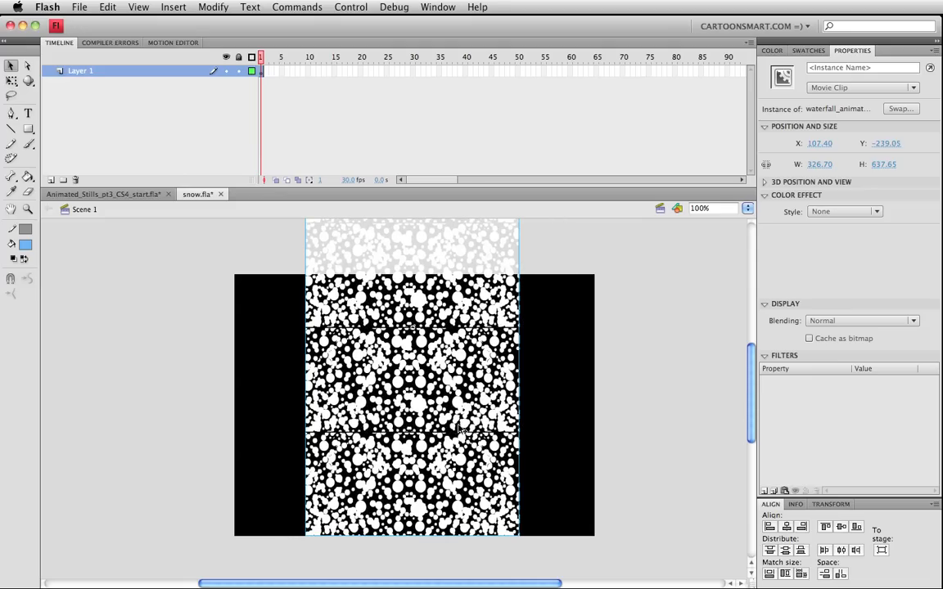
# Step: Set the document dimensions of snow.fla to 900 x 600 px
pyautogui.click(648, 291)
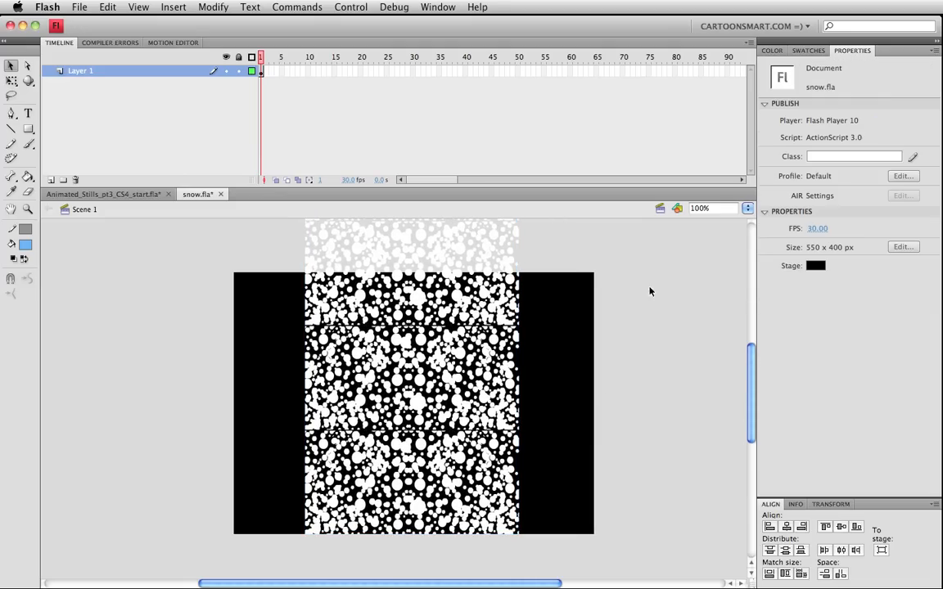
pyautogui.press('super+j')
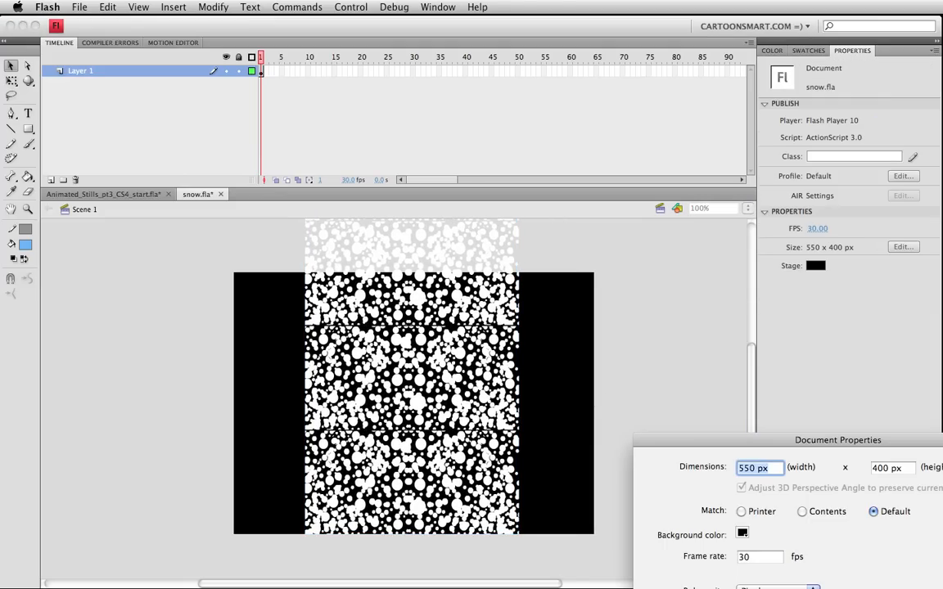
pyautogui.write('900')
pyautogui.press('Tab')
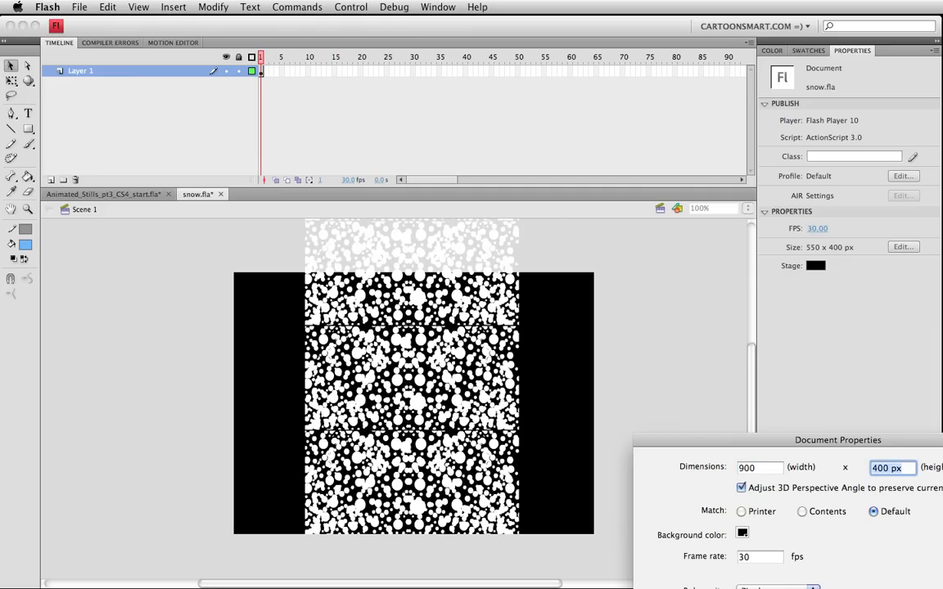
pyautogui.write('600')
pyautogui.press('Return')
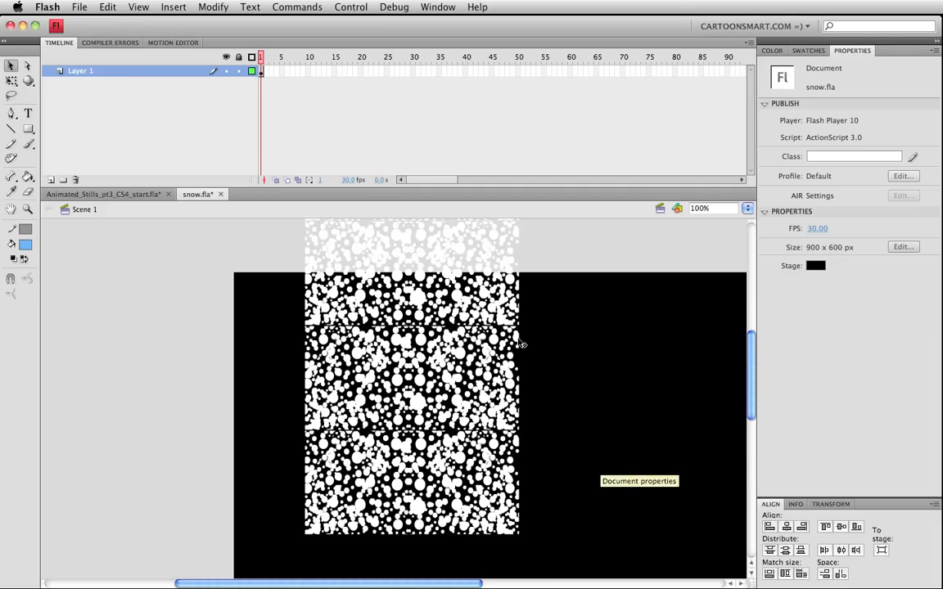
# Step: Move the waterfall clip to about X 202, Y -39 on the enlarged stage and save snow.fla
pyautogui.moveTo(456, 185); pyautogui.dragTo(457, 140)
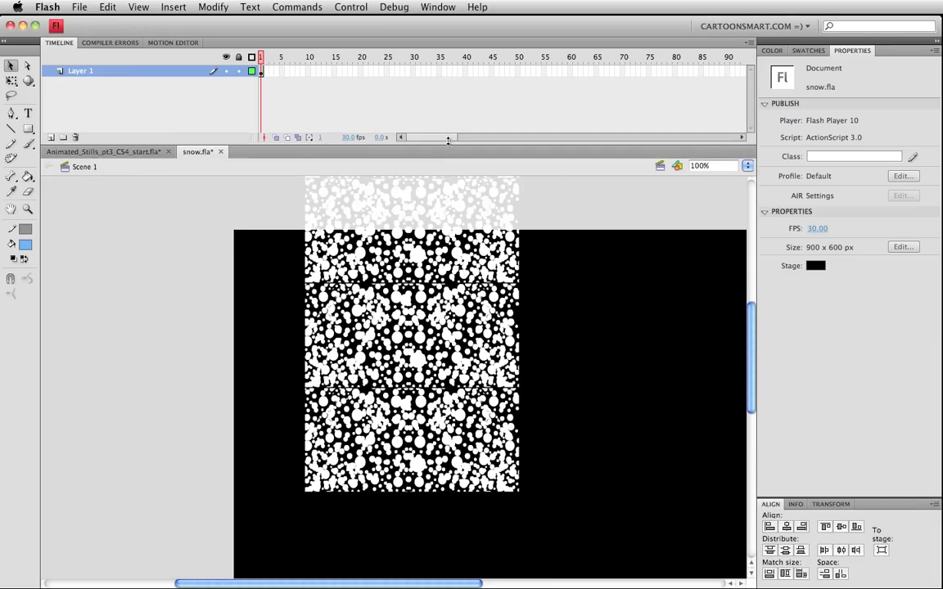
pyautogui.moveTo(267, 280); pyautogui.dragTo(331, 509)
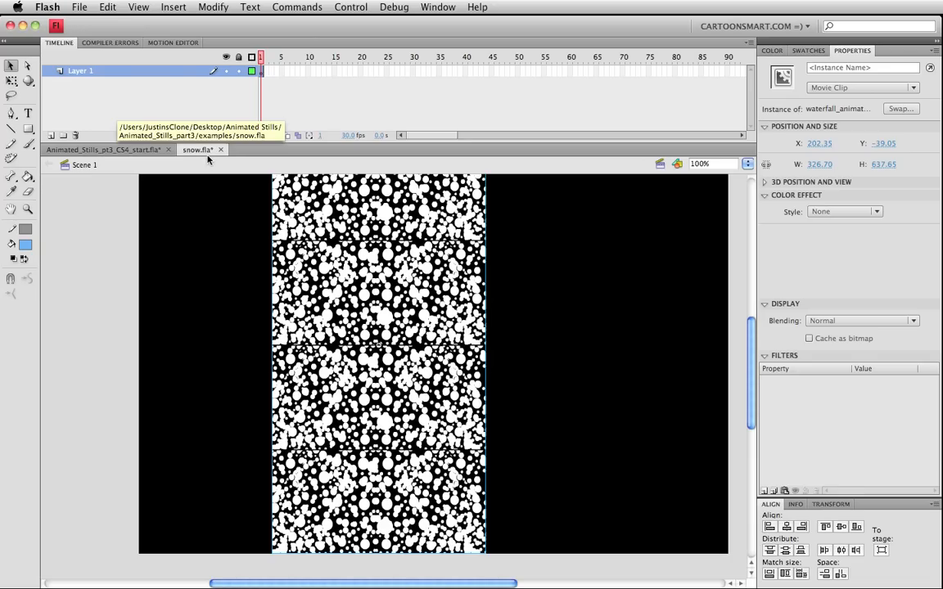
pyautogui.press('super+s')
# Step: Open the nested waterfall_stack symbol inside the waterfall clip, and its second dots instance, for editing in place
pyautogui.doubleClick(370, 302)
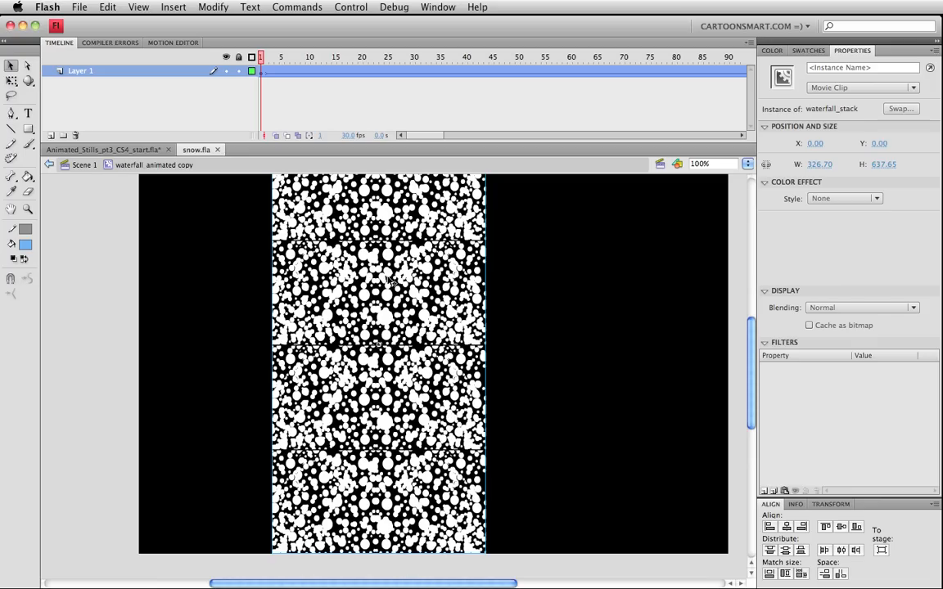
pyautogui.doubleClick(373, 323)
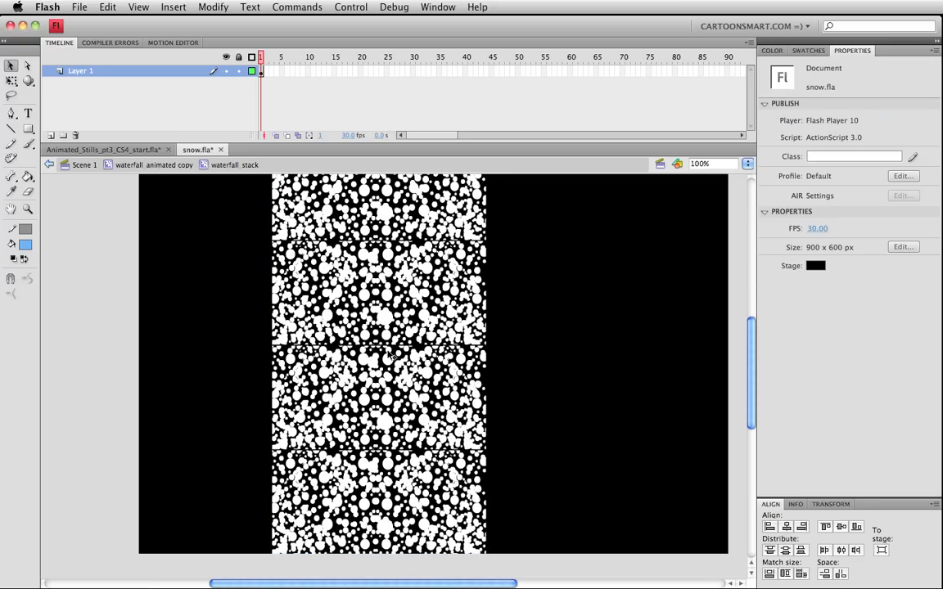
pyautogui.click(401, 305)
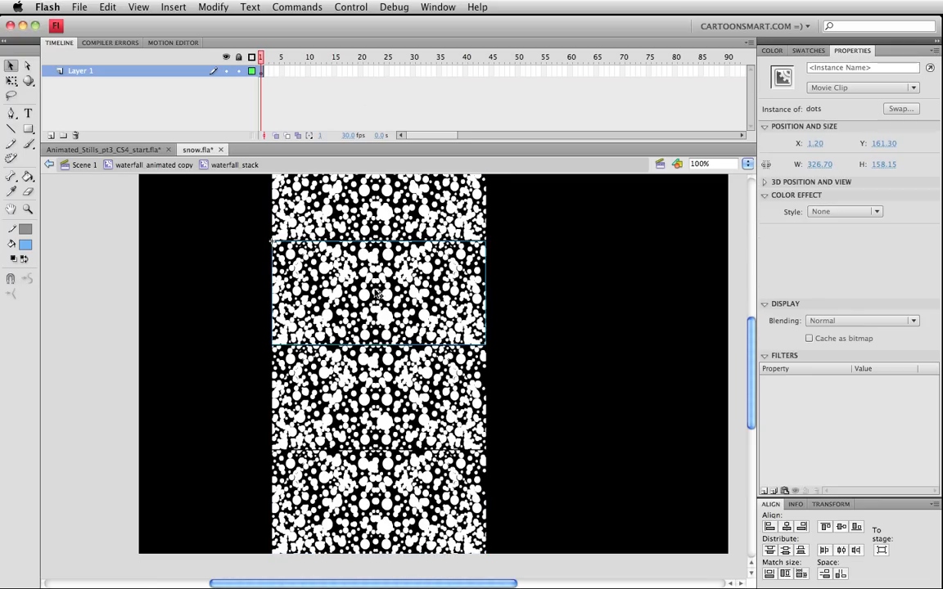
pyautogui.doubleClick(351, 284)
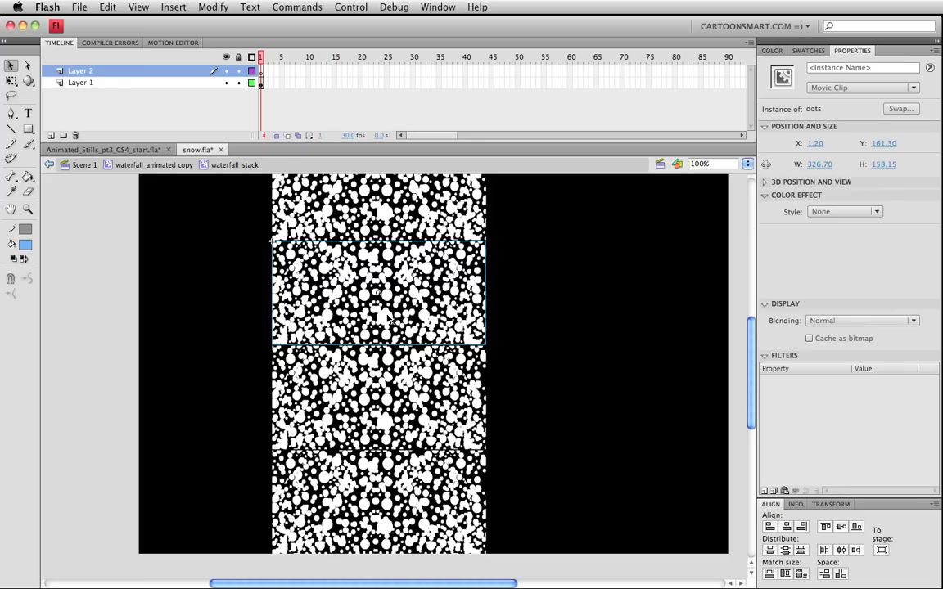
pyautogui.moveTo(192, 226); pyautogui.dragTo(434, 308)
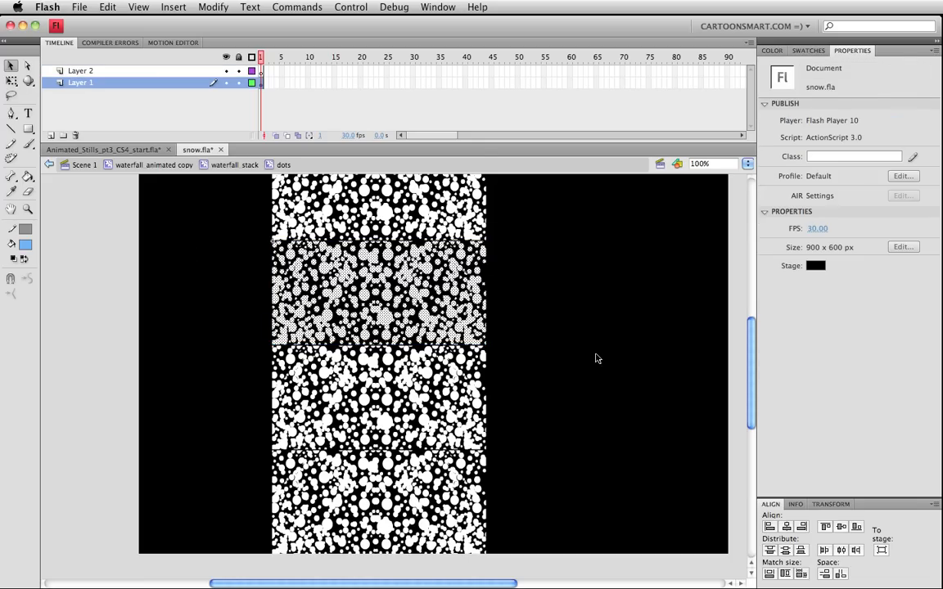
pyautogui.click(210, 279)
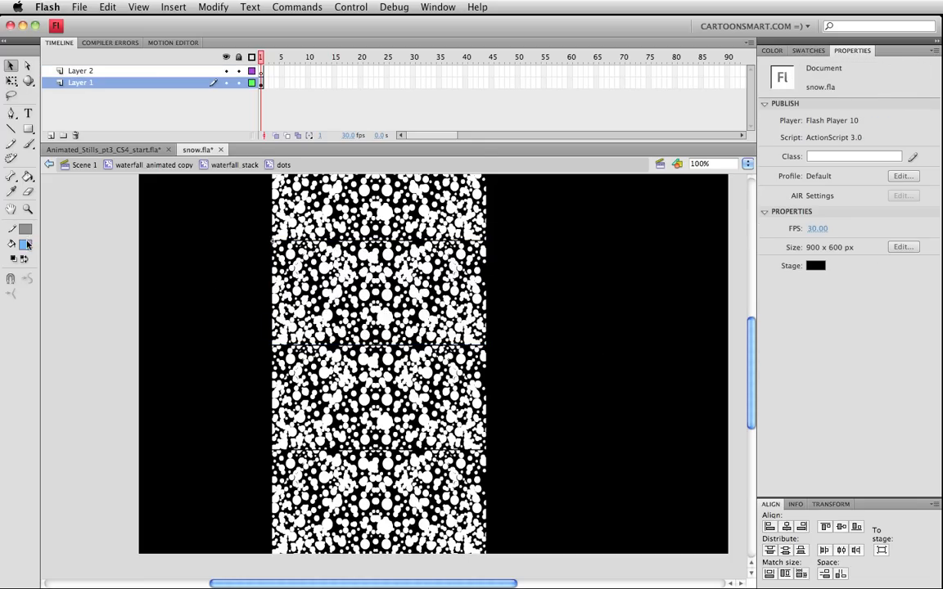
# Step: Set the fill to white and the stroke to none, and choose the Oval tool
pyautogui.click(26, 244)
pyautogui.click(26, 287)
pyautogui.click(29, 231)
pyautogui.click(197, 218)
pyautogui.moveTo(35, 129); pyautogui.dragTo(45, 141)
# Step: Delete all existing dots in the dots symbol and draw one white circle about 18 px wide near its registration point
pyautogui.moveTo(180, 221)
pyautogui.mouseDown()
pyautogui.moveTo(530, 366)
pyautogui.moveTo(640, 371)
pyautogui.mouseUp()
pyautogui.press('Delete')
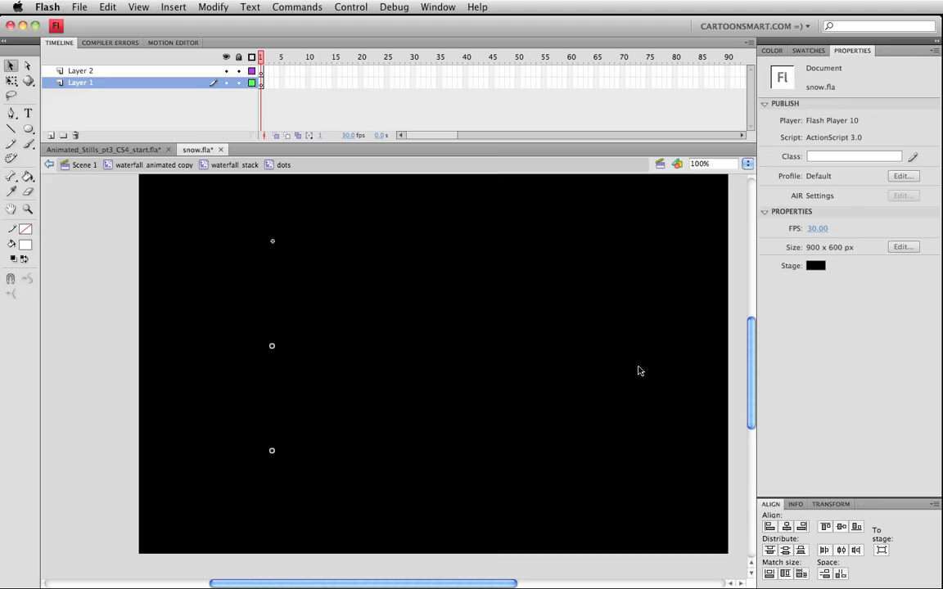
pyautogui.click(29, 128)
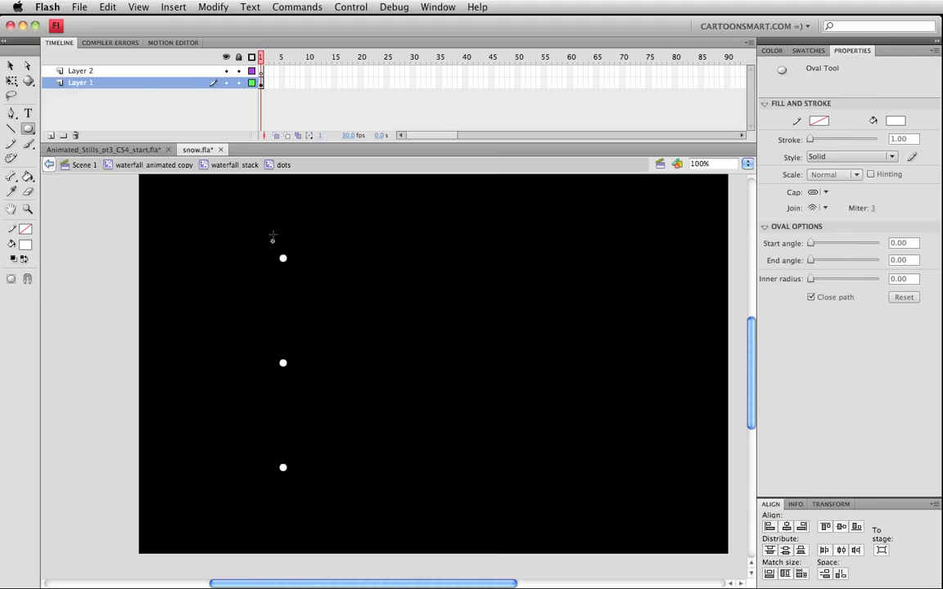
# Step: Scale the white circle to 60% and move it up to Y 10.45
pyautogui.press('v')
pyautogui.click(283, 258)
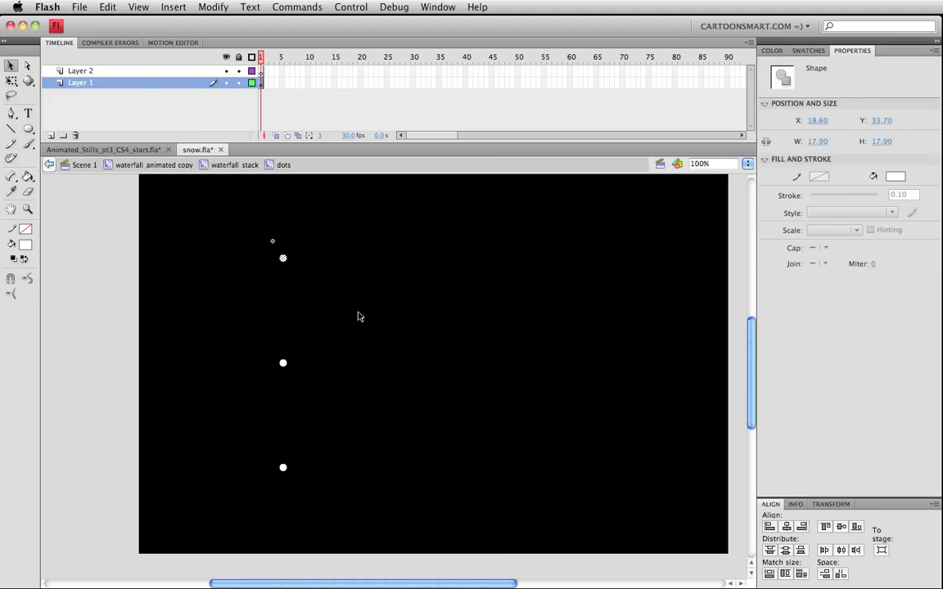
pyautogui.press('super+alt+s')
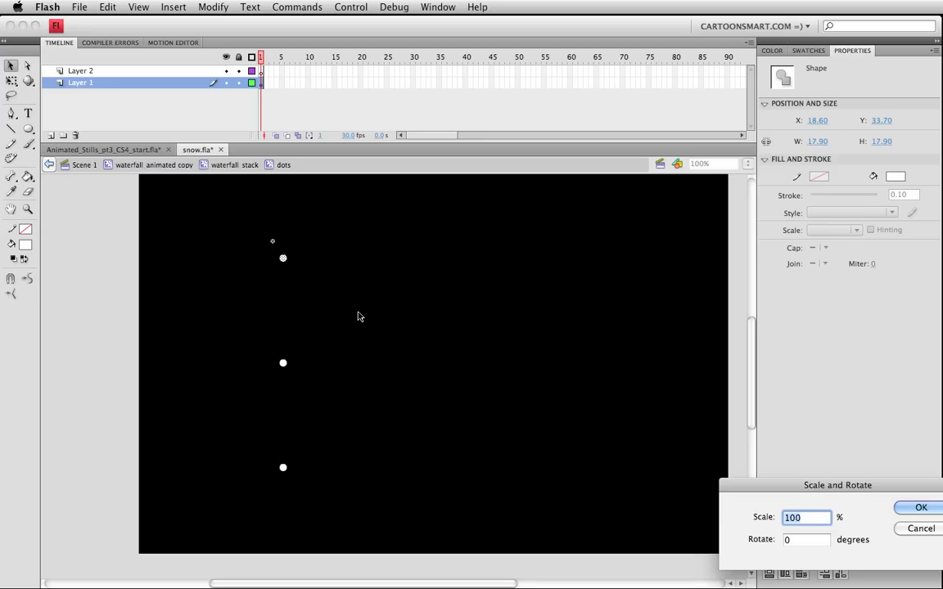
pyautogui.write('60')
pyautogui.press('Return')
pyautogui.hotkey('shift', 'Up')
# Step: Duplicate the small dot twice, placing one copy diagonally below right of it and the other directly below it, lower down
pyautogui.press('super+c')
pyautogui.press('super+shift+v')
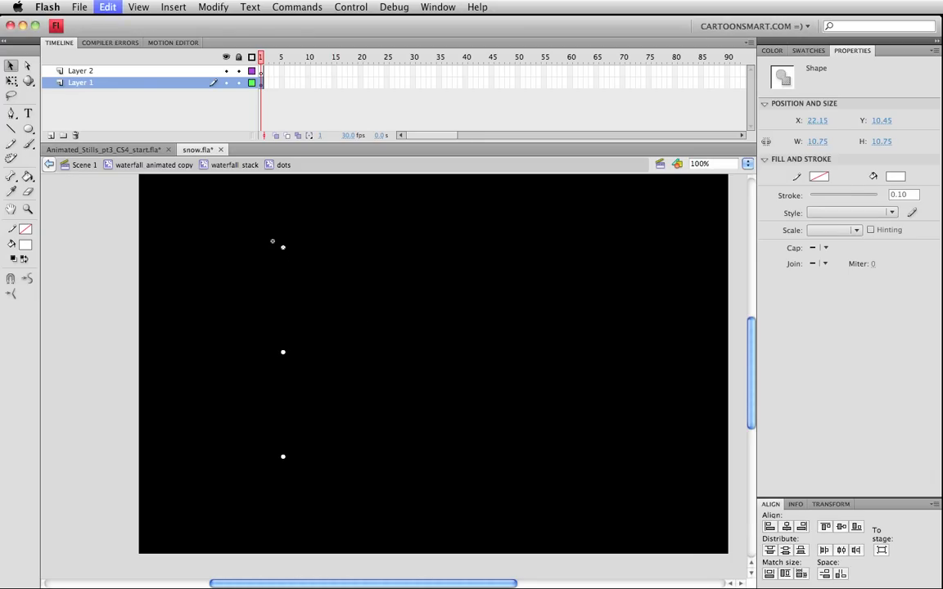
pyautogui.hotkey('shift', 'Right')
pyautogui.hotkey('shift', 'Right')
pyautogui.hotkey('shift', 'Down')
pyautogui.hotkey('shift', 'Down')
pyautogui.press('super+c')
pyautogui.press('super+shift+v')
pyautogui.hotkey('shift', 'Left')
pyautogui.hotkey('shift', 'Left')
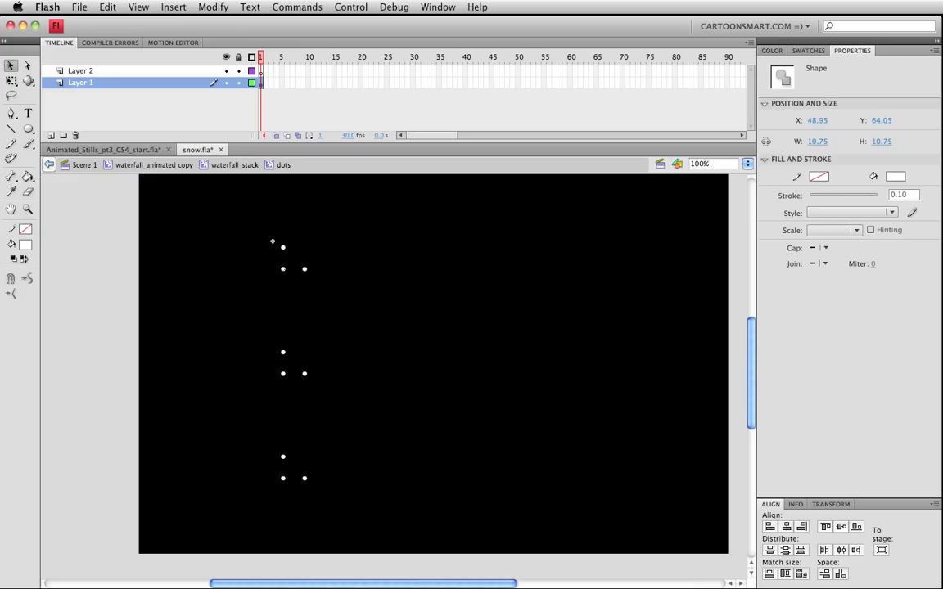
pyautogui.hotkey('shift', 'Down')
pyautogui.hotkey('shift', 'Down')
# Step: Place another copy of the dot near the tile's lower edge, slightly right of the first column of dots
pyautogui.press('super+c')
pyautogui.press('super+shift+v')
pyautogui.hotkey('shift', 'Down')
pyautogui.hotkey('shift', 'Down')
pyautogui.hotkey('shift', 'Down')
pyautogui.hotkey('shift', 'Down')
pyautogui.hotkey('shift', 'Down')
pyautogui.hotkey('shift', 'Down')
pyautogui.hotkey('shift', 'Down')
pyautogui.hotkey('shift', 'Up')
pyautogui.hotkey('shift', 'Up')
pyautogui.hotkey('shift', 'Up')
pyautogui.hotkey('shift', 'Up')
pyautogui.hotkey('shift', 'Right')
pyautogui.hotkey('shift', 'Down')
# Step: Place a copy of the dot farther right toward the tile's middle, at about X 210, Y 171
pyautogui.press('super+c')
pyautogui.press('super+shift+v')
pyautogui.hotkey('shift', 'Right')
pyautogui.hotkey('shift', 'Right')
pyautogui.hotkey('shift', 'Right')
pyautogui.hotkey('shift', 'Right')
pyautogui.hotkey('shift', 'Right')
pyautogui.hotkey('shift', 'Right')
pyautogui.hotkey('shift', 'Up')
pyautogui.hotkey('shift', 'Up')
# Step: Add a dot copy above and well to the right of the one in the tile's middle
pyautogui.press('super+c')
pyautogui.press('super+shift+v')
pyautogui.hotkey('shift', 'Right')
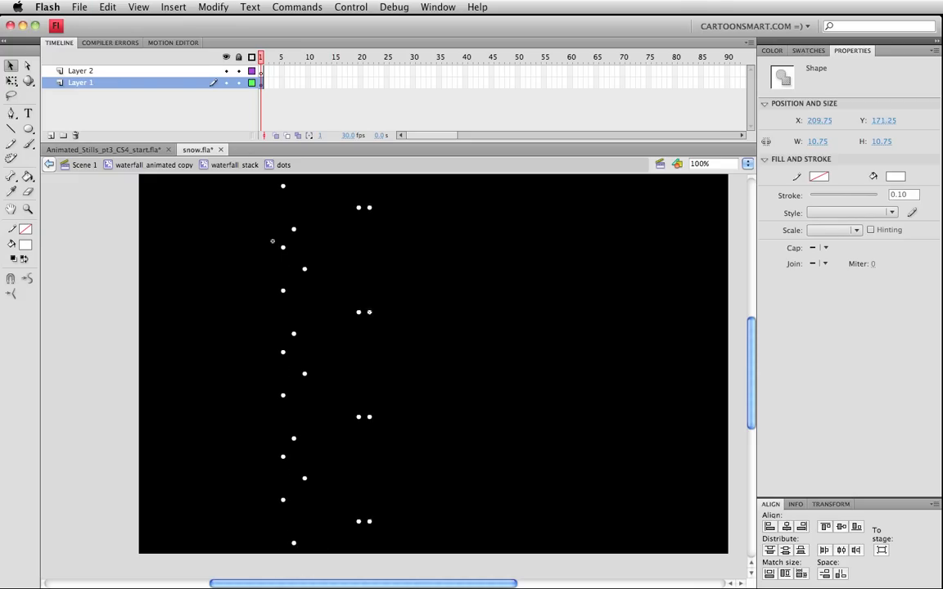
pyautogui.hotkey('shift', 'Right')
pyautogui.hotkey('shift', 'Right')
pyautogui.hotkey('shift', 'Up')
pyautogui.hotkey('shift', 'Up')
pyautogui.hotkey('shift', 'Right')
pyautogui.hotkey('shift', 'Right')
# Step: Add a dot copy at the tile's lower right, below and to the right of the previous dot
pyautogui.press('super+c')
pyautogui.press('super+shift+v')
pyautogui.hotkey('shift', 'Down')
pyautogui.hotkey('shift', 'Down')
pyautogui.hotkey('shift', 'Down')
pyautogui.hotkey('shift', 'Down')
pyautogui.hotkey('shift', 'Right')
pyautogui.hotkey('shift', 'Right')
pyautogui.hotkey('shift', 'Right')
pyautogui.hotkey('shift', 'Right')
pyautogui.hotkey('shift', 'Right')
# Step: Add a dot copy at the far right of the pattern, slightly higher than the lower-right dot
pyautogui.press('super+c')
pyautogui.press('super+shift+v')
pyautogui.hotkey('shift', 'Right')
pyautogui.hotkey('shift', 'Right')
pyautogui.hotkey('shift', 'Right')
pyautogui.hotkey('shift', 'Right')
pyautogui.hotkey('shift', 'Right')
pyautogui.hotkey('shift', 'Right')
pyautogui.hotkey('shift', 'Right')
pyautogui.hotkey('shift', 'Right')
pyautogui.hotkey('shift', 'Up')
pyautogui.hotkey('shift', 'Up')
pyautogui.hotkey('shift', 'Up')
# Step: Place a copy of the far-right dot above and slightly left of it, at about X 505, Y 64
pyautogui.press('super+c')
pyautogui.press('super+shift+v')
pyautogui.hotkey('shift', 'Up')
pyautogui.hotkey('shift', 'Up')
pyautogui.hotkey('shift', 'Left')
pyautogui.hotkey('shift', 'Left')
pyautogui.hotkey('shift', 'Up')
pyautogui.hotkey('shift', 'Up')
# Step: Duplicate the upper-right dot and move the copy straight left into the gap in the upper middle of the pattern
pyautogui.press('super+c')
pyautogui.press('super+shift+v')
pyautogui.hotkey('shift', 'Left')
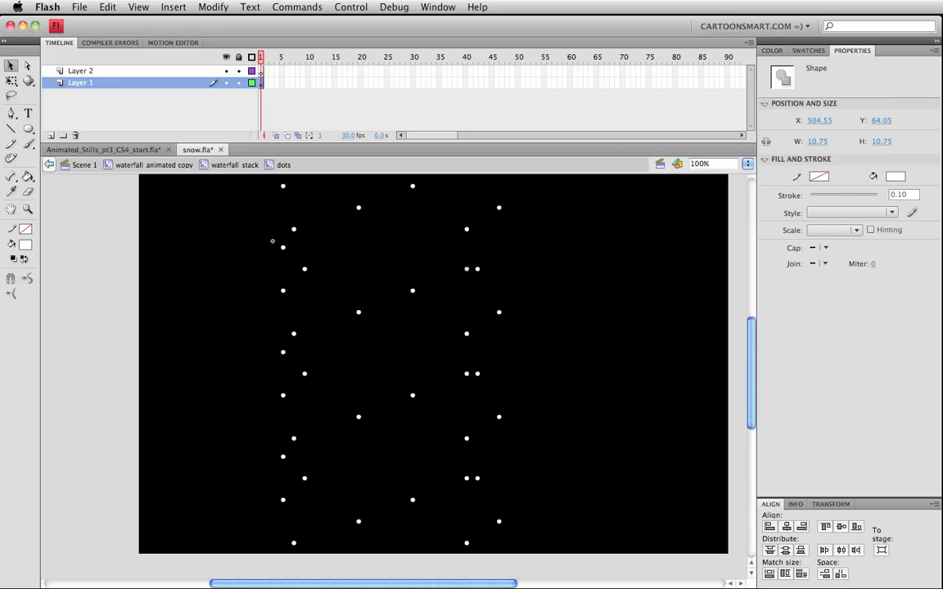
pyautogui.hotkey('shift', 'Left')
pyautogui.hotkey('shift', 'Left')
pyautogui.hotkey('shift', 'Left')
pyautogui.hotkey('shift', 'Left')
pyautogui.hotkey('shift', 'Left')
pyautogui.hotkey('shift', 'Left')
pyautogui.hotkey('shift', 'Left')
pyautogui.hotkey('shift', 'Left')
# Step: Place another dot copy in the lower middle of the pattern at about X 344, Y 198, and copy it
pyautogui.press('super+c')
pyautogui.press('super+shift+v')
pyautogui.hotkey('shift', 'Down')
pyautogui.hotkey('shift', 'Right')
pyautogui.hotkey('shift', 'Right')
pyautogui.hotkey('shift', 'Right')
pyautogui.hotkey('shift', 'Right')
pyautogui.hotkey('shift', 'Right')
pyautogui.hotkey('shift', 'Right')
pyautogui.hotkey('shift', 'Right')
pyautogui.hotkey('shift', 'Right')
pyautogui.hotkey('shift', 'Down')
pyautogui.hotkey('shift', 'Down')
pyautogui.hotkey('shift', 'Down')
pyautogui.hotkey('shift', 'Down')
pyautogui.hotkey('shift', 'Down')
pyautogui.hotkey('shift', 'Down')
pyautogui.hotkey('shift', 'Down')
pyautogui.hotkey('shift', 'Down')
pyautogui.hotkey('shift', 'Down')
pyautogui.hotkey('shift', 'Down')
pyautogui.hotkey('shift', 'Down')
pyautogui.hotkey('shift', 'Down')
pyautogui.press('super+c')
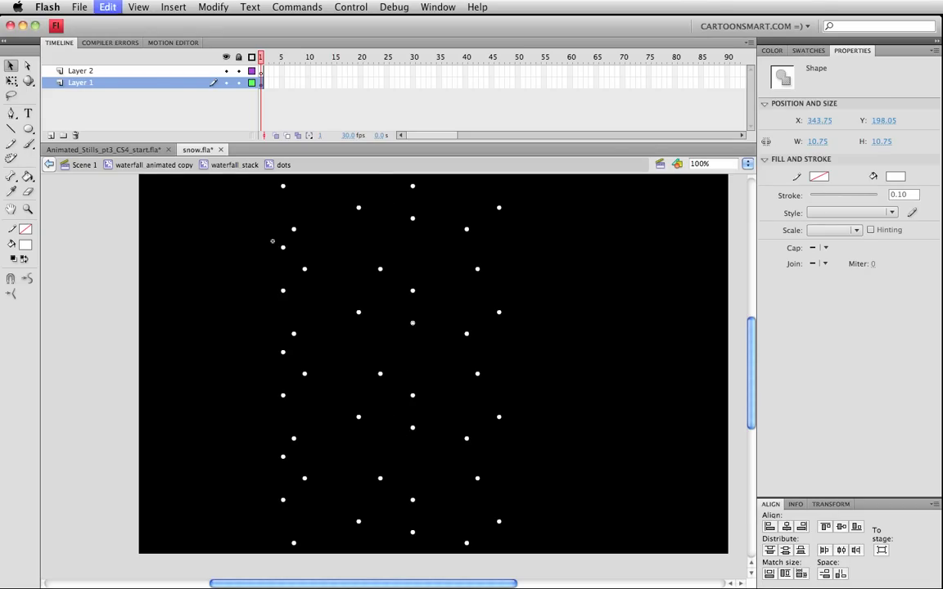
# Step: Paste another dot copy in place and move it into the gap near the pattern's left side, at about X 129, Y 144
pyautogui.press('super+shift+v')
pyautogui.hotkey('shift', 'Left')
pyautogui.hotkey('shift', 'Left')
pyautogui.hotkey('shift', 'Left')
pyautogui.hotkey('shift', 'Left')
pyautogui.hotkey('shift', 'Left')
pyautogui.hotkey('shift', 'Left')
pyautogui.hotkey('shift', 'Left')
pyautogui.hotkey('shift', 'Left')
pyautogui.hotkey('shift', 'Left')
pyautogui.hotkey('shift', 'Left')
pyautogui.hotkey('shift', 'Left')
pyautogui.hotkey('shift', 'Left')
pyautogui.hotkey('shift', 'Left')
pyautogui.hotkey('shift', 'Left')
pyautogui.hotkey('shift', 'Left')
pyautogui.hotkey('shift', 'Left')
pyautogui.hotkey('shift', 'Left')
pyautogui.hotkey('shift', 'Left')
pyautogui.hotkey('shift', 'Left')
pyautogui.hotkey('shift', 'Left')
pyautogui.hotkey('shift', 'Up')
pyautogui.hotkey('shift', 'Up')
pyautogui.hotkey('shift', 'Up')
pyautogui.hotkey('shift', 'Up')
pyautogui.hotkey('shift', 'Up')
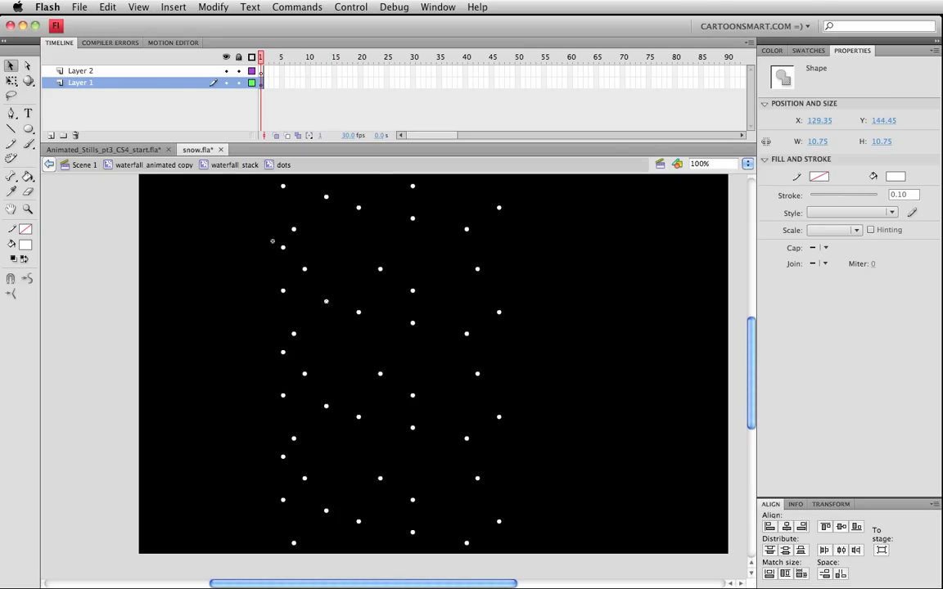
# Step: Duplicate all the dots in the pattern, flip the copy horizontally and place it at about X 103, Y 10
pyautogui.moveTo(239, 255); pyautogui.dragTo(585, 351)
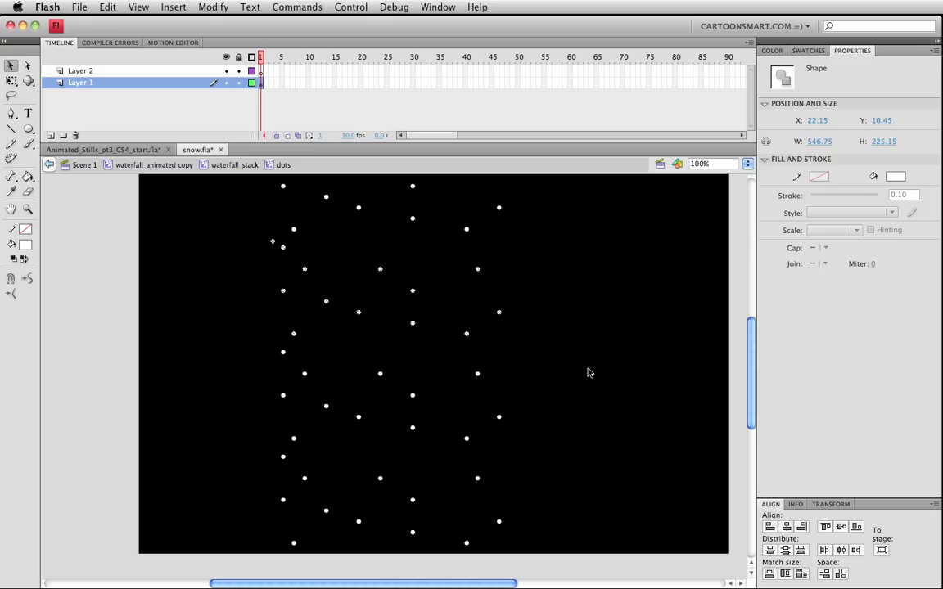
pyautogui.press('super+c')
pyautogui.press('super+shift+v')
pyautogui.hotkey('shift', 'Right')
pyautogui.hotkey('shift', 'Right')
pyautogui.hotkey('shift', 'Right')
pyautogui.hotkey('shift', 'Right')
pyautogui.hotkey('shift', 'Right')
pyautogui.hotkey('shift', 'Right')
pyautogui.hotkey('shift', 'Right')
pyautogui.hotkey('shift', 'Right')
pyautogui.hotkey('shift', 'Right')
pyautogui.hotkey('shift', 'Right')
pyautogui.hotkey('shift', 'Right')
pyautogui.hotkey('shift', 'Right')
pyautogui.hotkey('shift', 'Right')
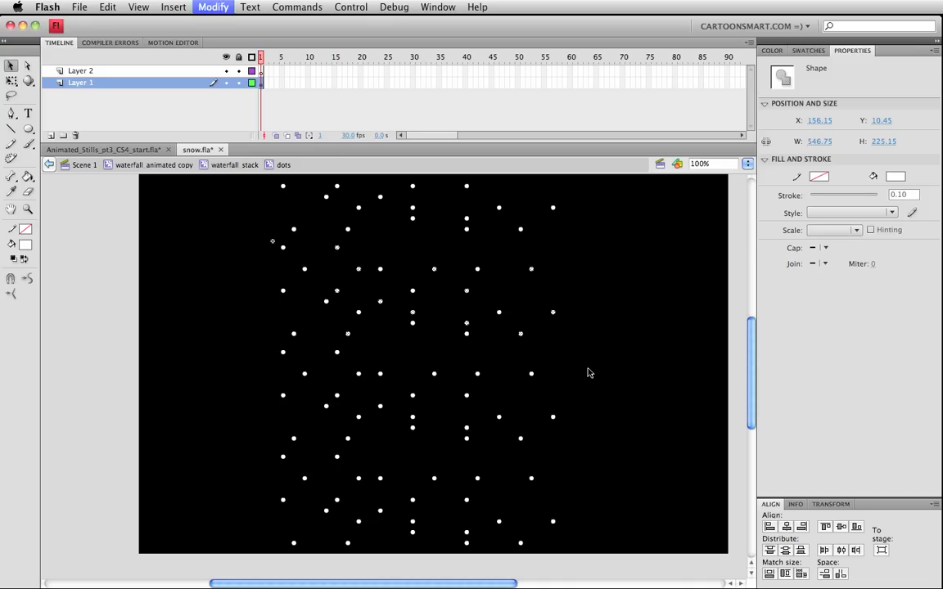
pyautogui.hotkey('shift', 'Left')
pyautogui.hotkey('shift', 'Left')
pyautogui.hotkey('shift', 'Left')
pyautogui.hotkey('shift', 'Left')
pyautogui.hotkey('shift', 'Left')
# Step: Scale the flipped dots to 80% and move them to about X 184, Y -21
pyautogui.press('super+alt+s')
pyautogui.write('8')
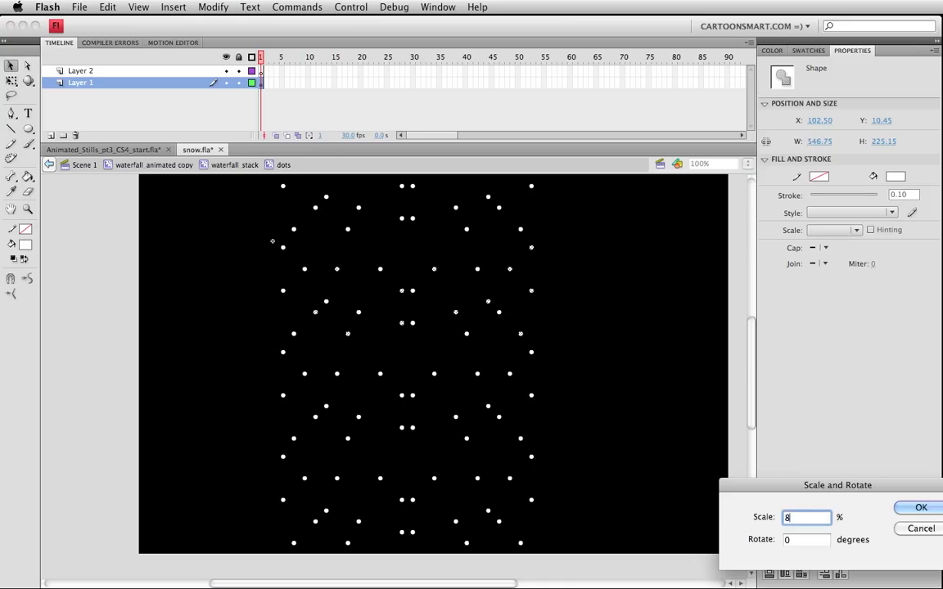
pyautogui.press('Return')
pyautogui.hotkey('shift', 'Up')
pyautogui.hotkey('shift', 'Up')
pyautogui.hotkey('shift', 'Right')
pyautogui.hotkey('shift', 'Right')
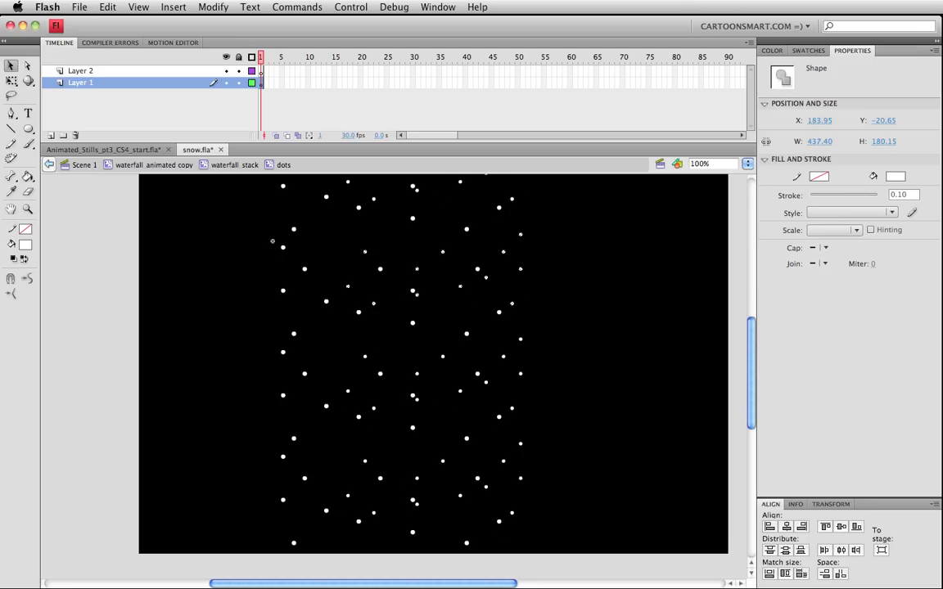
# Step: Duplicate the 80% dots, flip the copy horizontally and place it at about X 77, Y 60
pyautogui.press('super+c')
pyautogui.press('super+shift+v')
pyautogui.hotkey('shift', 'Left')
pyautogui.hotkey('shift', 'Left')
pyautogui.hotkey('shift', 'Left')
pyautogui.hotkey('shift', 'Left')
pyautogui.hotkey('shift', 'Left')
pyautogui.hotkey('shift', 'Left')
pyautogui.hotkey('shift', 'Left')
pyautogui.hotkey('shift', 'Left')
pyautogui.hotkey('shift', 'Left')
pyautogui.hotkey('shift', 'Left')
pyautogui.hotkey('shift', 'Left')
pyautogui.hotkey('shift', 'Left')
pyautogui.hotkey('shift', 'Down')
pyautogui.hotkey('shift', 'Down')
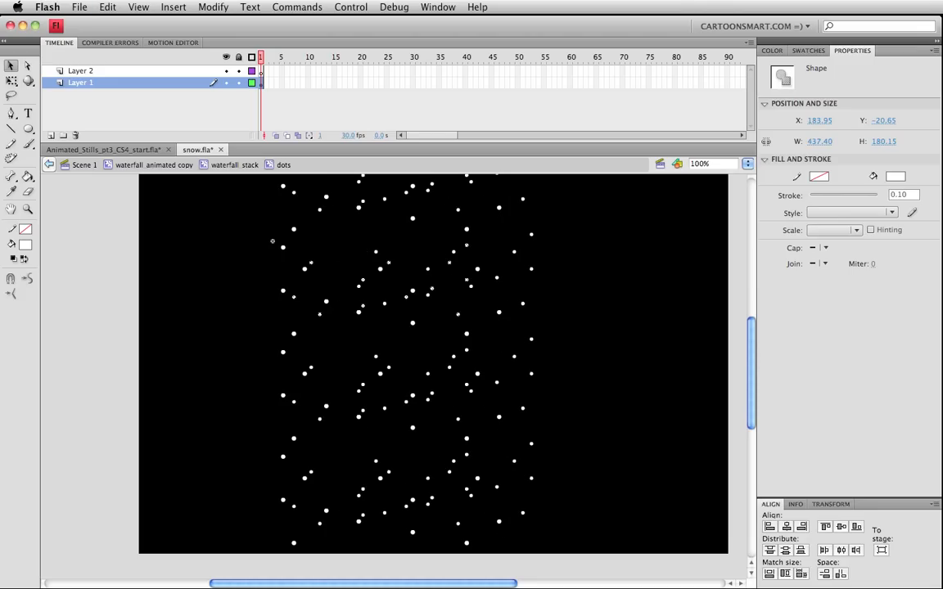
pyautogui.hotkey('shift', 'Down')
pyautogui.hotkey('shift', 'Down')
pyautogui.press('super+shift+h')
pyautogui.hotkey('shift', 'Right')
pyautogui.hotkey('shift', 'Right')
pyautogui.hotkey('shift', 'Right')
pyautogui.hotkey('shift', 'Right')
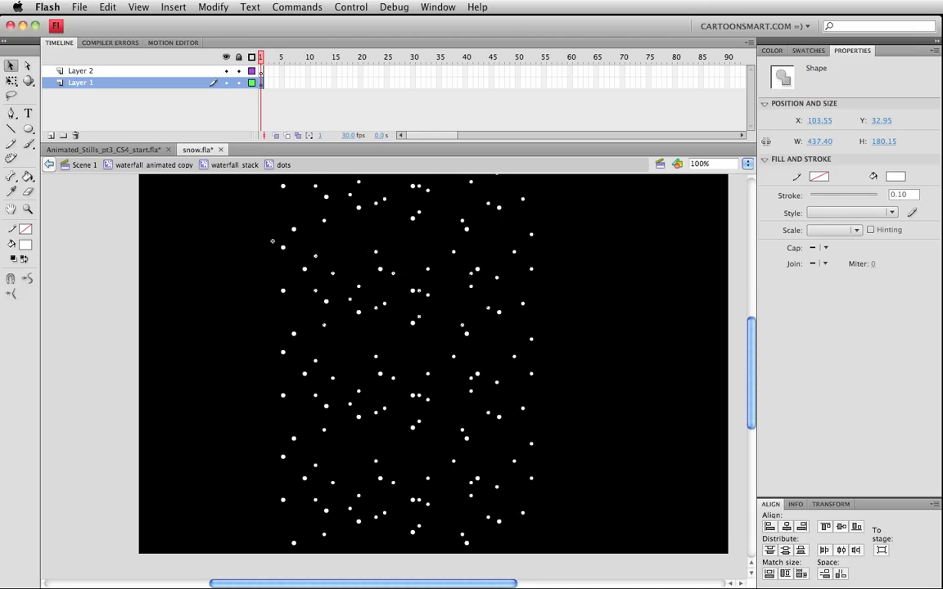
pyautogui.hotkey('shift', 'Down')
pyautogui.hotkey('shift', 'Down')
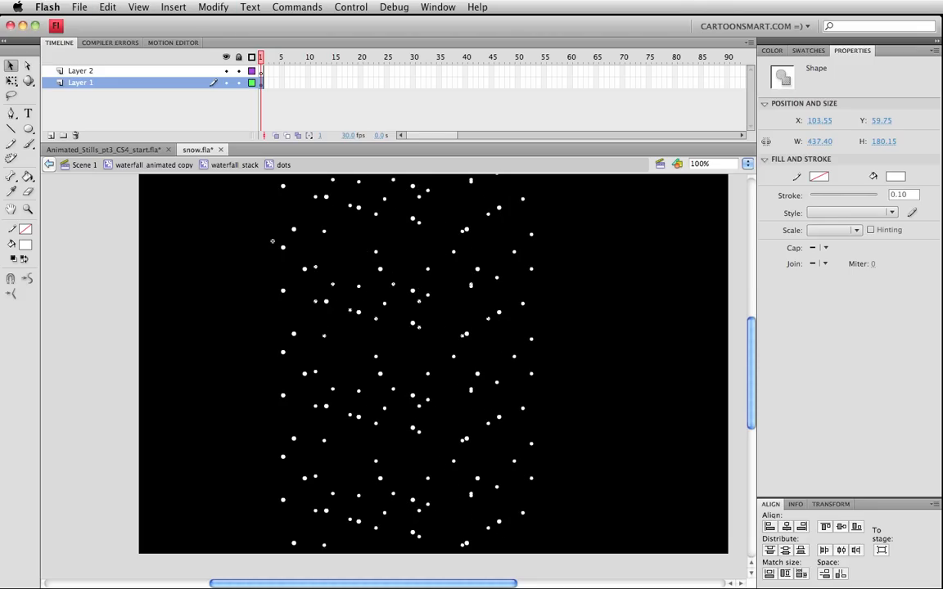
pyautogui.hotkey('shift', 'Left')
# Step: Duplicate the flipped small dots and place the copy above and to the right at about X 130, Y -74
pyautogui.hotkey('shift', 'Up')
pyautogui.hotkey('shift', 'Up')
pyautogui.hotkey('shift', 'Up')
pyautogui.hotkey('shift', 'Up')
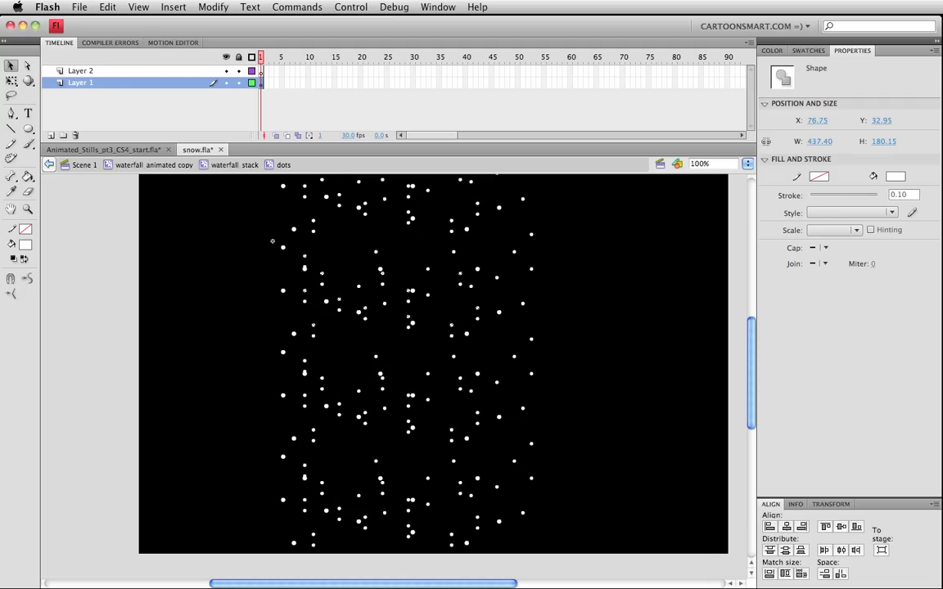
pyautogui.hotkey('shift', 'Right')
pyautogui.hotkey('shift', 'Right')
pyautogui.hotkey('shift', 'Right')
pyautogui.hotkey('shift', 'Right')
pyautogui.hotkey('shift', 'Up')
pyautogui.hotkey('shift', 'Up')
pyautogui.hotkey('shift', 'Up')
pyautogui.hotkey('shift', 'Up')
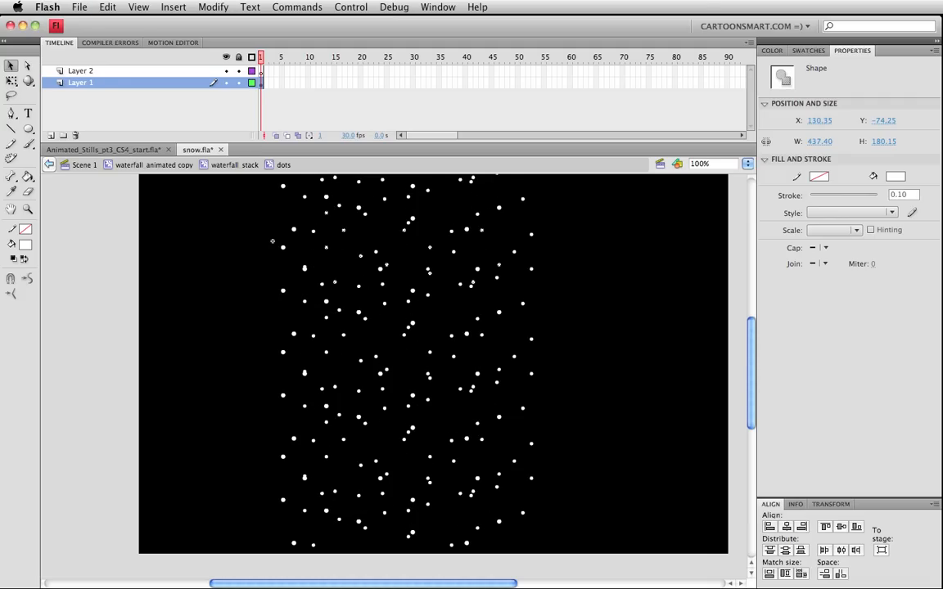
# Step: Add another copy of the small dots at about X 184, Y 6, and scale it to 70%
pyautogui.press('super+z')
pyautogui.press('super+z')
pyautogui.hotkey('shift', 'Right')
pyautogui.hotkey('shift', 'Right')
pyautogui.hotkey('shift', 'Right')
pyautogui.hotkey('shift', 'Right')
pyautogui.hotkey('shift', 'Down')
pyautogui.hotkey('shift', 'Down')
pyautogui.hotkey('shift', 'Down')
pyautogui.hotkey('shift', 'Down')
pyautogui.press('super+alt+s')
pyautogui.moveTo(754, 486); pyautogui.dragTo(508, 423)
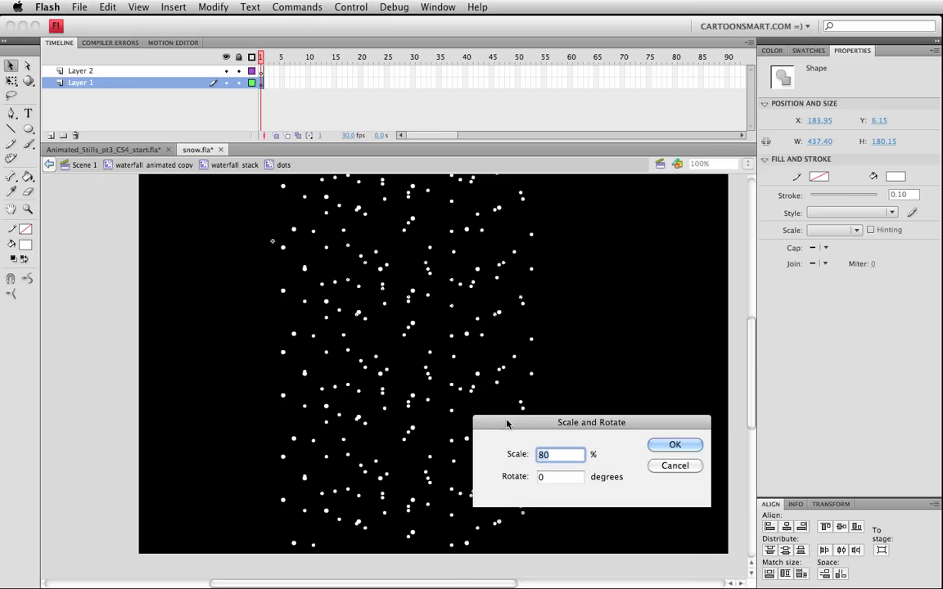
pyautogui.write('70')
pyautogui.press('Return')
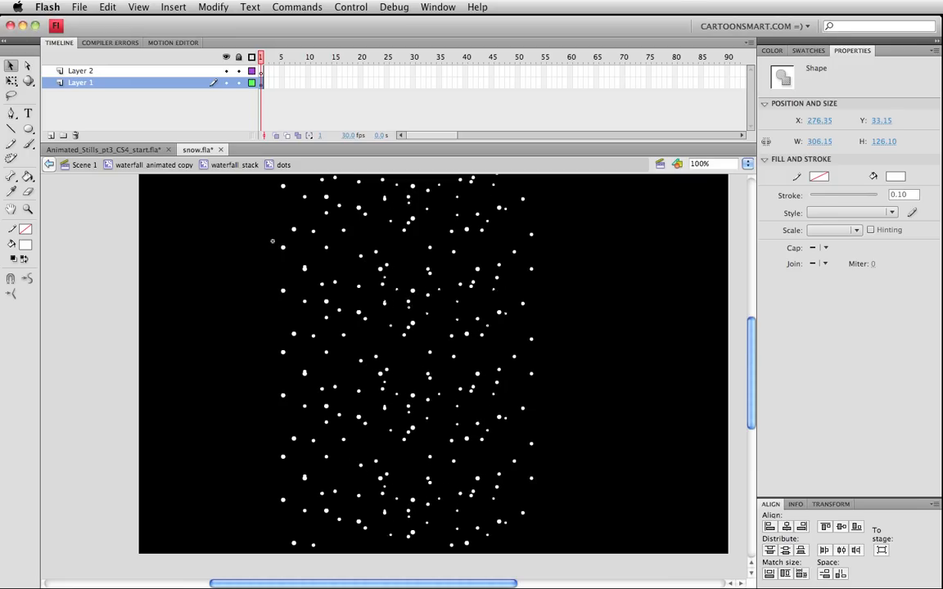
# Step: Move the 70% dots to the right side of the pattern at about X 410, Y 87, and deselect them
pyautogui.click(213, 7)
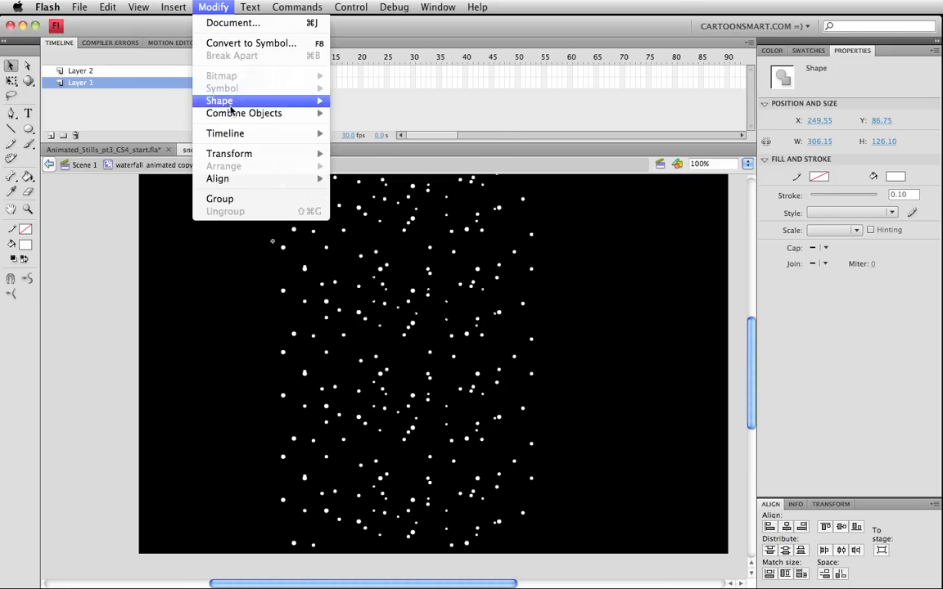
pyautogui.moveTo(242, 157)
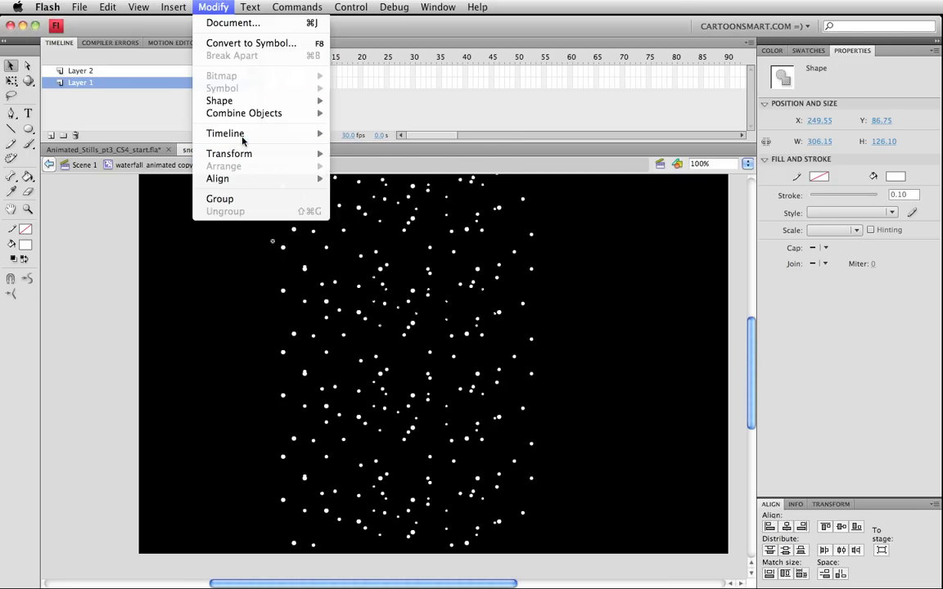
pyautogui.moveTo(236, 182)
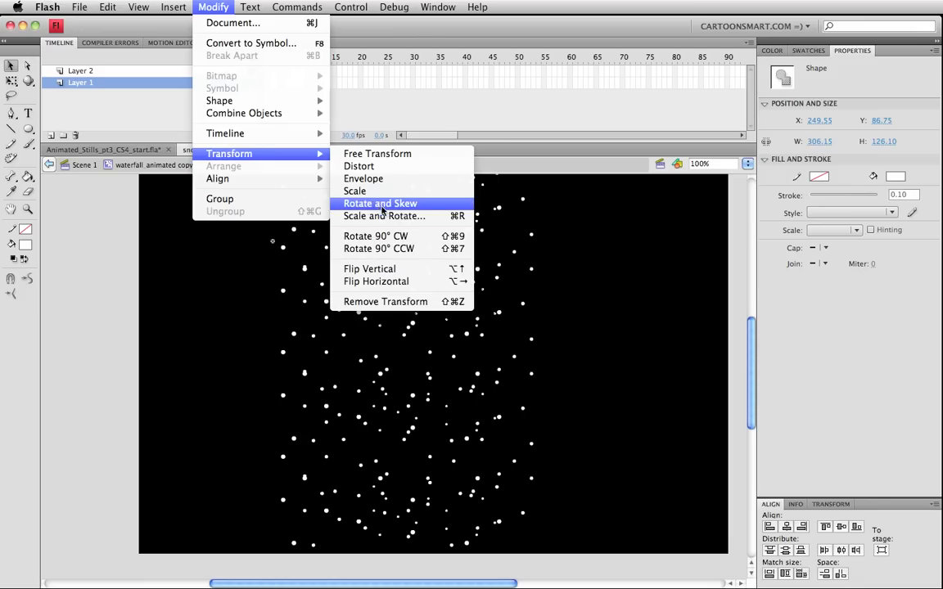
pyautogui.click(655, 355)
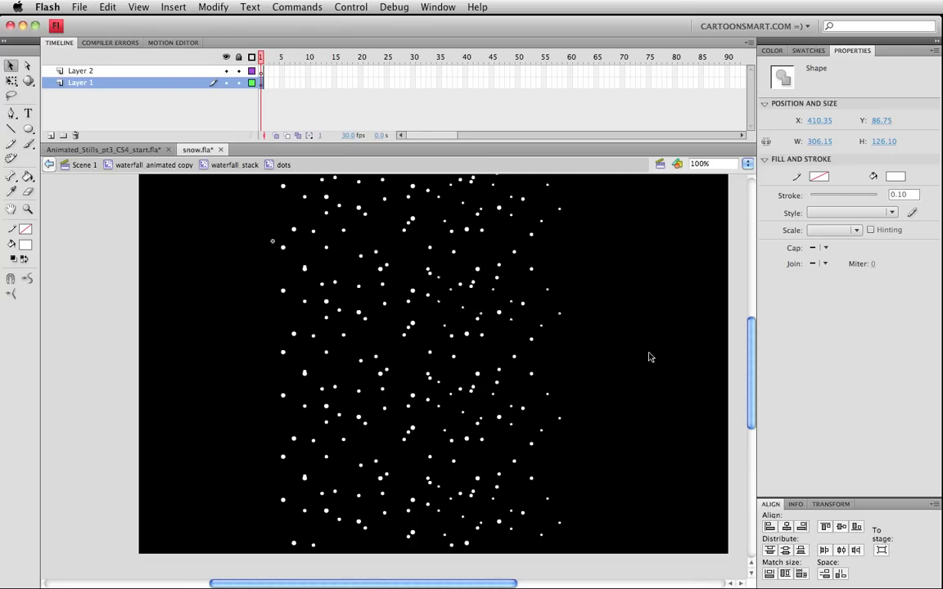
pyautogui.click(649, 357)
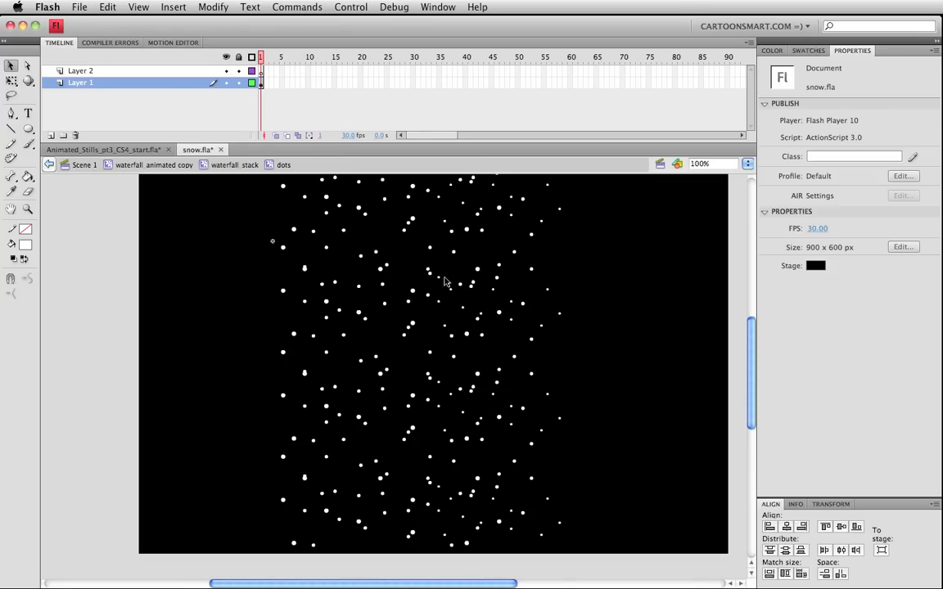
# Step: Move one of the two nearly touching dots right of centre into the upper-left gap at about X 165, Y 57
pyautogui.click(428, 269)
pyautogui.moveTo(428, 269); pyautogui.dragTo(339, 267)
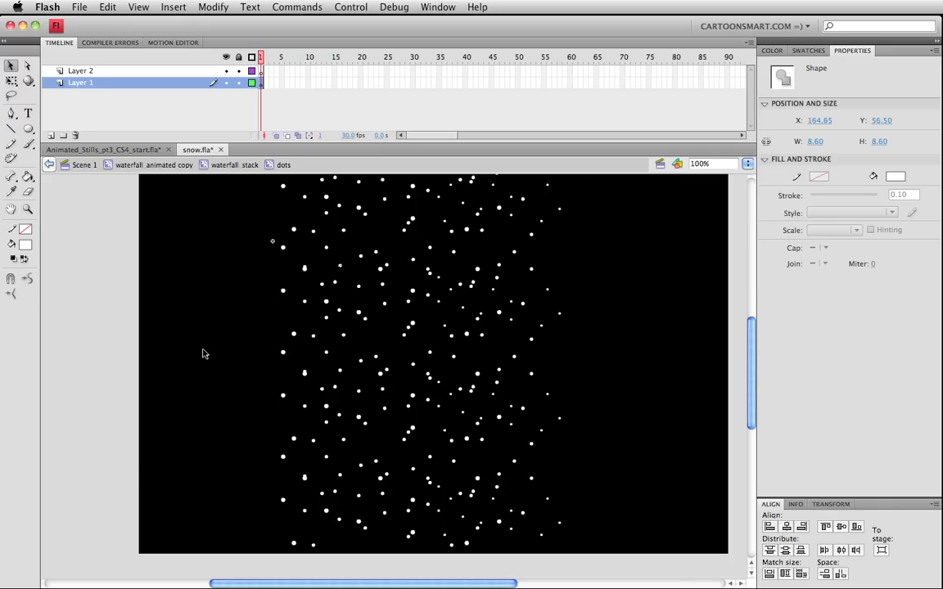
pyautogui.click(155, 312)
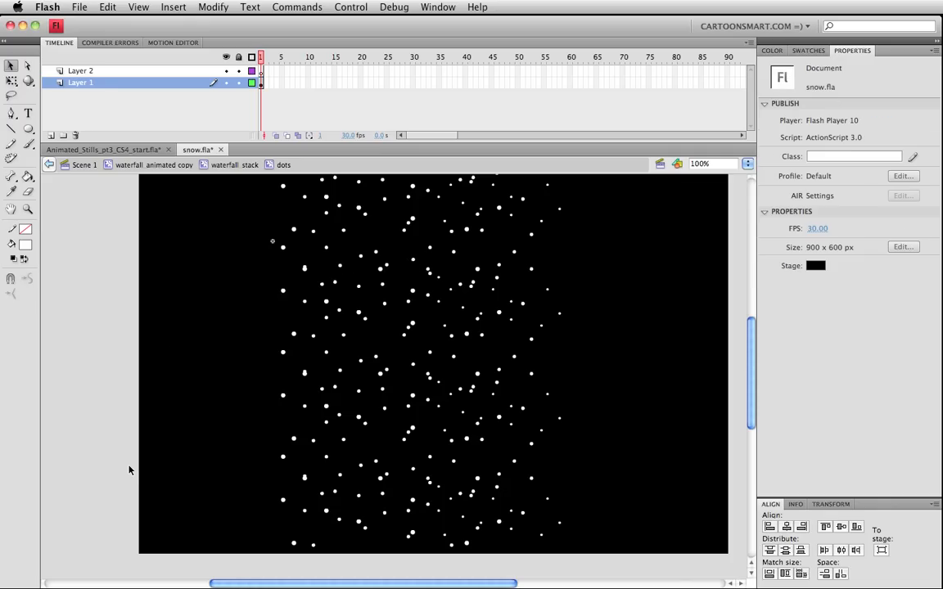
# Step: Return to Scene 1 and test the movie, closing the preview when done
pyautogui.click(85, 165)
pyautogui.click(263, 343)
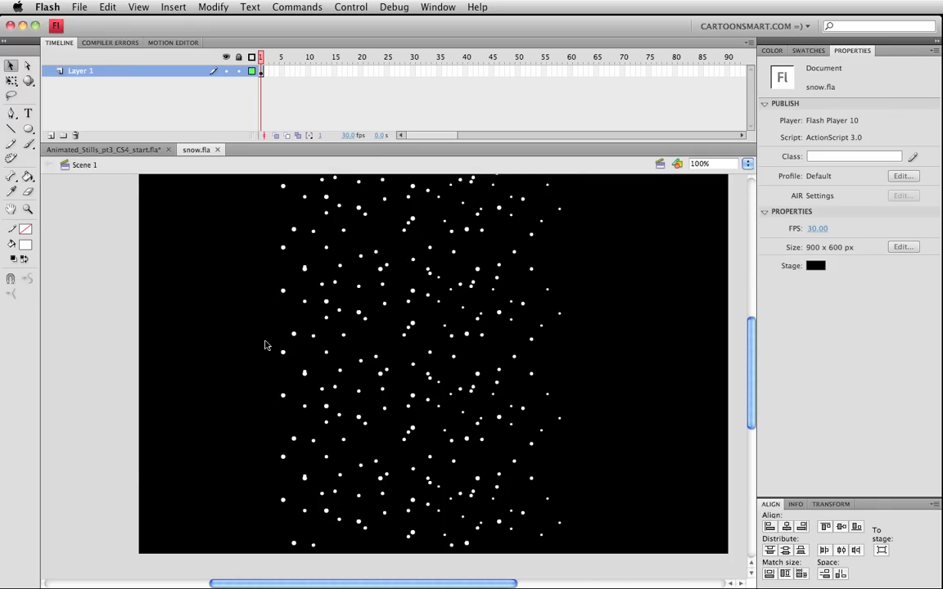
pyautogui.press('super+Return')
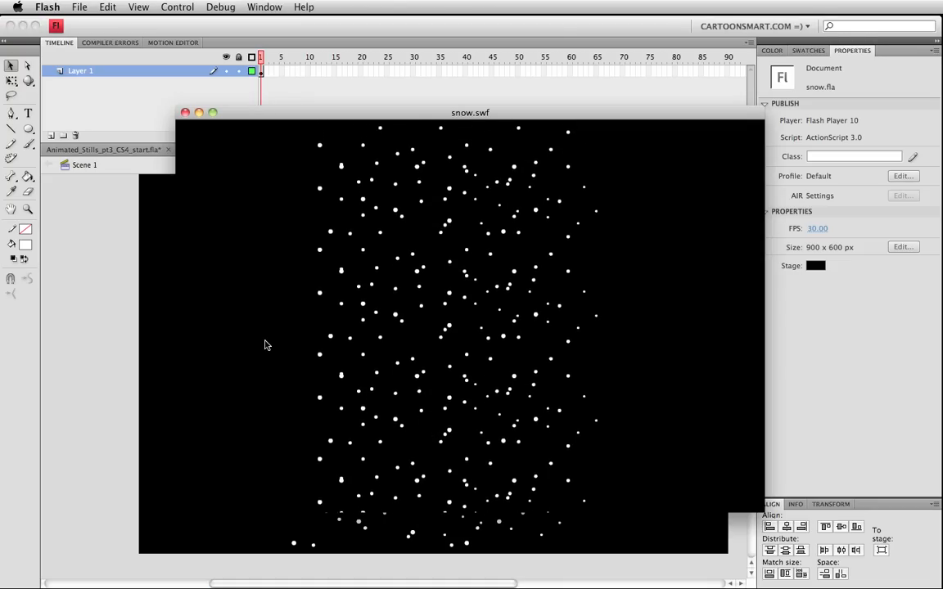
pyautogui.press('super+w')
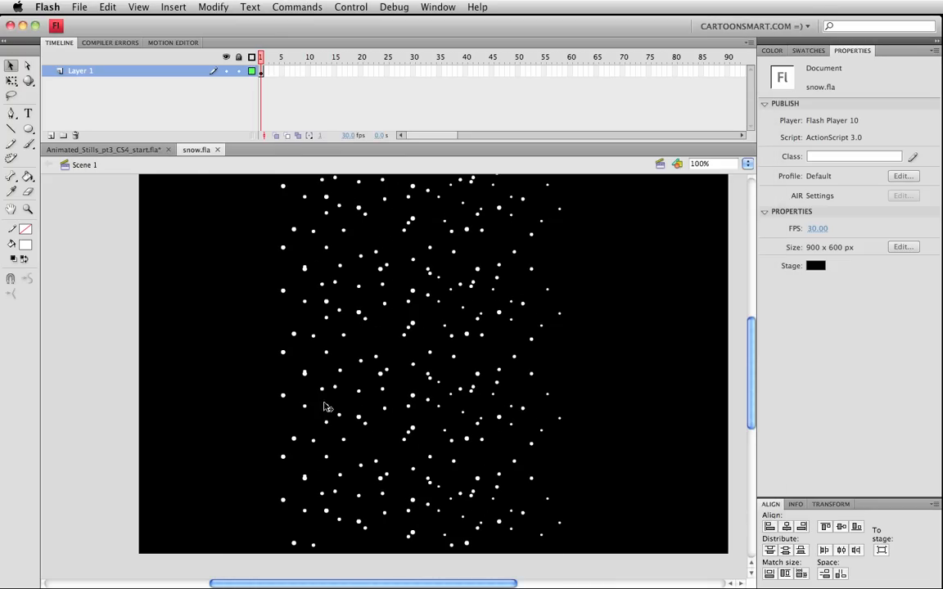
# Step: Rotate the snow clip a quarter turn clockwise with Free Transform, and check it in a movie preview
pyautogui.click(369, 325)
pyautogui.press('q')
pyautogui.moveTo(564, 550); pyautogui.dragTo(143, 441)
pyautogui.press('super+Return')
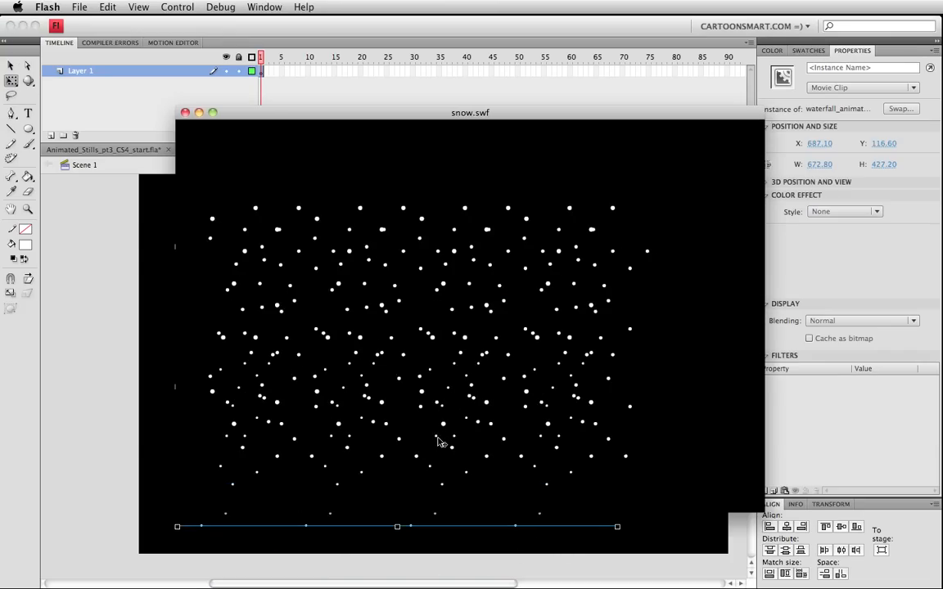
pyautogui.press('super+w')
# Step: Tilt the snow clip slightly counter-clockwise, position it at X 691.5, Y 21, and check it in a movie preview
pyautogui.moveTo(626, 244); pyautogui.dragTo(565, 200)
pyautogui.hotkey('shift', 'Up')
pyautogui.hotkey('shift', 'Up')
pyautogui.hotkey('shift', 'Up')
pyautogui.hotkey('shift', 'Up')
pyautogui.hotkey('shift', 'Right')
pyautogui.hotkey('shift', 'Right')
pyautogui.hotkey('shift', 'Right')
pyautogui.hotkey('shift', 'Right')
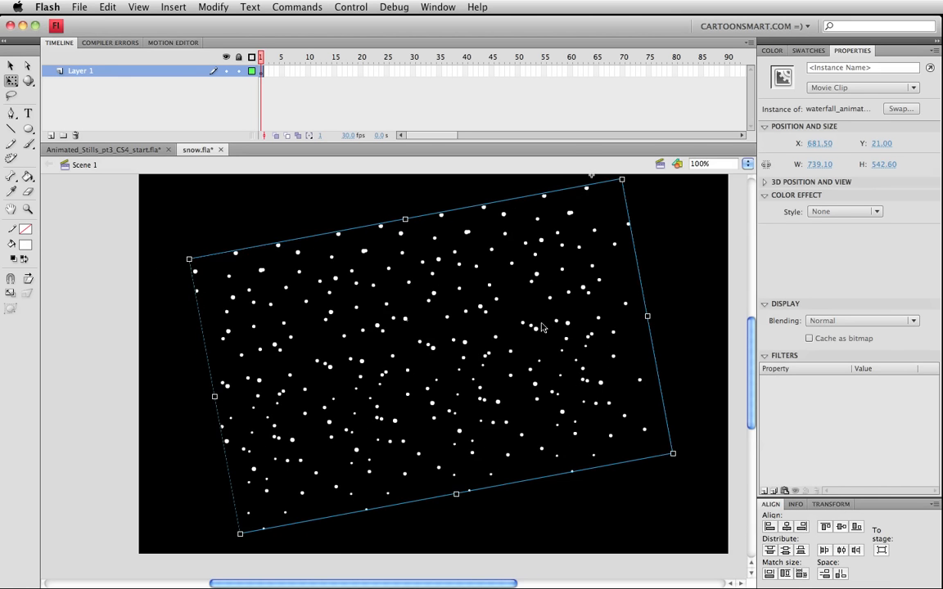
pyautogui.press('super+Return')
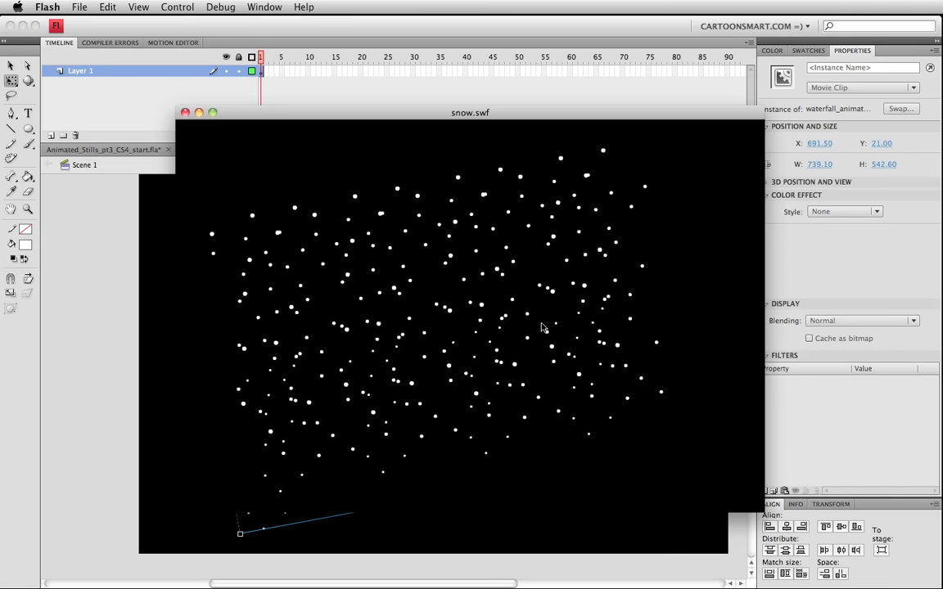
pyautogui.press('super+w')
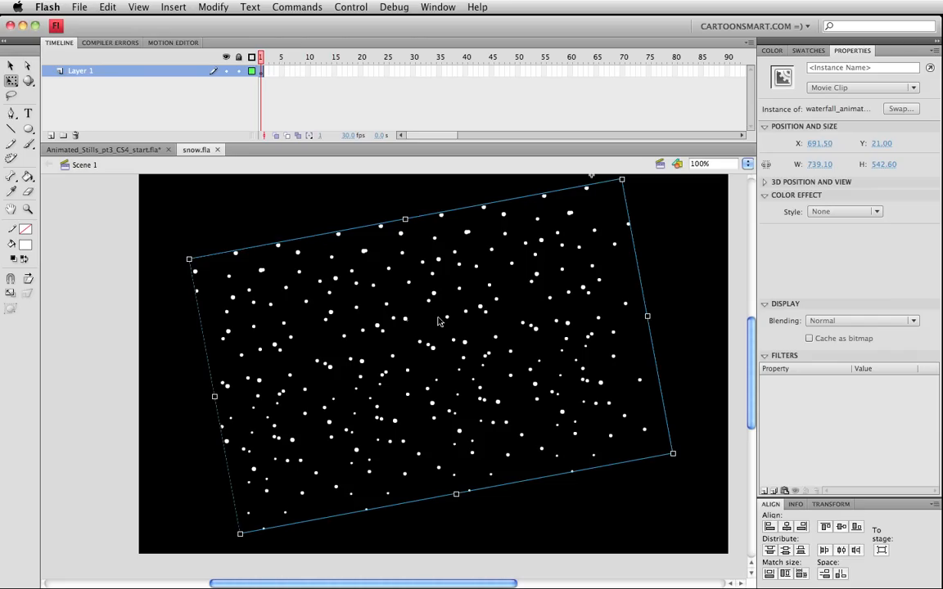
# Step: Open the snow clip for editing and shorten its tween to 68 frames by removing frames 10 to 86 twice
pyautogui.press('v')
pyautogui.doubleClick(386, 272)
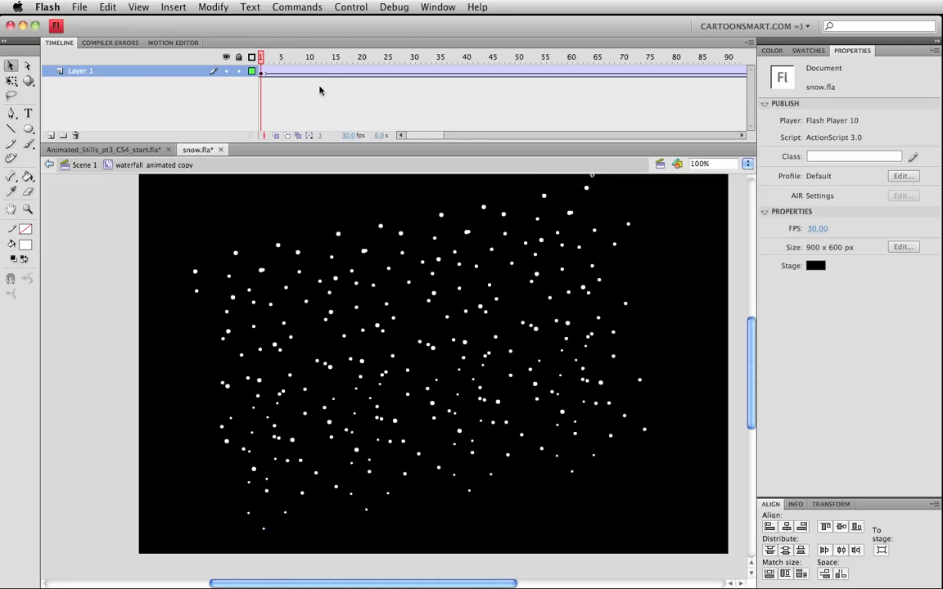
pyautogui.moveTo(282, 71); pyautogui.dragTo(707, 75)
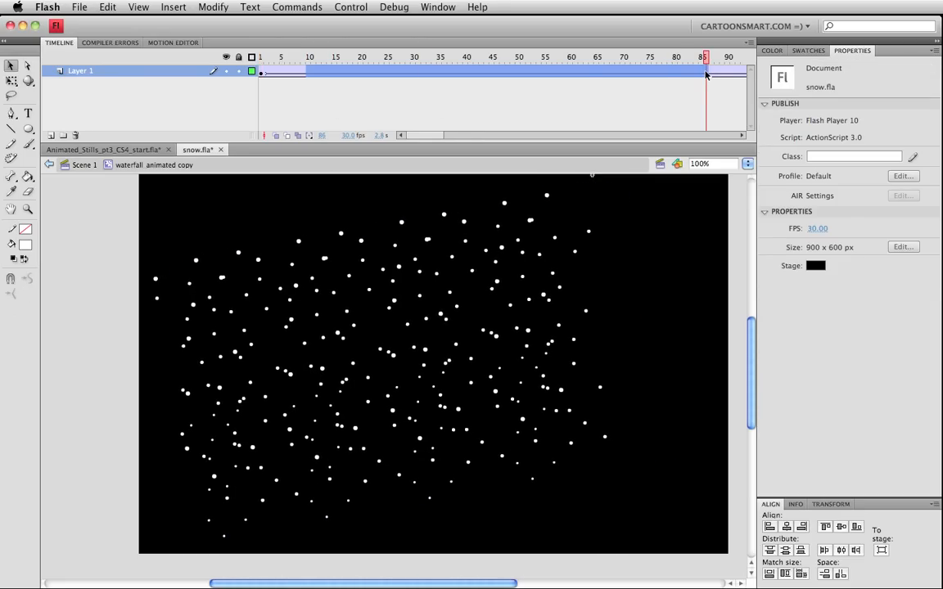
pyautogui.click(707, 74)
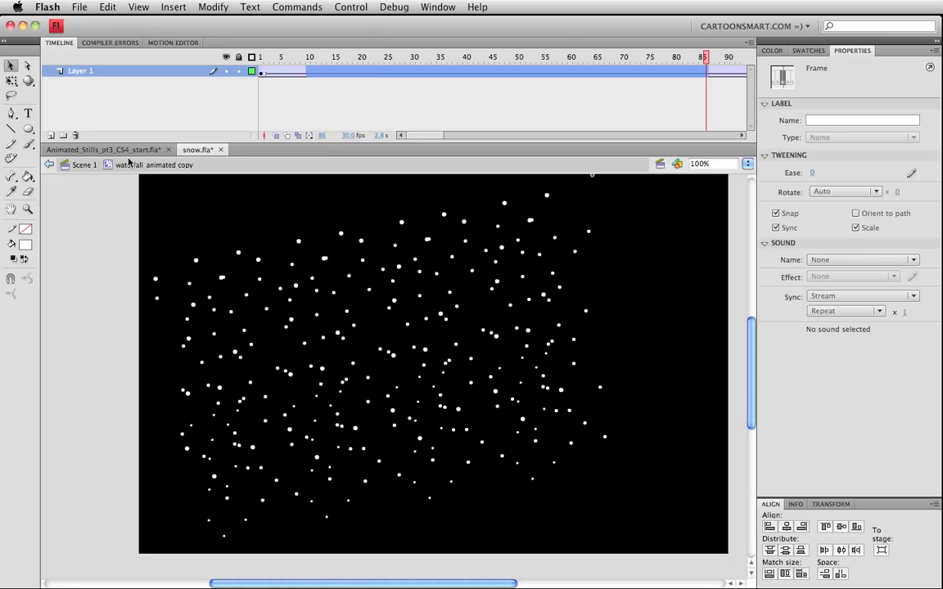
pyautogui.rightClick(368, 72)
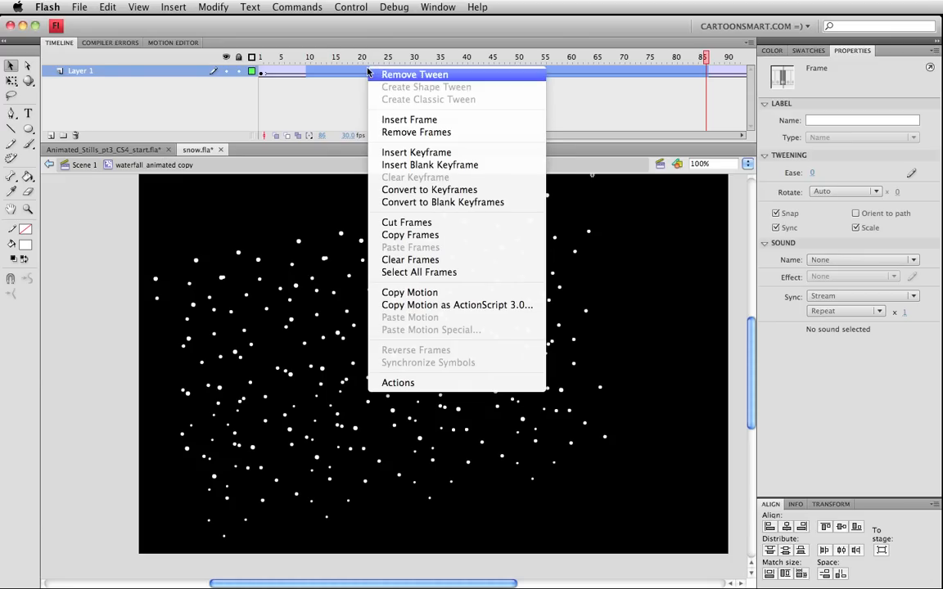
pyautogui.click(397, 133)
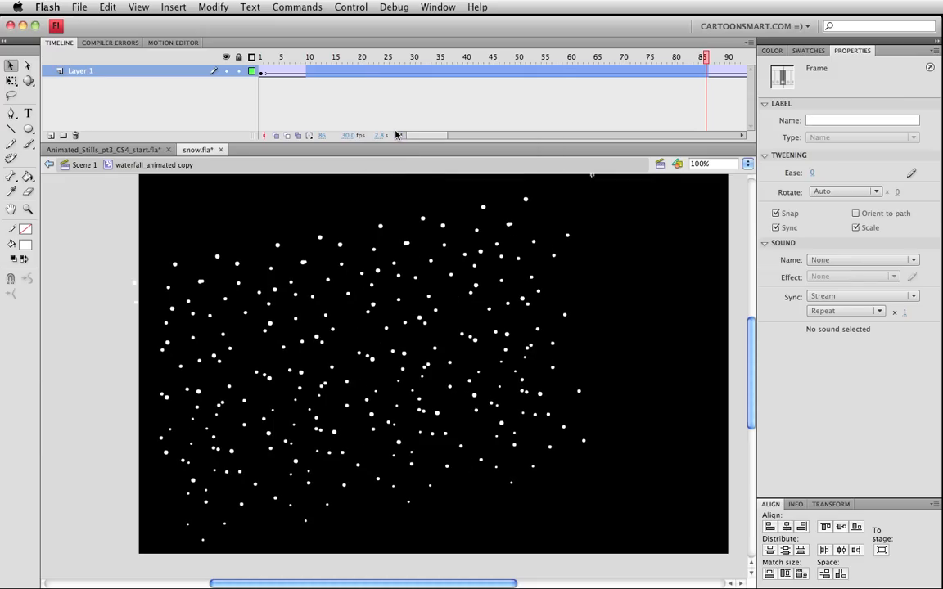
pyautogui.moveTo(401, 136)
pyautogui.mouseDown()
pyautogui.moveTo(454, 137)
pyautogui.moveTo(396, 132)
pyautogui.mouseUp()
pyautogui.rightClick(381, 70)
pyautogui.click(421, 131)
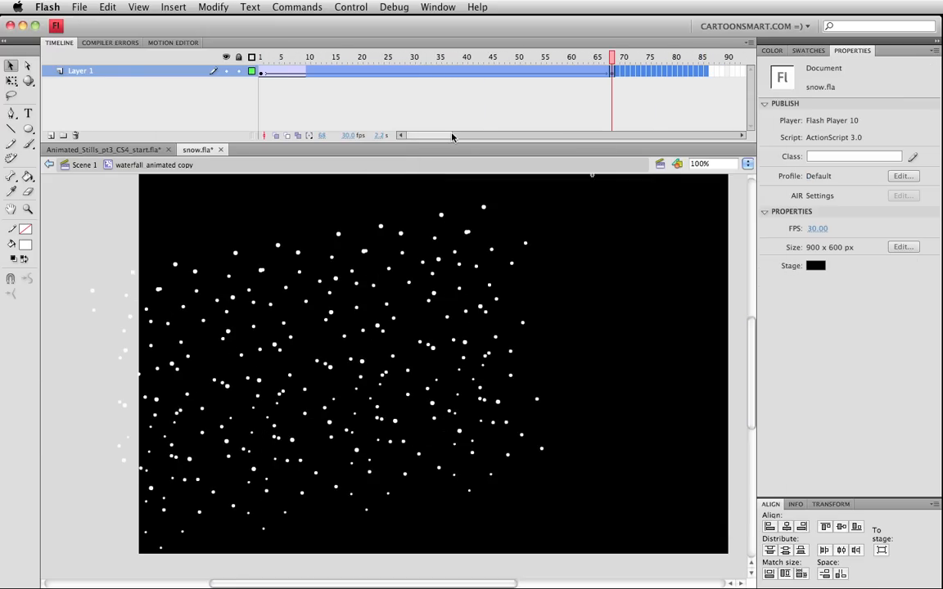
# Step: Test the movie with the shortened tween, close the preview and clear the frame selection
pyautogui.press('super+Return')
pyautogui.press('super+w')
pyautogui.click(362, 106)
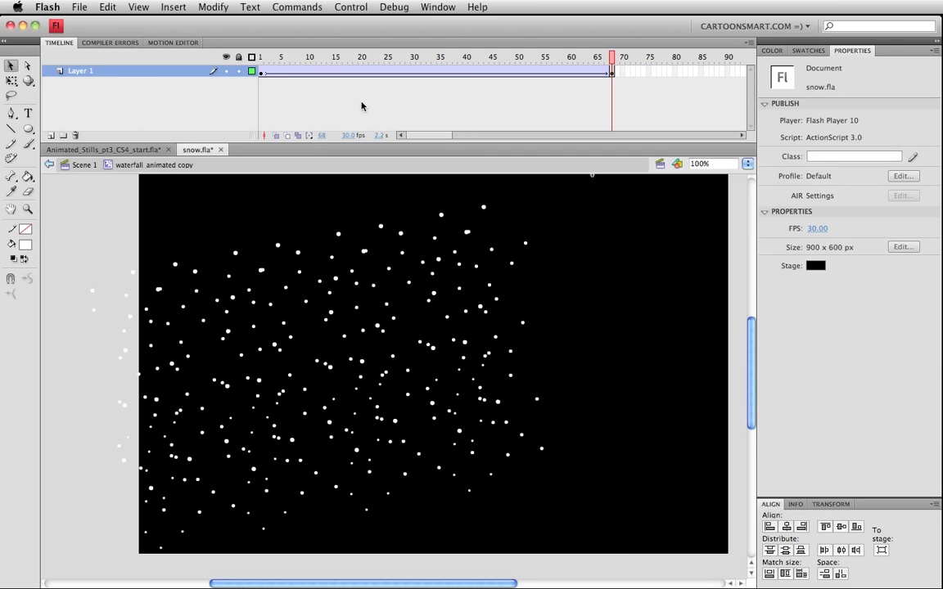
# Step: Lengthen the snow tween by inserting frames across frames 5 to 49, and test the movie
pyautogui.moveTo(266, 71); pyautogui.dragTo(511, 85)
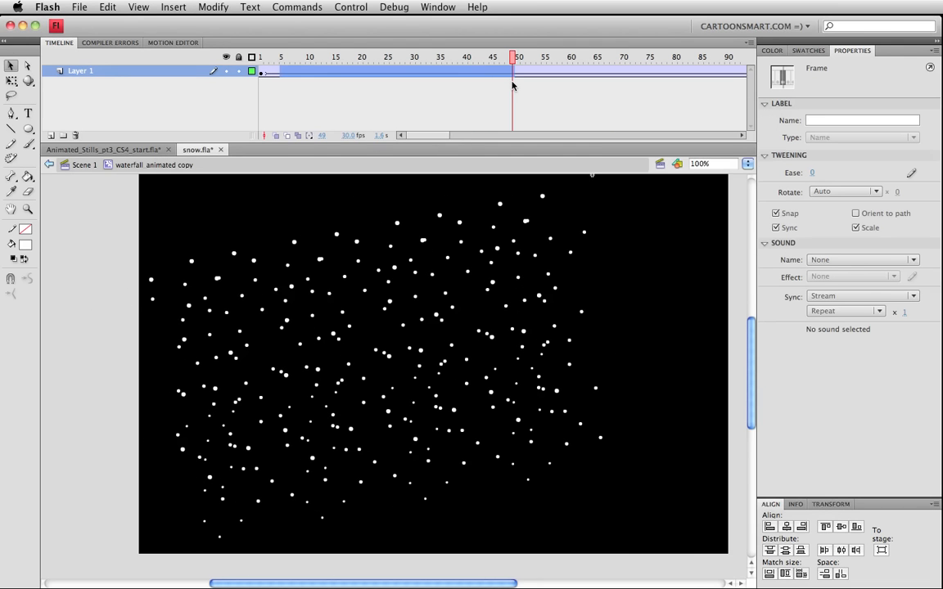
pyautogui.press('super+Return')
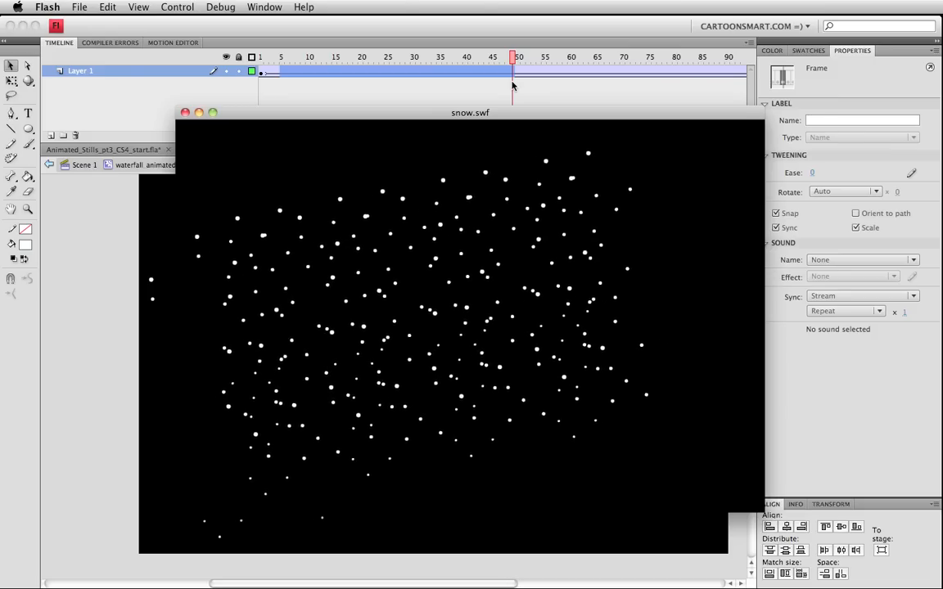
# Step: Close the preview, return to the main scene and move the snow clip to X 759.5, Y 9, saving the file
pyautogui.press('super+w')
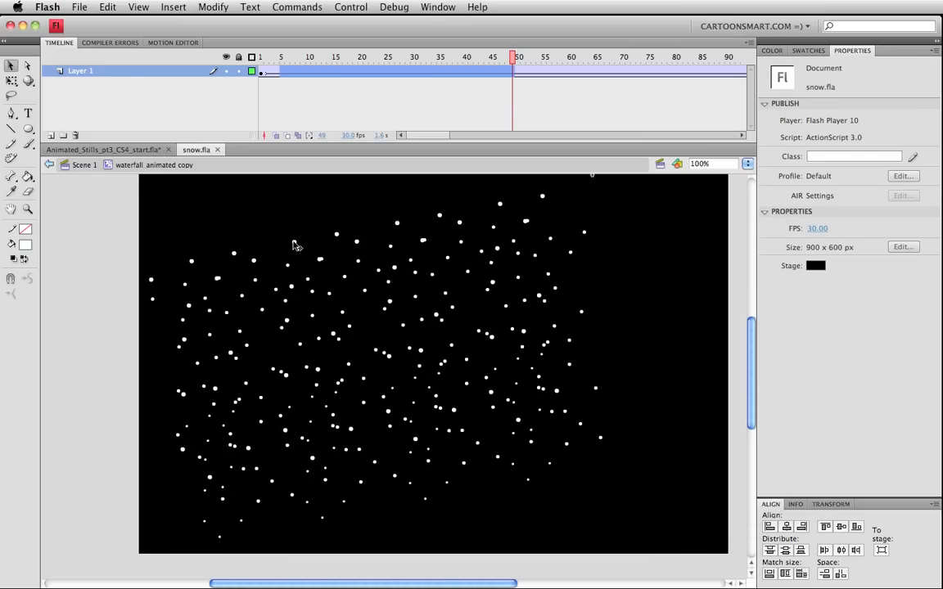
pyautogui.click(293, 241)
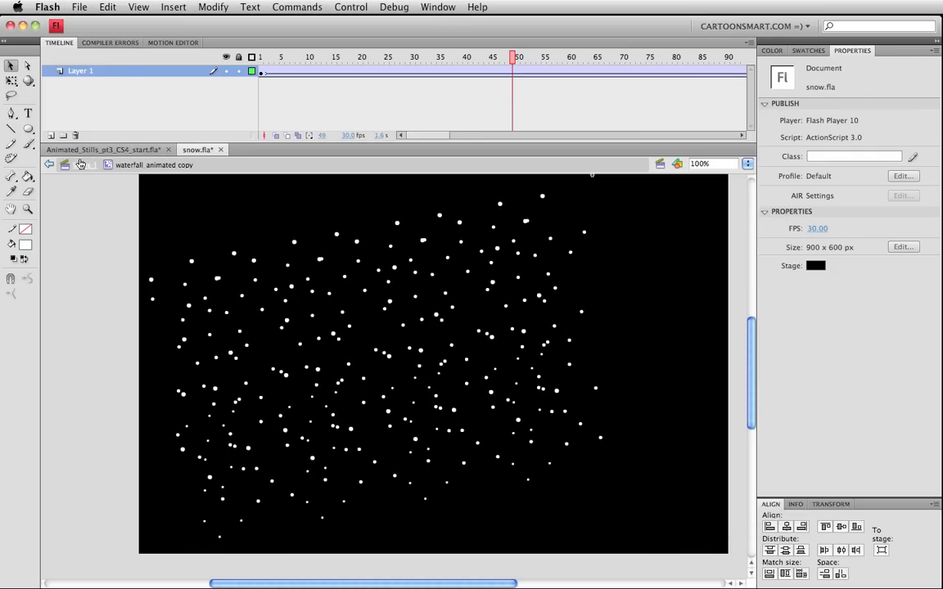
pyautogui.click(80, 164)
pyautogui.click(344, 240)
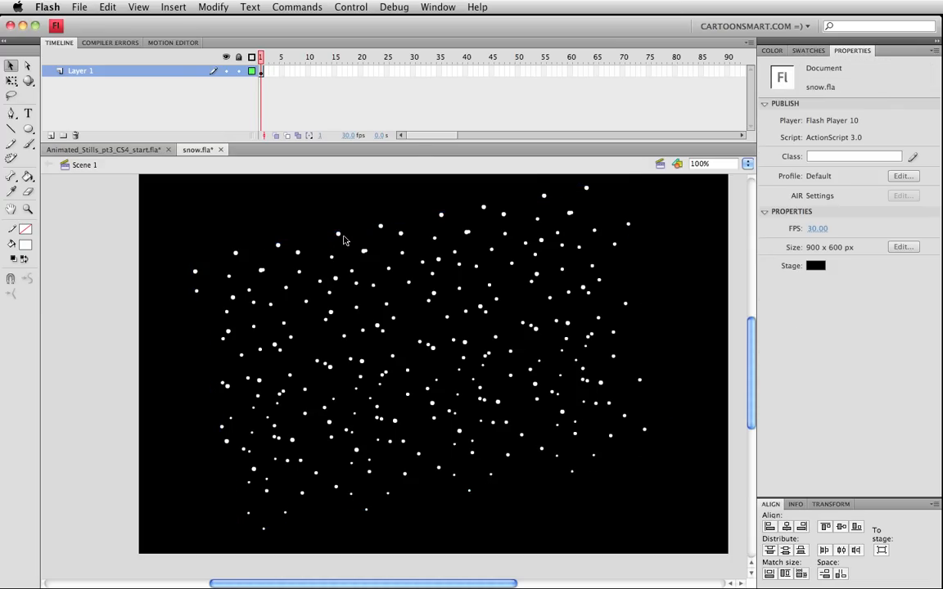
pyautogui.click(389, 239)
pyautogui.press('super+s')
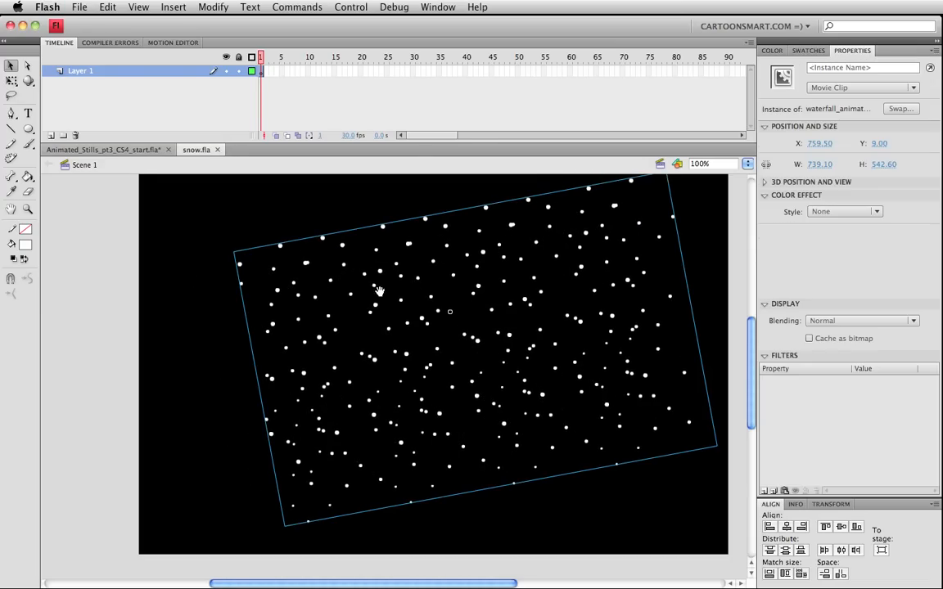
pyautogui.moveTo(379, 291); pyautogui.dragTo(363, 298)
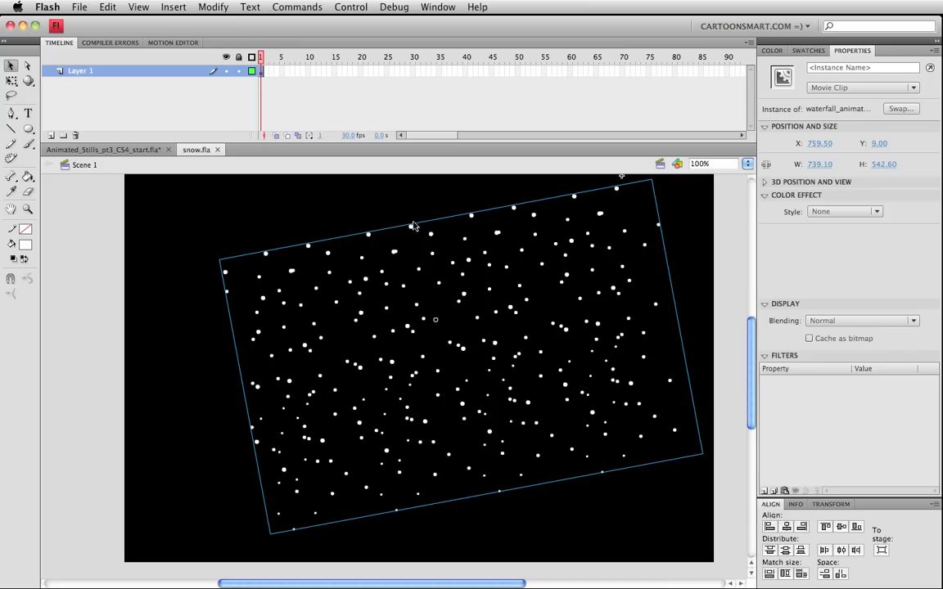
# Step: Rename the waterfall_animated copy symbol in the library as snowfall and save the file
pyautogui.click(224, 5)
pyautogui.click(224, 5)
pyautogui.press('super+l')
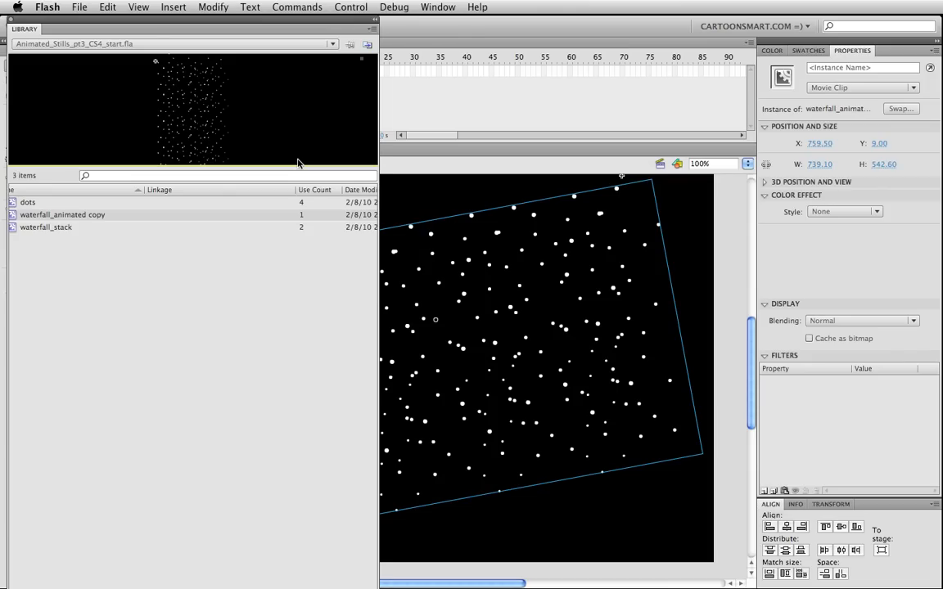
pyautogui.doubleClick(72, 215)
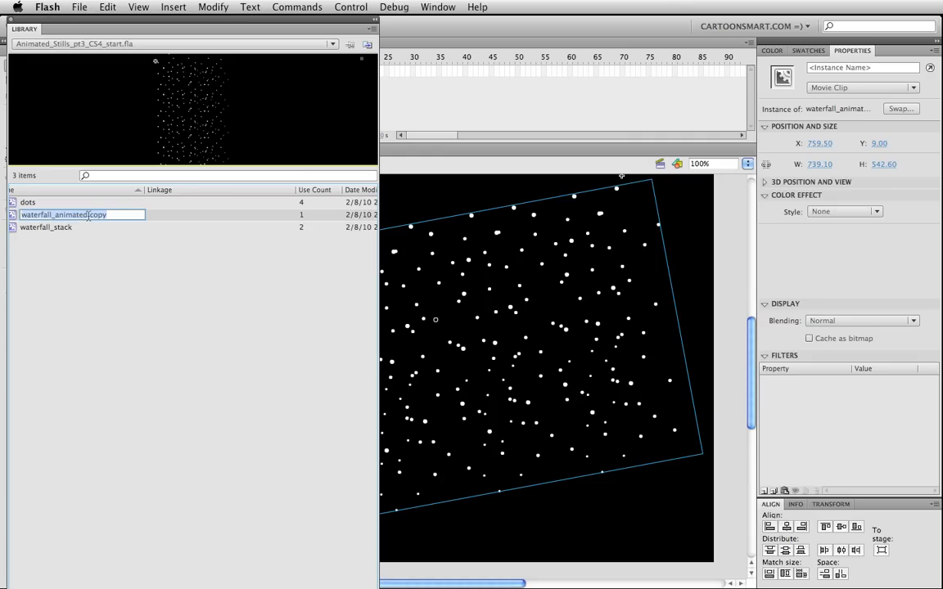
pyautogui.write('snowfall')
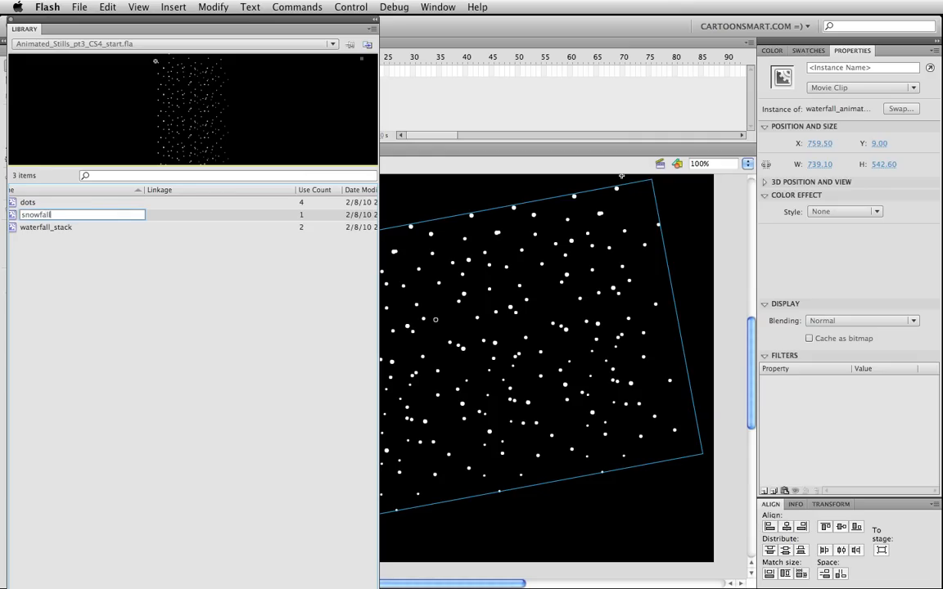
pyautogui.press('Return')
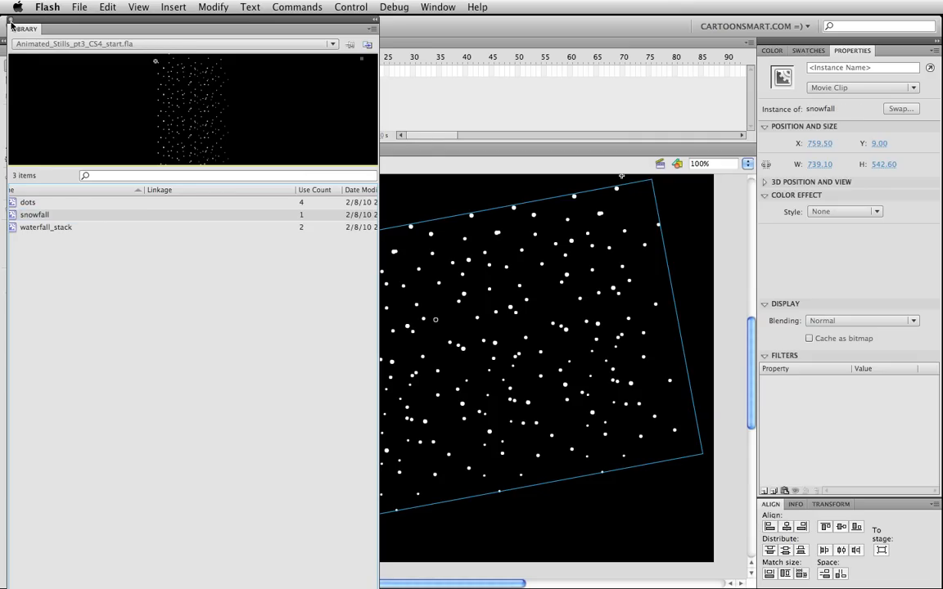
pyautogui.press('super+l')
pyautogui.press('super+s')
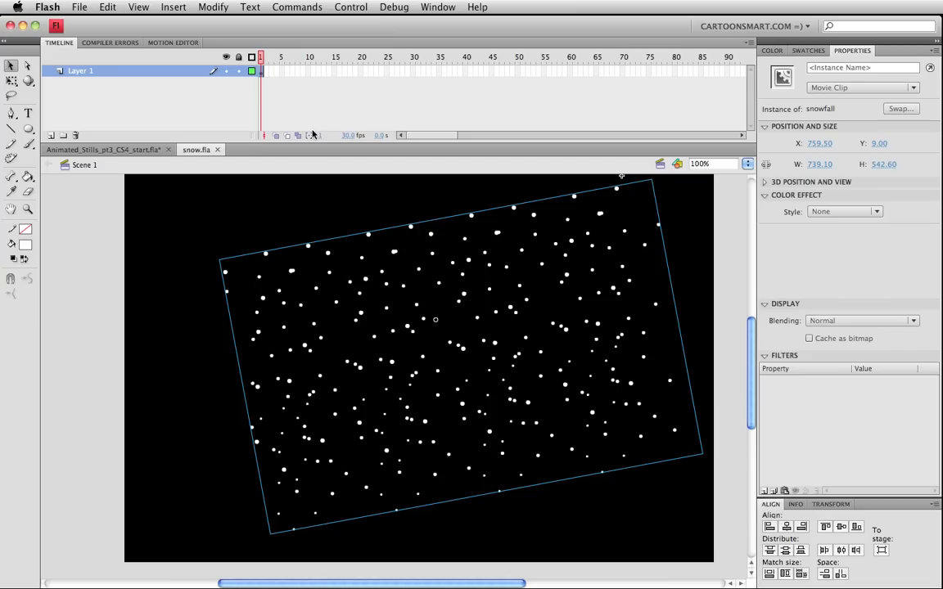
# Step: On a new layer, draw a light blue circle about 263 px wide without a stroke over the middle of the snow, at about X 348, Y 153
pyautogui.click(51, 135)
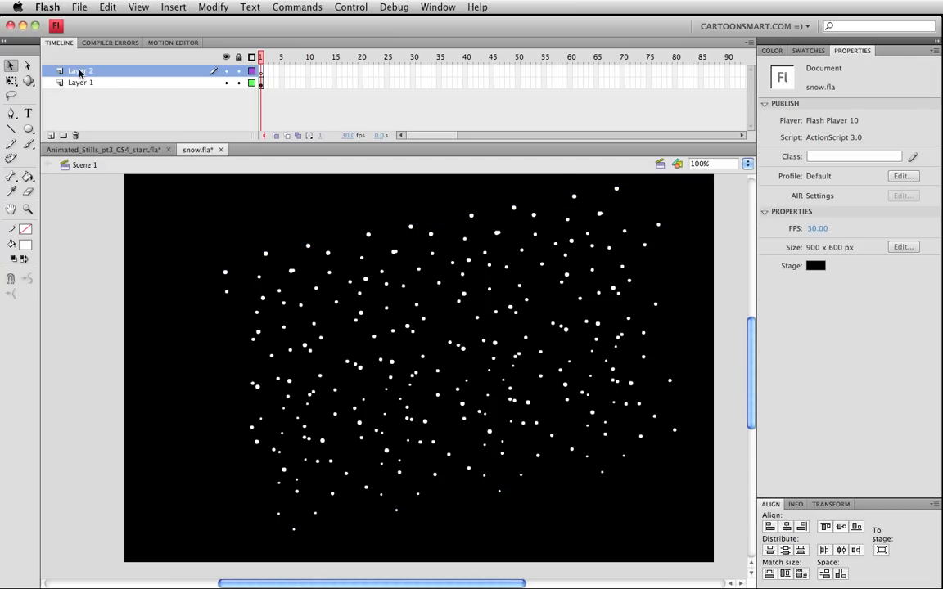
pyautogui.click(28, 128)
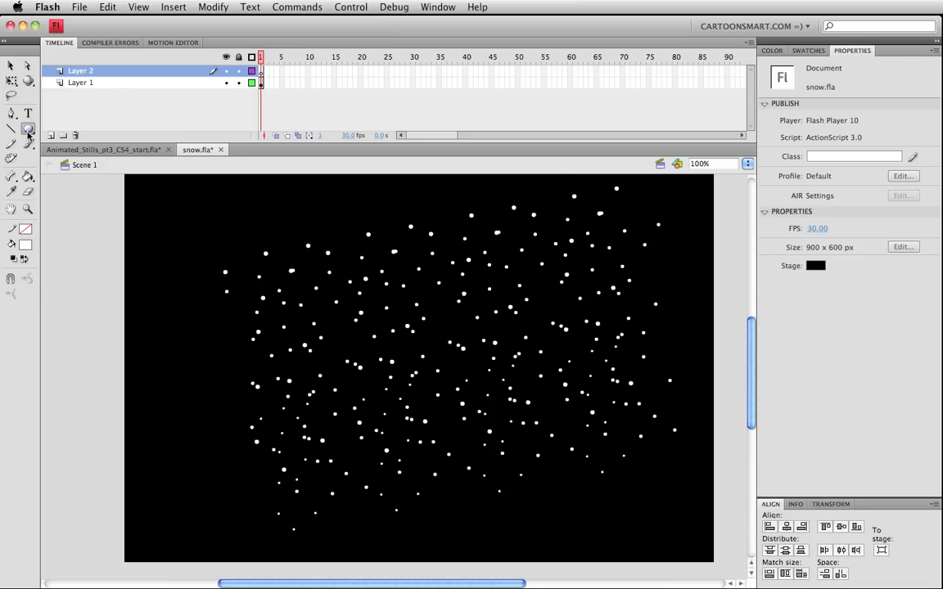
pyautogui.click(25, 245)
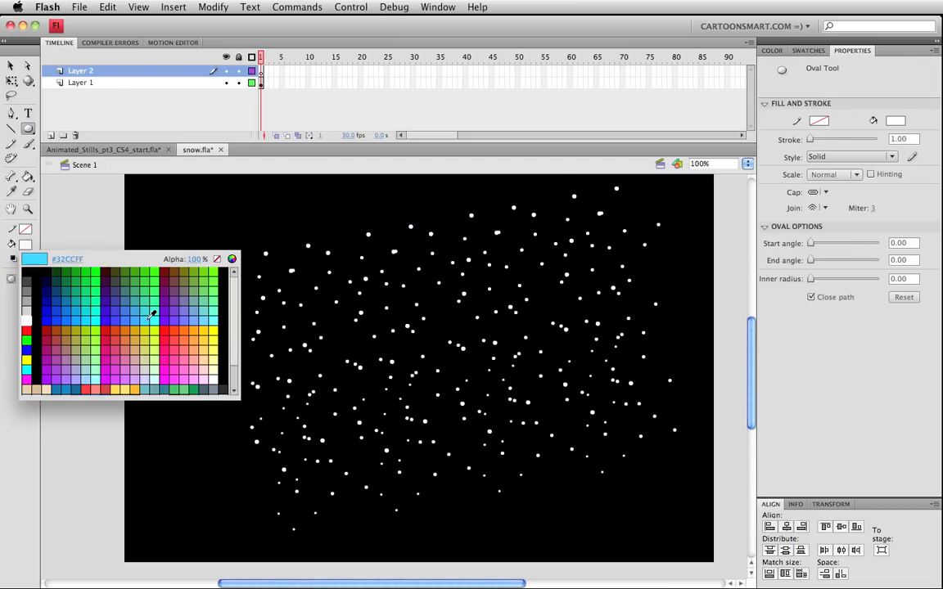
pyautogui.click(136, 284)
pyautogui.moveTo(376, 264); pyautogui.dragTo(551, 436)
pyautogui.press('v')
pyautogui.click(487, 331)
pyautogui.moveTo(486, 331); pyautogui.dragTo(460, 334)
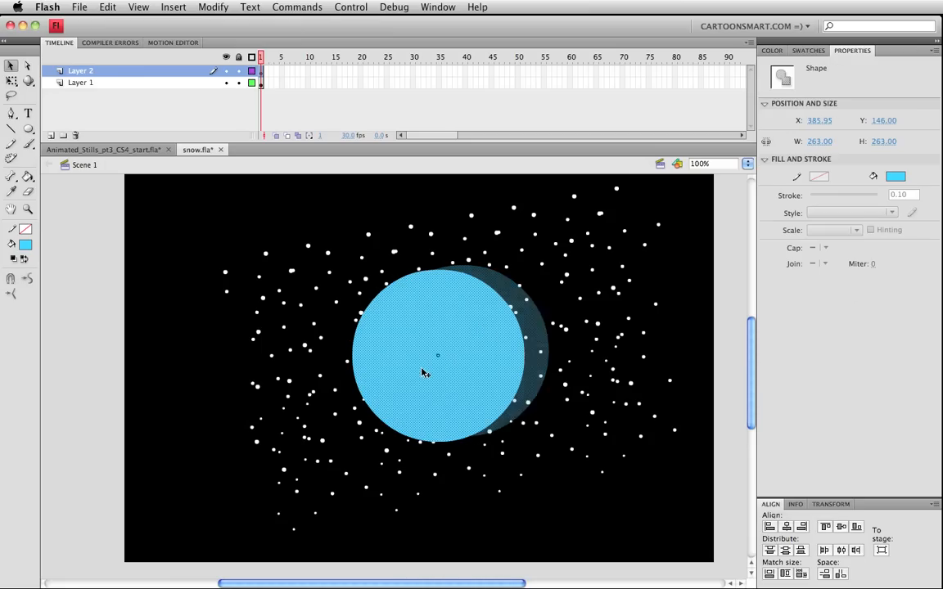
# Step: Convert the blue circle to a movie clip symbol named mask_snow
pyautogui.click(211, 7)
pyautogui.click(238, 43)
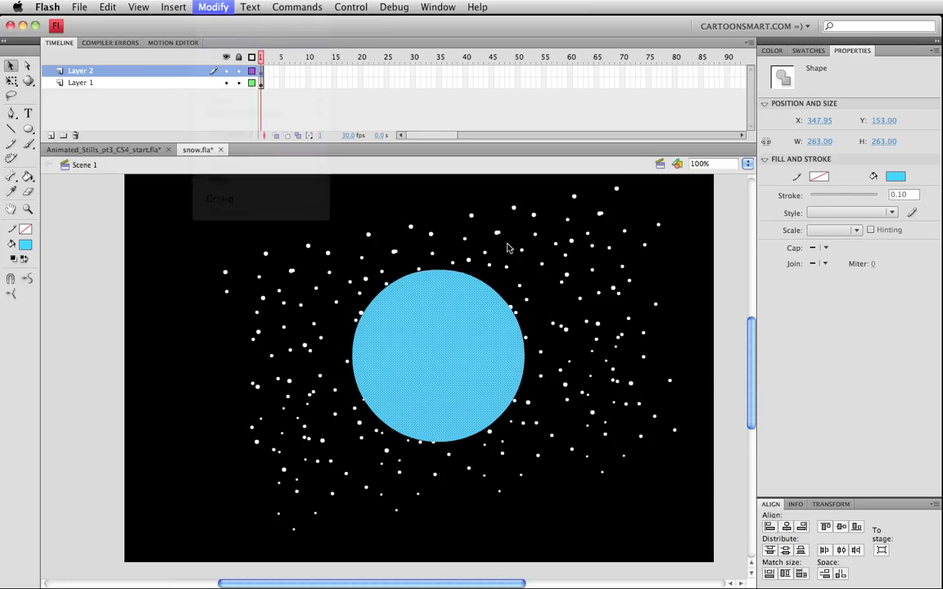
pyautogui.write('mask_snow')
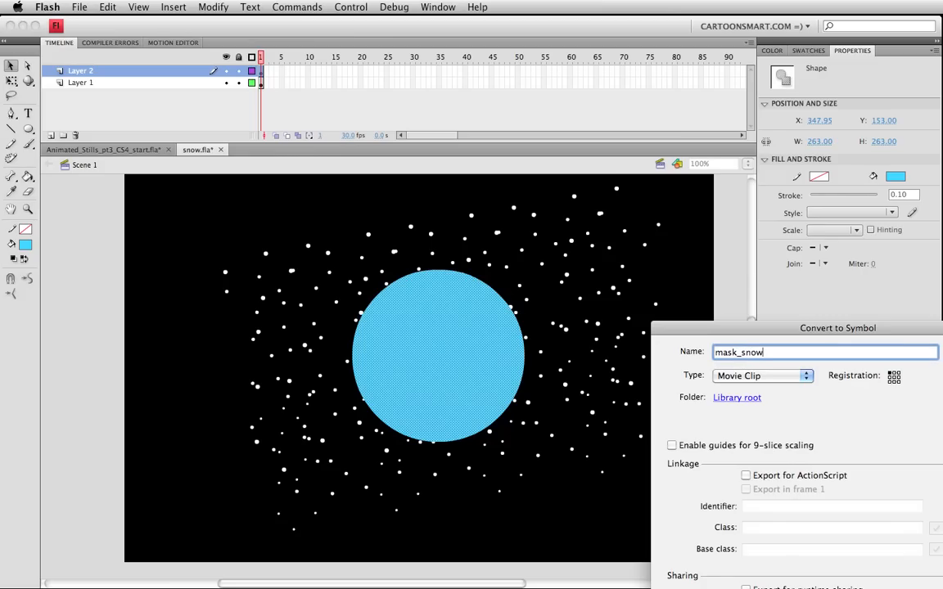
pyautogui.press('Return')
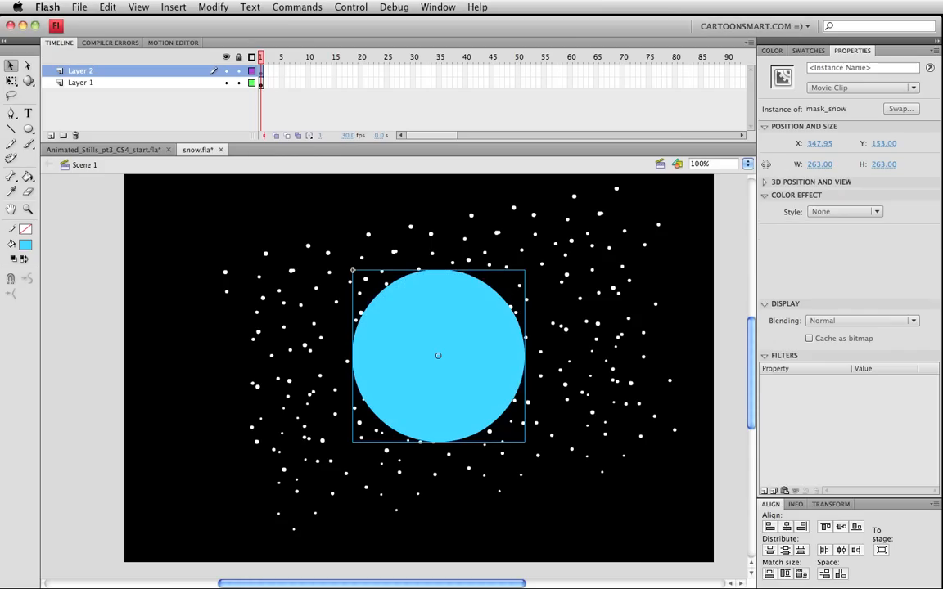
# Step: Apply a Blur filter of 102 px in X and 120 px in Y to the circle and shift it to X 328.95, saving the file
pyautogui.click(764, 492)
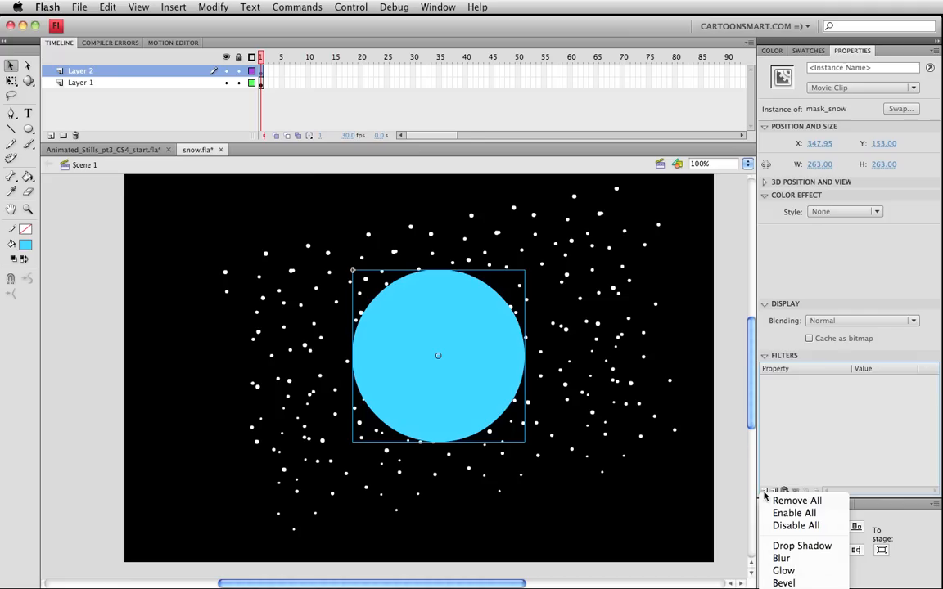
pyautogui.click(779, 558)
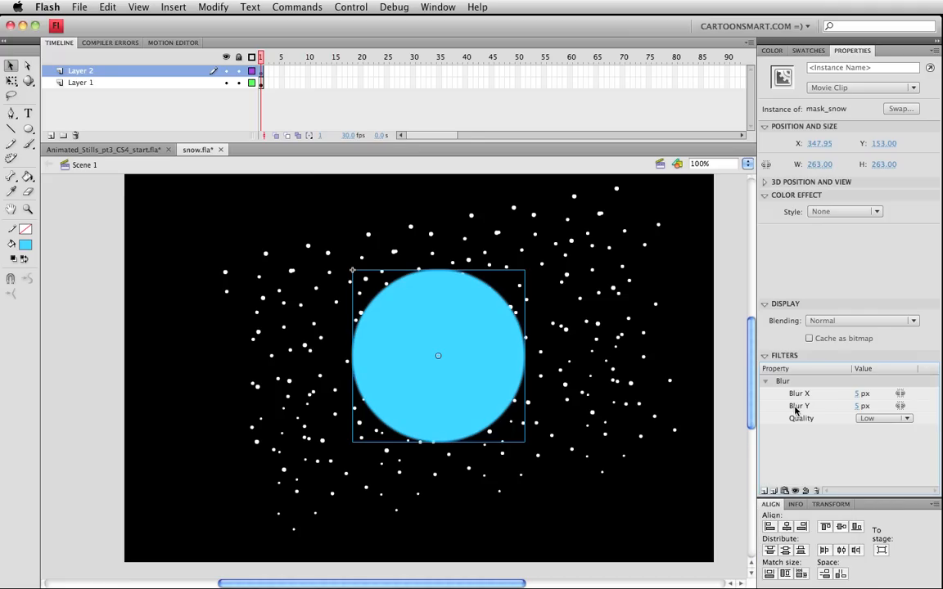
pyautogui.click(861, 394)
pyautogui.moveTo(864, 394); pyautogui.dragTo(890, 401)
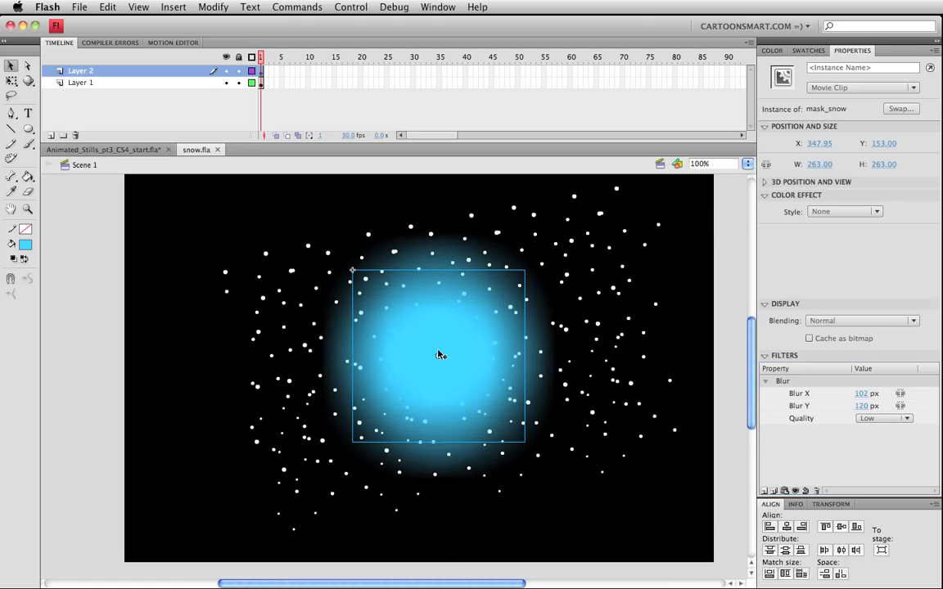
pyautogui.moveTo(439, 353); pyautogui.dragTo(425, 354)
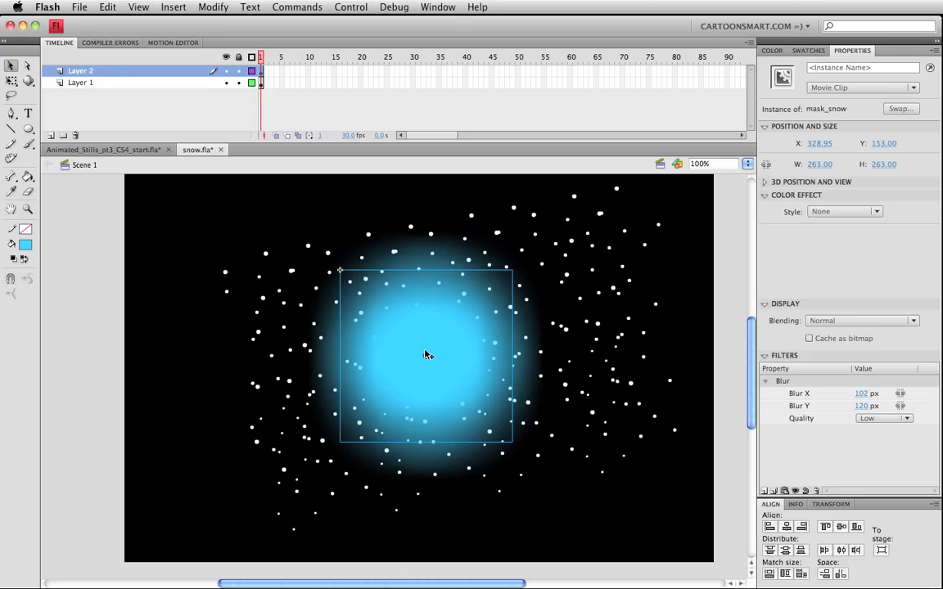
pyautogui.press('super+s')
# Step: Add a new layer named AS above the circle's layer
pyautogui.click(69, 71)
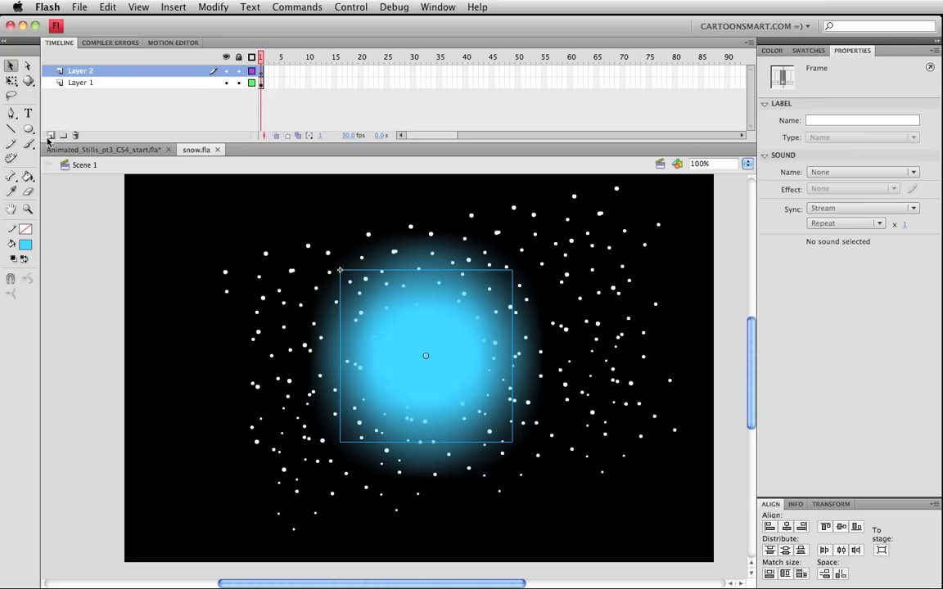
pyautogui.click(50, 135)
pyautogui.doubleClick(114, 72)
pyautogui.write('A')
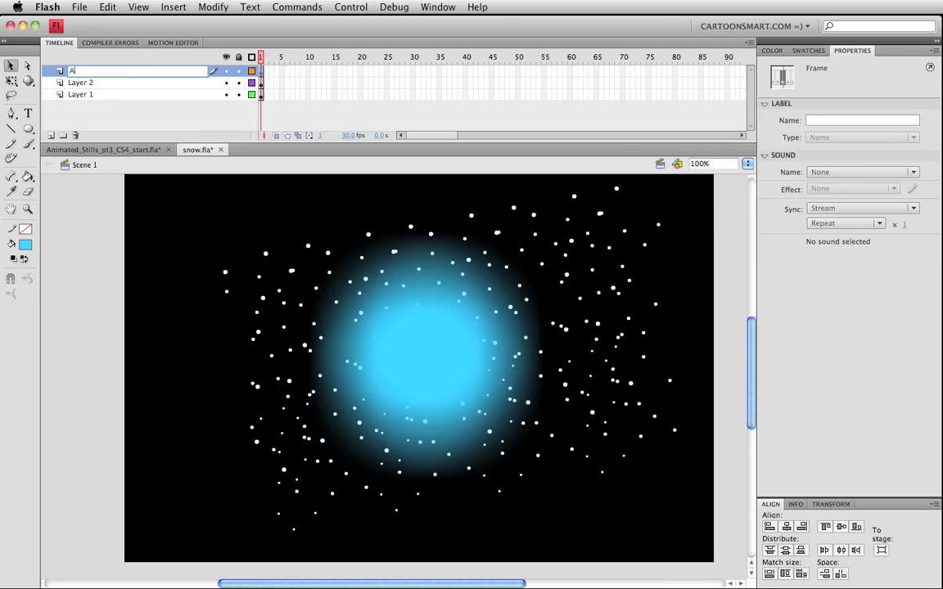
pyautogui.write('S')
pyautogui.press('Return')
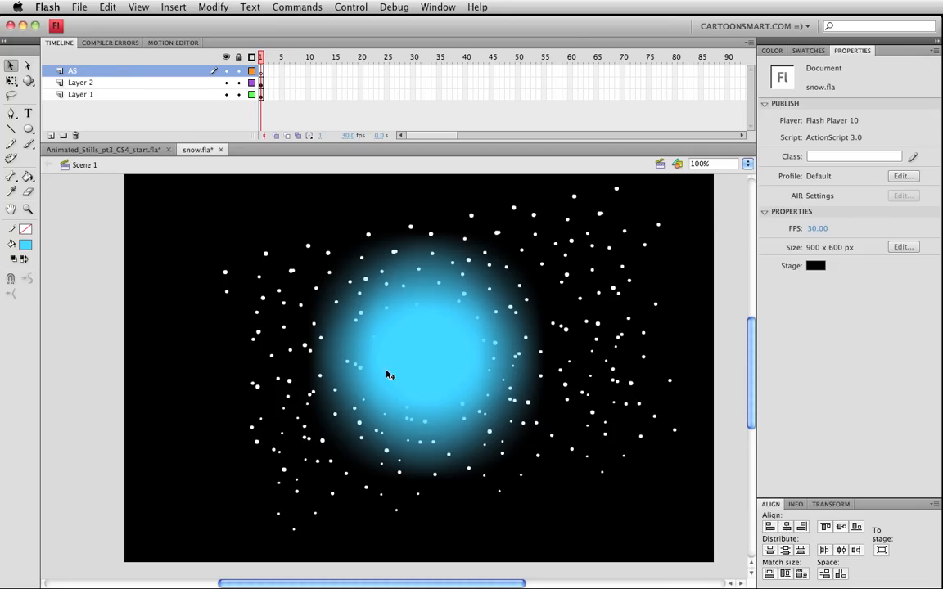
# Step: Give the blurred circle the instance name circle and the snow clip the instance name snow1
pyautogui.click(425, 368)
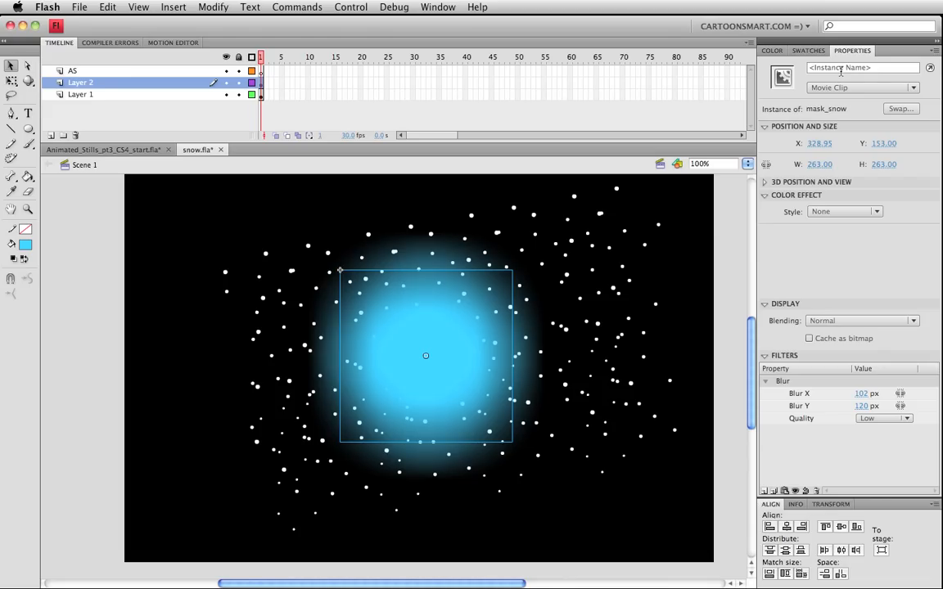
pyautogui.click(841, 71)
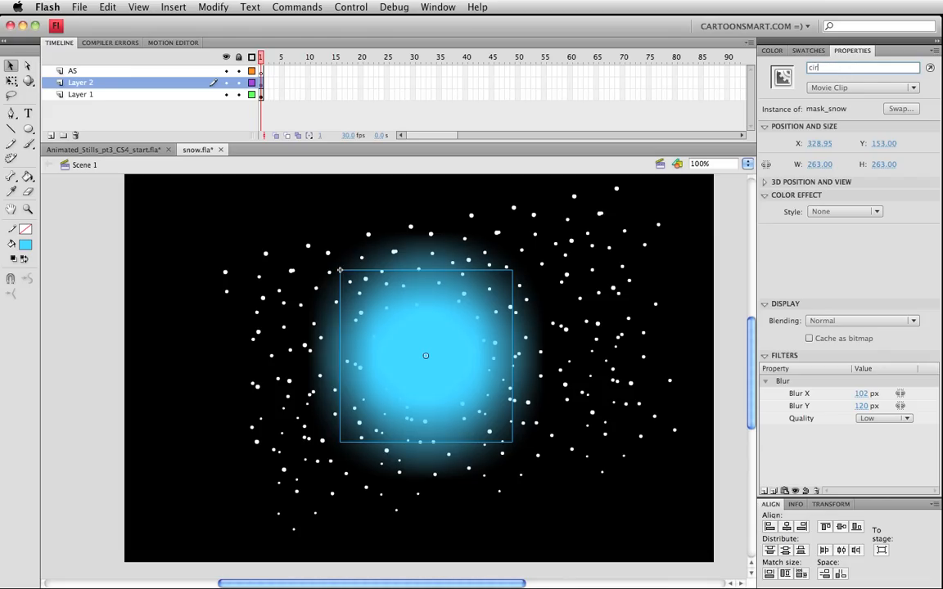
pyautogui.press('Tab')
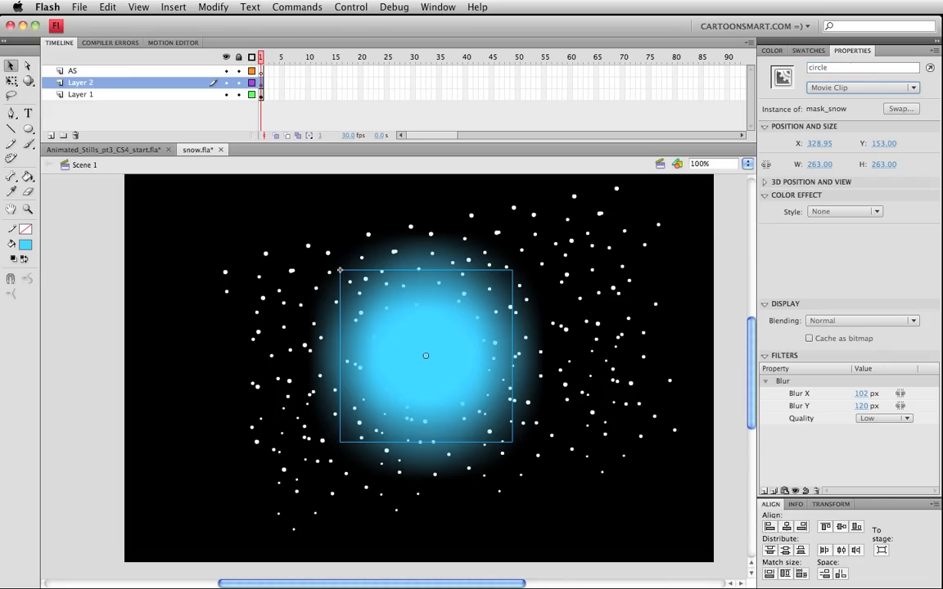
pyautogui.click(537, 218)
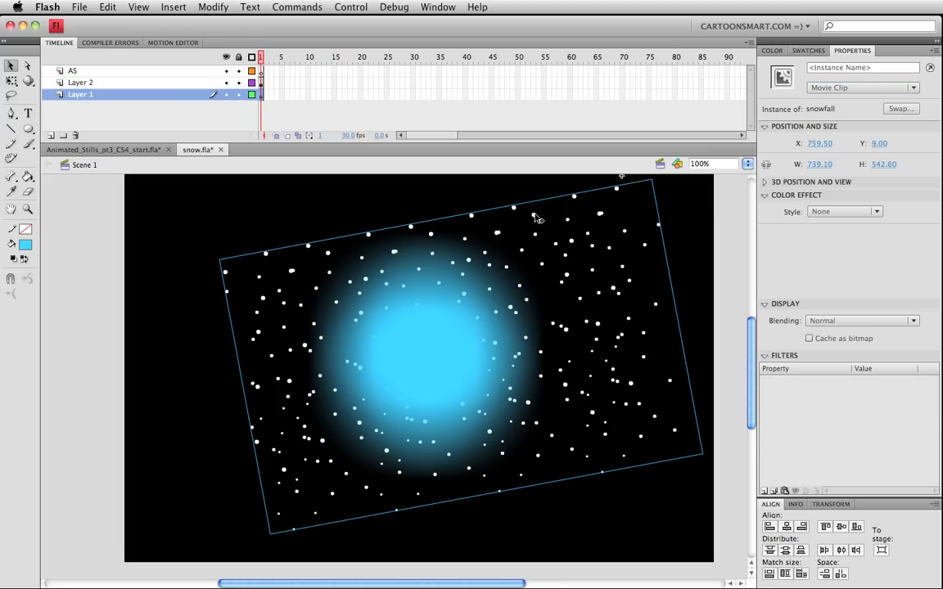
pyautogui.click(845, 70)
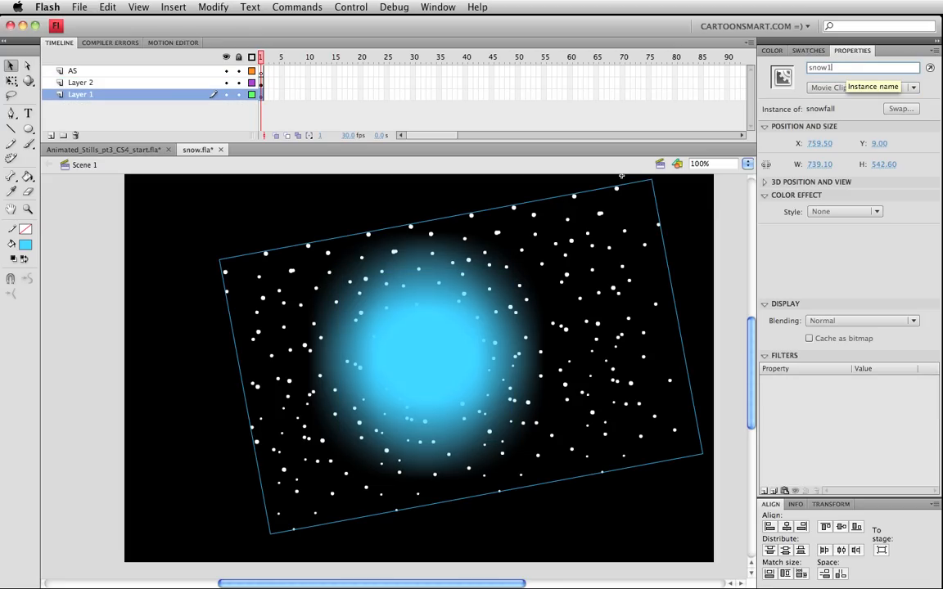
# Step: Change the blurred circle's instance name to circle1 and save the file
pyautogui.click(421, 360)
pyautogui.click(892, 67)
pyautogui.write('1')
pyautogui.press('Return')
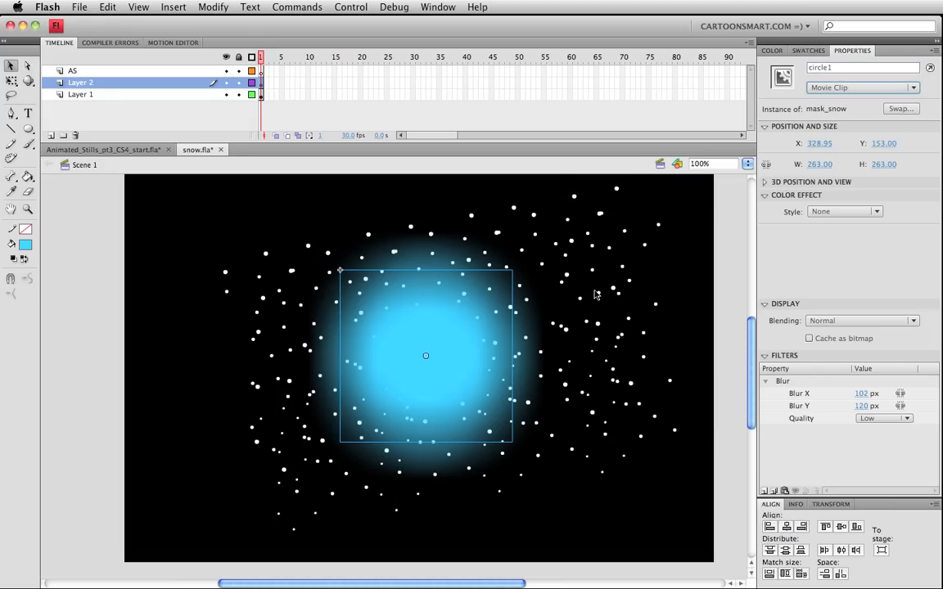
pyautogui.press('cmd+s')
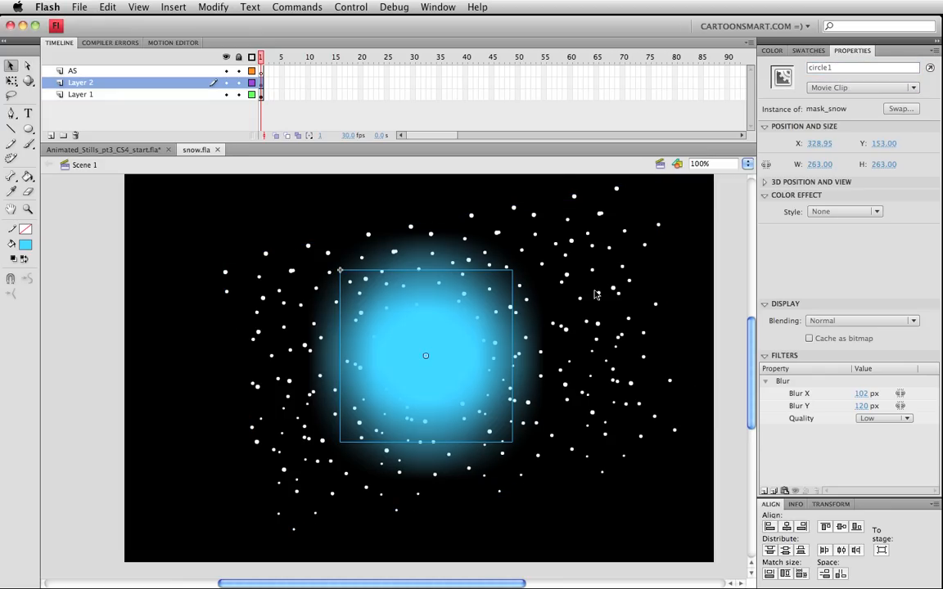
# Step: Add the script "snow1.mask = circle1;" to frame 1 of the AS layer, save, and test the movie
pyautogui.click(261, 72)
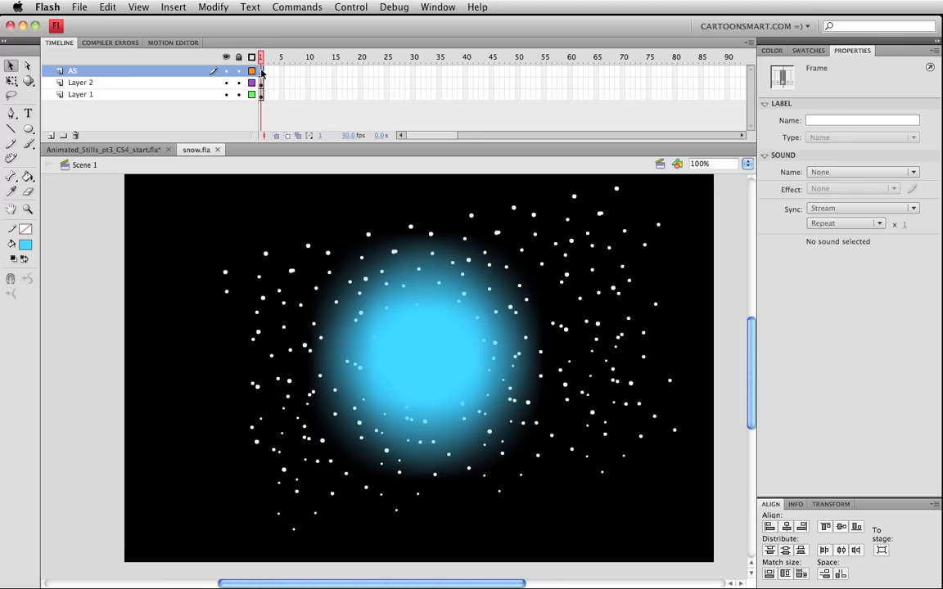
pyautogui.hotkey('alt', 'F9')
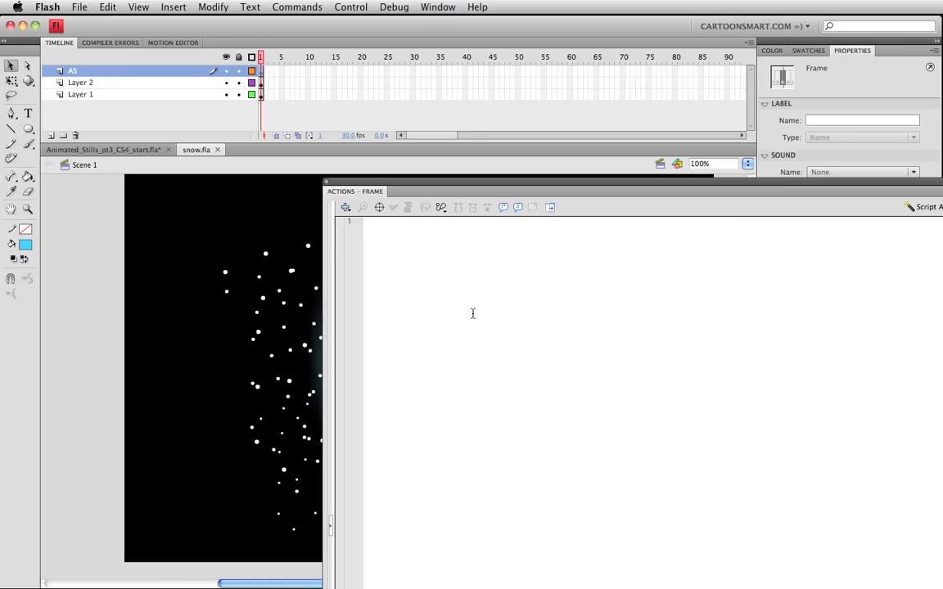
pyautogui.write('st')
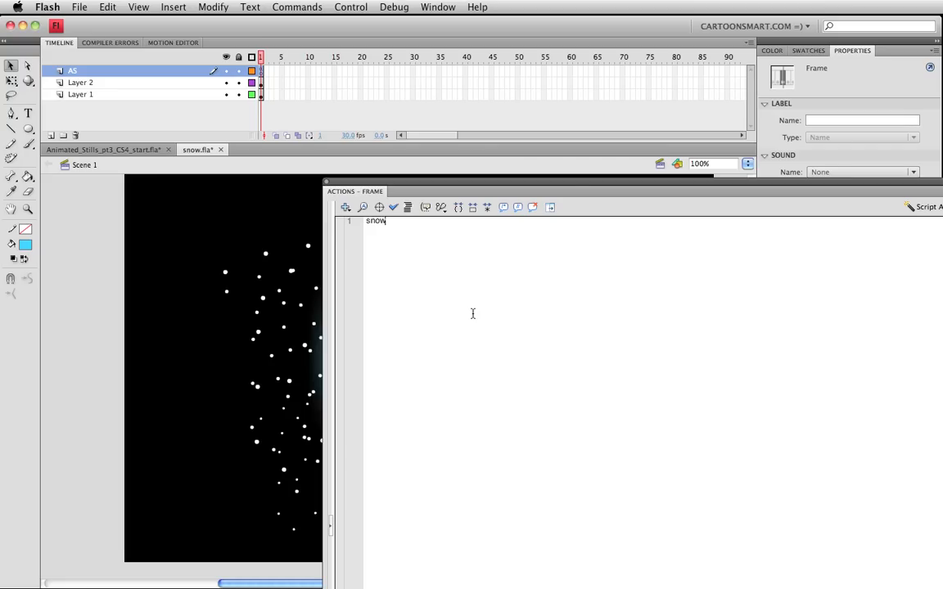
pyautogui.write('ow1.mask = circle1;')
pyautogui.press('cmd+s')
pyautogui.click(327, 183)
pyautogui.press('super+Return')
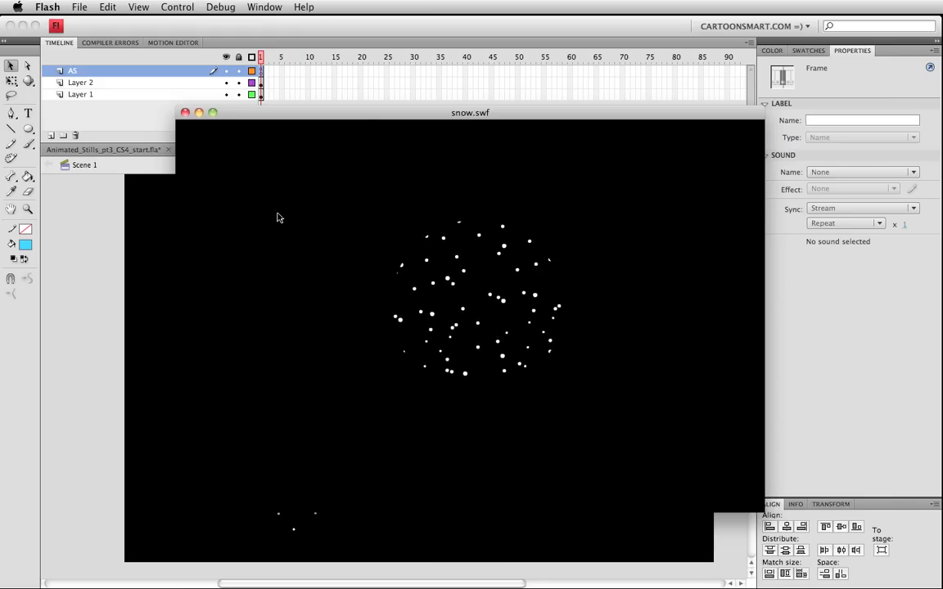
# Step: Close the movie preview and check the instance names of the blurred circle and the snow clip
pyautogui.press('super+w')
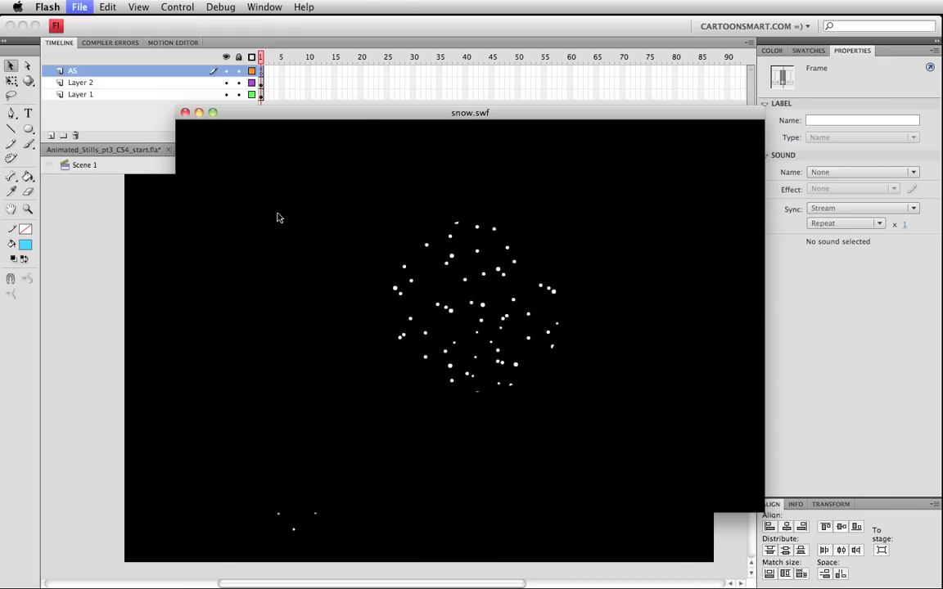
pyautogui.click(426, 354)
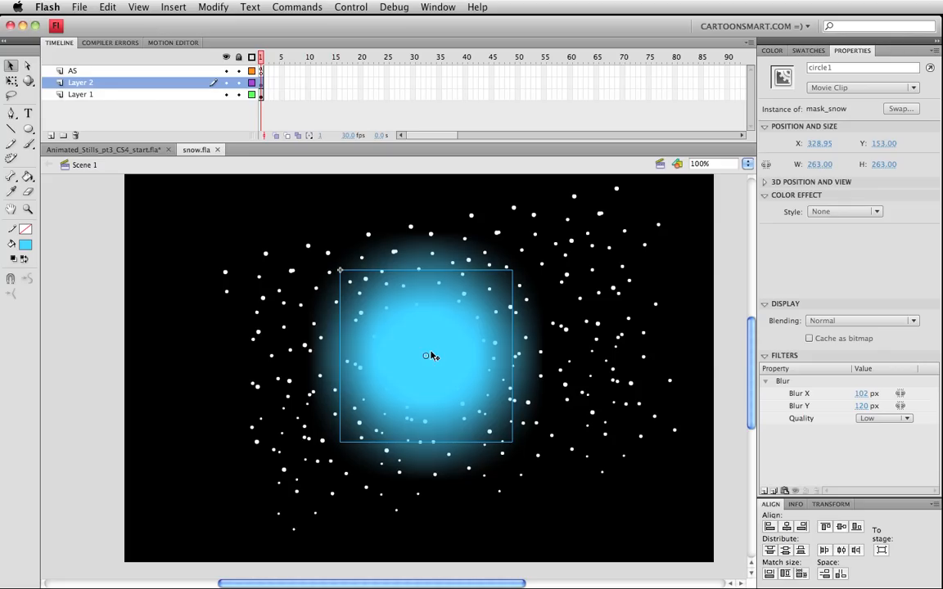
pyautogui.click(309, 248)
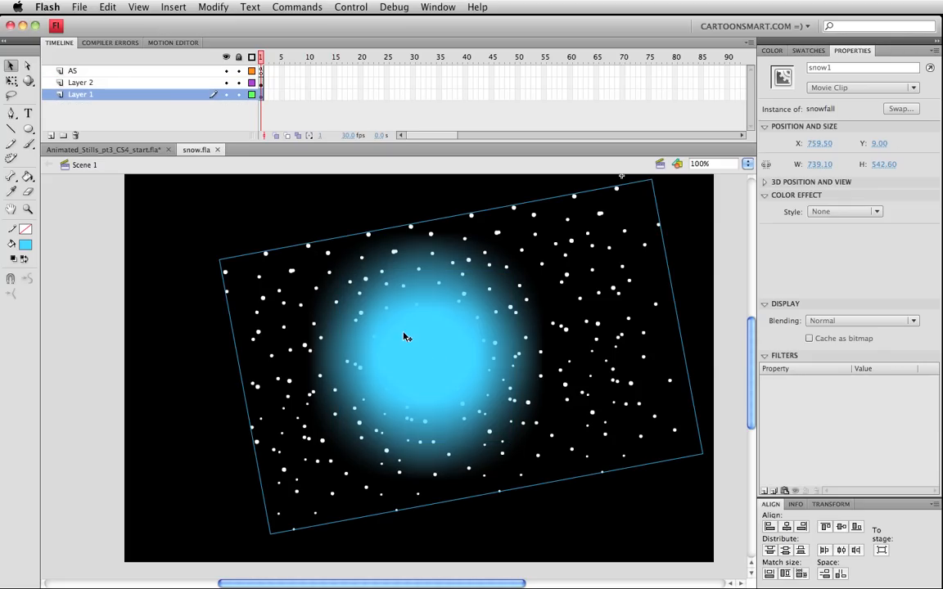
pyautogui.click(405, 336)
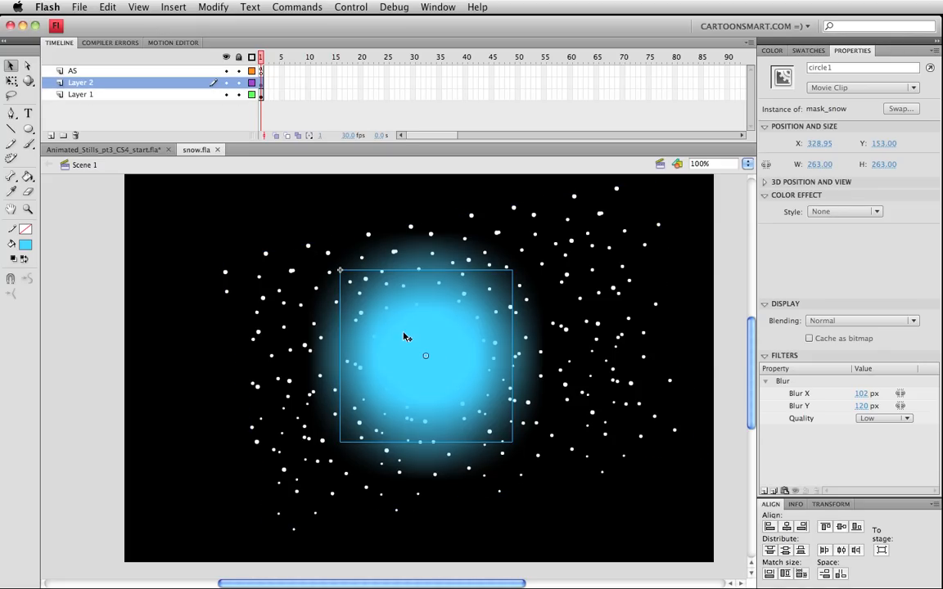
# Step: Try the reversed script "circle1.mask = snow1;" on frame 1 of the AS layer and test the movie
pyautogui.click(232, 70)
pyautogui.hotkey('alt', 'F9')
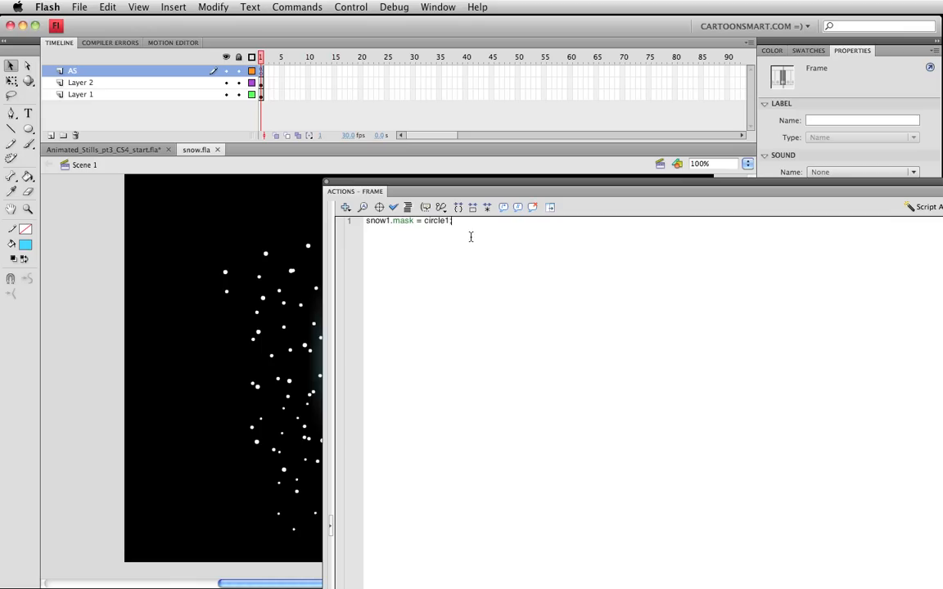
pyautogui.press('super+a')
pyautogui.write('c')
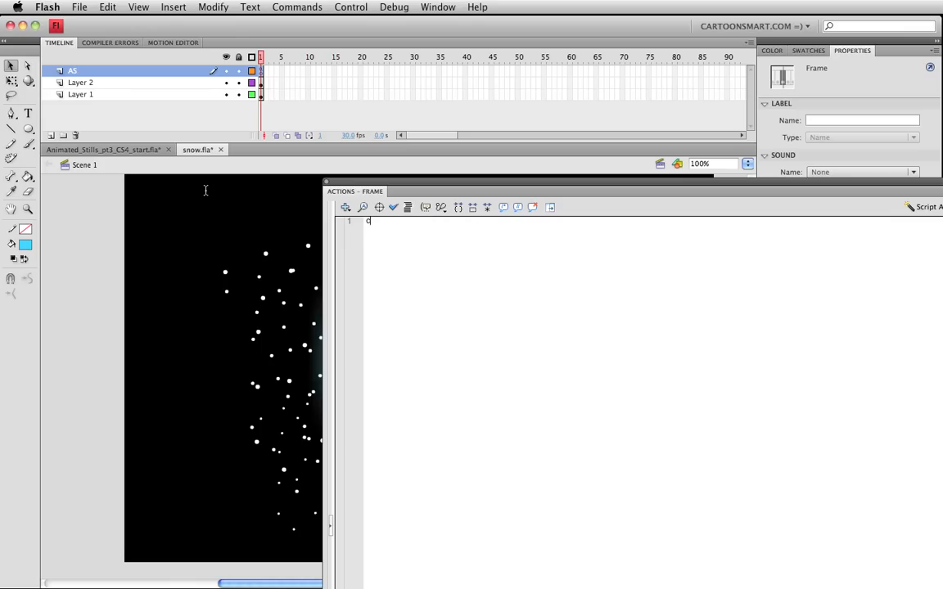
pyautogui.write('ircle1.mask = snow1;')
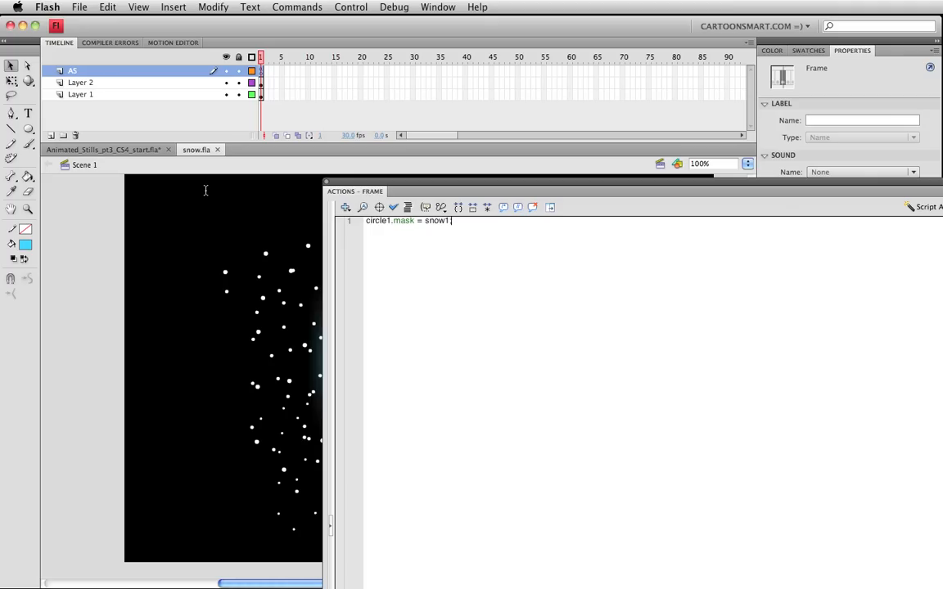
pyautogui.press('super+Return')
pyautogui.press('super+w')
# Step: Clear the script on the AS layer's frame 1, undo the script edits, and close the script editor
pyautogui.press('super+a')
pyautogui.press('BackSpace')
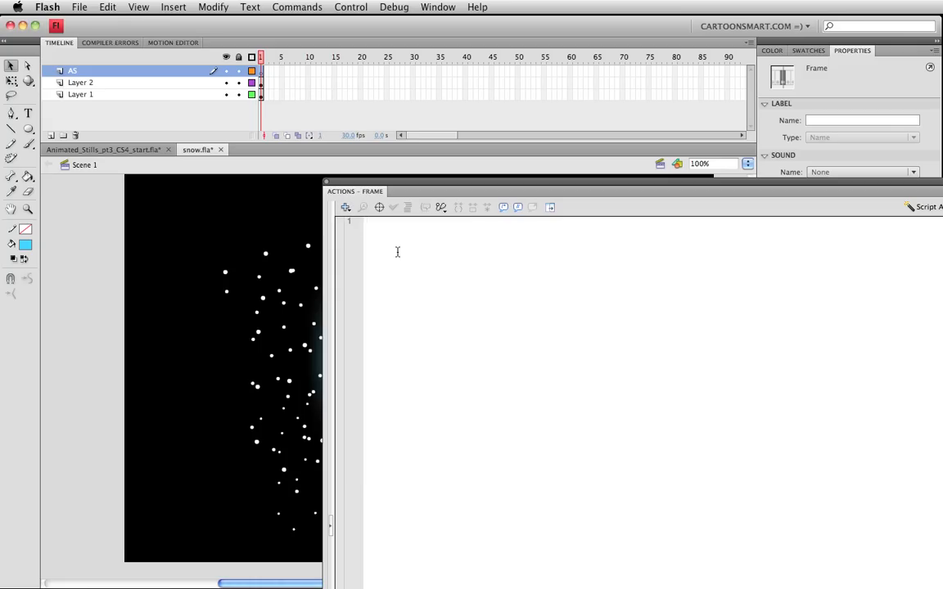
pyautogui.press('super+z')
pyautogui.press('super+z')
pyautogui.click(327, 187)
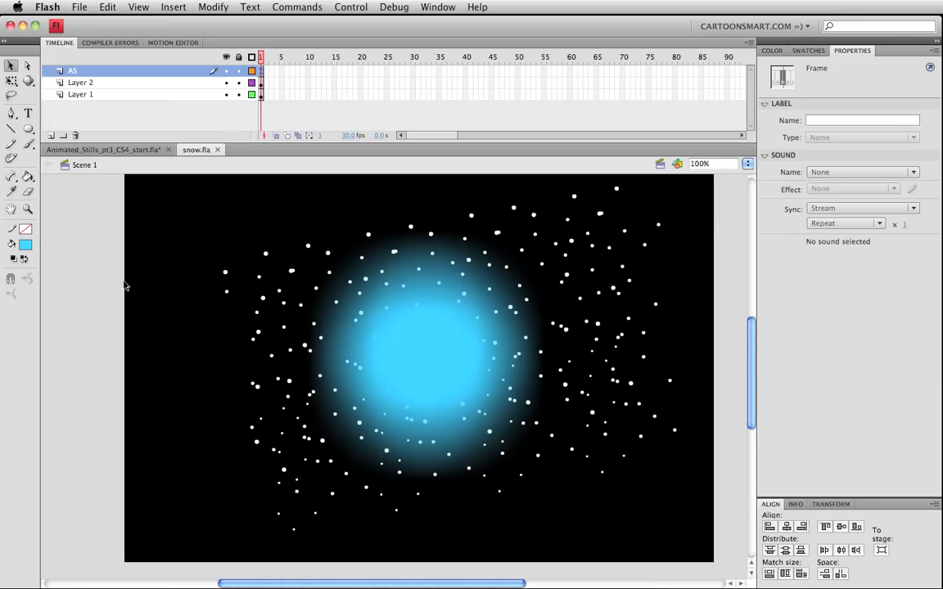
# Step: Inspect the blurred circle on the stage and test the movie to examine the edge of the snow mask
pyautogui.click(391, 347)
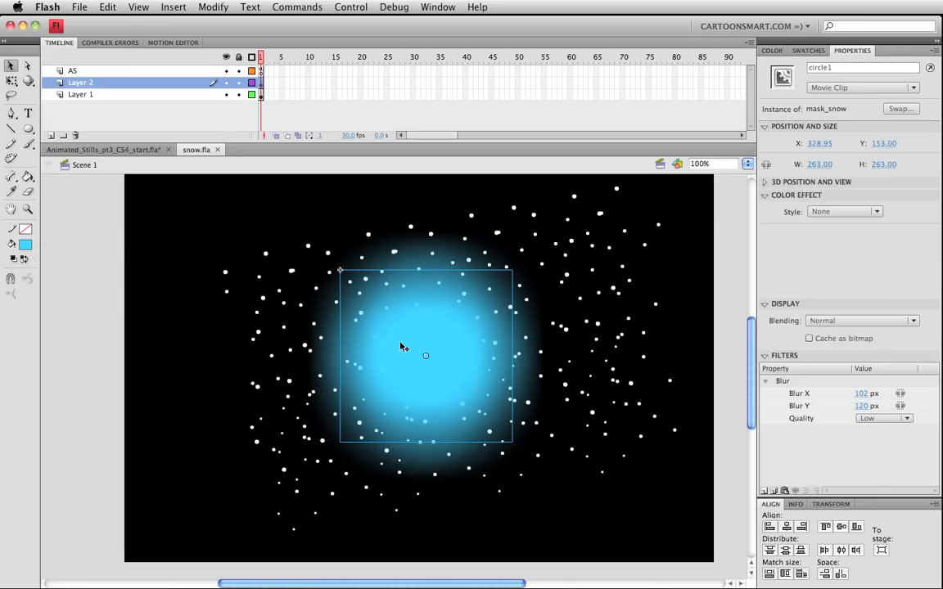
pyautogui.click(205, 332)
pyautogui.click(447, 349)
pyautogui.click(165, 305)
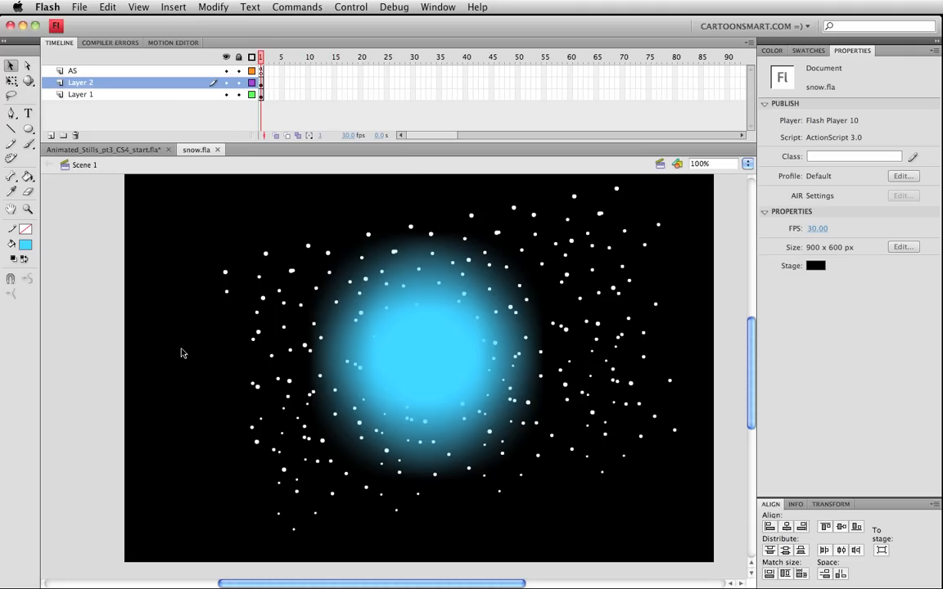
pyautogui.press('super+Return')
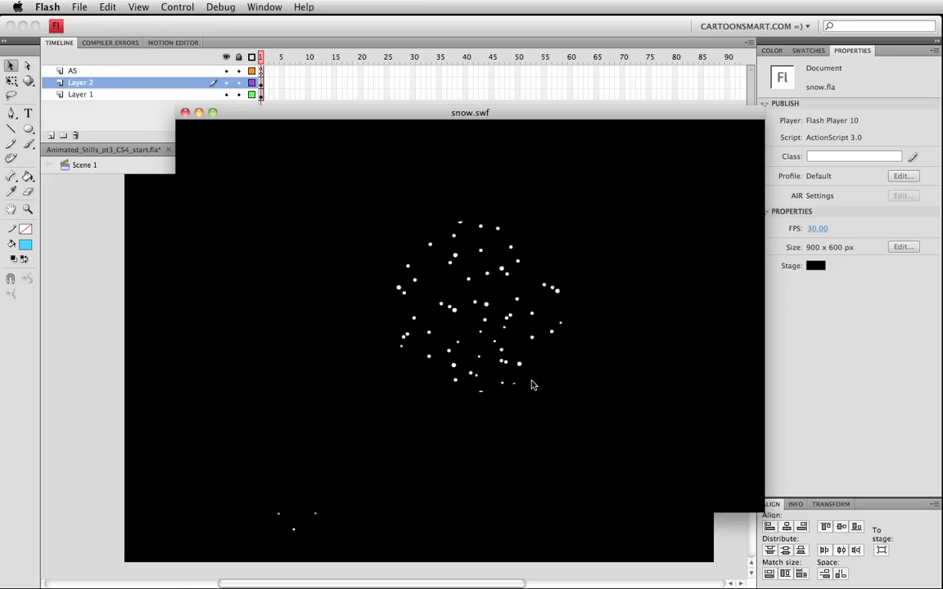
pyautogui.press('super+w')
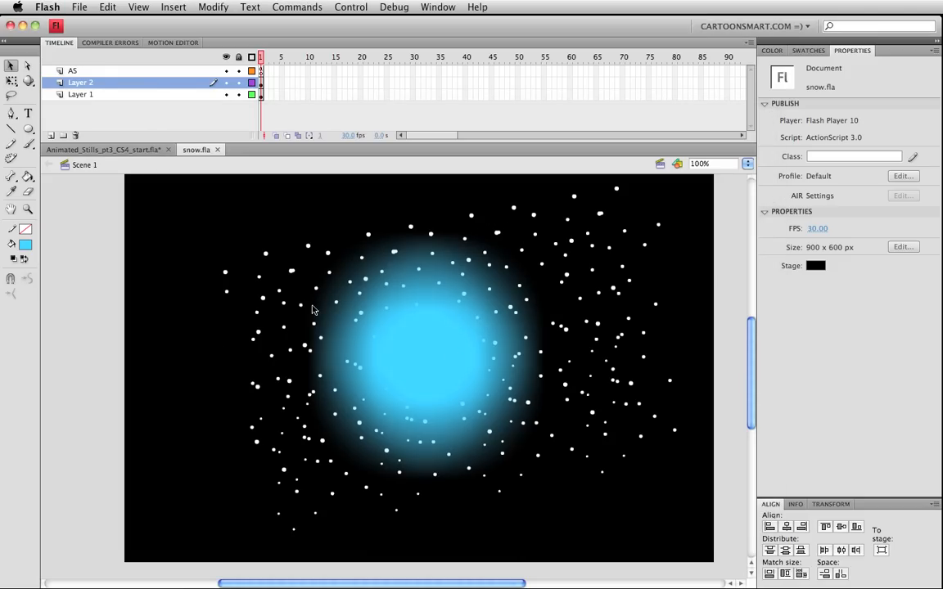
# Step: Add a Blur filter to the snow clip and test the movie
pyautogui.click(329, 257)
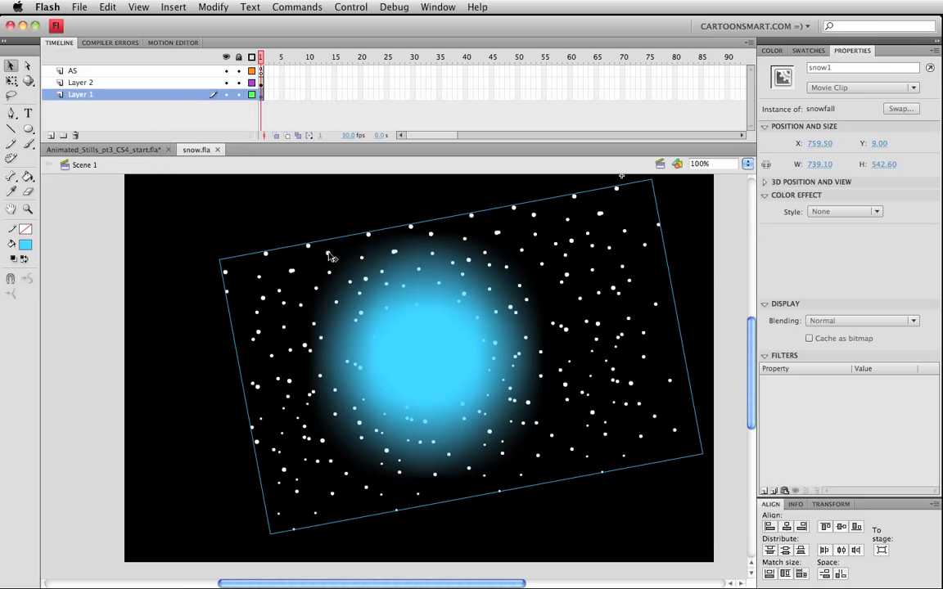
pyautogui.click(326, 213)
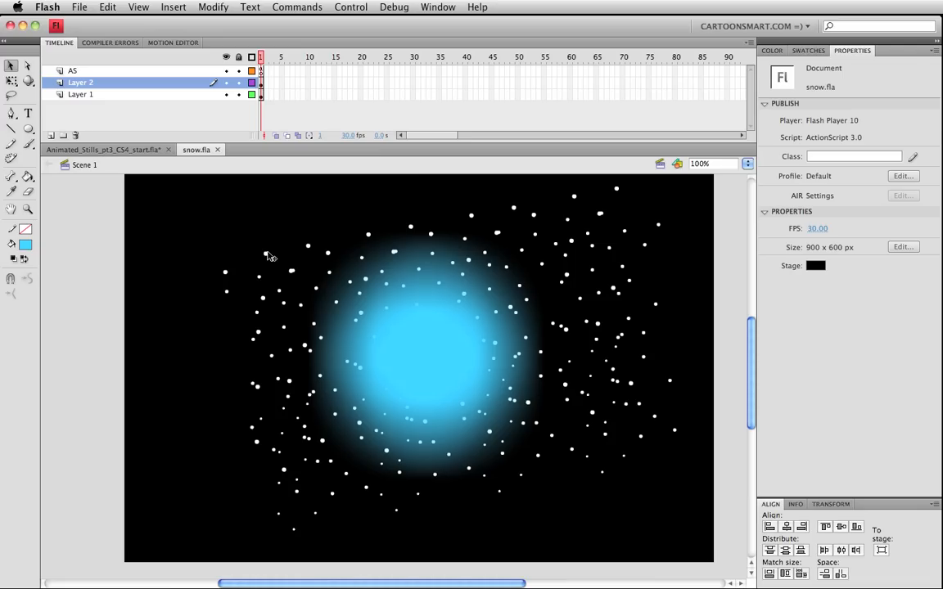
pyautogui.click(267, 257)
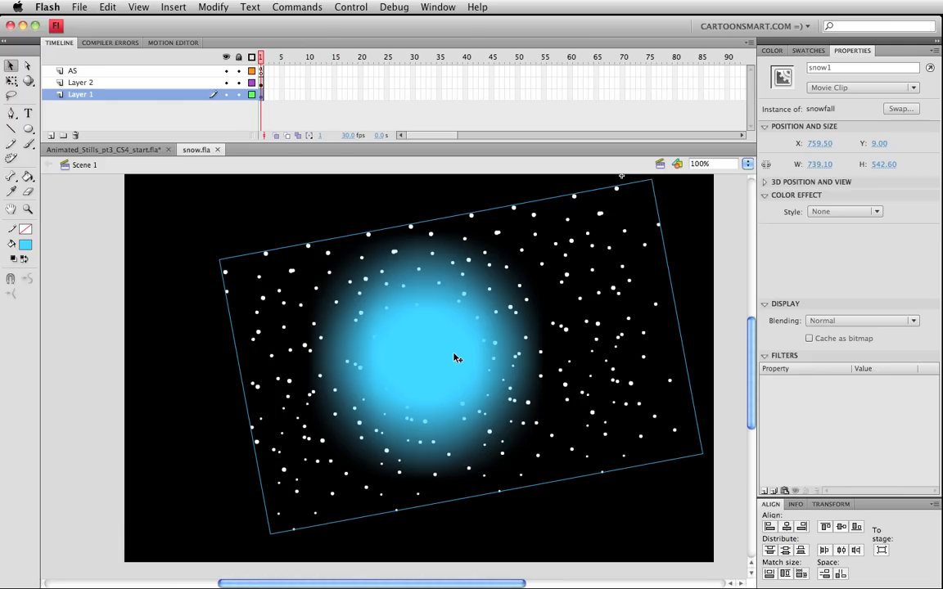
pyautogui.click(763, 491)
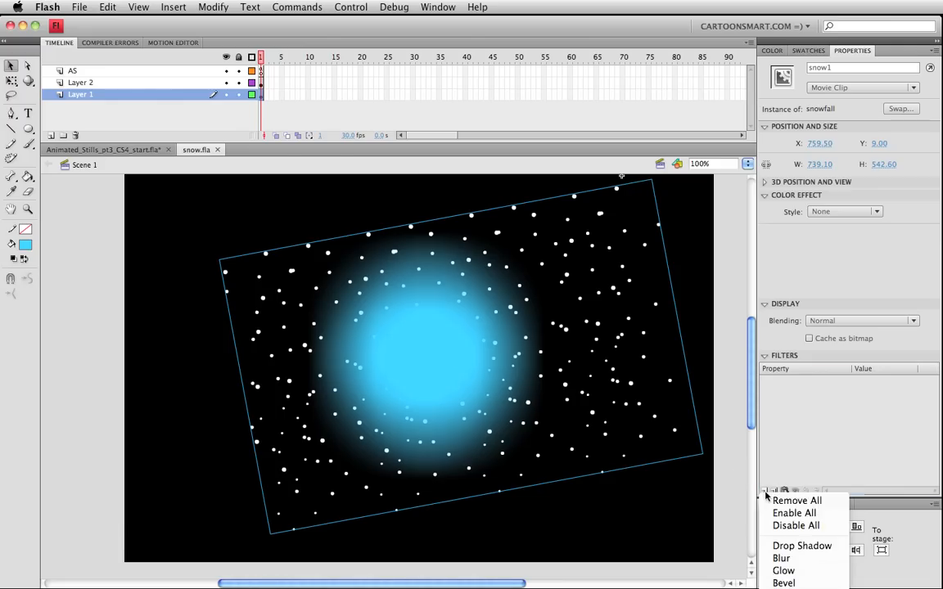
pyautogui.click(791, 558)
pyautogui.click(140, 264)
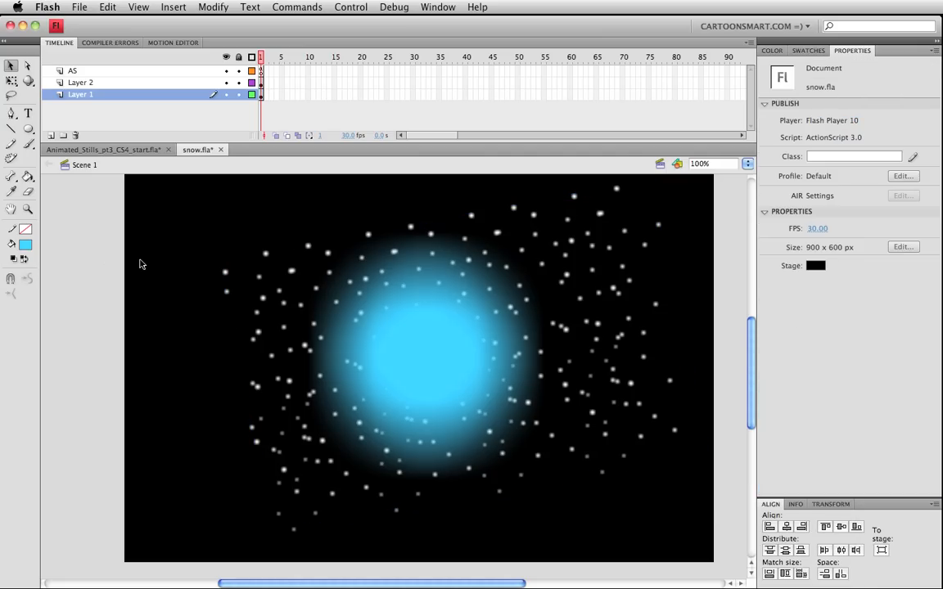
pyautogui.press('super+Return')
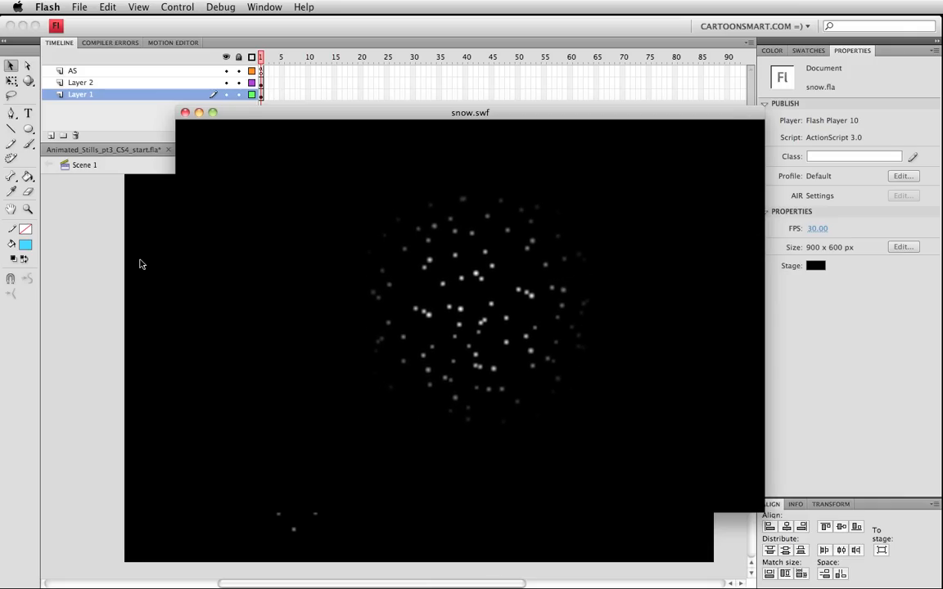
pyautogui.press('super+w')
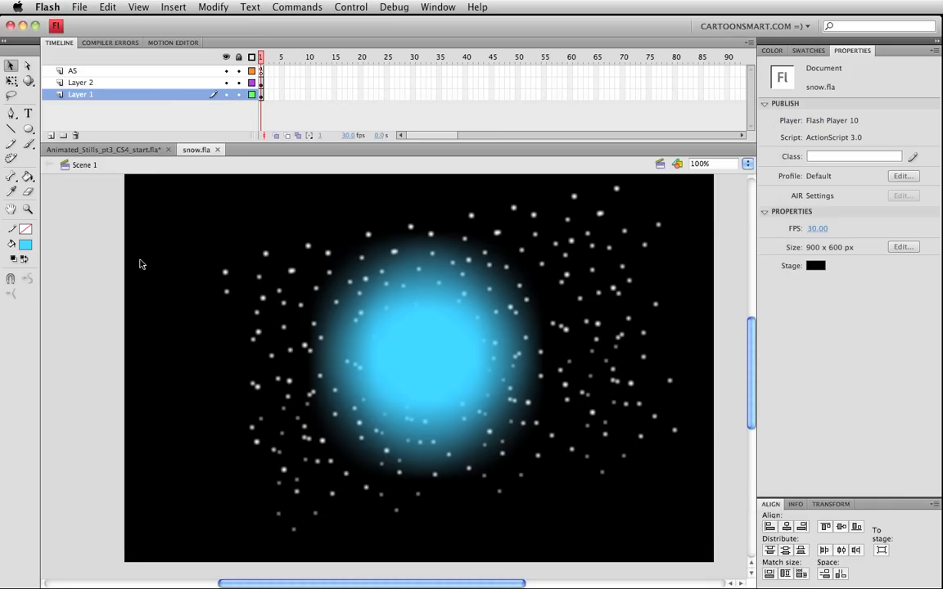
# Step: Remove the Blur filter from the snow clip, test the movie, and undo the removal
pyautogui.click(226, 274)
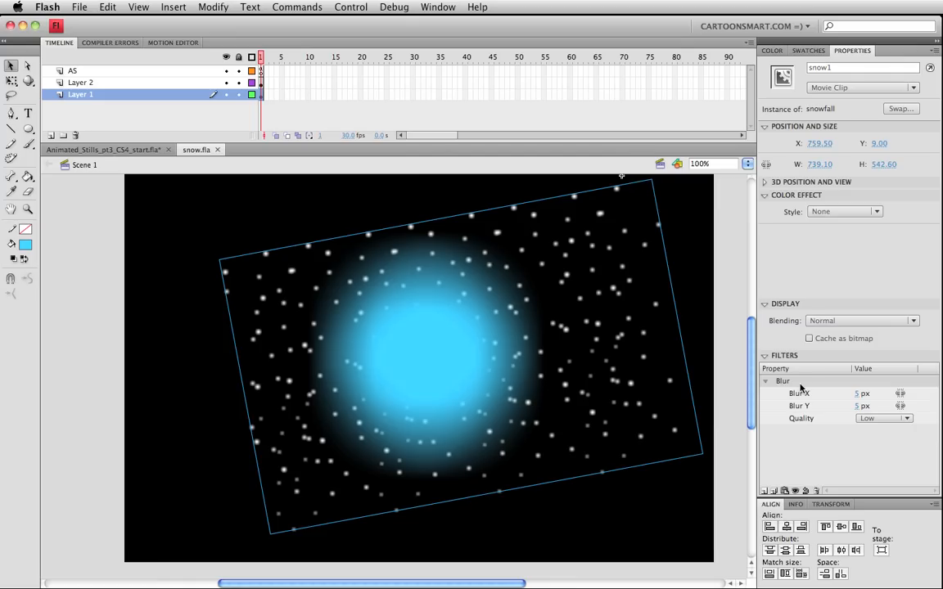
pyautogui.click(815, 491)
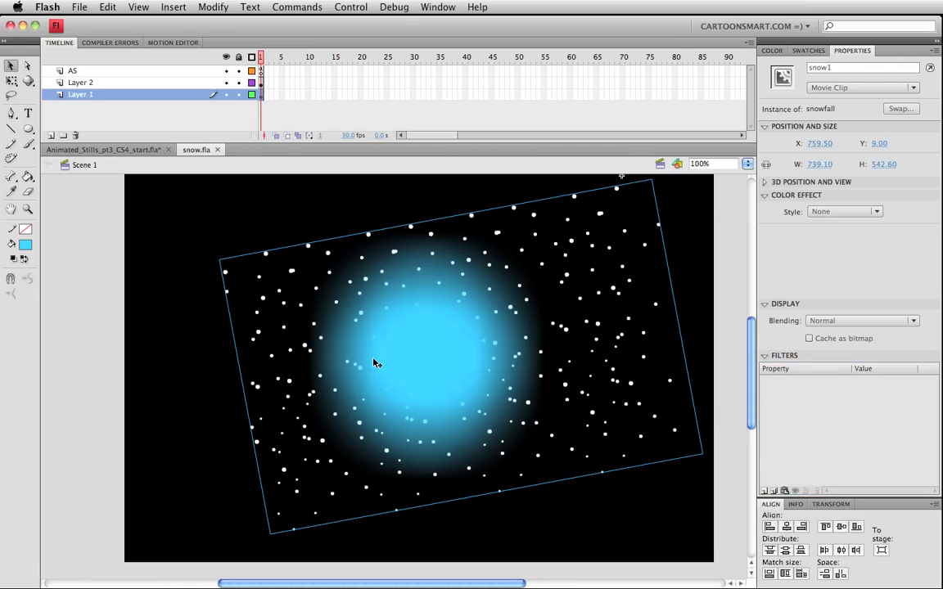
pyautogui.press('super+Return')
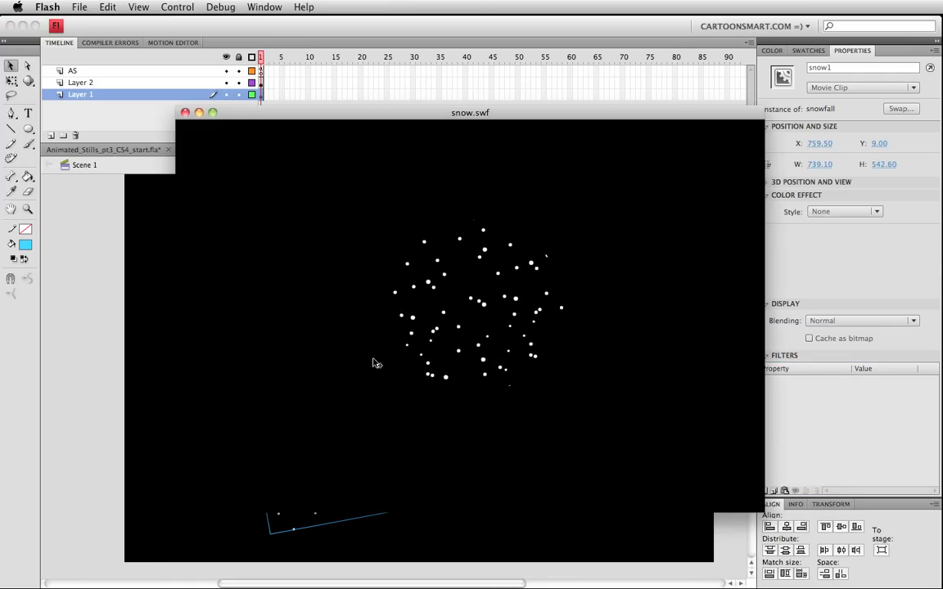
pyautogui.press('super+w')
pyautogui.press('super+z')
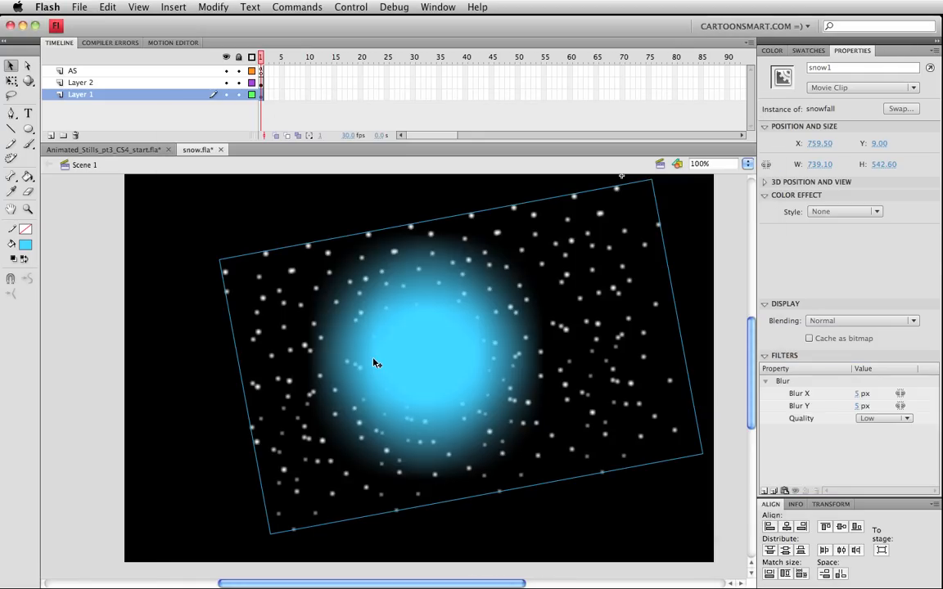
# Step: Save the file, scale the snow clip down to about 618 × 454 px, nudge it 10 px right, and test the movie
pyautogui.press('super+s')
pyautogui.press('q')
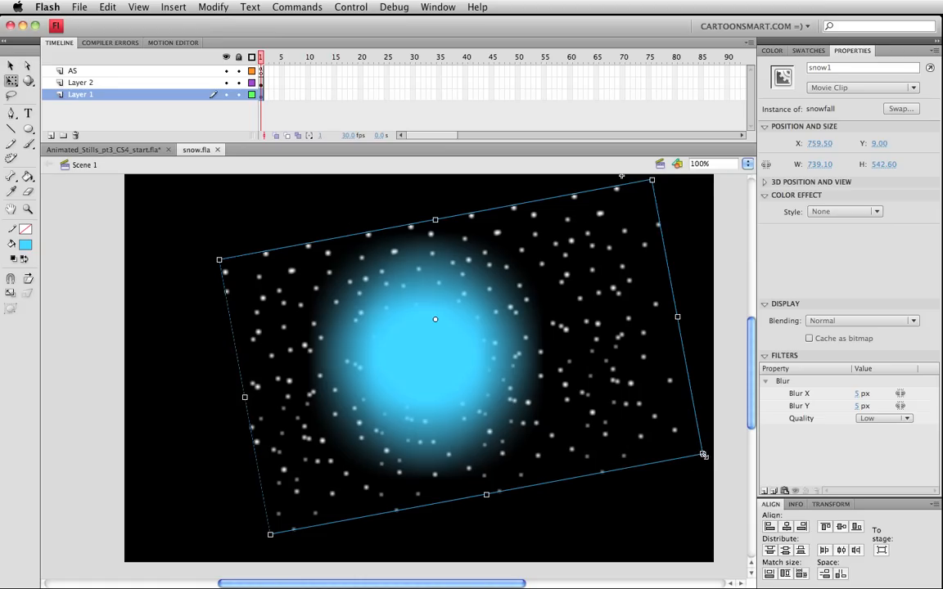
pyautogui.moveTo(704, 455); pyautogui.dragTo(661, 433)
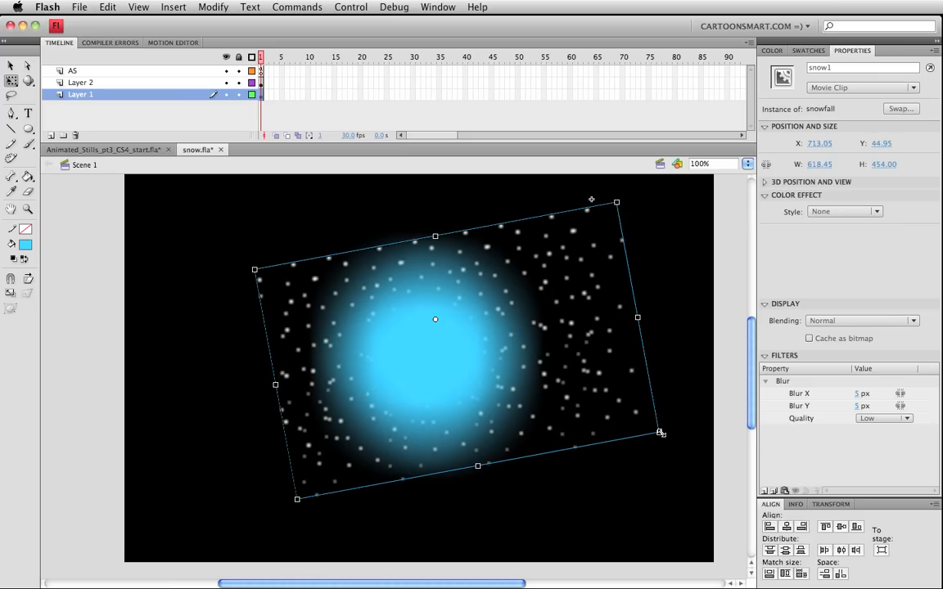
pyautogui.hotkey('shift', 'Right')
pyautogui.press('super+Return')
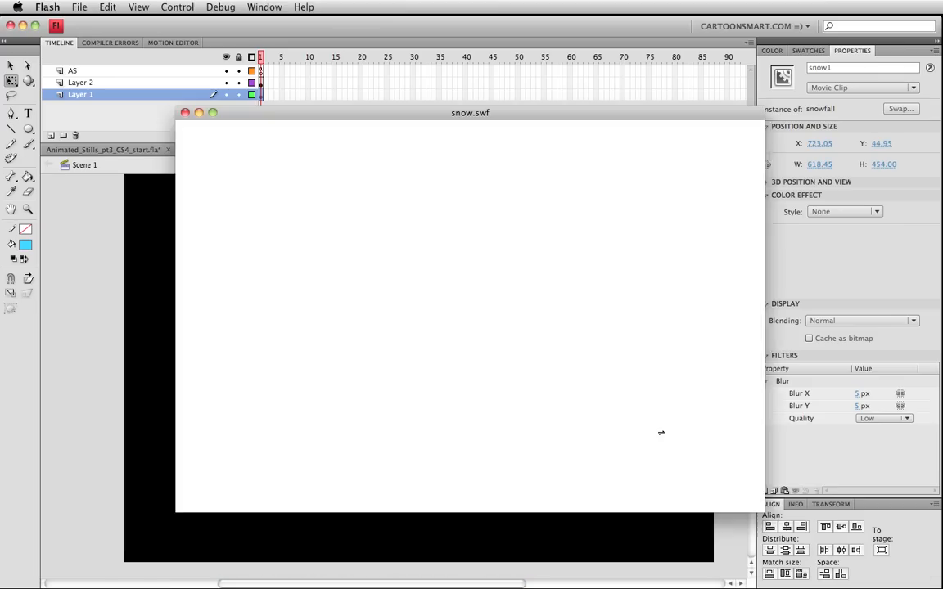
pyautogui.press('super+w')
# Step: Move the snow clip and blurred circle together to about X 152, Y 41
pyautogui.press('v')
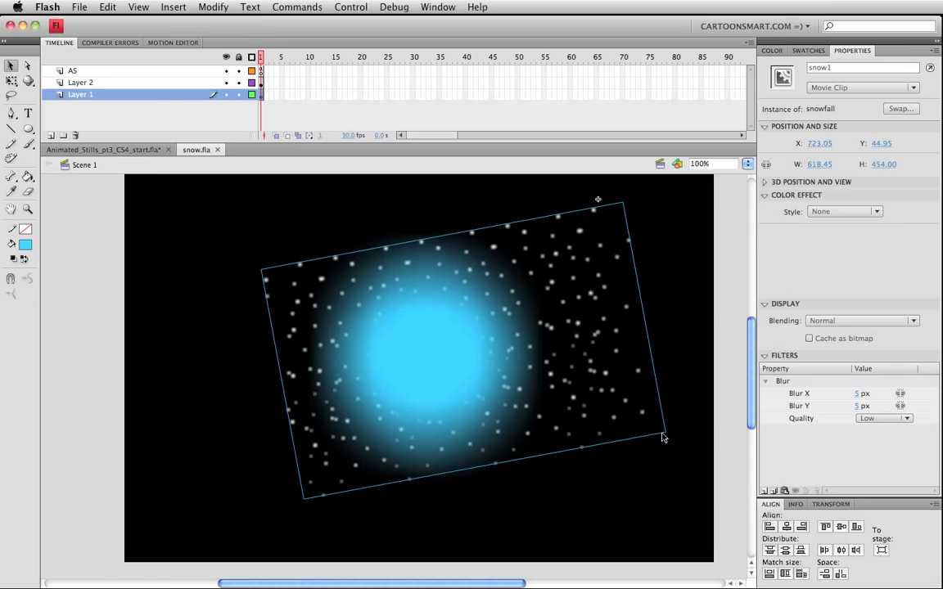
pyautogui.keyDown('shift'); pyautogui.click(425, 360); pyautogui.keyUp('shift')
pyautogui.moveTo(424, 361); pyautogui.dragTo(390, 356)
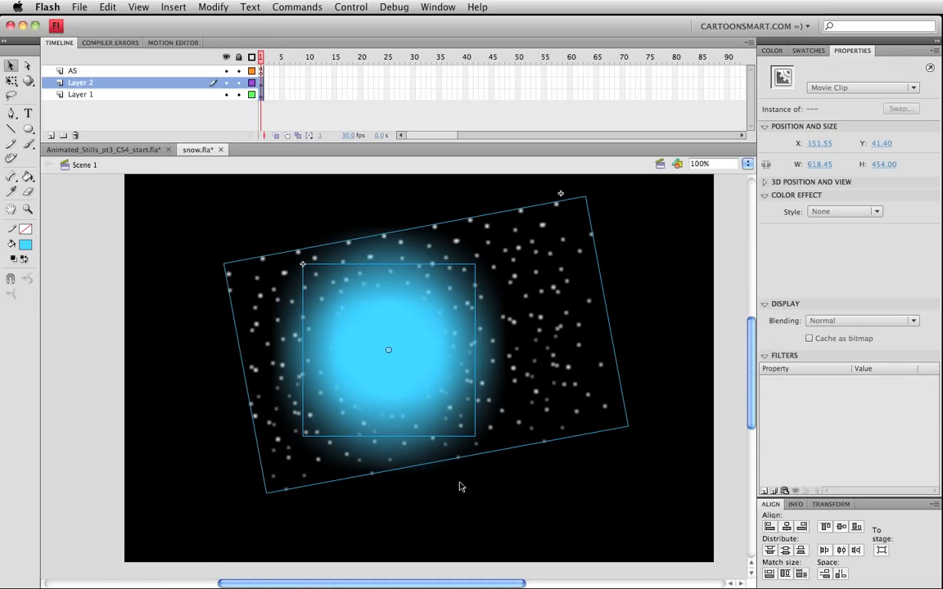
pyautogui.click(463, 455)
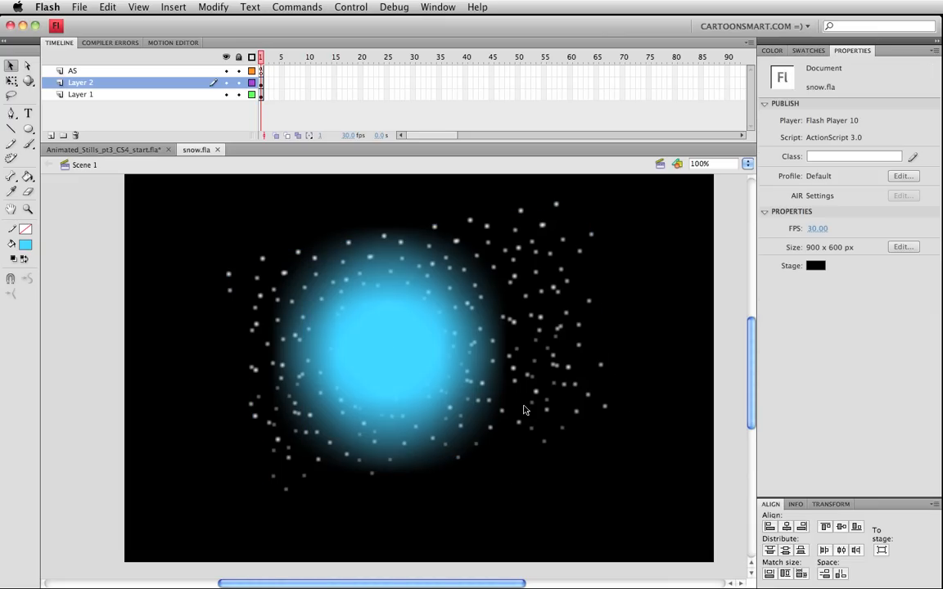
pyautogui.click(539, 394)
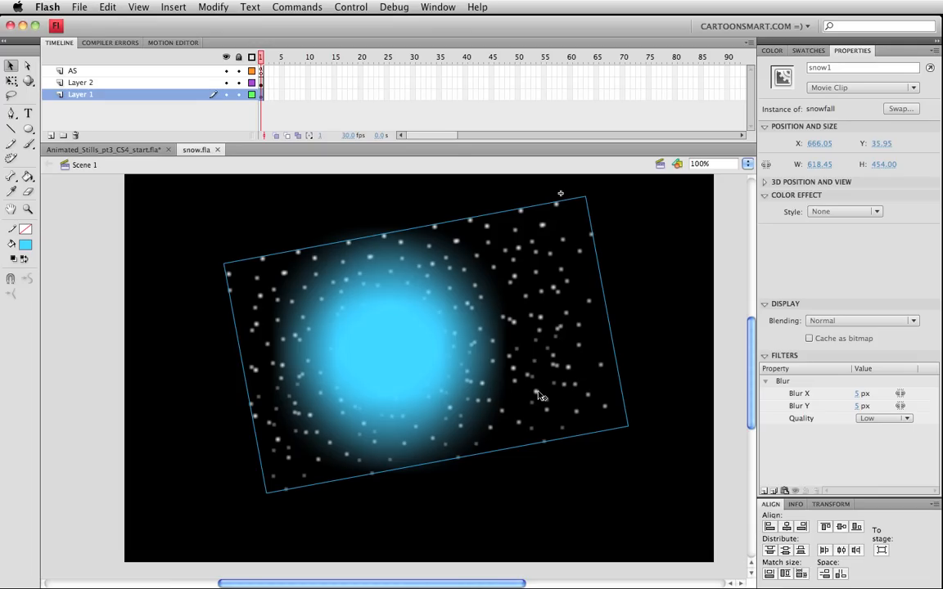
pyautogui.click(540, 530)
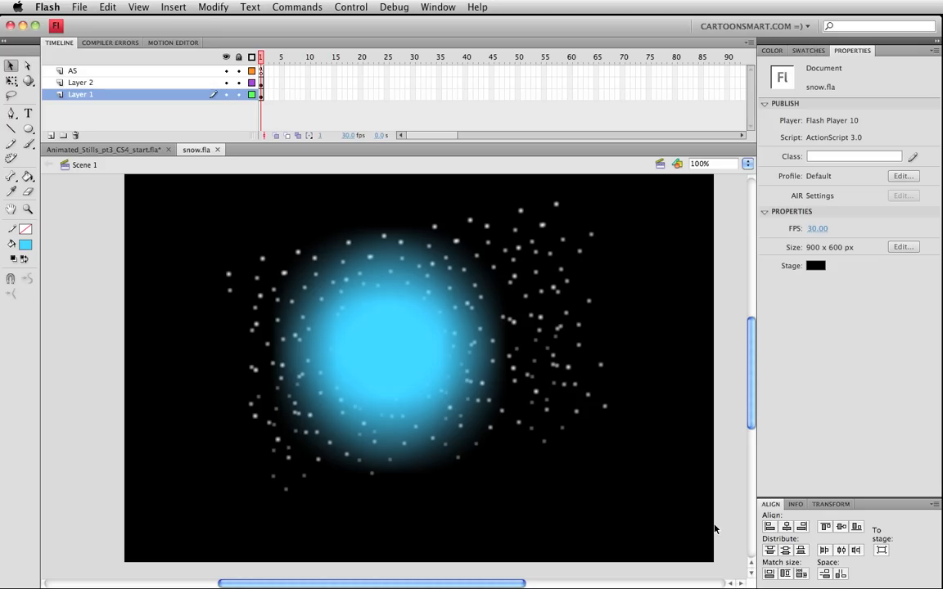
# Step: Duplicate the snow clip and blurred circle together and move the copies to about X 112, Y 139
pyautogui.moveTo(716, 526); pyautogui.dragTo(369, 398)
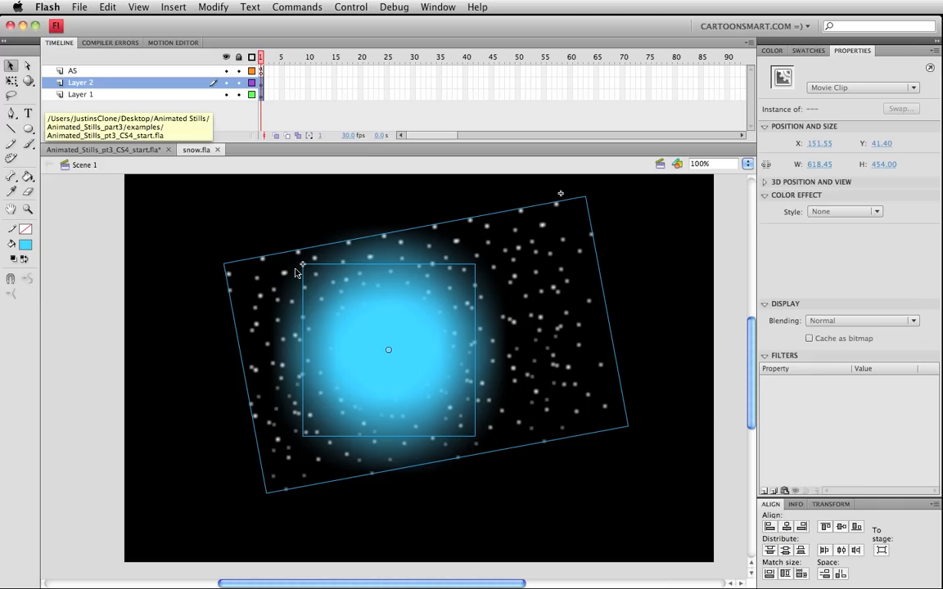
pyautogui.press('super+c')
pyautogui.press('super+v')
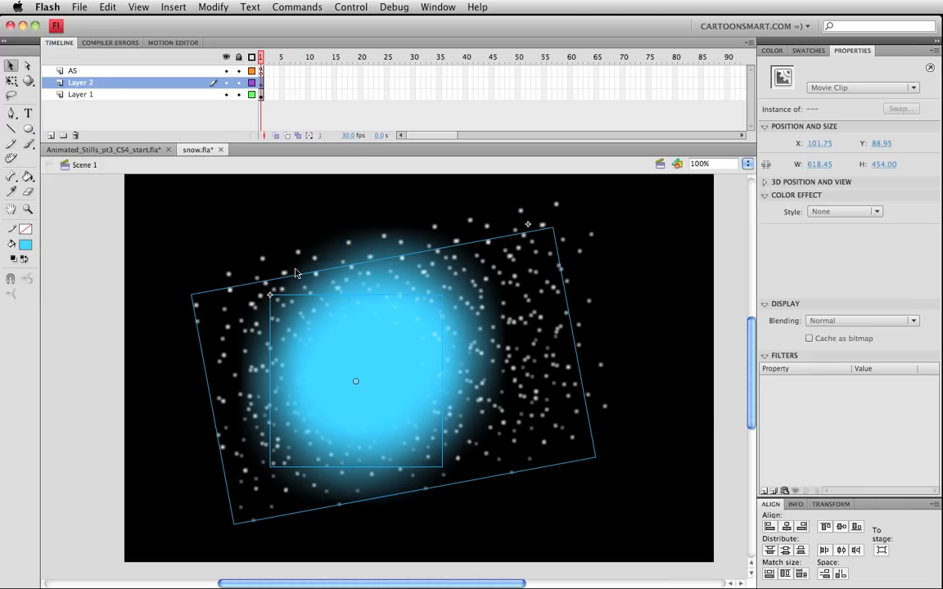
pyautogui.hotkey('shift', 'Right')
pyautogui.hotkey('shift', 'Right')
pyautogui.hotkey('shift', 'Down')
pyautogui.hotkey('shift', 'Down')
pyautogui.hotkey('shift', 'Down')
pyautogui.hotkey('shift', 'Down')
pyautogui.hotkey('shift', 'Down')
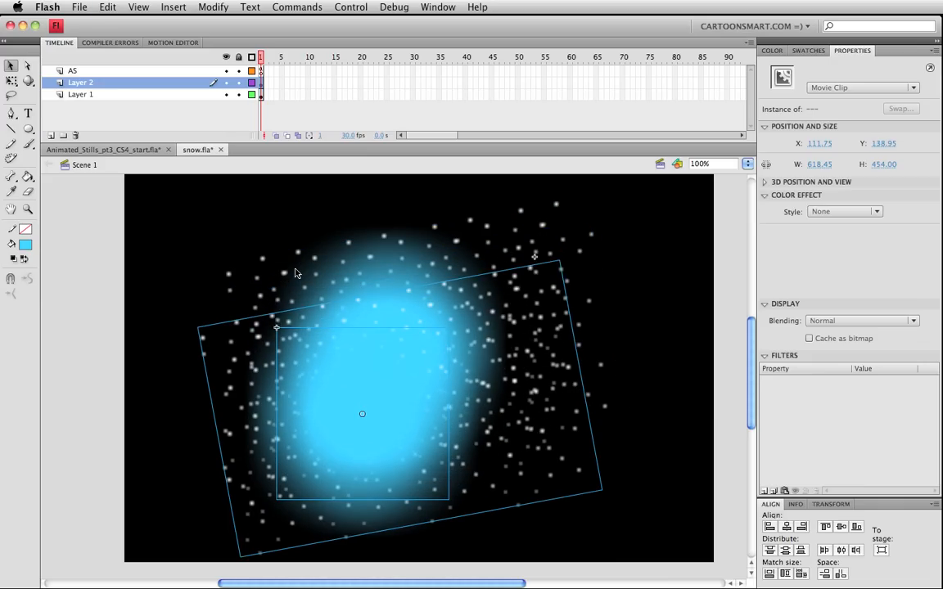
# Step: Move the copied snow clip and blurred circle together to about X 152, Y 69
pyautogui.hotkey('shift', 'Right')
pyautogui.hotkey('shift', 'Right')
pyautogui.hotkey('shift', 'Right')
pyautogui.hotkey('shift', 'Up')
pyautogui.hotkey('shift', 'Up')
pyautogui.hotkey('shift', 'Up')
pyautogui.hotkey('shift', 'Up')
pyautogui.hotkey('shift', 'Up')
pyautogui.hotkey('shift', 'Up')
pyautogui.hotkey('shift', 'Up')
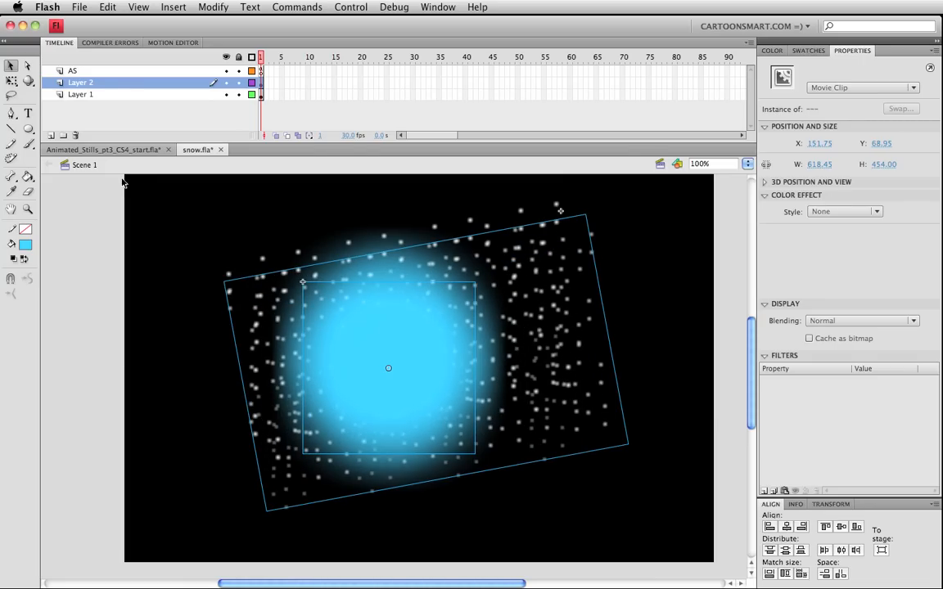
# Step: Distribute both snow clips and both blurred circles to separate layers and enlarge the timeline to show them all
pyautogui.click(475, 377)
pyautogui.rightClick(400, 354)
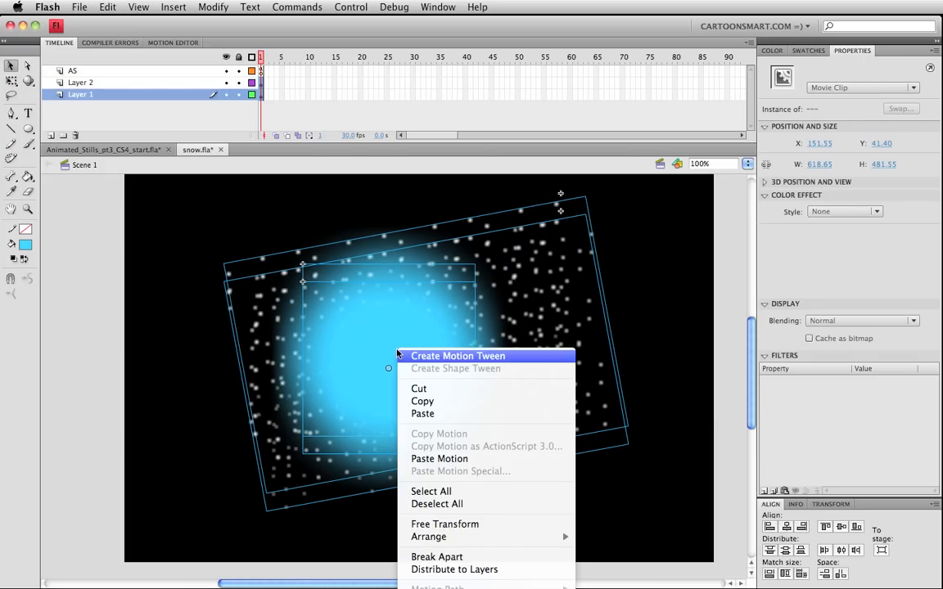
pyautogui.click(461, 570)
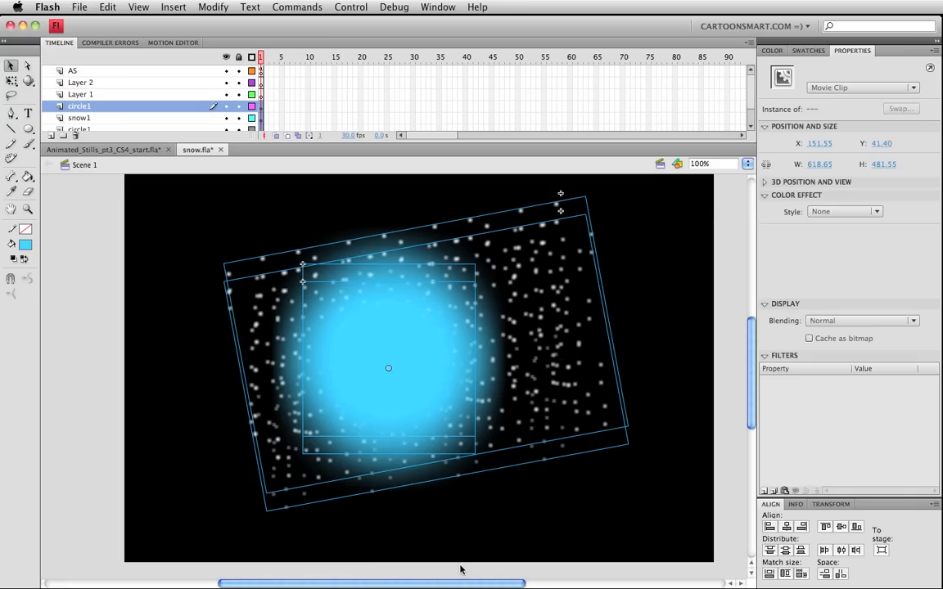
pyautogui.moveTo(455, 142); pyautogui.dragTo(453, 165)
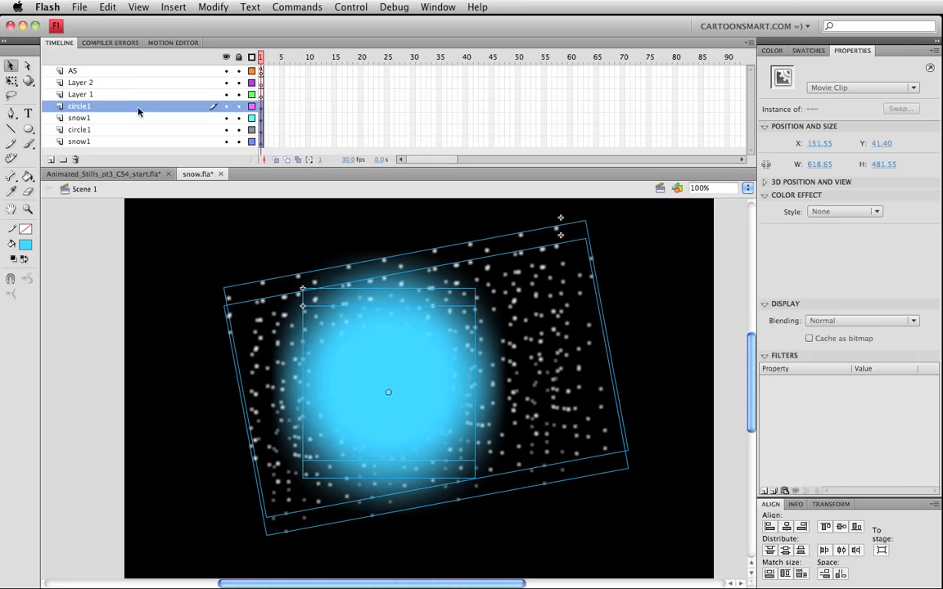
# Step: Delete the emptied Layer 2 and Layer 1
pyautogui.click(82, 82)
pyautogui.keyDown('shift'); pyautogui.click(78, 95); pyautogui.keyUp('shift')
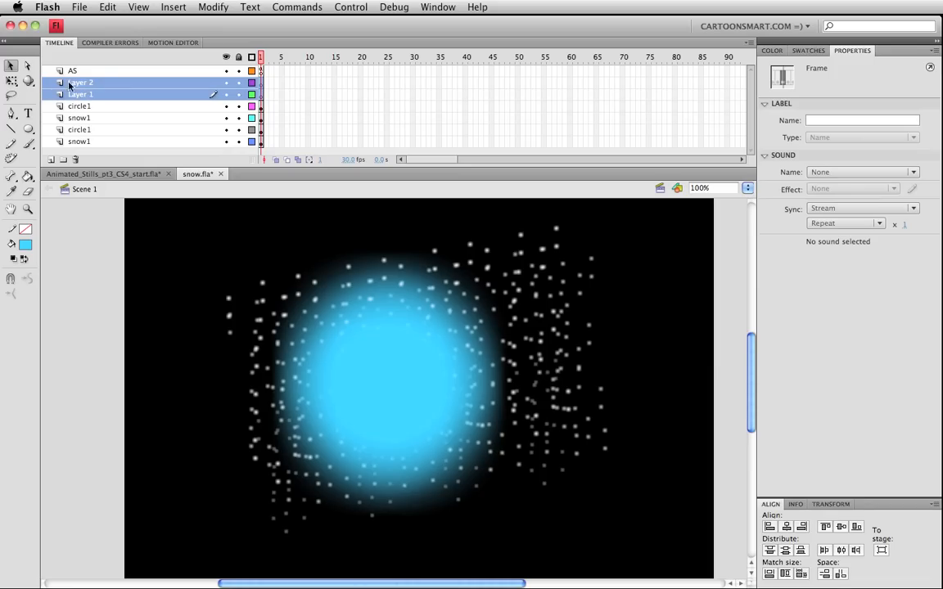
pyautogui.click(75, 159)
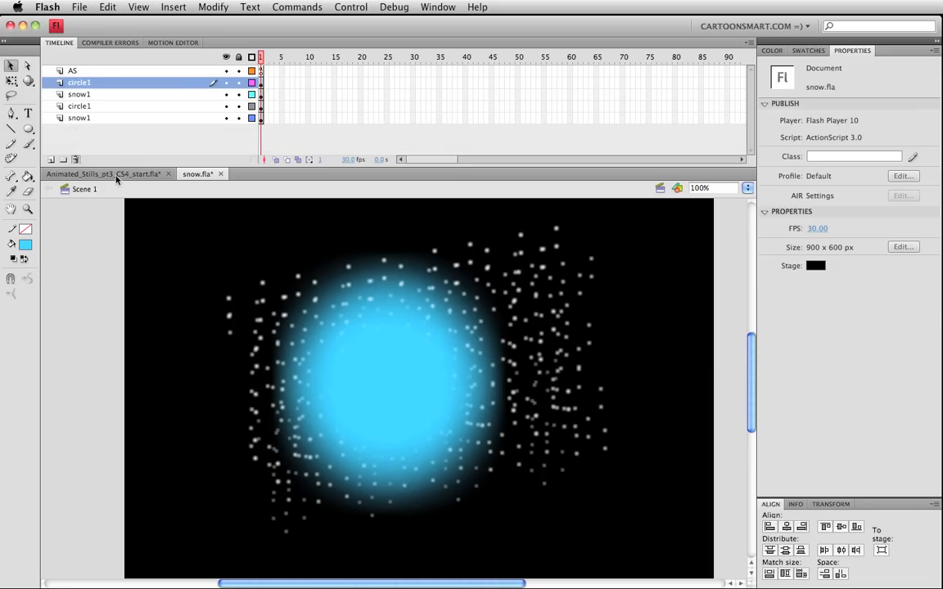
# Step: Check which clips the upper circle1 and snow1 layers hold, and lock the lower circle1 and snow1 layers
pyautogui.click(98, 83)
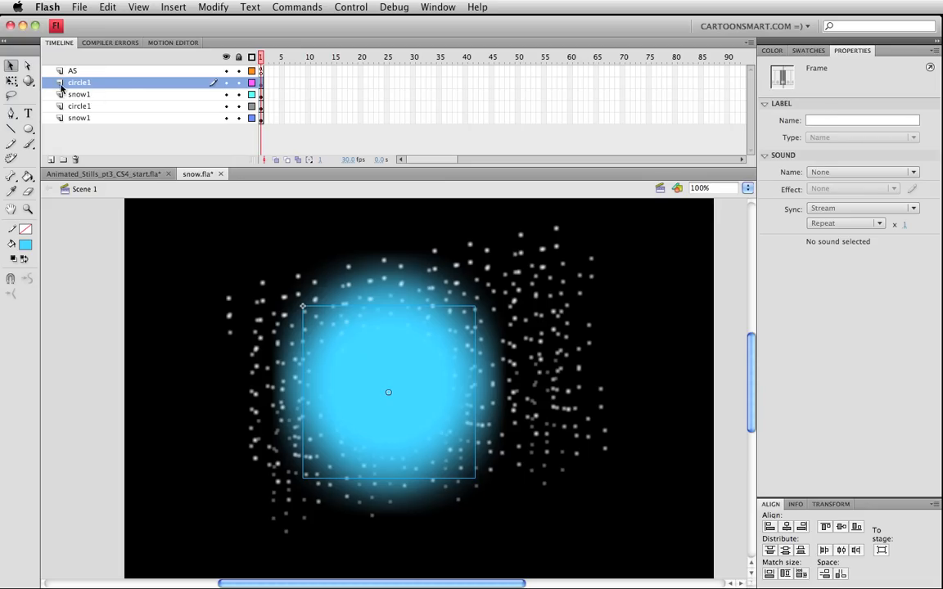
pyautogui.click(88, 95)
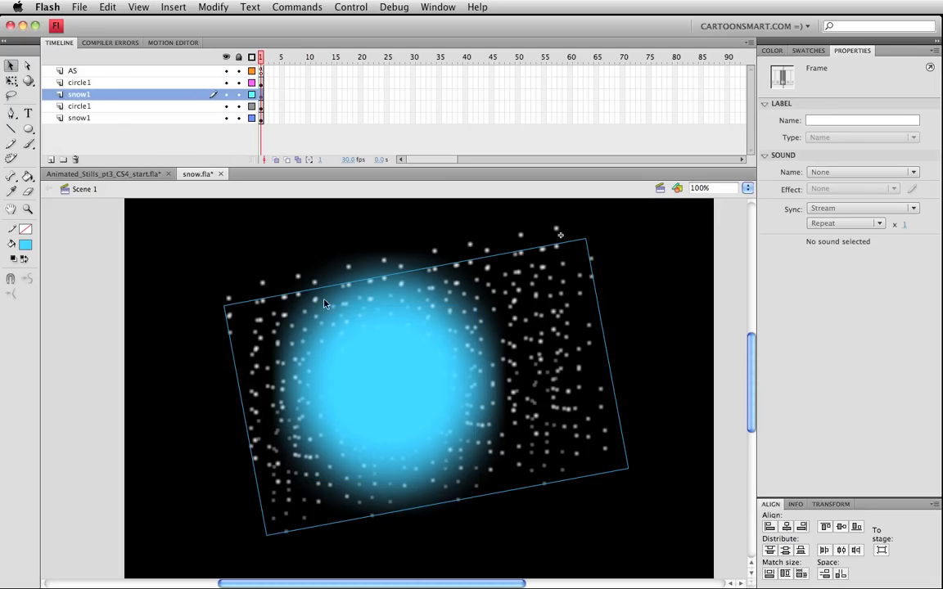
pyautogui.click(160, 278)
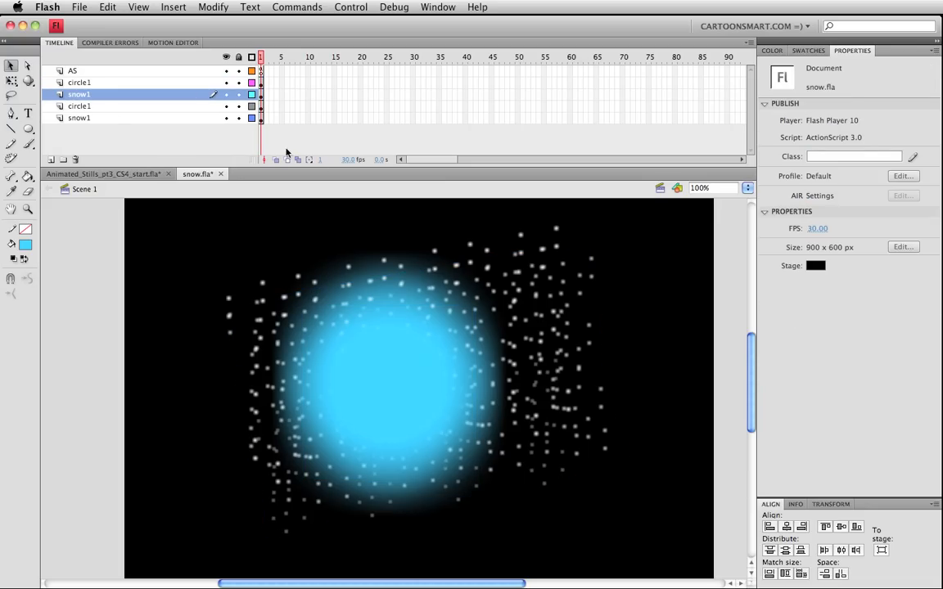
pyautogui.moveTo(238, 107); pyautogui.dragTo(239, 118)
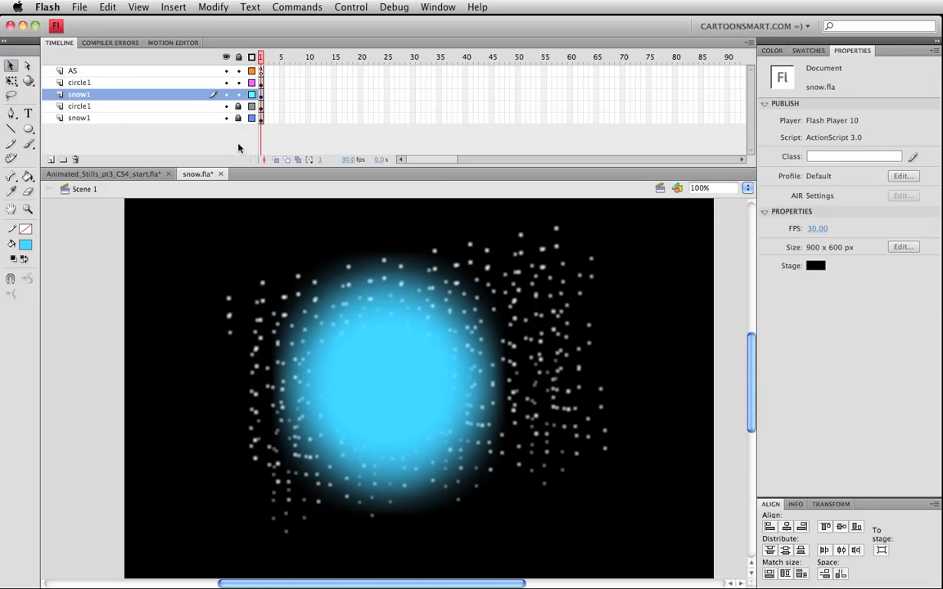
# Step: Rename both the unlocked circle's instance and its layer to circle2
pyautogui.click(402, 388)
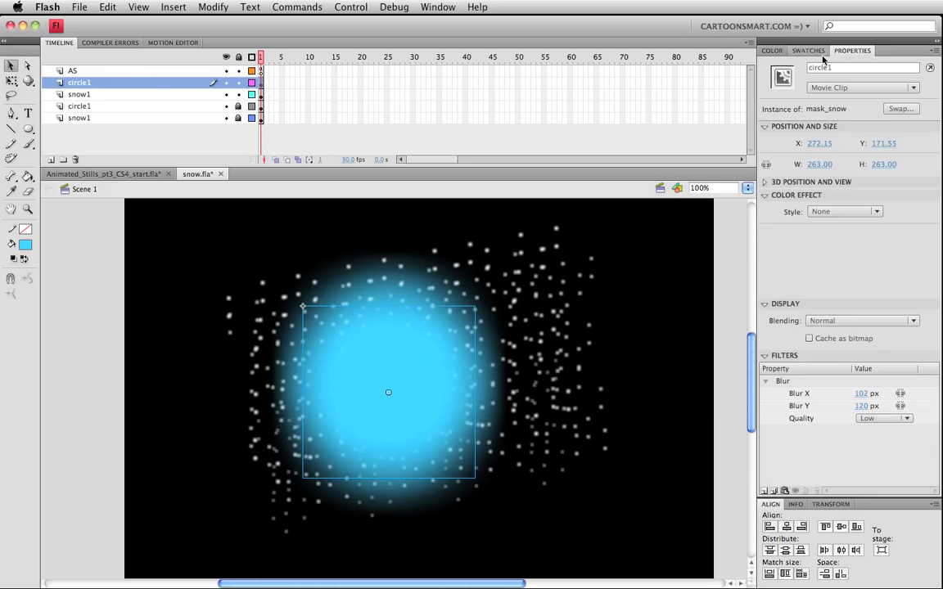
pyautogui.click(845, 68)
pyautogui.press('BackSpace')
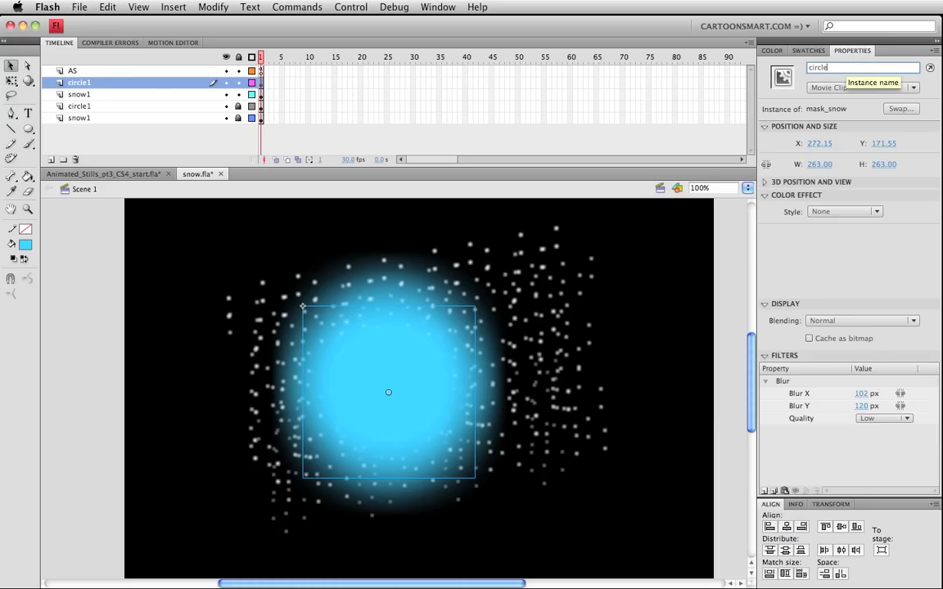
pyautogui.write('2')
pyautogui.press('Return')
pyautogui.doubleClick(98, 86)
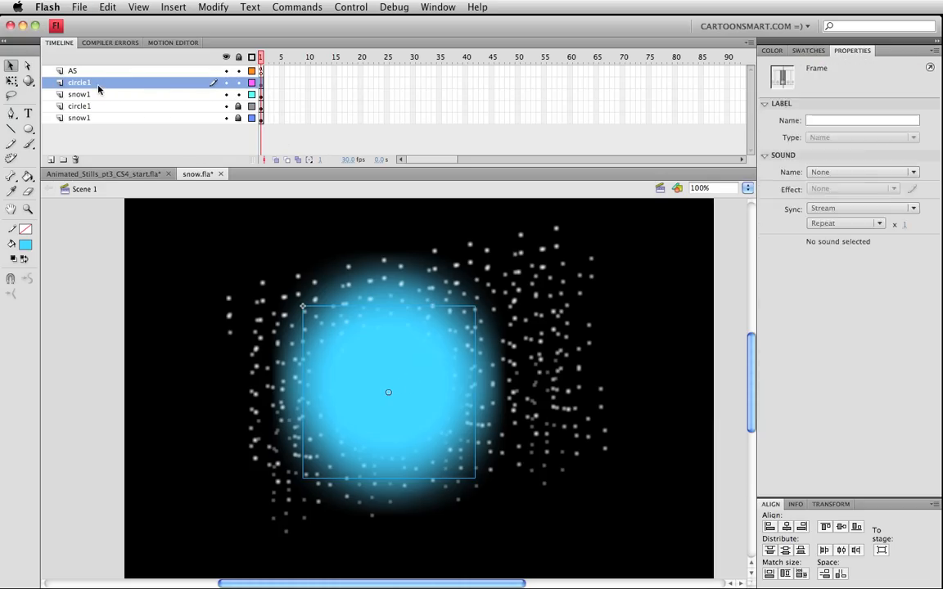
pyautogui.click(99, 83)
pyautogui.press('BackSpace')
pyautogui.write('2')
pyautogui.press('Return')
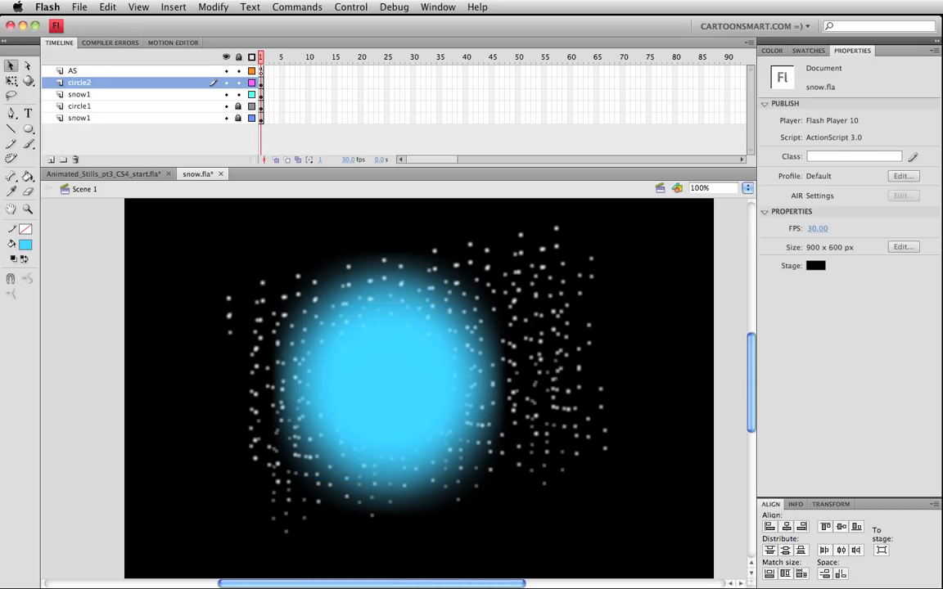
# Step: Rename the unlocked snow layer and its clip's instance to snow2, and save the file
pyautogui.doubleClick(122, 95)
pyautogui.press('BackSpace')
pyautogui.write('2')
pyautogui.press('Return')
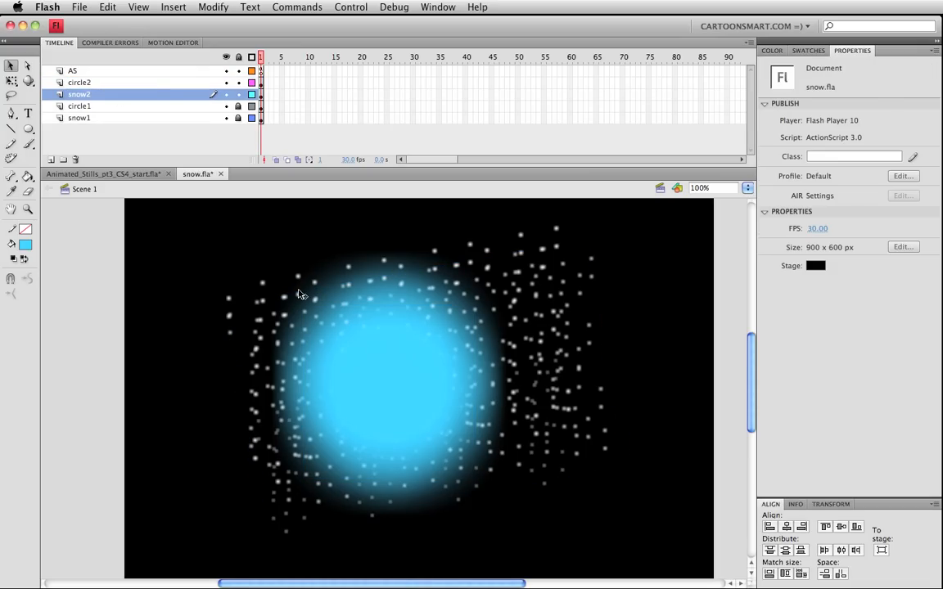
pyautogui.click(270, 264)
pyautogui.click(850, 68)
pyautogui.press('BackSpace')
pyautogui.write('2')
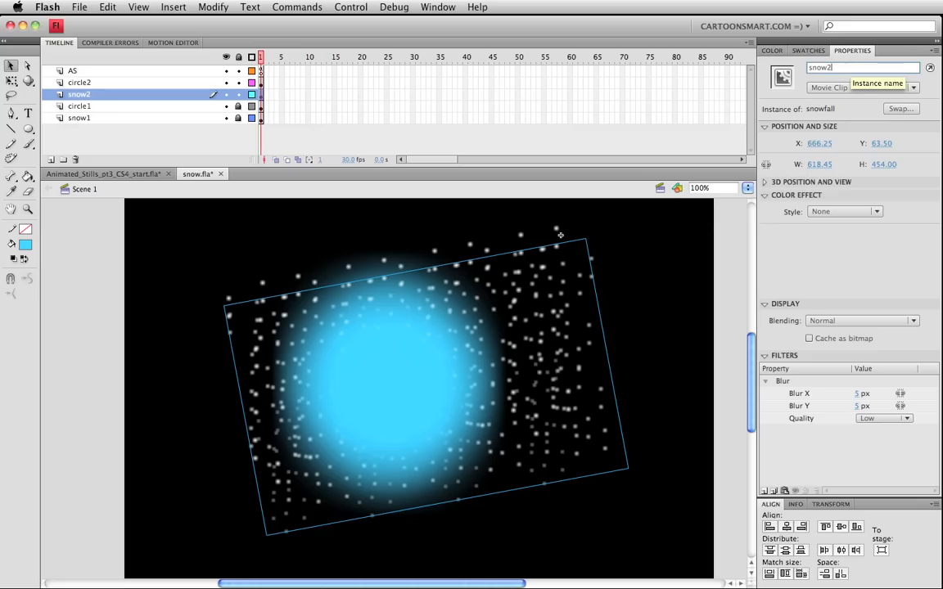
pyautogui.press('Return')
pyautogui.press('super+s')
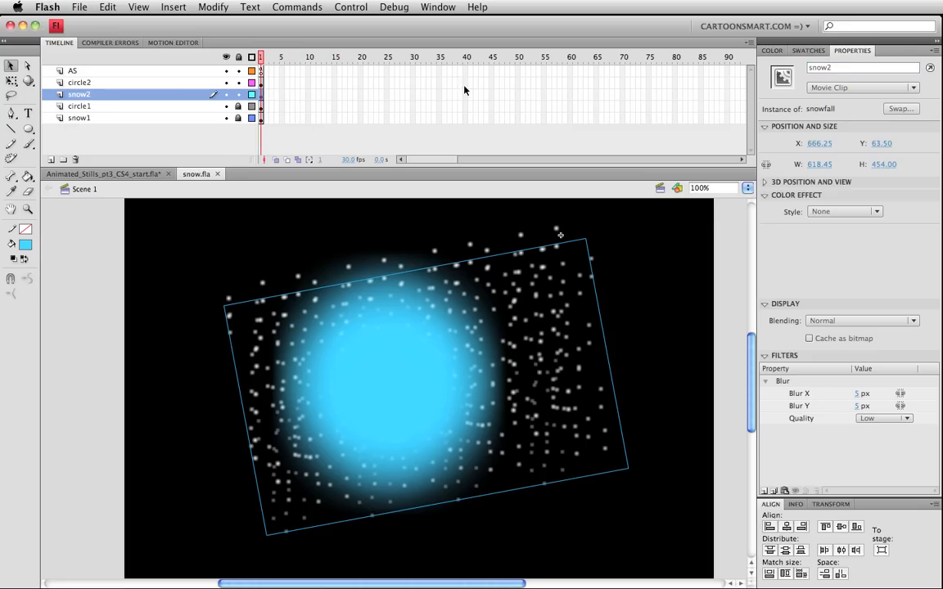
# Step: Add the line "snow2.mask = circle2;" to the script on the AS layer's first frame and save the file
pyautogui.click(261, 72)
pyautogui.press('F9')
pyautogui.click(503, 233)
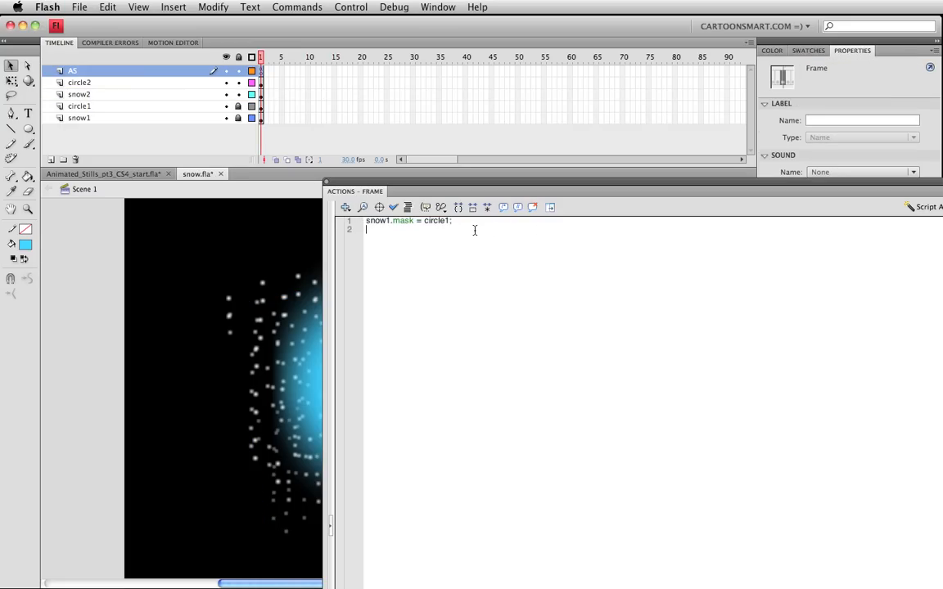
pyautogui.press('Return')
pyautogui.write('snow1.mask = circle1;')
pyautogui.click(391, 230)
pyautogui.press('BackSpace')
pyautogui.write('2')
pyautogui.click(448, 230)
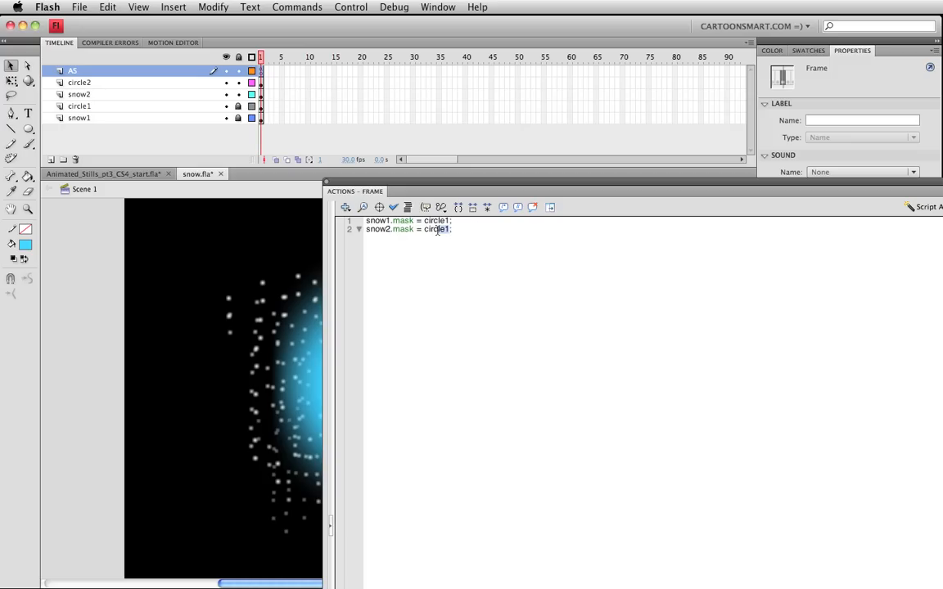
pyautogui.press('BackSpace')
pyautogui.write('2')
pyautogui.press('super+s')
# Step: Duplicate the second mask line, change the copy to "snow3.mask = circle3;", and close the script editor
pyautogui.moveTo(471, 235); pyautogui.dragTo(353, 230)
pyautogui.press('super+c')
pyautogui.click(437, 246)
pyautogui.press('super+v')
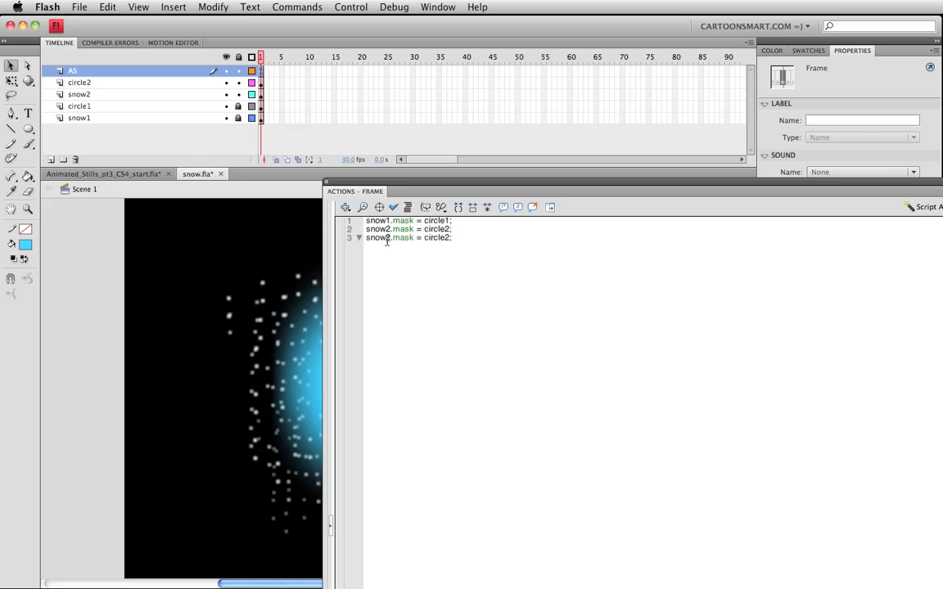
pyautogui.click(390, 238)
pyautogui.press('BackSpace')
pyautogui.write('3')
pyautogui.click(448, 237)
pyautogui.press('BackSpace')
pyautogui.write('3')
pyautogui.click(329, 181)
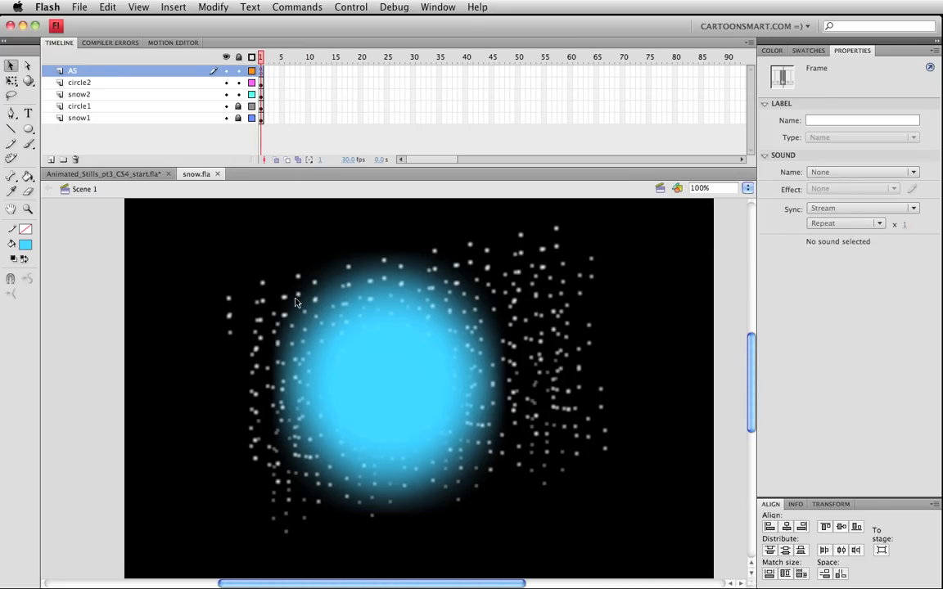
# Step: Copy the first frames of the circle2 and snow2 layers and paste them into a new layer above circle2
pyautogui.click(78, 83)
pyautogui.click(302, 106)
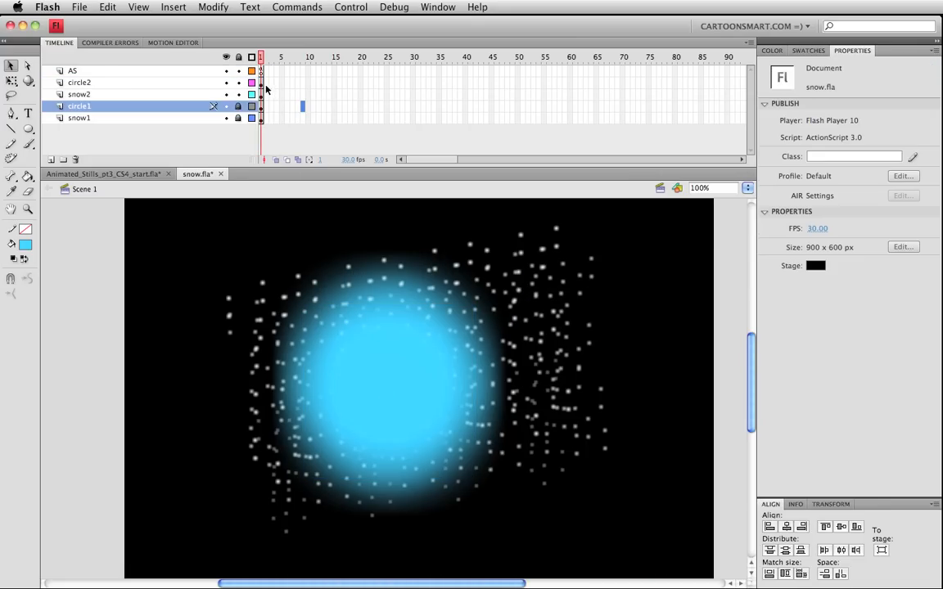
pyautogui.click(262, 95)
pyautogui.rightClick(262, 95)
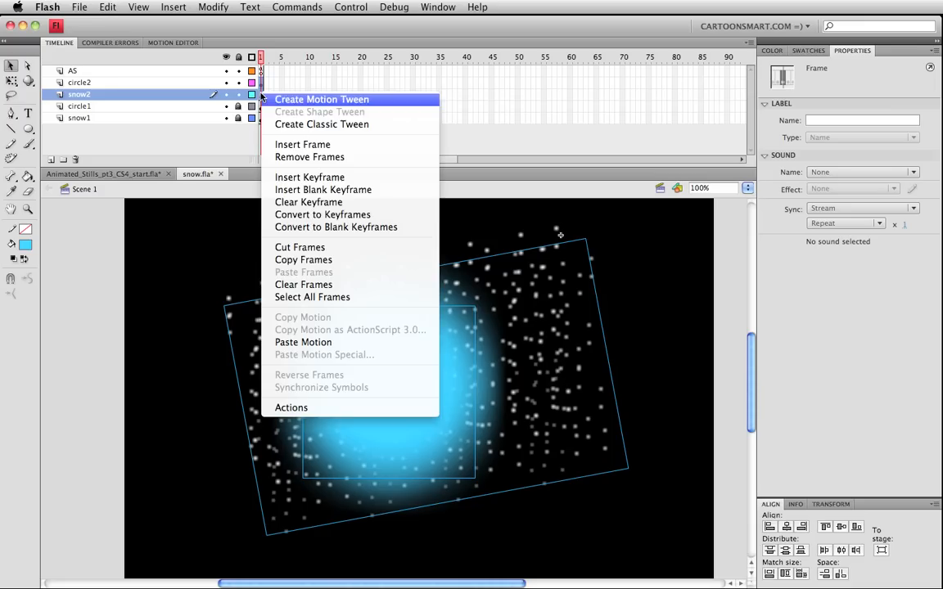
pyautogui.click(302, 261)
pyautogui.click(86, 83)
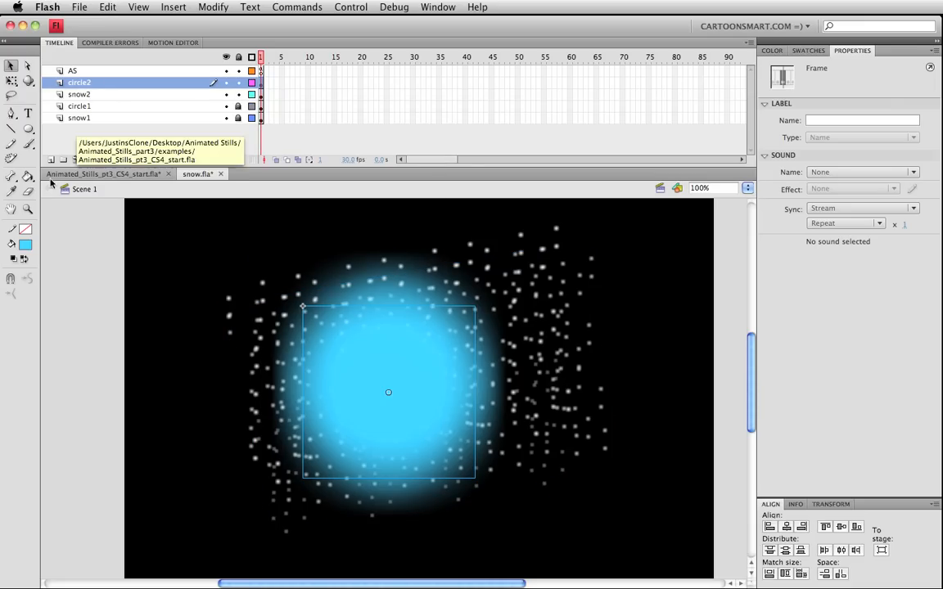
pyautogui.click(50, 159)
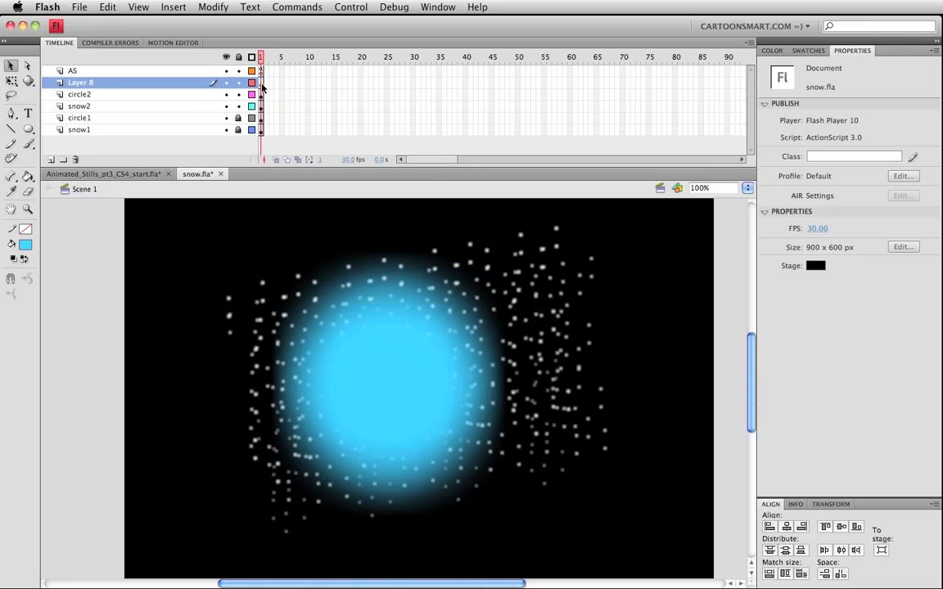
pyautogui.click(262, 83)
pyautogui.rightClick(262, 82)
pyautogui.click(342, 263)
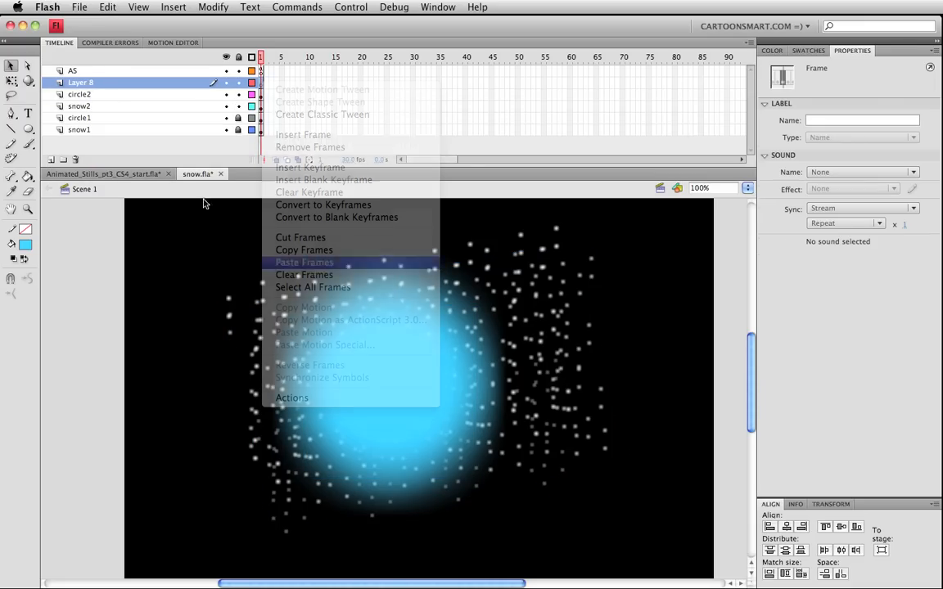
# Step: Rename the two pasted layers to circle3 and snow3, and save the file
pyautogui.doubleClick(81, 82)
pyautogui.press('BackSpace')
pyautogui.write('3')
pyautogui.press('Return')
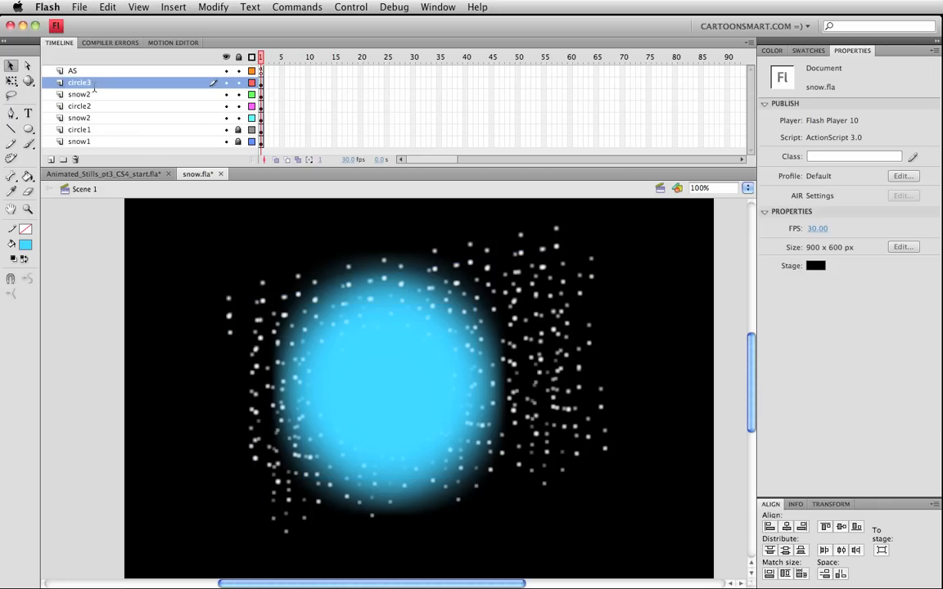
pyautogui.doubleClick(80, 94)
pyautogui.press('BackSpace')
pyautogui.write('3')
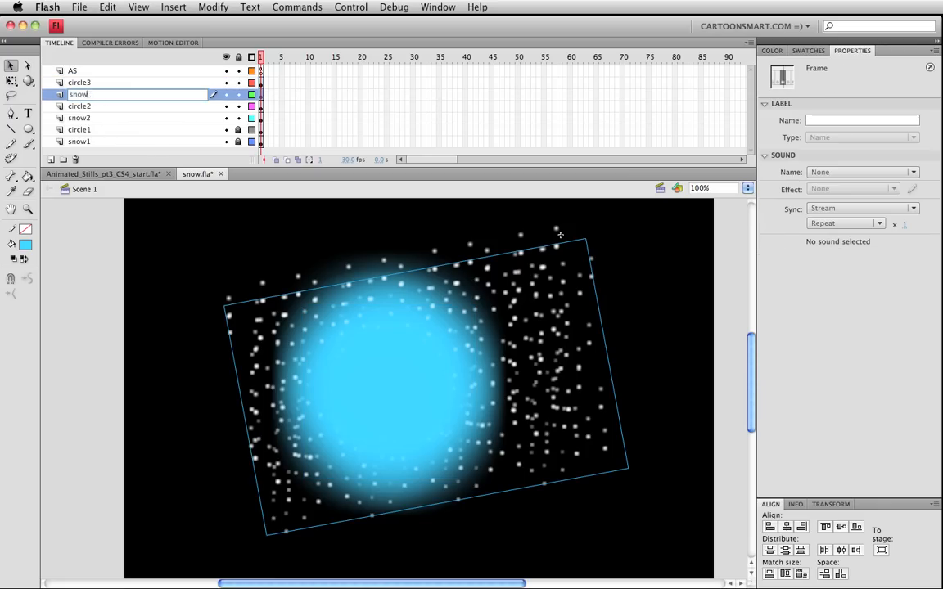
pyautogui.press('Return')
pyautogui.press('super+s')
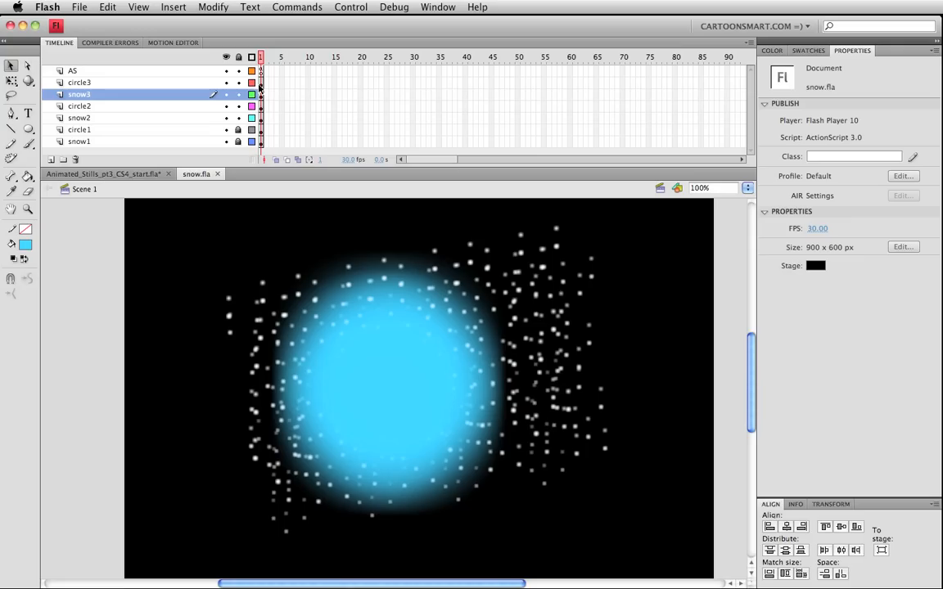
# Step: Lock the circle2 and snow2 layers and set the instance name of the circle on the circle3 layer to circle3
pyautogui.click(373, 352)
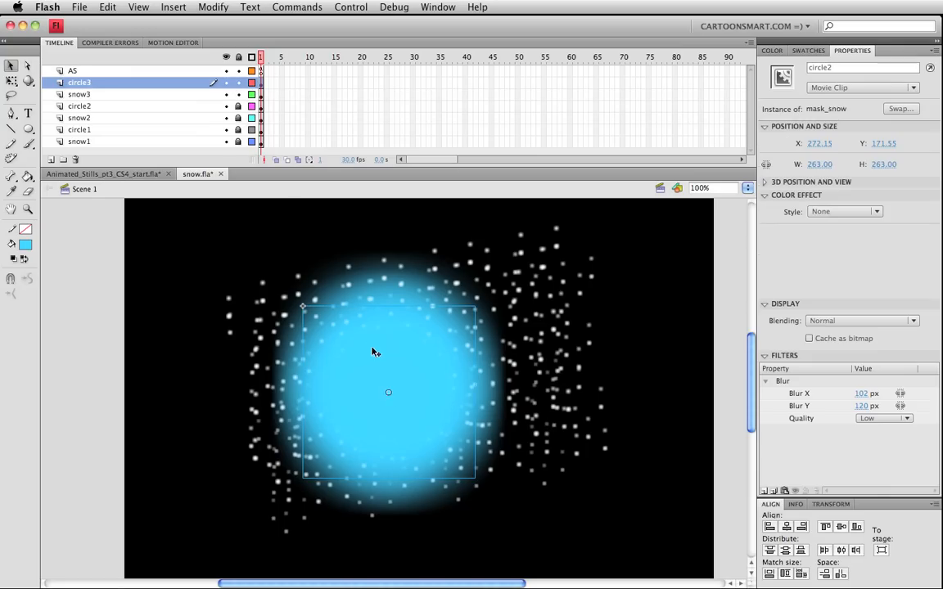
pyautogui.click(843, 68)
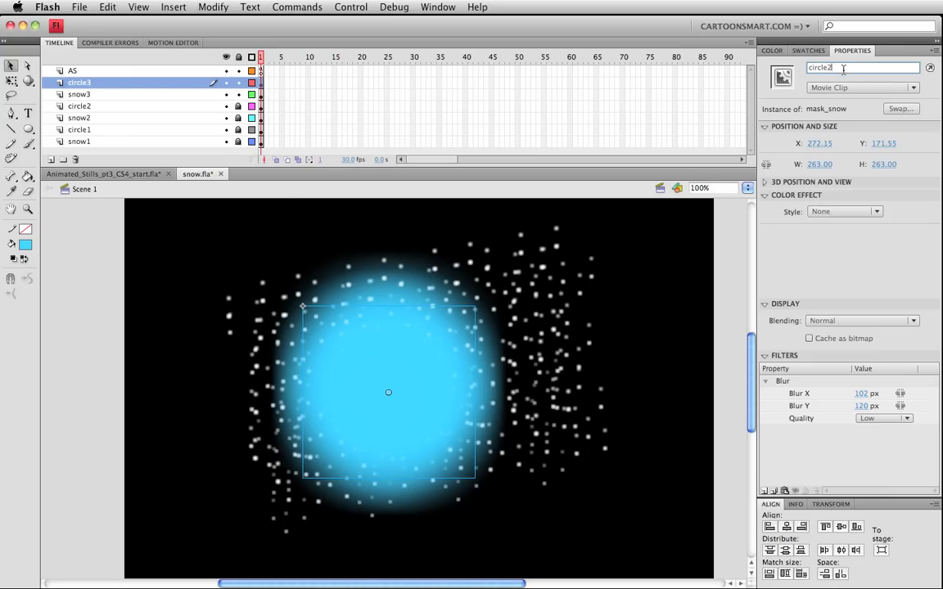
pyautogui.press('Return')
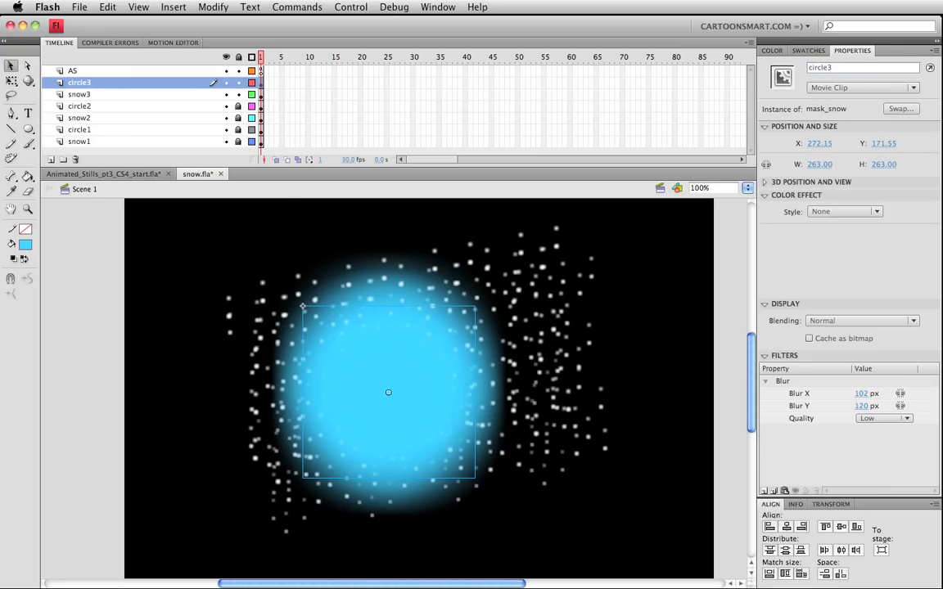
# Step: Set the instance name of the snow clip on the snow3 layer to snow3
pyautogui.click(262, 95)
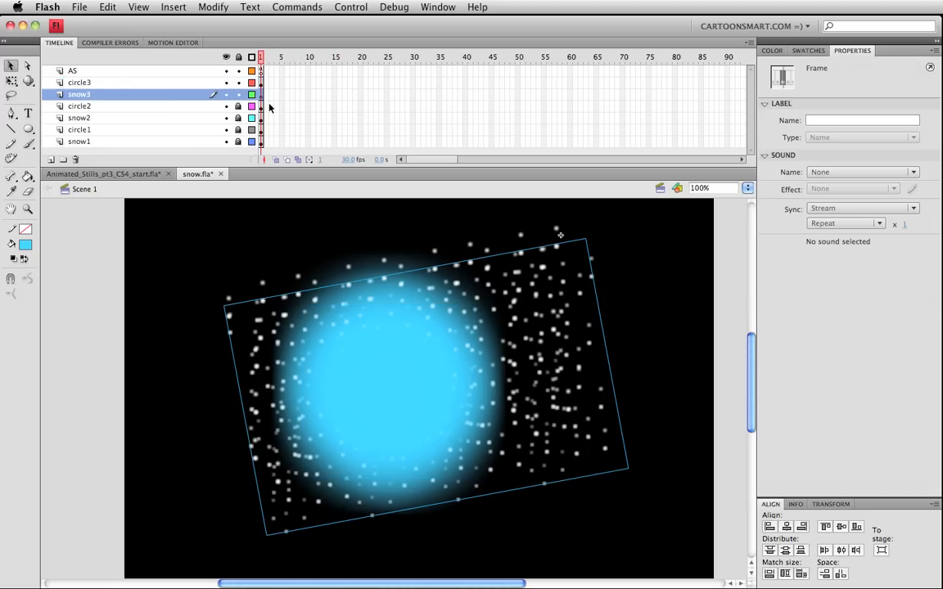
pyautogui.click(526, 258)
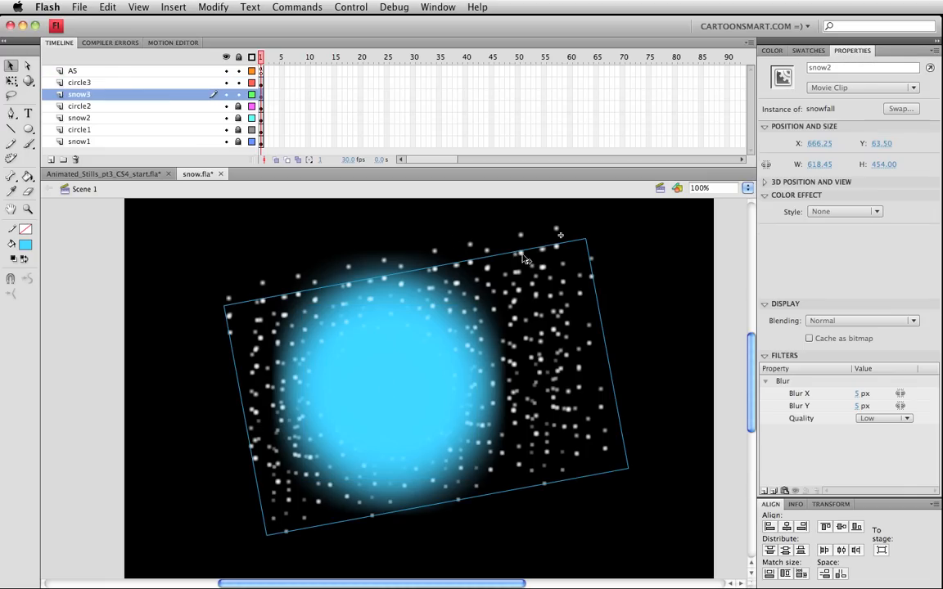
pyautogui.click(882, 71)
pyautogui.press('Return')
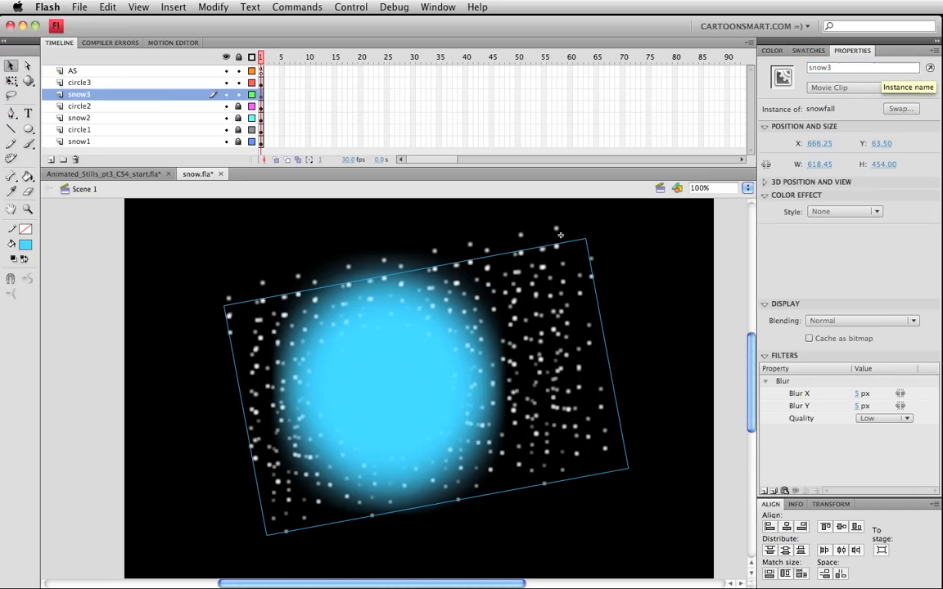
# Step: Enlarge the snow3 clip to about 1154 by 847 px, nudge it up and right to X 882.50, Y -116, and save the file
pyautogui.press('super+s')
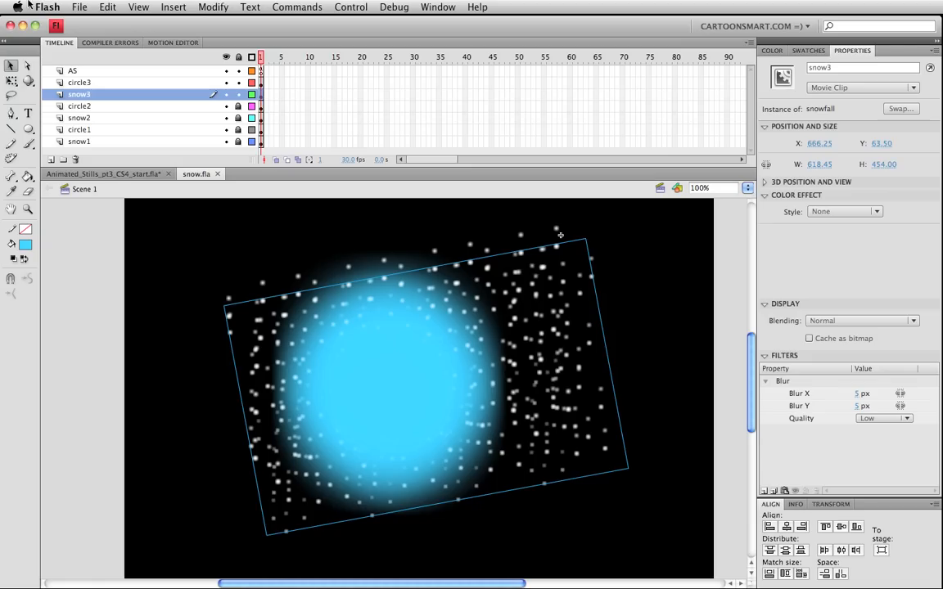
pyautogui.click(260, 303)
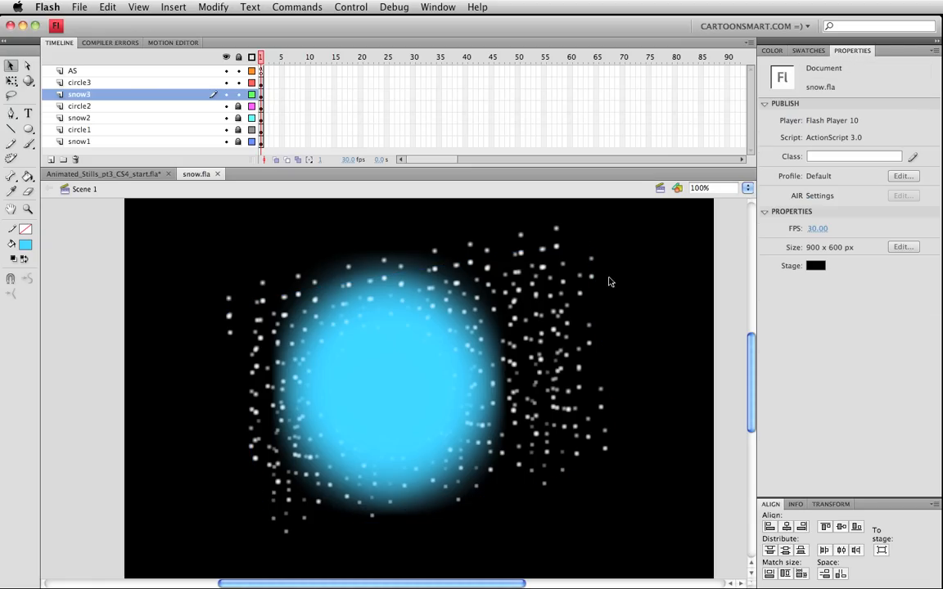
pyautogui.click(375, 362)
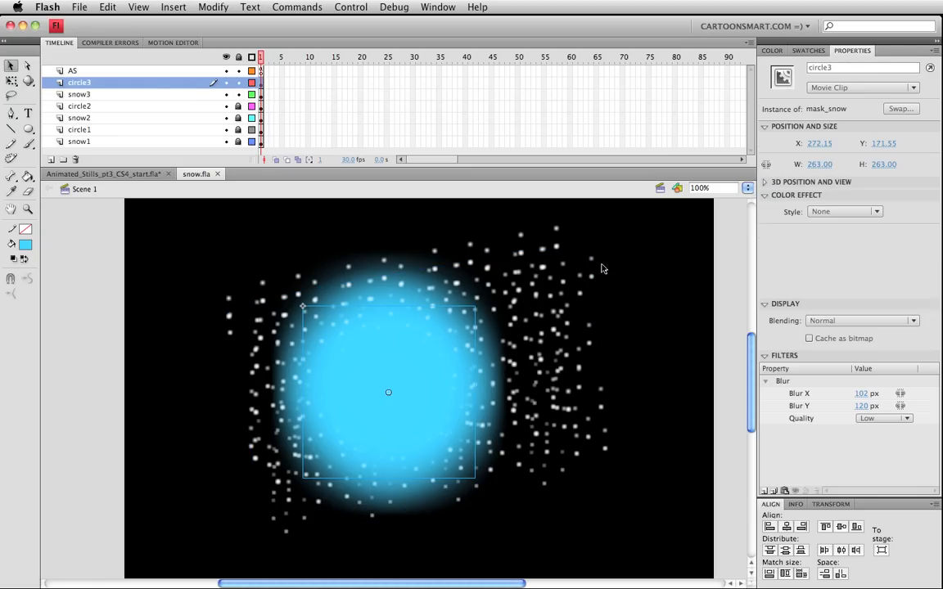
pyautogui.press('q')
pyautogui.click(534, 244)
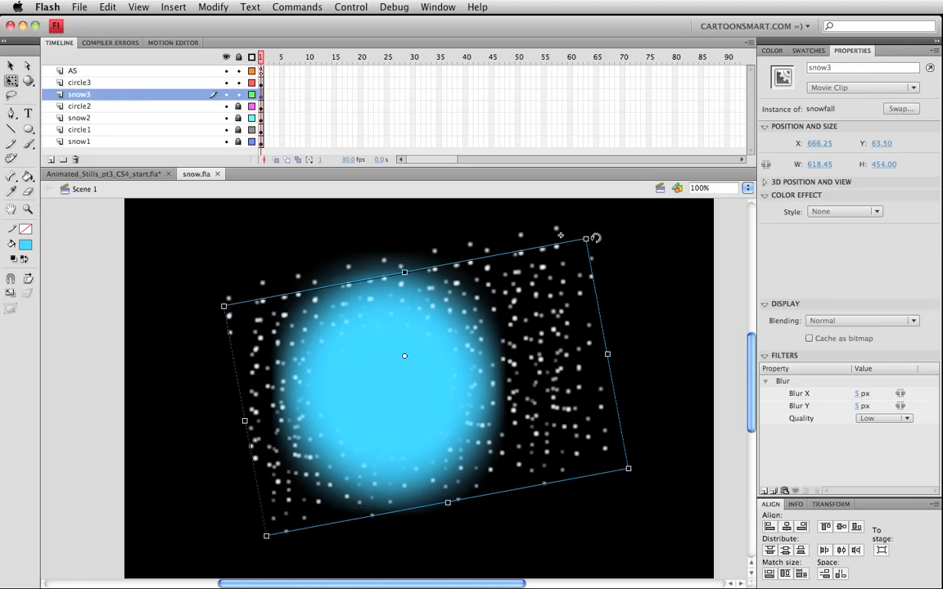
pyautogui.moveTo(596, 238); pyautogui.dragTo(886, 113)
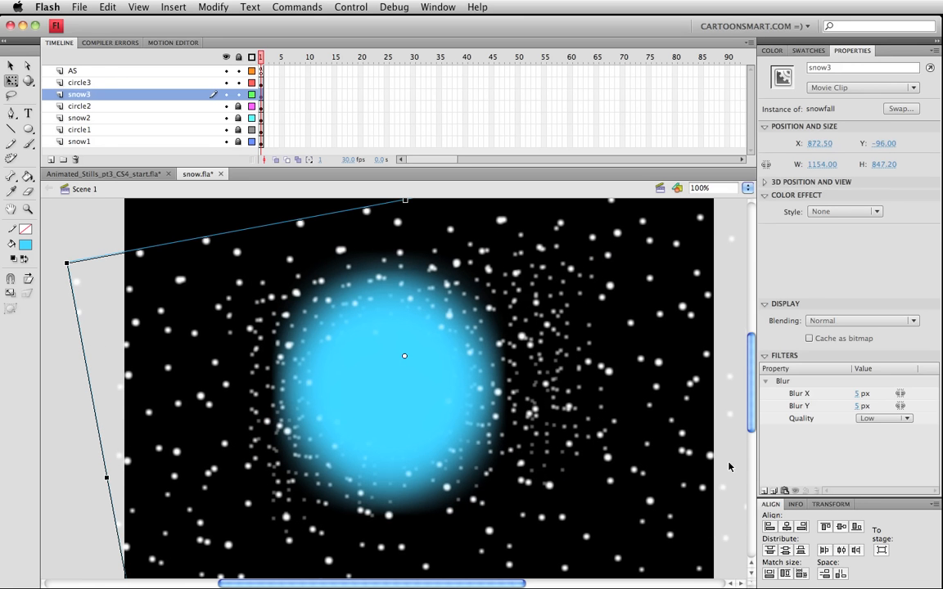
pyautogui.hotkey('shift', 'Up')
pyautogui.hotkey('shift', 'Right')
pyautogui.hotkey('shift', 'Up')
pyautogui.press('super+s')
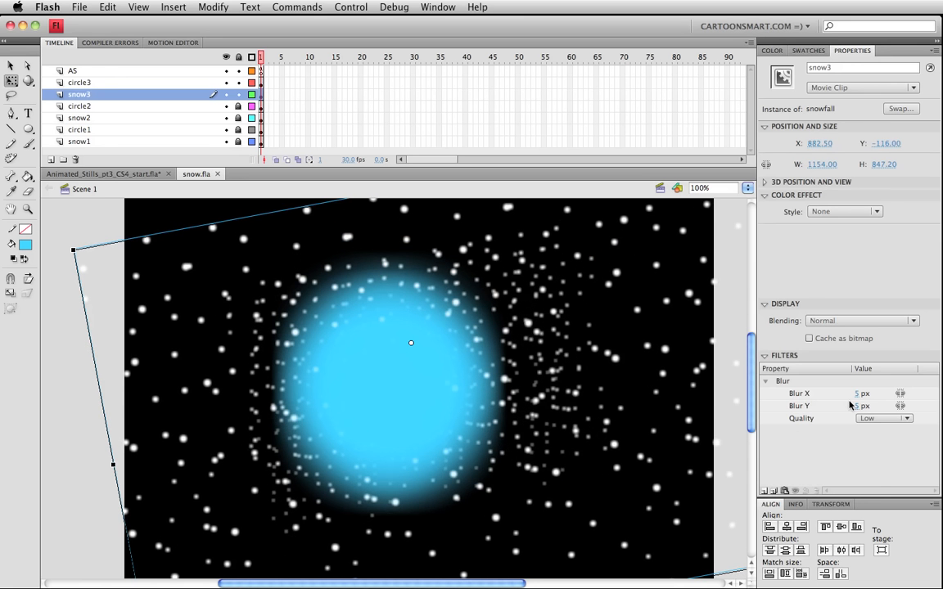
# Step: Set both Blur X and Blur Y of the snow3 clip to 10 px
pyautogui.click(857, 393)
pyautogui.write('10')
pyautogui.press('Return')
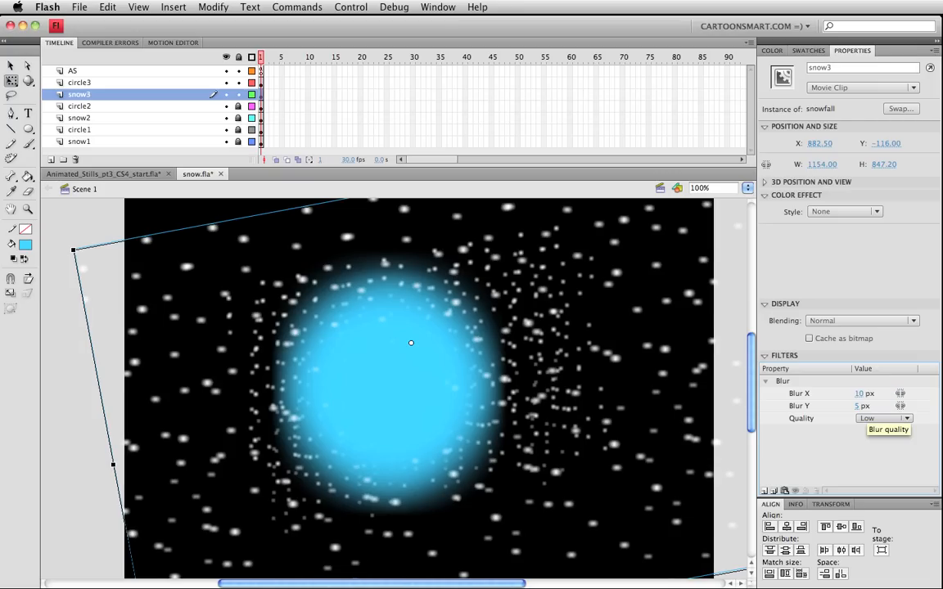
pyautogui.click(858, 406)
pyautogui.write('10')
pyautogui.press('Return')
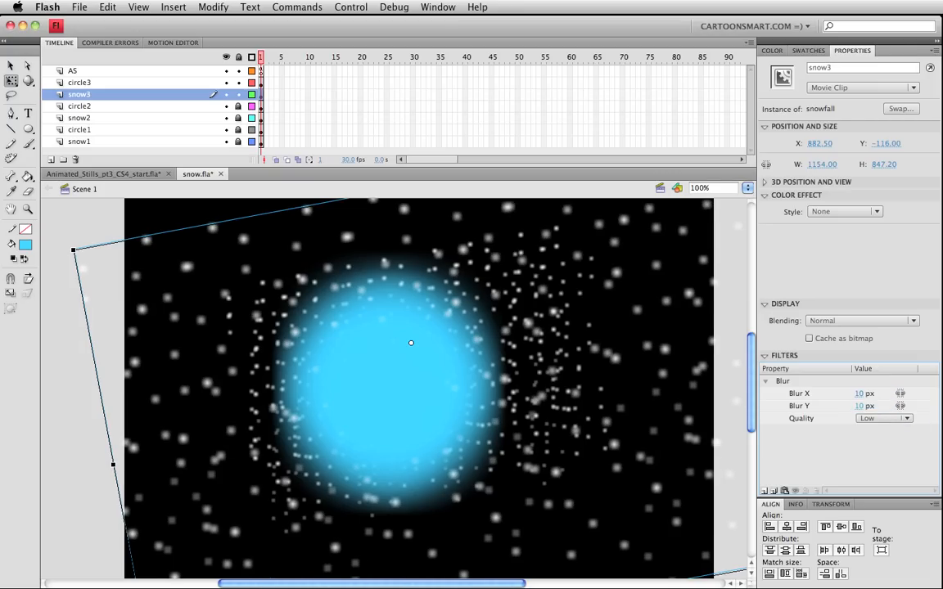
# Step: Change the snow3 clip's blur to 14 px in X and 17 px in Y with High quality
pyautogui.click(862, 395)
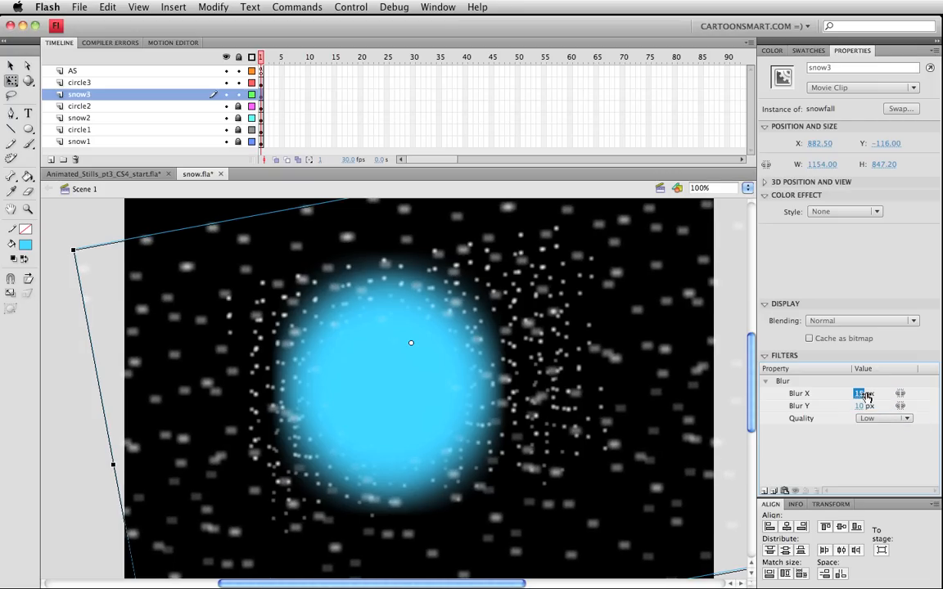
pyautogui.write('14')
pyautogui.click(864, 406)
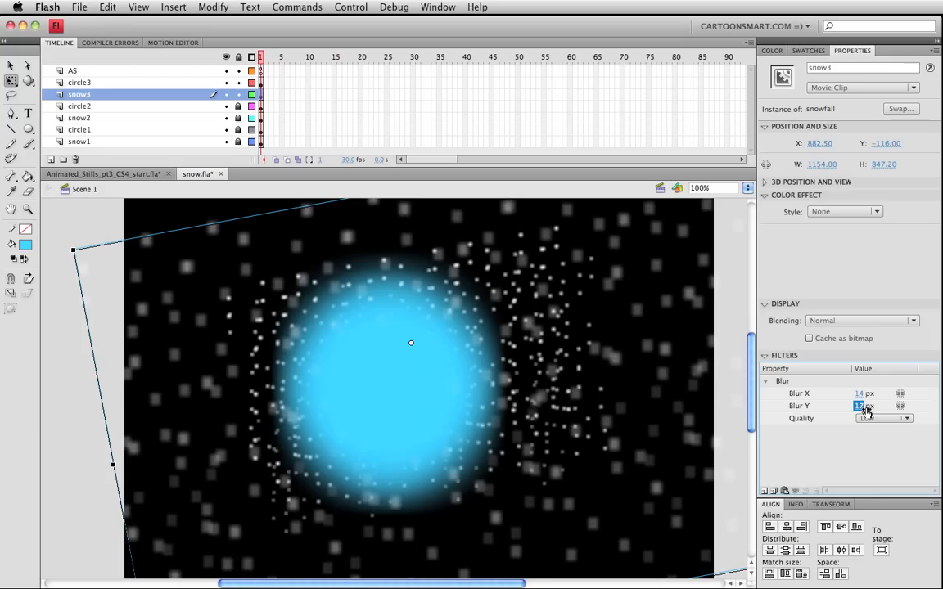
pyautogui.click(881, 418)
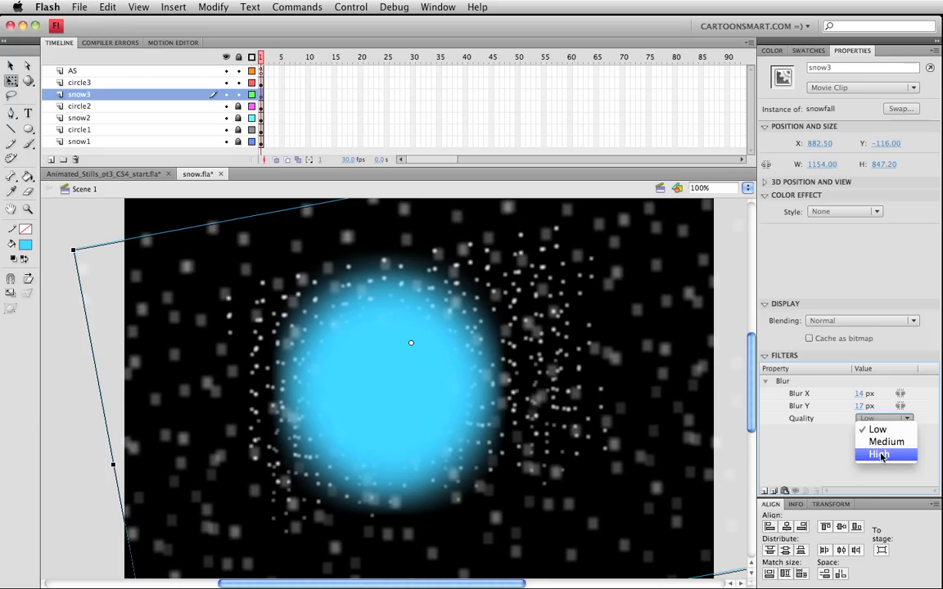
pyautogui.click(881, 455)
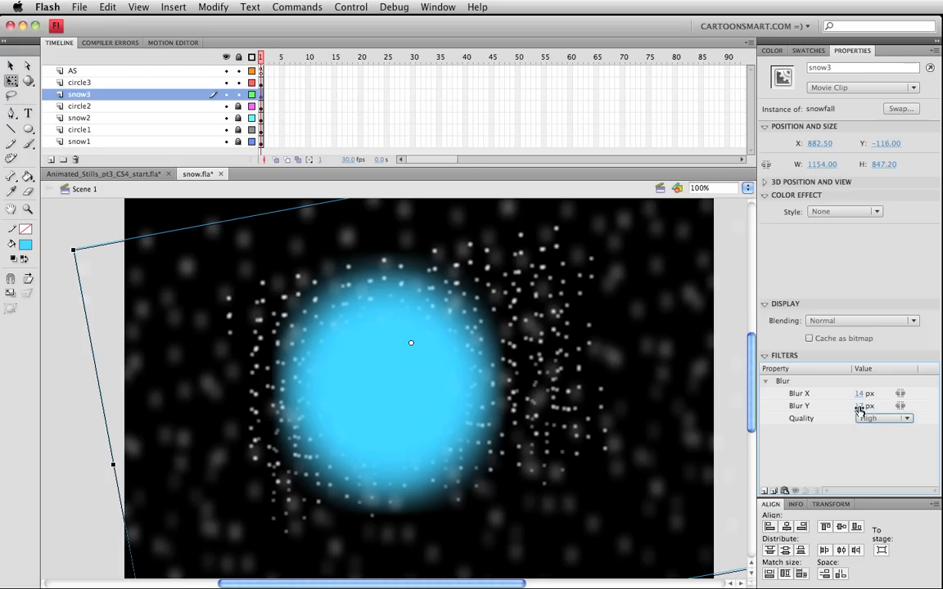
# Step: Set the snow3 clip's Blur Y to 10 px and Blur X to 12 px
pyautogui.click(857, 406)
pyautogui.write('10')
pyautogui.click(858, 394)
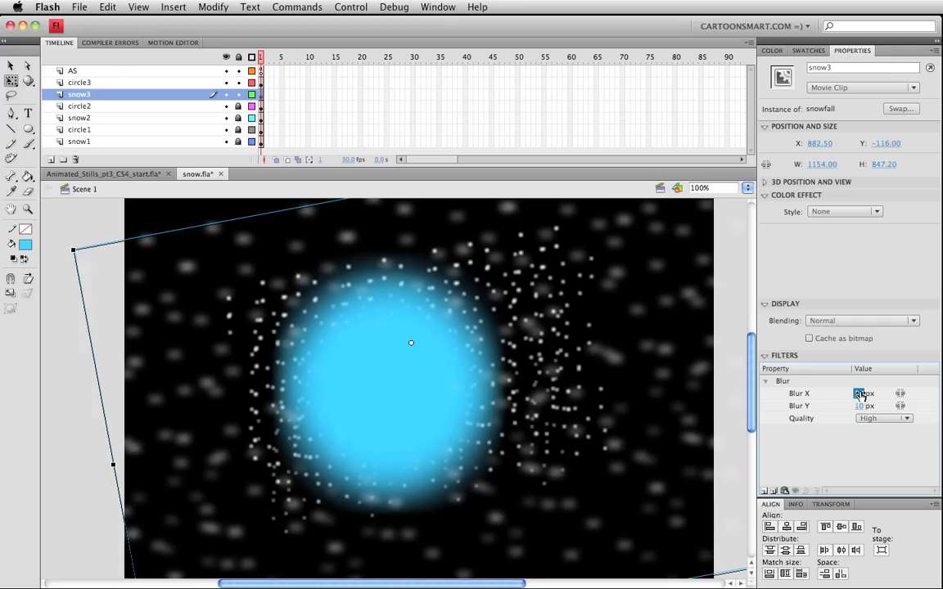
pyautogui.write('12')
pyautogui.press('Return')
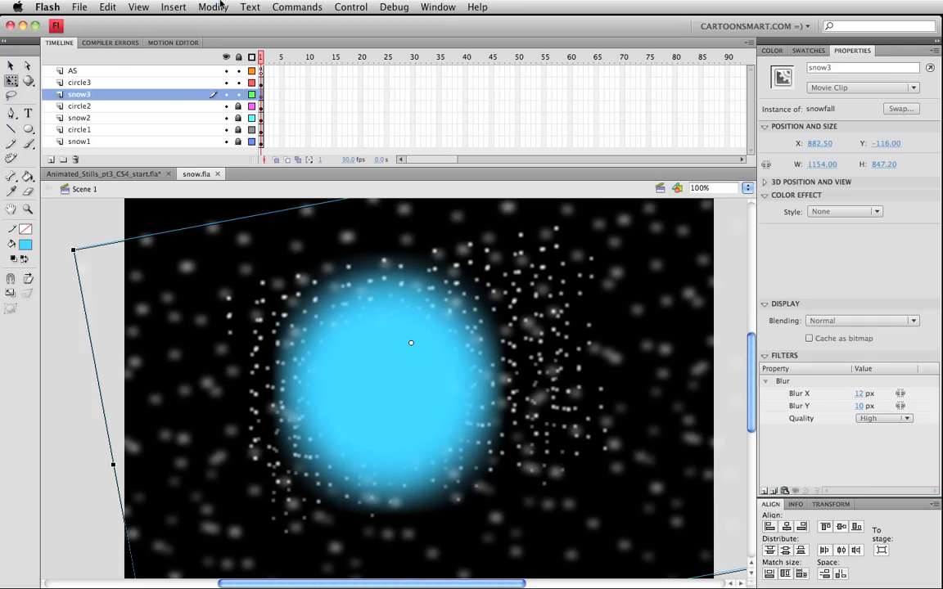
# Step: Duplicate the snow3 clip's symbol under the name snowfall2 and save the file
pyautogui.click(201, 6)
pyautogui.moveTo(172, 6)
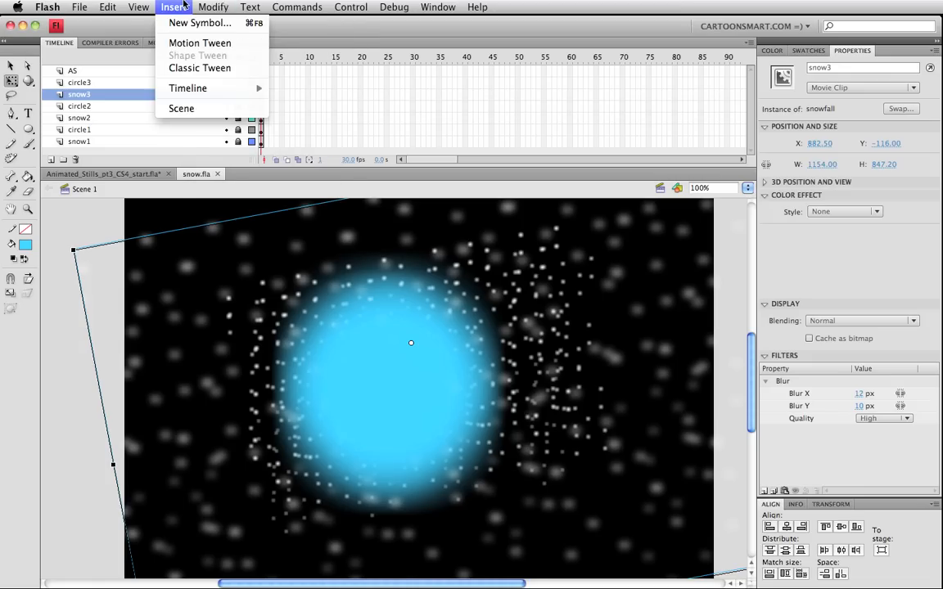
pyautogui.moveTo(205, 7)
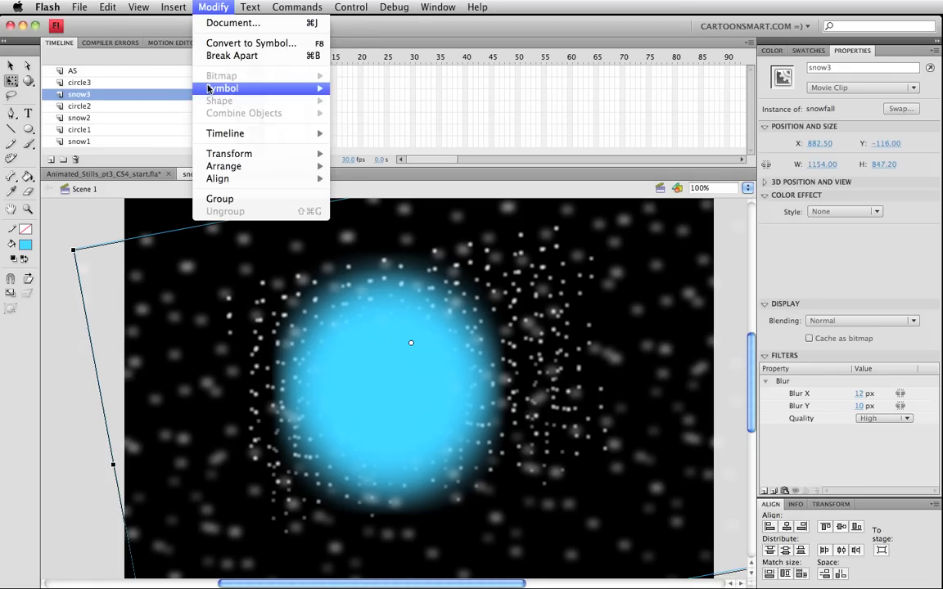
pyautogui.moveTo(221, 88)
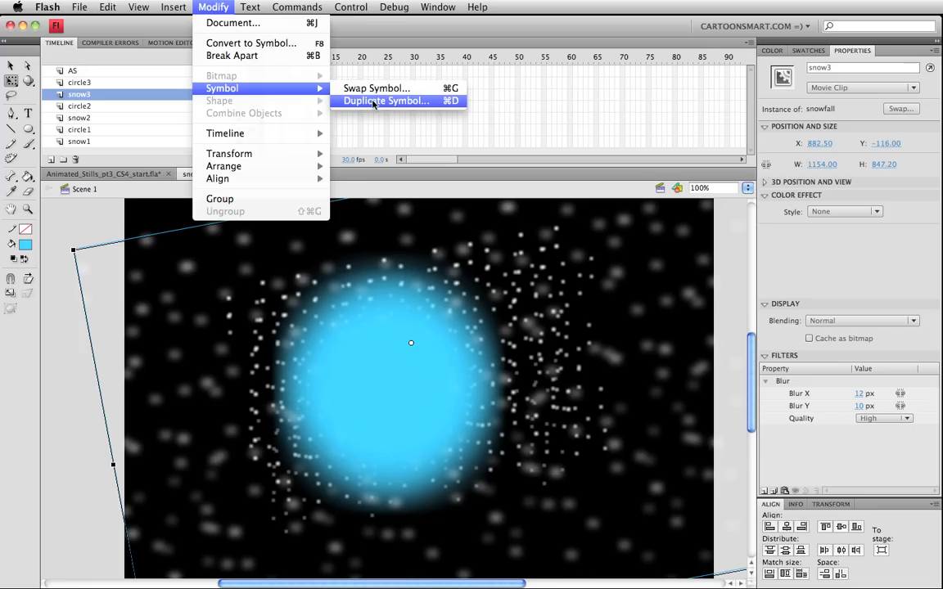
pyautogui.click(372, 101)
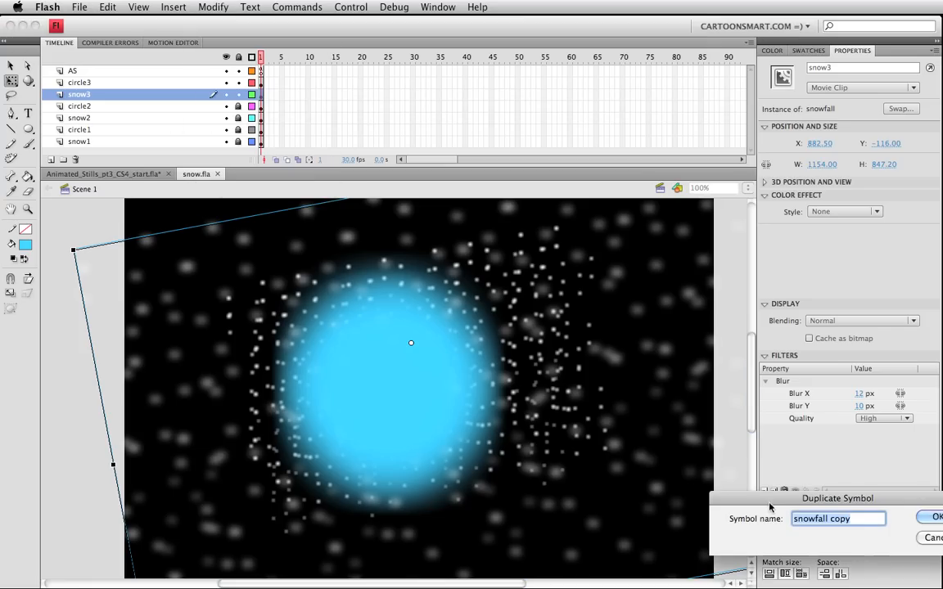
pyautogui.moveTo(762, 509); pyautogui.dragTo(366, 329)
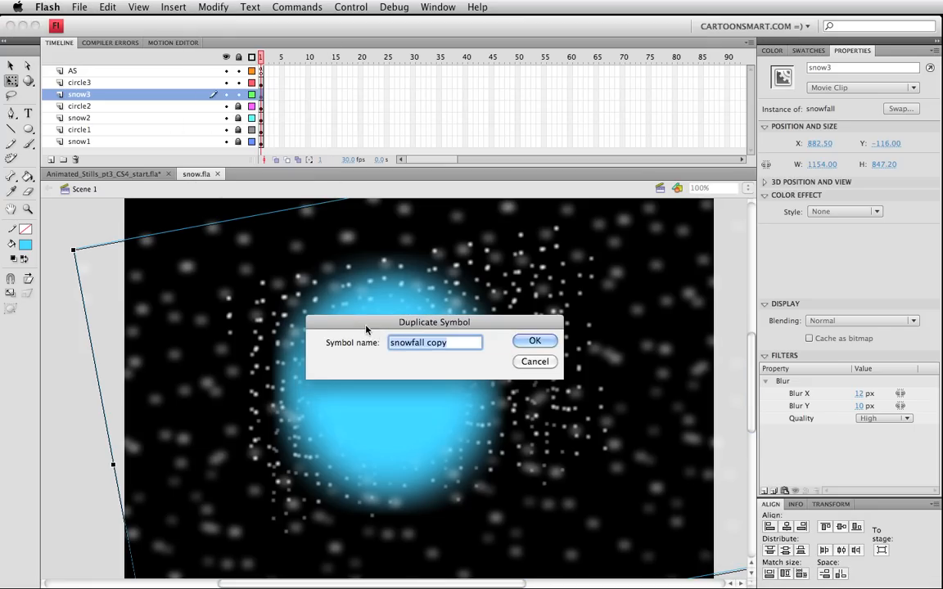
pyautogui.doubleClick(437, 343)
pyautogui.press('BackSpace')
pyautogui.press('BackSpace')
pyautogui.write('2')
pyautogui.press('Return')
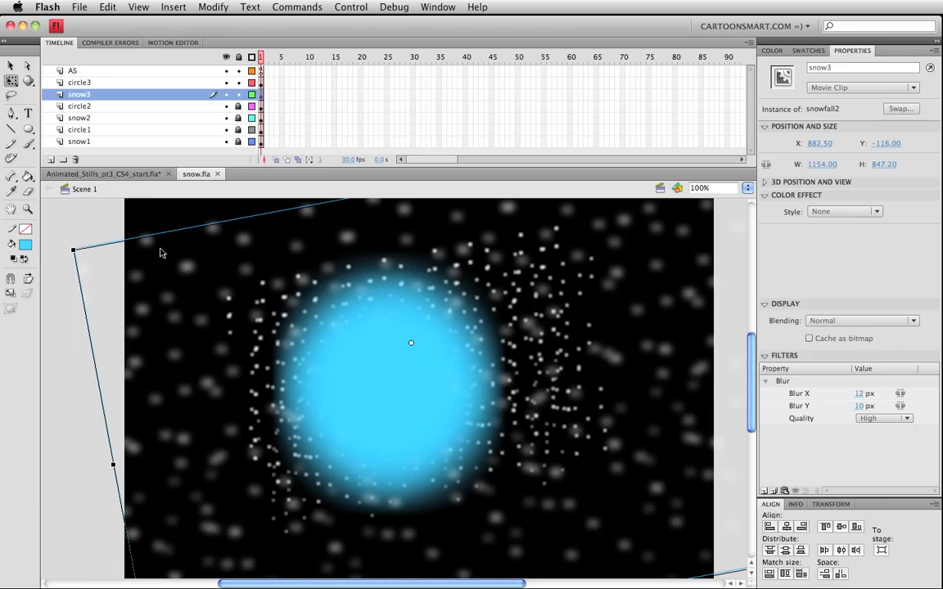
pyautogui.press('super+s')
# Step: Inside the snowfall2 symbol, remove the Layer 1 frames from about 12 to 63, and return to Scene 1
pyautogui.doubleClick(187, 271)
pyautogui.click(366, 113)
pyautogui.moveTo(321, 72); pyautogui.dragTo(586, 84)
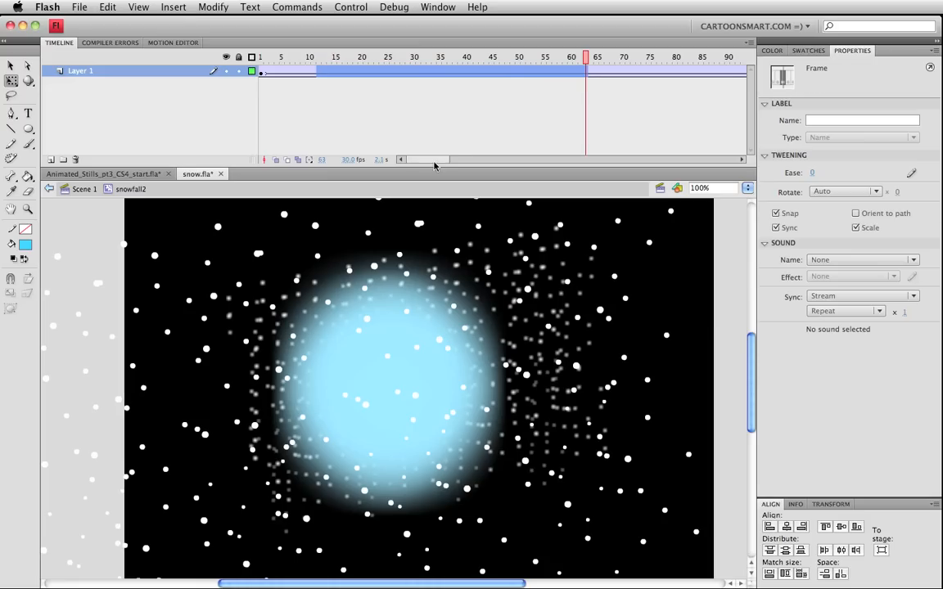
pyautogui.moveTo(435, 161); pyautogui.dragTo(438, 158)
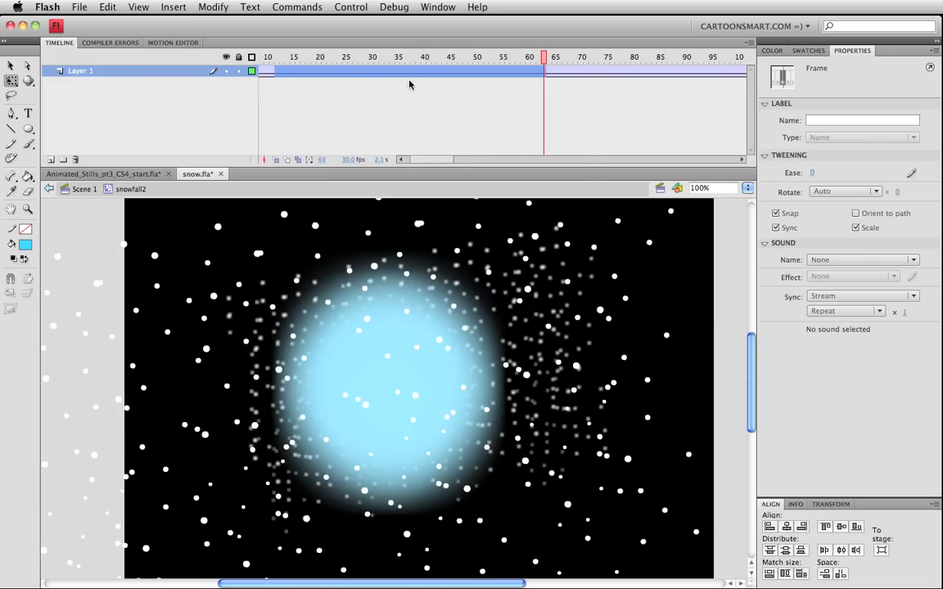
pyautogui.rightClick(409, 73)
pyautogui.click(458, 135)
pyautogui.click(82, 189)
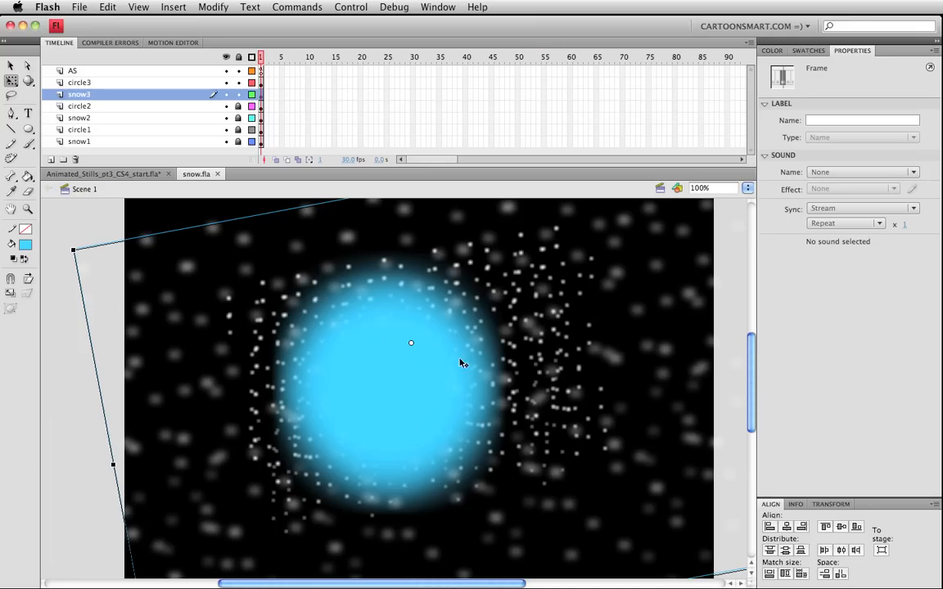
# Step: Lock and hide the circle3, snow3, circle2 and snow2 layers, and leave circle1 and snow1 visible and unlocked
pyautogui.click(238, 95)
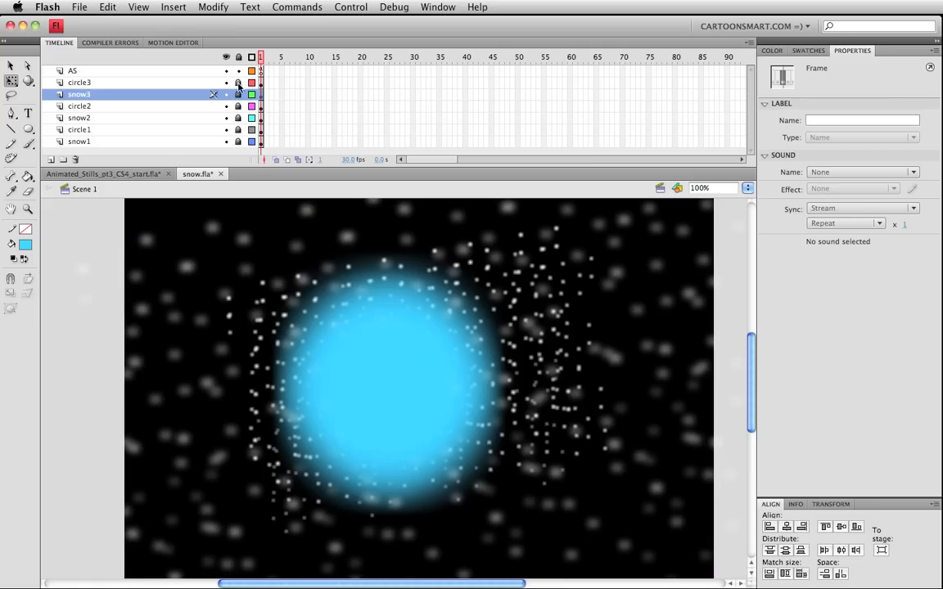
pyautogui.moveTo(226, 95); pyautogui.dragTo(226, 85)
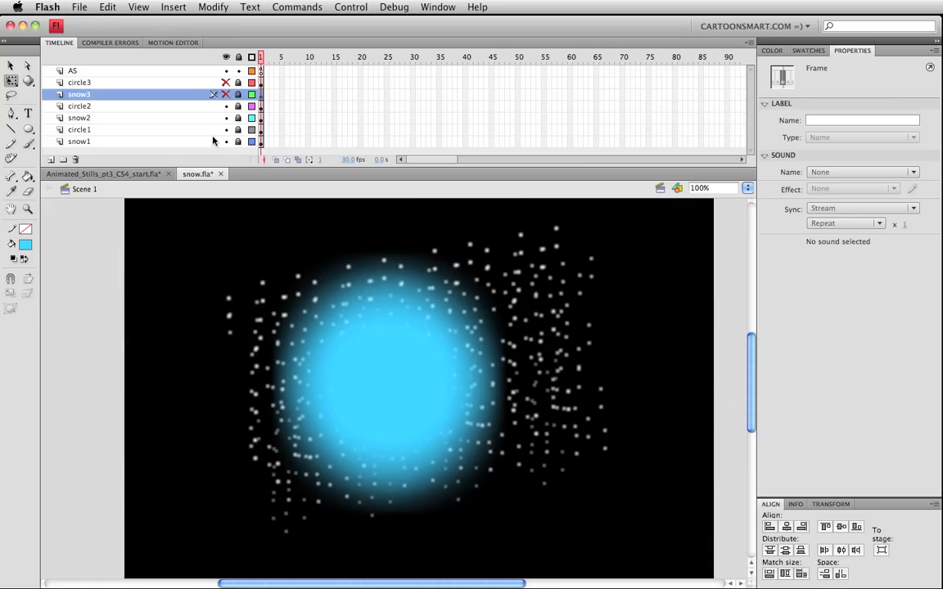
pyautogui.moveTo(226, 141); pyautogui.dragTo(226, 130)
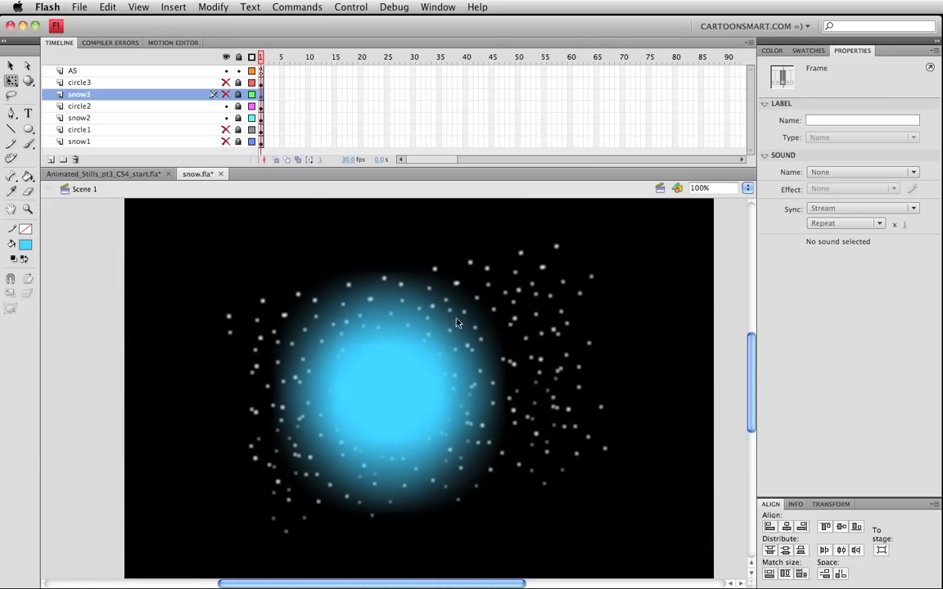
pyautogui.click(238, 108)
pyautogui.click(185, 305)
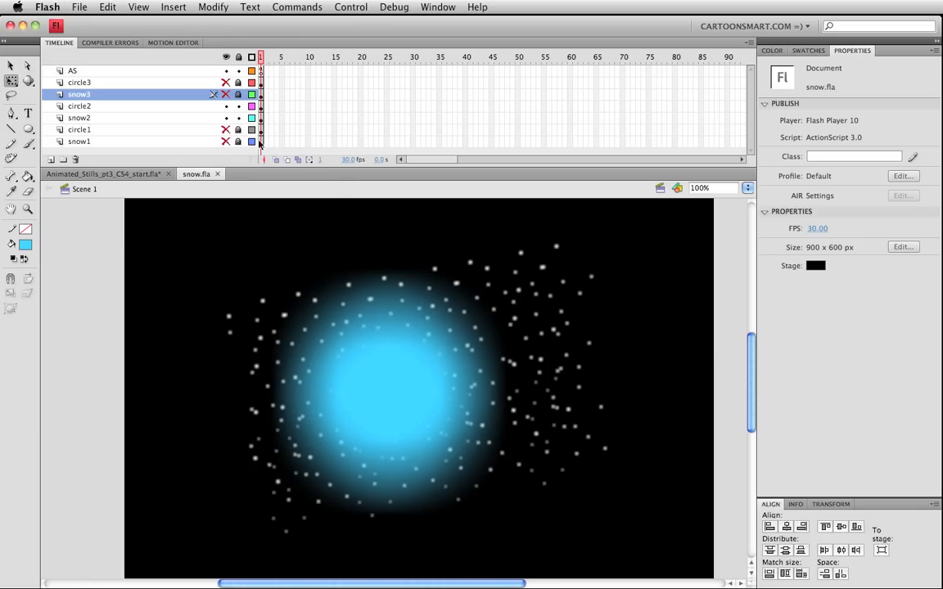
pyautogui.click(238, 106)
pyautogui.moveTo(226, 119); pyautogui.dragTo(226, 106)
pyautogui.moveTo(226, 129)
pyautogui.mouseDown()
pyautogui.moveTo(226, 140)
pyautogui.moveTo(238, 142)
pyautogui.mouseUp()
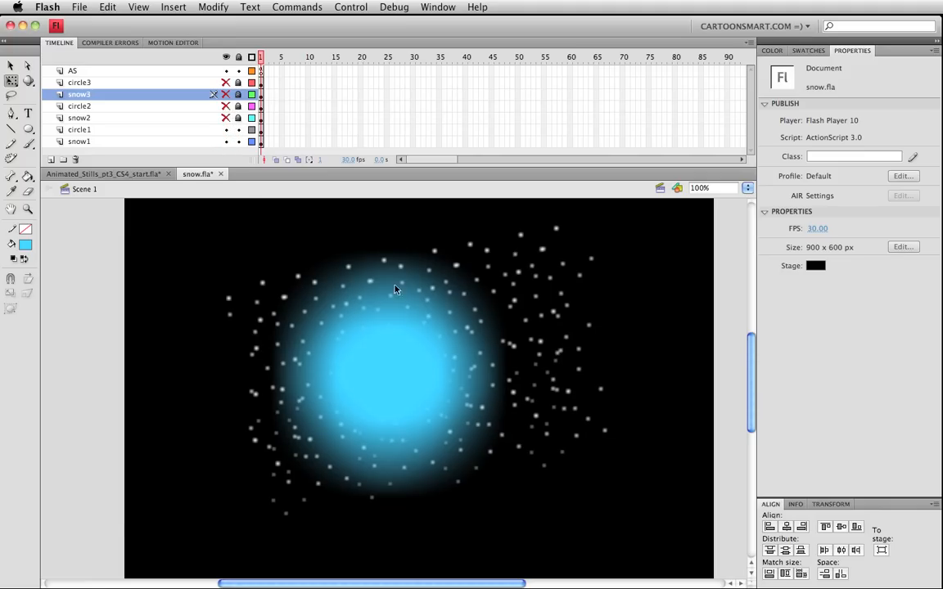
# Step: Scale the snow1 clip down to about 508 by 373 px
pyautogui.click(593, 263)
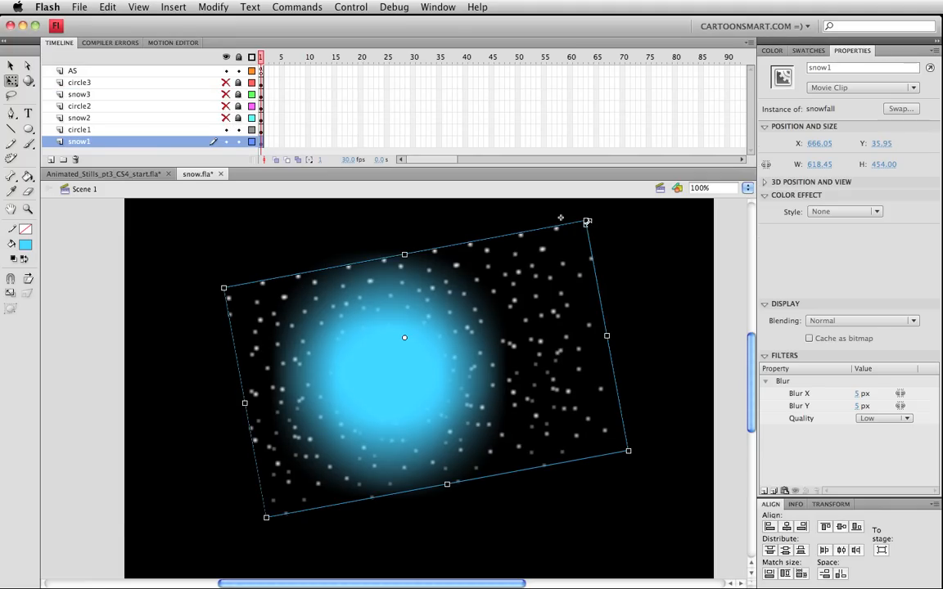
pyautogui.moveTo(587, 222); pyautogui.dragTo(553, 241)
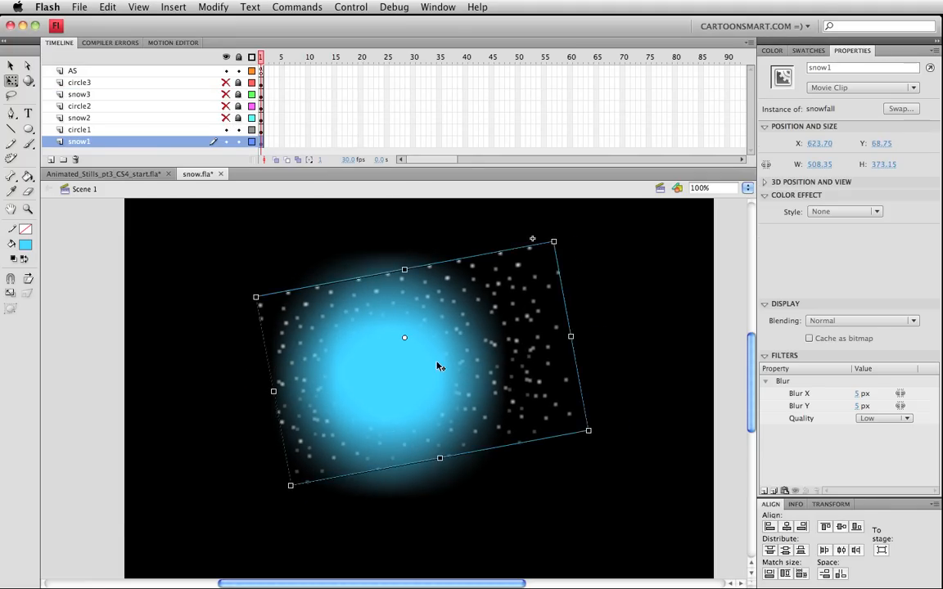
pyautogui.press('v')
# Step: Scale the circle1 mask clip down to about 211 by 211 px, nudge it right to X 287.95, and save the file
pyautogui.click(421, 361)
pyautogui.press('q')
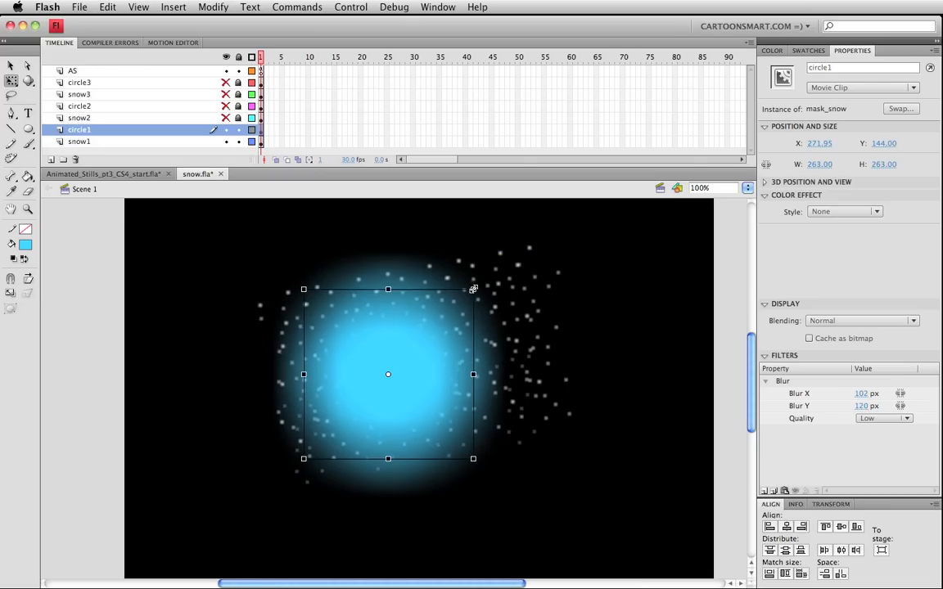
pyautogui.moveTo(473, 289); pyautogui.dragTo(444, 305)
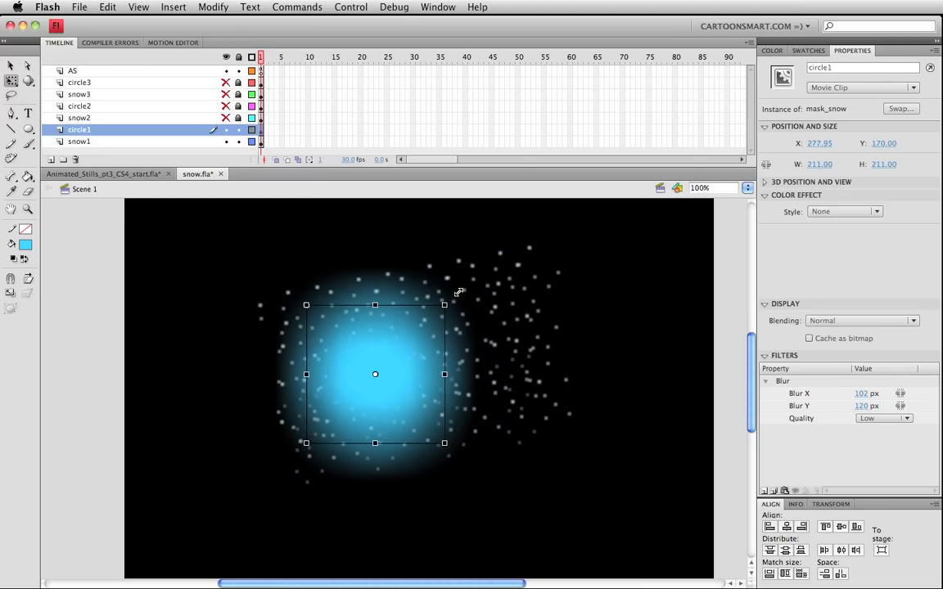
pyautogui.hotkey('shift', 'Right')
pyautogui.press('super+s')
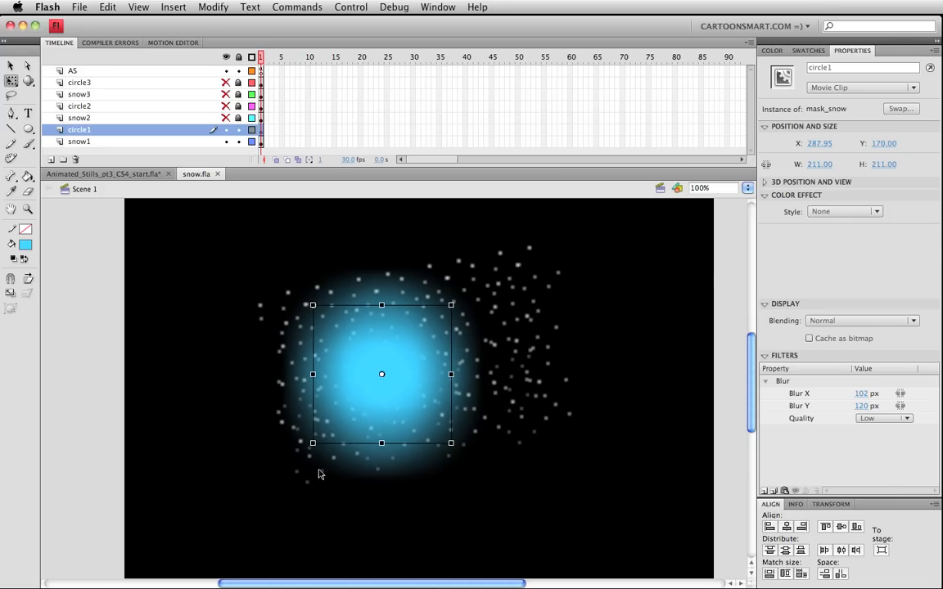
# Step: Set the snow1 clip's Blur X and Blur Y to 2 px, and save the file
pyautogui.press('v')
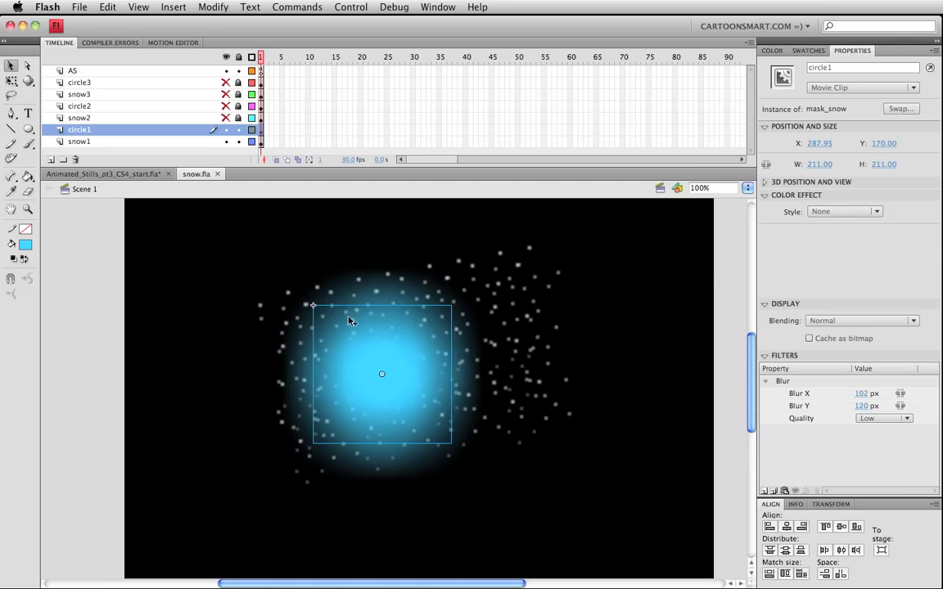
pyautogui.click(262, 311)
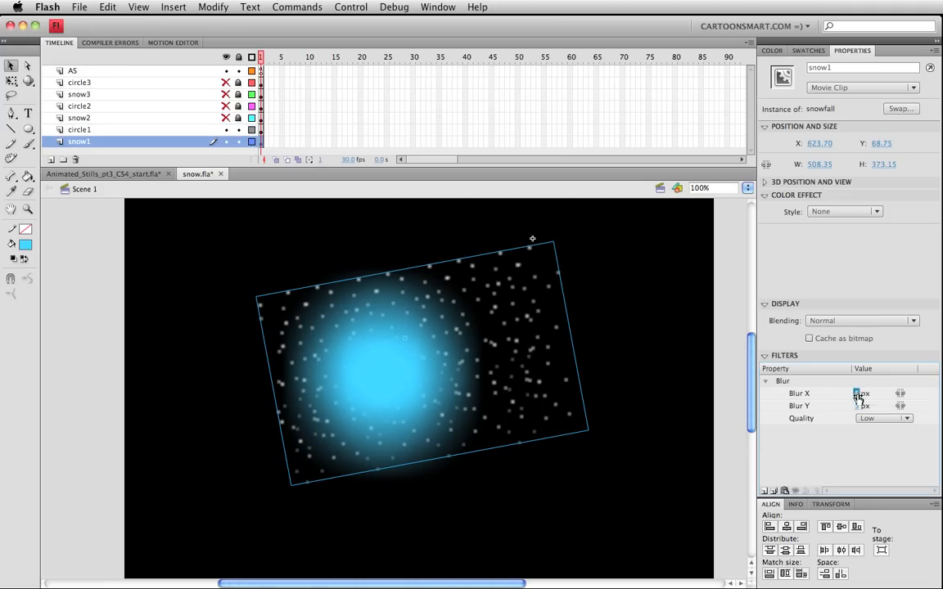
pyautogui.click(860, 396)
pyautogui.write('2')
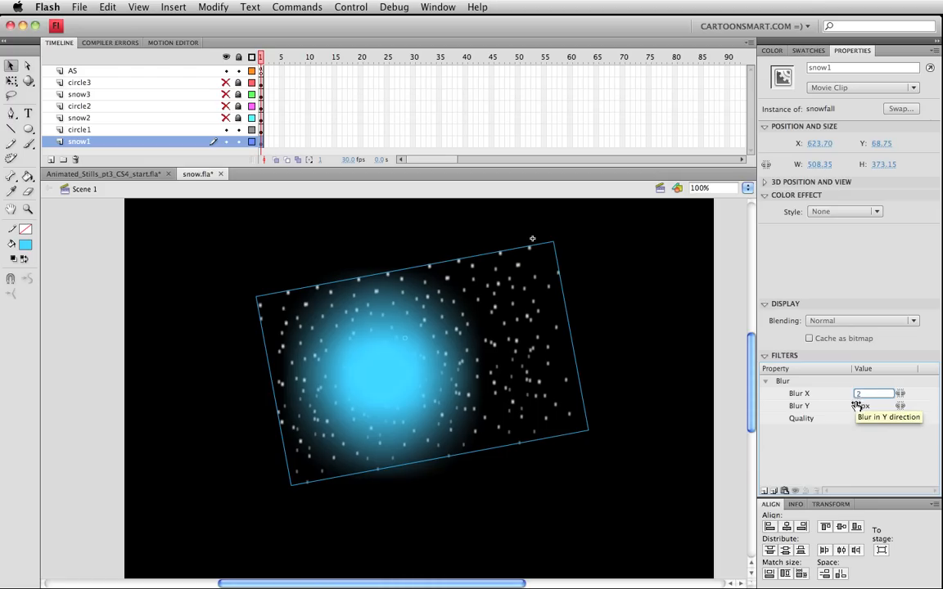
pyautogui.click(858, 407)
pyautogui.write('2')
pyautogui.press('Return')
pyautogui.press('super+s')
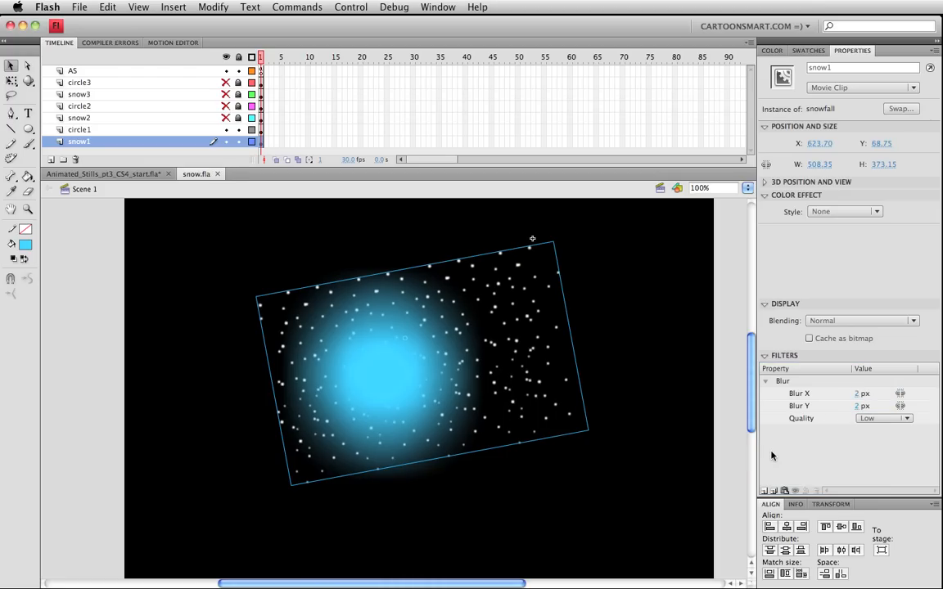
# Step: Reduce the circle1 mask clip's blur to 85 px in X and about 92 px in Y, and save the file
pyautogui.click(379, 375)
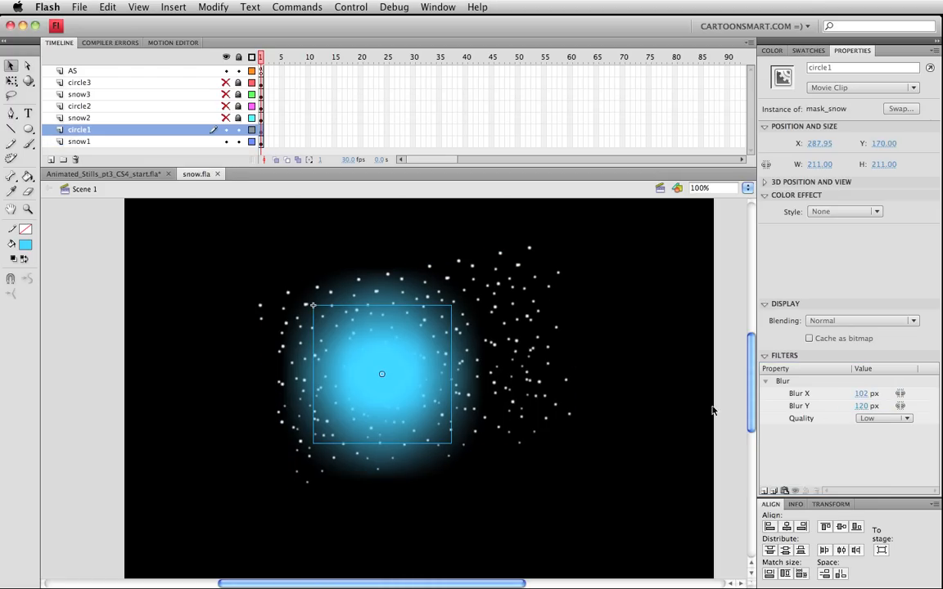
pyautogui.click(858, 396)
pyautogui.moveTo(858, 397); pyautogui.dragTo(843, 406)
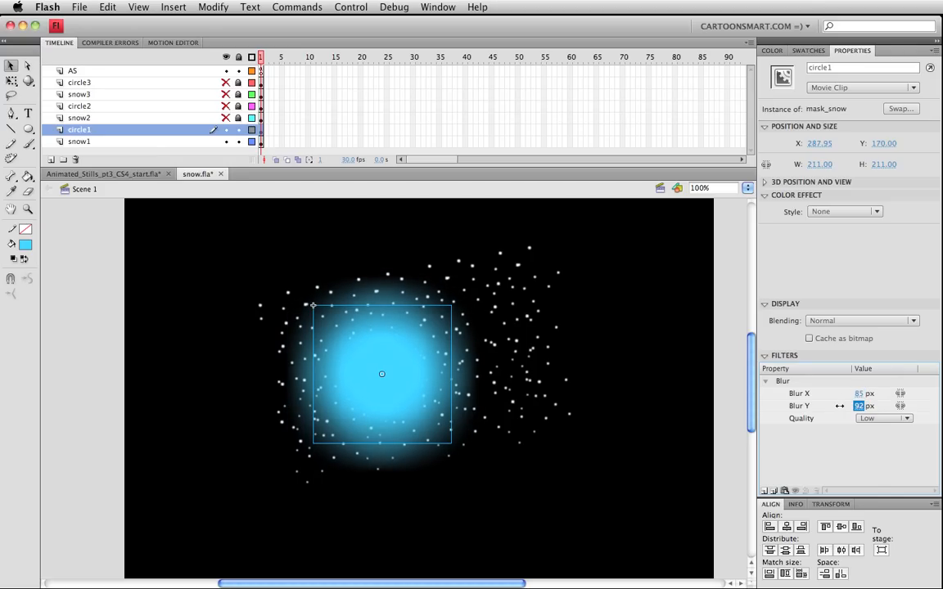
pyautogui.press('super+s')
# Step: Duplicate the snow1 clip's symbol under the name snowfall1
pyautogui.click(496, 315)
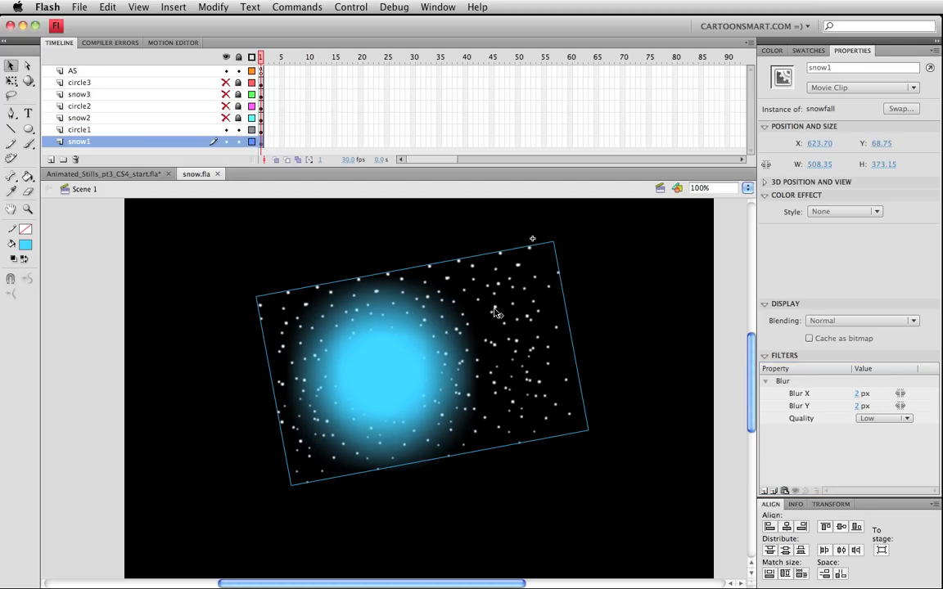
pyautogui.press('super+d')
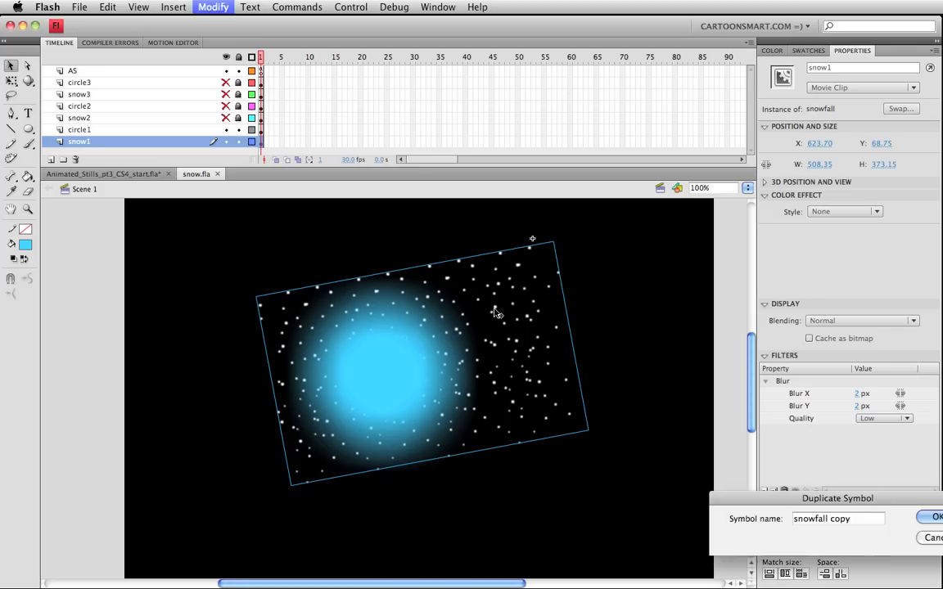
pyautogui.click(841, 522)
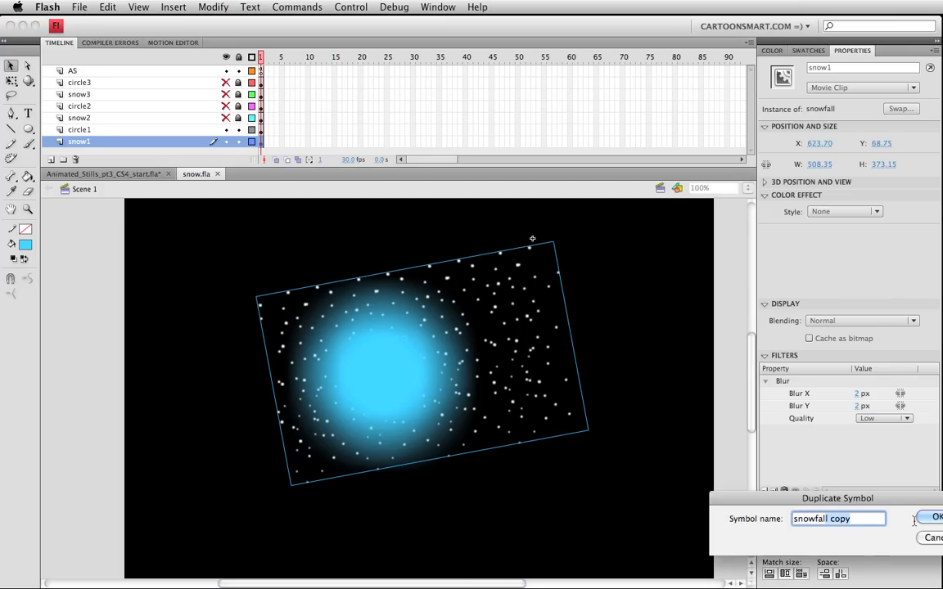
pyautogui.press('BackSpace')
pyautogui.press('BackSpace')
pyautogui.press('BackSpace')
pyautogui.press('BackSpace')
pyautogui.press('BackSpace')
pyautogui.write('1')
pyautogui.press('Return')
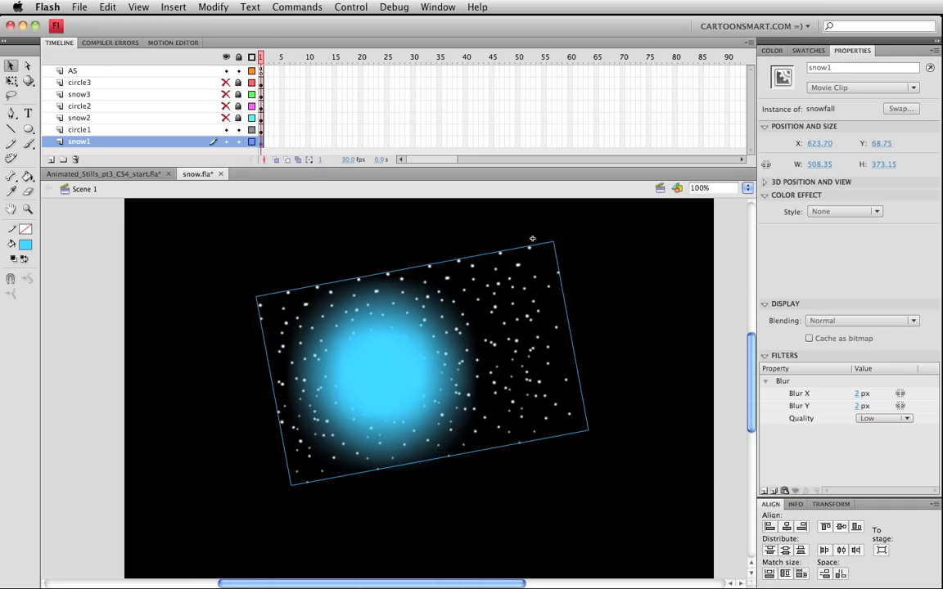
# Step: Inside the snowfall1 symbol, select the Layer 1 frames from about 14 to 51, and return to Scene 1
pyautogui.doubleClick(519, 267)
pyautogui.click(395, 111)
pyautogui.moveTo(329, 74); pyautogui.dragTo(521, 93)
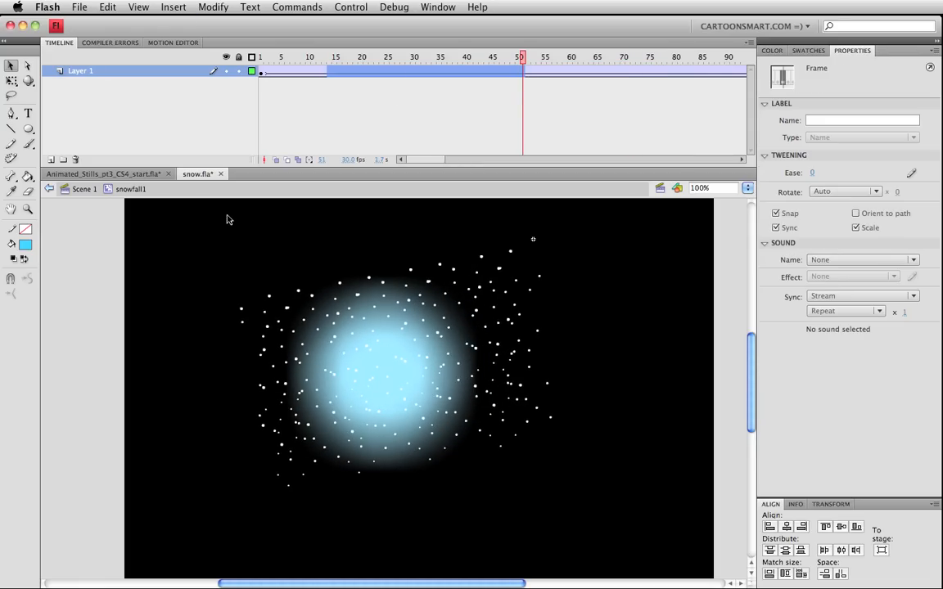
pyautogui.click(80, 189)
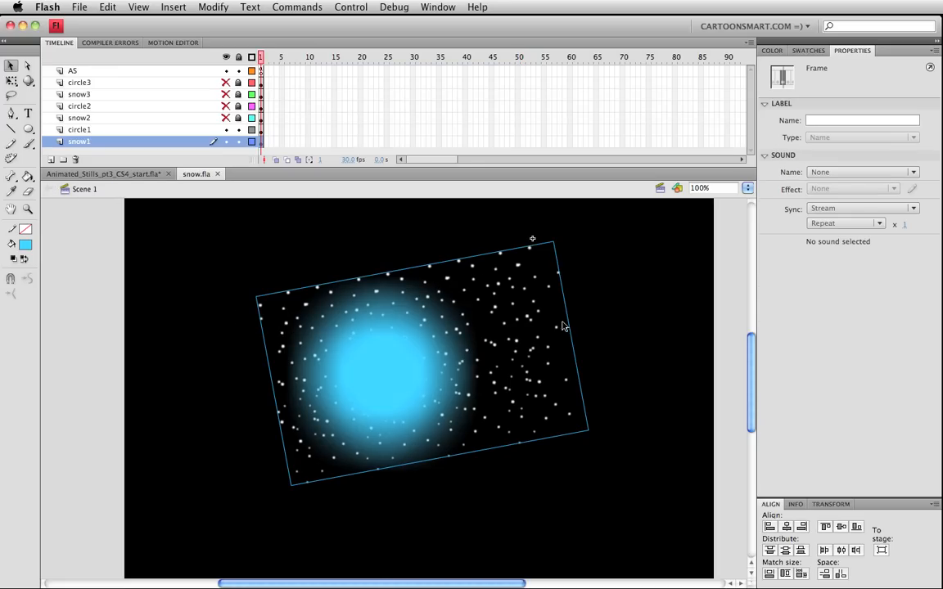
# Step: Make all layers visible, and keep the circle and snow layers locked after selecting the snow3 clip
pyautogui.click(226, 142)
pyautogui.click(227, 57)
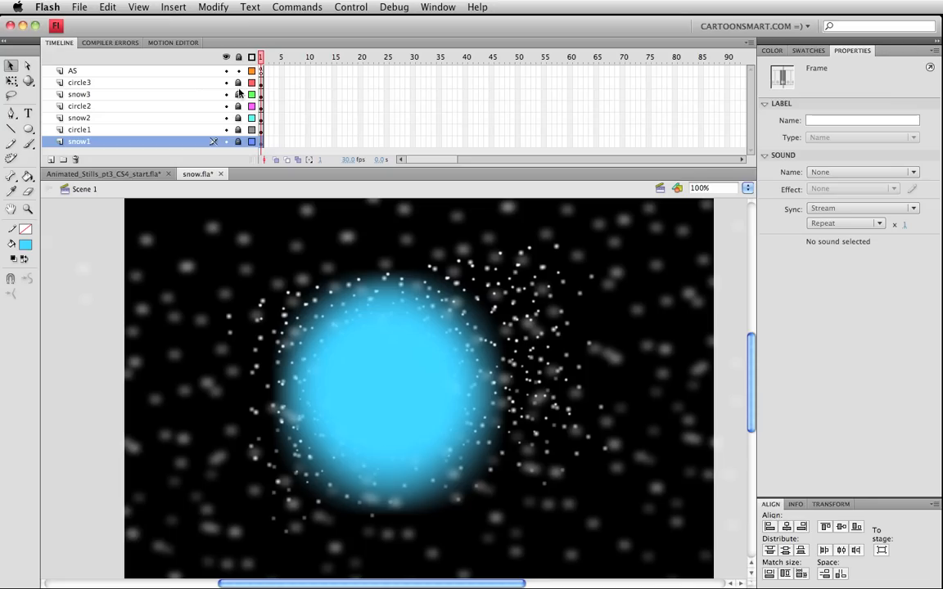
pyautogui.click(238, 82)
pyautogui.click(239, 95)
pyautogui.click(209, 232)
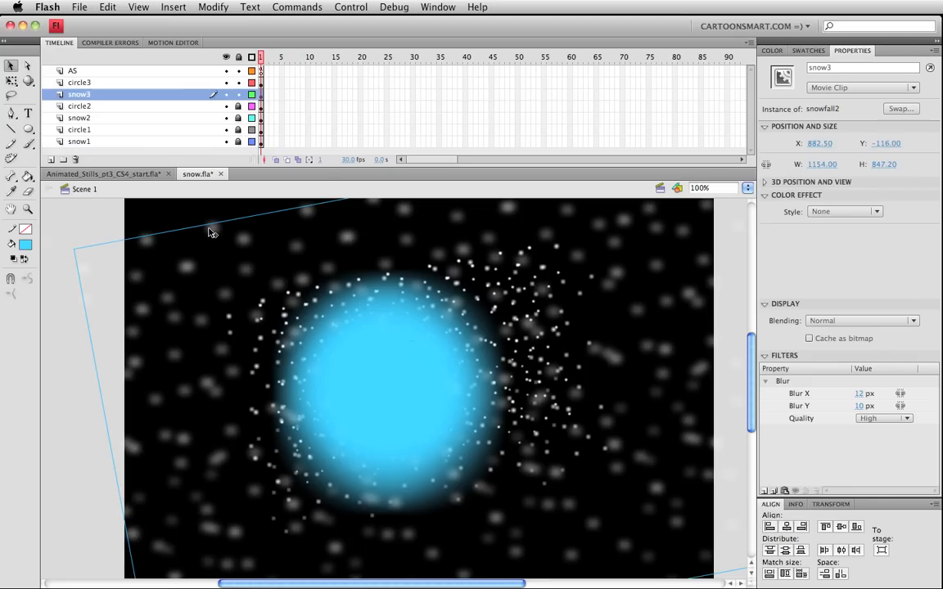
pyautogui.click(238, 95)
# Step: Test the movie to preview the three masked snowfalls together, and close the preview
pyautogui.press('super+Return')
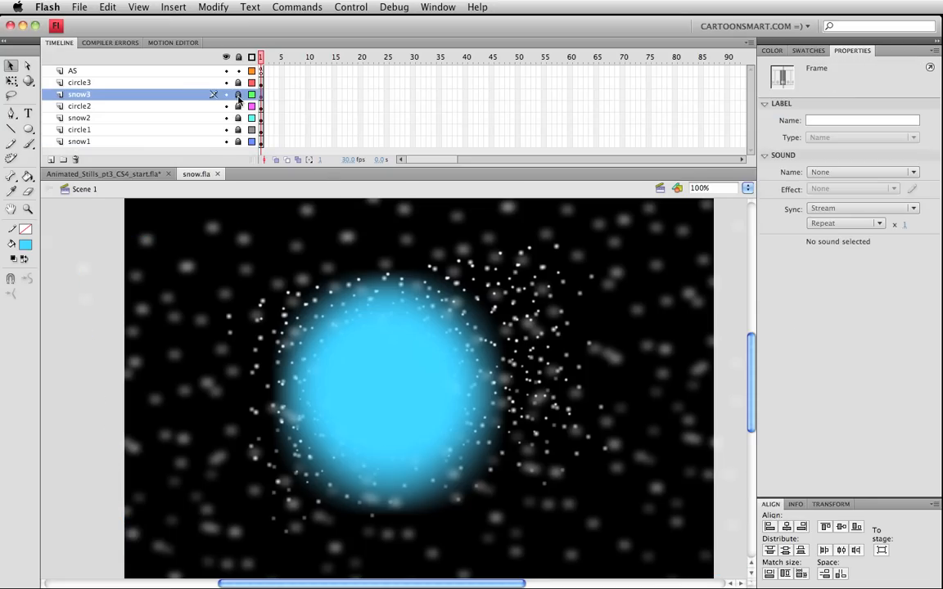
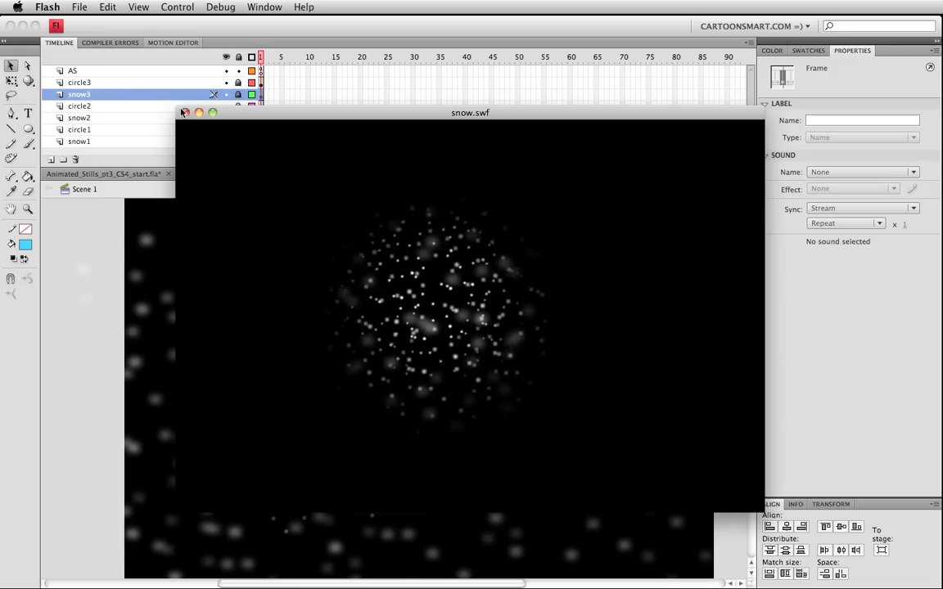
pyautogui.click(185, 112)
pyautogui.click(100, 285)
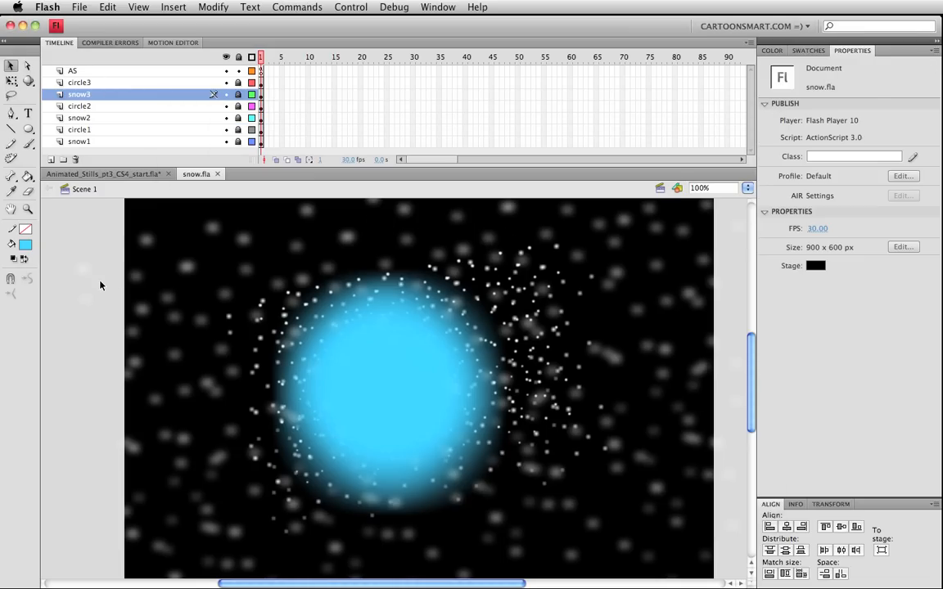
# Step: Open the library and rename the waterfall_stack symbol as snowfall_stack
pyautogui.press('super+l')
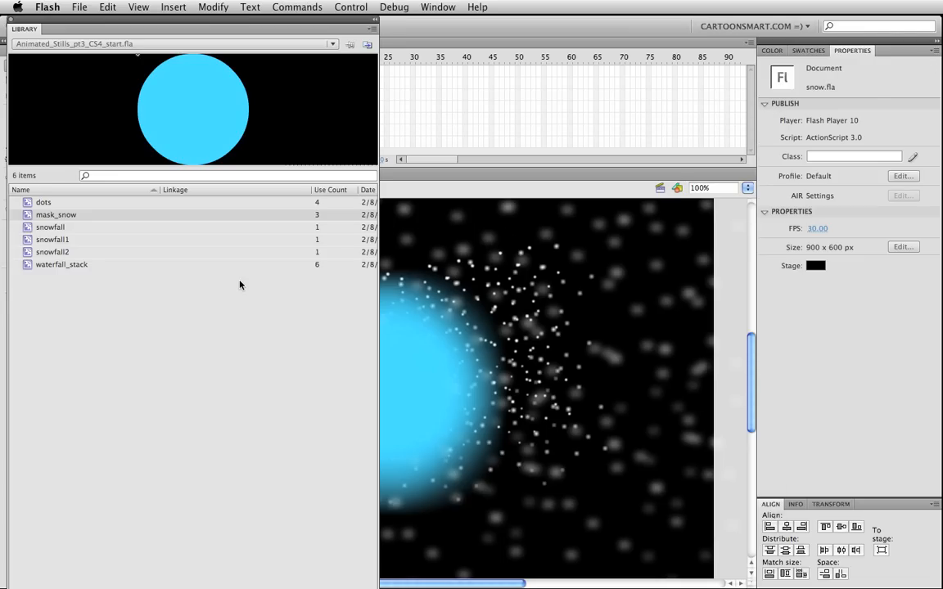
pyautogui.moveTo(169, 20); pyautogui.dragTo(524, 97)
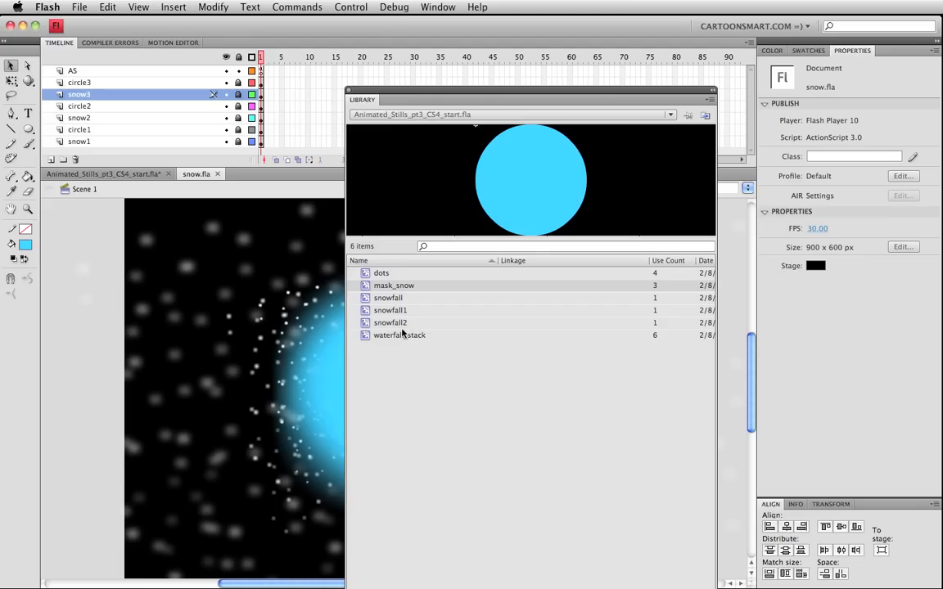
pyautogui.click(389, 298)
pyautogui.click(418, 287)
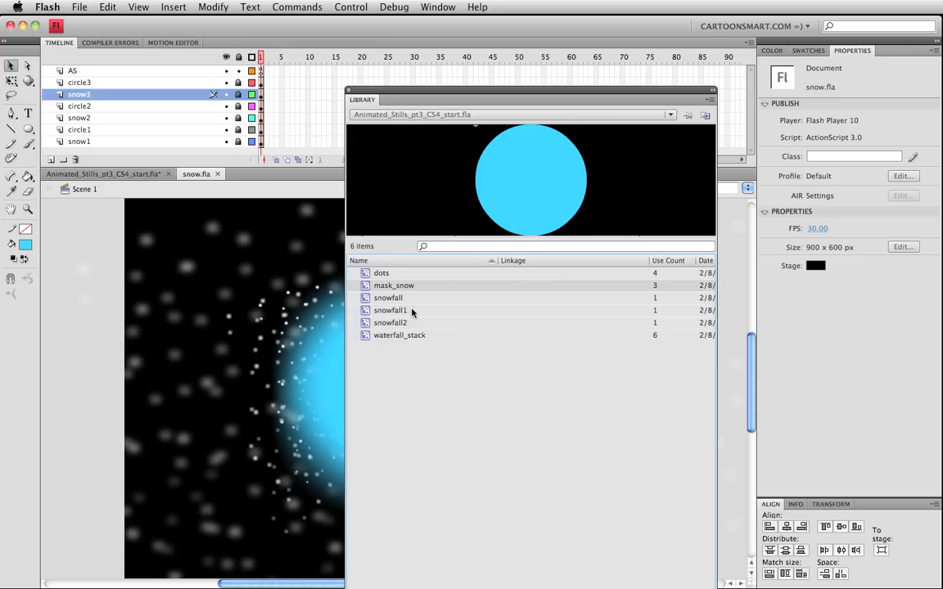
pyautogui.doubleClick(393, 336)
pyautogui.doubleClick(395, 337)
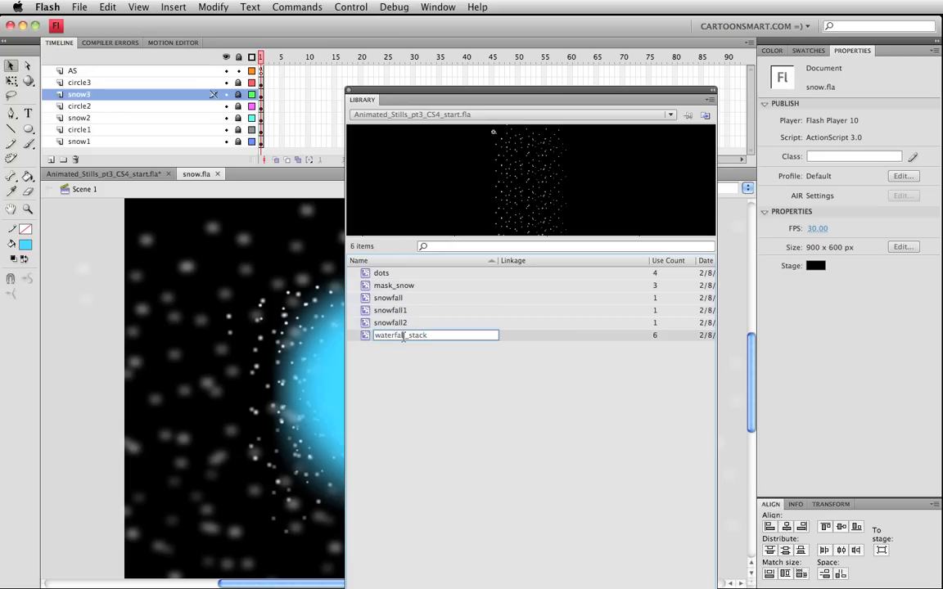
pyautogui.write('snowfall_')
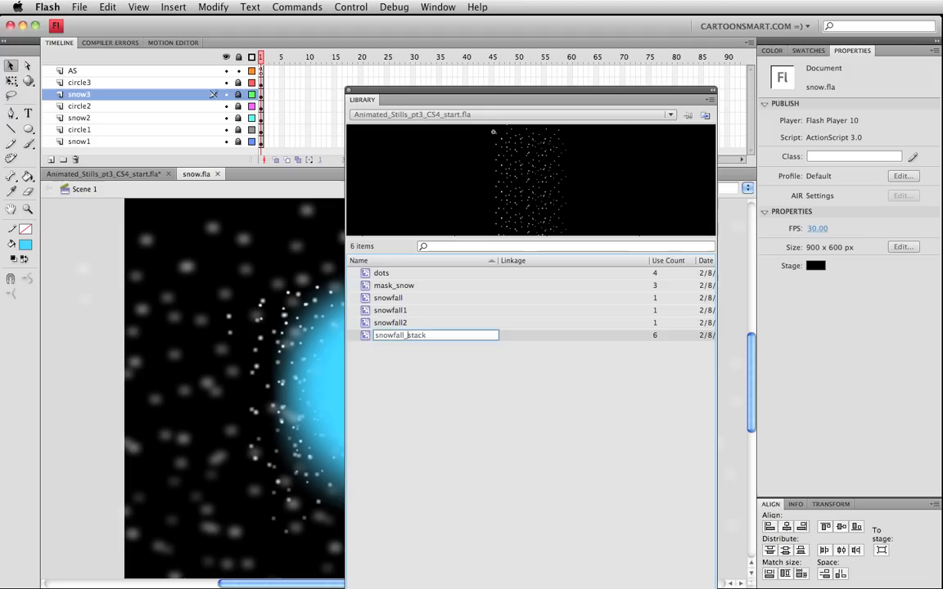
pyautogui.press('Return')
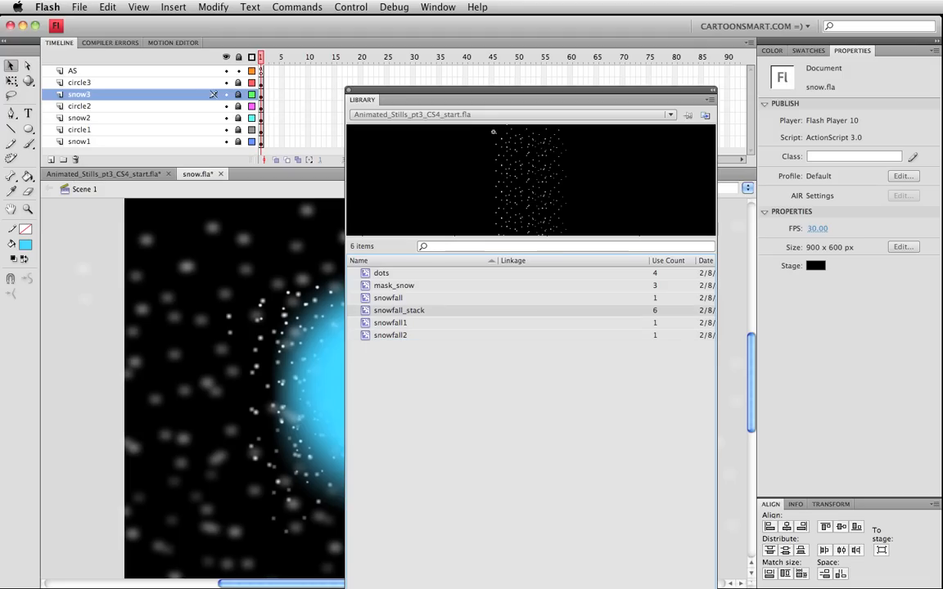
# Step: Rename the dots symbol as "snow flakes" and close the library
pyautogui.click(382, 286)
pyautogui.click(383, 275)
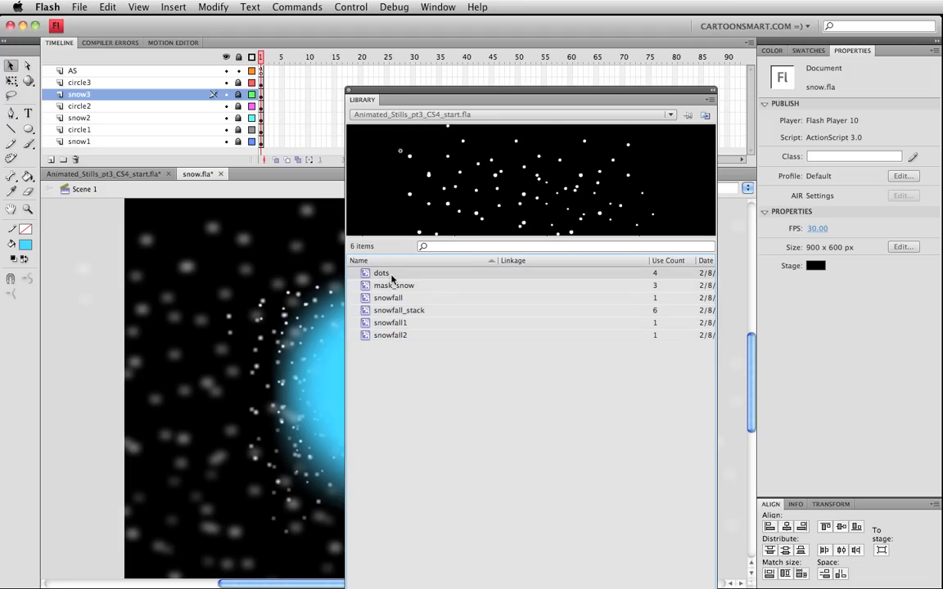
pyautogui.doubleClick(388, 275)
pyautogui.write('sno')
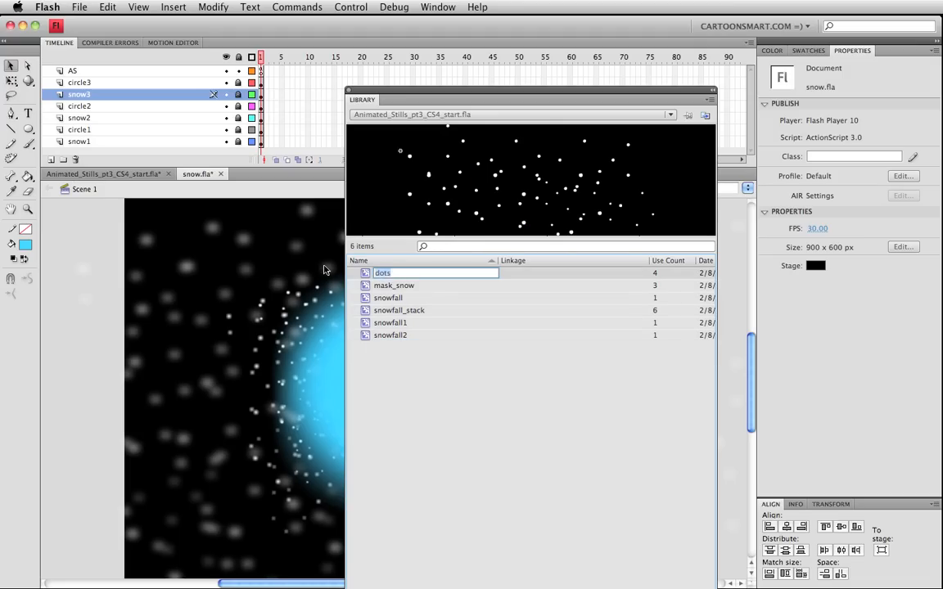
pyautogui.write('w flakes')
pyautogui.press('Return')
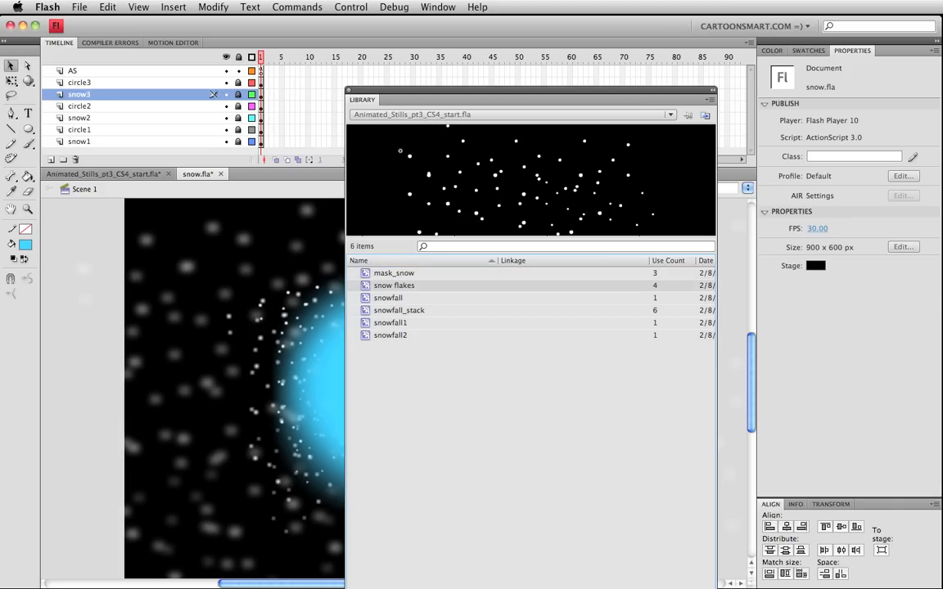
pyautogui.click(349, 91)
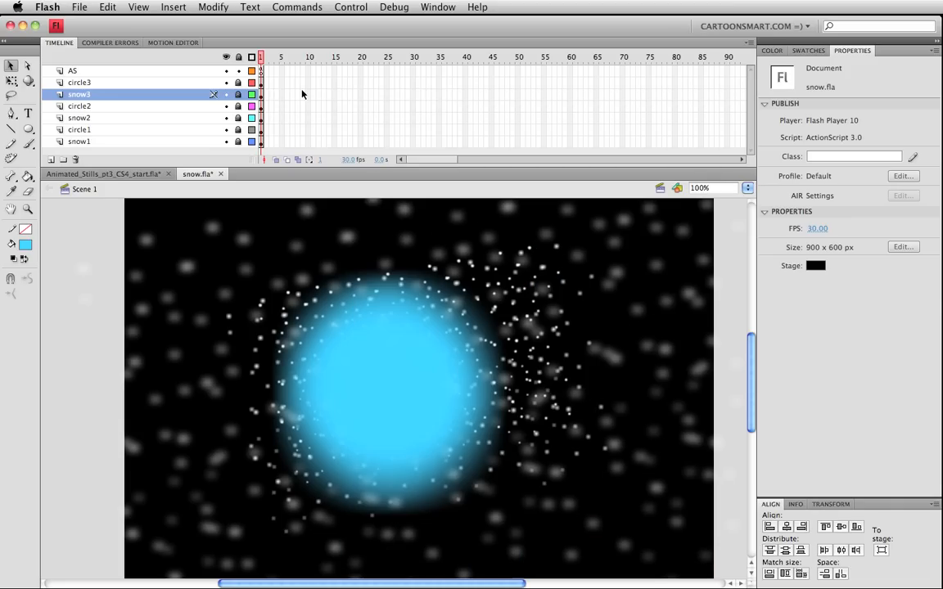
# Step: Select the first frames of the circle and snow layers, and lock the AS layer
pyautogui.moveTo(262, 72); pyautogui.dragTo(265, 193)
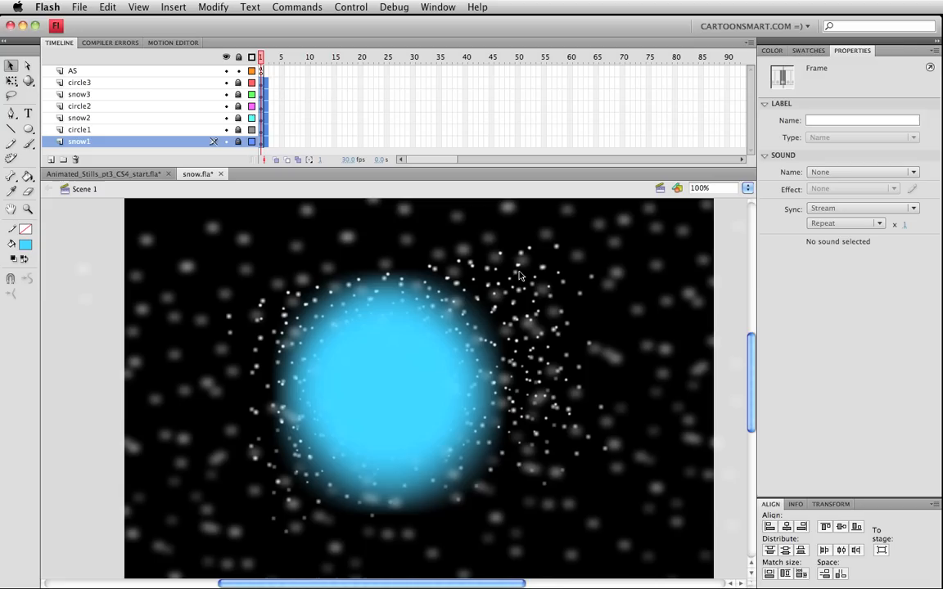
pyautogui.click(234, 70)
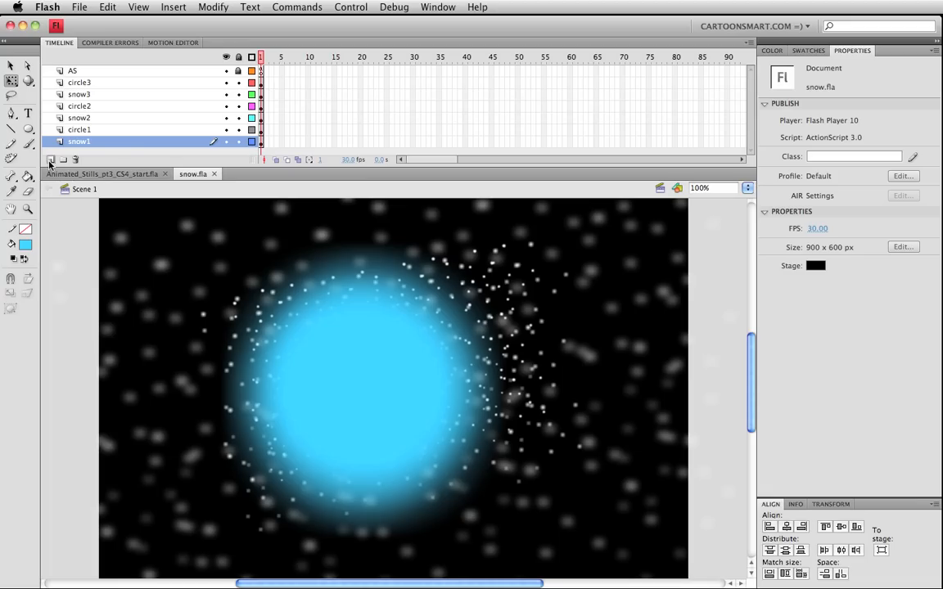
# Step: Add a new layer named "light source" beneath the snow1 layer, and select its first frame
pyautogui.click(49, 161)
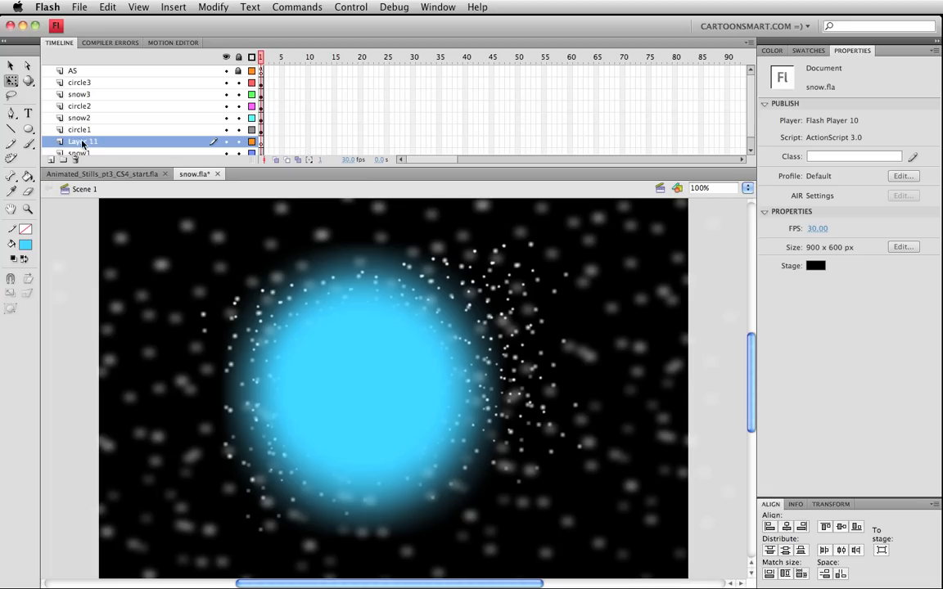
pyautogui.click(77, 160)
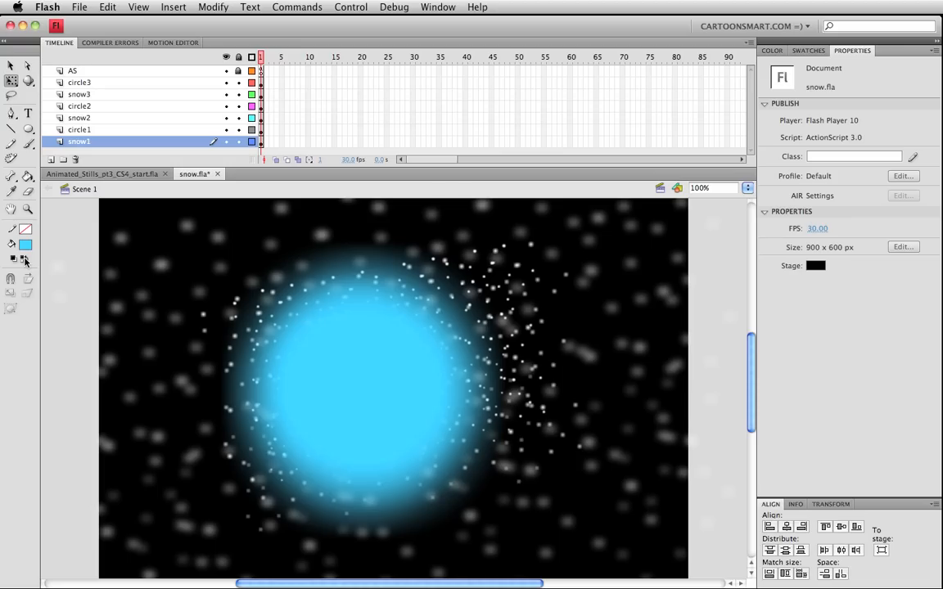
pyautogui.click(51, 161)
pyautogui.doubleClick(105, 144)
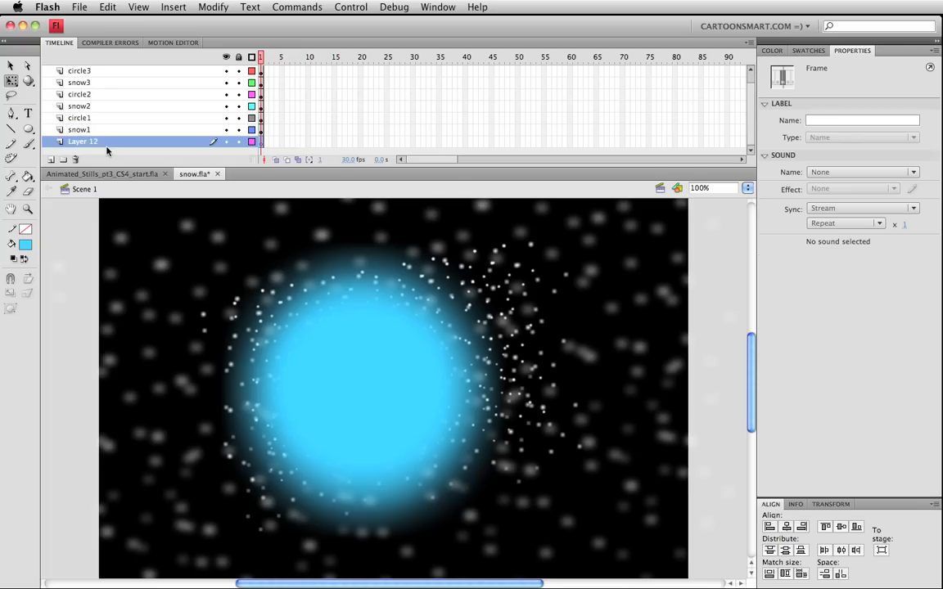
pyautogui.write('light so')
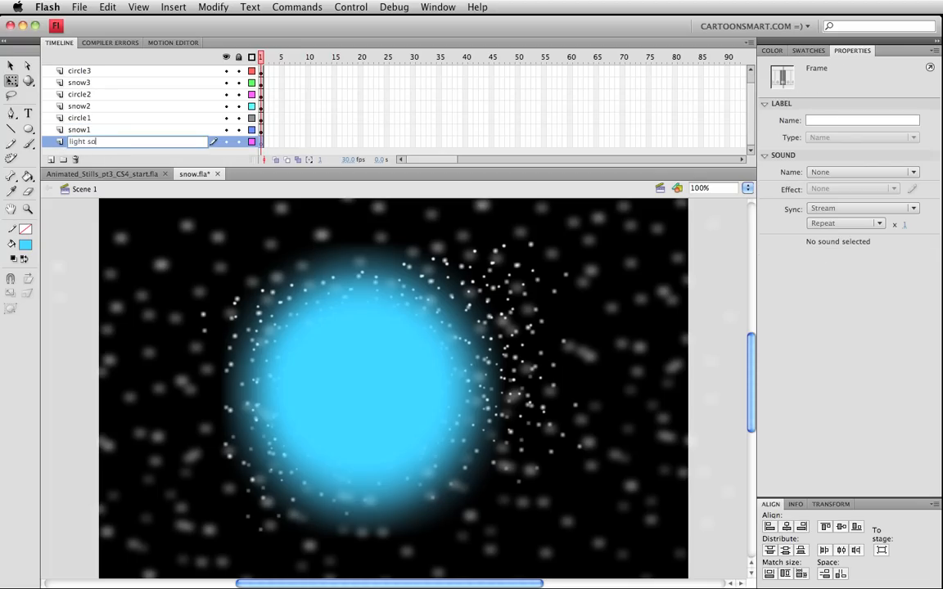
pyautogui.write('urce')
pyautogui.press('Return')
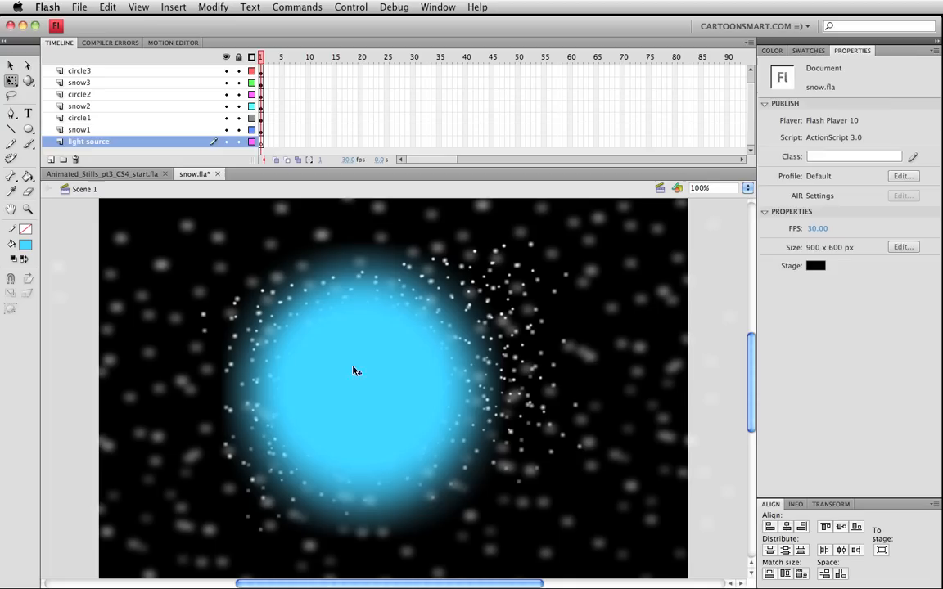
pyautogui.click(409, 399)
pyautogui.click(261, 141)
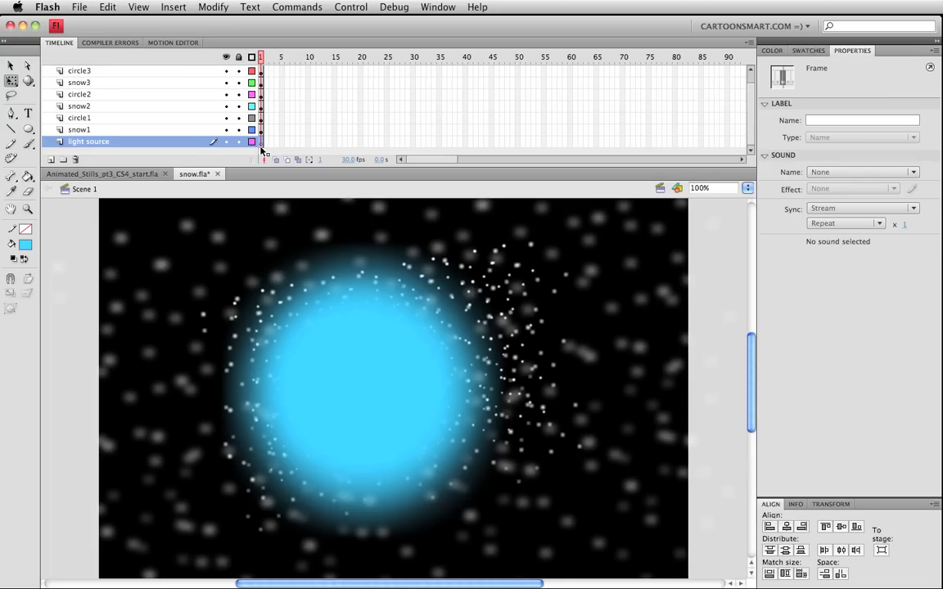
# Step: Place a copy of the blurred circle3 clip in the light source layer and nudge it sideways to X 470.45
pyautogui.press('v')
pyautogui.click(421, 400)
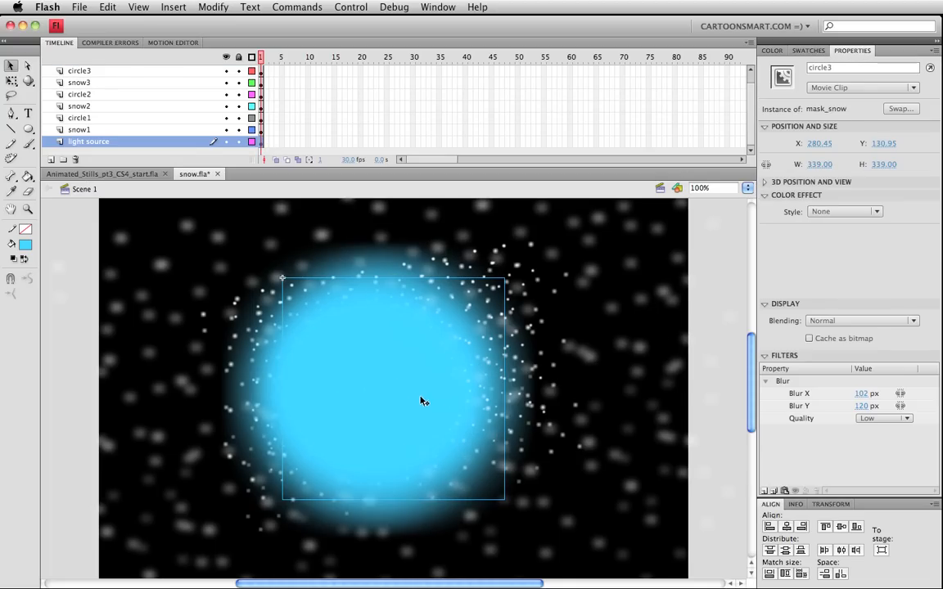
pyautogui.hotkey('shift', 'Right')
pyautogui.hotkey('shift', 'Right')
pyautogui.hotkey('shift', 'Right')
pyautogui.hotkey('shift', 'Right')
pyautogui.hotkey('shift', 'Right')
pyautogui.hotkey('shift', 'Right')
pyautogui.hotkey('shift', 'Right')
pyautogui.hotkey('shift', 'Right')
pyautogui.hotkey('shift', 'Right')
pyautogui.hotkey('shift', 'Right')
pyautogui.hotkey('shift', 'Right')
pyautogui.hotkey('shift', 'Right')
pyautogui.hotkey('shift', 'Right')
pyautogui.hotkey('shift', 'Right')
pyautogui.hotkey('shift', 'Right')
pyautogui.hotkey('shift', 'Right')
pyautogui.hotkey('shift', 'Right')
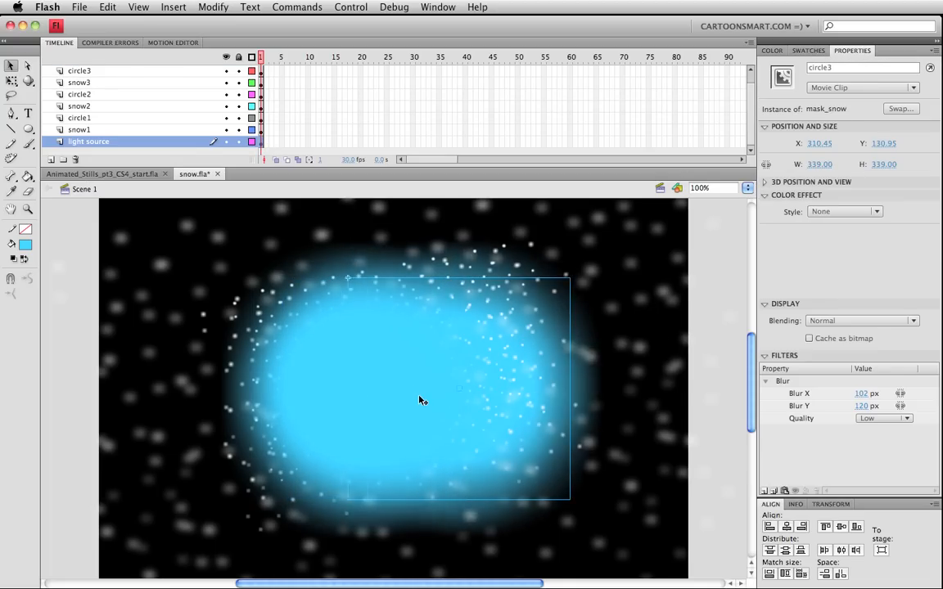
# Step: Apply a 100% white Tint color effect to the copied circle clip
pyautogui.click(843, 211)
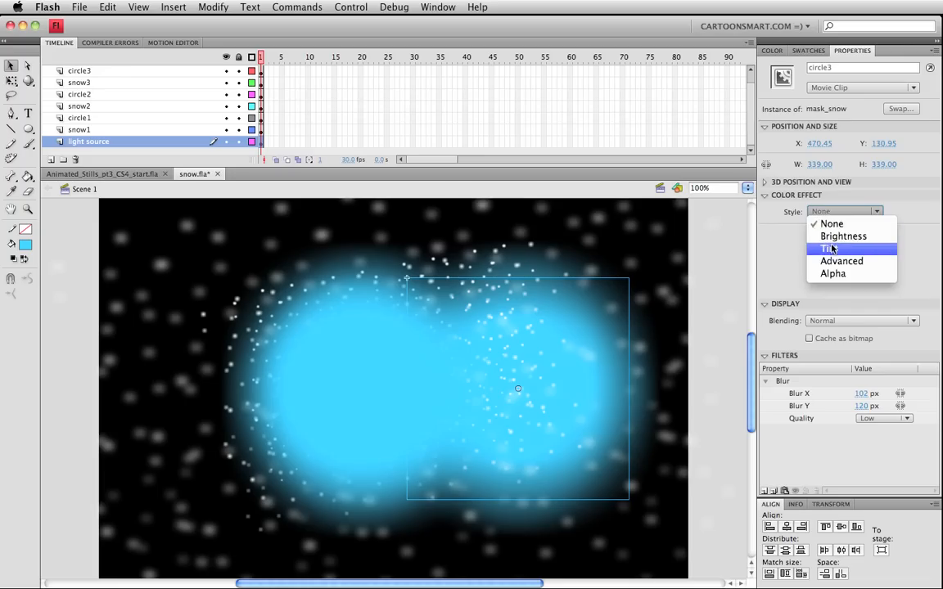
pyautogui.click(827, 240)
pyautogui.click(900, 212)
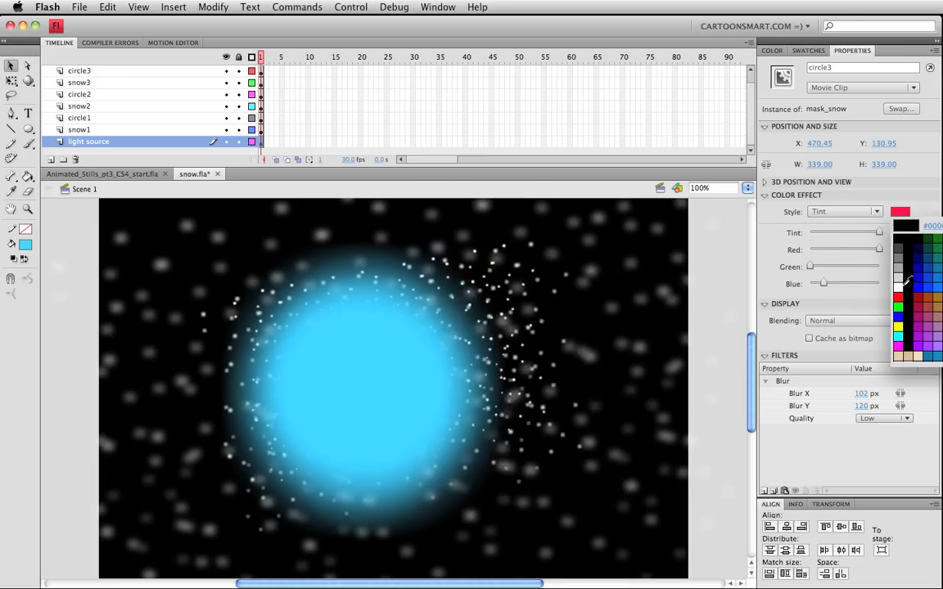
pyautogui.click(905, 280)
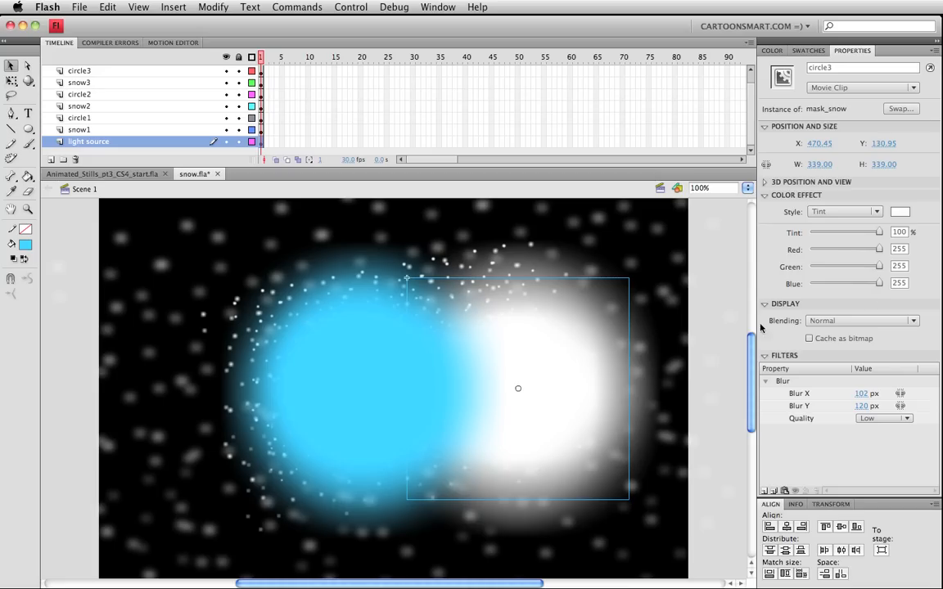
# Step: Scale the white circle about its center down to about 171 px wide and high
pyautogui.click(709, 356)
pyautogui.click(528, 449)
pyautogui.press('q')
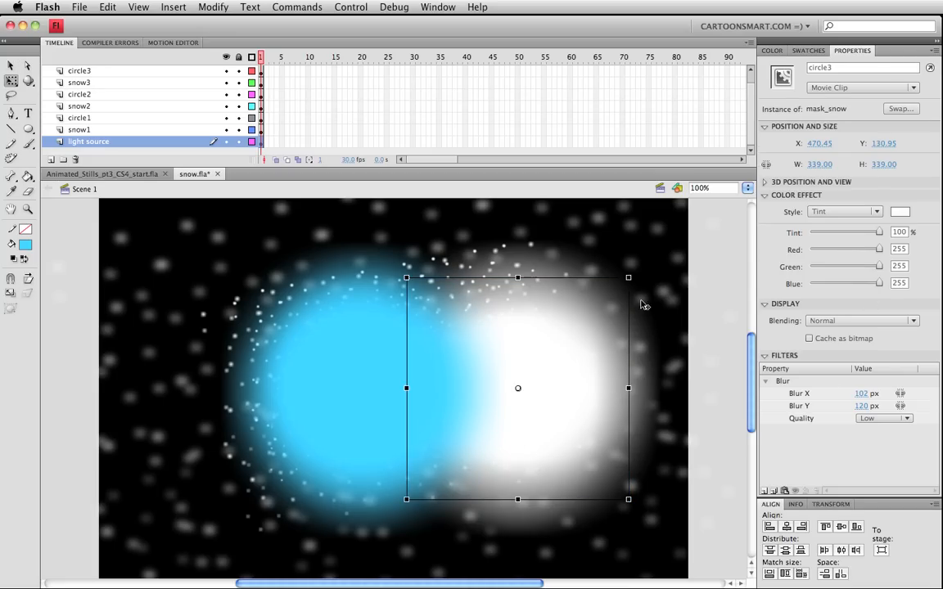
pyautogui.moveTo(631, 275); pyautogui.dragTo(570, 333)
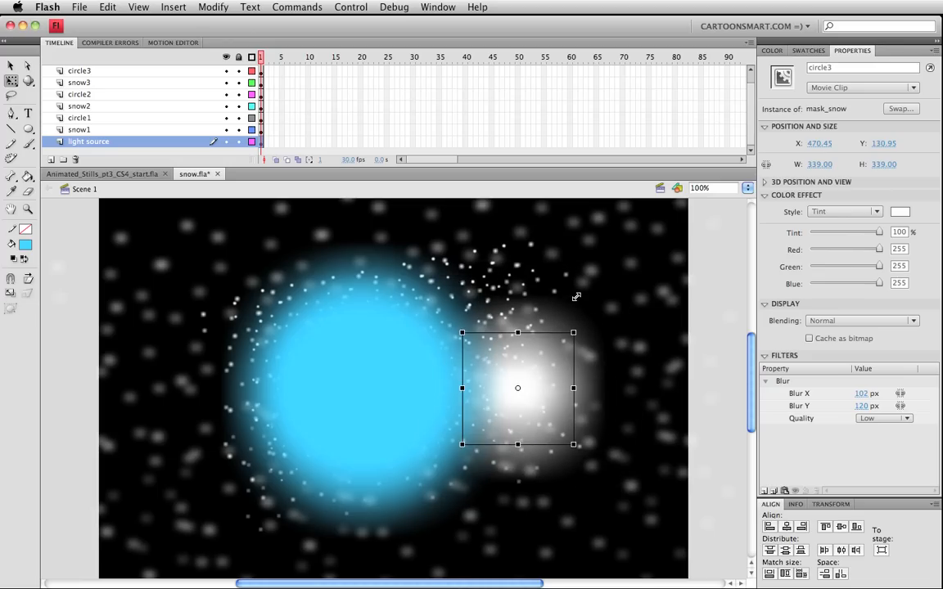
# Step: Nudge the white circle behind the blue circle, to X 284.50 and Y 235.00
pyautogui.press('v')
pyautogui.hotkey('shift', 'Left')
pyautogui.hotkey('shift', 'Left')
pyautogui.hotkey('shift', 'Left')
pyautogui.hotkey('shift', 'Left')
pyautogui.hotkey('shift', 'Left')
pyautogui.hotkey('shift', 'Left')
pyautogui.hotkey('shift', 'Left')
pyautogui.hotkey('shift', 'Left')
pyautogui.hotkey('shift', 'Left')
pyautogui.hotkey('shift', 'Left')
pyautogui.hotkey('shift', 'Left')
pyautogui.hotkey('shift', 'Left')
pyautogui.hotkey('shift', 'Left')
pyautogui.hotkey('shift', 'Left')
pyautogui.hotkey('shift', 'Left')
pyautogui.hotkey('shift', 'Left')
pyautogui.hotkey('shift', 'Left')
pyautogui.hotkey('shift', 'Left')
pyautogui.hotkey('shift', 'Left')
pyautogui.hotkey('shift', 'Left')
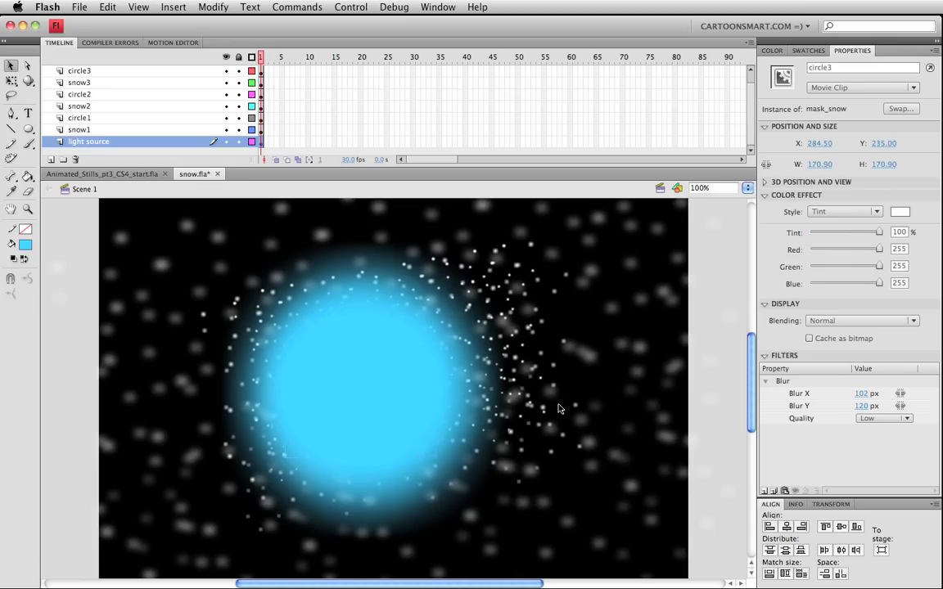
# Step: Test the movie to check the white light behind the falling snow, close the preview and deselect the clip
pyautogui.press('super+Return')
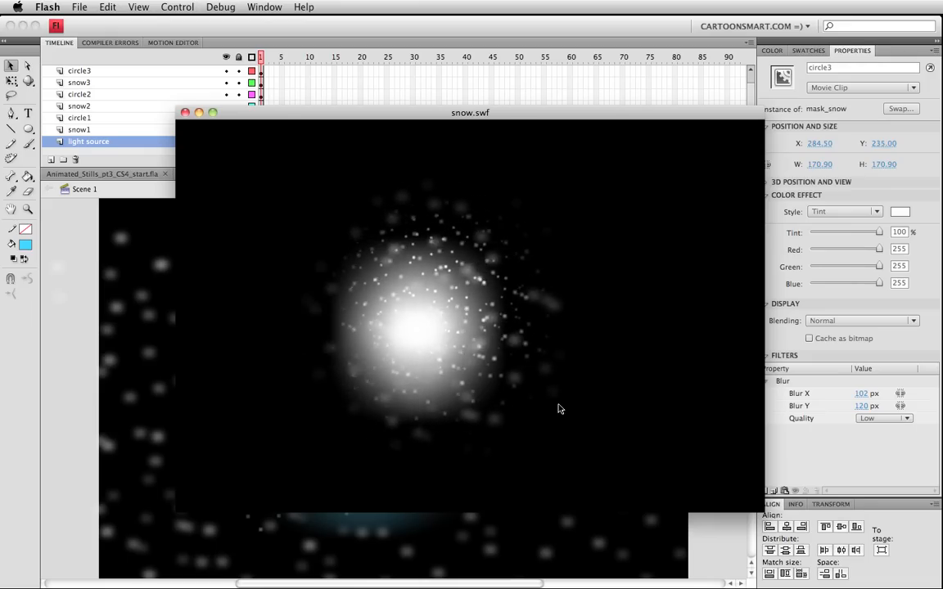
pyautogui.press('super+w')
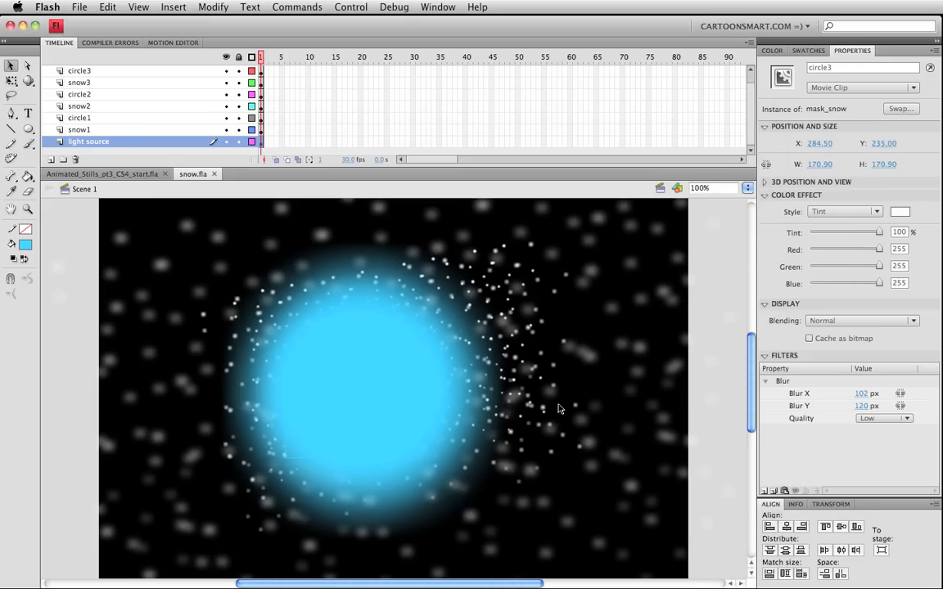
pyautogui.click(68, 225)
# Step: Start a movie export in QuickTime format to the examples folder as snow_test.mov
pyautogui.click(75, 7)
pyautogui.moveTo(125, 213)
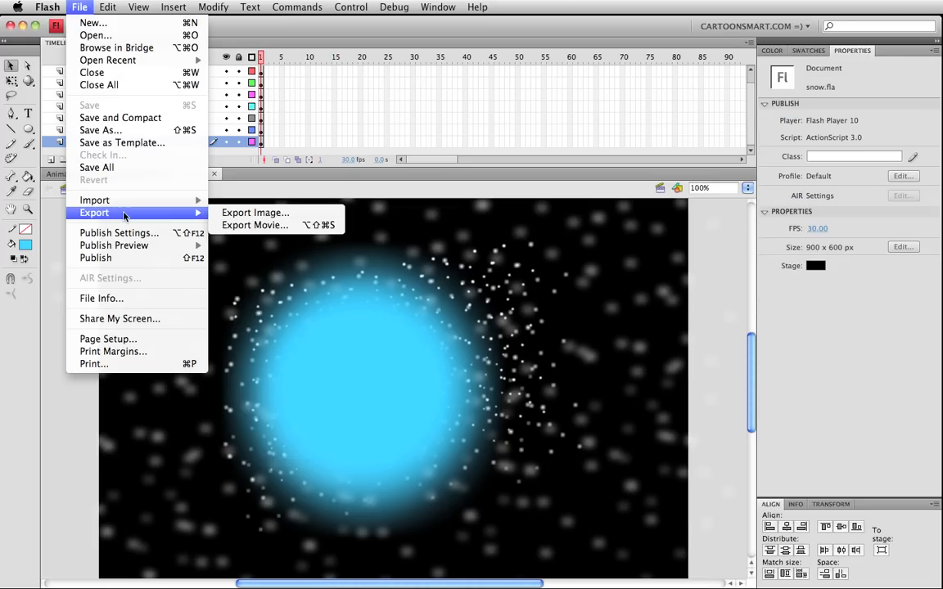
pyautogui.click(252, 226)
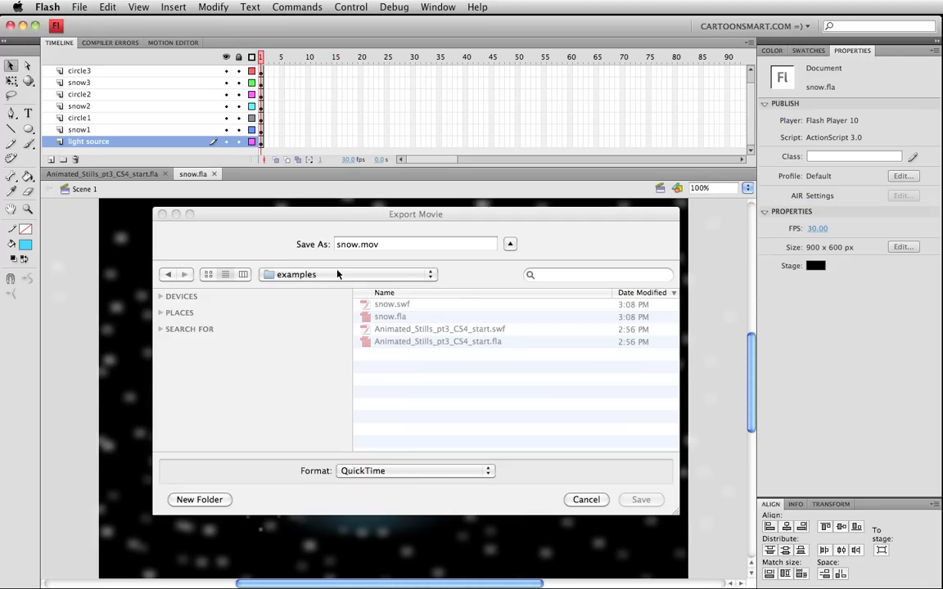
pyautogui.click(370, 472)
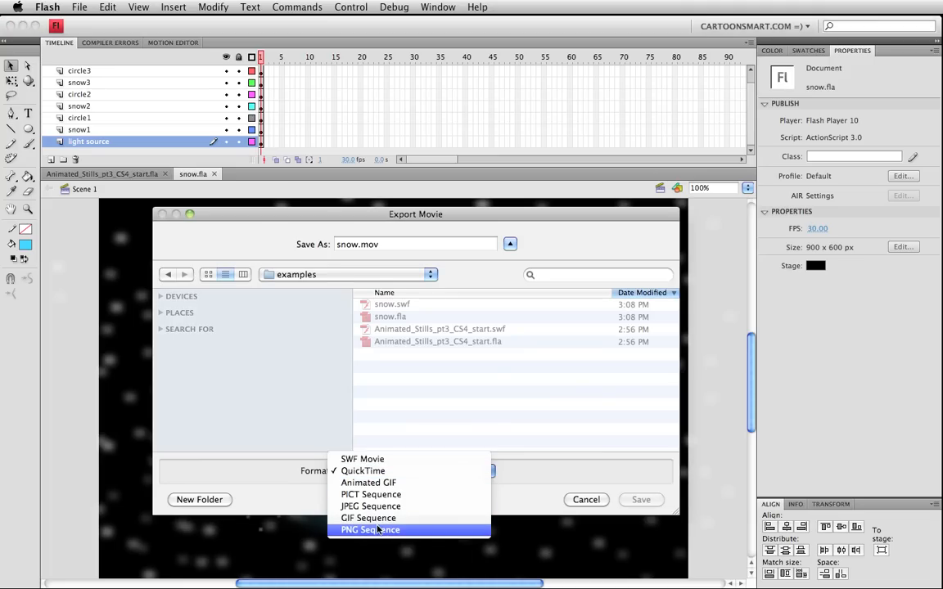
pyautogui.click(412, 473)
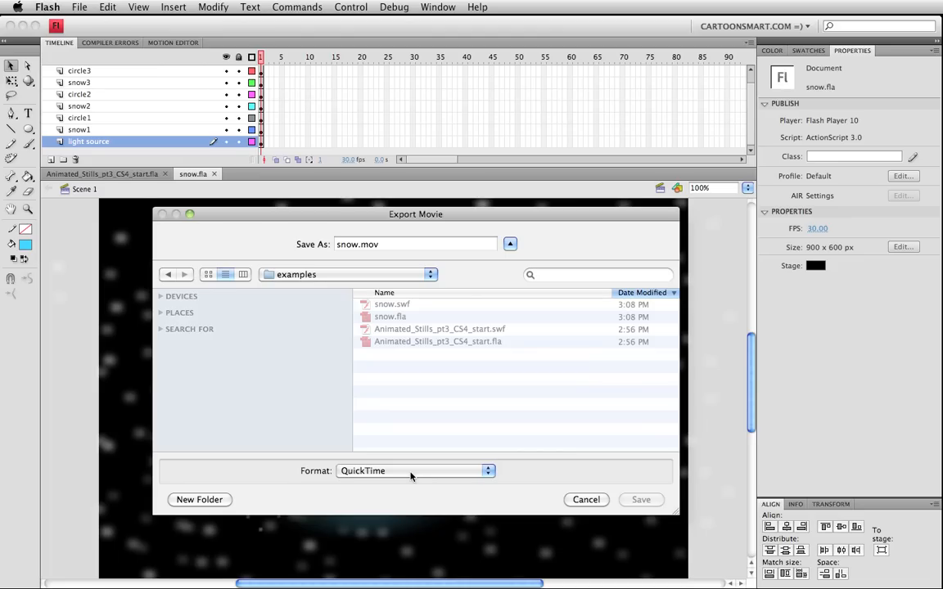
pyautogui.click(360, 244)
pyautogui.write('_test')
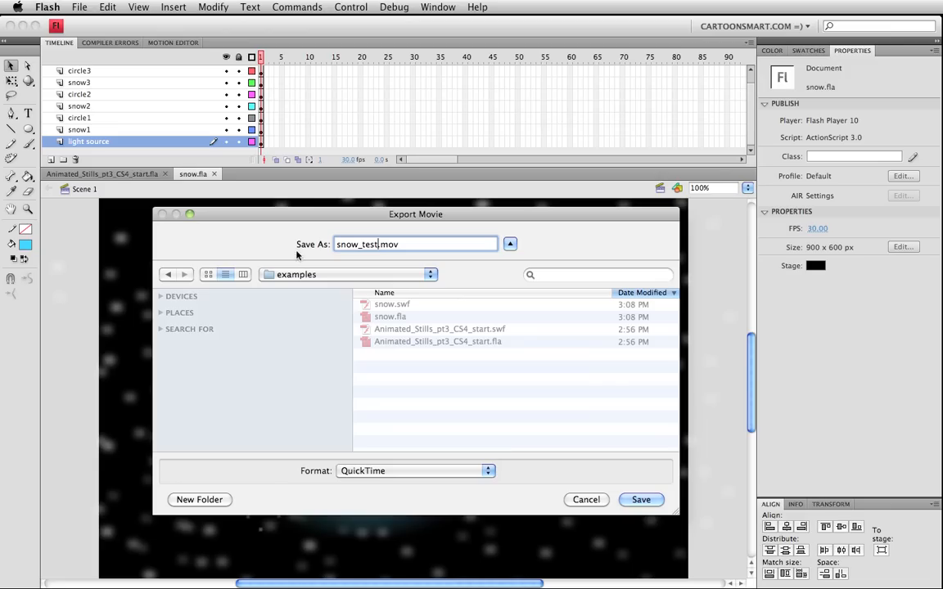
pyautogui.click(638, 500)
# Step: Run the QuickTime export at 900 x 600 pixels, stopping after an elapsed time of 30 with temp data stored in memory
pyautogui.moveTo(677, 382); pyautogui.dragTo(304, 218)
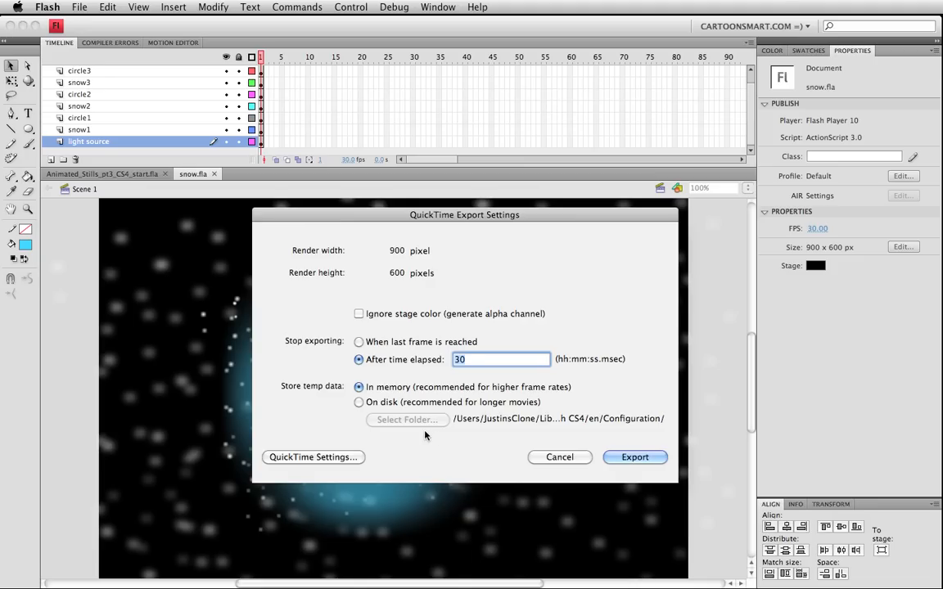
pyautogui.click(634, 457)
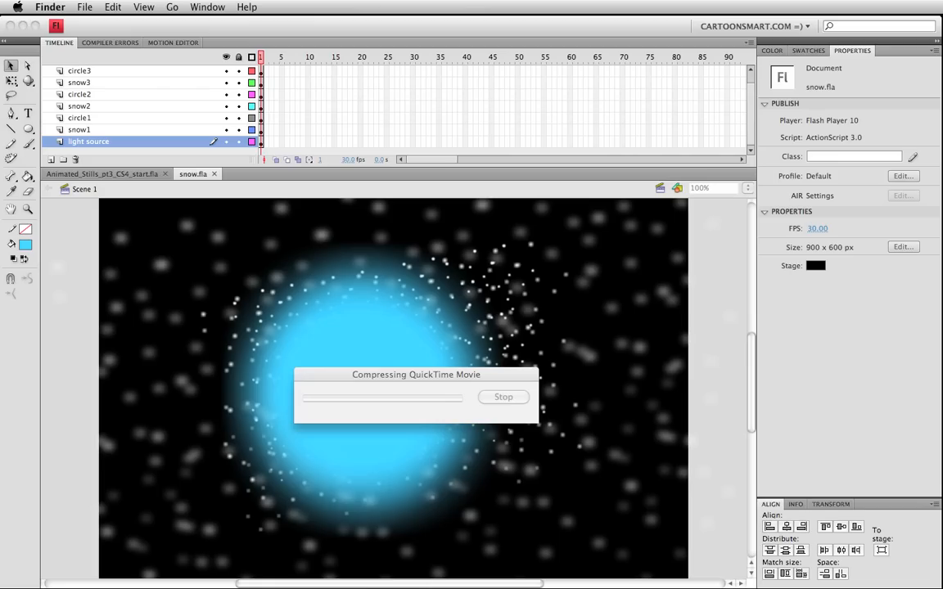
pyautogui.click(487, 376)
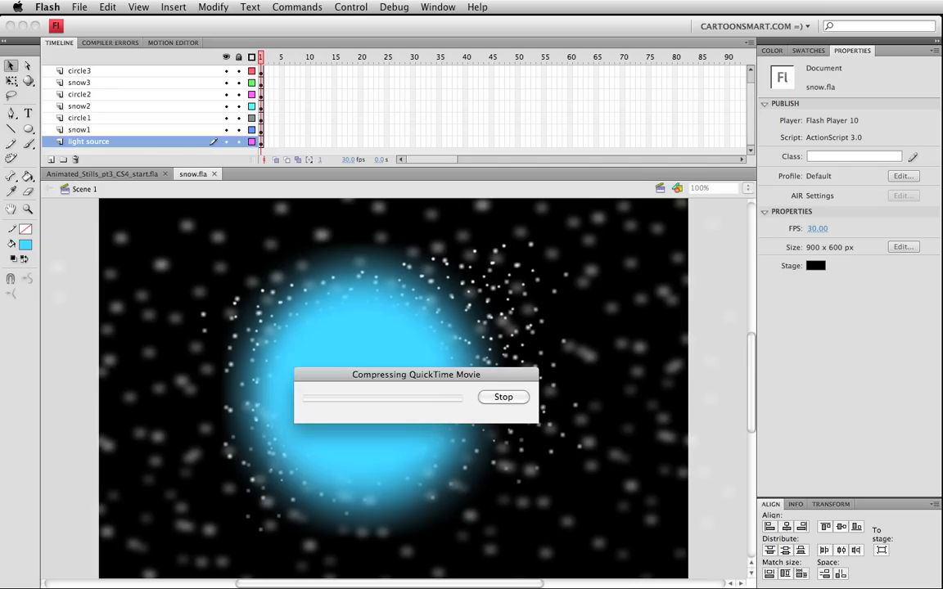
pyautogui.press('Return')
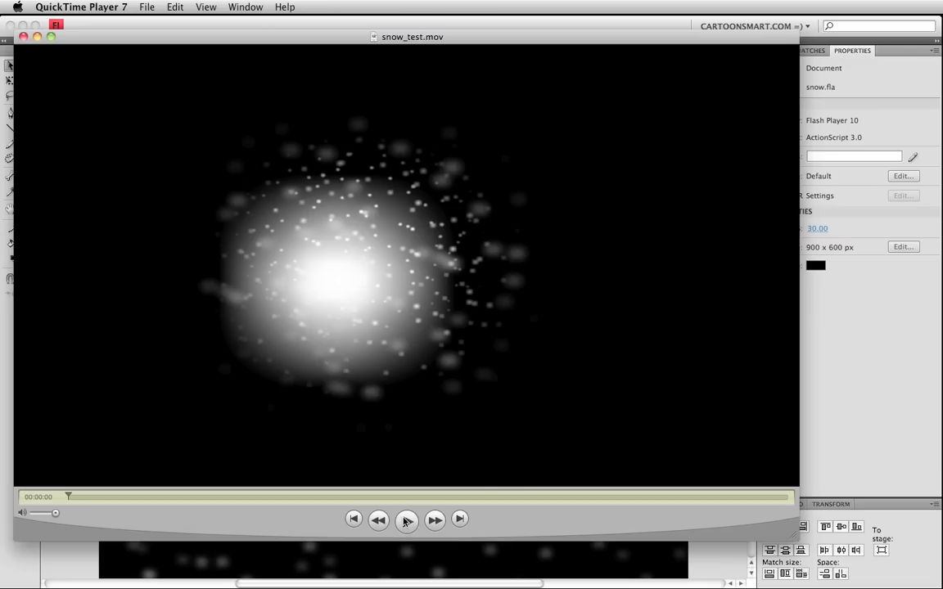
# Step: Play the exported snow_test.mov in QuickTime Player to review the snow, and close the movie
pyautogui.click(401, 520)
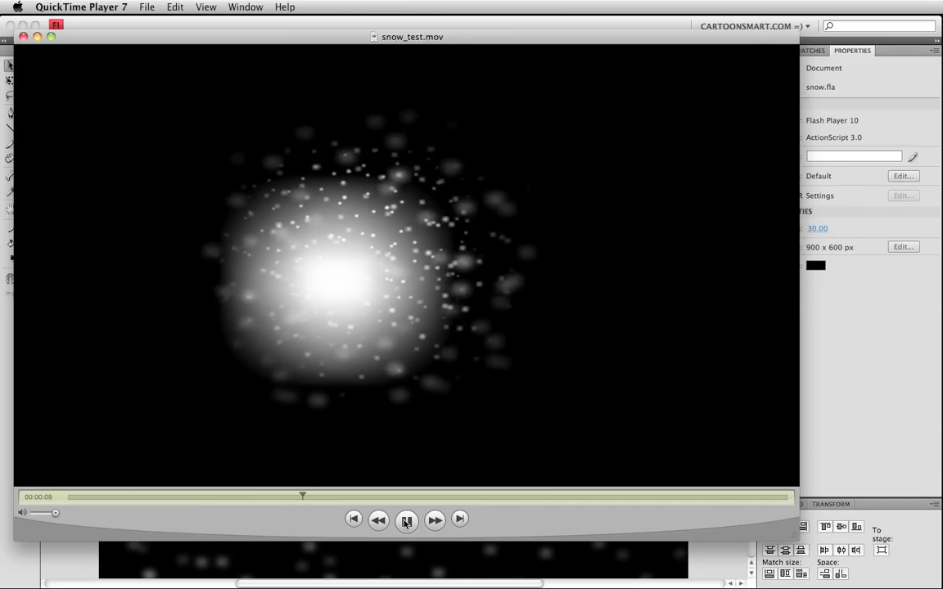
pyautogui.press('super+w')
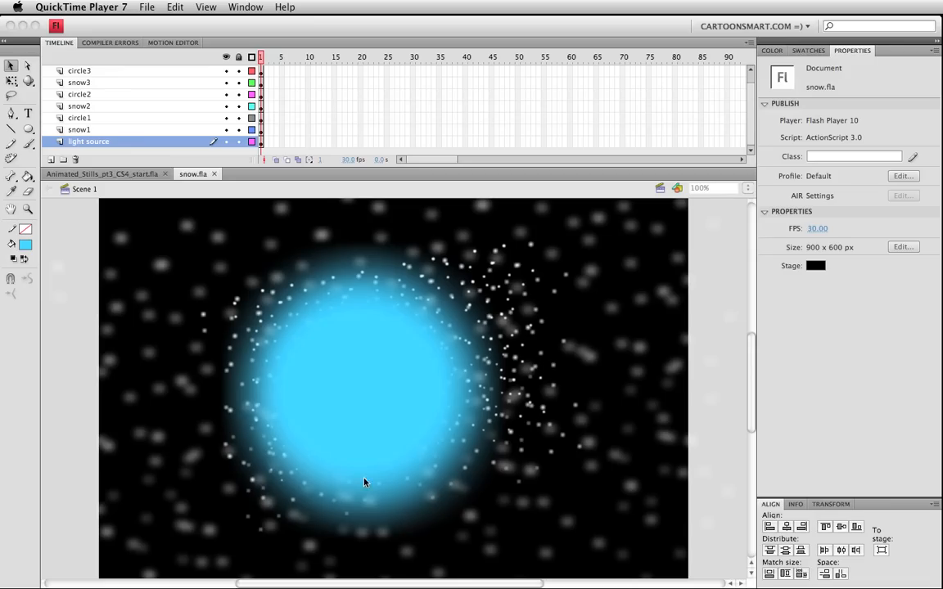
# Step: Switch to the Animated_Stills_pt3_CS4_start.fla document and close snow.fla
pyautogui.click(96, 174)
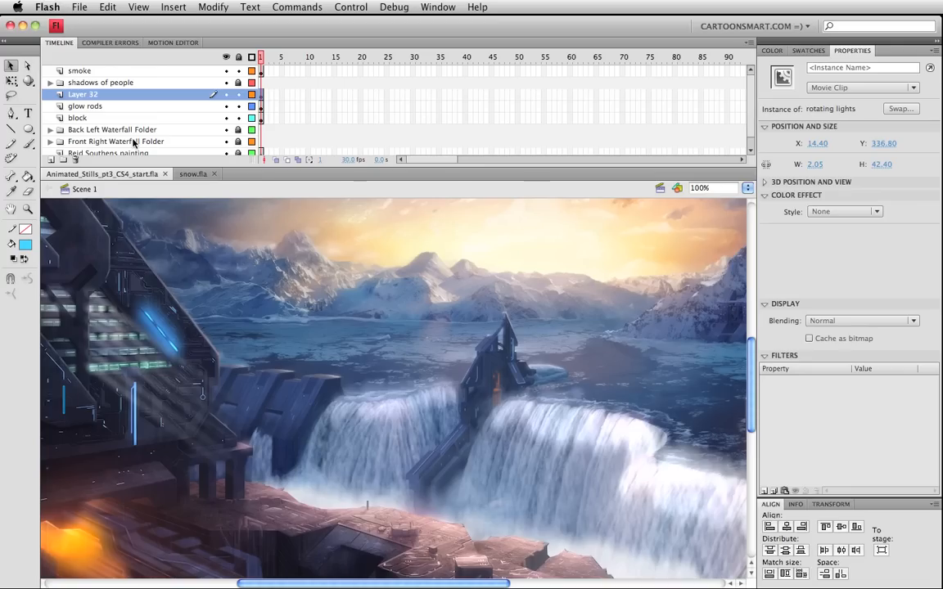
pyautogui.click(214, 173)
# Step: Rename Layer 32 in the waterfall scene as "rotating lights"
pyautogui.moveTo(316, 442); pyautogui.dragTo(358, 398)
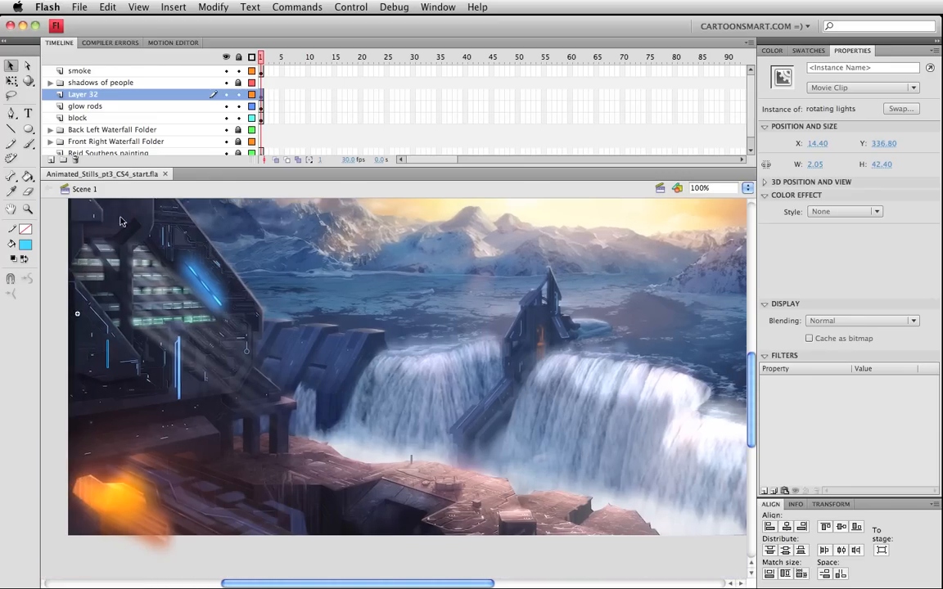
pyautogui.moveTo(307, 344); pyautogui.dragTo(340, 410)
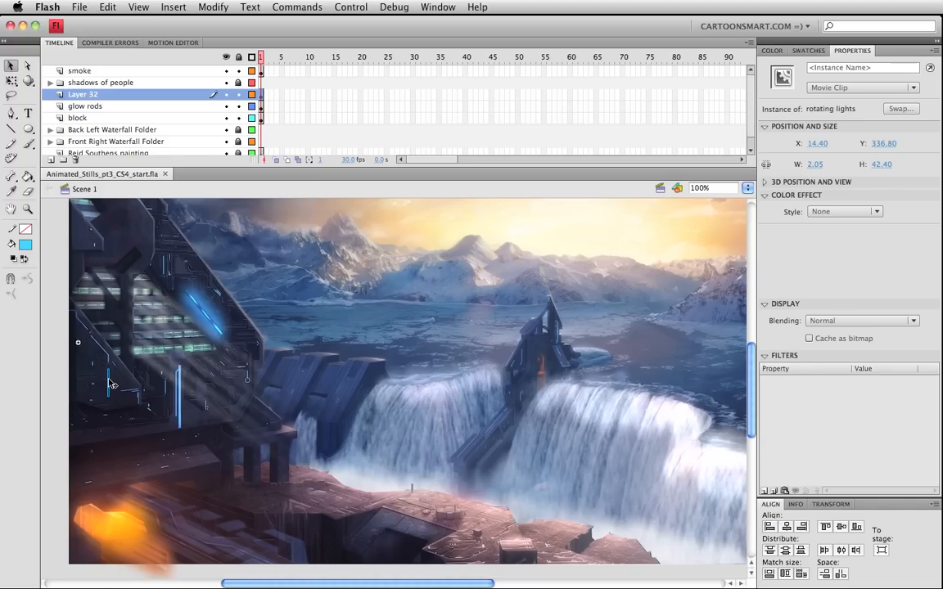
pyautogui.doubleClick(116, 95)
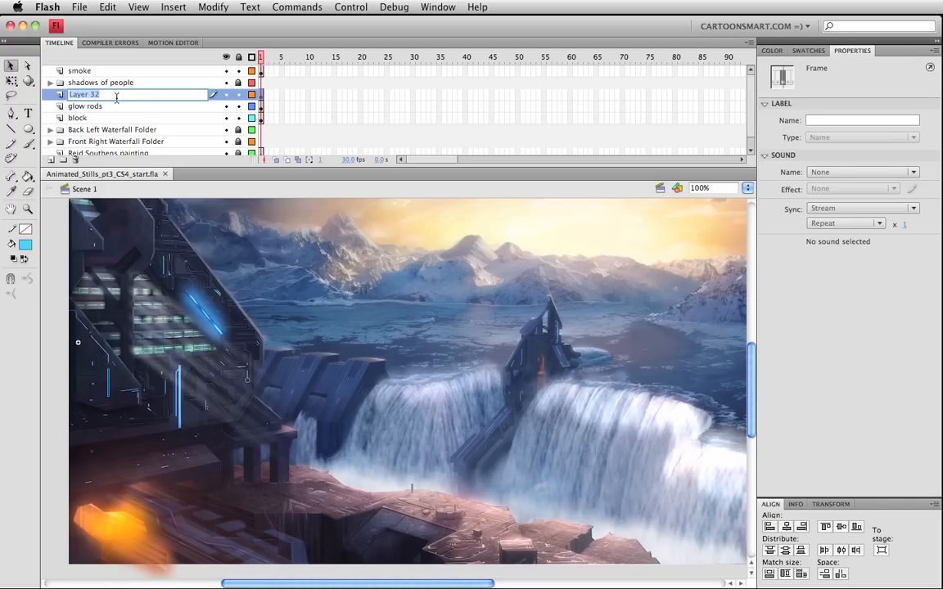
pyautogui.write('rotating lights')
pyautogui.press('Return')
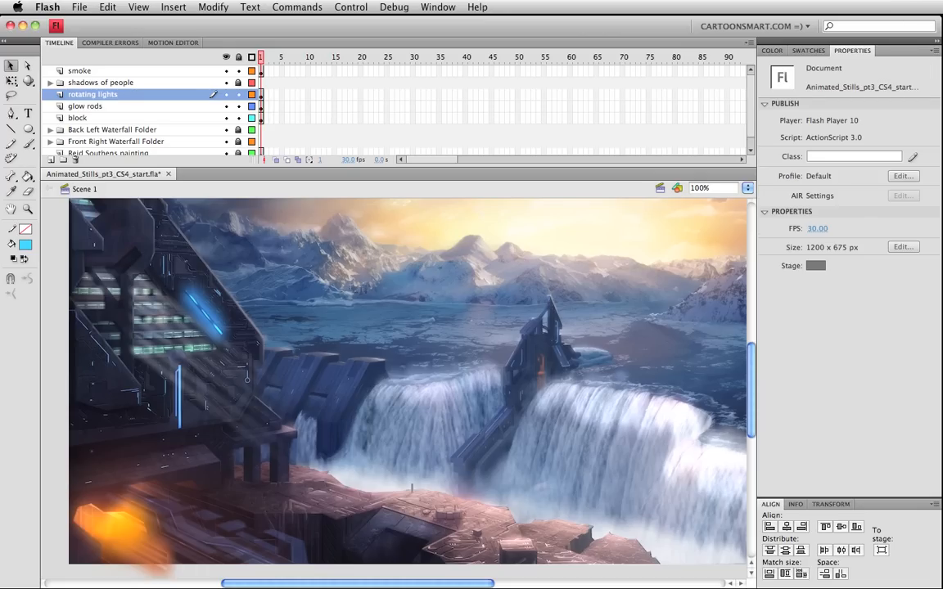
# Step: Open the rotating lights clip, scrub through its timeline to examine the light animations, and return to Scene 1
pyautogui.doubleClick(107, 386)
pyautogui.moveTo(260, 57); pyautogui.dragTo(43, 82)
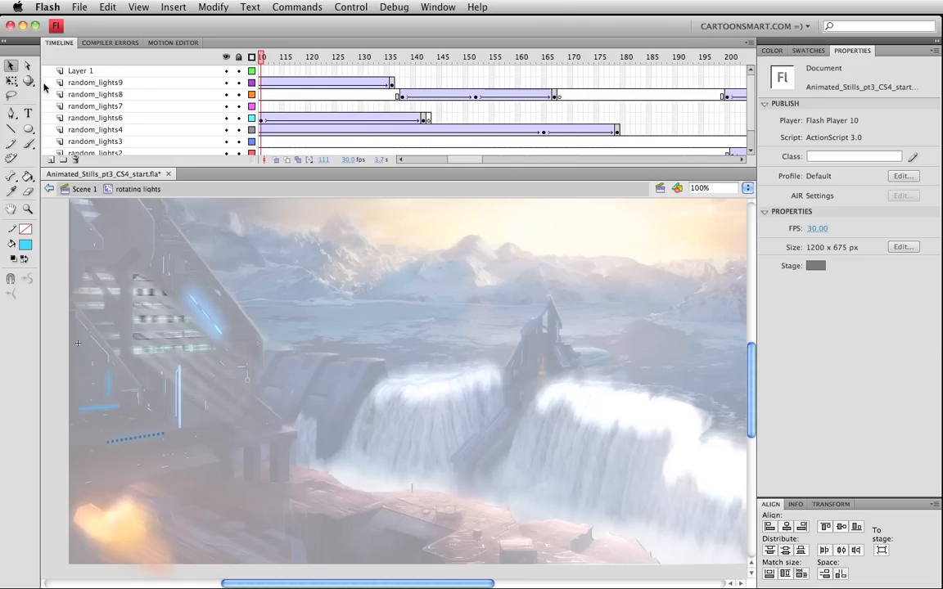
pyautogui.click(85, 190)
# Step: Select the orange smoke clip, test the movie to view the animated scene, and close the preview
pyautogui.click(126, 519)
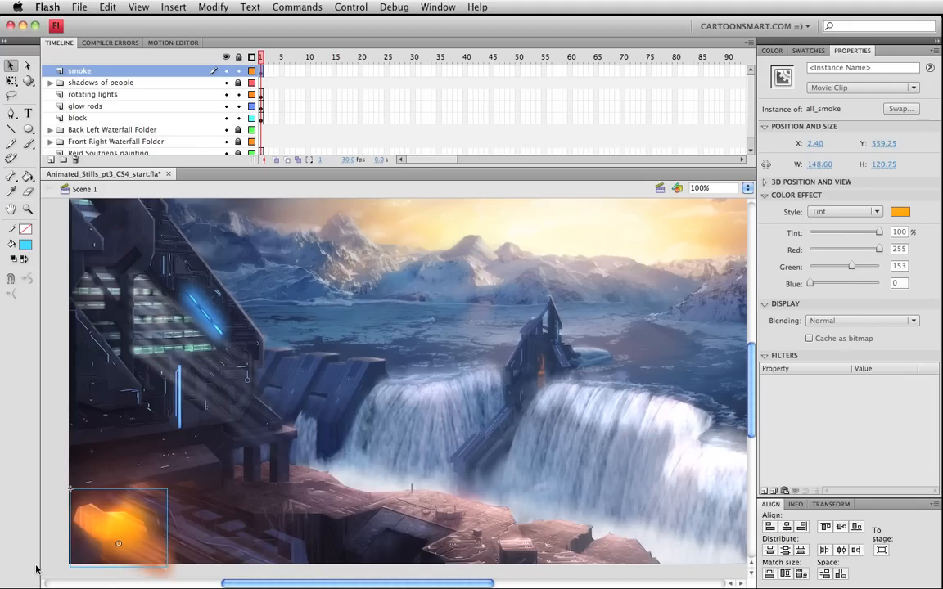
pyautogui.press('super+Return')
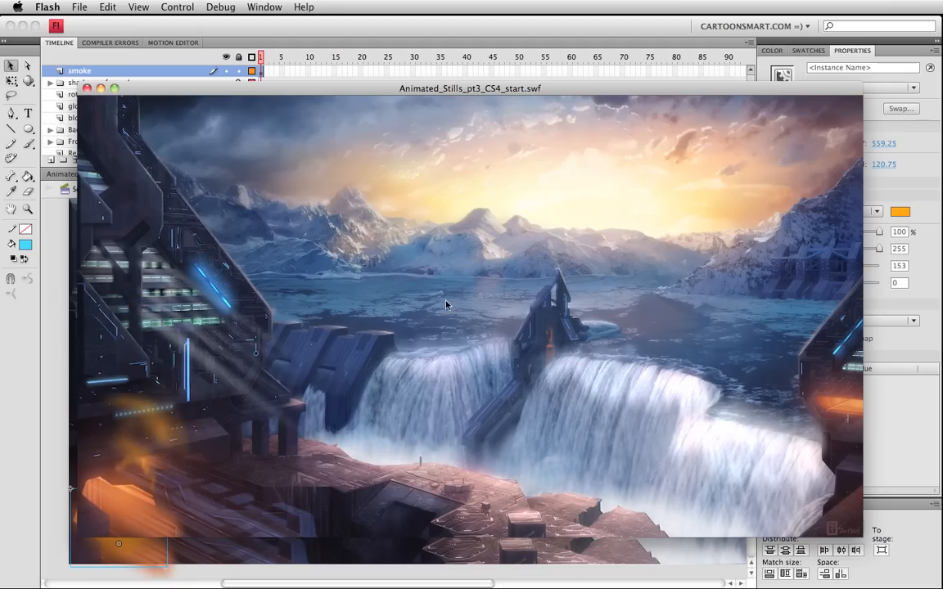
pyautogui.click(86, 88)
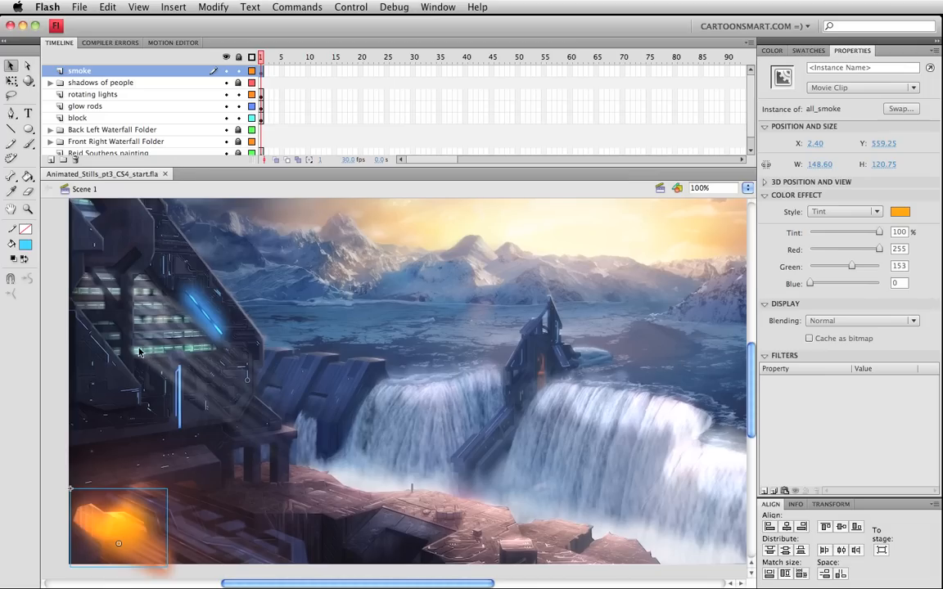
# Step: Add a new layer and move it directly above the background painting layer, beneath the Front Right Waterfall Folder
pyautogui.moveTo(299, 252); pyautogui.dragTo(262, 311)
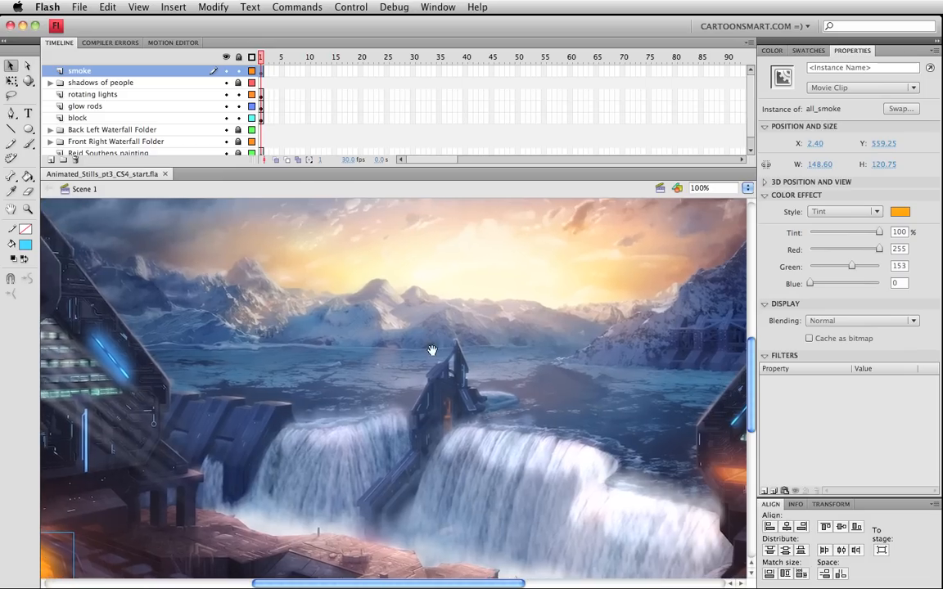
pyautogui.click(70, 71)
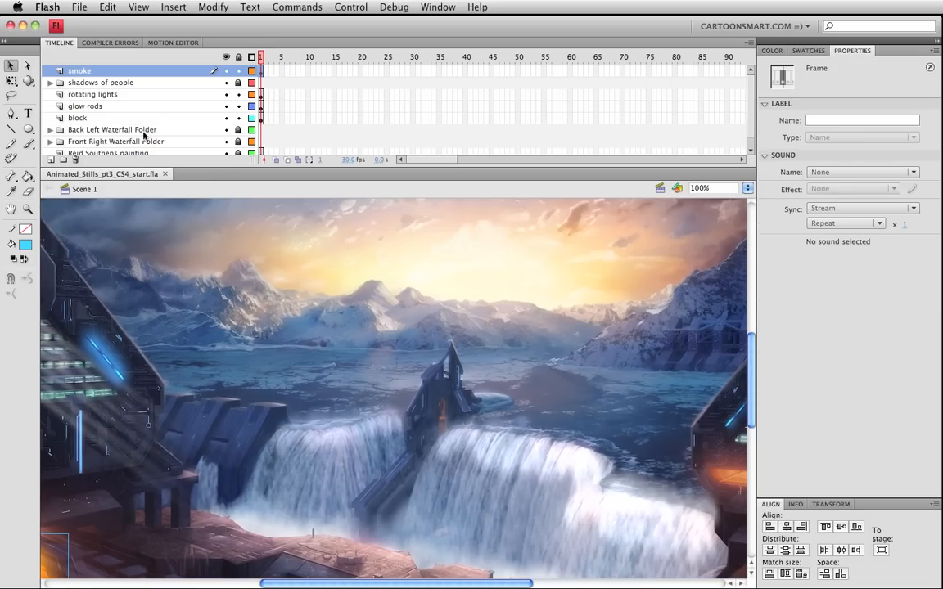
pyautogui.scroll(-1, 225, 129)
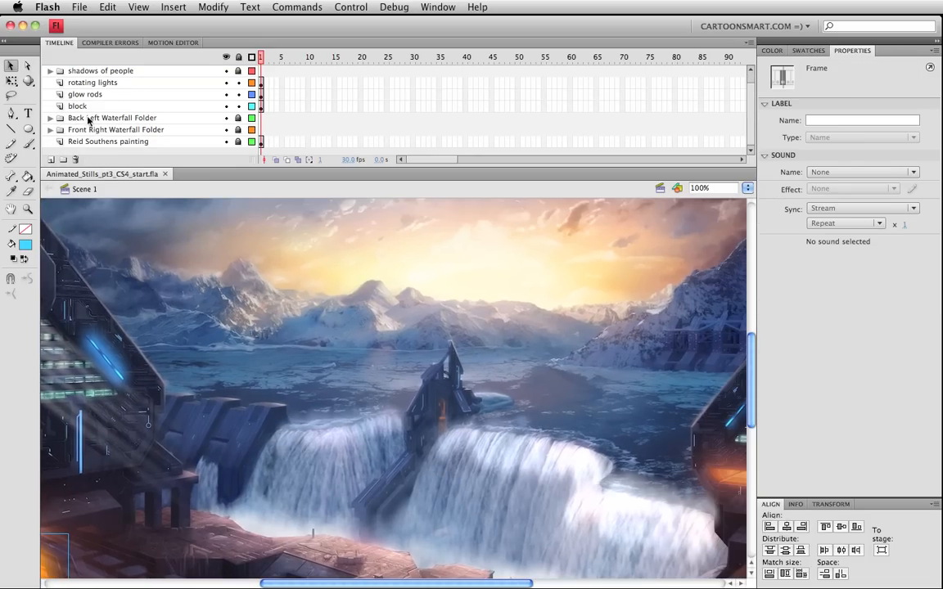
pyautogui.scroll(1, 70, 118)
pyautogui.click(51, 159)
pyautogui.moveTo(70, 68)
pyautogui.mouseDown()
pyautogui.moveTo(81, 159)
pyautogui.moveTo(85, 123)
pyautogui.moveTo(84, 138)
pyautogui.mouseUp()
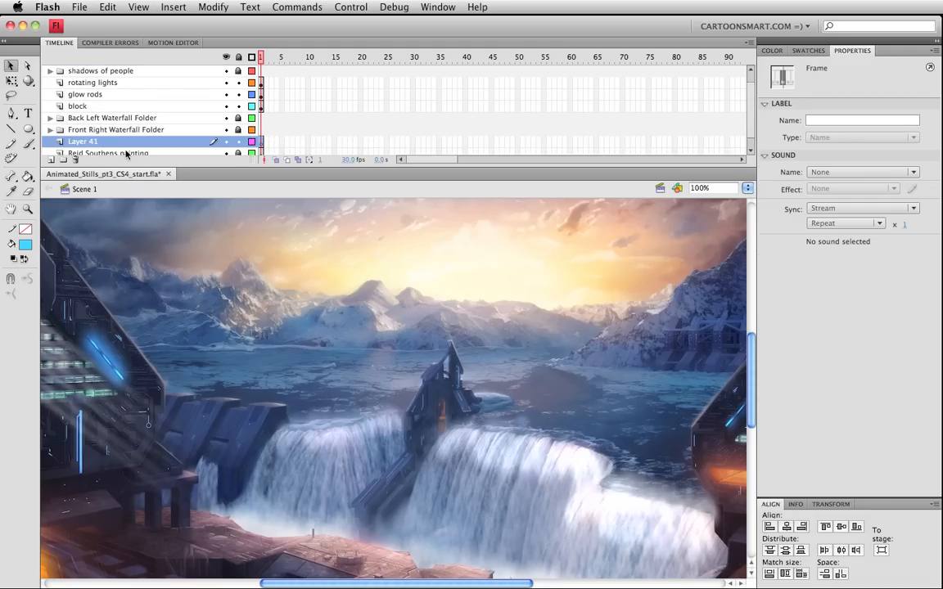
# Step: Rename the new layer above the background painting as "sun"
pyautogui.scroll(-1, 146, 142)
pyautogui.doubleClick(77, 130)
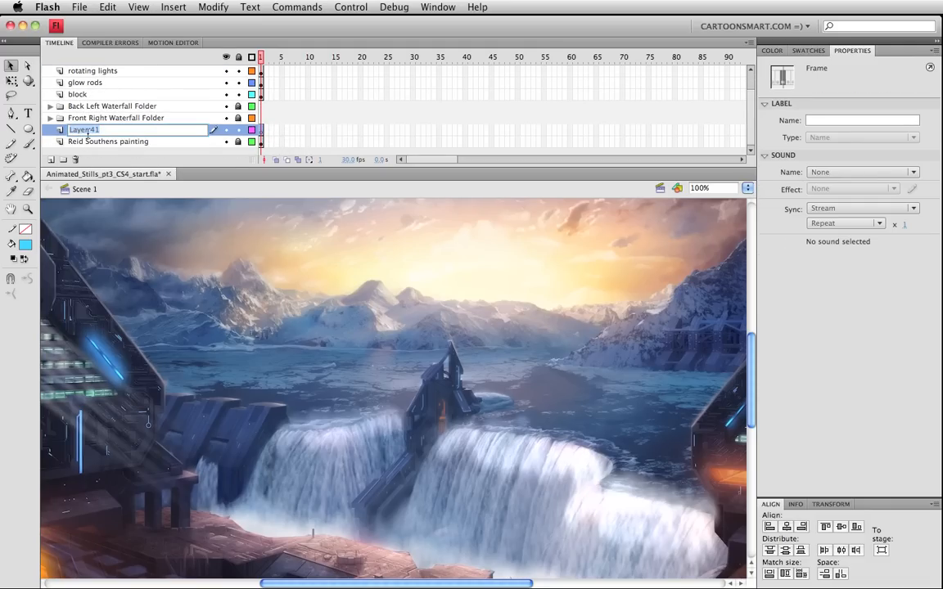
pyautogui.write('sun')
pyautogui.press('Return')
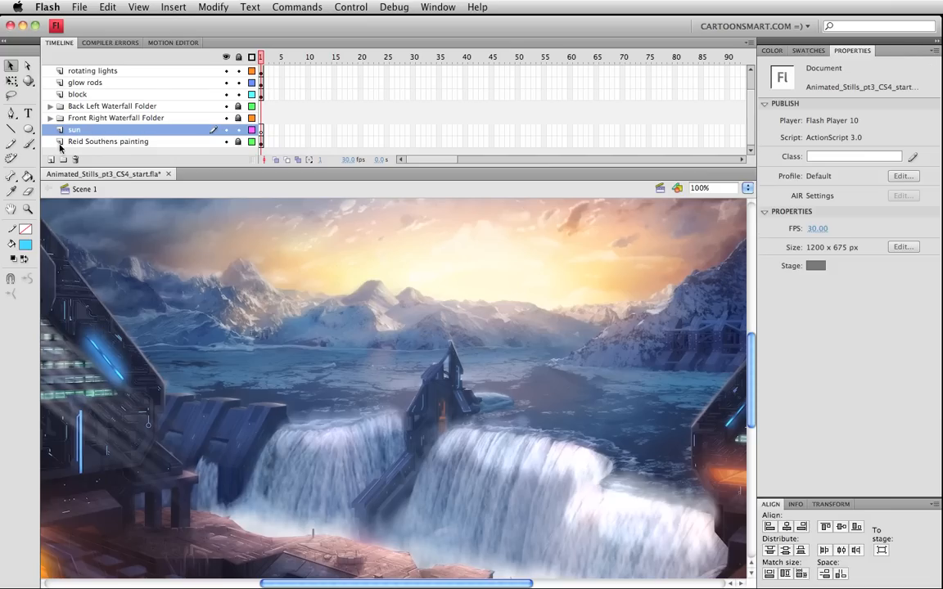
# Step: Draw a white circle without stroke, about 93 px wide, in the bright sky above the mountains and select it
pyautogui.click(28, 129)
pyautogui.click(25, 244)
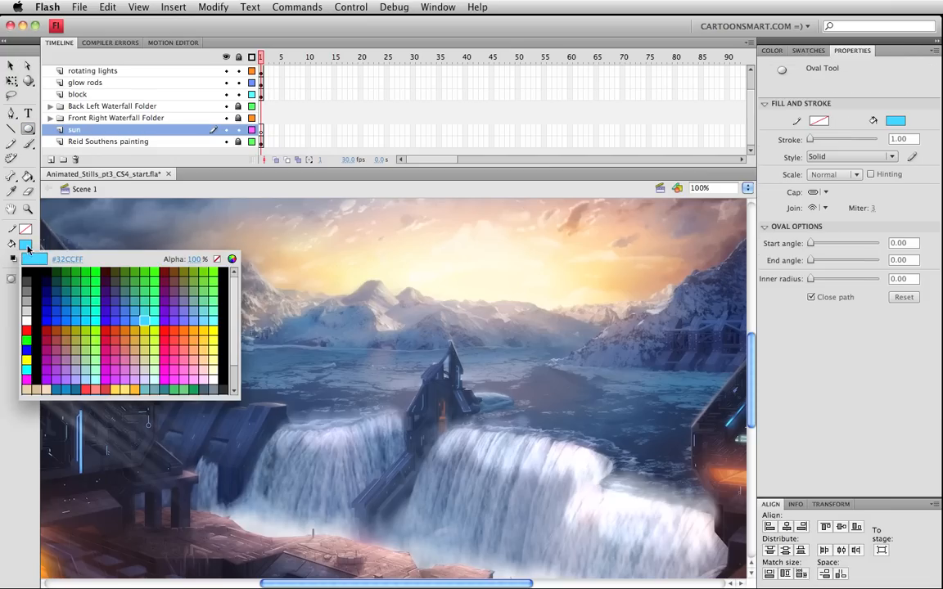
pyautogui.click(27, 320)
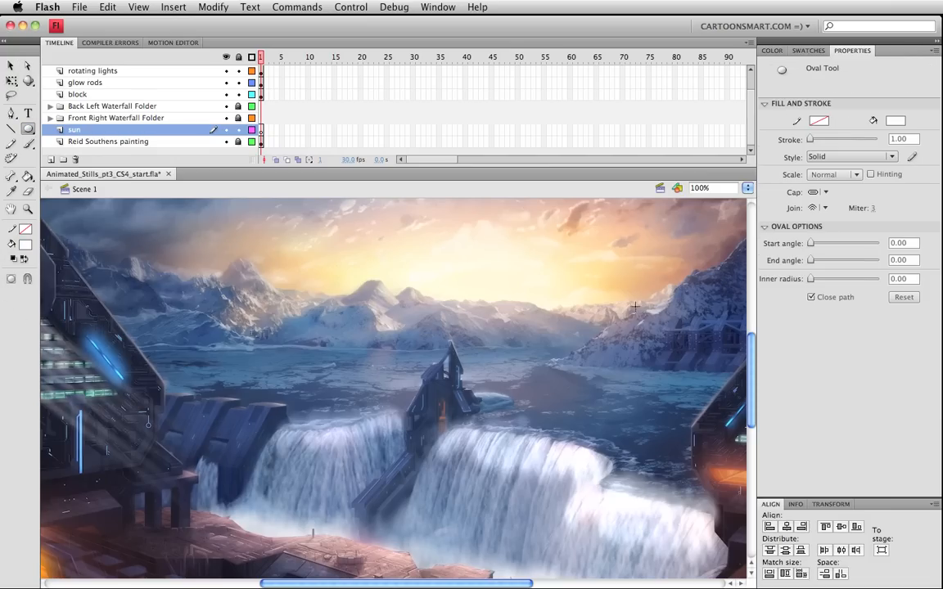
pyautogui.moveTo(523, 248)
pyautogui.mouseDown()
pyautogui.moveTo(572, 307)
pyautogui.moveTo(501, 280)
pyautogui.mouseUp()
pyautogui.press('v')
pyautogui.click(561, 284)
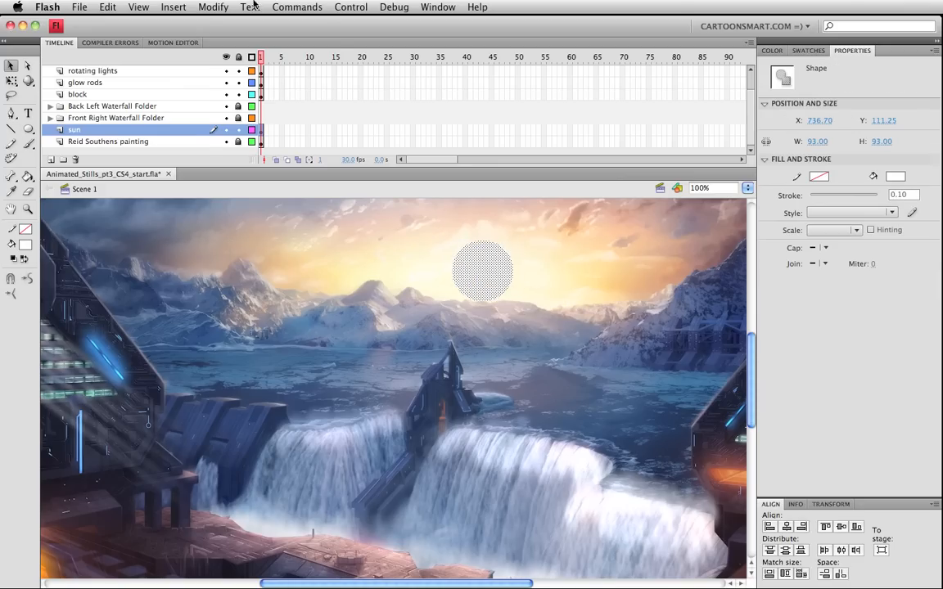
# Step: Convert the white circle to a movie clip symbol named "sun"
pyautogui.click(213, 6)
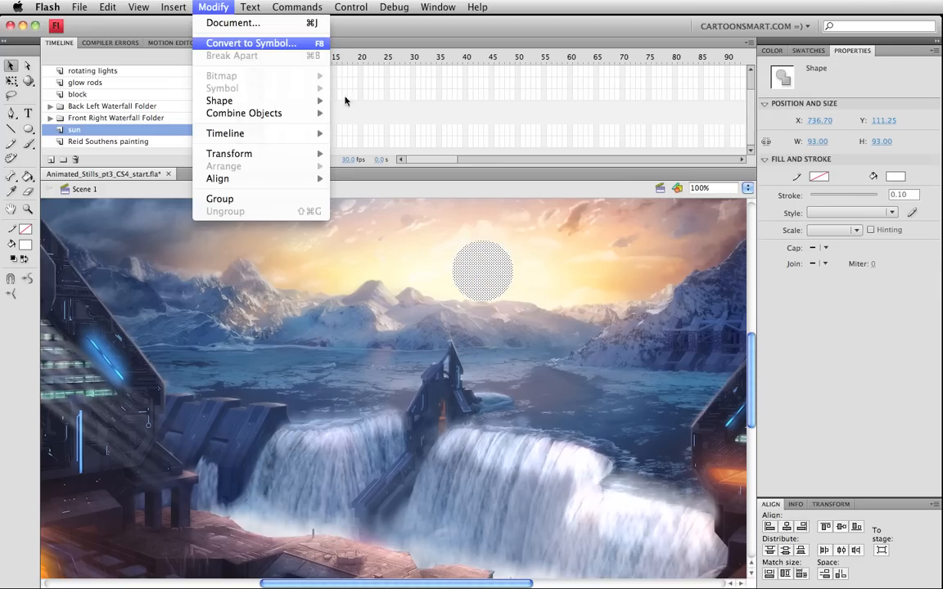
pyautogui.click(238, 43)
pyautogui.write('w')
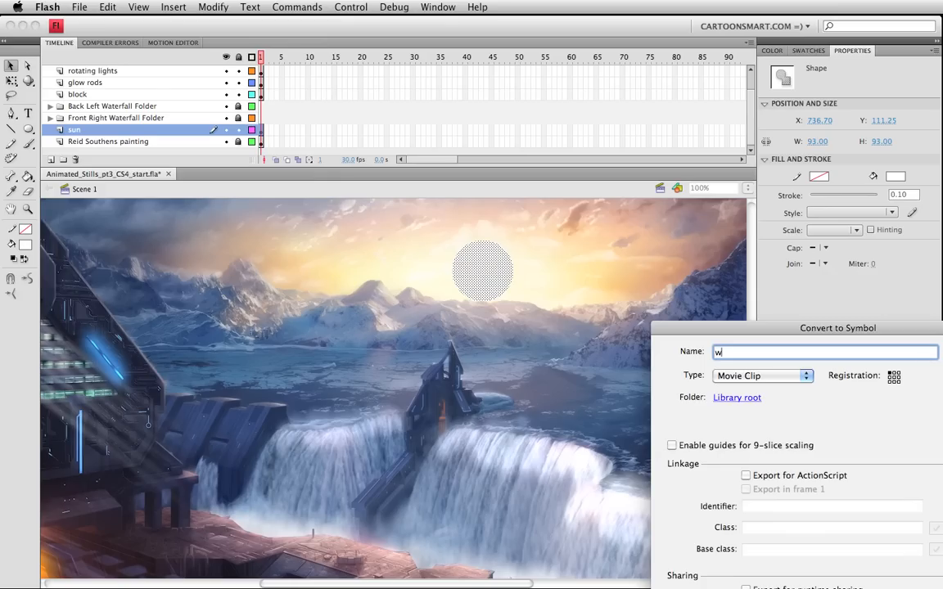
pyautogui.write('sun')
pyautogui.press('Return')
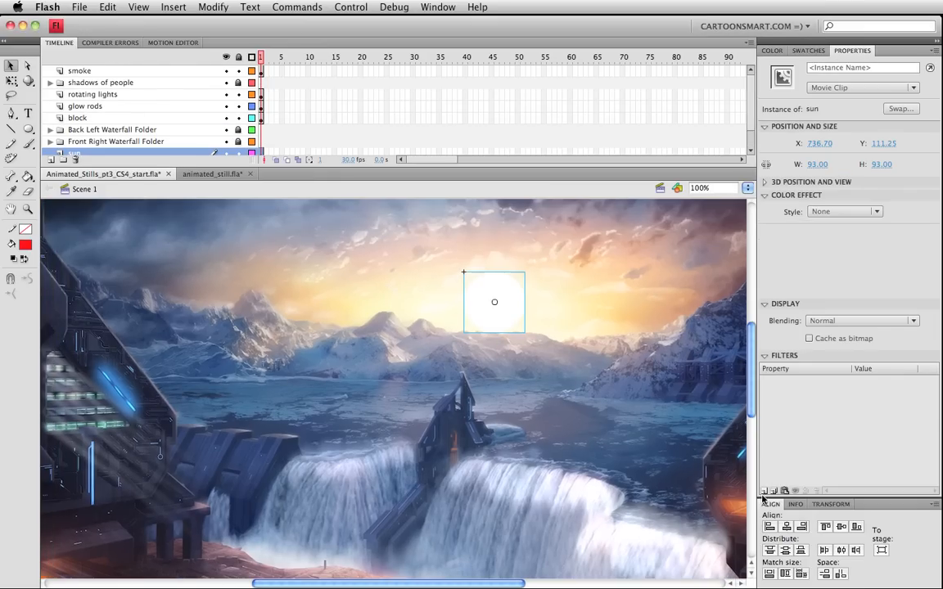
# Step: Add a Glow filter to the sun clip and set its color to white
pyautogui.click(765, 491)
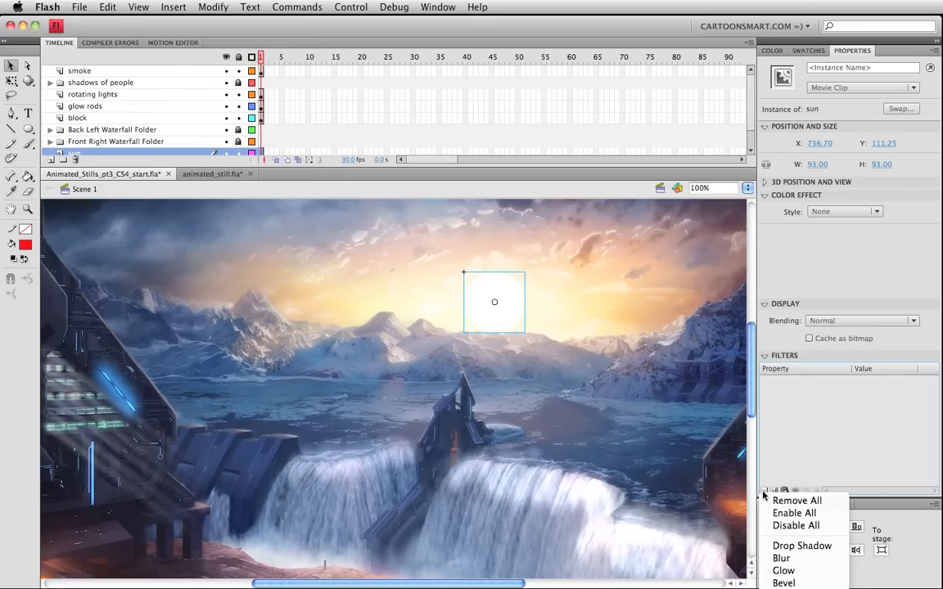
pyautogui.click(798, 571)
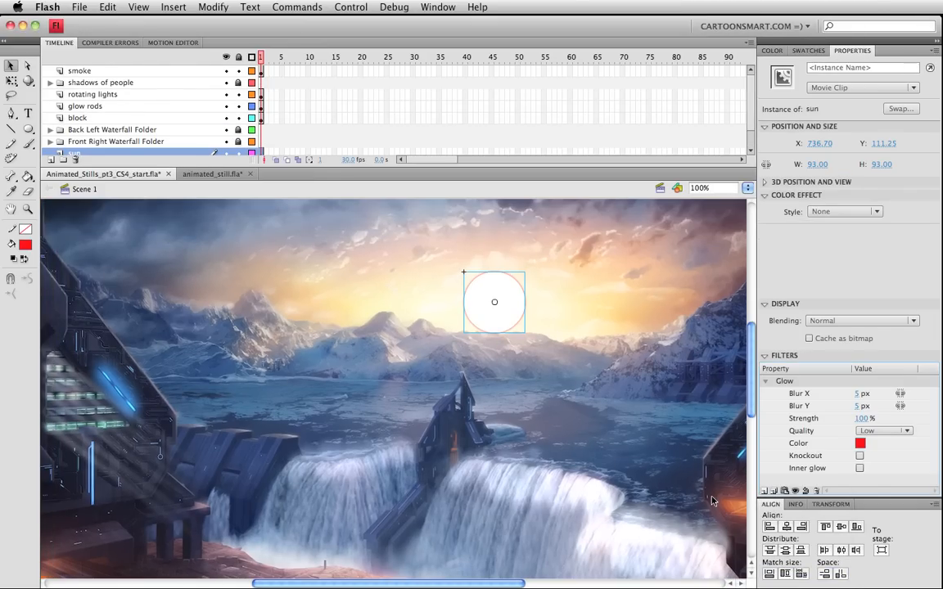
pyautogui.click(860, 443)
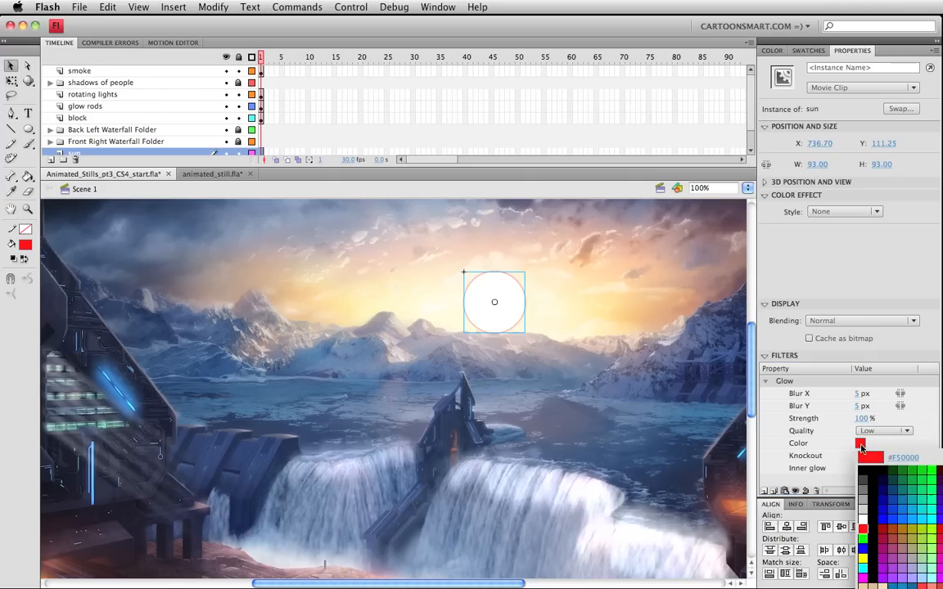
pyautogui.click(863, 518)
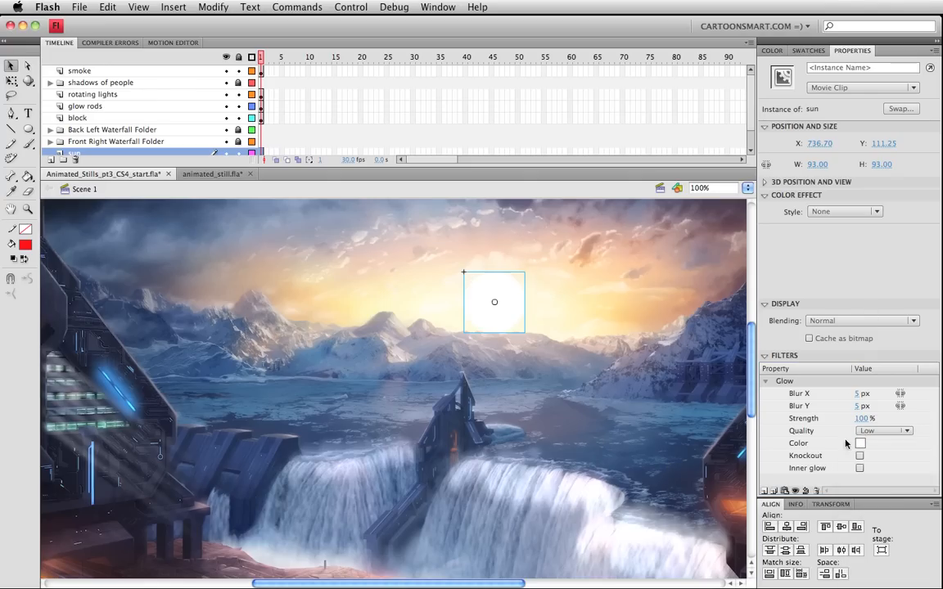
# Step: Set the sun's glow to Blur X 51 px, Blur Y 118 px, strength 278% and High quality
pyautogui.moveTo(866, 420); pyautogui.dragTo(892, 420)
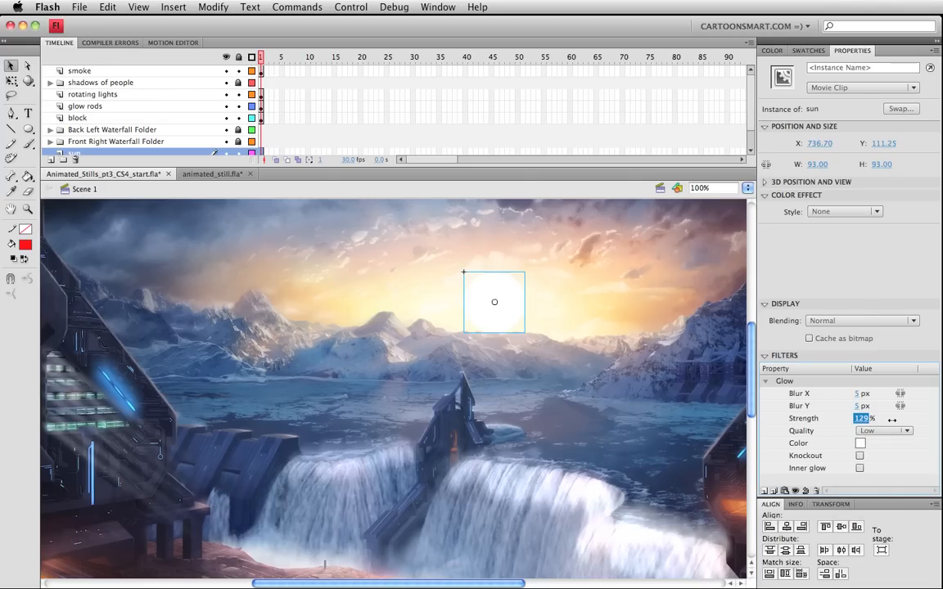
pyautogui.click(889, 431)
pyautogui.click(880, 467)
pyautogui.moveTo(857, 405); pyautogui.dragTo(889, 404)
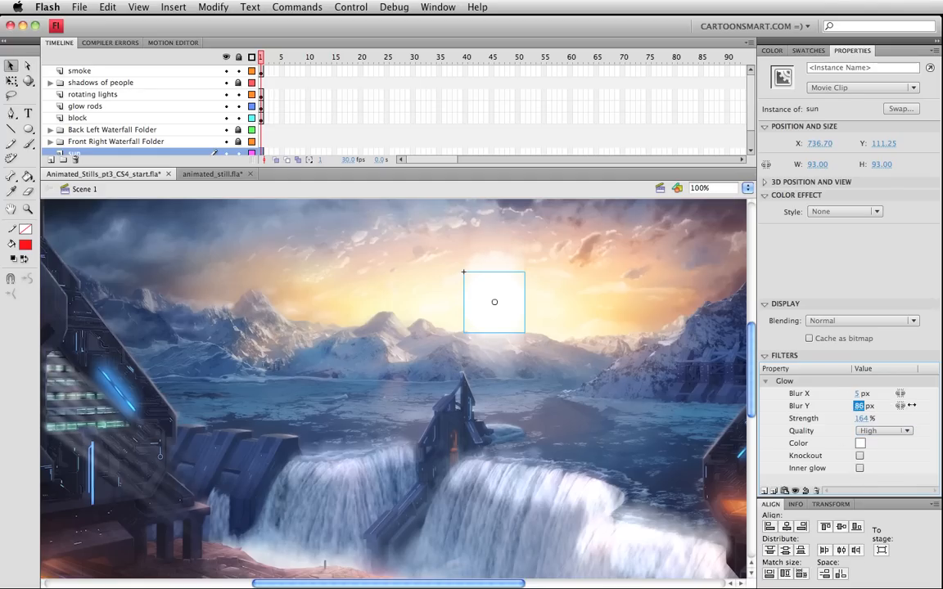
pyautogui.moveTo(858, 394); pyautogui.dragTo(889, 419)
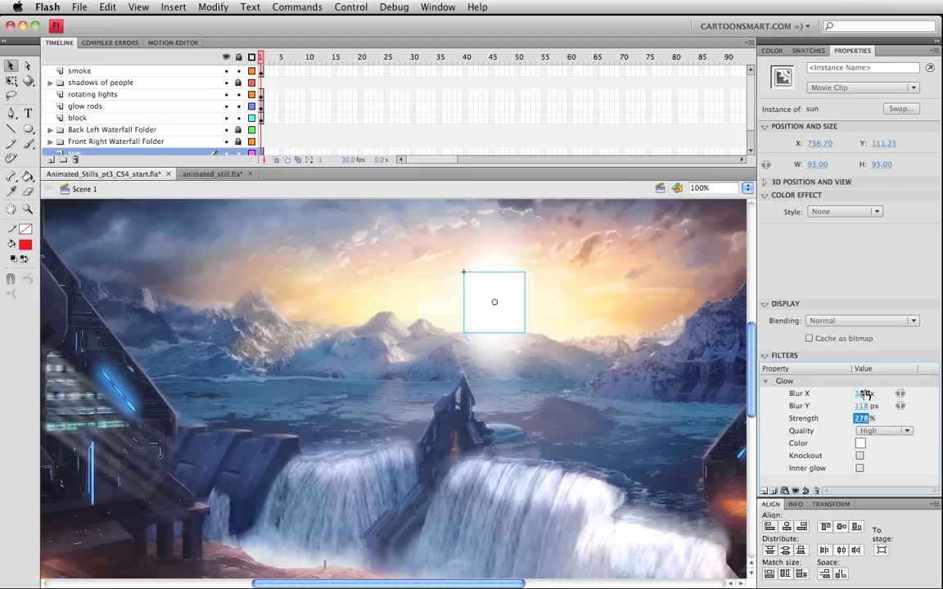
pyautogui.moveTo(863, 394); pyautogui.dragTo(873, 394)
pyautogui.click(635, 333)
pyautogui.click(483, 327)
pyautogui.click(545, 379)
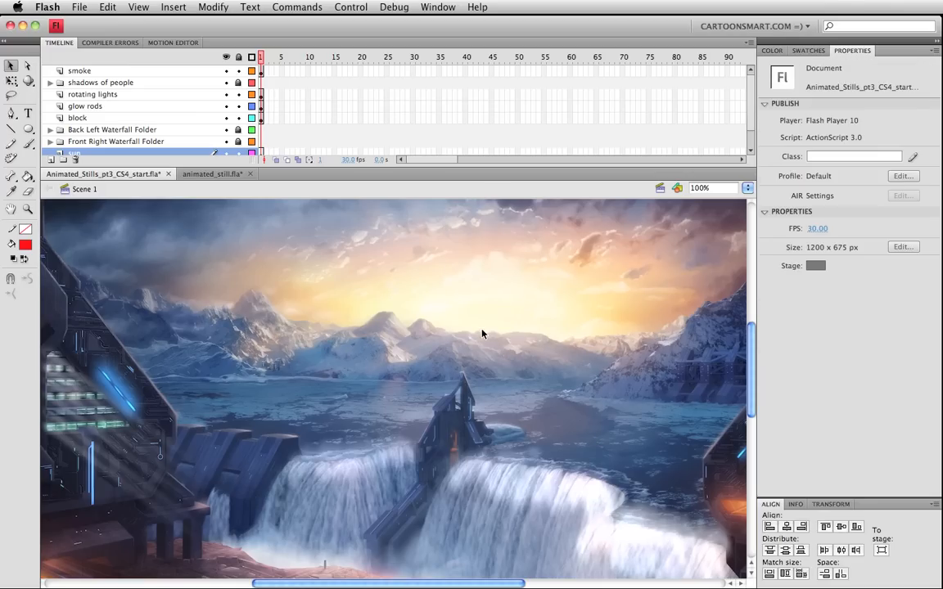
pyautogui.press('super+z')
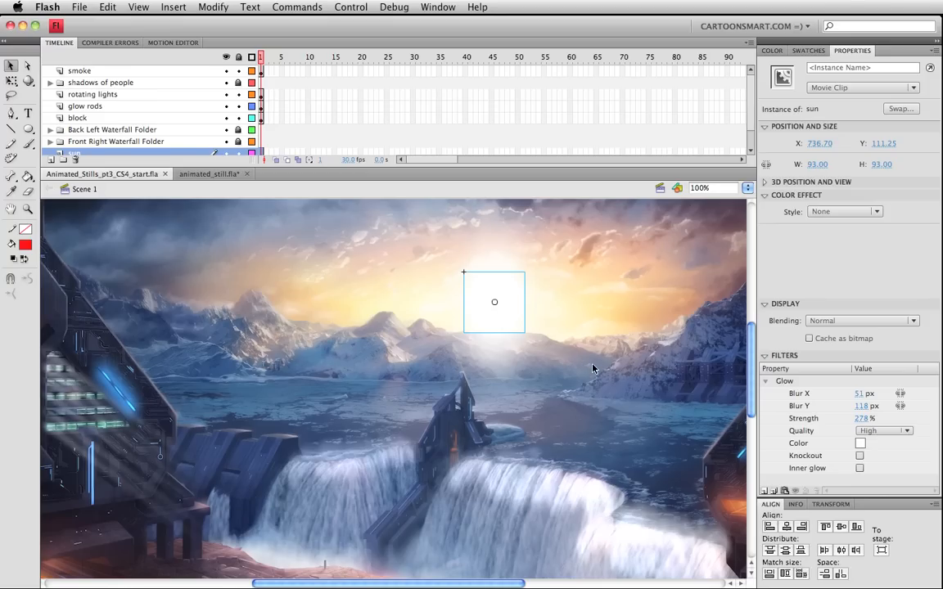
# Step: Duplicate the glowing sun and place the copy beside it at about X 538, Y 104
pyautogui.press('super+c')
pyautogui.press('super+v')
pyautogui.moveTo(403, 407); pyautogui.dragTo(365, 300)
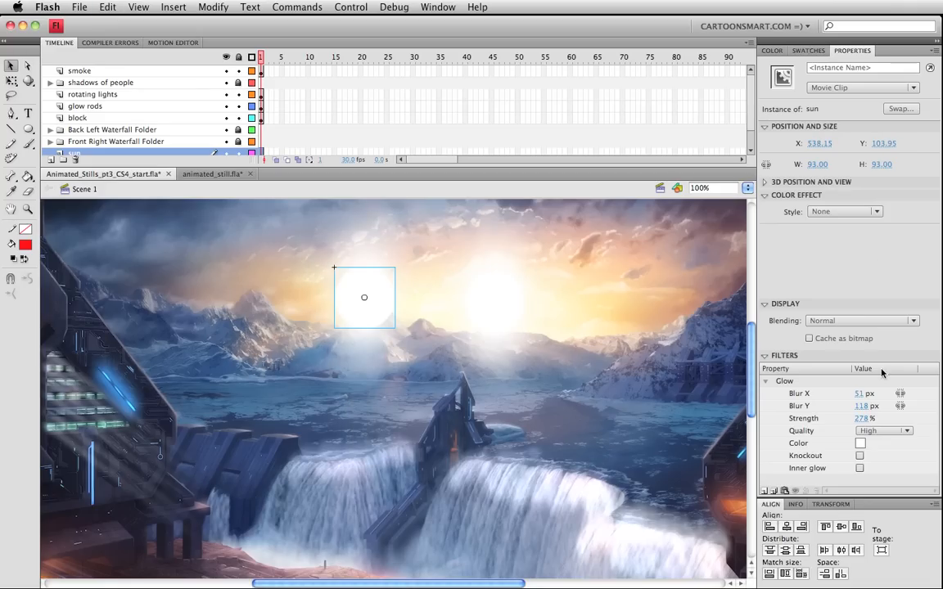
# Step: Tint the sun copy 100% with red 255, green 0, blue 51, set its blending to Add, and save the file
pyautogui.click(844, 212)
pyautogui.click(771, 249)
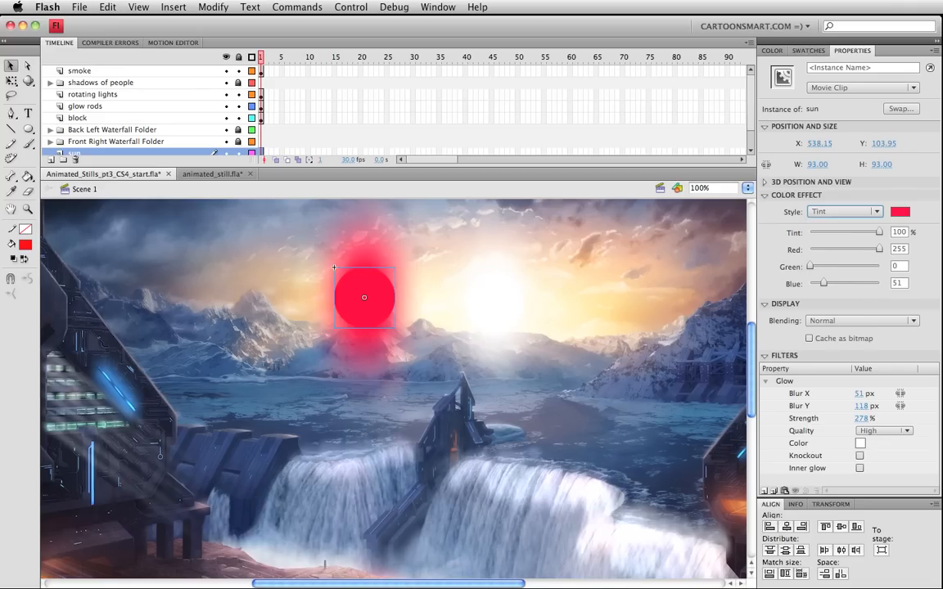
pyautogui.click(844, 320)
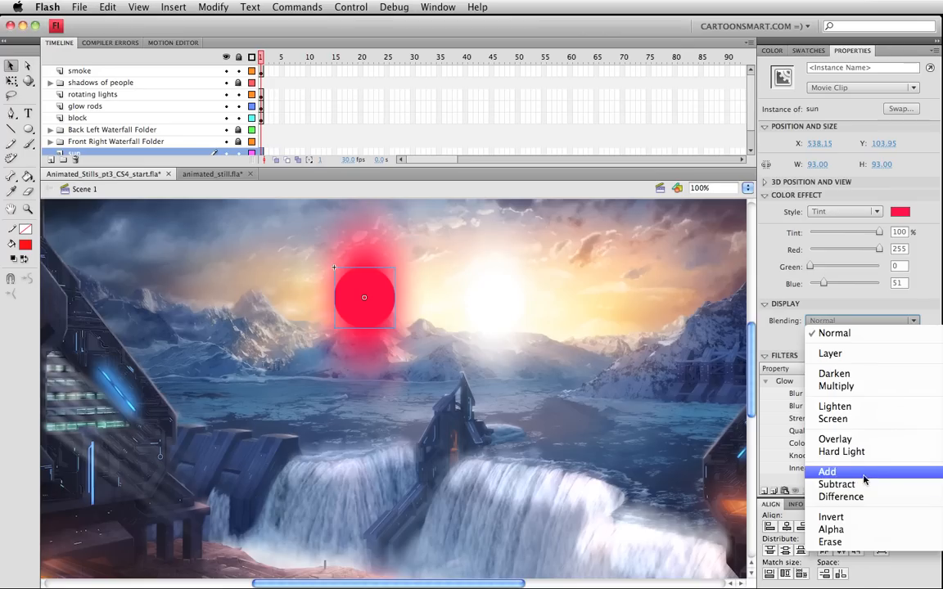
pyautogui.click(863, 475)
pyautogui.press('super+s')
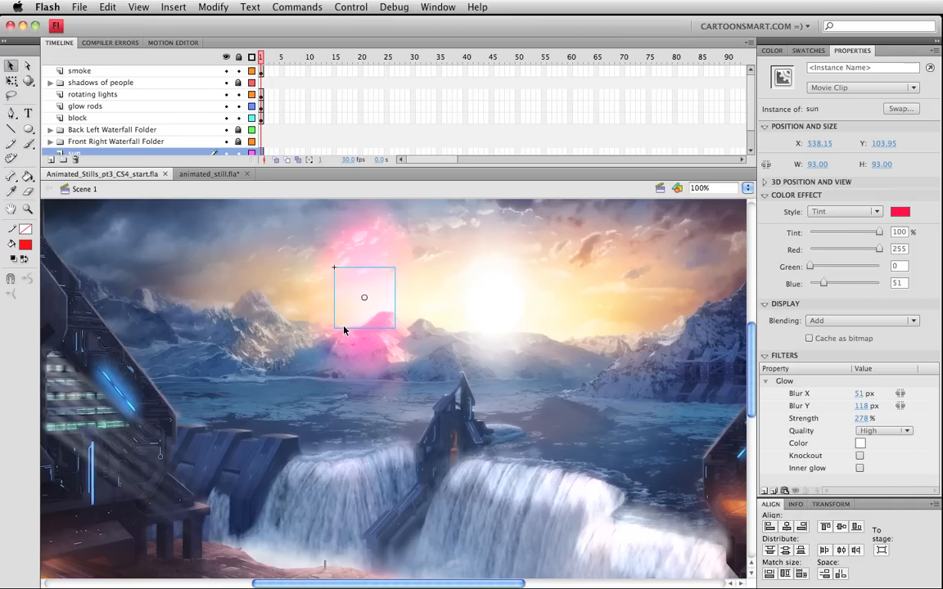
# Step: Try the tinted copy on top of the white sun, and undo the move
pyautogui.moveTo(362, 305); pyautogui.dragTo(497, 318)
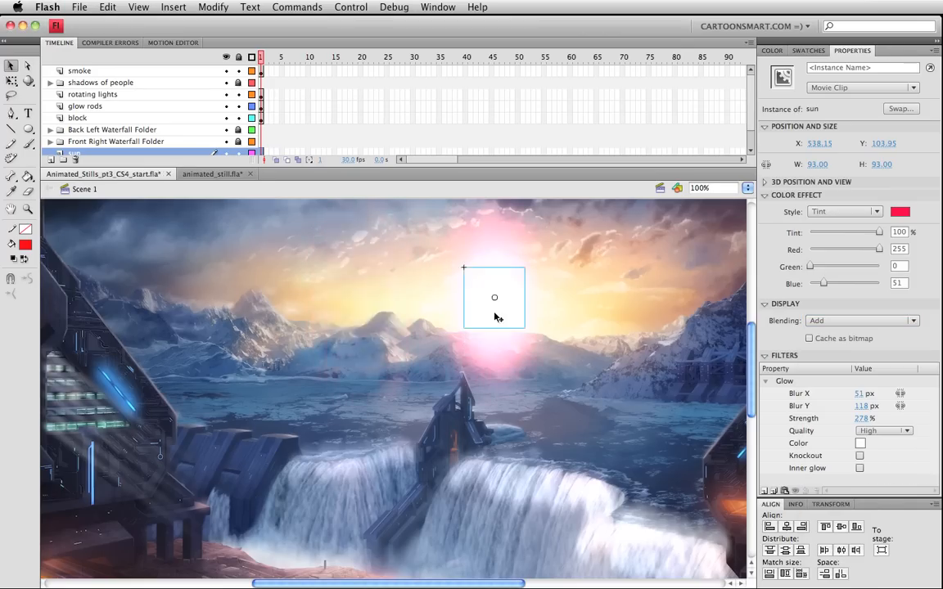
pyautogui.press('super+z')
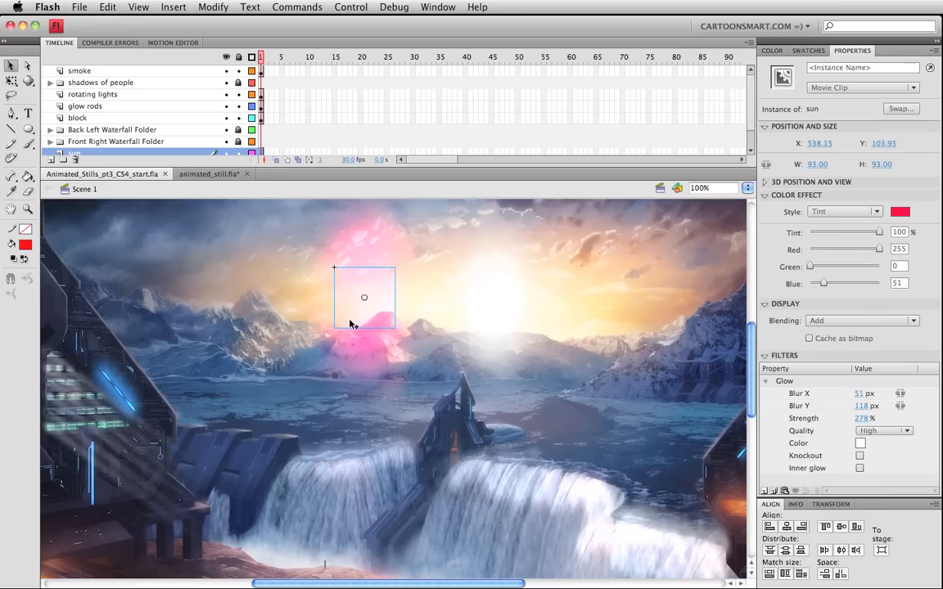
# Step: Duplicate the tinted sun further along the sky at about X 372, Y 95, break it apart, and fill the shape with red
pyautogui.moveTo(369, 322); pyautogui.dragTo(417, 376)
pyautogui.moveTo(394, 409); pyautogui.dragTo(254, 312)
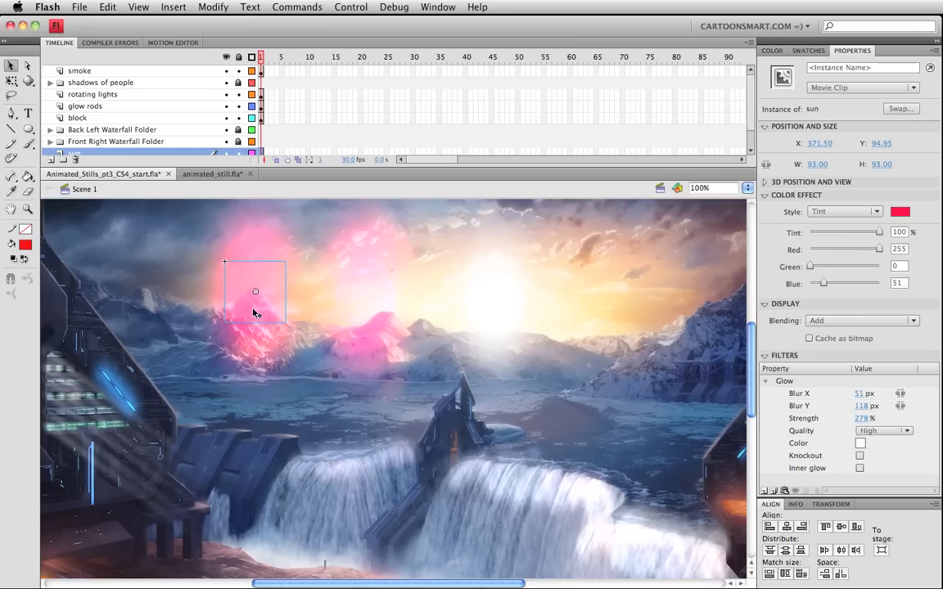
pyautogui.press('super+b')
pyautogui.click(25, 244)
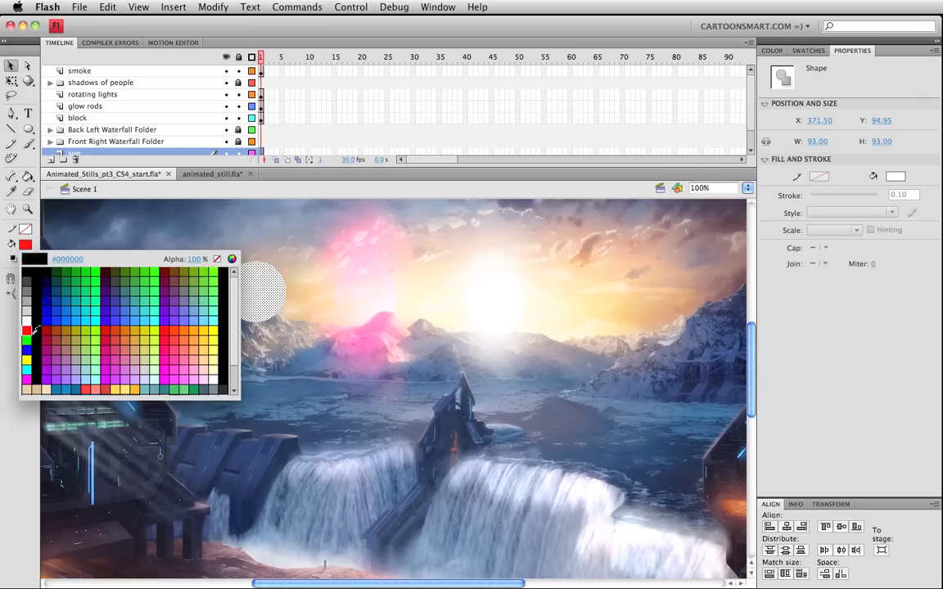
pyautogui.click(27, 330)
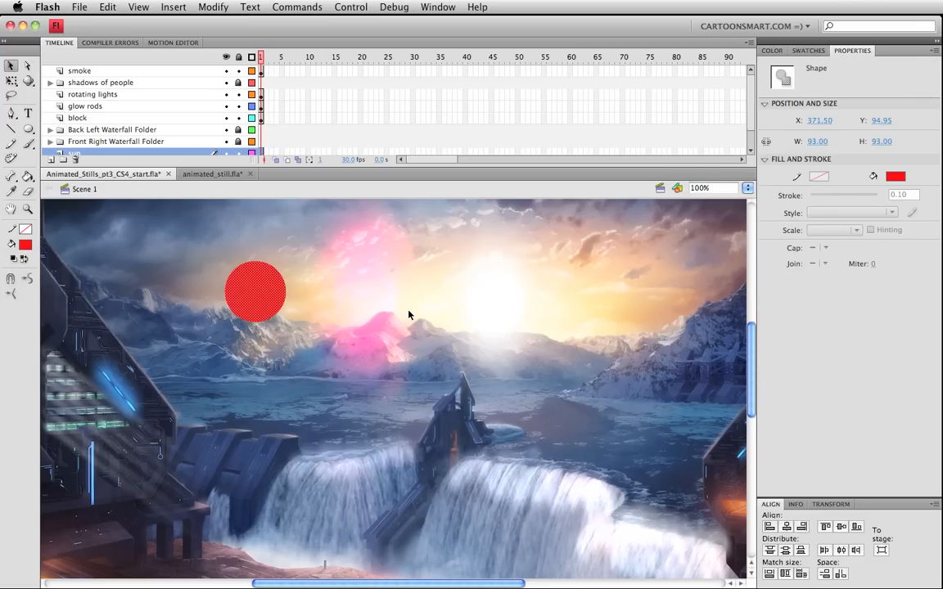
# Step: Copy all filters from the pink-tinted sun clip
pyautogui.click(372, 309)
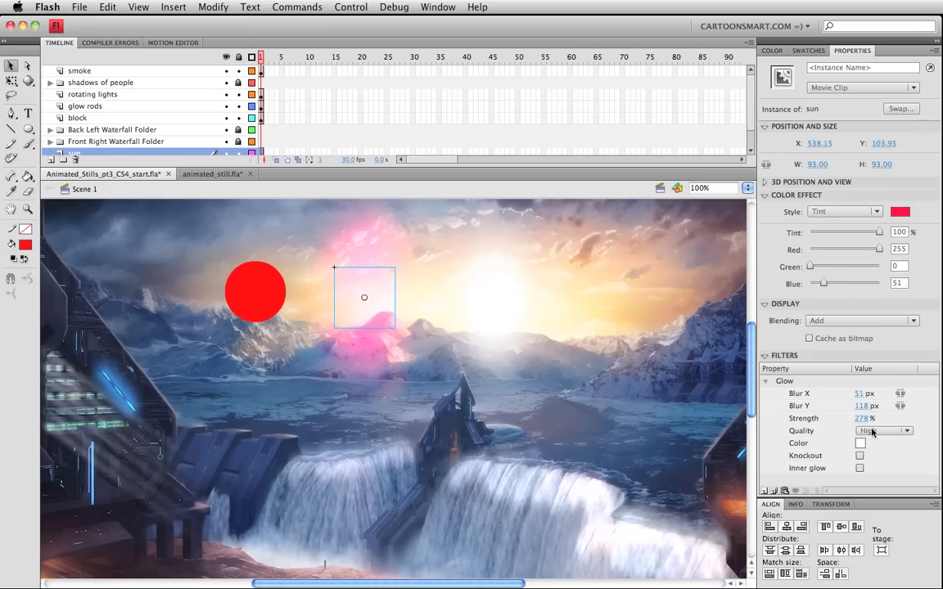
pyautogui.click(784, 491)
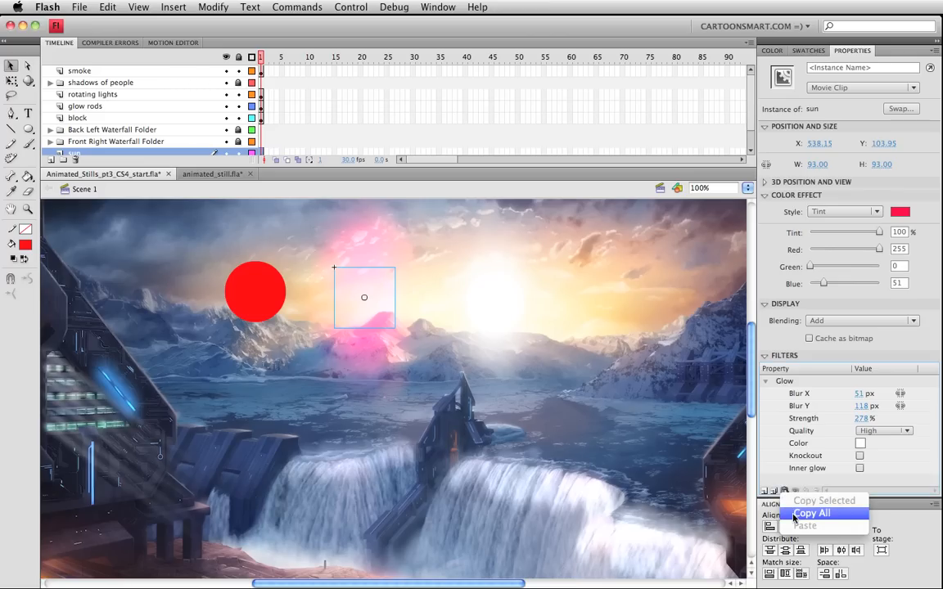
pyautogui.click(811, 514)
# Step: Convert the red circle to a movie clip symbol named "red sun"
pyautogui.click(232, 277)
pyautogui.click(214, 7)
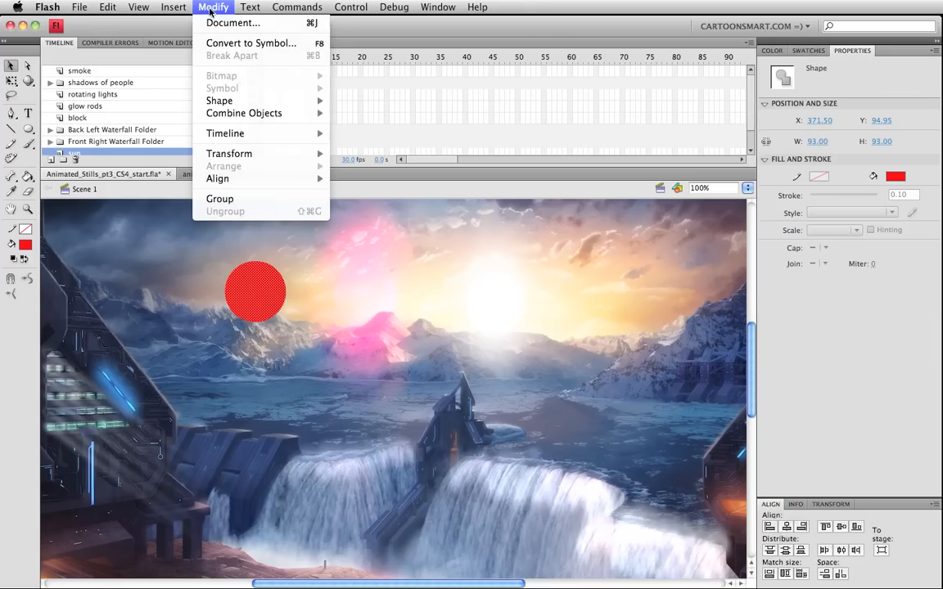
pyautogui.click(211, 40)
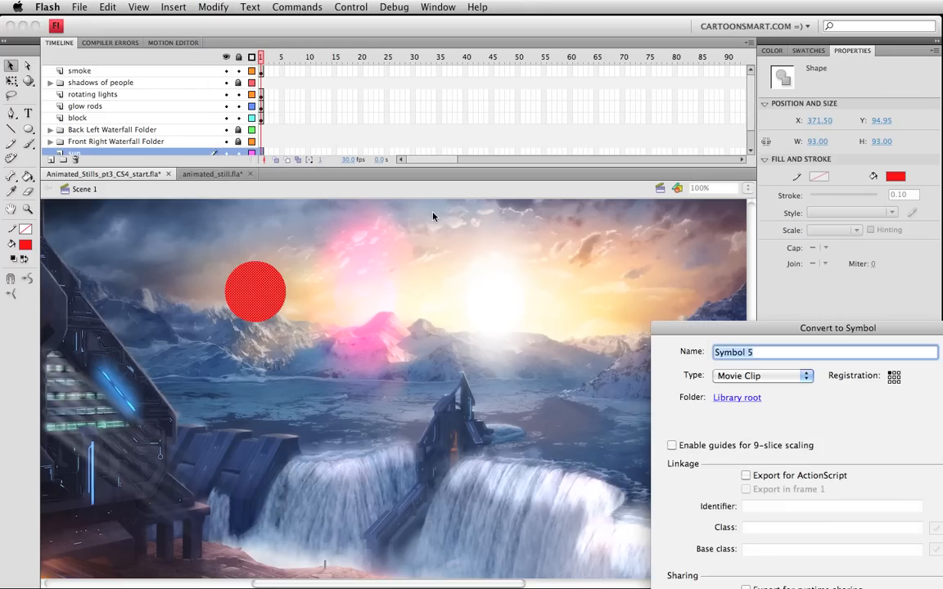
pyautogui.write('red sun')
pyautogui.press('Return')
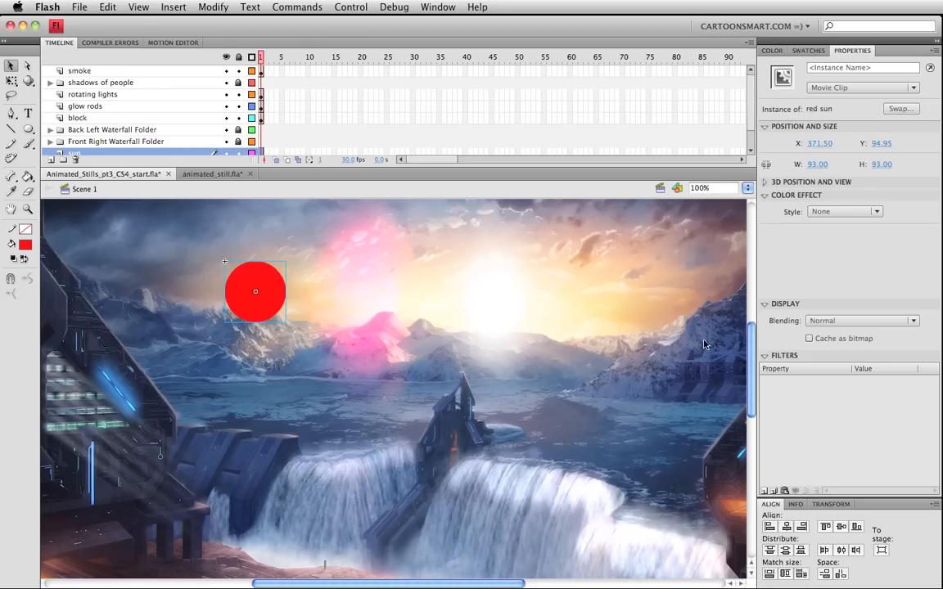
# Step: Paste the copied glow onto the red sun, change its color to red, and move the clip to about X 364, Y 104
pyautogui.click(785, 491)
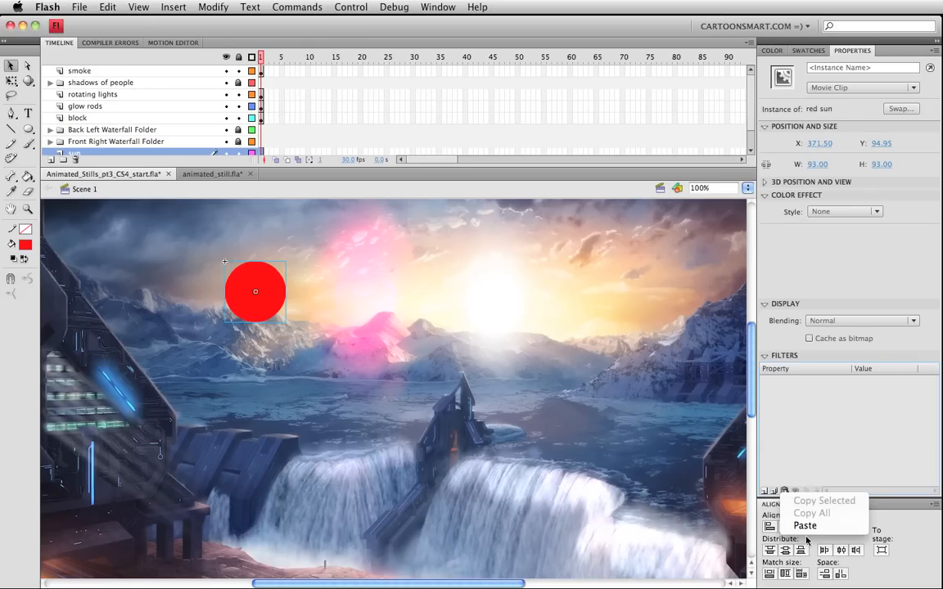
pyautogui.click(805, 525)
pyautogui.click(860, 443)
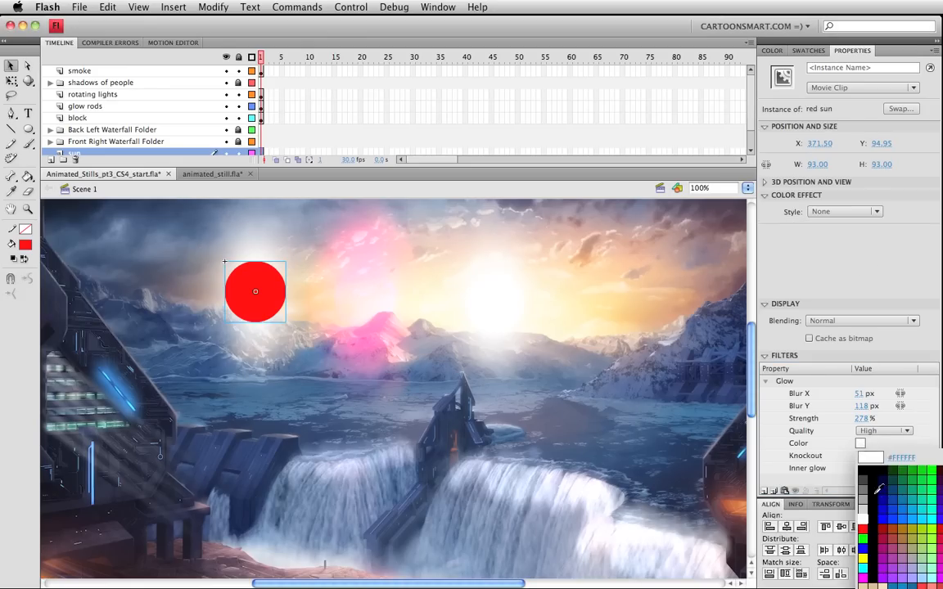
pyautogui.click(862, 528)
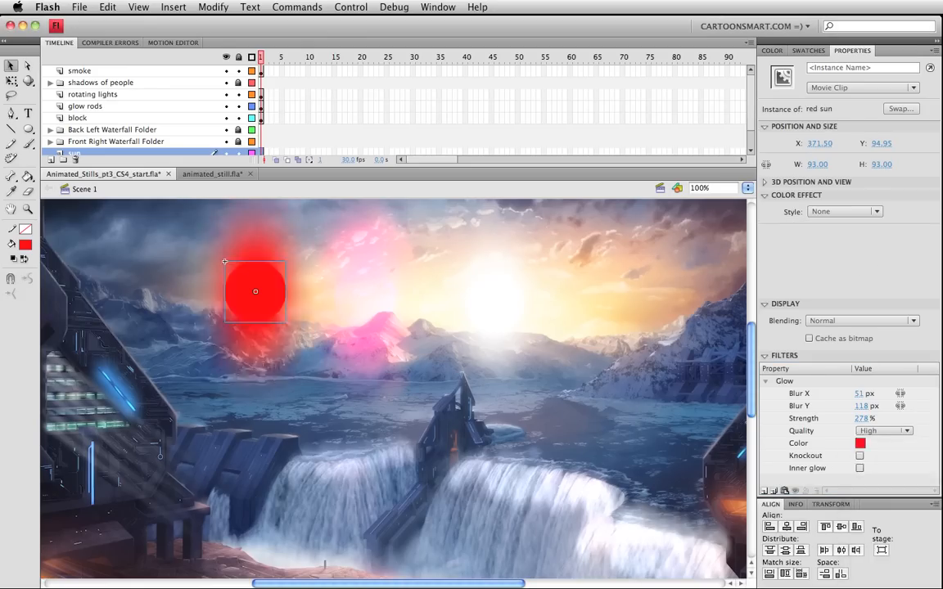
pyautogui.moveTo(233, 297); pyautogui.dragTo(228, 304)
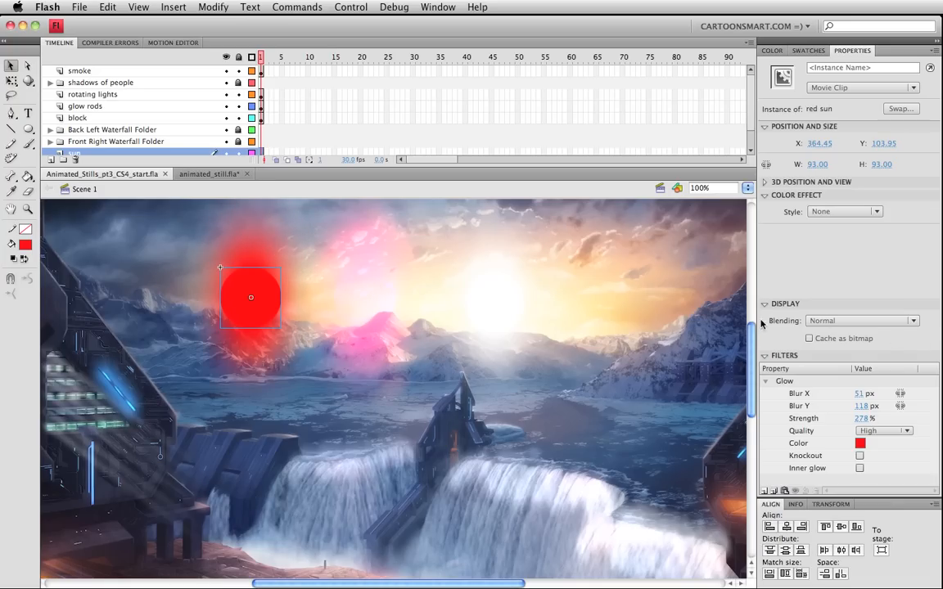
# Step: Set the red sun's blending mode to Add and compare it with the pink-tinted sun
pyautogui.click(823, 321)
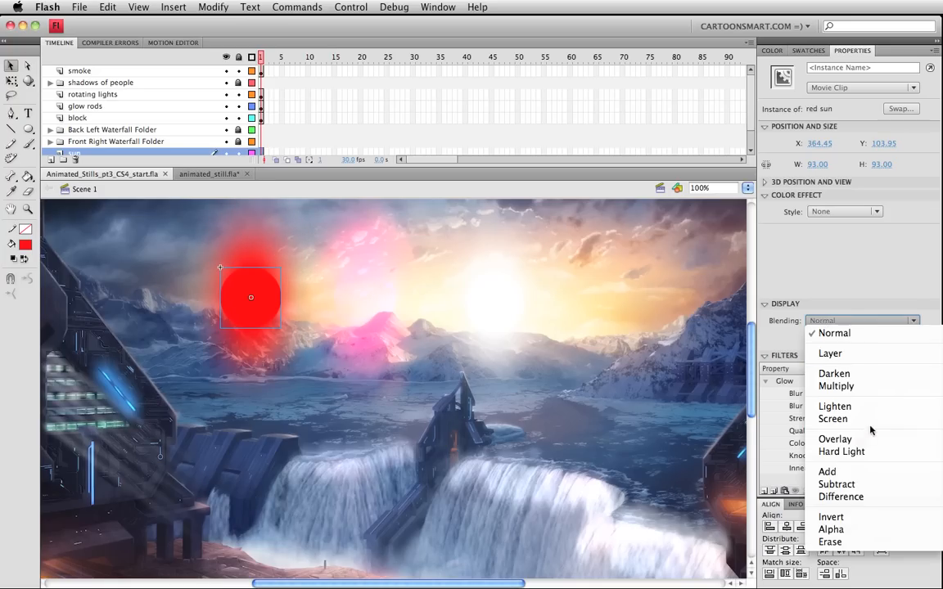
pyautogui.click(857, 472)
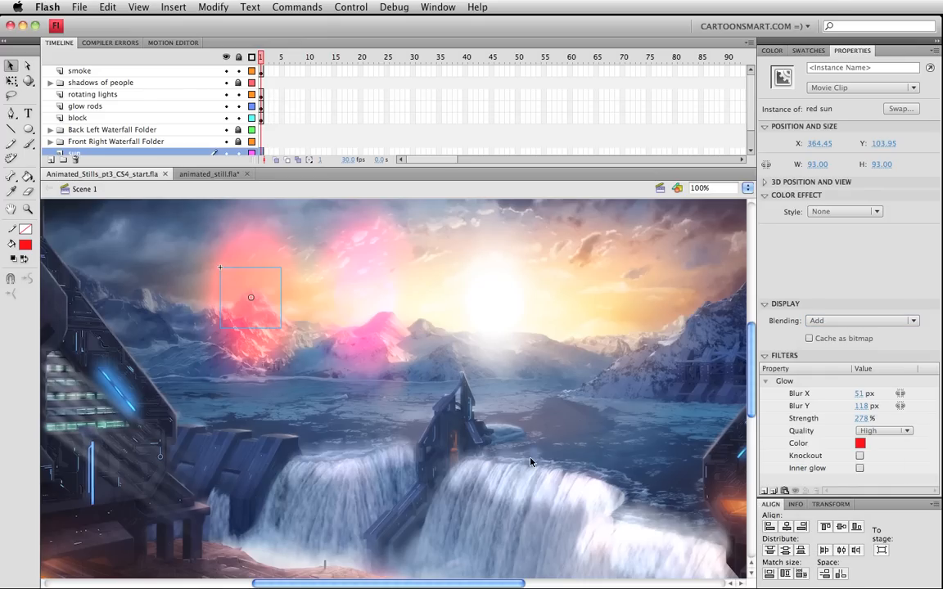
pyautogui.click(366, 284)
pyautogui.click(253, 280)
pyautogui.click(358, 301)
pyautogui.click(250, 295)
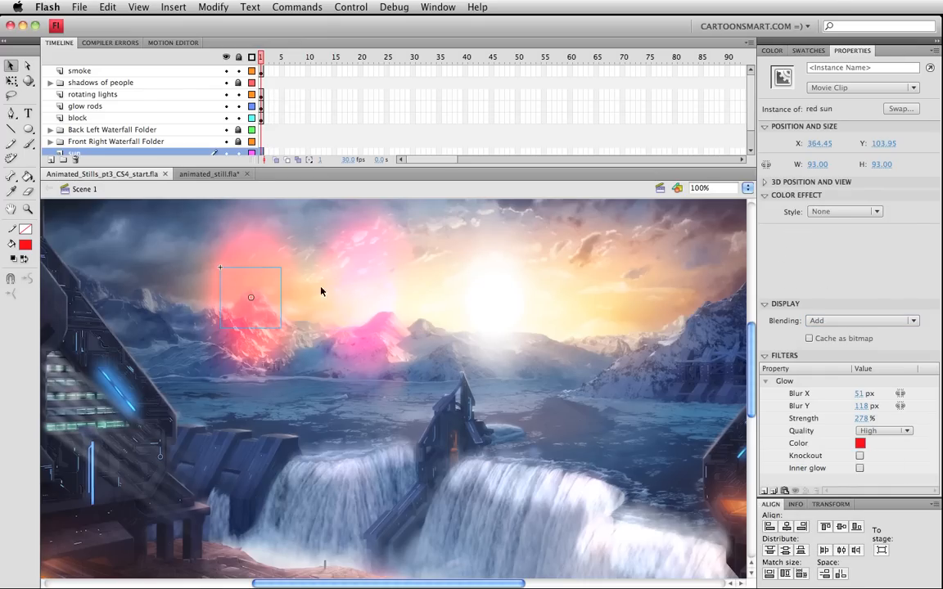
# Step: Compare the red and pink-tinted suns together under Normal blending, restore Add on both, and deselect them
pyautogui.click(371, 297)
pyautogui.keyDown('shift'); pyautogui.click(256, 289); pyautogui.keyUp('shift')
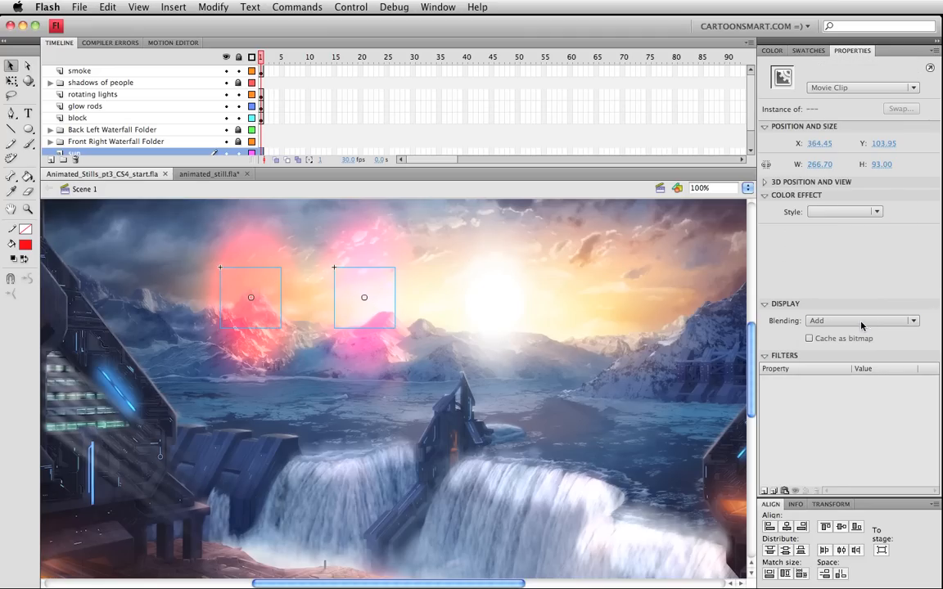
pyautogui.click(861, 321)
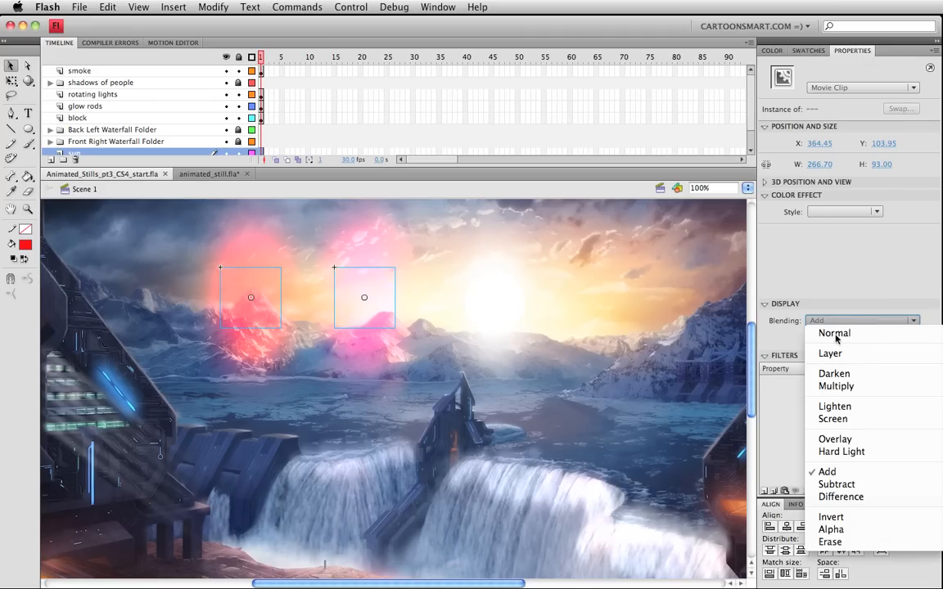
pyautogui.click(844, 336)
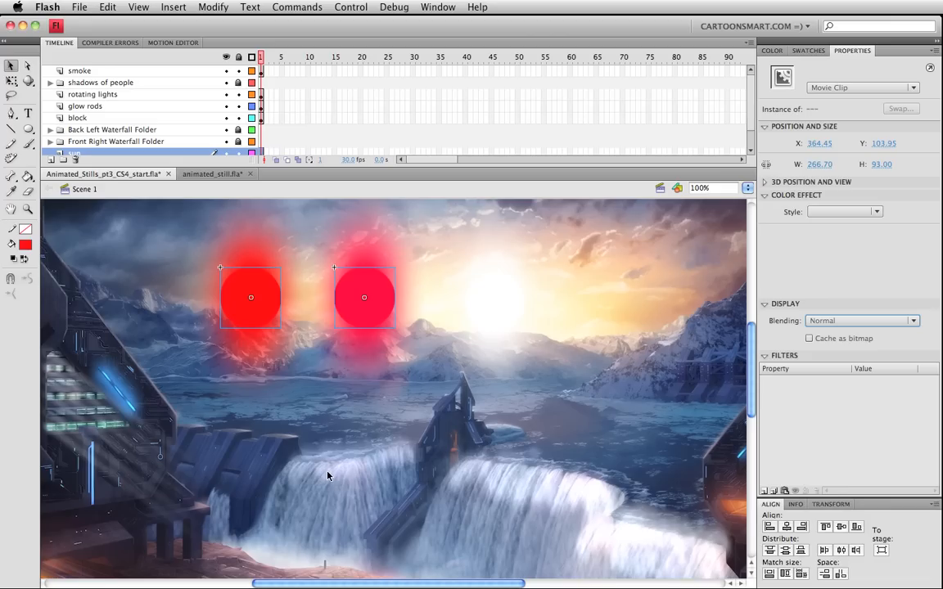
pyautogui.click(859, 320)
pyautogui.click(782, 471)
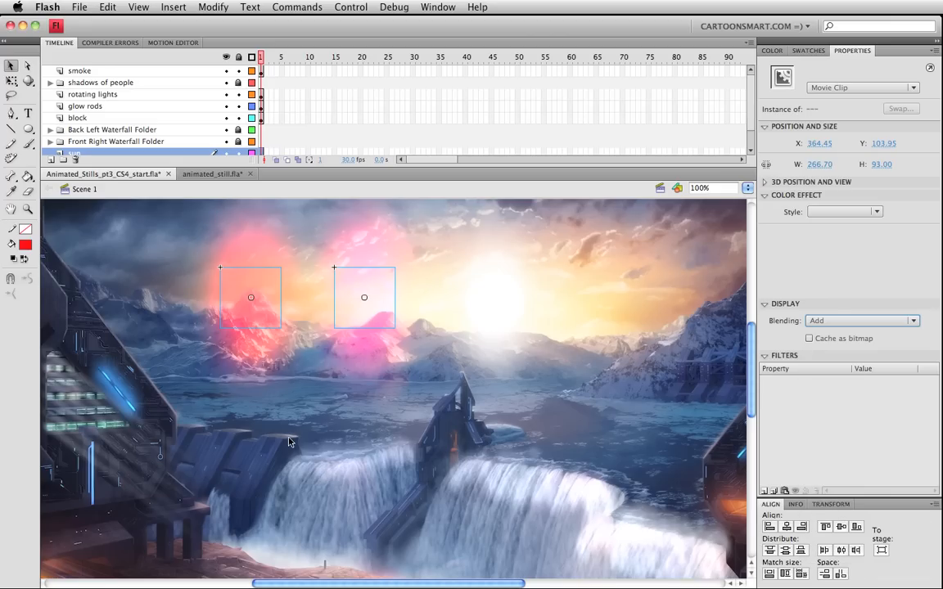
pyautogui.click(312, 467)
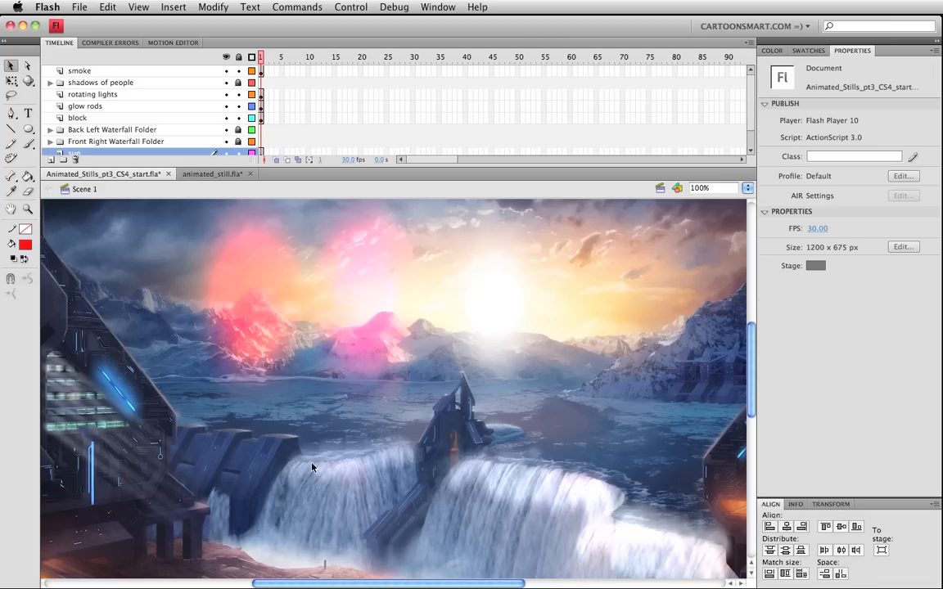
# Step: Try setting the pink-tinted sun's color effect style to None, and undo the change
pyautogui.click(377, 306)
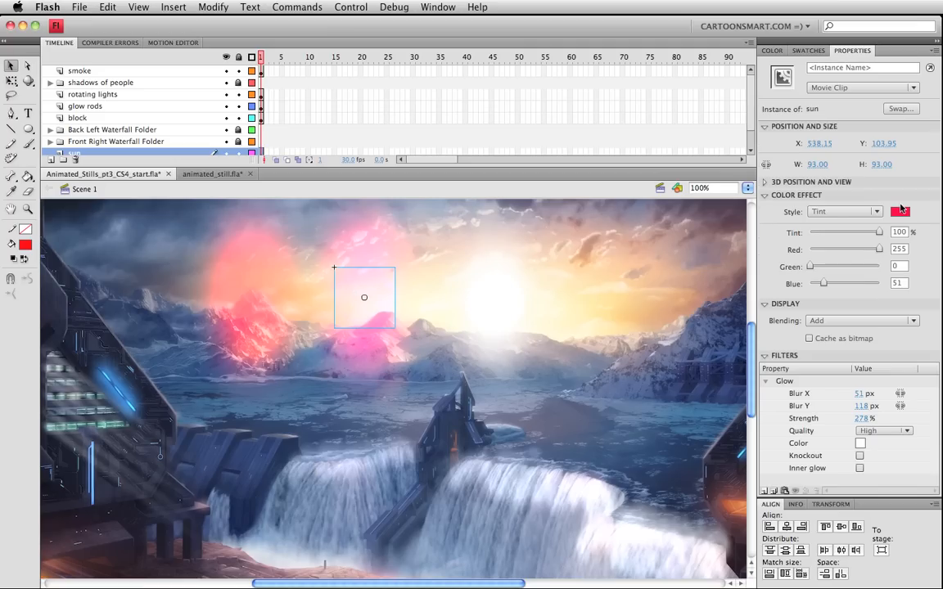
pyautogui.click(834, 213)
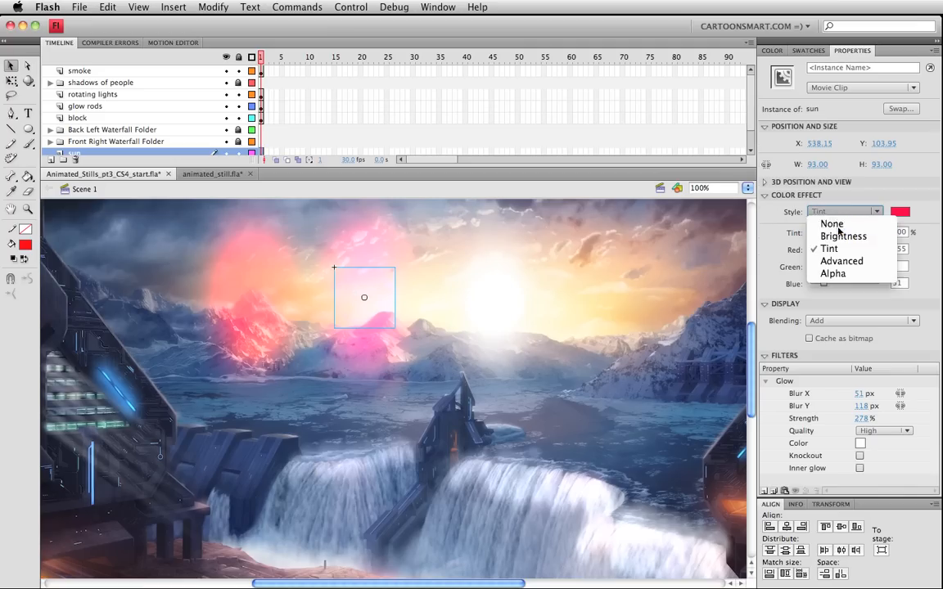
pyautogui.click(853, 221)
pyautogui.press('super+z')
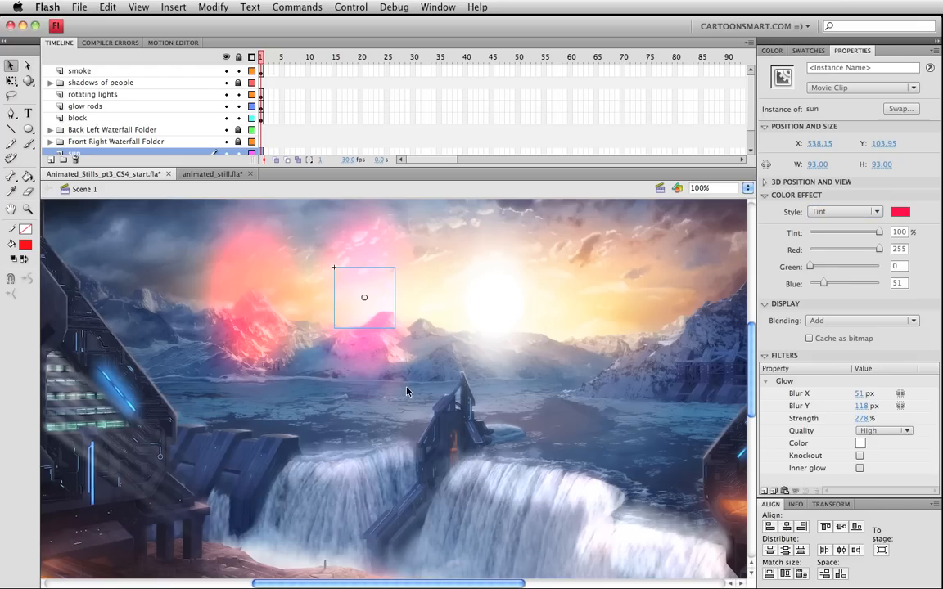
# Step: Delete the red sun clip from the stage
pyautogui.click(242, 270)
pyautogui.click(253, 284)
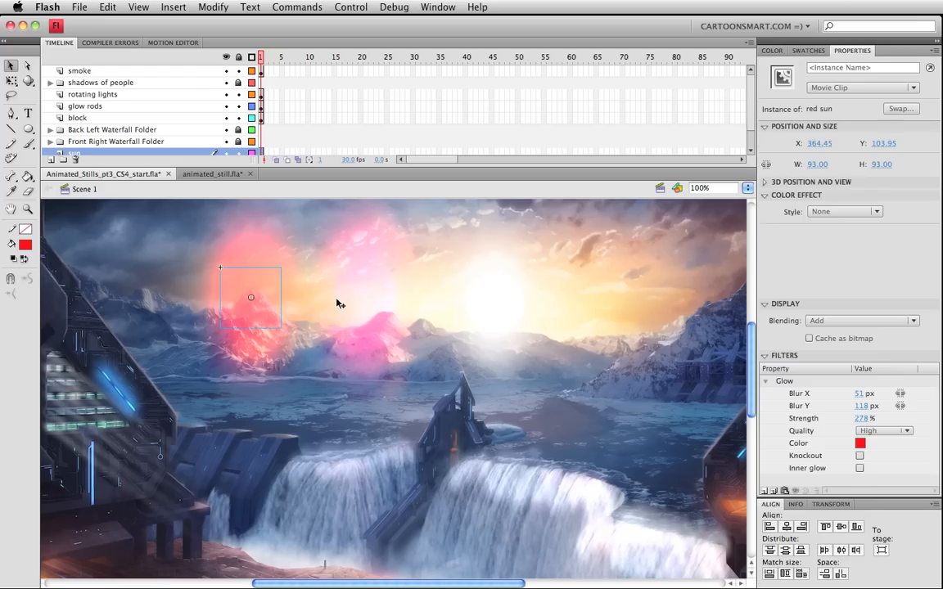
pyautogui.press('Delete')
# Step: Move the pink-tinted sun over the white sun and reshape it into an ellipse about 151 px wide and 69 px high
pyautogui.click(360, 306)
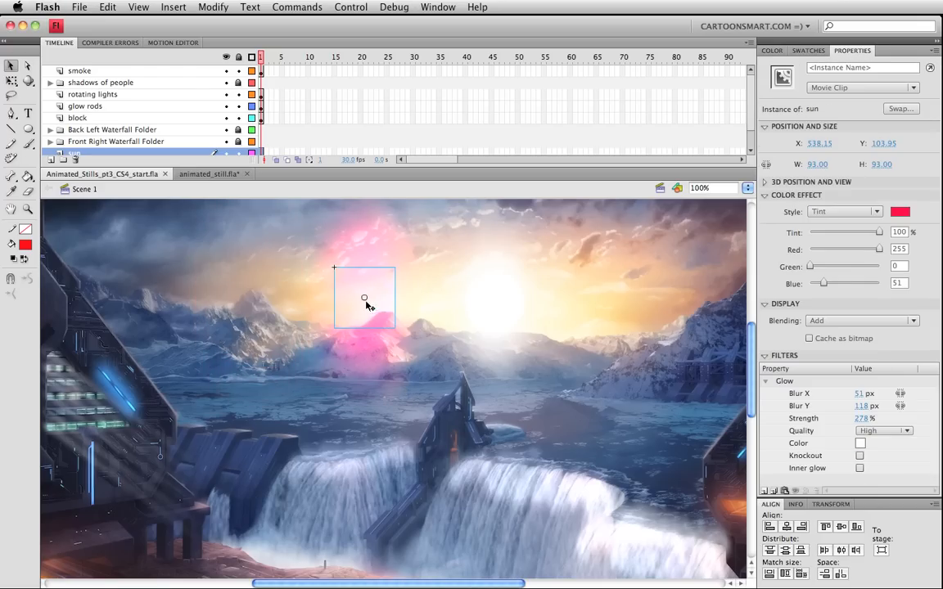
pyautogui.moveTo(368, 306); pyautogui.dragTo(545, 311)
pyautogui.press('q')
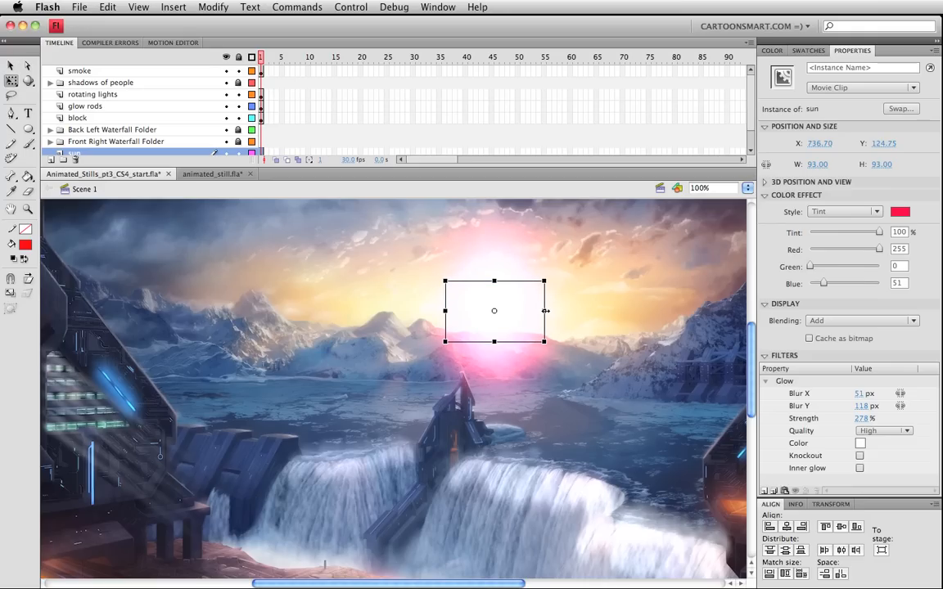
pyautogui.moveTo(494, 341); pyautogui.dragTo(494, 334)
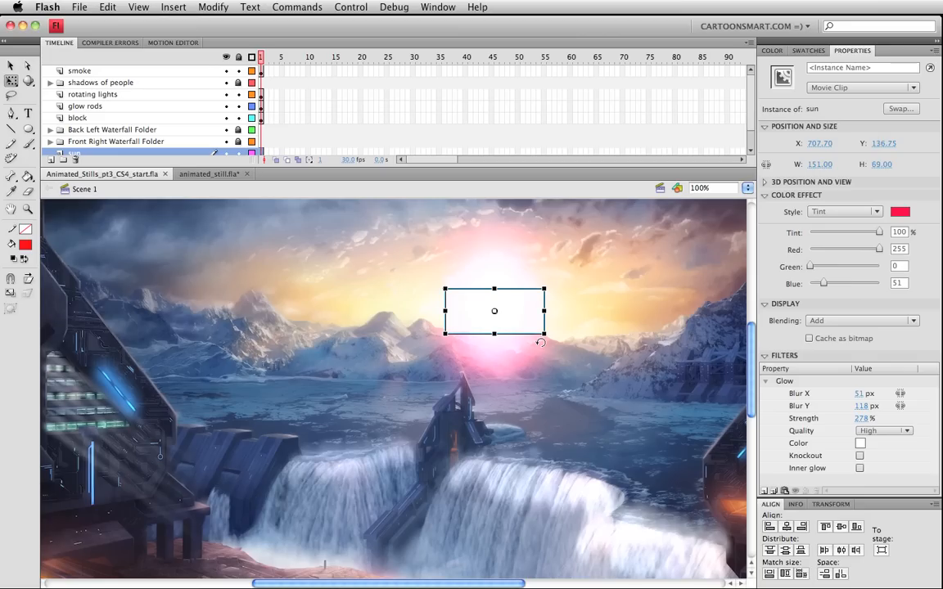
# Step: Paste a copy of the pink-tinted ellipse and place it in the sky beyond the white sun at about X 919, Y 128
pyautogui.press('super+v')
pyautogui.press('v')
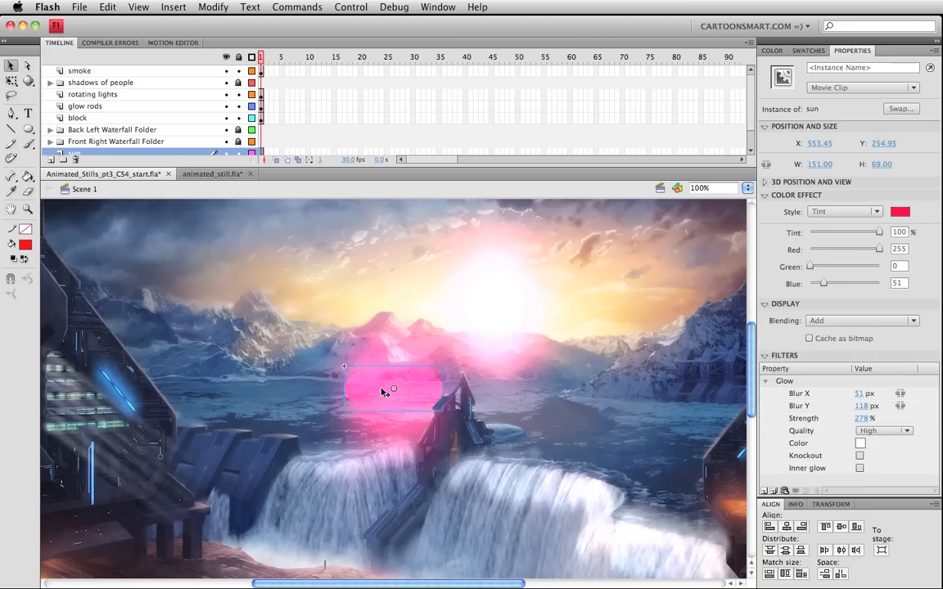
pyautogui.moveTo(383, 392); pyautogui.dragTo(623, 308)
pyautogui.moveTo(595, 313); pyautogui.dragTo(443, 318)
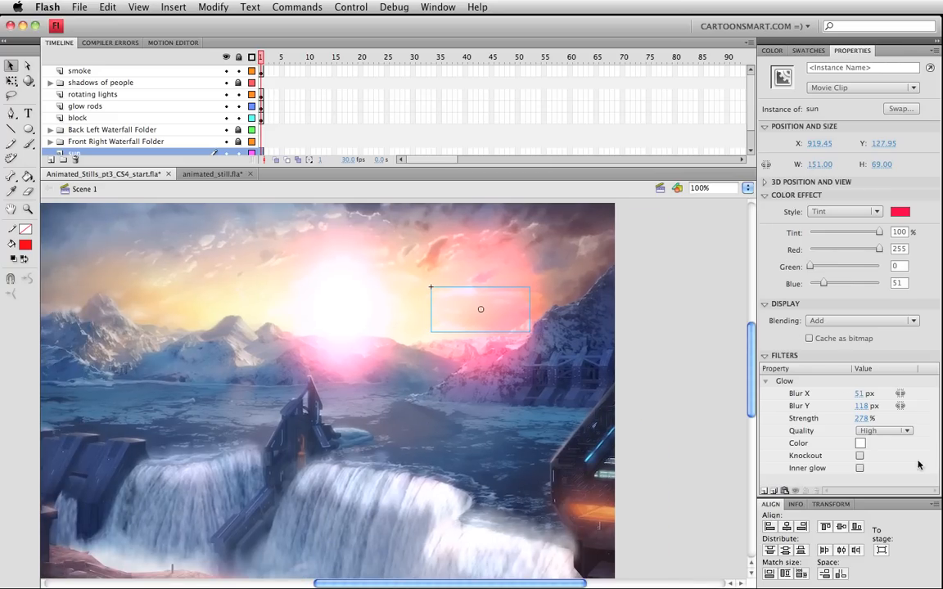
# Step: Set the pasted sun's glow to Blur X 40 px, Blur Y 40 px and Strength 100%
pyautogui.click(859, 394)
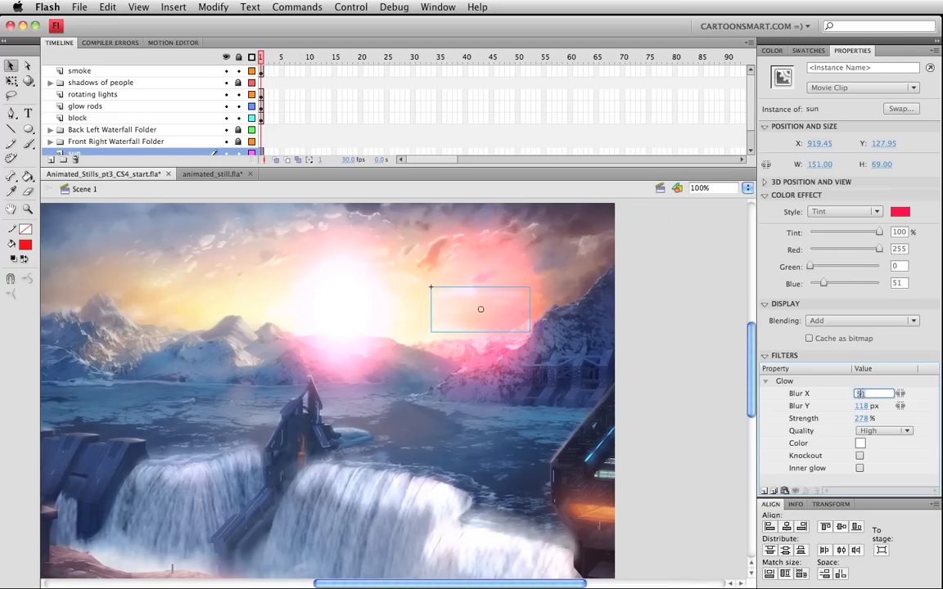
pyautogui.write('40')
pyautogui.press('Return')
pyautogui.click(861, 406)
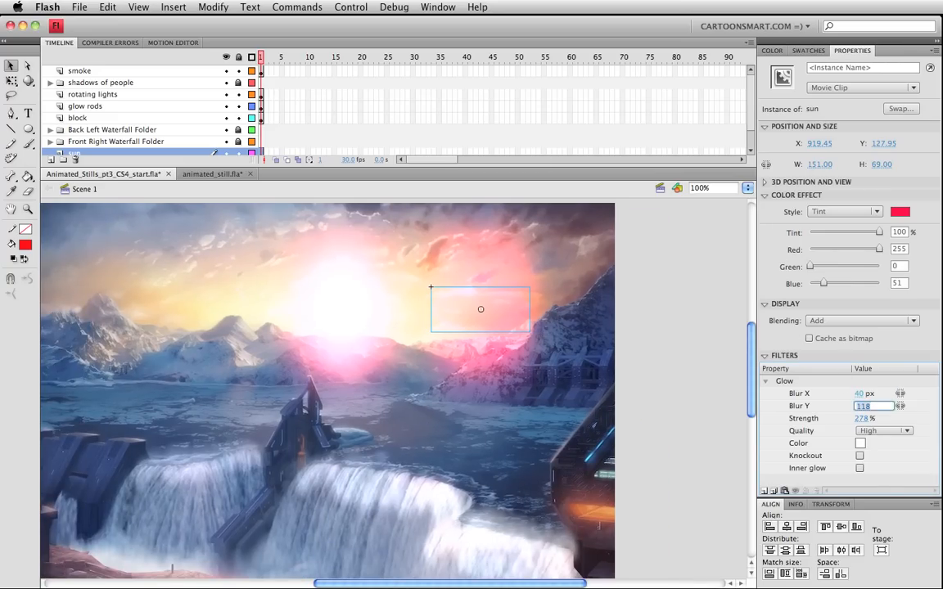
pyautogui.write('40')
pyautogui.press('Return')
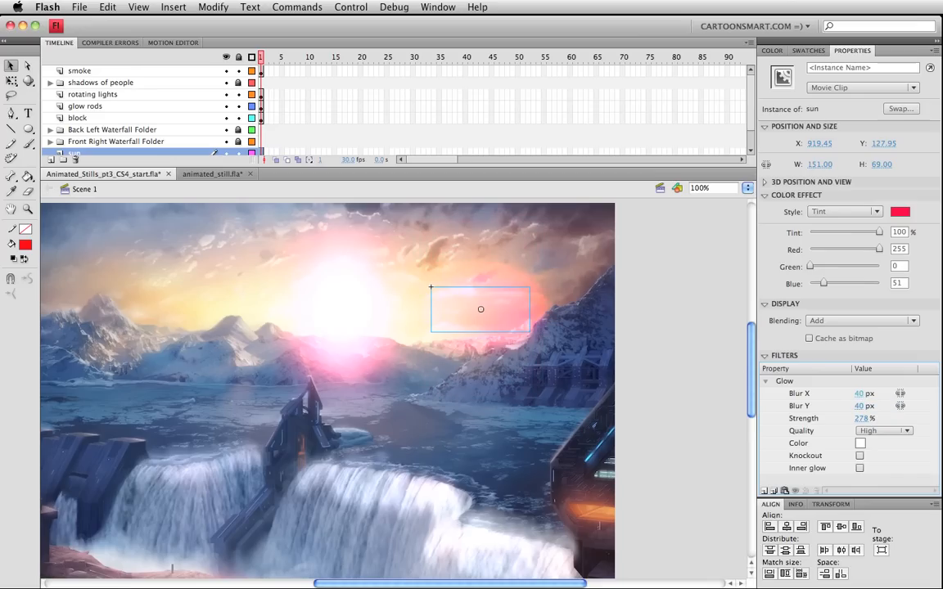
pyautogui.click(862, 419)
pyautogui.write('100')
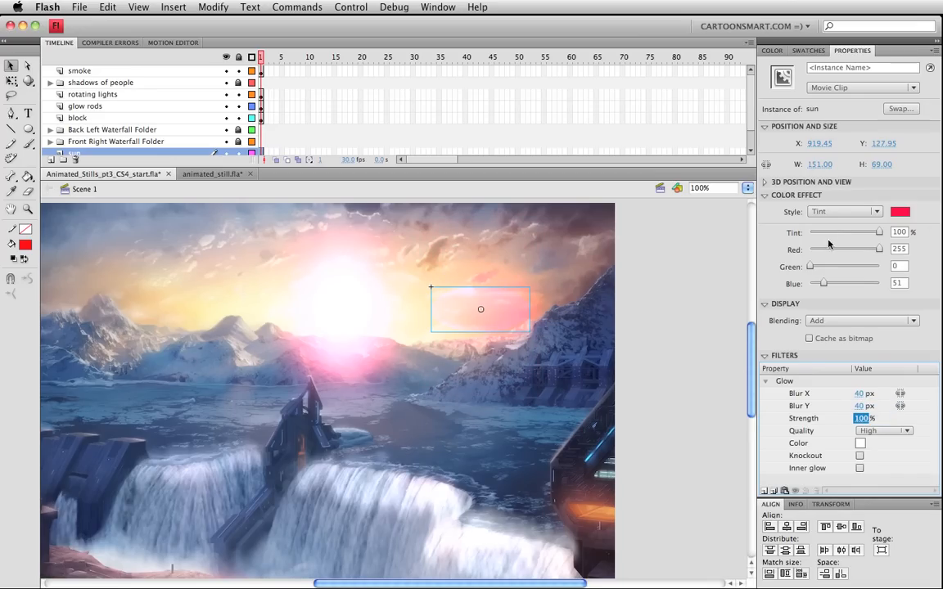
# Step: Narrow the pasted sun to about 77 px wide and move it to about X 966, Y 118
pyautogui.click(664, 312)
pyautogui.moveTo(505, 317)
pyautogui.mouseDown()
pyautogui.moveTo(655, 331)
pyautogui.moveTo(558, 328)
pyautogui.moveTo(519, 309)
pyautogui.moveTo(521, 301)
pyautogui.moveTo(498, 310)
pyautogui.mouseUp()
pyautogui.press('q')
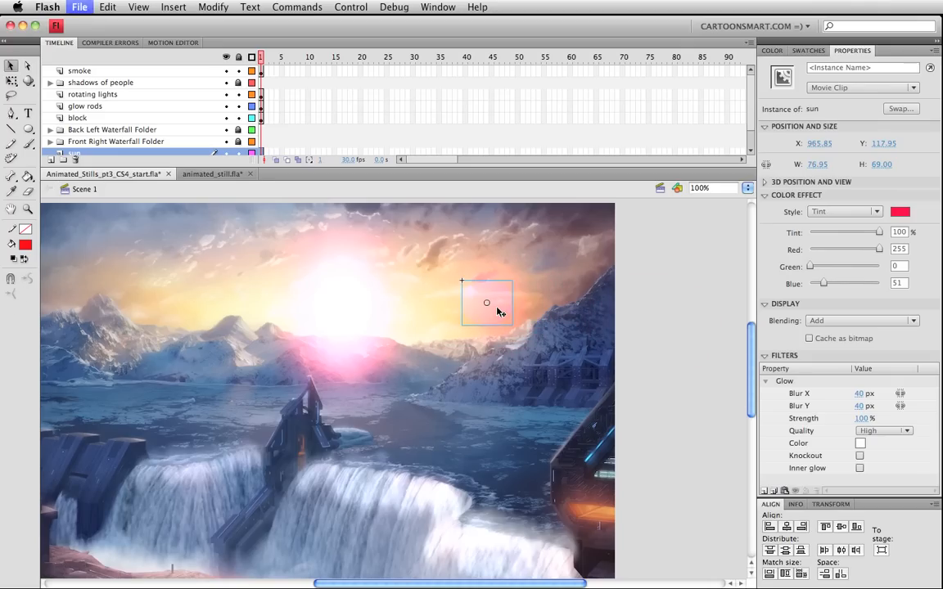
# Step: Reduce the small pink sun's glow blur to 20 px on both axes, save the document, and deselect the clip
pyautogui.click(859, 394)
pyautogui.write('20')
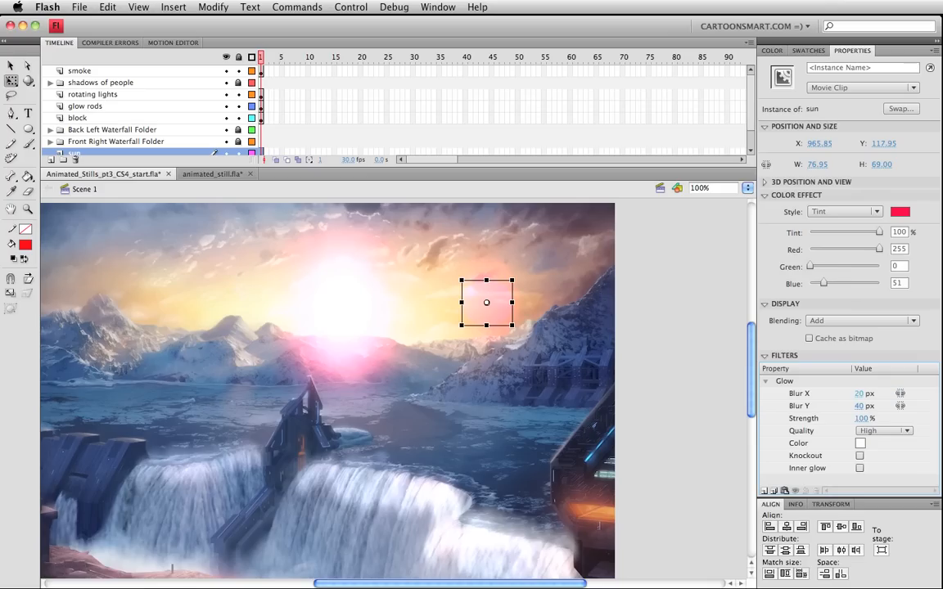
pyautogui.press('Tab')
pyautogui.write('20')
pyautogui.press('Return')
pyautogui.press('super+s')
pyautogui.click(711, 394)
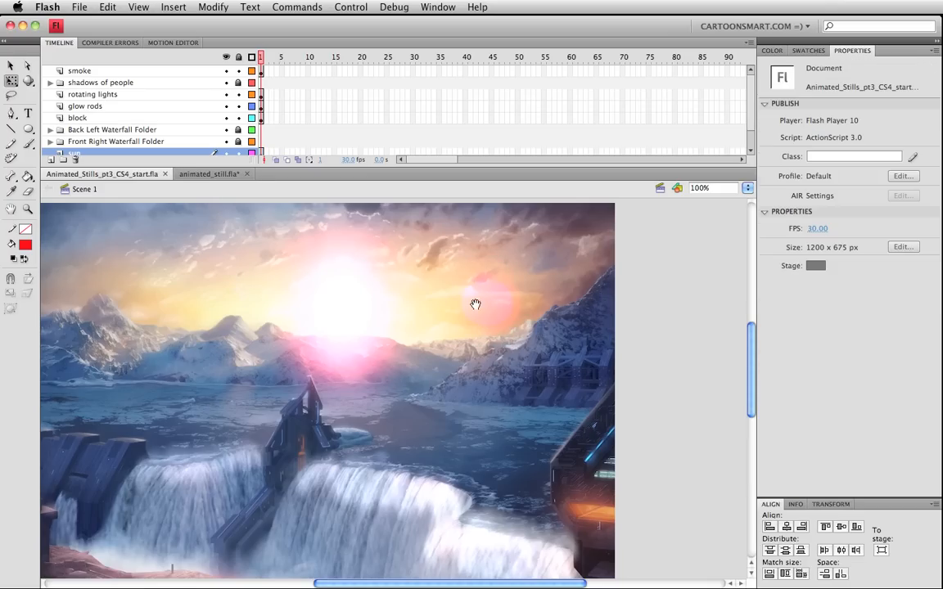
# Step: Duplicate the pink flare beside the sun and offset the copy up and to the right so the two overlap
pyautogui.moveTo(476, 305); pyautogui.dragTo(524, 312)
pyautogui.press('v')
pyautogui.click(549, 319)
pyautogui.press('q')
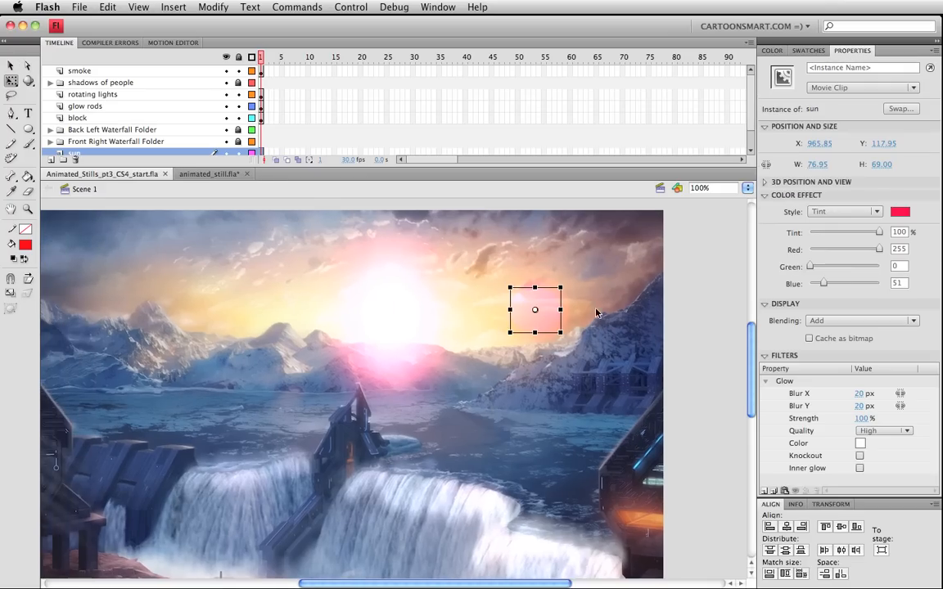
pyautogui.press('v')
pyautogui.moveTo(545, 316); pyautogui.dragTo(568, 300)
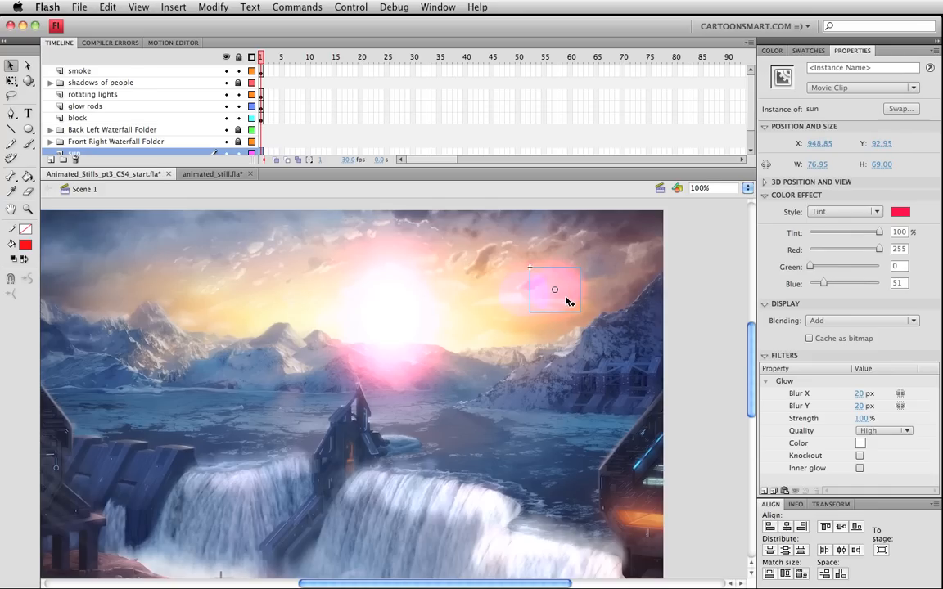
pyautogui.hotkey('shift', 'Left')
pyautogui.hotkey('shift', 'Right')
pyautogui.click(707, 313)
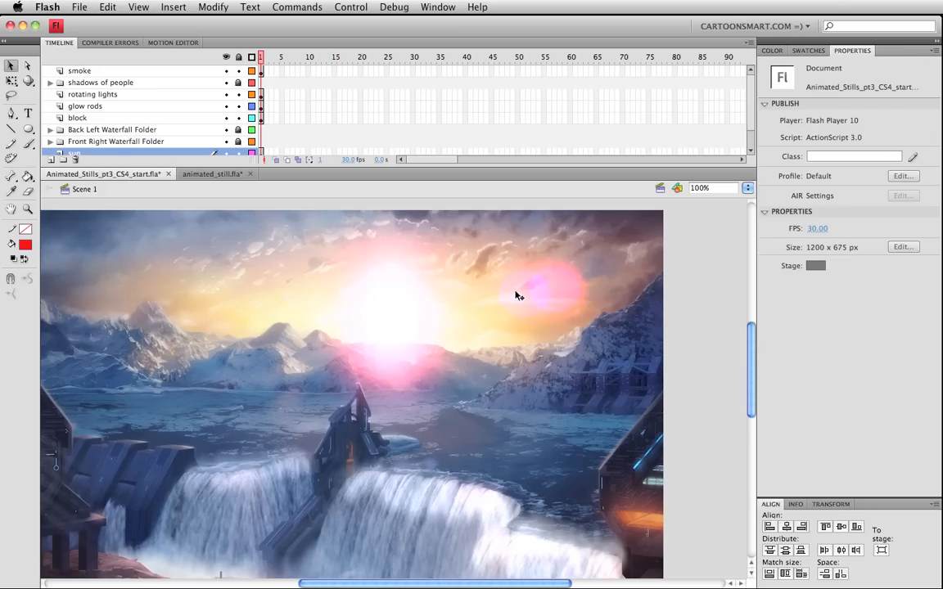
# Step: Scale down the flare nearer the sun so it is slightly smaller than the one it overlaps
pyautogui.click(517, 294)
pyautogui.press('q')
pyautogui.moveTo(550, 271); pyautogui.dragTo(545, 293)
pyautogui.press('v')
# Step: Nudge both overlapping pink flares together up and to the left, to about X 932, Y 85
pyautogui.keyDown('shift'); pyautogui.click(557, 286); pyautogui.keyUp('shift')
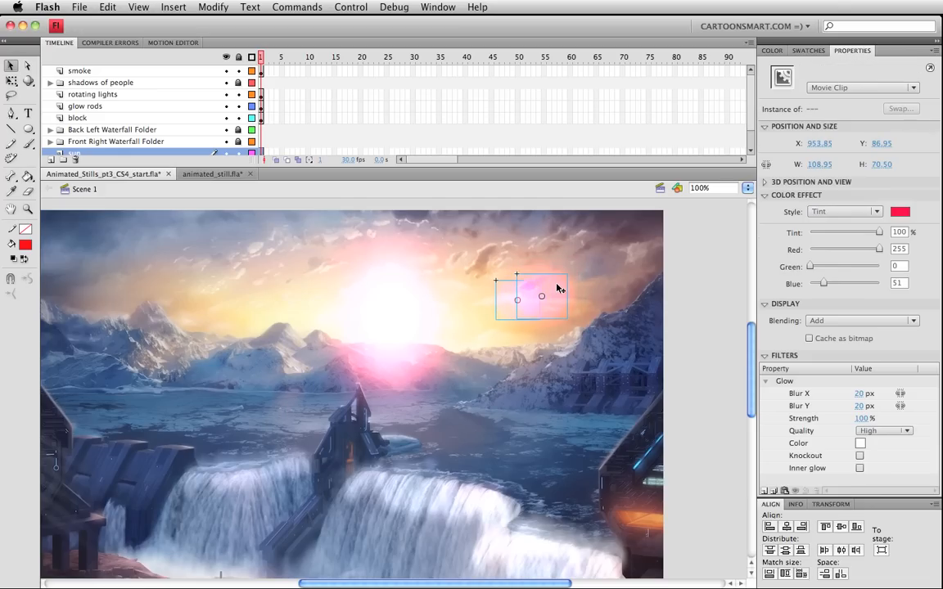
pyautogui.press('Up')
pyautogui.press('Up')
pyautogui.press('Up')
pyautogui.press('Up')
pyautogui.press('Up')
pyautogui.press('Up')
pyautogui.press('Up')
pyautogui.press('Up')
pyautogui.press('Up')
pyautogui.press('Up')
pyautogui.press('Up')
pyautogui.press('Up')
pyautogui.press('Up')
pyautogui.press('Left')
pyautogui.press('Left')
pyautogui.press('Left')
pyautogui.press('Left')
pyautogui.press('Left')
pyautogui.press('Left')
pyautogui.press('Left')
pyautogui.press('Left')
pyautogui.press('Left')
pyautogui.press('Left')
pyautogui.press('Left')
pyautogui.press('Left')
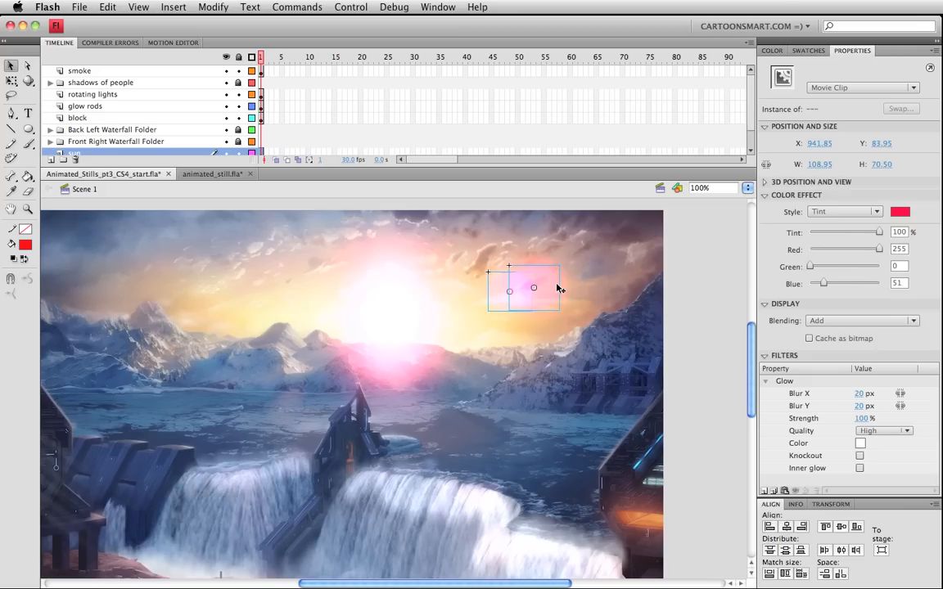
pyautogui.press('Down')
pyautogui.click(585, 283)
# Step: Duplicate the larger pink flare, place the copy farther from the sun and enlarge it to about 113 by 101 px
pyautogui.click(553, 300)
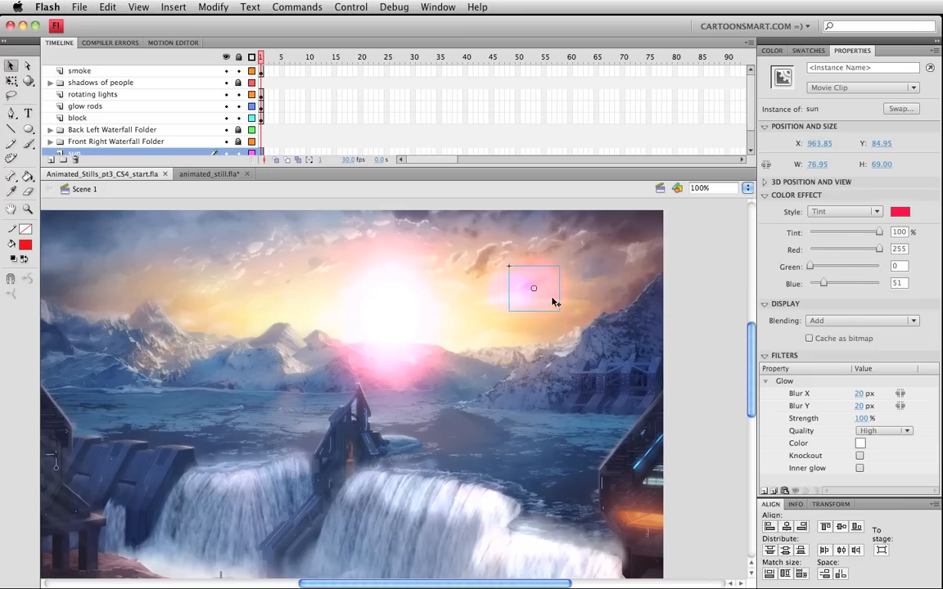
pyautogui.moveTo(554, 300); pyautogui.dragTo(627, 289)
pyautogui.press('q')
pyautogui.moveTo(632, 247); pyautogui.dragTo(649, 239)
# Step: Set the large flare's Glow filter to Blur X 27 px and Blur Y 43 px
pyautogui.click(862, 394)
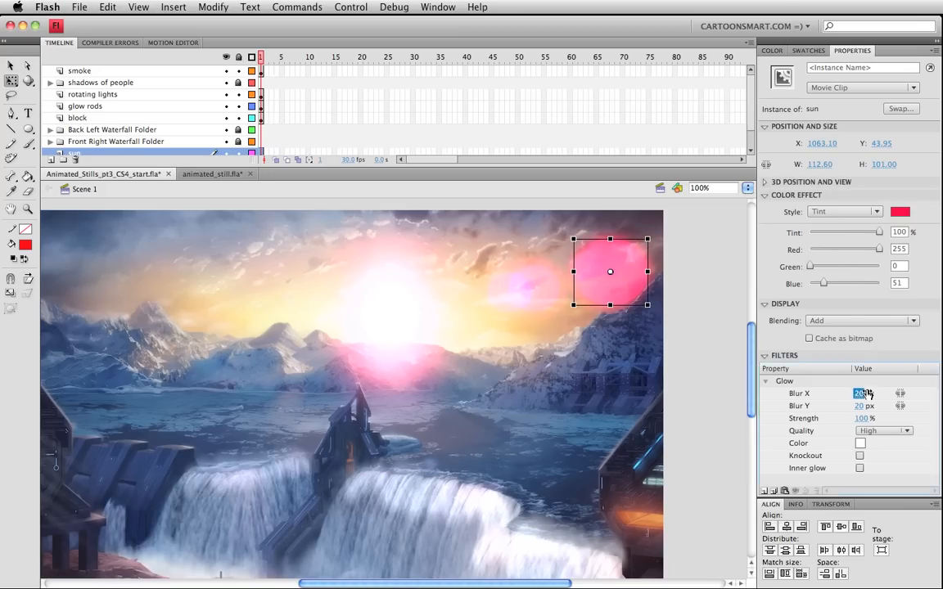
pyautogui.write('27')
pyautogui.press('Tab')
pyautogui.write('43')
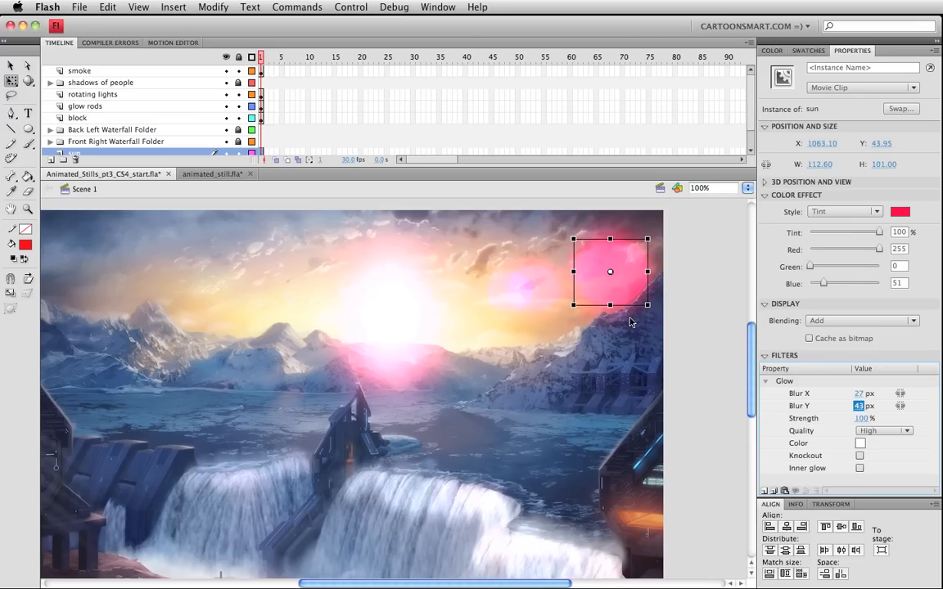
# Step: Narrow the large flare to about 103 px wide, shift it to about X 1078, Y 54, and save the file
pyautogui.moveTo(648, 271); pyautogui.dragTo(643, 273)
pyautogui.hotkey('shift', 'Right')
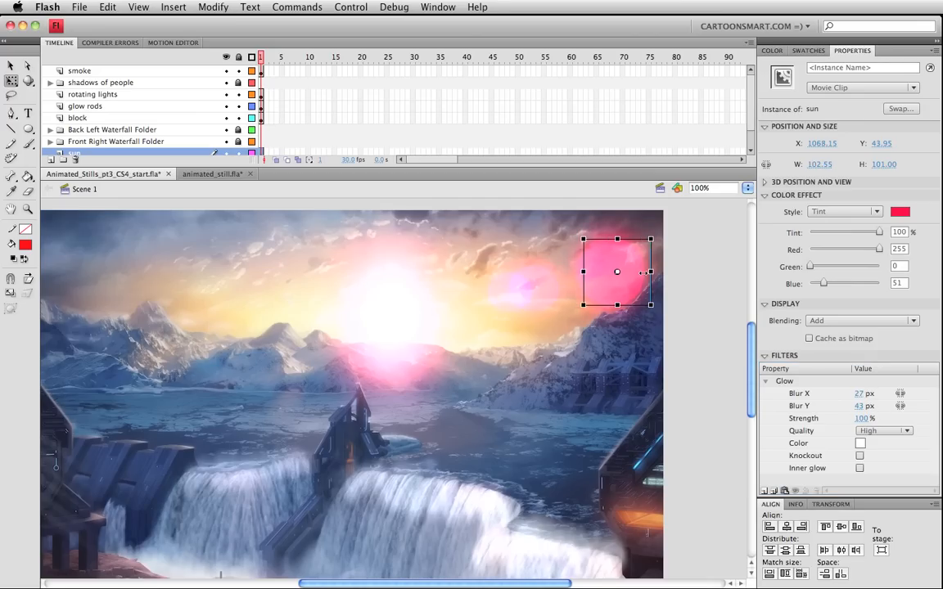
pyautogui.hotkey('shift', 'Down')
pyautogui.press('v')
pyautogui.press('super+s')
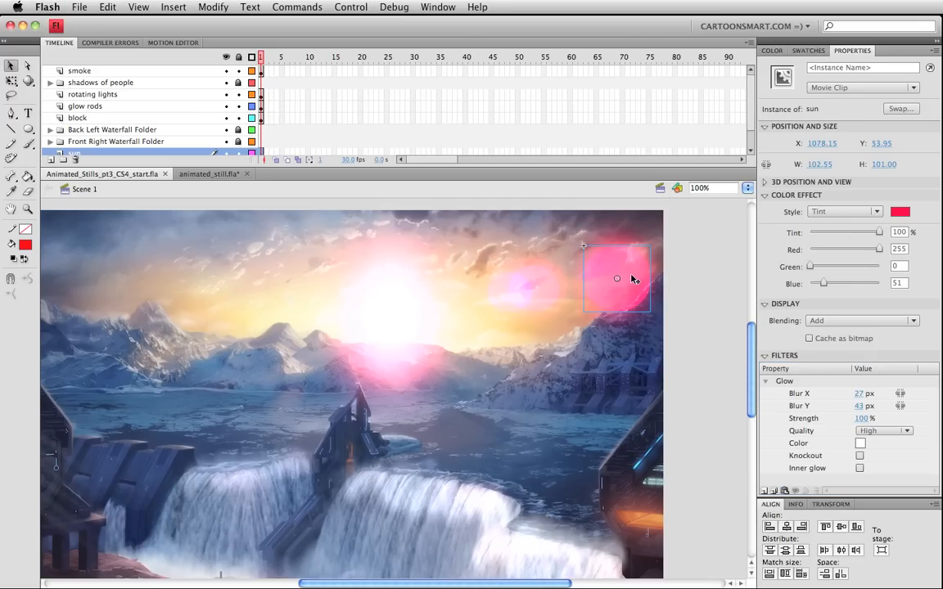
# Step: Duplicate the large flare's symbol under the name "lens flare"
pyautogui.press('super+shift+d')
pyautogui.moveTo(778, 496); pyautogui.dragTo(571, 406)
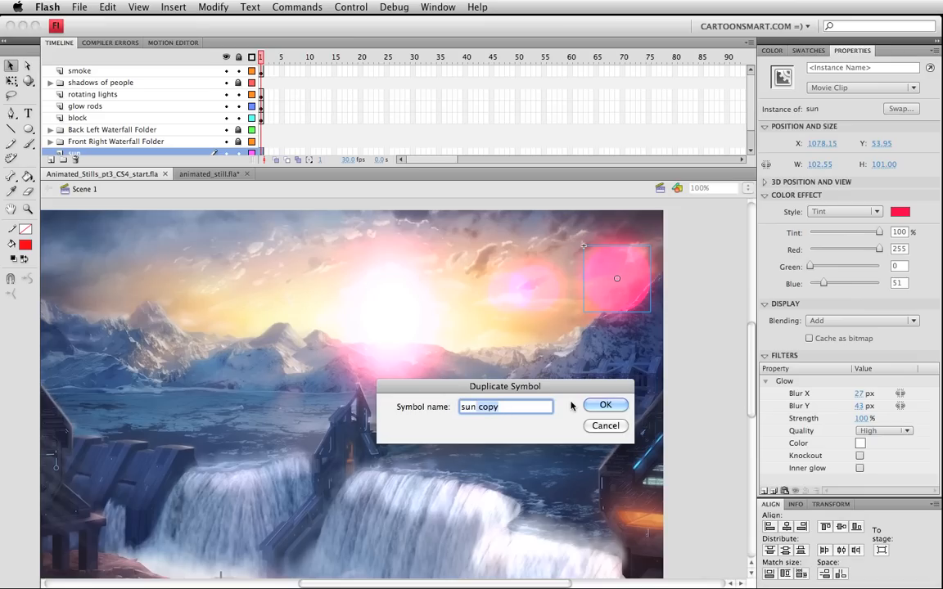
pyautogui.press('BackSpace')
pyautogui.press('BackSpace')
pyautogui.press('BackSpace')
pyautogui.press('BackSpace')
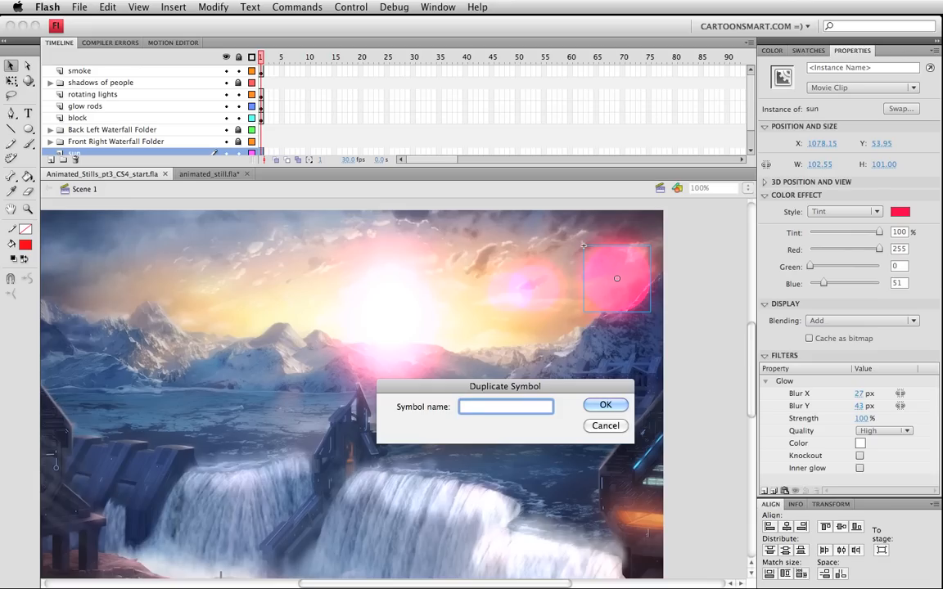
pyautogui.write('lens flare')
pyautogui.press('Return')
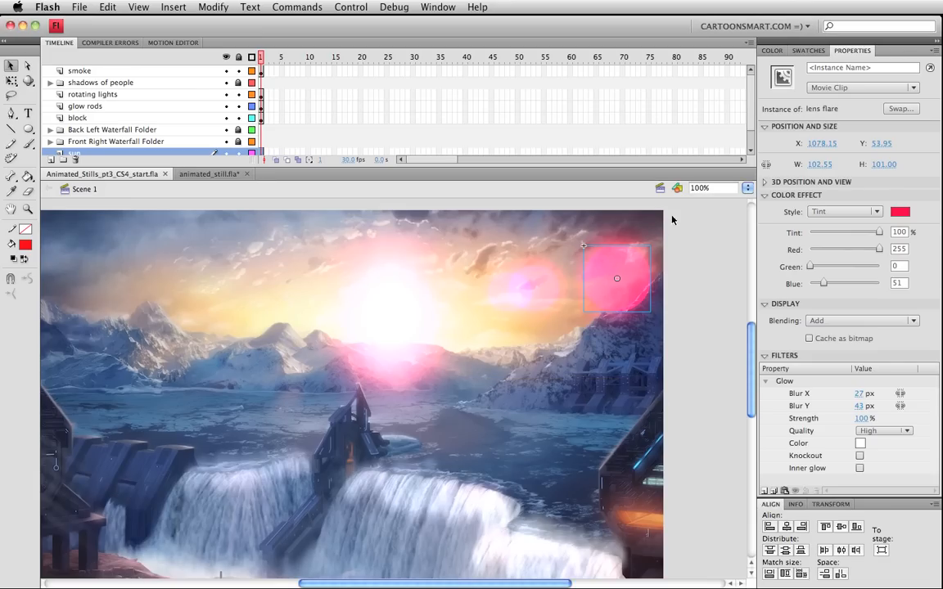
# Step: Inside the lens flare symbol, paste a copy of the white circle beside the original and fill it blue
pyautogui.doubleClick(645, 273)
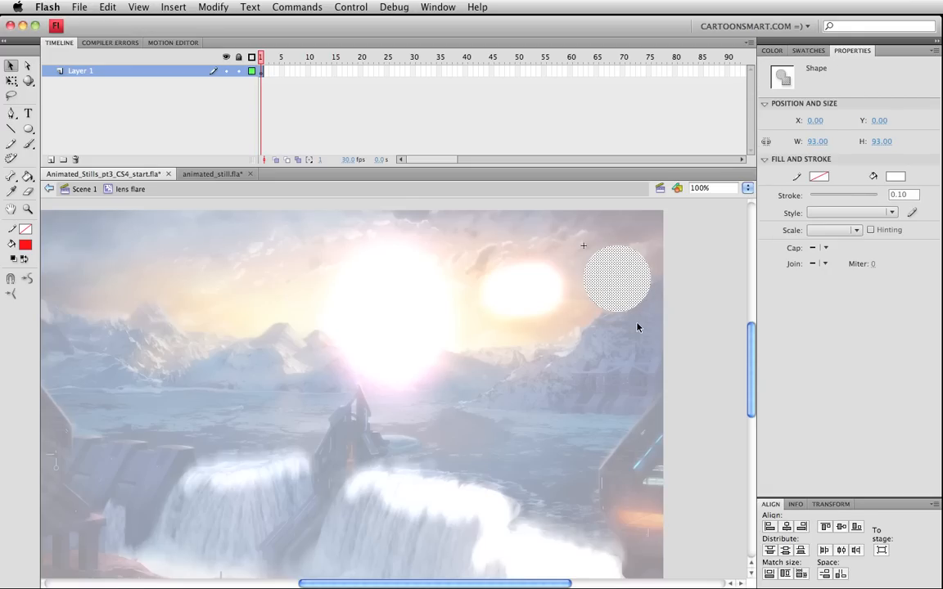
pyautogui.press('super+v')
pyautogui.moveTo(412, 400); pyautogui.dragTo(546, 397)
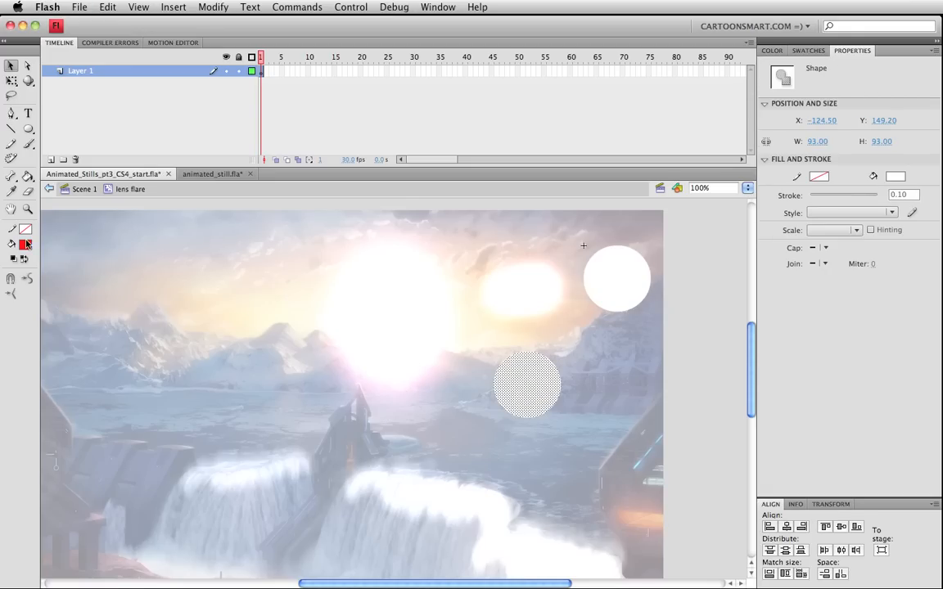
pyautogui.click(27, 244)
pyautogui.click(84, 299)
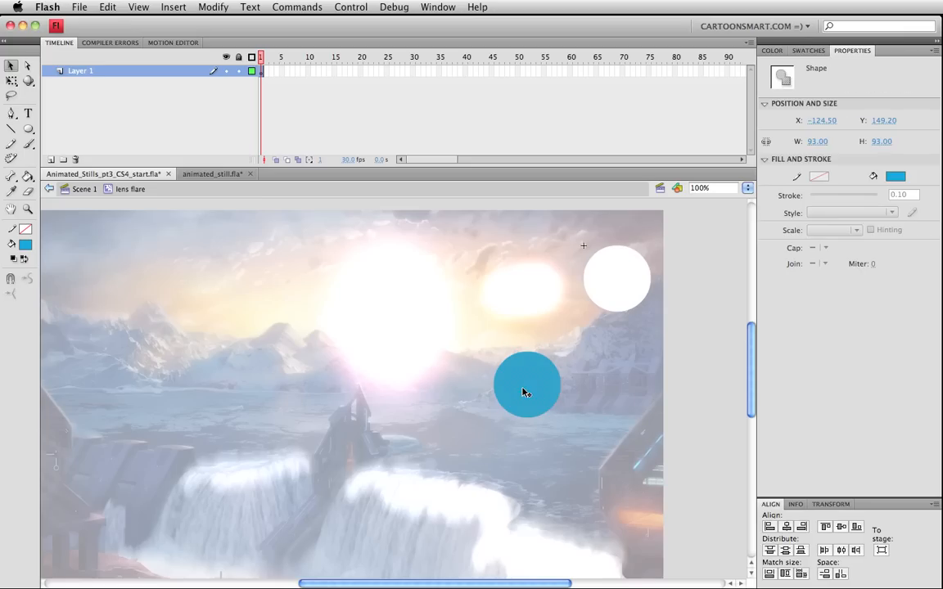
# Step: Shrink the blue circle to about 76 px across and centre it over the white circle
pyautogui.press('q')
pyautogui.moveTo(561, 352); pyautogui.dragTo(619, 281)
pyautogui.press('v')
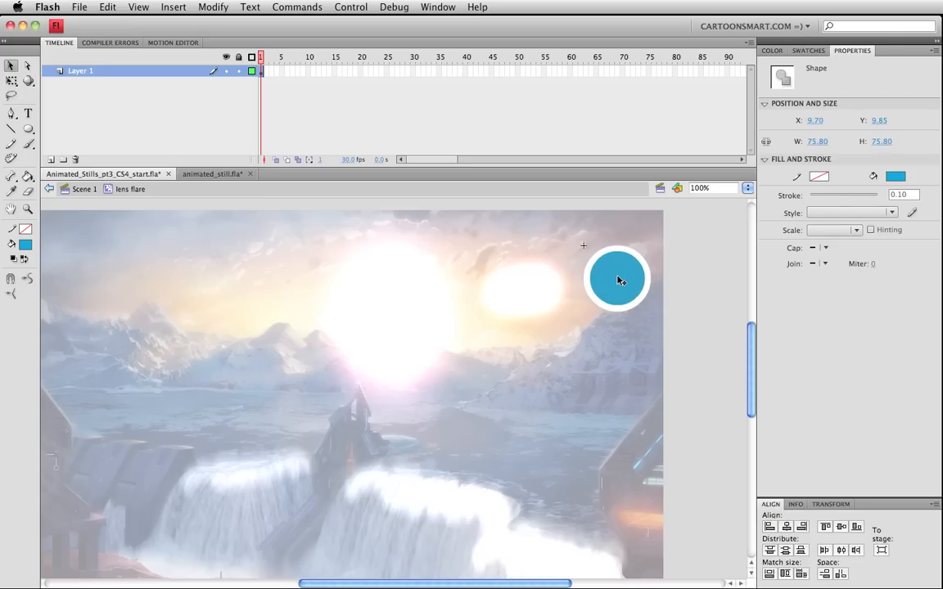
pyautogui.press('Left')
pyautogui.press('Left')
pyautogui.press('Down')
pyautogui.click(611, 350)
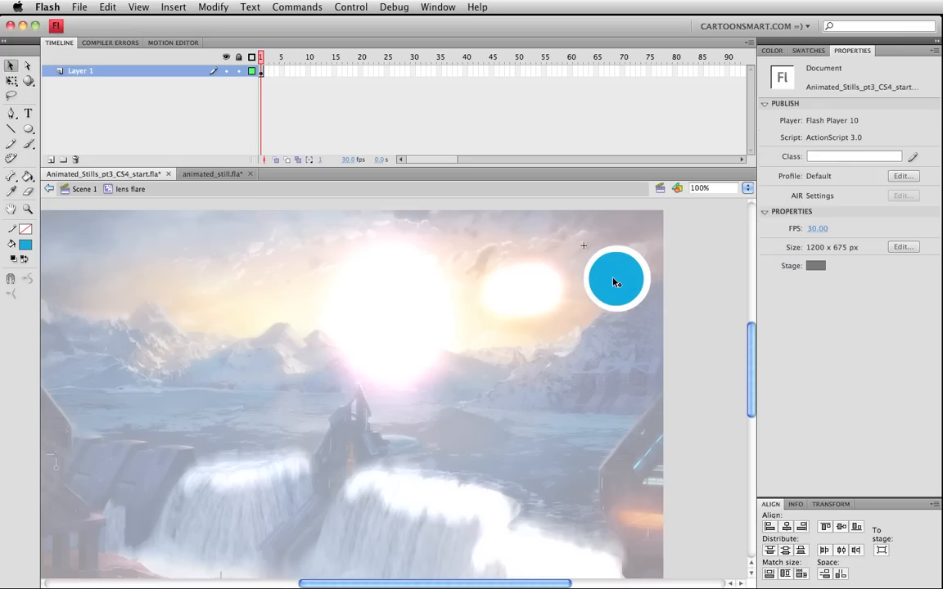
# Step: Cut the blue circle out of the white one to leave a ring, and return to the main scene
pyautogui.click(616, 283)
pyautogui.press('super+x')
pyautogui.doubleClick(558, 351)
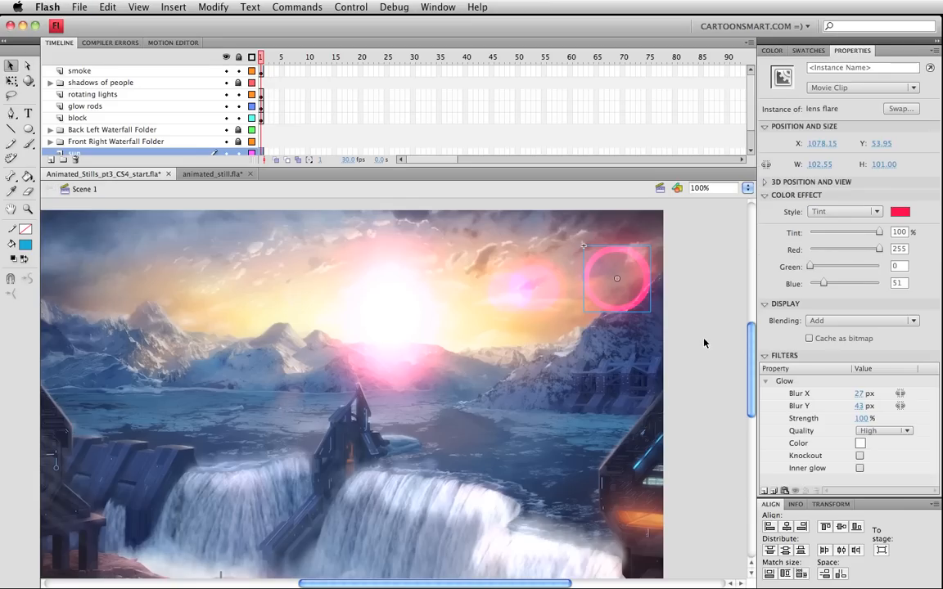
# Step: Replace the lens flare ring's Glow filter with a Blur filter
pyautogui.click(622, 307)
pyautogui.moveTo(860, 393)
pyautogui.mouseDown()
pyautogui.moveTo(885, 391)
pyautogui.moveTo(860, 392)
pyautogui.mouseUp()
pyautogui.click(798, 383)
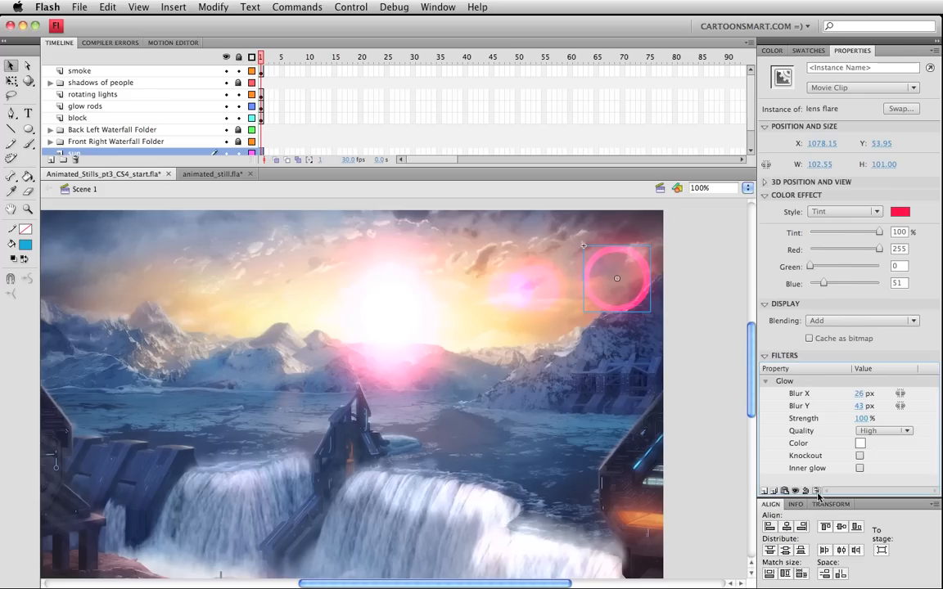
pyautogui.click(815, 492)
pyautogui.click(765, 491)
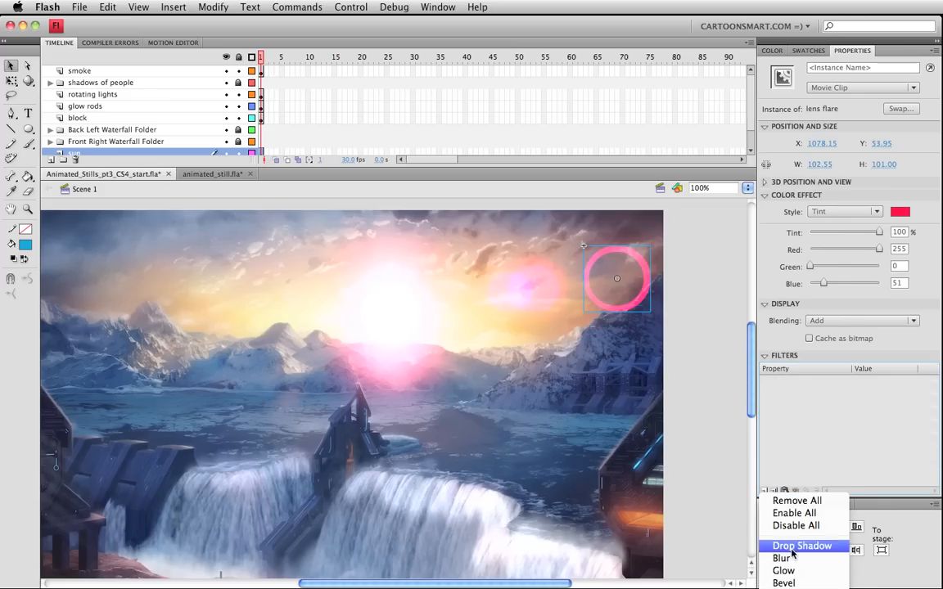
pyautogui.click(785, 558)
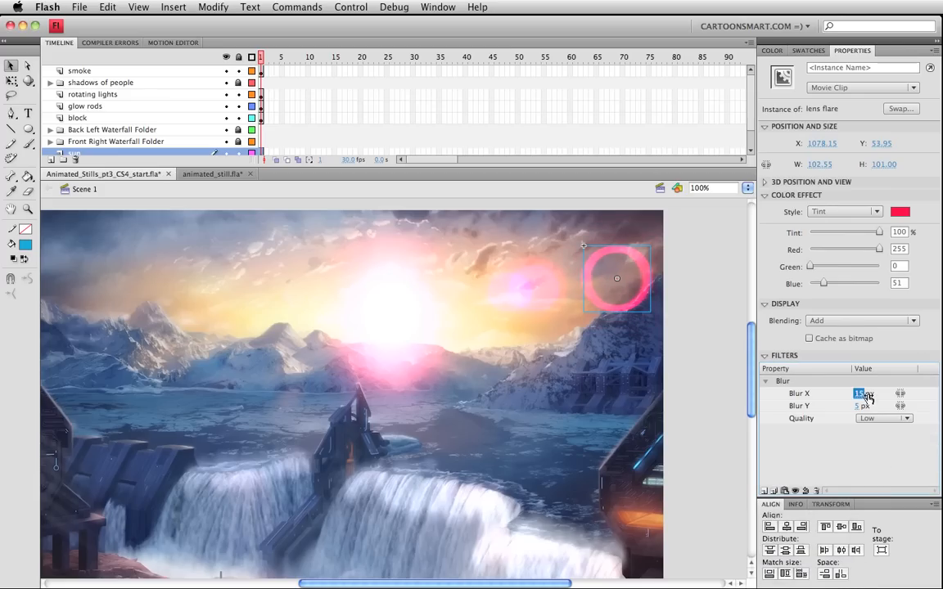
# Step: Set the ring's Blur filter to Blur X 17 px, Blur Y 14 px and High quality
pyautogui.moveTo(857, 393)
pyautogui.mouseDown()
pyautogui.moveTo(855, 409)
pyautogui.moveTo(856, 397)
pyautogui.mouseUp()
pyautogui.click(882, 418)
pyautogui.click(878, 453)
# Step: Switch the ring's color effect to Advanced and lower its alpha offset to -71
pyautogui.click(843, 212)
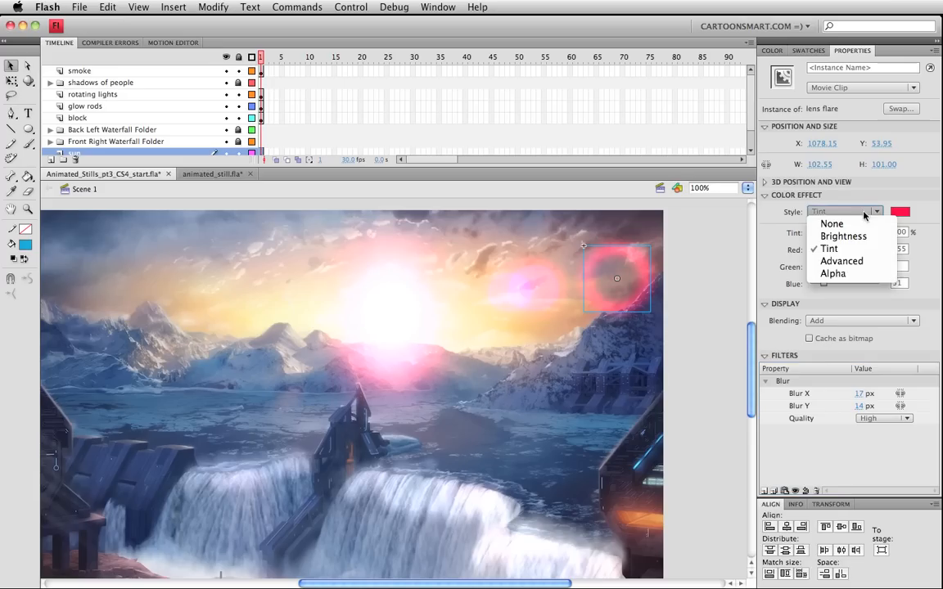
pyautogui.click(857, 269)
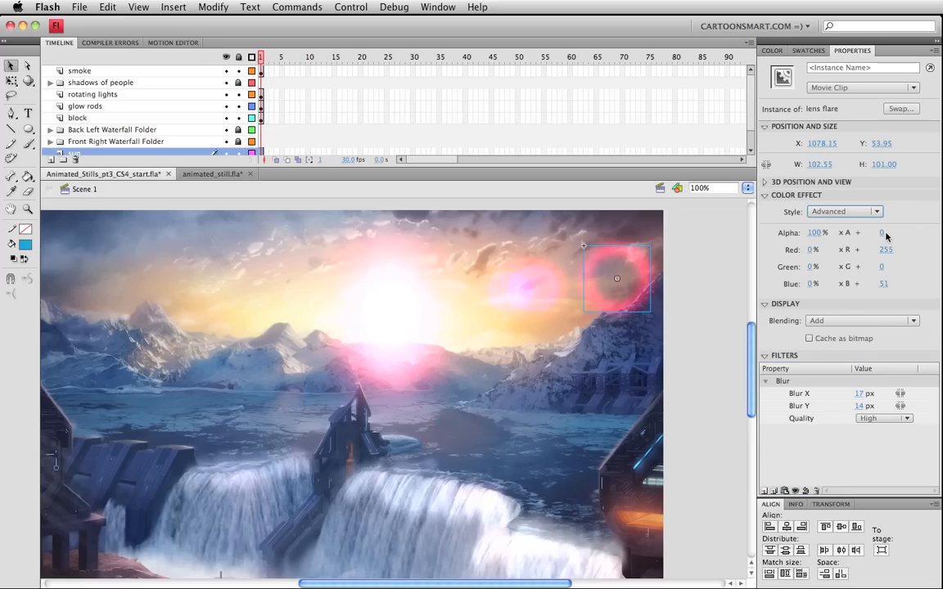
pyautogui.moveTo(884, 235); pyautogui.dragTo(837, 235)
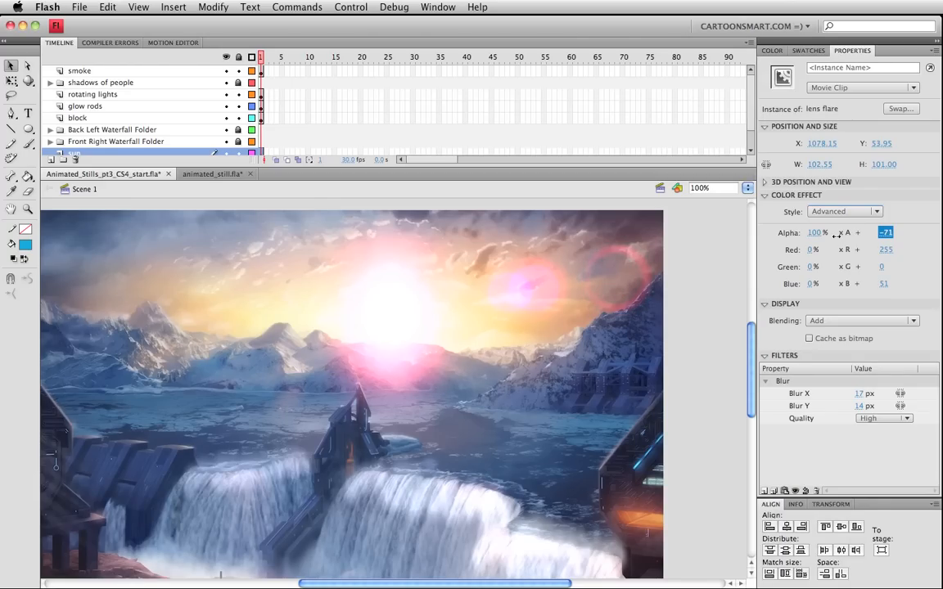
pyautogui.click(697, 305)
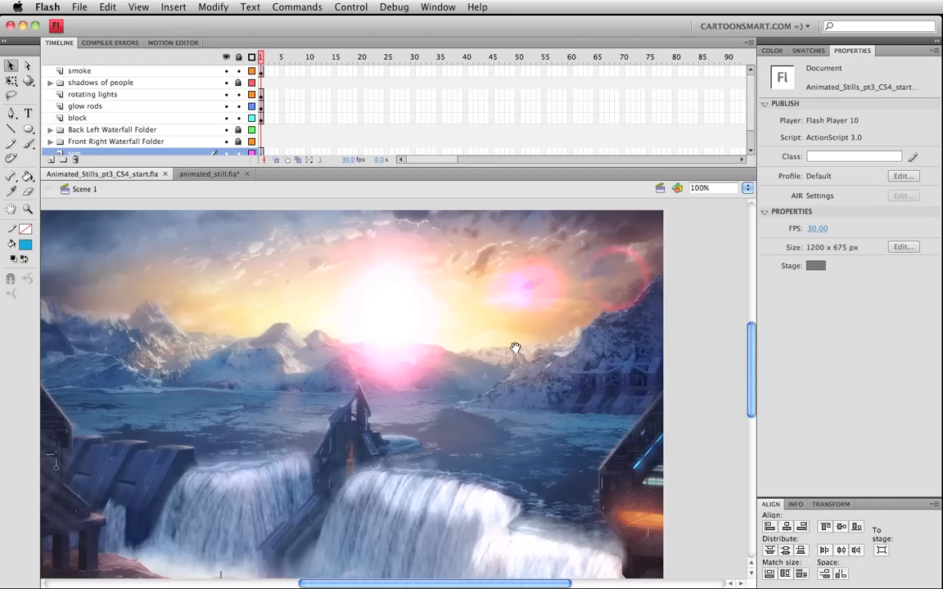
# Step: Adjust the lens flare ring above the far mountain slope with Free Transform and save the file
pyautogui.moveTo(512, 347); pyautogui.dragTo(546, 354)
pyautogui.click(672, 276)
pyautogui.press('q')
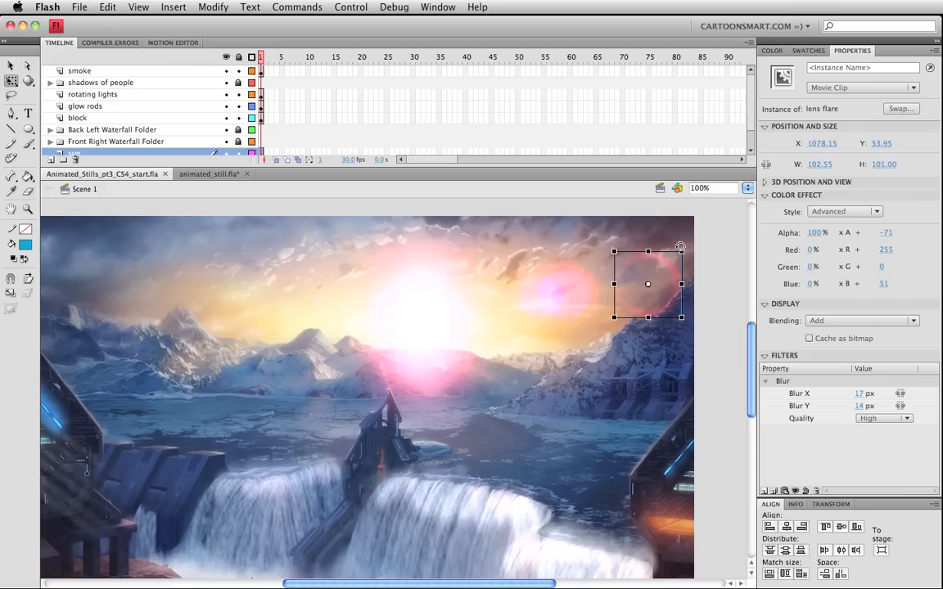
pyautogui.moveTo(698, 238)
pyautogui.mouseDown()
pyautogui.moveTo(606, 280)
pyautogui.moveTo(543, 269)
pyautogui.moveTo(453, 311)
pyautogui.moveTo(421, 276)
pyautogui.moveTo(181, 263)
pyautogui.moveTo(693, 269)
pyautogui.moveTo(678, 268)
pyautogui.moveTo(687, 245)
pyautogui.mouseUp()
pyautogui.press('v')
pyautogui.press('q')
pyautogui.click(726, 260)
pyautogui.press('super+s')
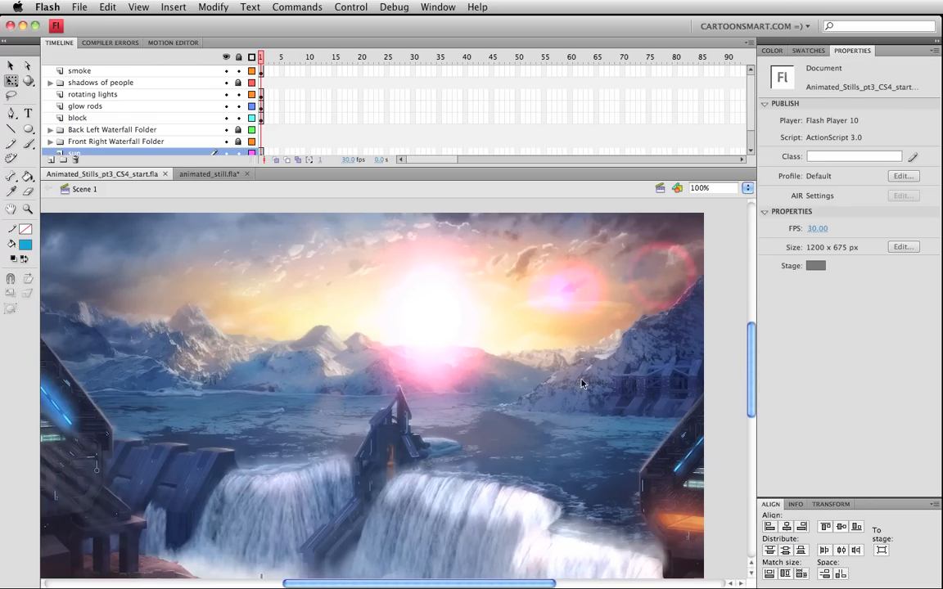
# Step: Move the lens flare ring slightly down and closer to the sun, and save the file
pyautogui.press('v')
pyautogui.moveTo(659, 307)
pyautogui.mouseDown()
pyautogui.moveTo(627, 313)
pyautogui.moveTo(644, 311)
pyautogui.mouseUp()
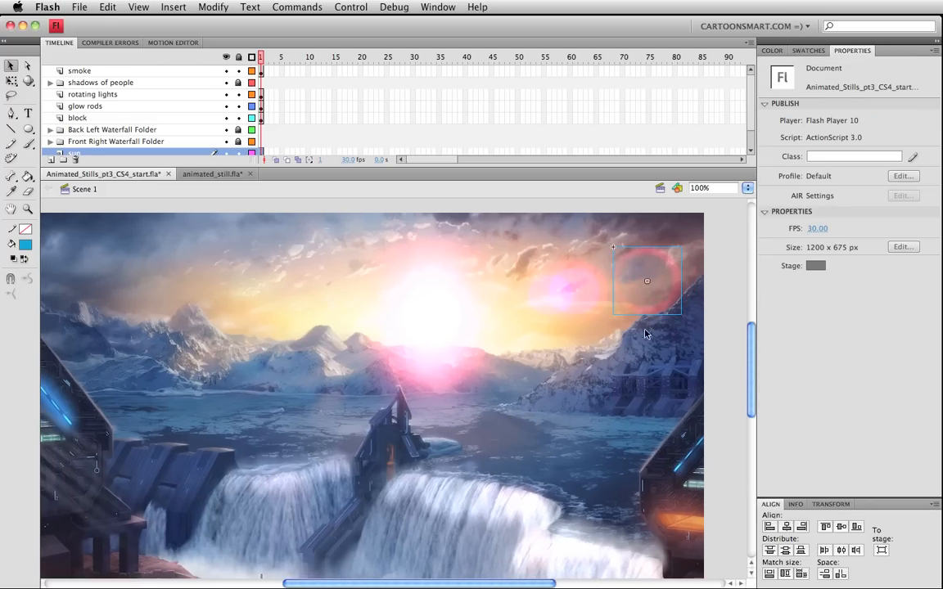
pyautogui.click(718, 381)
pyautogui.press('super+s')
# Step: Move the two overlapping pink flares together closer to the sun, to about X 920, Y 90
pyautogui.hscroll(-3, 483, 421)
pyautogui.scroll(-1, 483, 421)
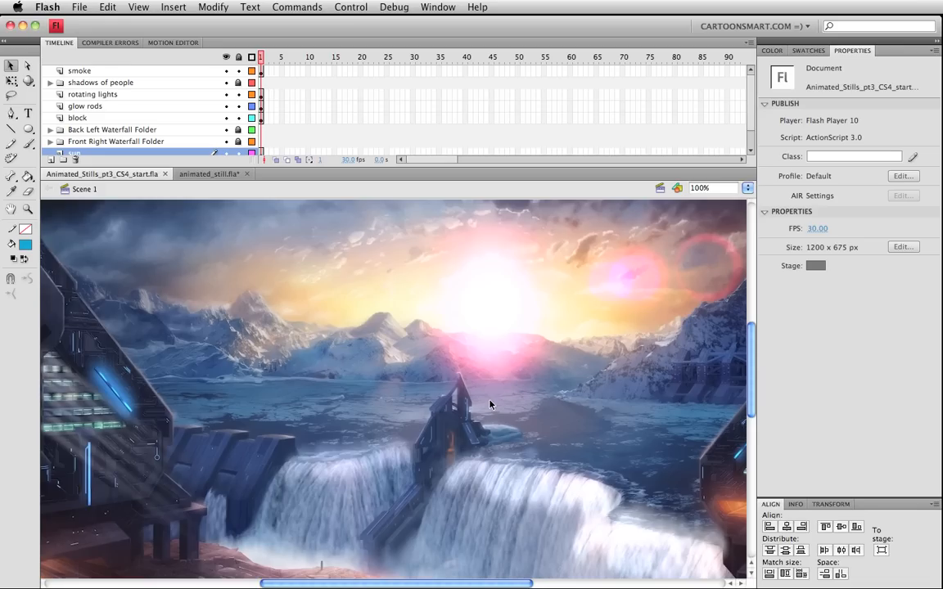
pyautogui.click(621, 285)
pyautogui.keyDown('shift'); pyautogui.click(599, 278); pyautogui.keyUp('shift')
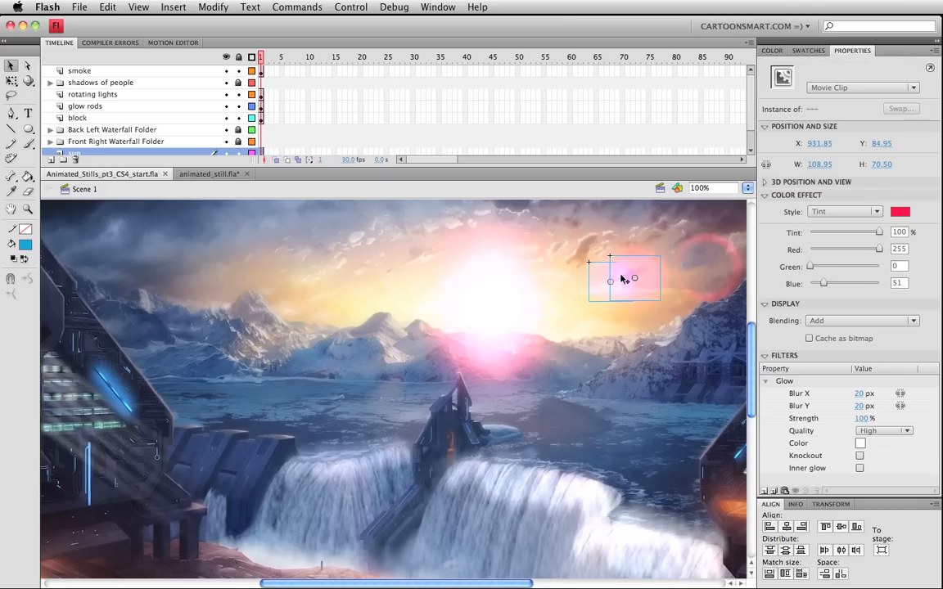
pyautogui.moveTo(621, 276)
pyautogui.mouseDown()
pyautogui.moveTo(513, 297)
pyautogui.moveTo(541, 301)
pyautogui.moveTo(631, 282)
pyautogui.mouseUp()
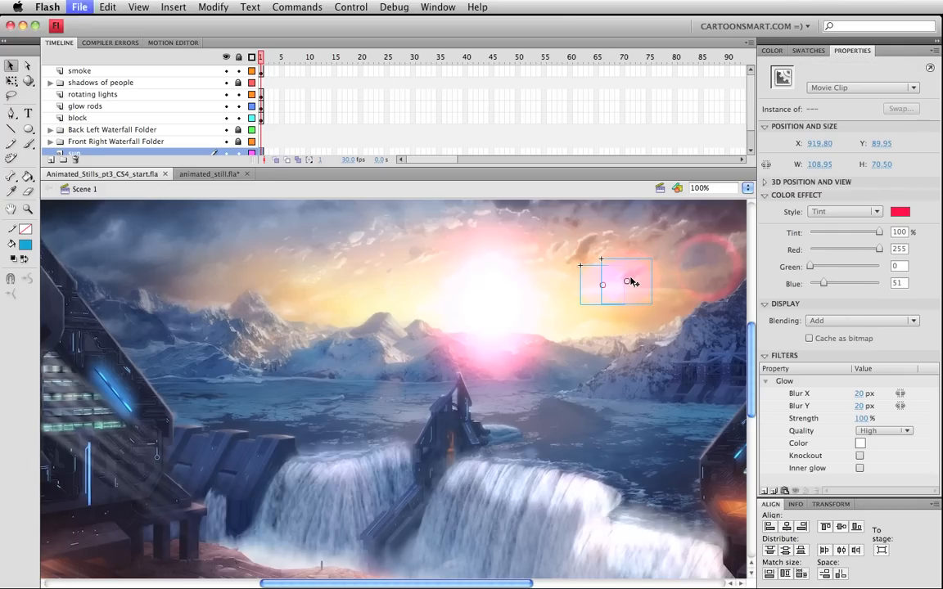
pyautogui.click(477, 327)
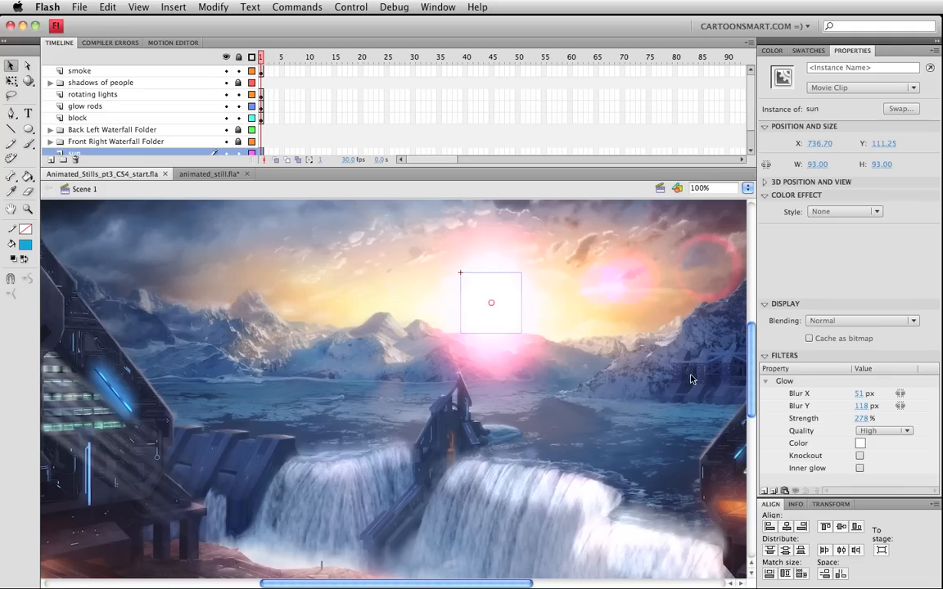
pyautogui.moveTo(692, 379); pyautogui.dragTo(646, 374)
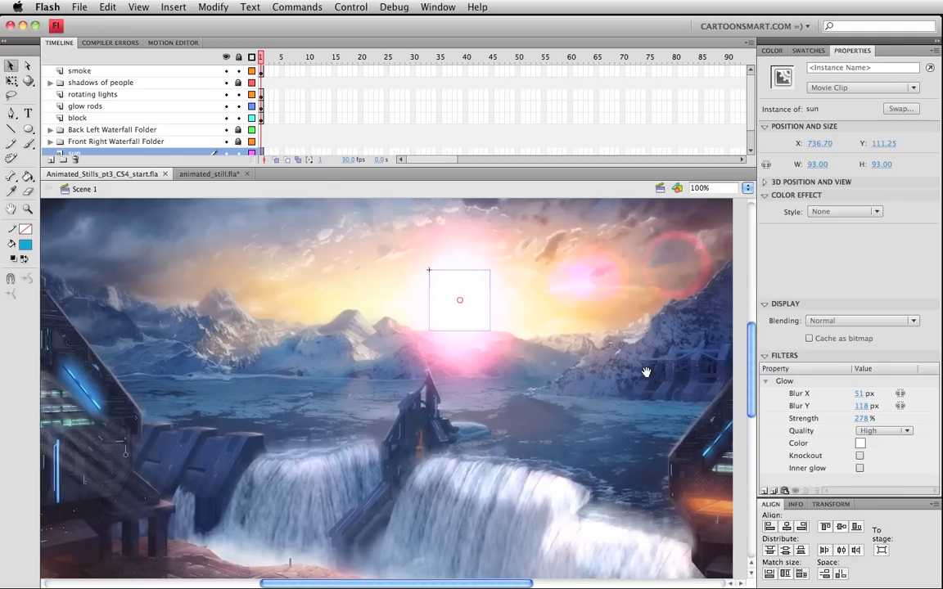
pyautogui.click(740, 357)
pyautogui.moveTo(564, 377); pyautogui.dragTo(598, 380)
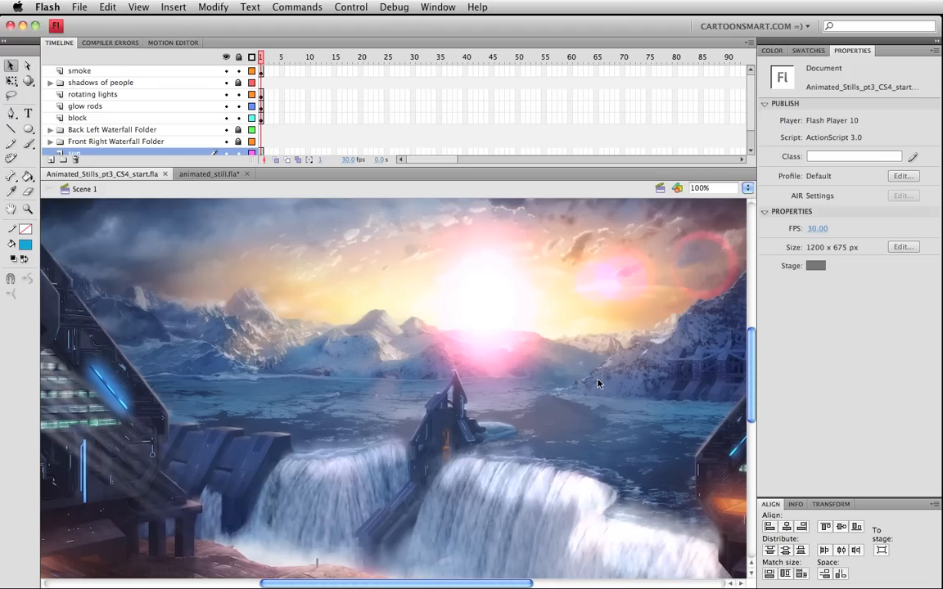
# Step: Add a new layer above the Front Right Waterfall Folder, name it "waves over falls", and save the file
pyautogui.moveTo(478, 369); pyautogui.dragTo(487, 372)
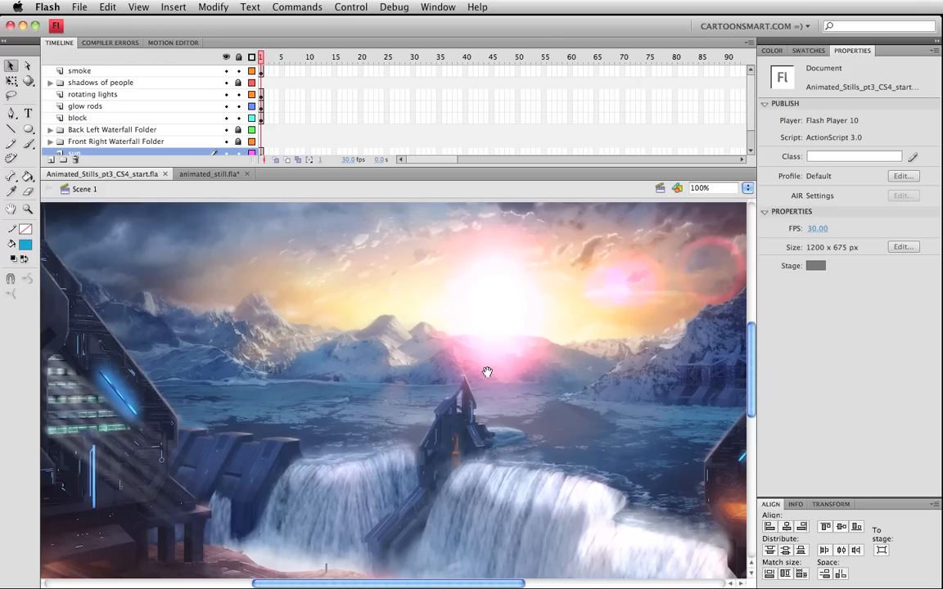
pyautogui.scroll(-1, 481, 375)
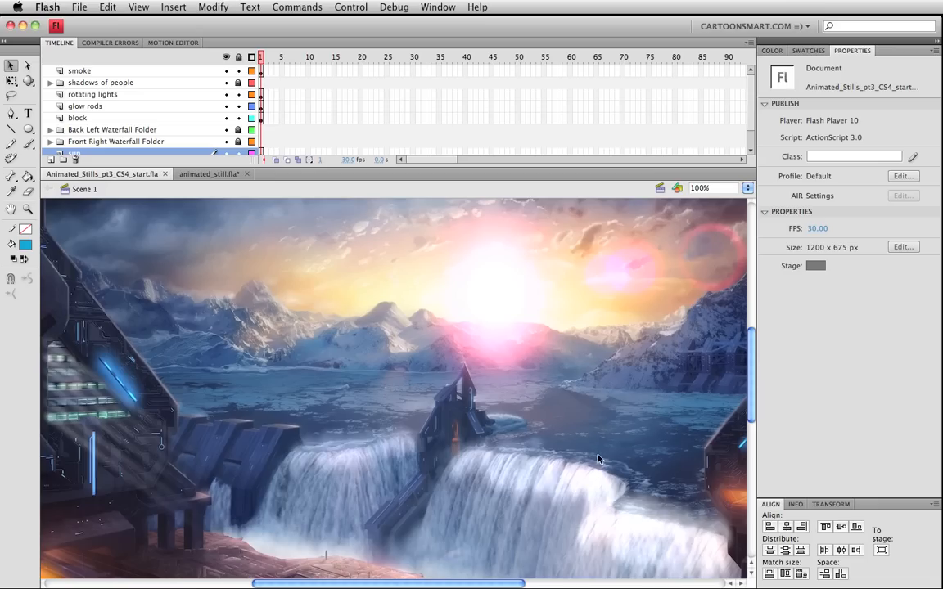
pyautogui.click(73, 141)
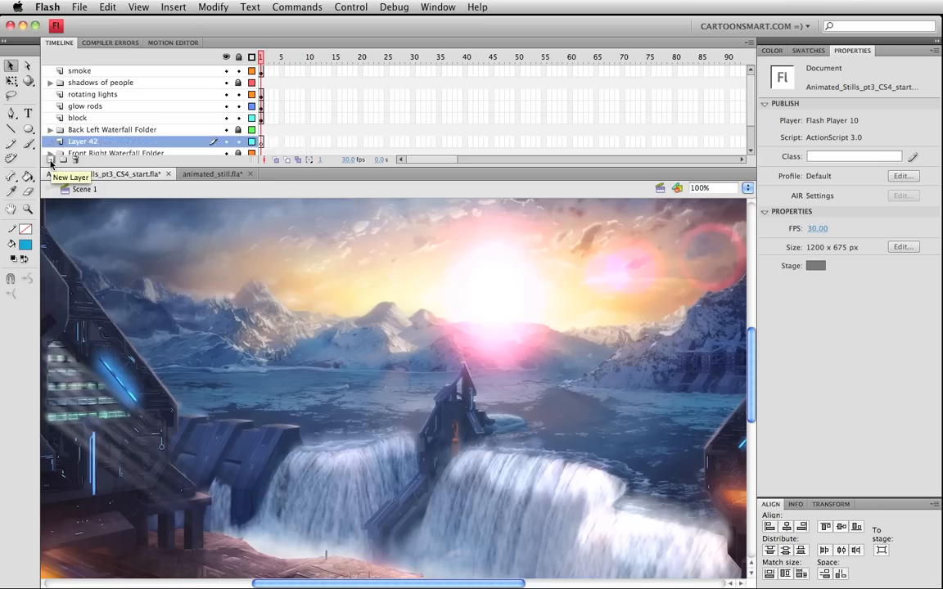
pyautogui.click(50, 160)
pyautogui.doubleClick(100, 143)
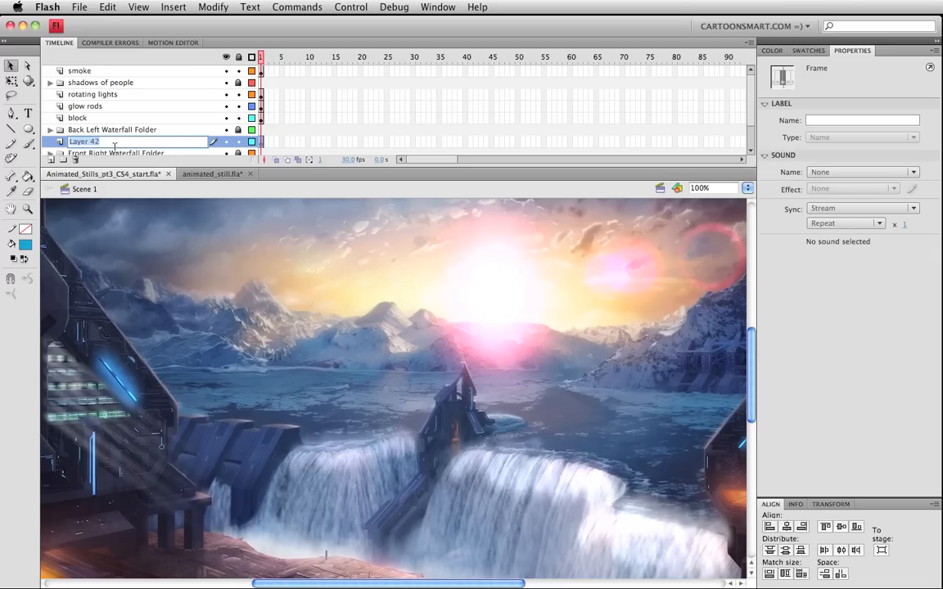
pyautogui.write('waves ov')
pyautogui.press('Return')
pyautogui.press('super+s')
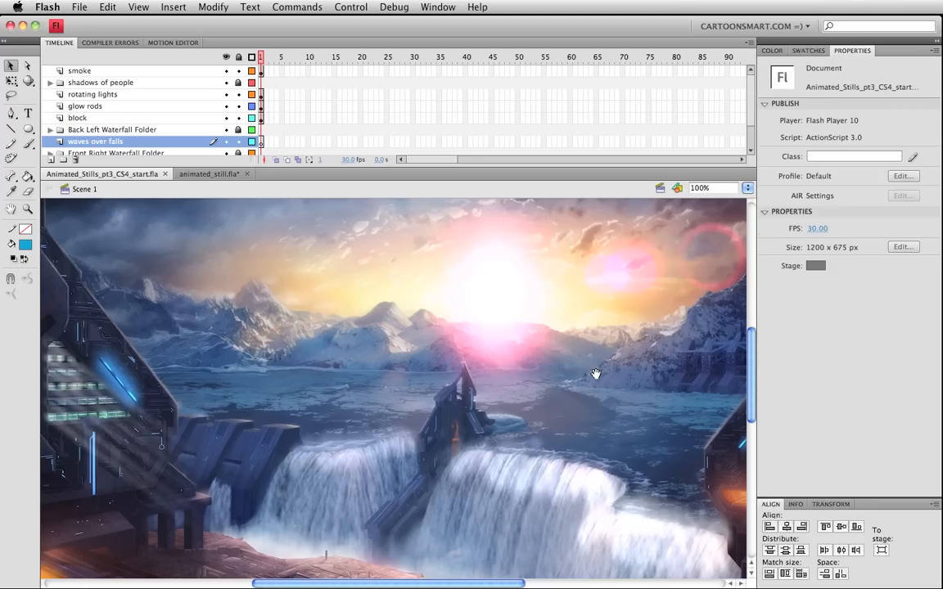
# Step: Set up the Brush tool with pressure and tilt and a dark blue fill sampled from the water above the right waterfall's edge
pyautogui.moveTo(595, 374); pyautogui.dragTo(549, 336)
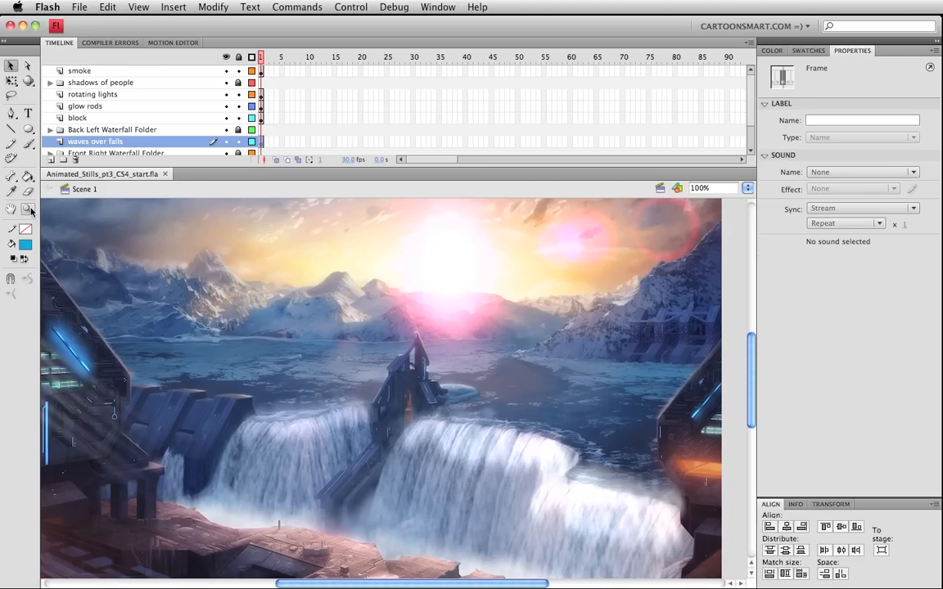
pyautogui.click(27, 208)
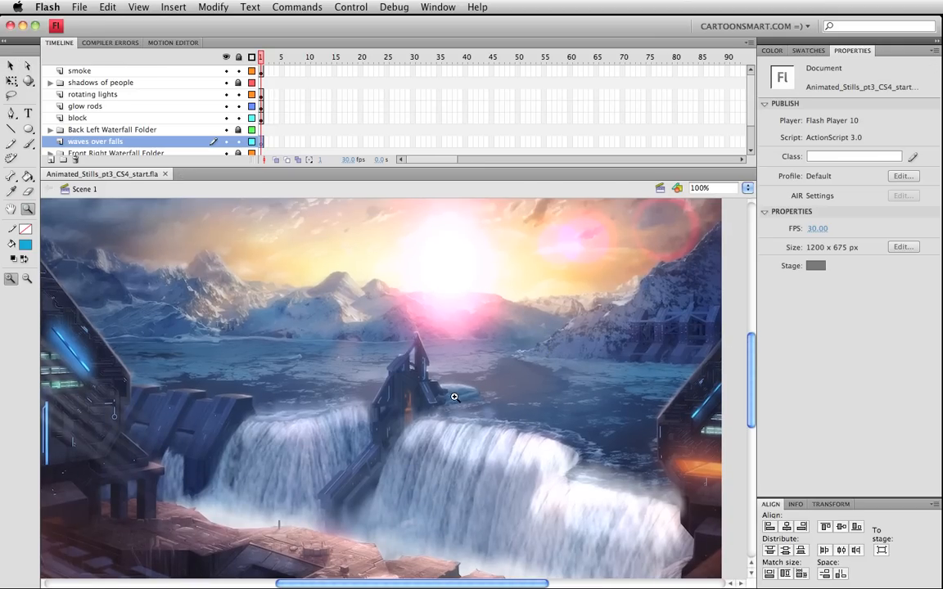
pyautogui.moveTo(442, 356); pyautogui.dragTo(661, 475)
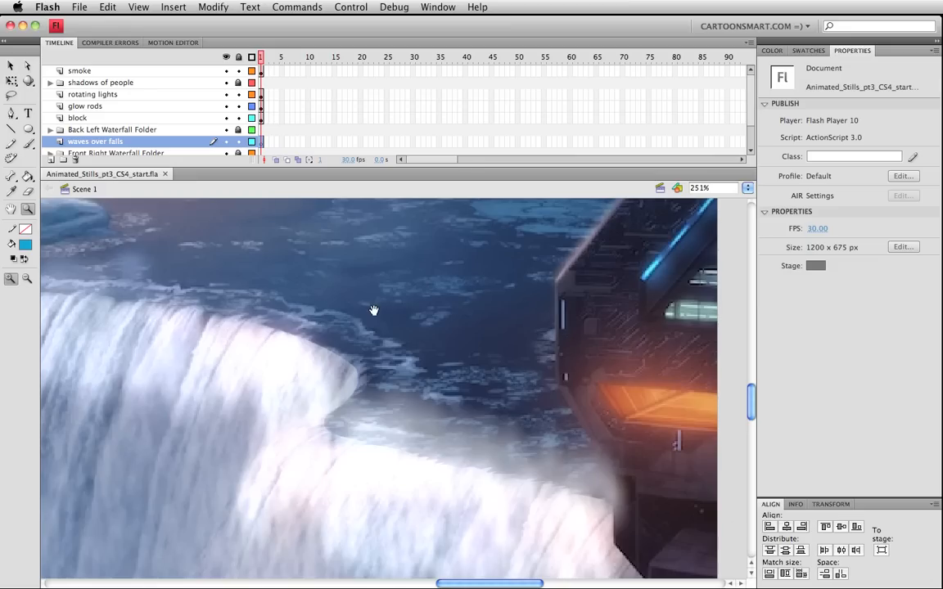
pyautogui.press('v')
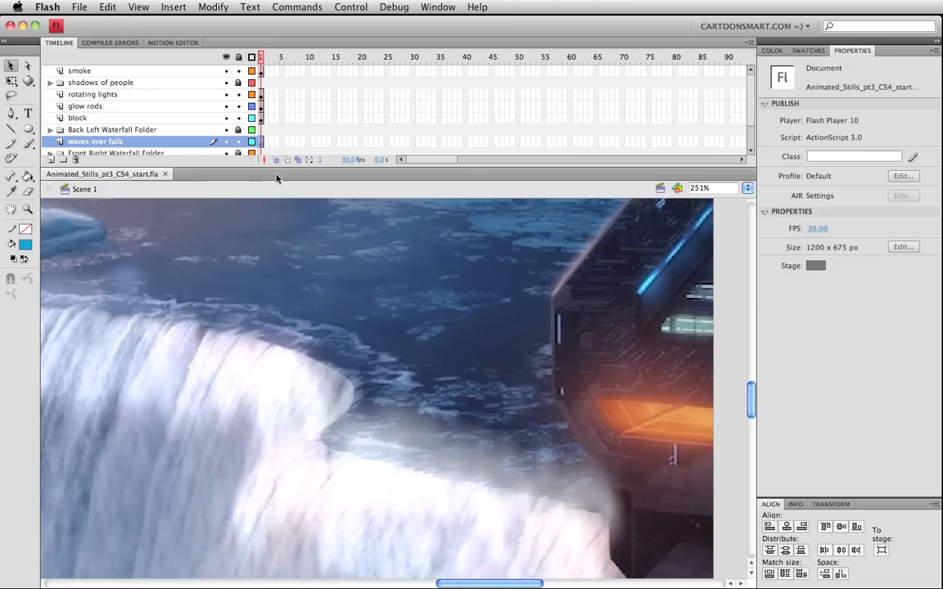
pyautogui.click(26, 145)
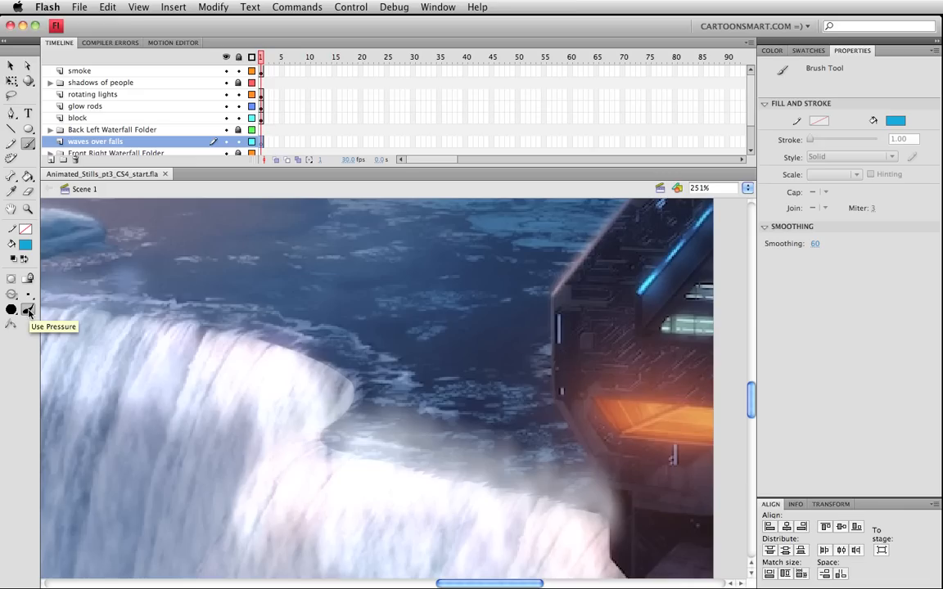
pyautogui.click(26, 246)
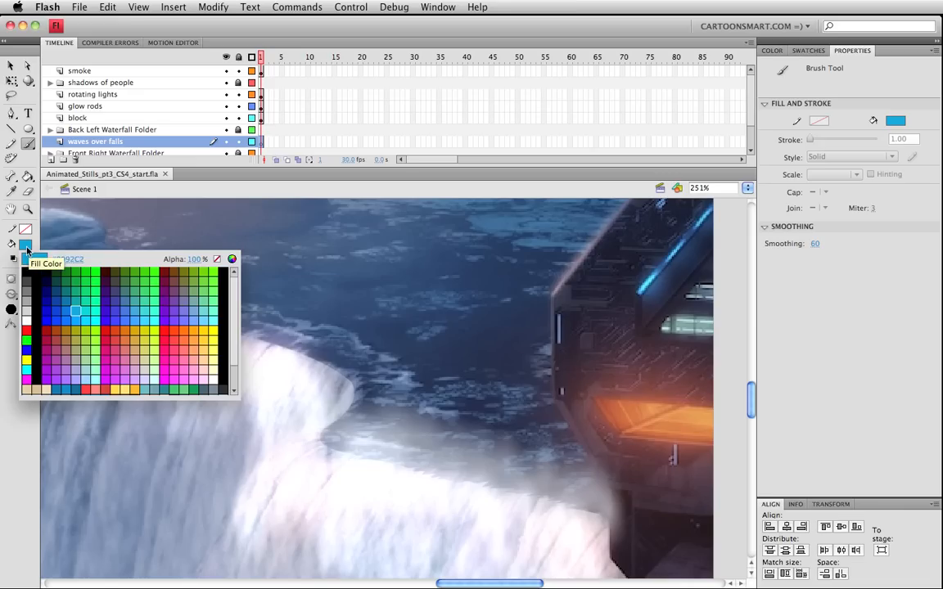
pyautogui.click(328, 301)
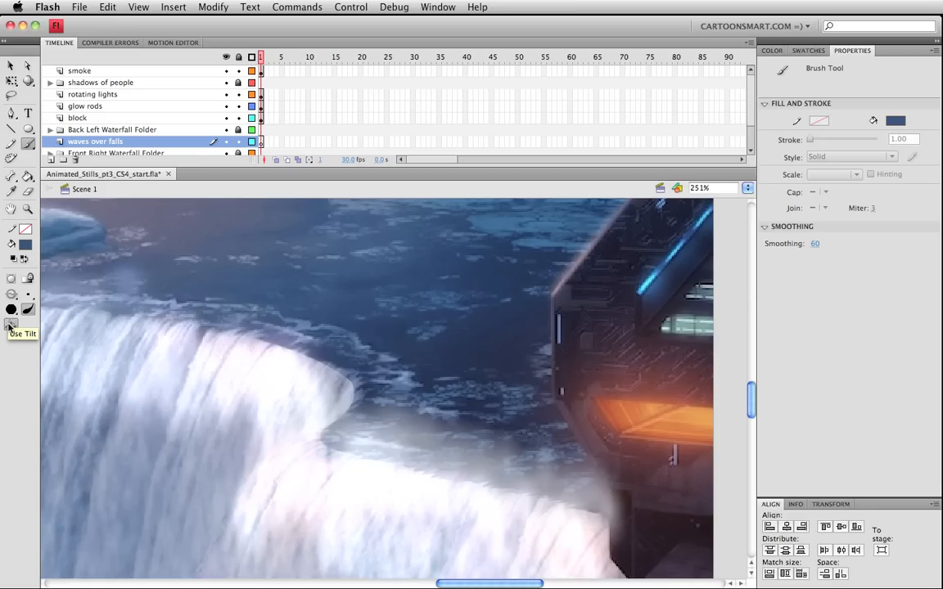
pyautogui.click(260, 143)
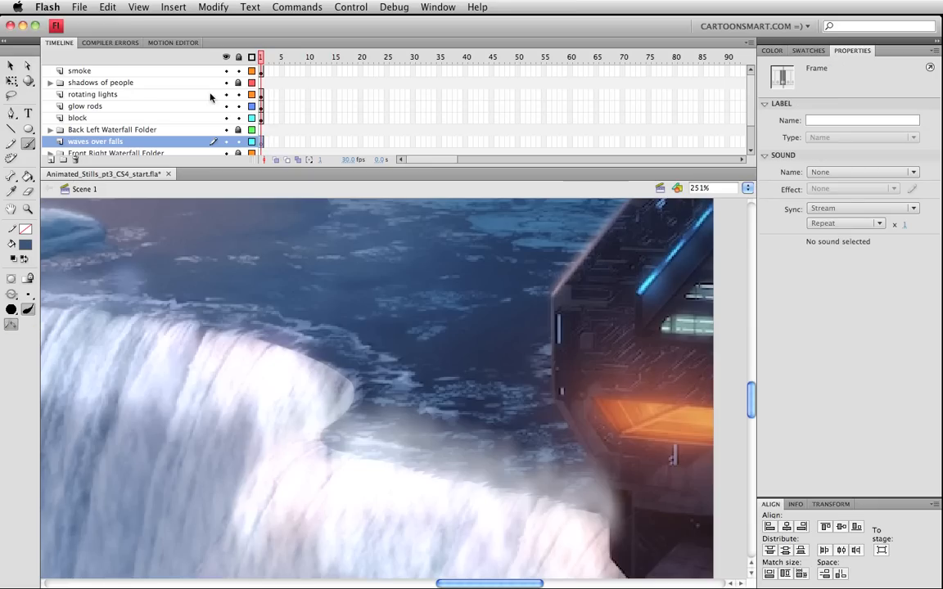
# Step: Choose a larger brush size and hide every layer except waves over falls
pyautogui.moveTo(248, 309); pyautogui.dragTo(257, 311)
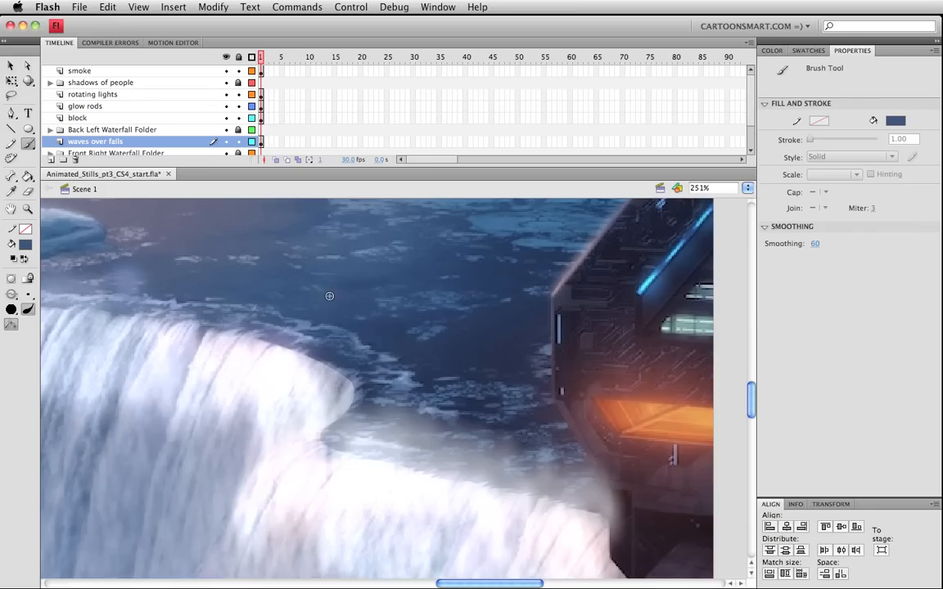
pyautogui.click(28, 294)
pyautogui.click(55, 342)
pyautogui.click(226, 57)
pyautogui.click(226, 141)
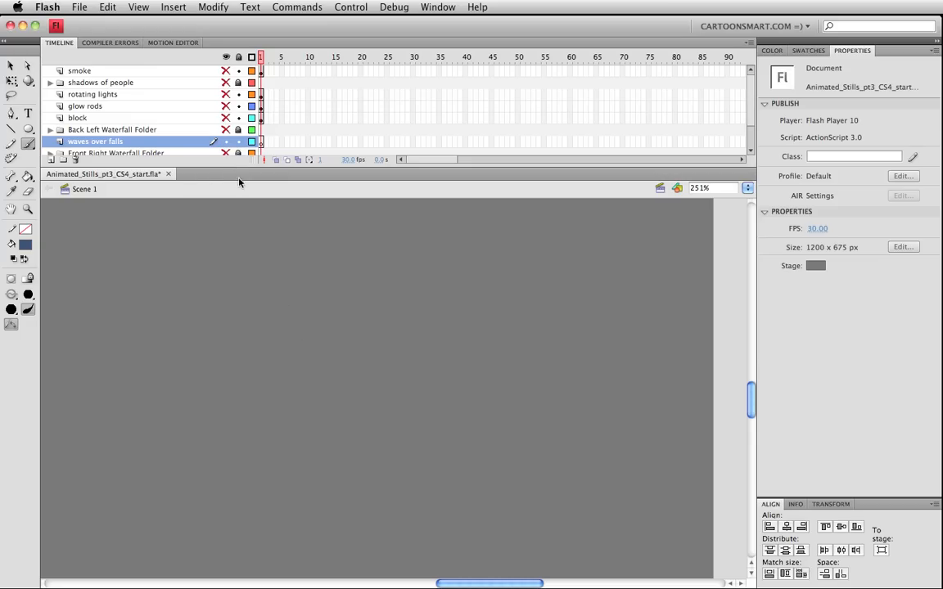
# Step: Paint a wavy, diagonal dark blue stroke about 111 px wide and 76 px high along the falls' edge, and show all layers again
pyautogui.moveTo(242, 300); pyautogui.dragTo(277, 293)
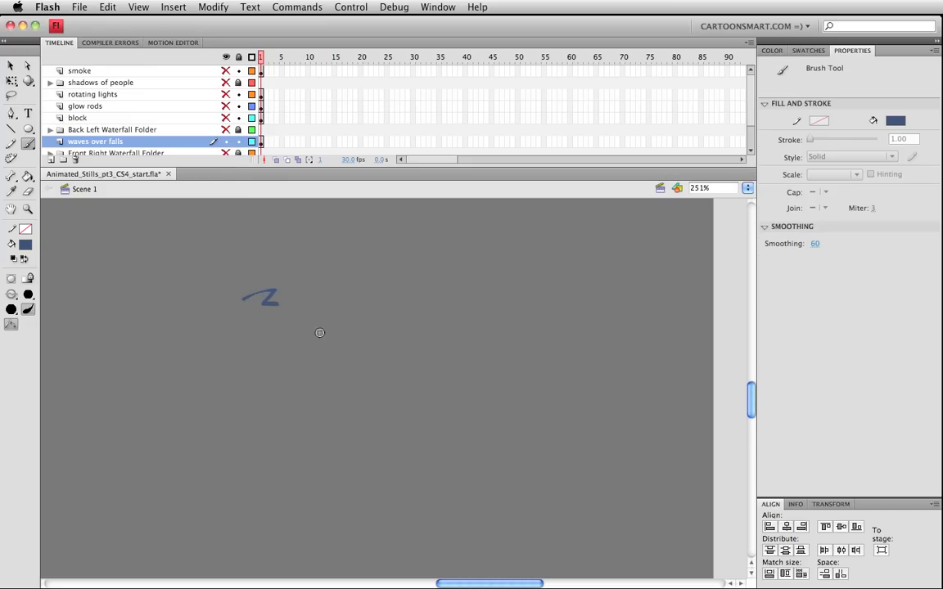
pyautogui.press('super+z')
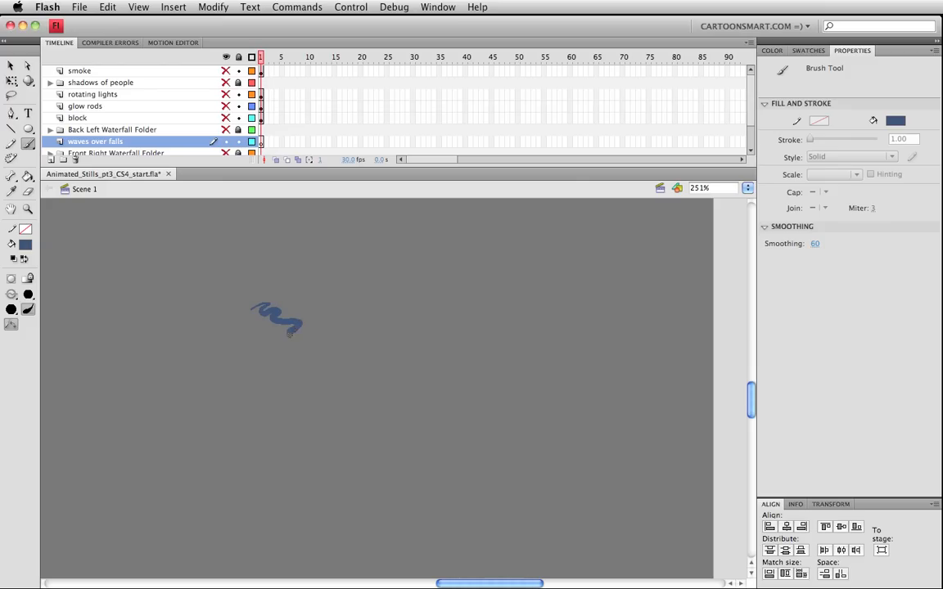
pyautogui.moveTo(289, 334); pyautogui.dragTo(336, 332)
pyautogui.moveTo(327, 346)
pyautogui.mouseDown()
pyautogui.moveTo(354, 356)
pyautogui.moveTo(344, 371)
pyautogui.moveTo(414, 406)
pyautogui.moveTo(431, 426)
pyautogui.mouseUp()
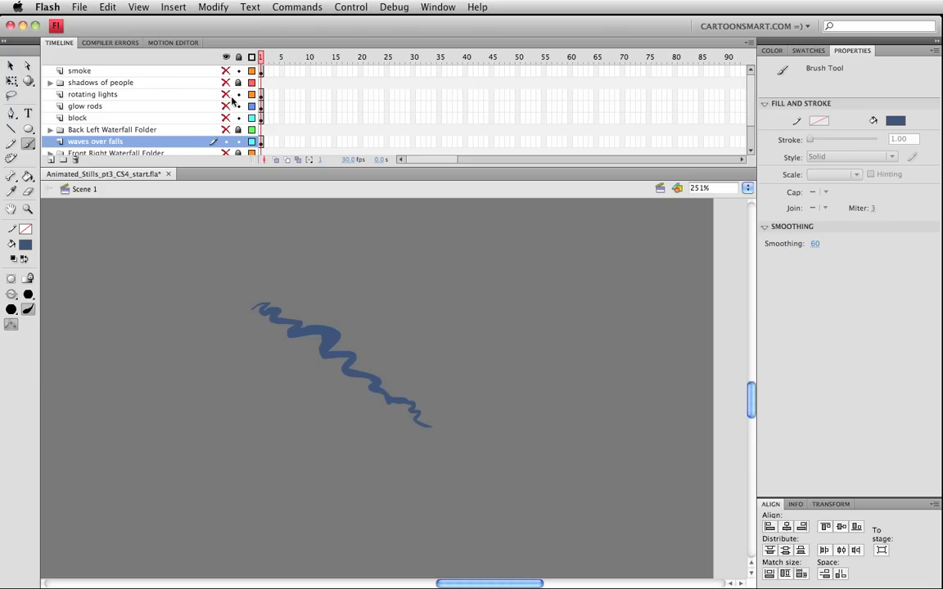
pyautogui.click(228, 56)
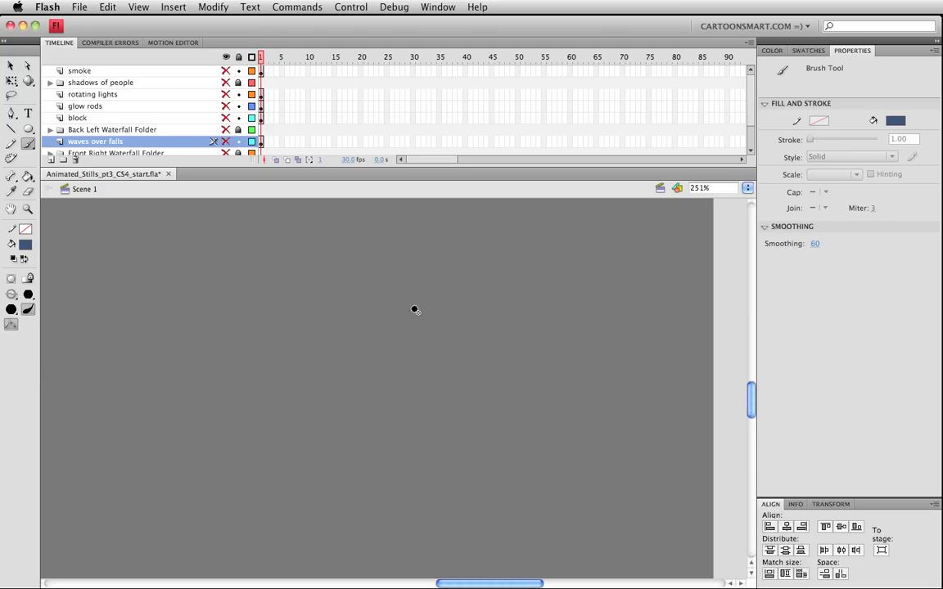
pyautogui.click(227, 57)
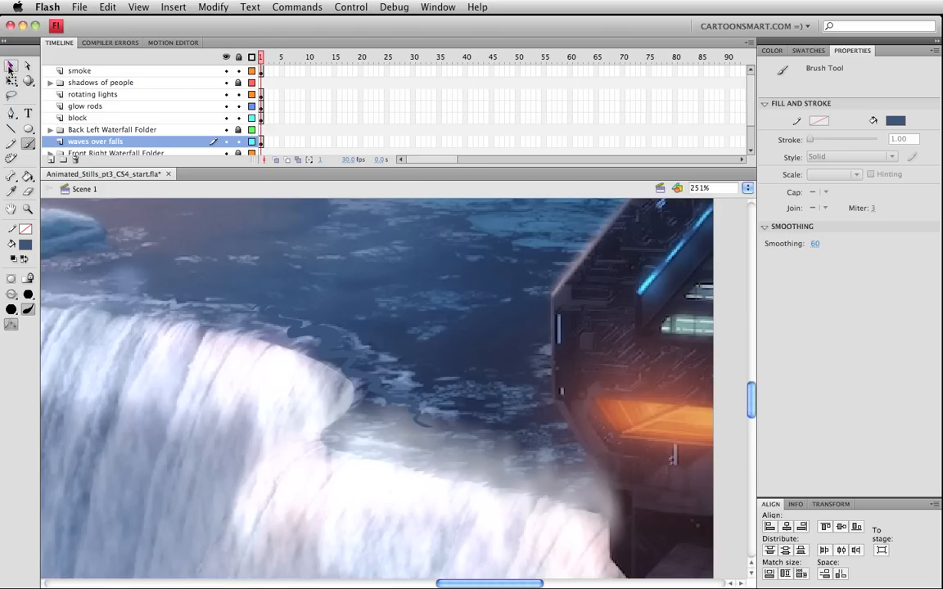
# Step: Convert the painted wave stroke to a movie clip named "wave", move it slightly up to X 917.80, Y 398.10, and save the file
pyautogui.click(10, 66)
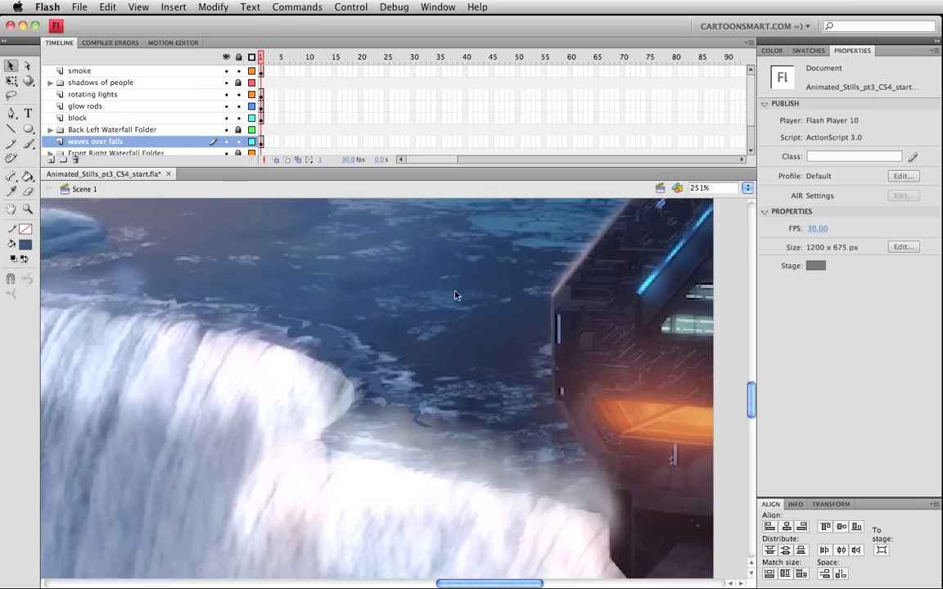
pyautogui.click(355, 361)
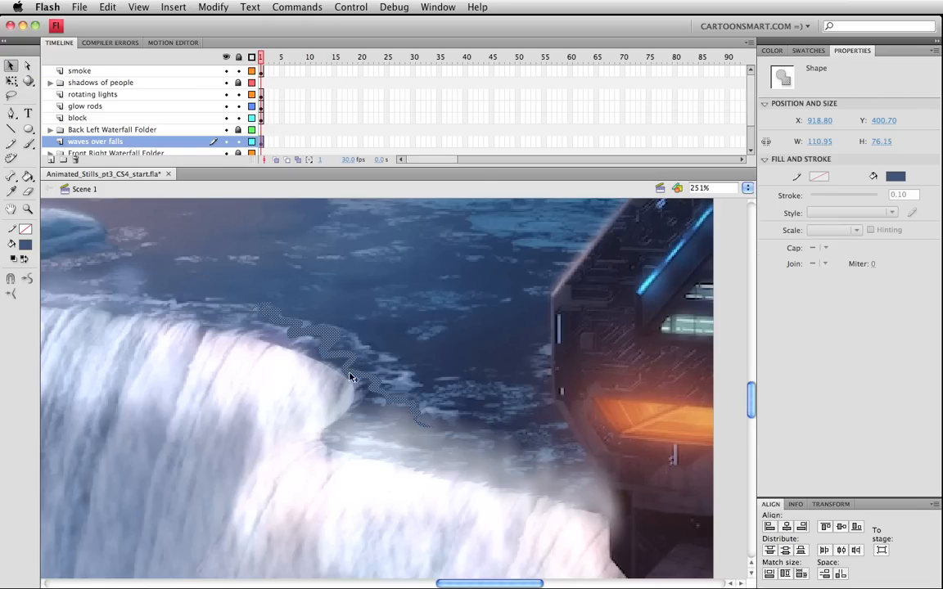
pyautogui.click(212, 7)
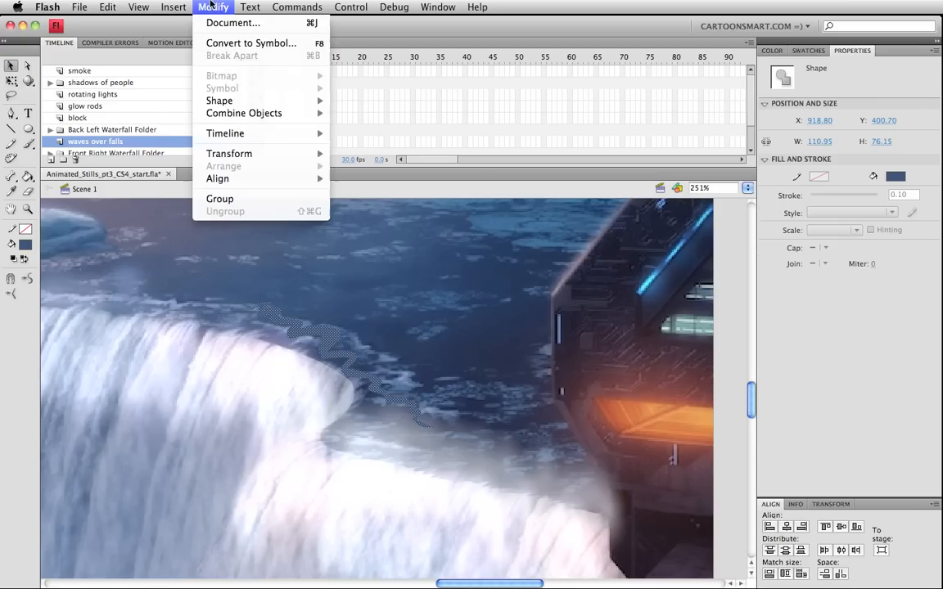
pyautogui.click(223, 43)
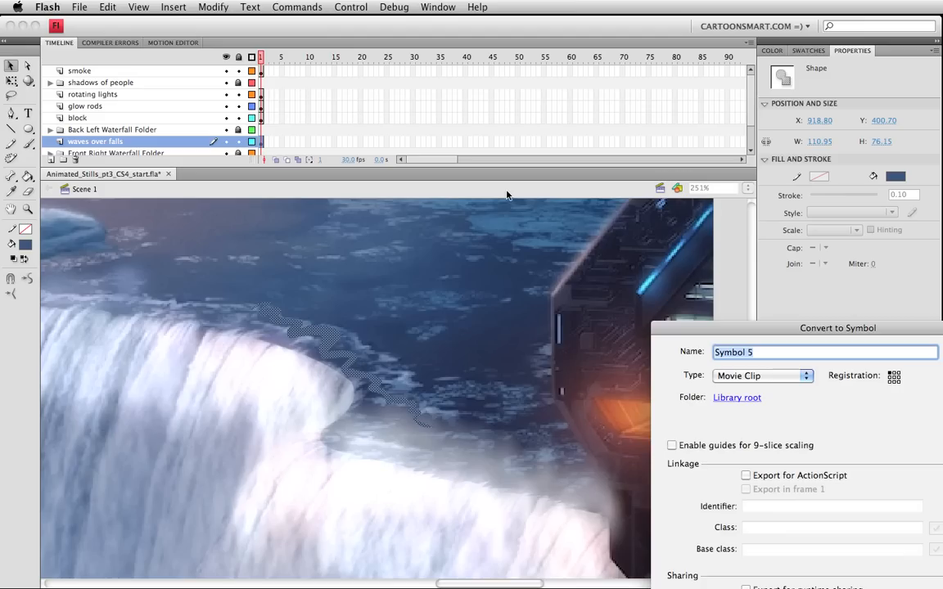
pyautogui.write('wave')
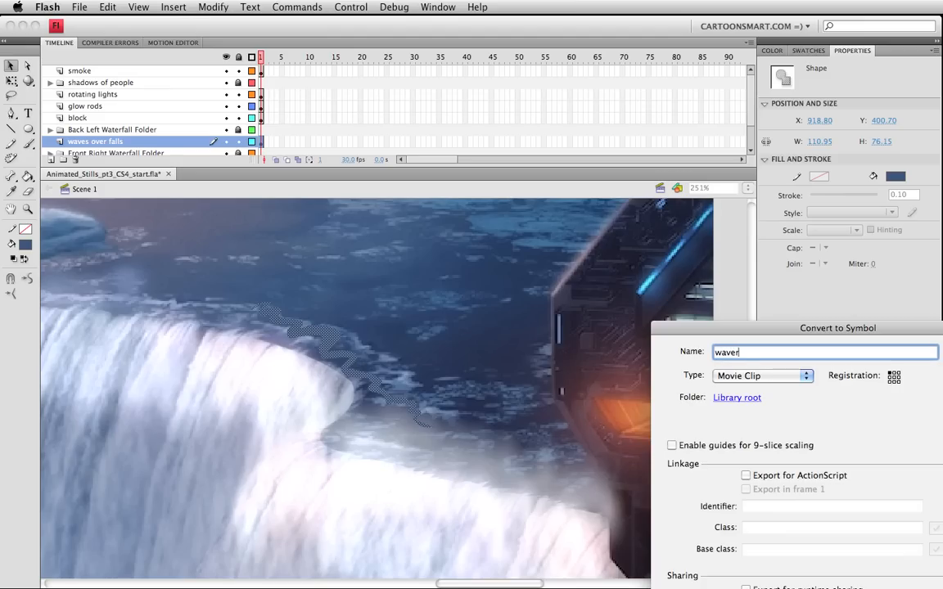
pyautogui.press('Return')
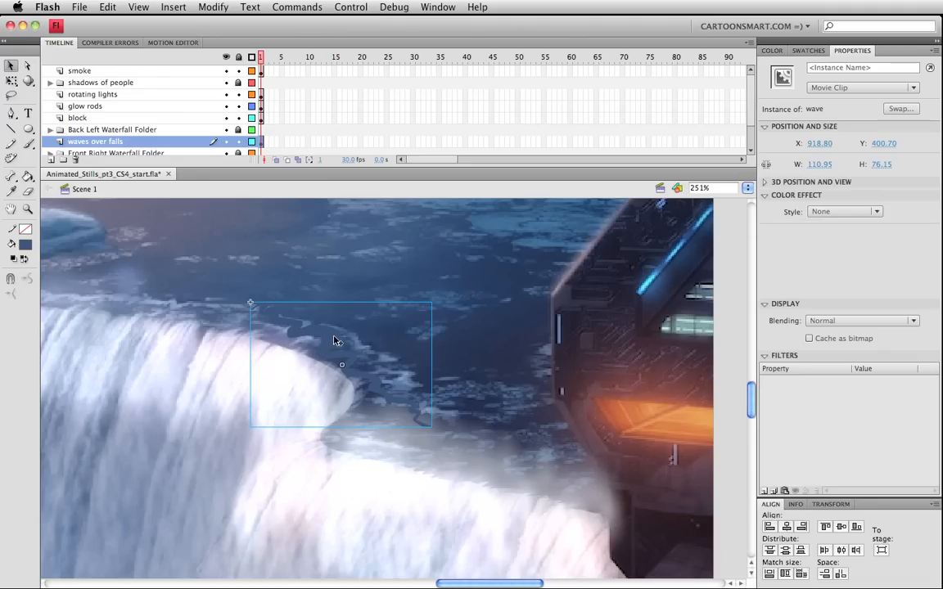
pyautogui.moveTo(334, 341); pyautogui.dragTo(332, 335)
pyautogui.press('super+s')
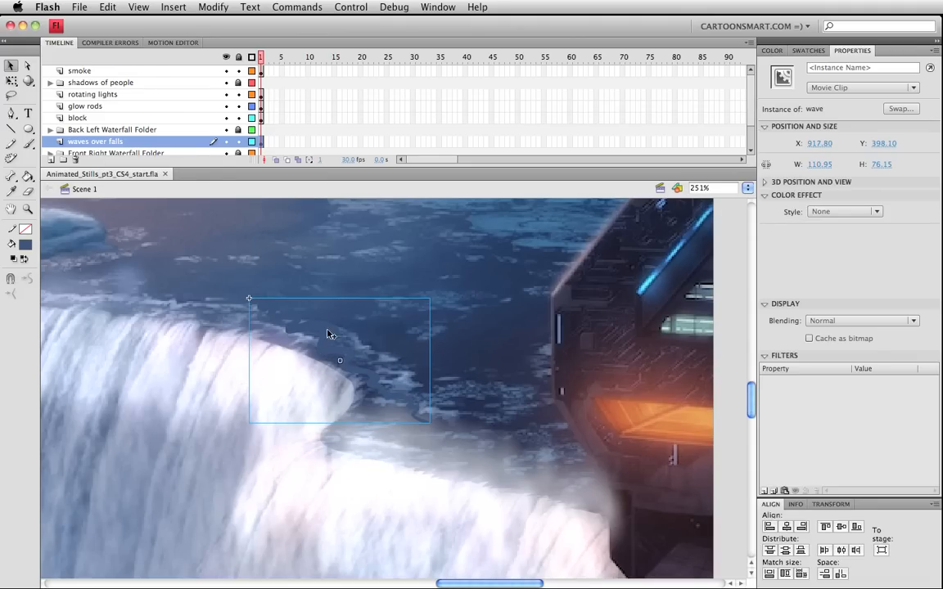
# Step: Nest the wave clip inside a new movie clip symbol named "waver_back and forth"
pyautogui.click(203, 6)
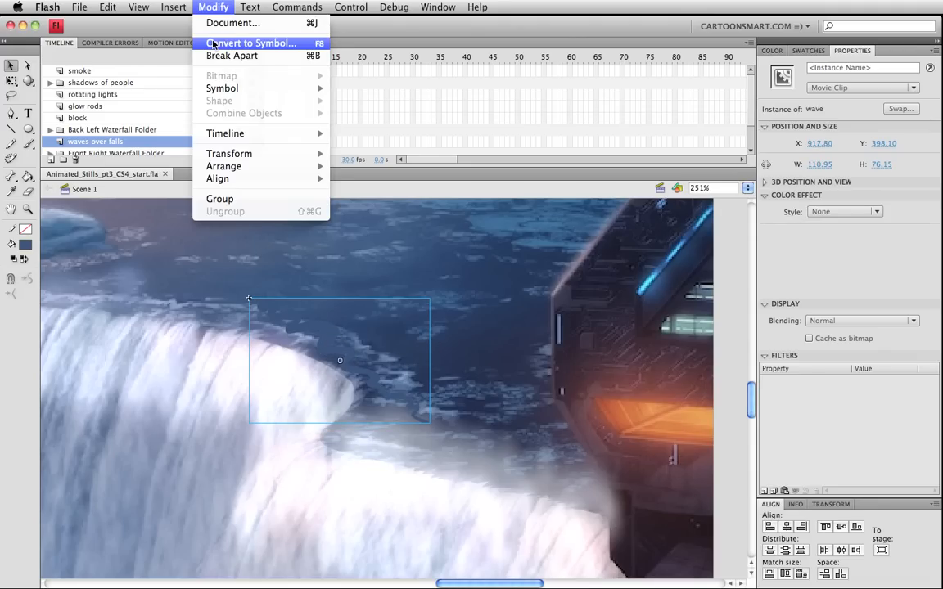
pyautogui.click(213, 43)
pyautogui.write('waver_back and forth')
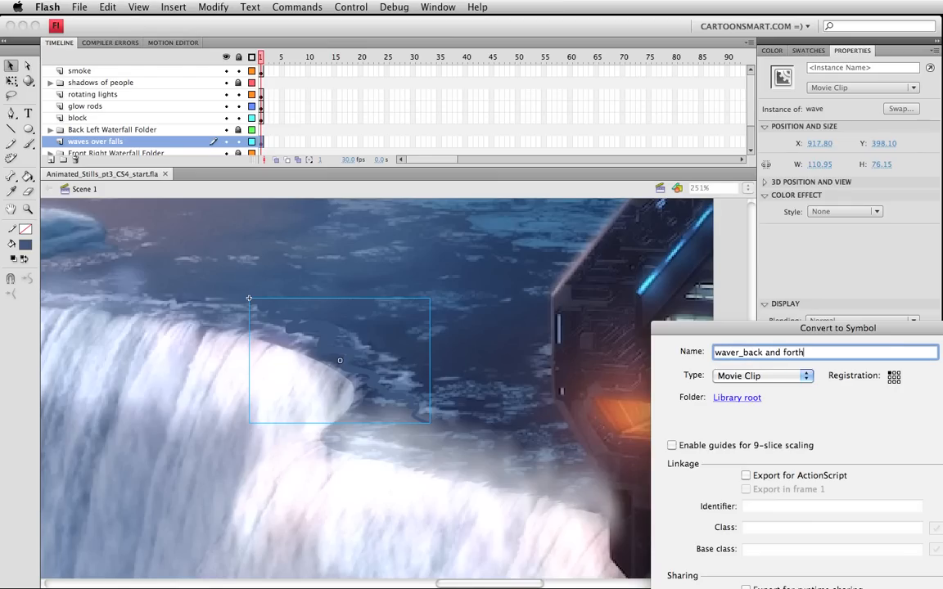
pyautogui.press('Return')
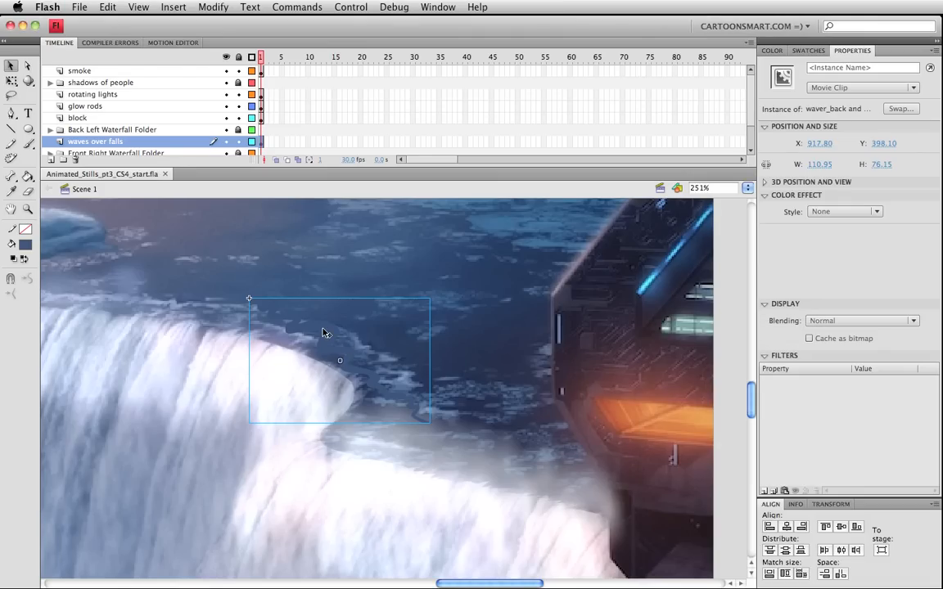
# Step: Open the waver_back and forth clip for editing and insert keyframes at frames 30, 61 and 75
pyautogui.doubleClick(323, 329)
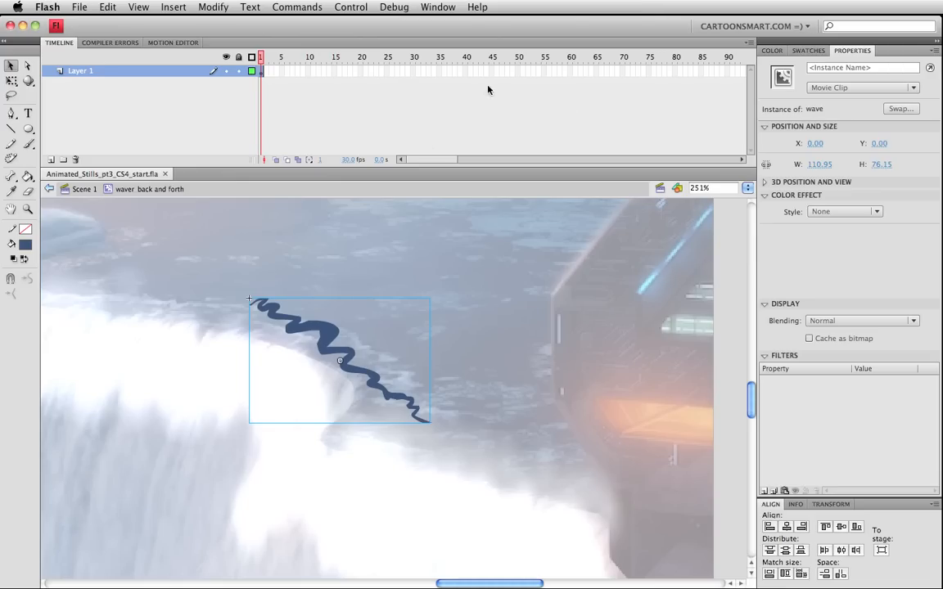
pyautogui.click(413, 71)
pyautogui.press('F6')
pyautogui.click(575, 72)
pyautogui.press('F6')
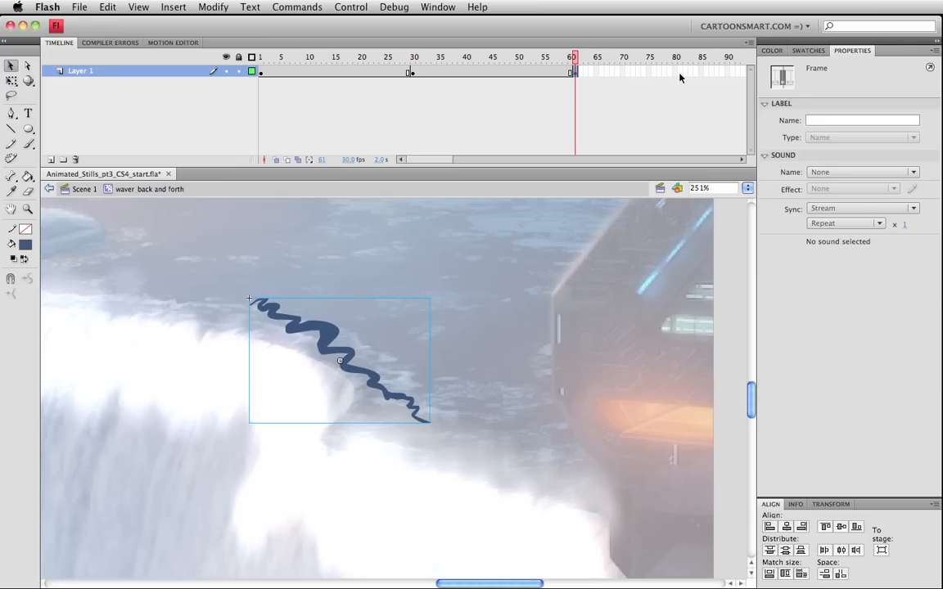
pyautogui.click(650, 72)
pyautogui.press('F6')
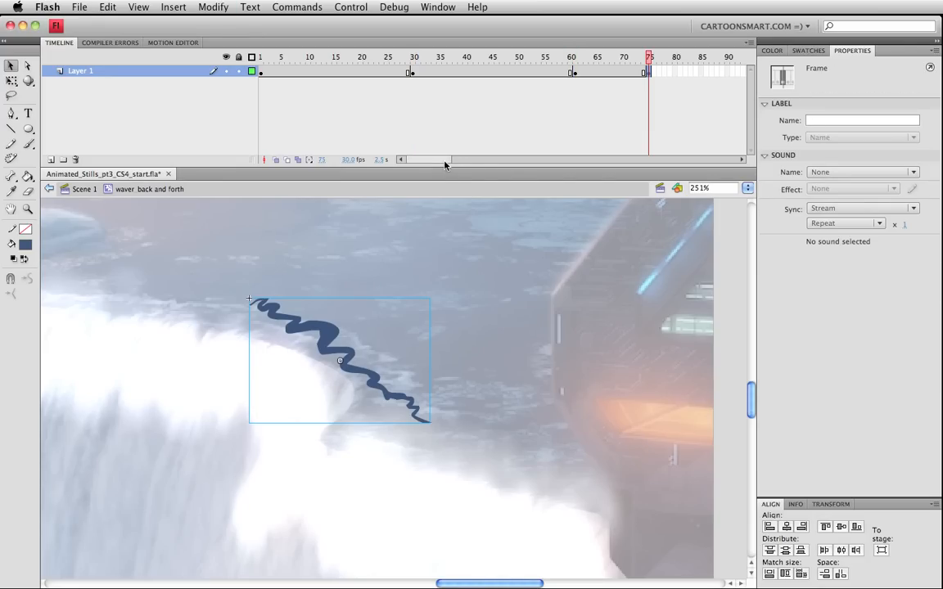
# Step: Extend the wave's timeline with keyframes at frames 104, 113 and 153
pyautogui.hscroll(10, 445, 164)
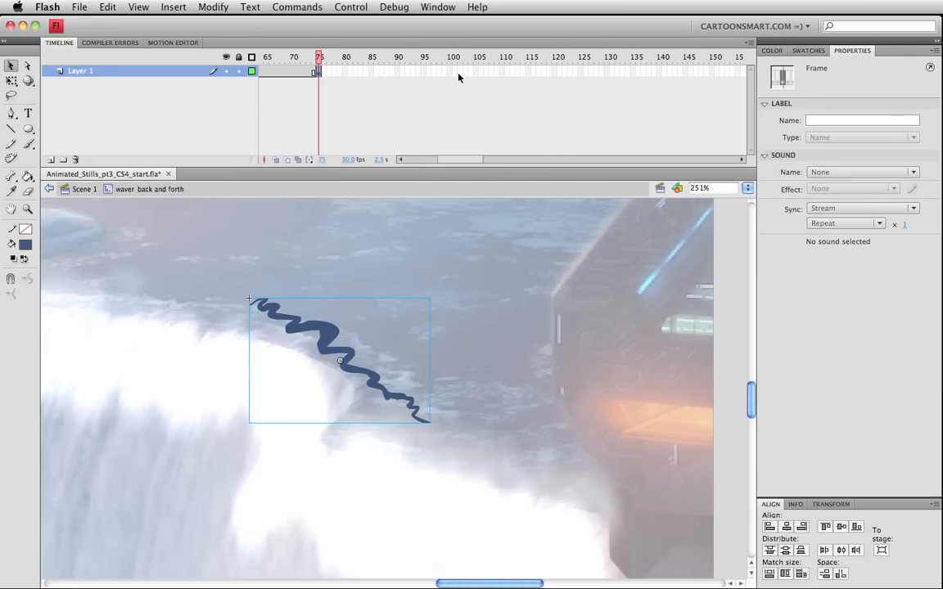
pyautogui.click(468, 72)
pyautogui.press('F6')
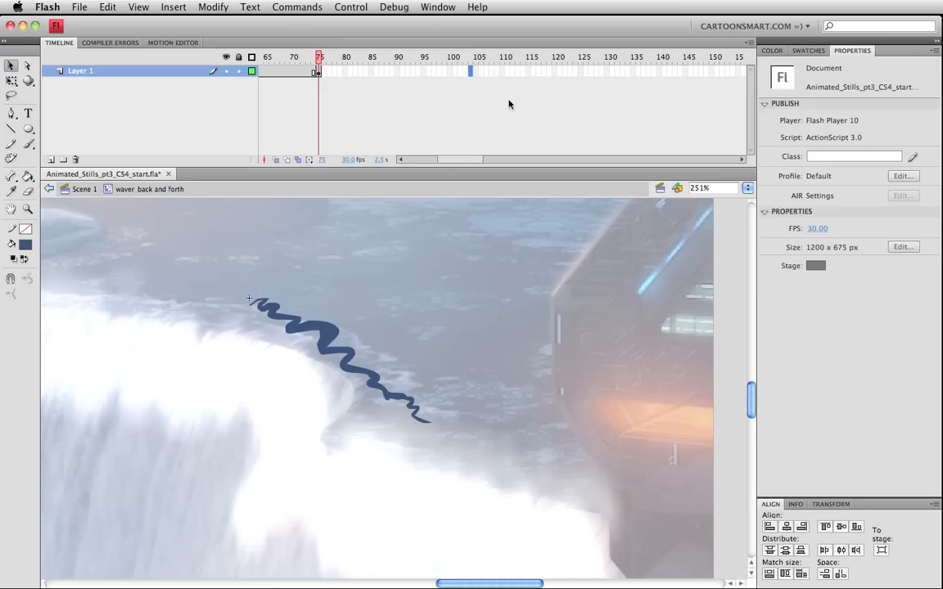
pyautogui.click(518, 72)
pyautogui.press('F6')
pyautogui.click(726, 72)
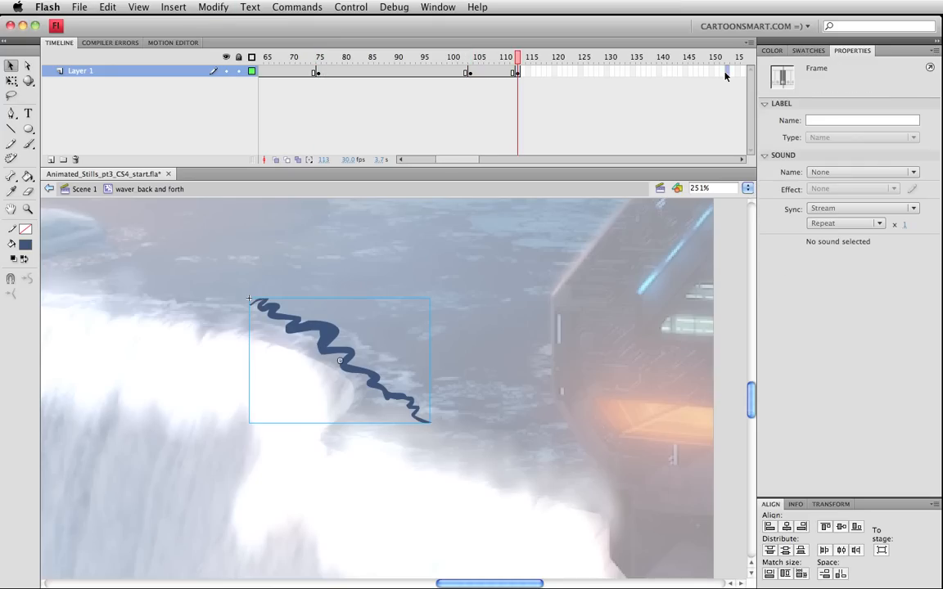
pyautogui.press('F6')
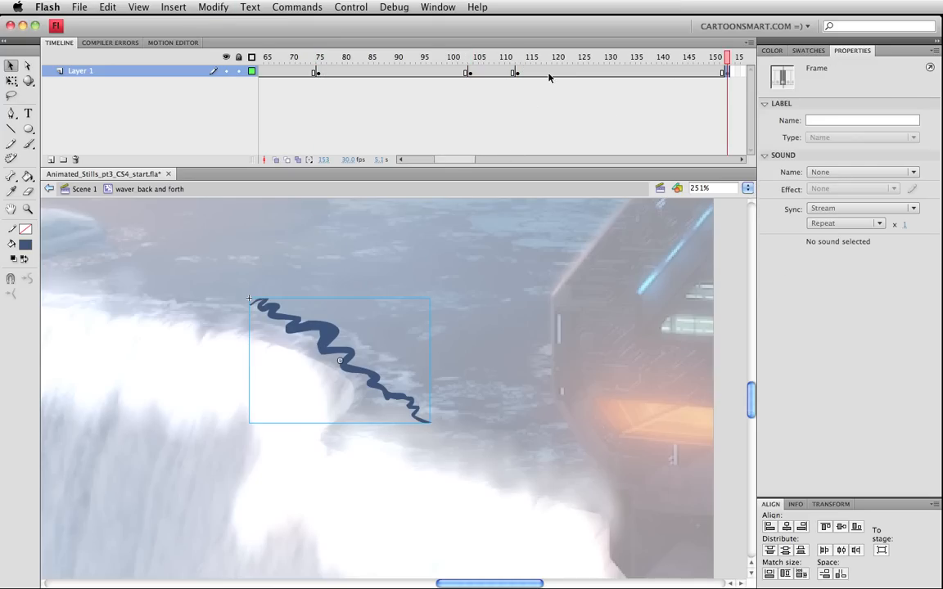
# Step: Create classic tweens between all keyframes of Layer 1 and save the file
pyautogui.click(144, 73)
pyautogui.click(303, 72)
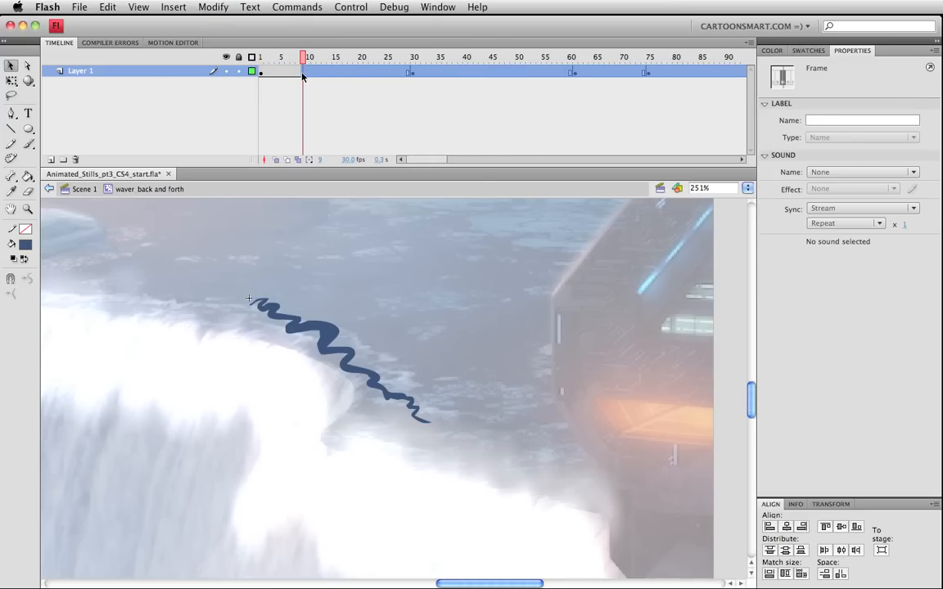
pyautogui.rightClick(302, 72)
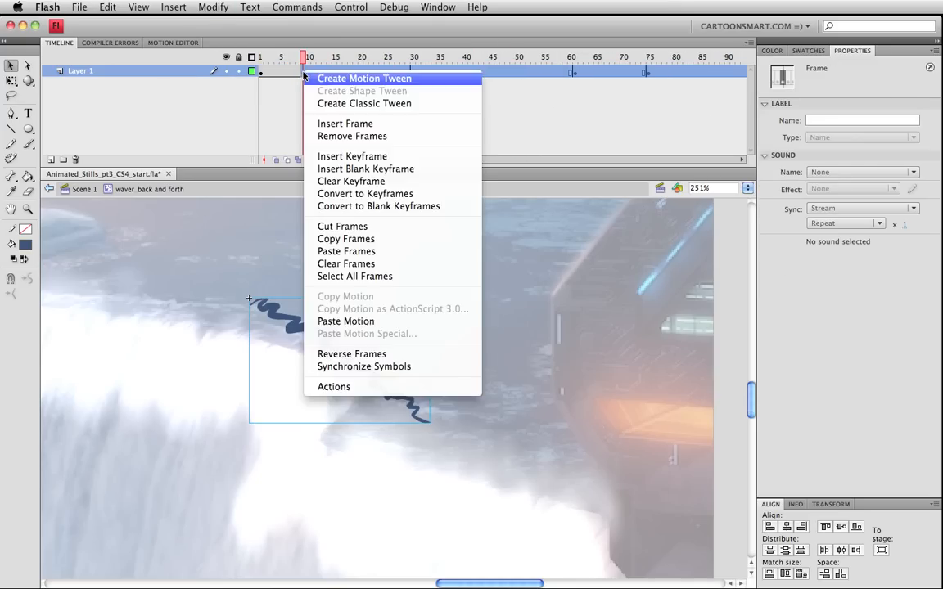
pyautogui.click(352, 104)
pyautogui.click(376, 106)
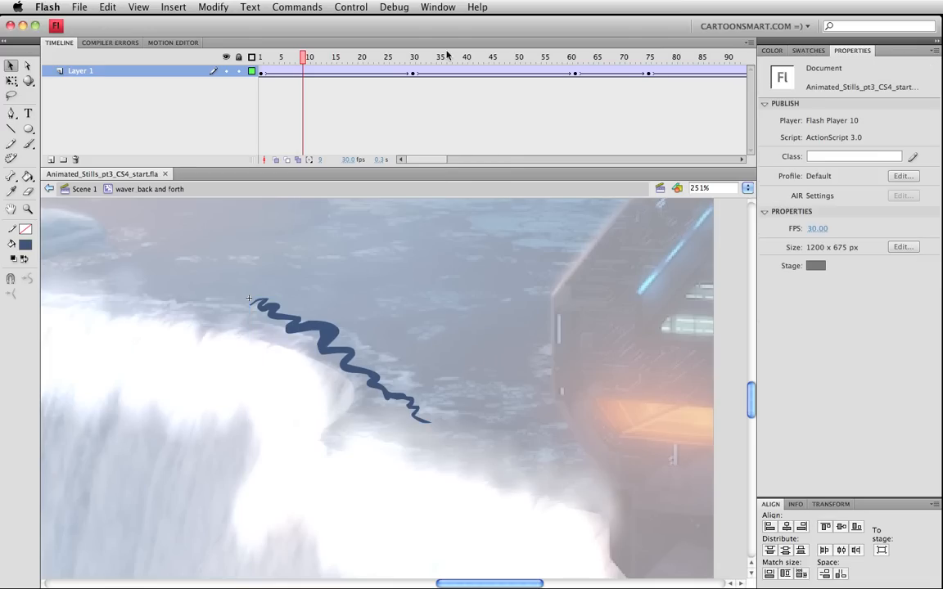
# Step: Offset the wave to about X 11.55, Y 0 at frame 30 and about X 19.50, Y 2.75 at frame 75
pyautogui.click(413, 57)
pyautogui.click(326, 334)
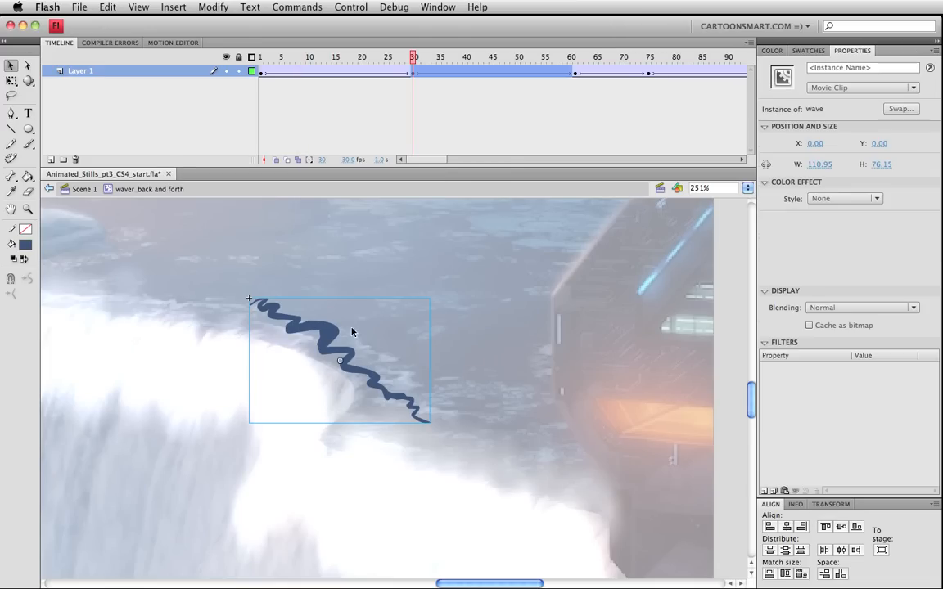
pyautogui.moveTo(326, 334); pyautogui.dragTo(350, 334)
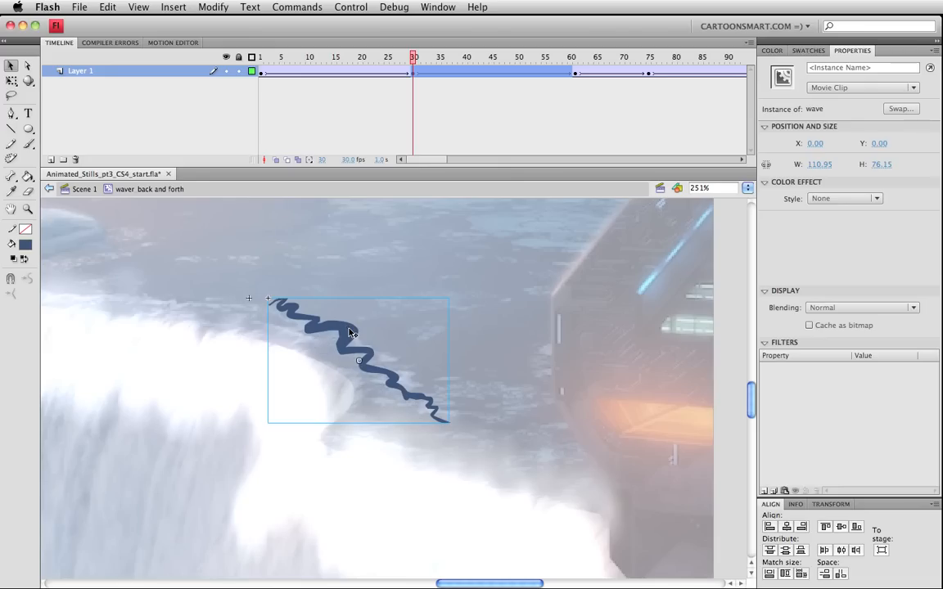
pyautogui.click(576, 74)
pyautogui.moveTo(522, 57); pyautogui.dragTo(649, 60)
pyautogui.moveTo(342, 350); pyautogui.dragTo(368, 341)
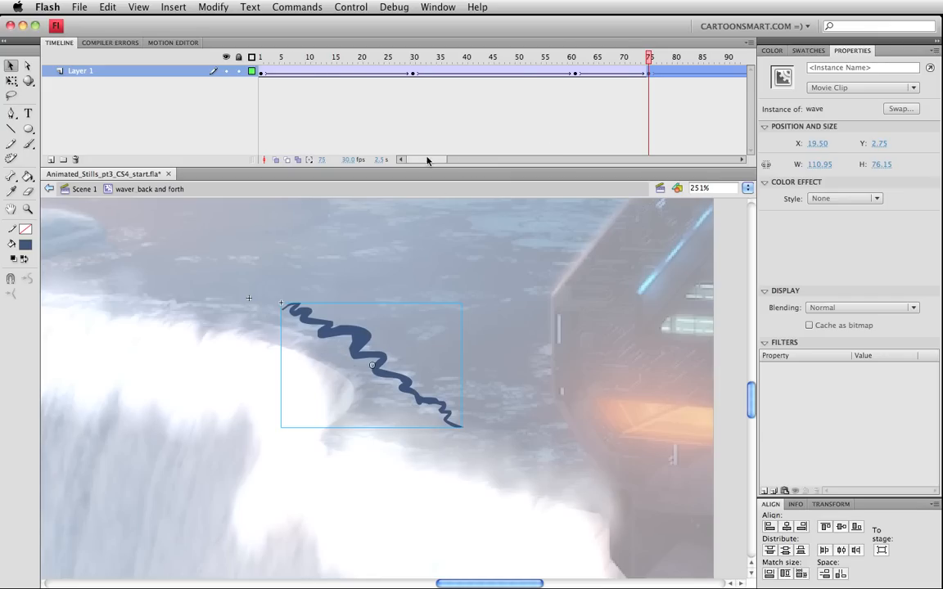
# Step: Shift the wave to about X 15.10, Y -3.20 at the frame 113 keyframe and save the file
pyautogui.moveTo(426, 160); pyautogui.dragTo(450, 158)
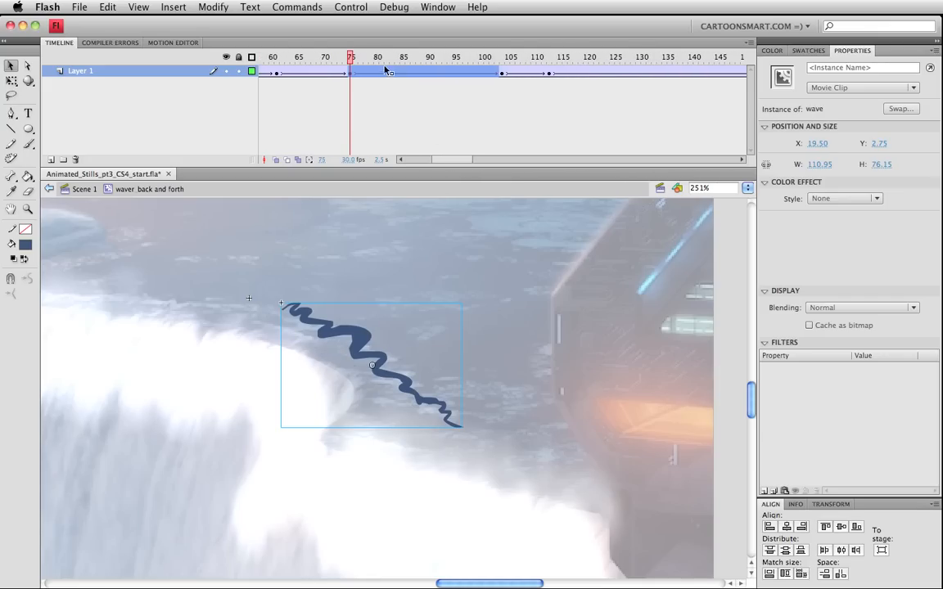
pyautogui.moveTo(395, 60); pyautogui.dragTo(540, 59)
pyautogui.click(549, 72)
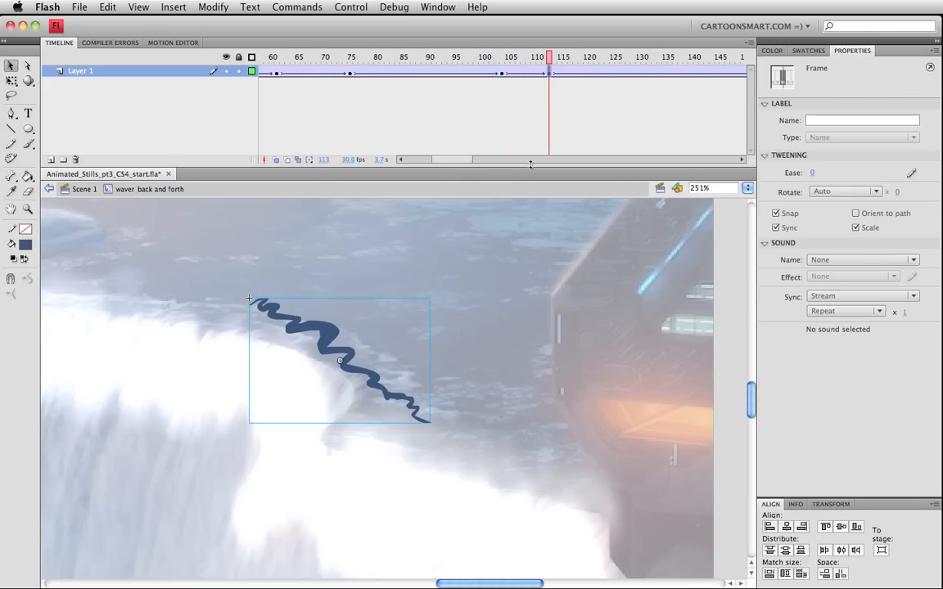
pyautogui.moveTo(313, 341); pyautogui.dragTo(338, 336)
pyautogui.press('Return')
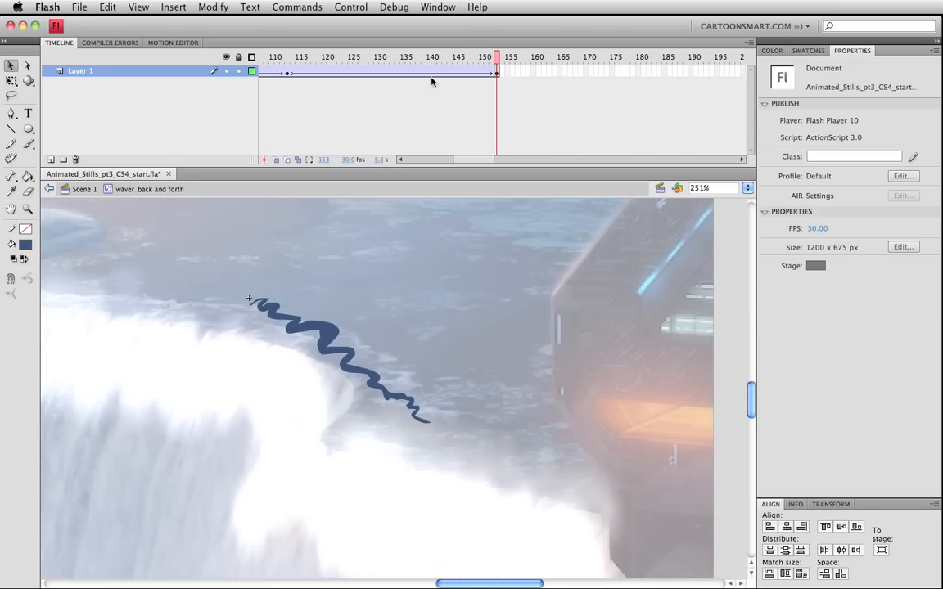
pyautogui.click(287, 59)
pyautogui.press('super+s')
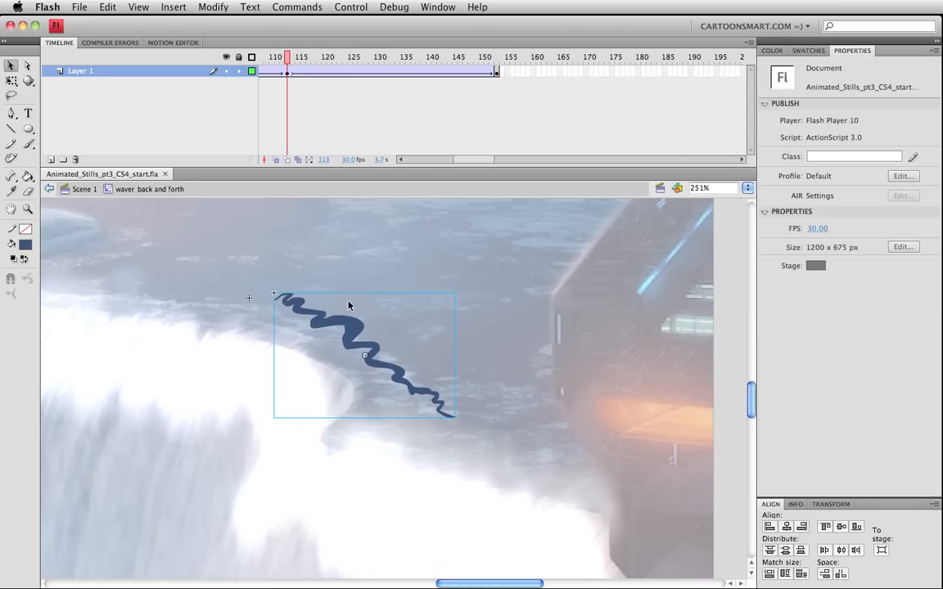
# Step: Apply an Alpha color effect of 21% to the wave at frame 113
pyautogui.click(352, 324)
pyautogui.click(840, 199)
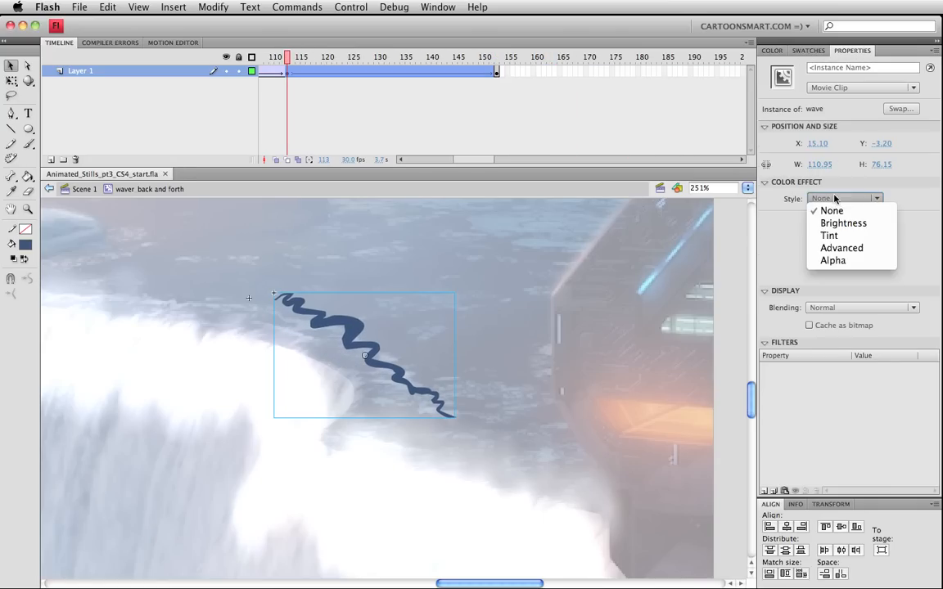
pyautogui.click(828, 263)
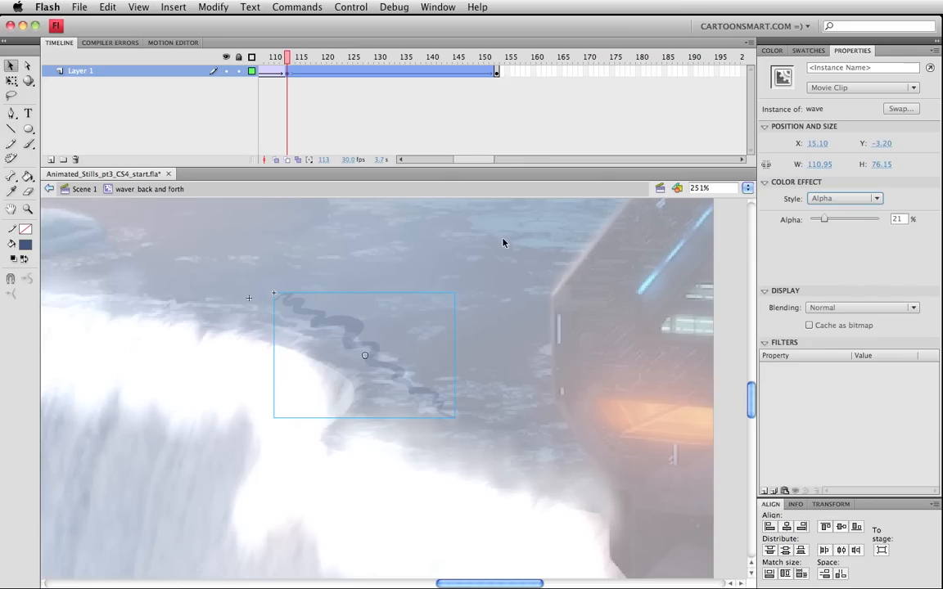
# Step: Apply an Alpha color effect of 21% to the wave at frame 75
pyautogui.moveTo(468, 164); pyautogui.dragTo(445, 159)
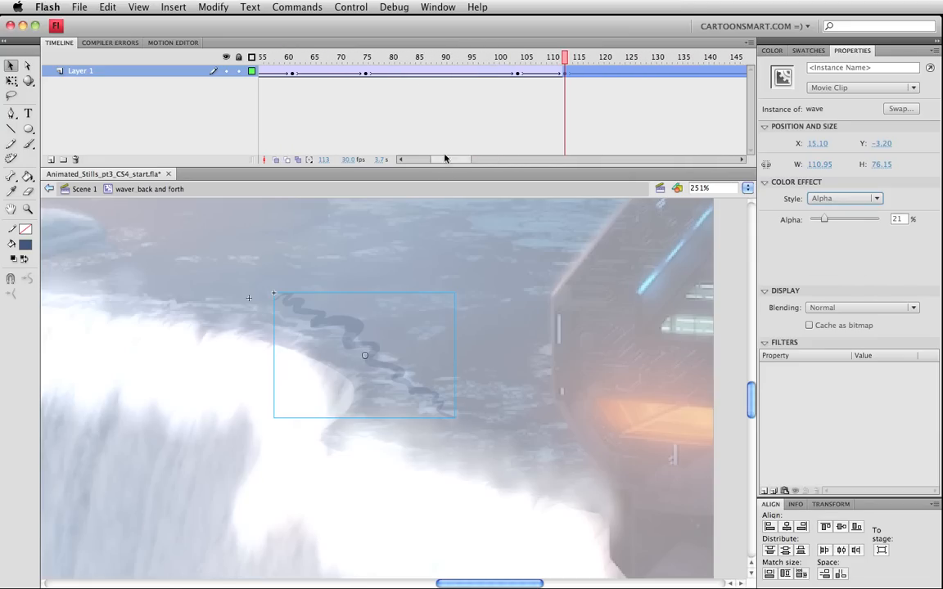
pyautogui.click(366, 63)
pyautogui.click(366, 73)
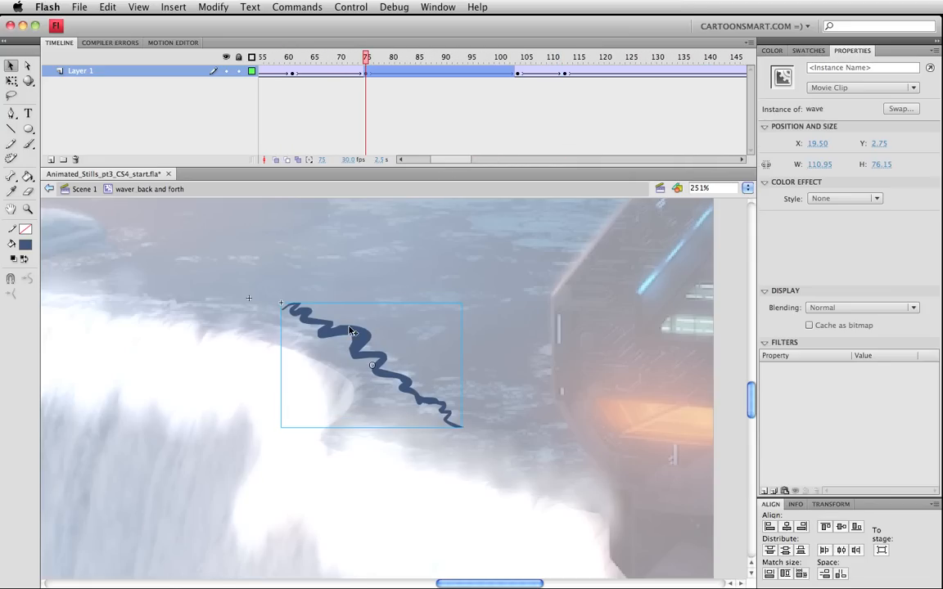
pyautogui.click(849, 198)
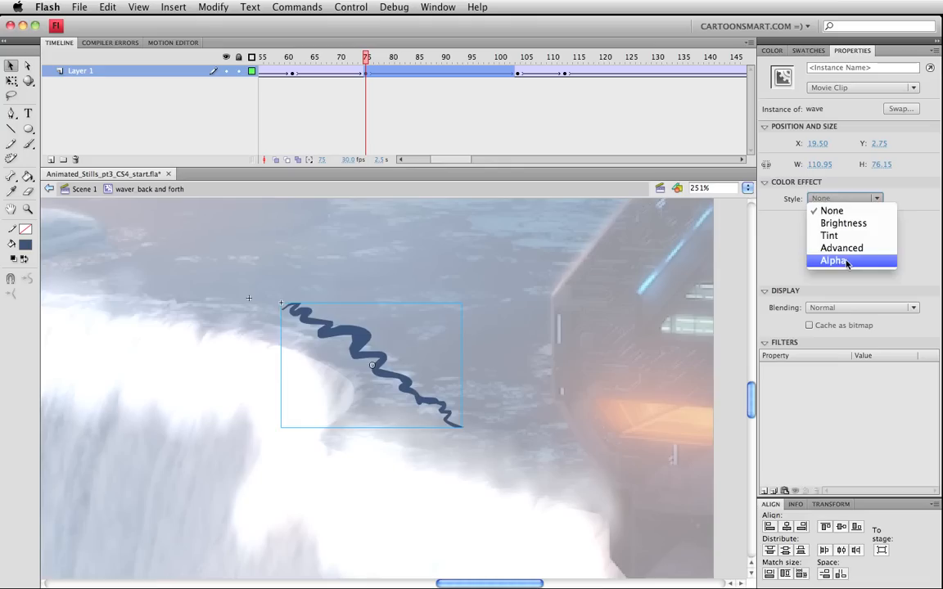
pyautogui.click(815, 261)
# Step: Apply an Alpha color effect of 21% to the wave at frame 30, save the file and return to frame 1
pyautogui.moveTo(440, 159); pyautogui.dragTo(407, 159)
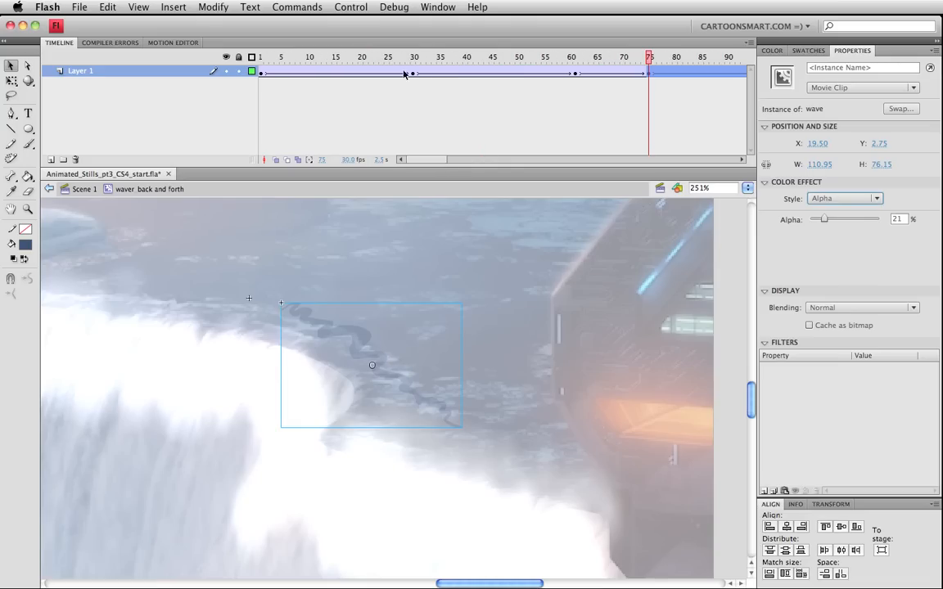
pyautogui.click(415, 59)
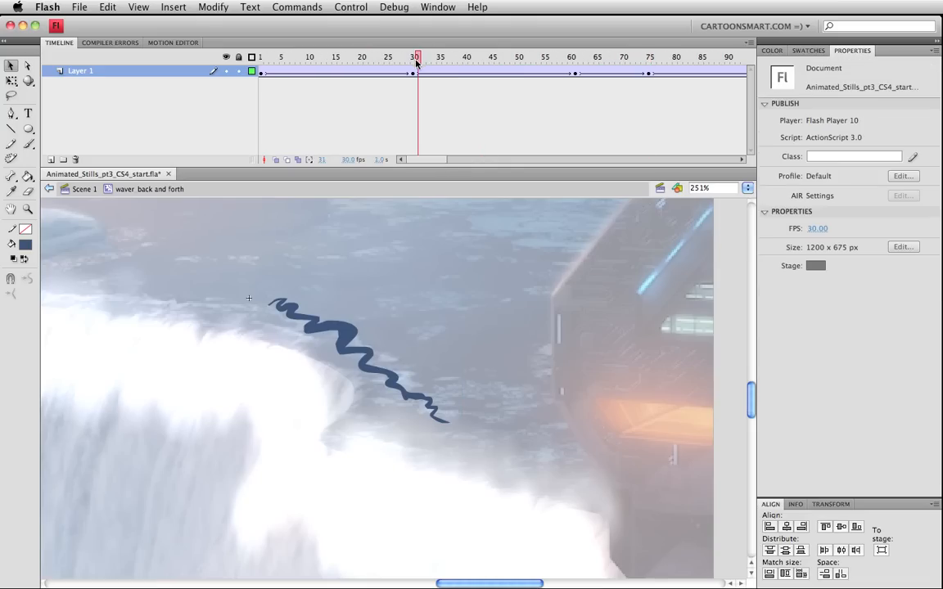
pyautogui.click(345, 339)
pyautogui.click(847, 198)
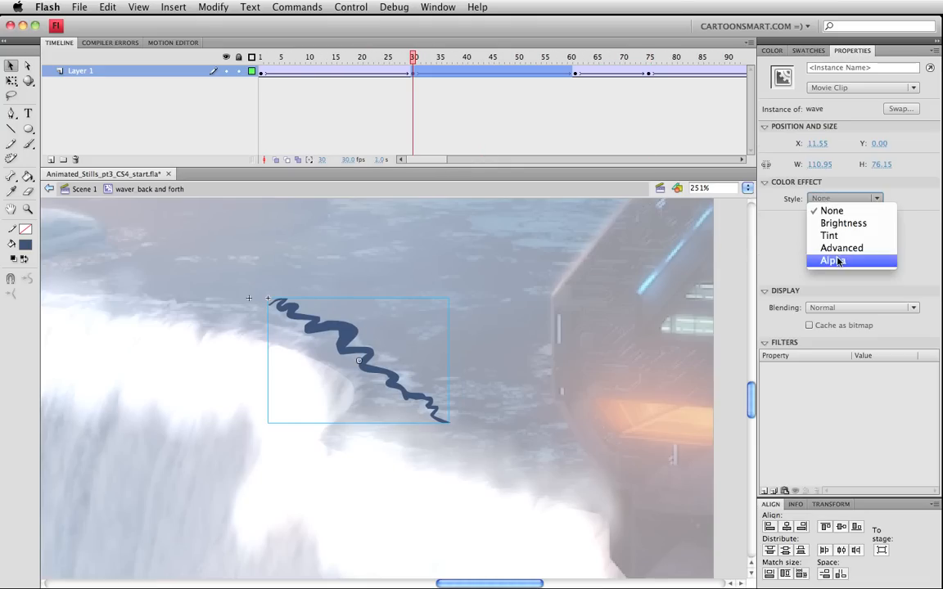
pyautogui.click(835, 261)
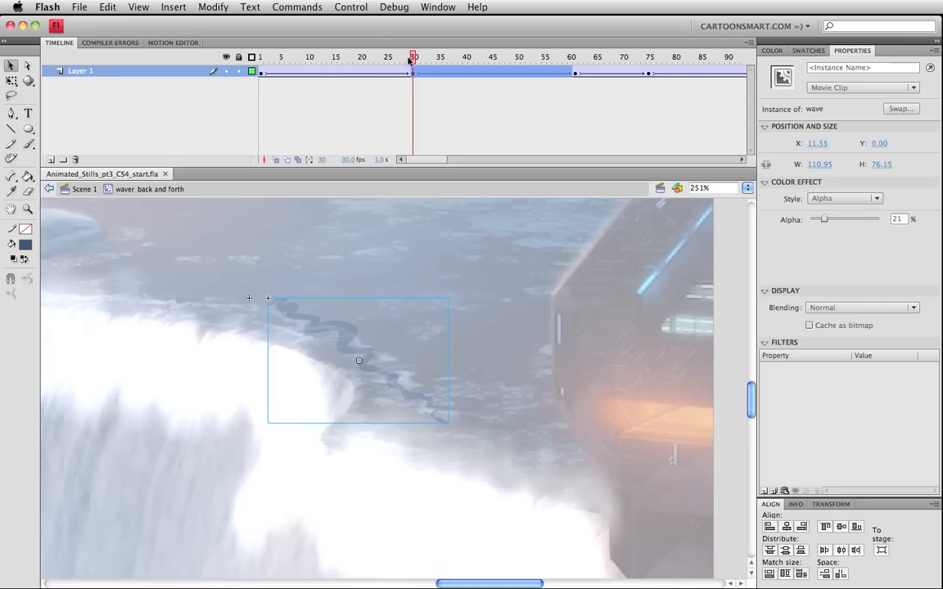
pyautogui.moveTo(409, 60); pyautogui.dragTo(263, 84)
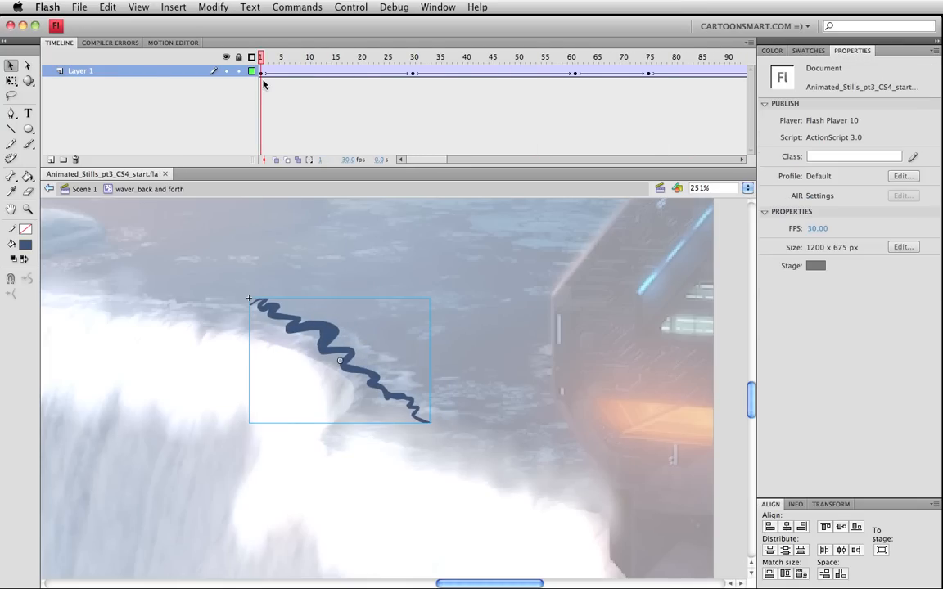
# Step: Return to Scene 1 and add a Blur filter to the wave clip with Blur X and Blur Y of 3 px
pyautogui.click(84, 189)
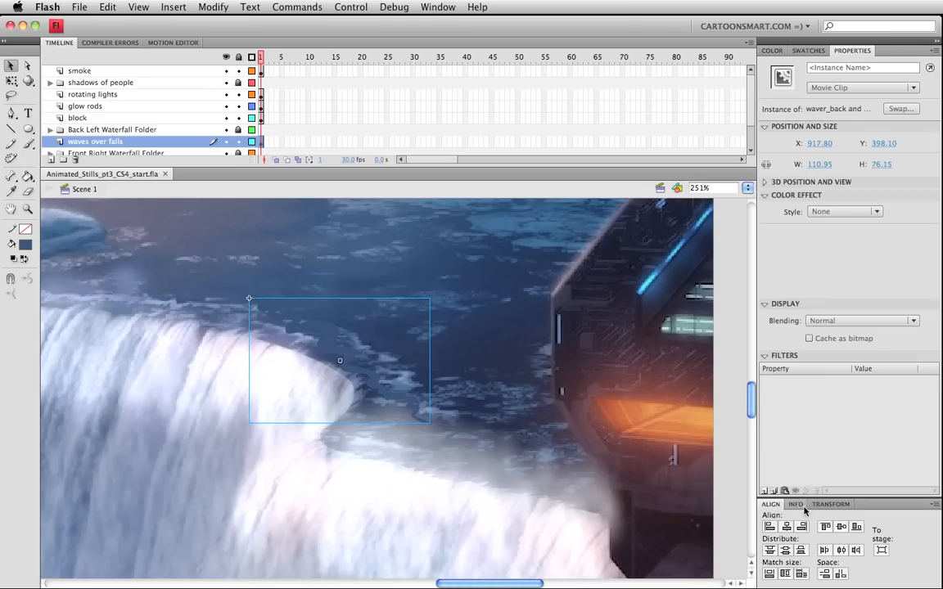
pyautogui.click(765, 493)
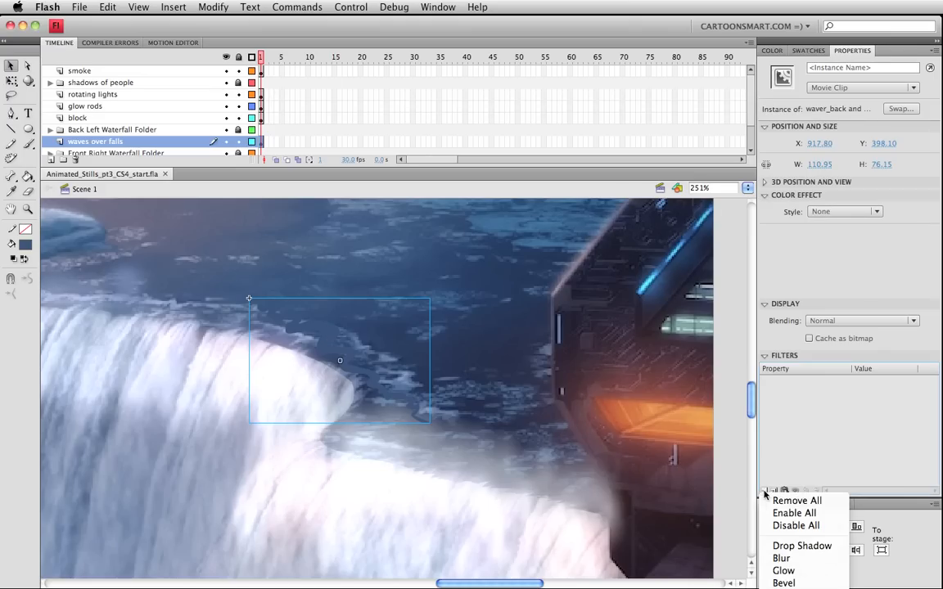
pyautogui.click(781, 564)
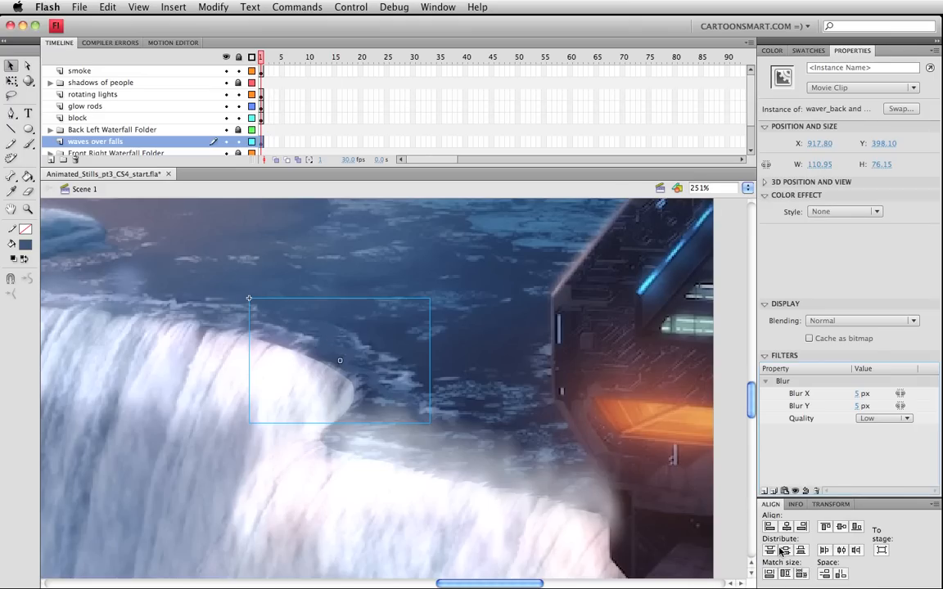
pyautogui.click(860, 394)
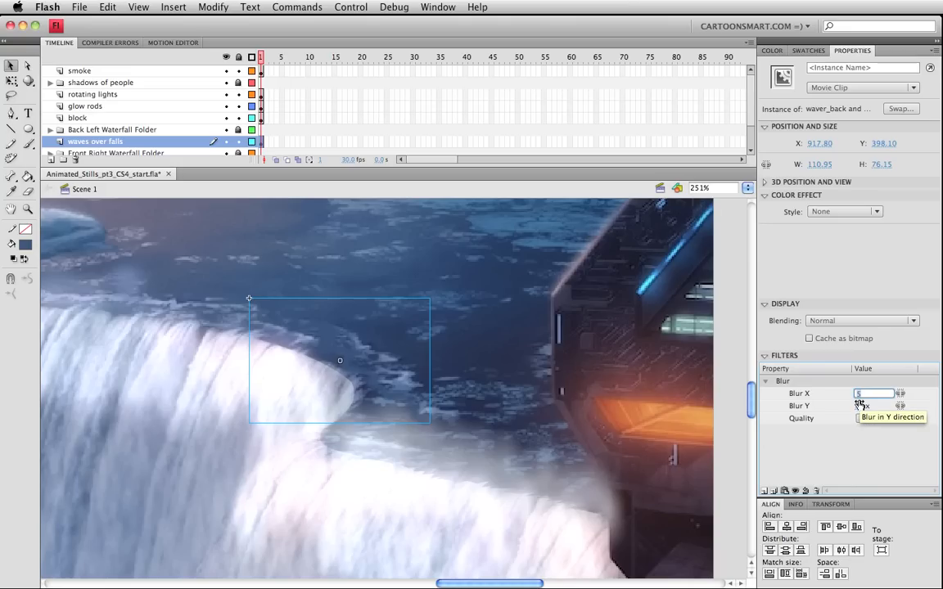
pyautogui.write('3')
pyautogui.click(860, 405)
pyautogui.write('3')
pyautogui.press('Return')
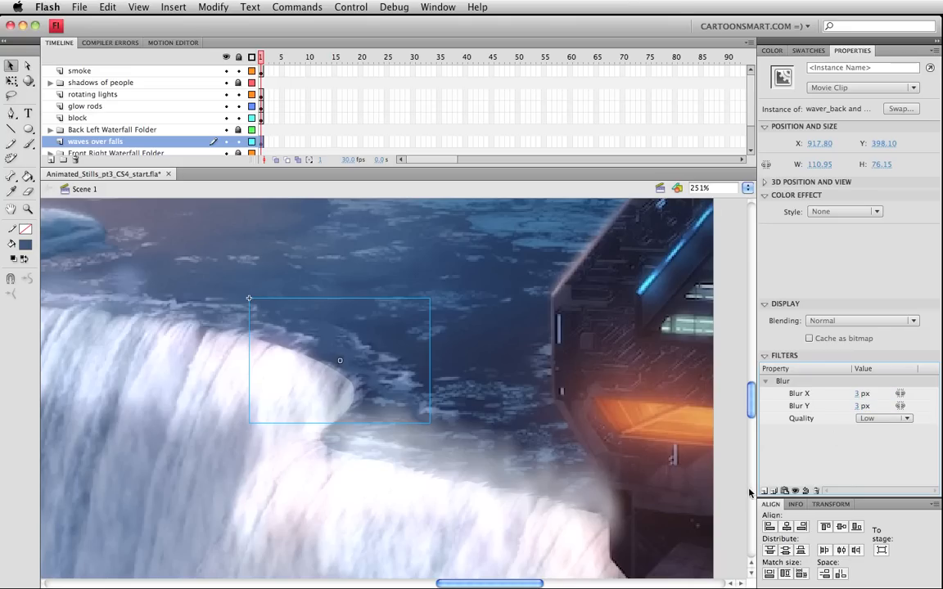
# Step: Add a Bevel filter to the wave clip and set its angle to 28°
pyautogui.click(765, 491)
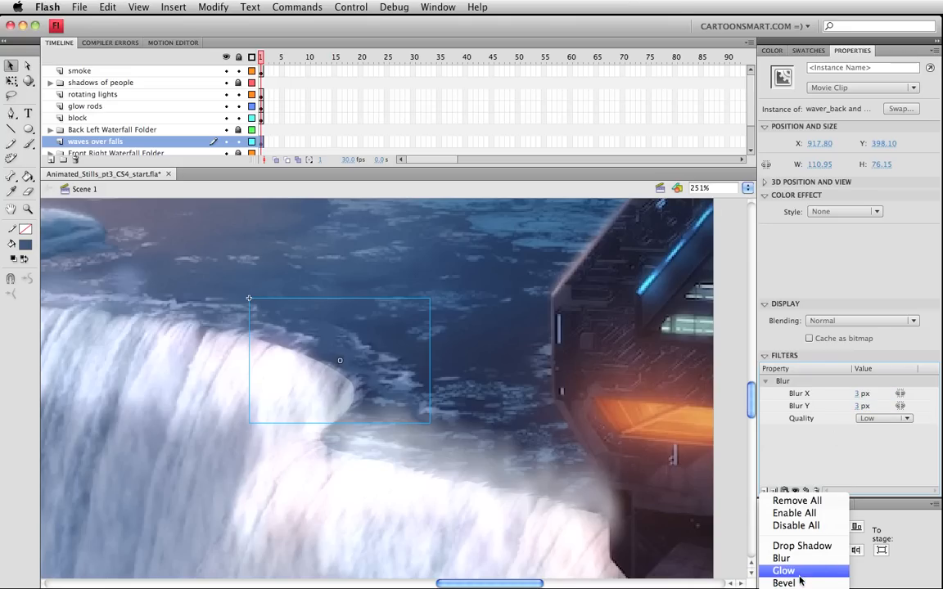
pyautogui.click(799, 582)
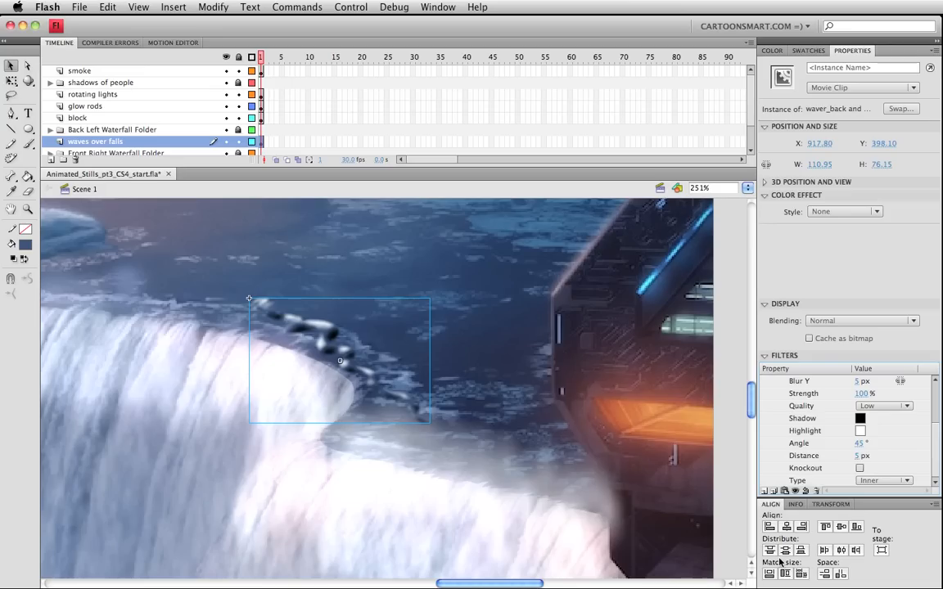
pyautogui.moveTo(860, 443); pyautogui.dragTo(846, 443)
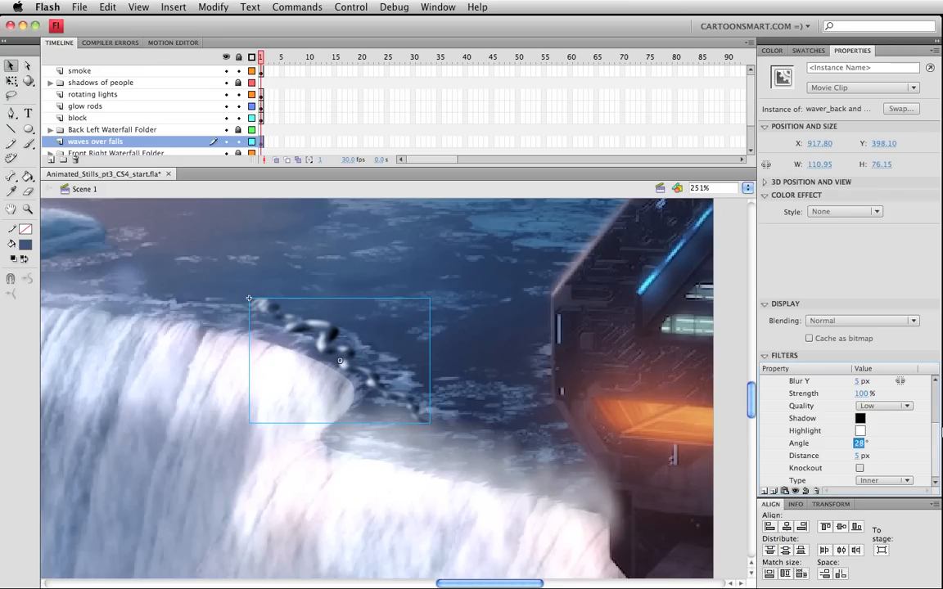
# Step: Set the Blur X and Blur Y of the wave clip's Bevel filter to 2 px
pyautogui.moveTo(936, 438); pyautogui.dragTo(937, 385)
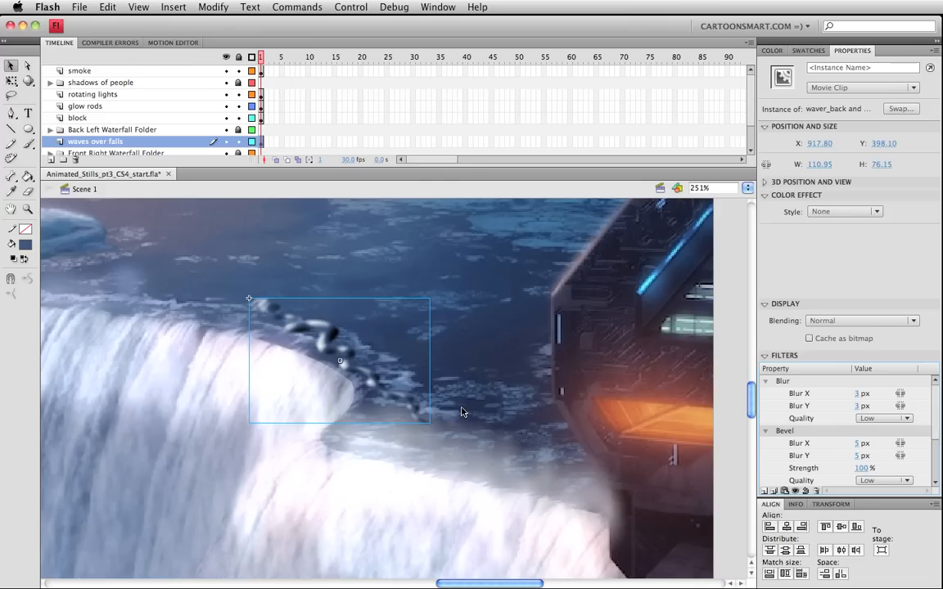
pyautogui.press('super+1')
pyautogui.click(612, 452)
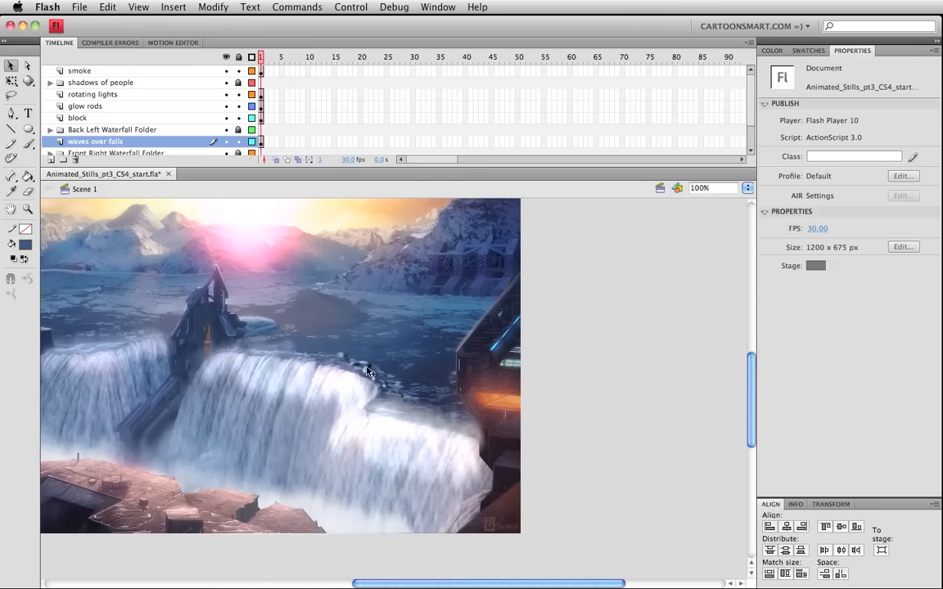
pyautogui.click(365, 360)
pyautogui.press('q')
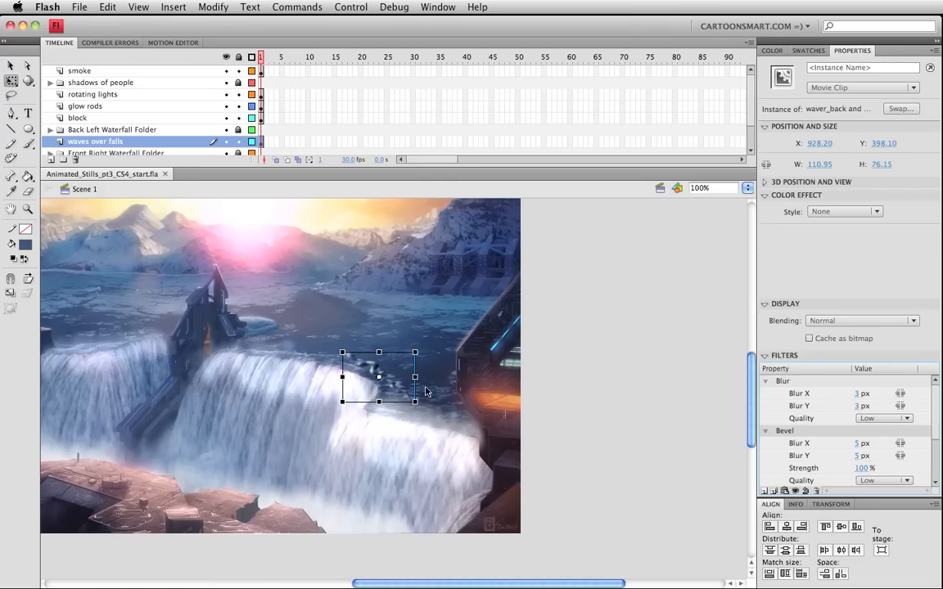
pyautogui.click(857, 446)
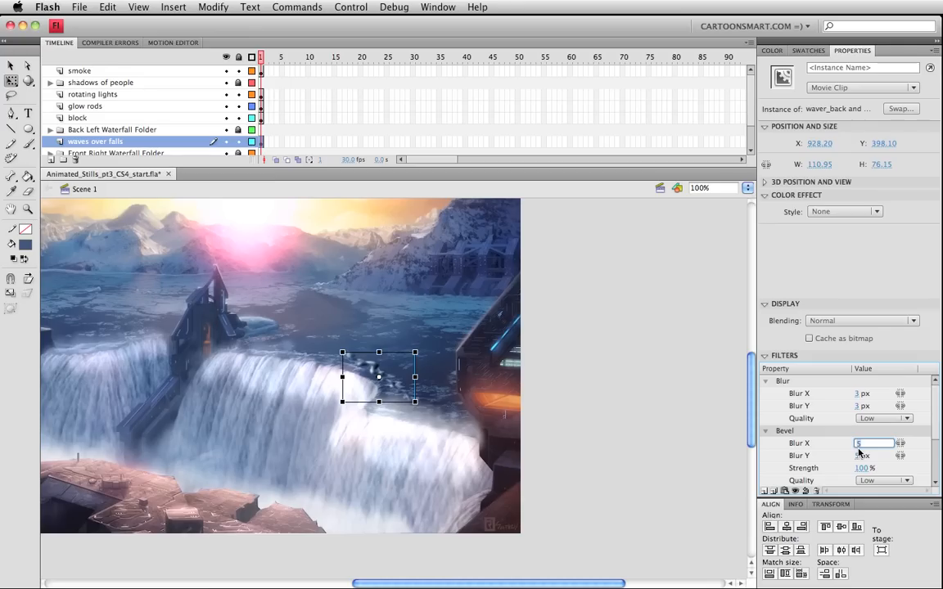
pyautogui.press('Return')
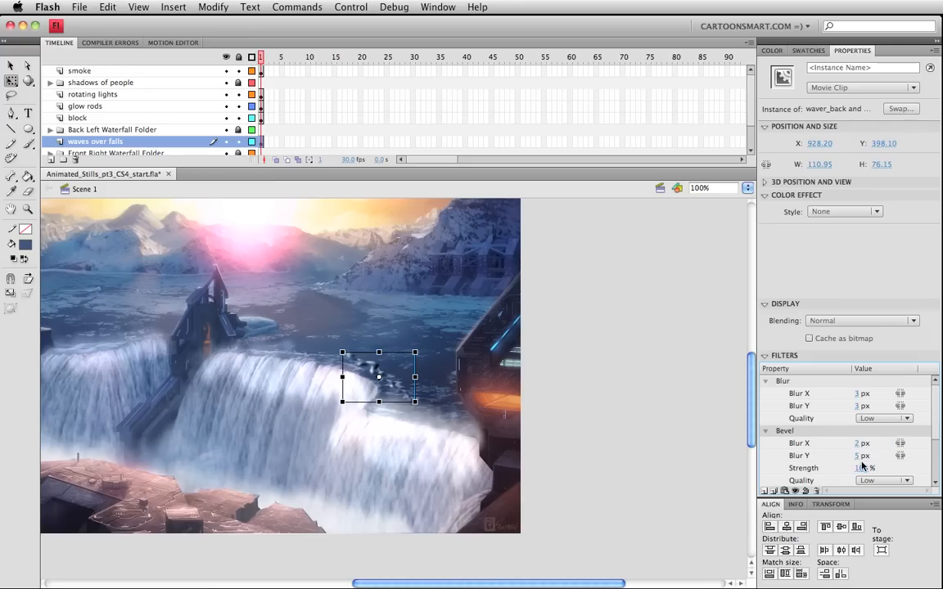
pyautogui.click(857, 455)
pyautogui.write('2')
pyautogui.press('Return')
# Step: Move the wave clip out over the water to about X 950, Y 385 and save the file
pyautogui.click(671, 439)
pyautogui.moveTo(373, 367); pyautogui.dragTo(389, 359)
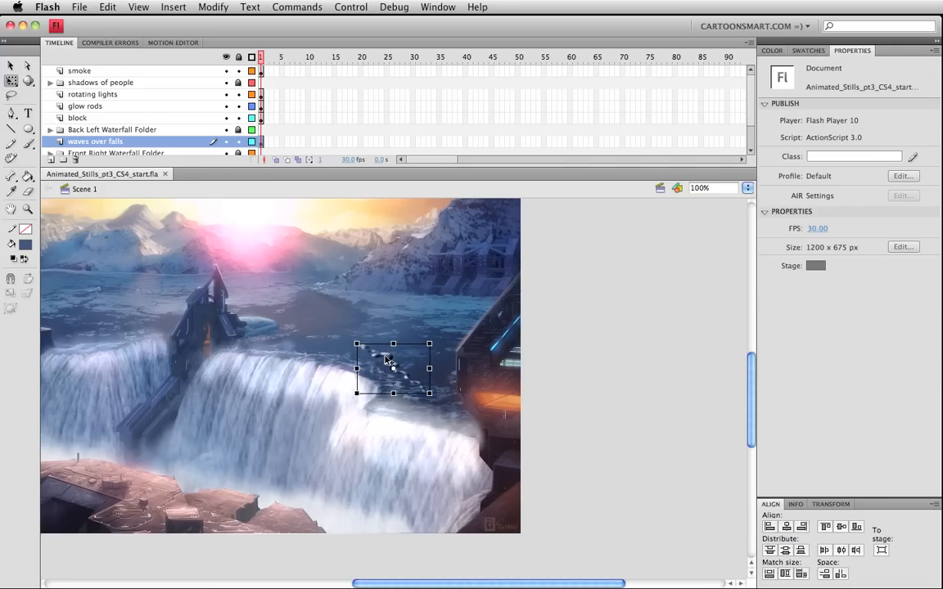
pyautogui.press('v')
pyautogui.click(600, 410)
pyautogui.press('super+s')
# Step: Squash the wave clip vertically about its centre to a height of about 58 px
pyautogui.click(402, 375)
pyautogui.press('q')
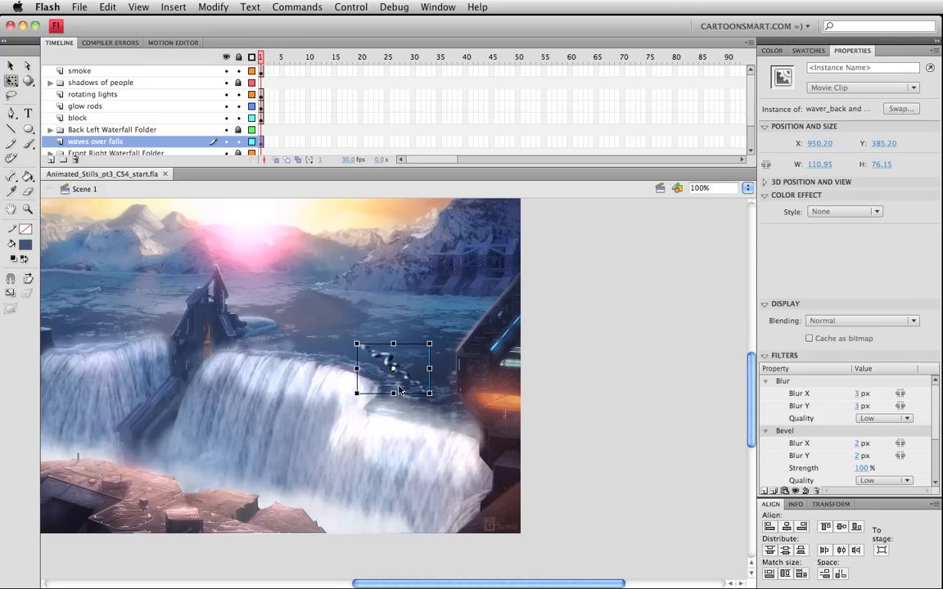
pyautogui.moveTo(394, 393); pyautogui.dragTo(393, 387)
pyautogui.press('v')
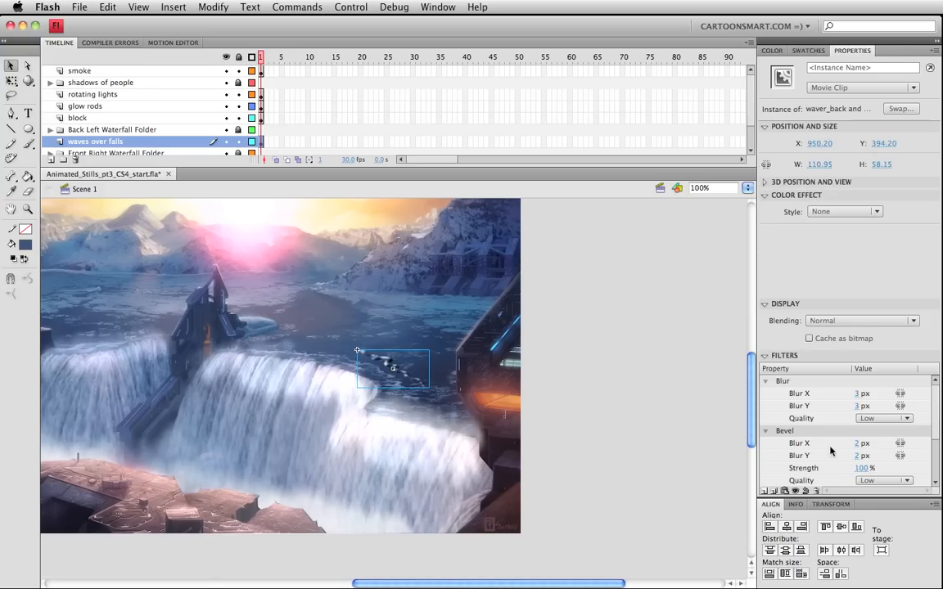
# Step: Set the Bevel filter's shadow color on the wave clip to a medium gray
pyautogui.scroll(-3, 934, 422)
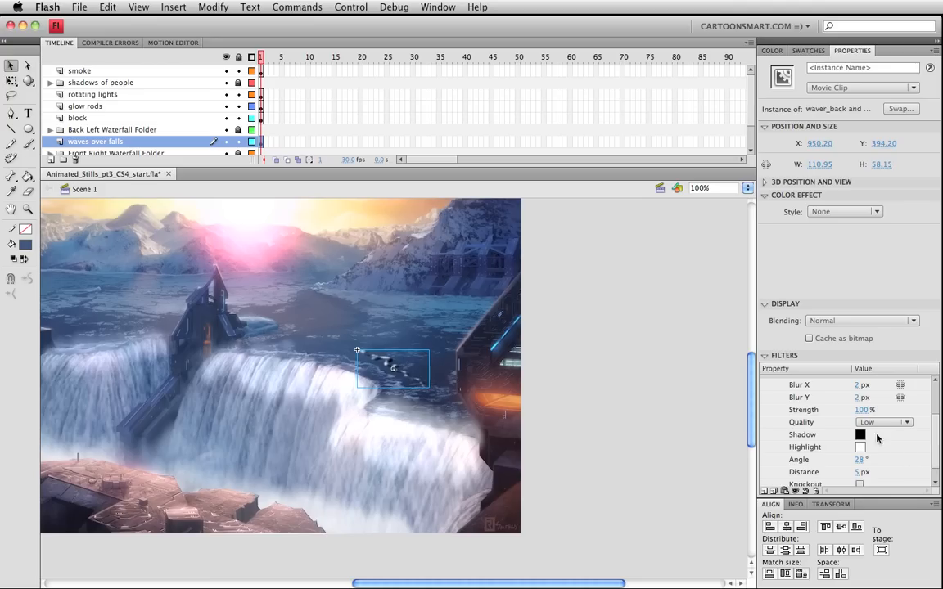
pyautogui.click(861, 435)
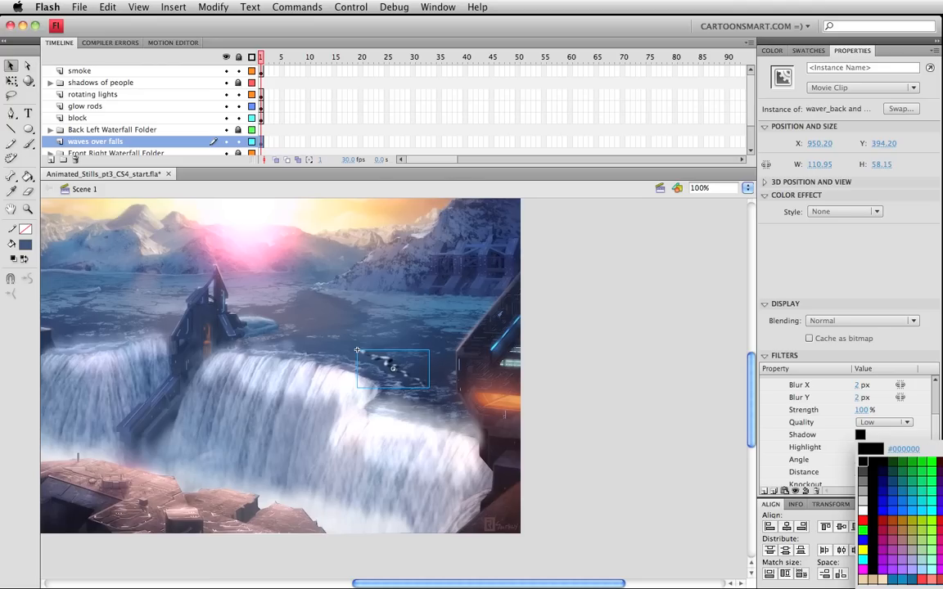
pyautogui.click(863, 471)
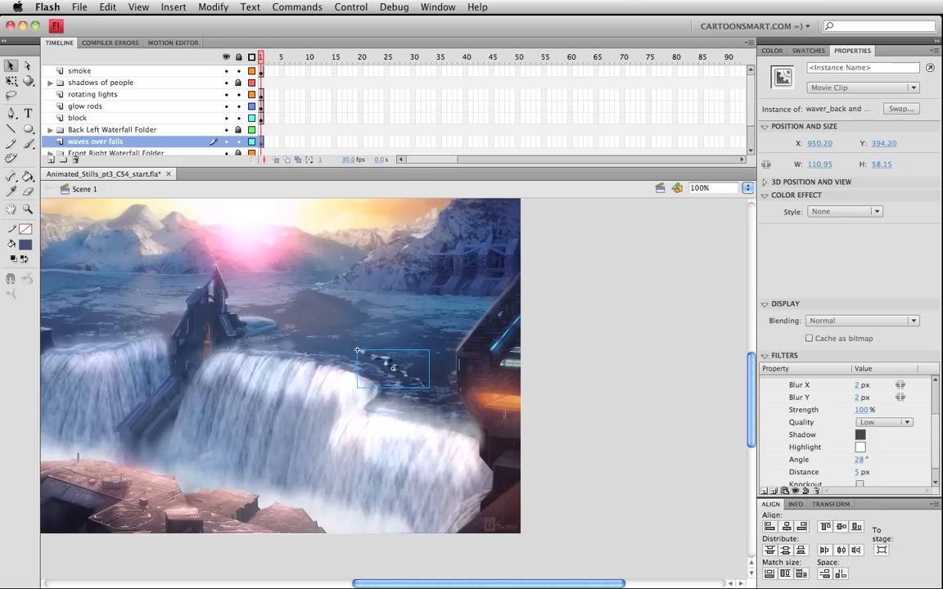
pyautogui.click(860, 447)
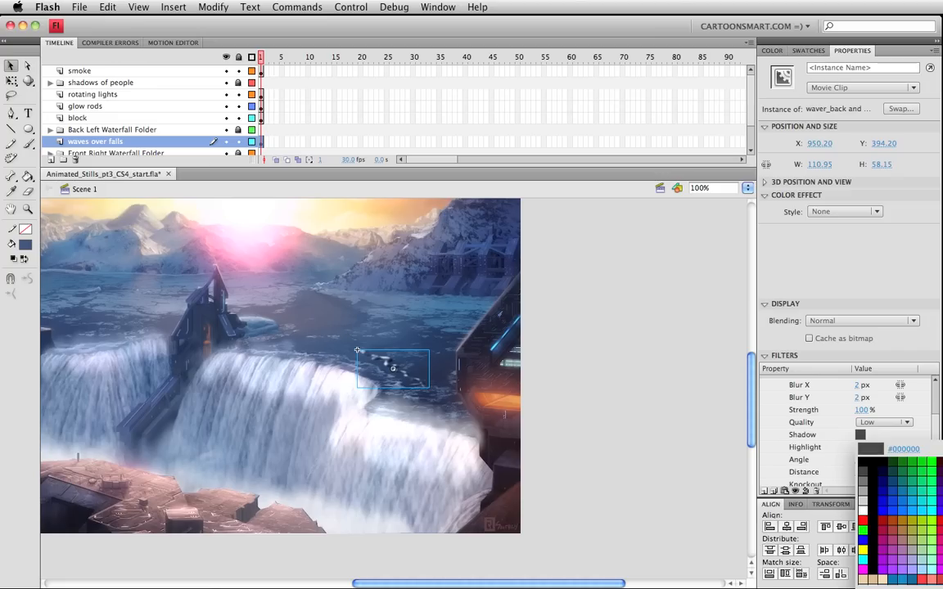
pyautogui.click(863, 510)
pyautogui.click(638, 393)
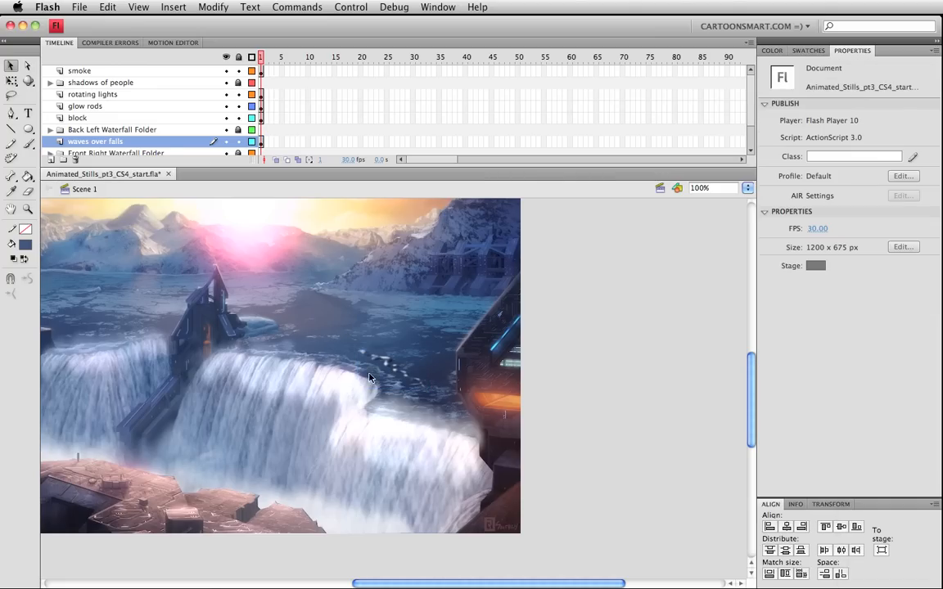
# Step: Pick a white tone for the highlight color of the wave clip's Bevel filter
pyautogui.click(386, 356)
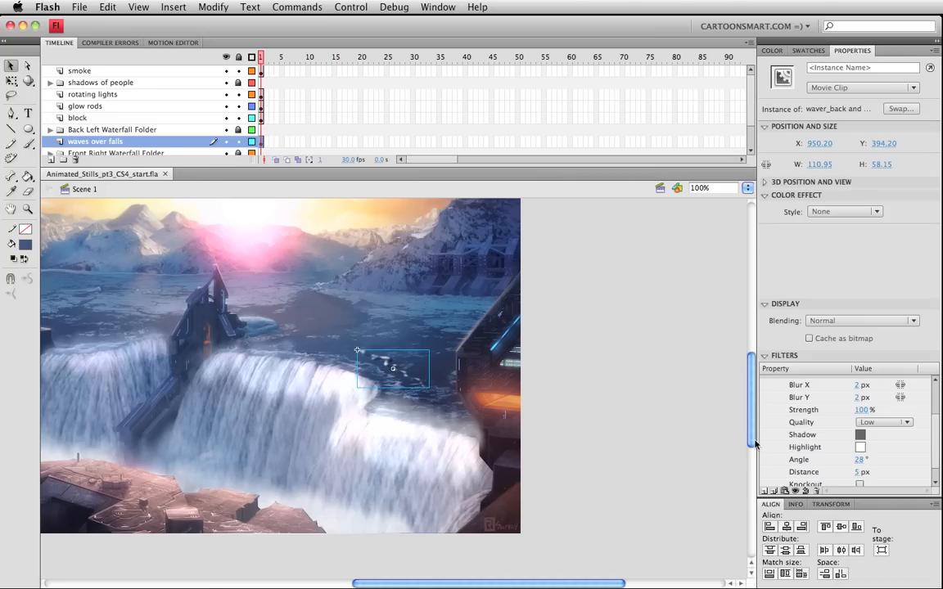
pyautogui.click(860, 448)
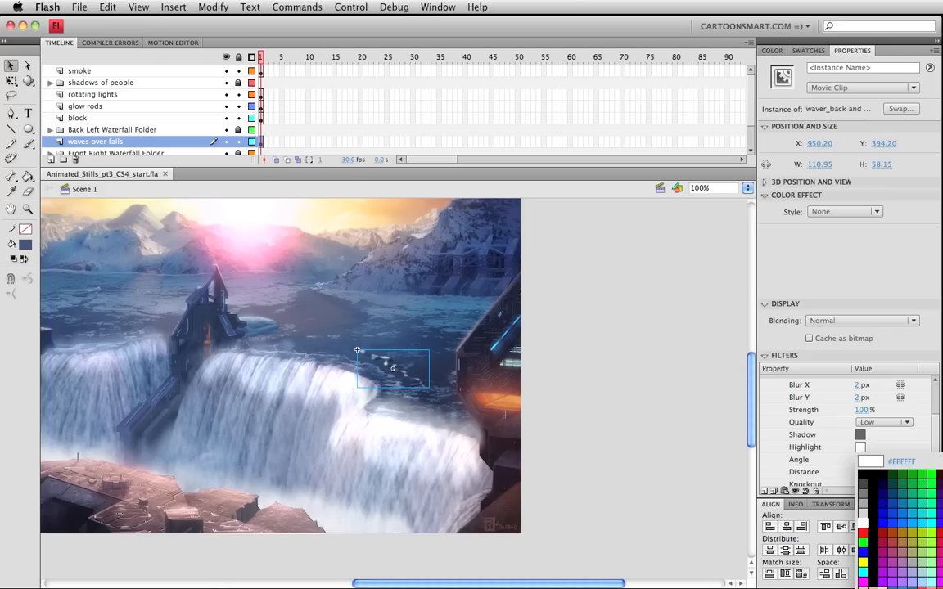
pyautogui.click(863, 524)
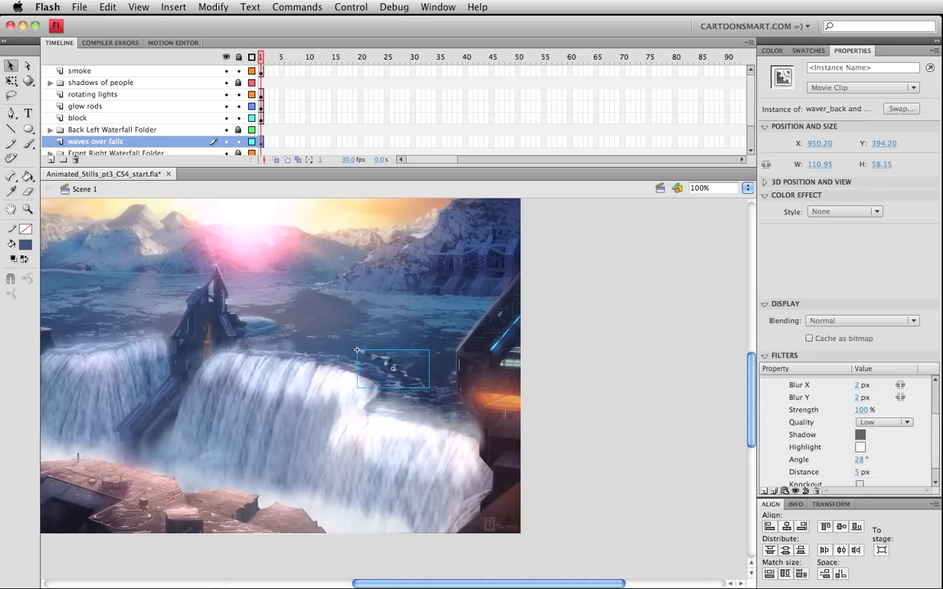
pyautogui.click(860, 448)
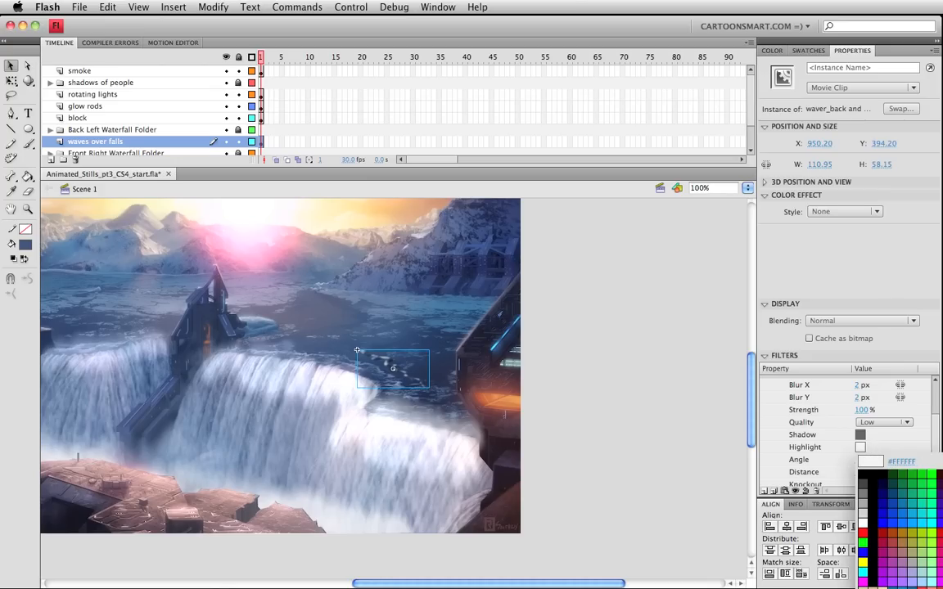
pyautogui.click(863, 523)
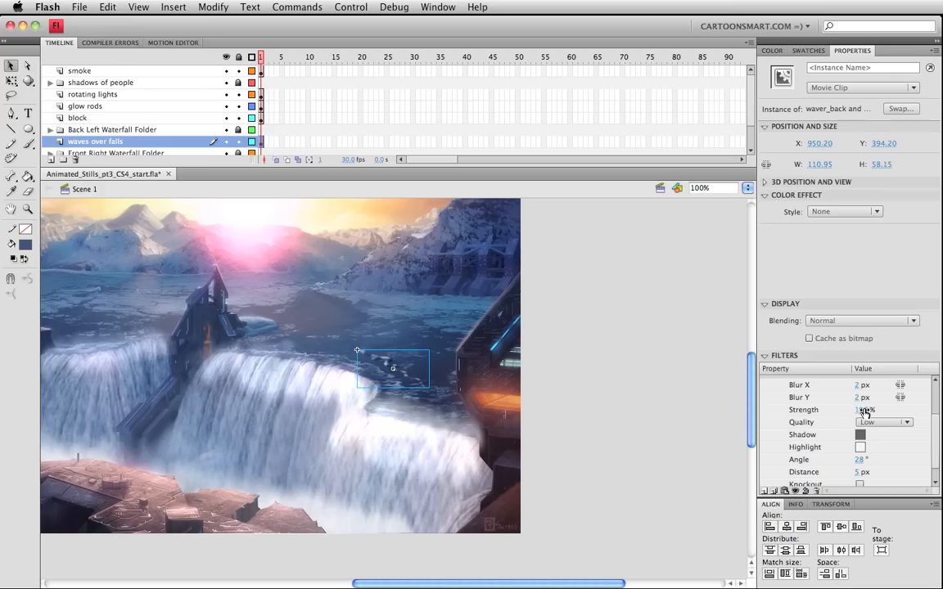
# Step: Reduce the Bevel filter's strength on the wave clip to 67%
pyautogui.moveTo(862, 410); pyautogui.dragTo(839, 416)
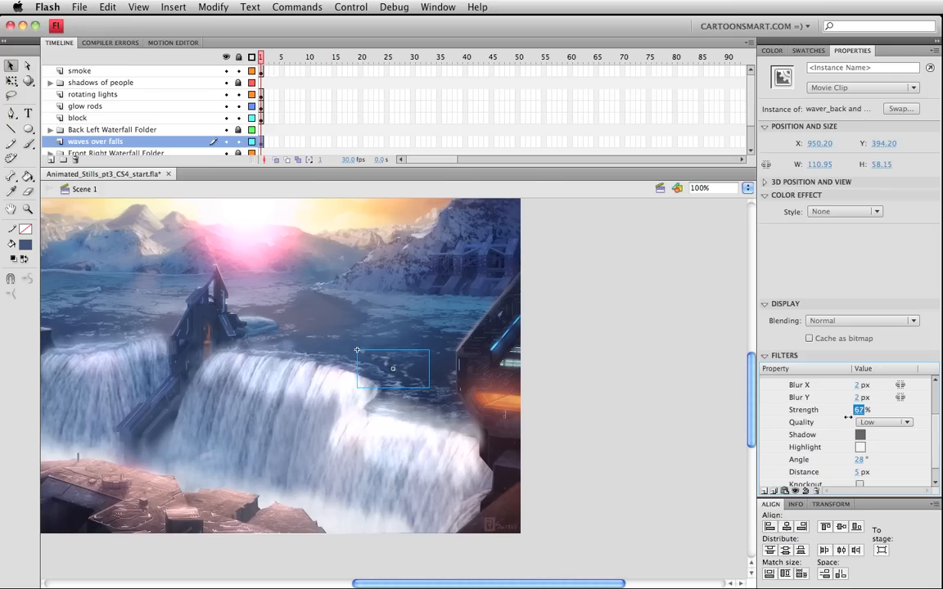
pyautogui.click(639, 396)
pyautogui.click(420, 381)
pyautogui.click(594, 383)
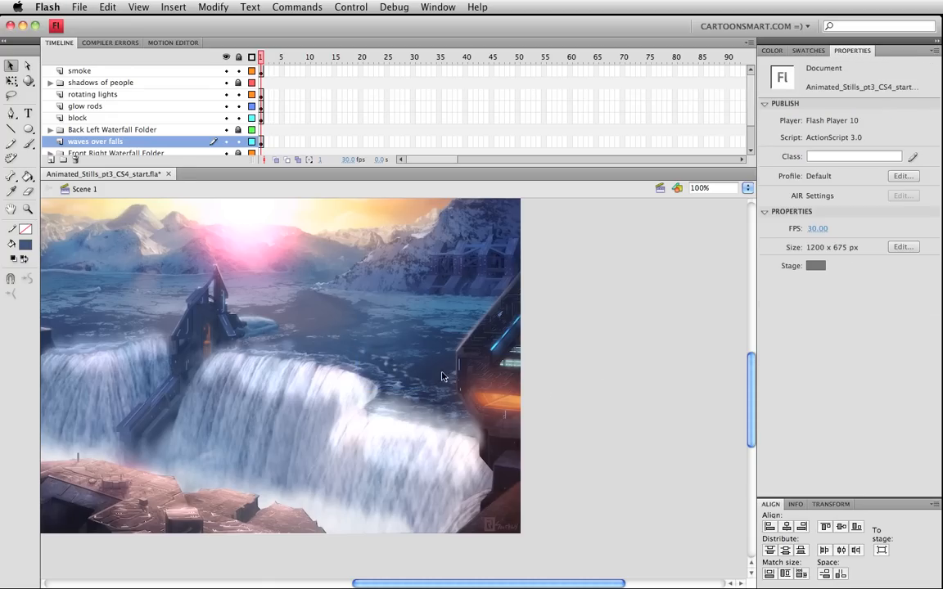
# Step: Shrink the wave clip to about 93 × 49 px at the waterfall's edge and preview the movie
pyautogui.click(416, 380)
pyautogui.press('q')
pyautogui.moveTo(429, 388); pyautogui.dragTo(377, 374)
pyautogui.press('v')
pyautogui.press('q')
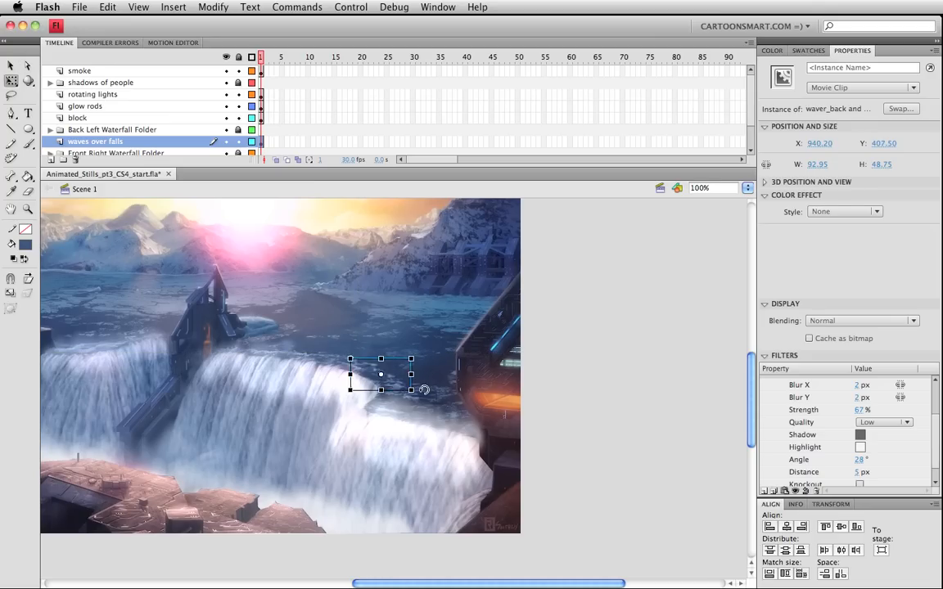
pyautogui.press('v')
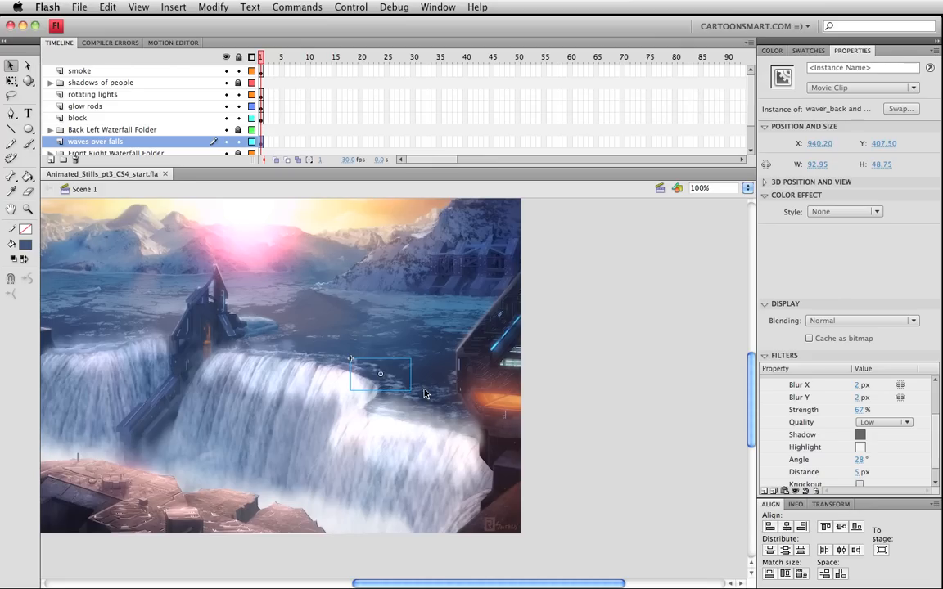
pyautogui.press('super+Return')
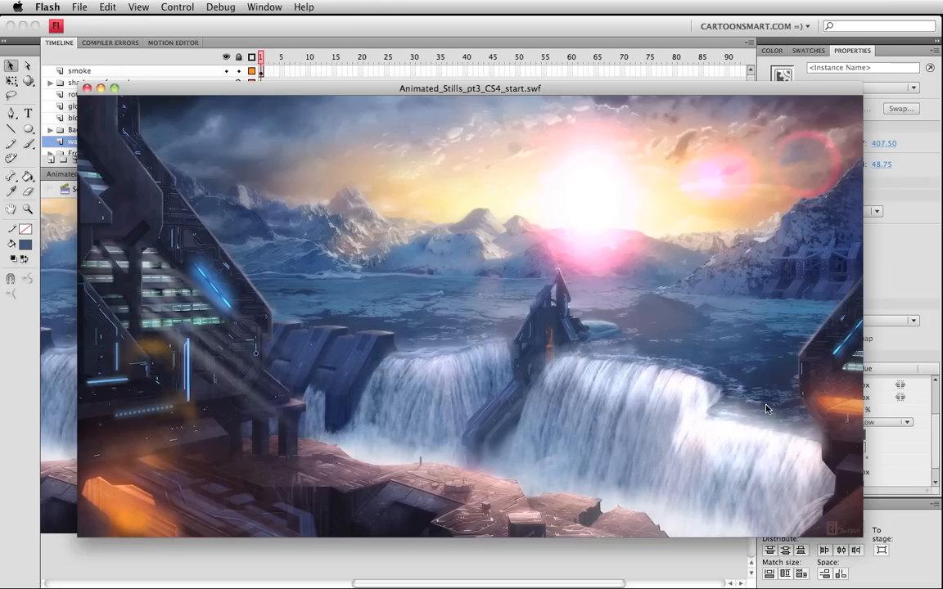
pyautogui.press('super+w')
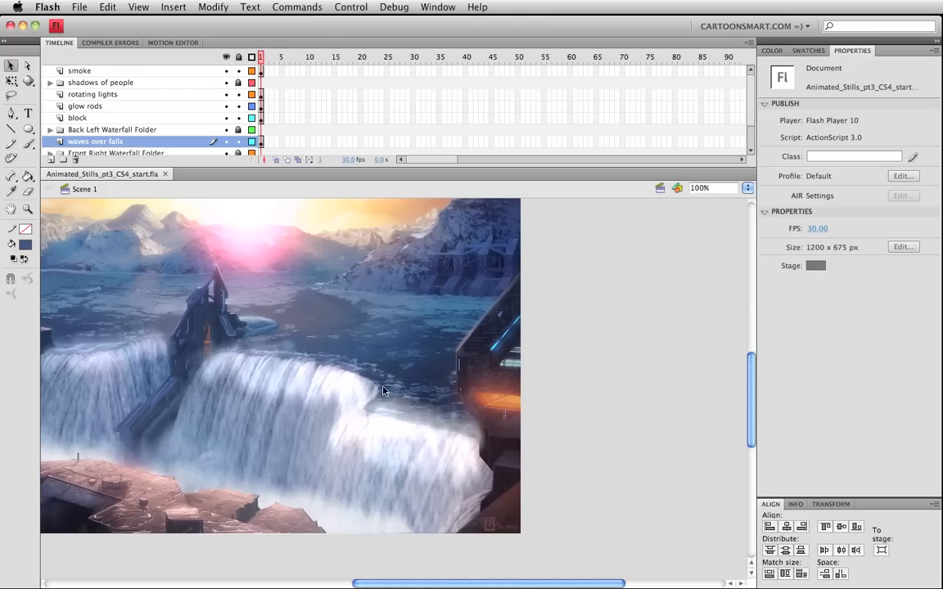
# Step: Open the wave clip and insert frames to lengthen its first three tweens, adding 10 frames to the first
pyautogui.doubleClick(373, 371)
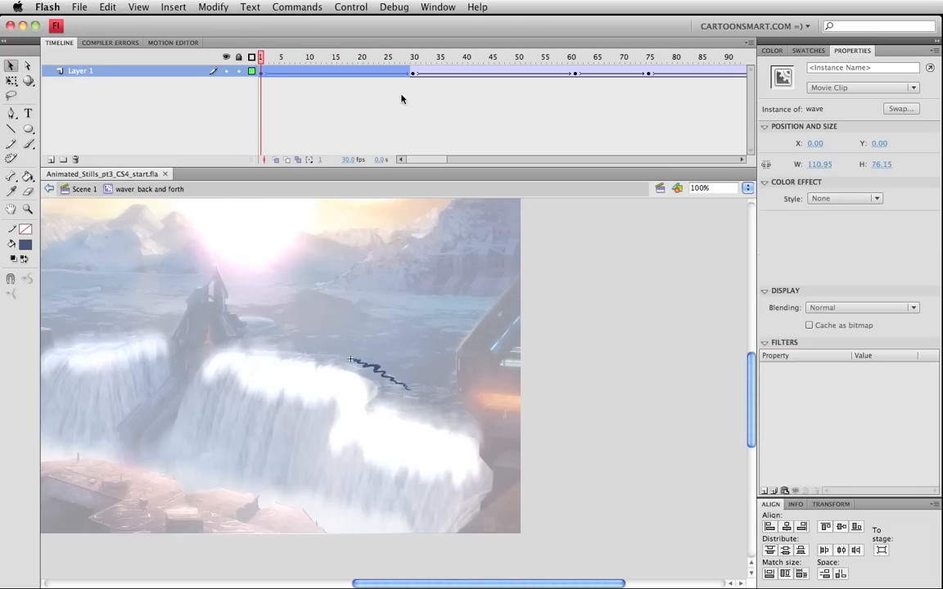
pyautogui.moveTo(358, 72); pyautogui.dragTo(385, 74)
pyautogui.press('F5')
pyautogui.press('F5')
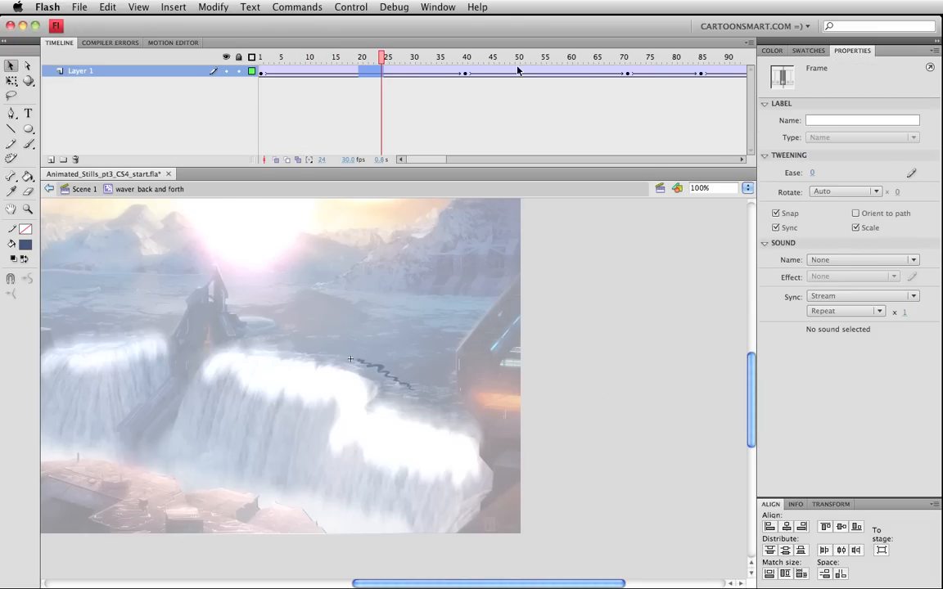
pyautogui.moveTo(518, 71); pyautogui.dragTo(581, 72)
pyautogui.press('F5')
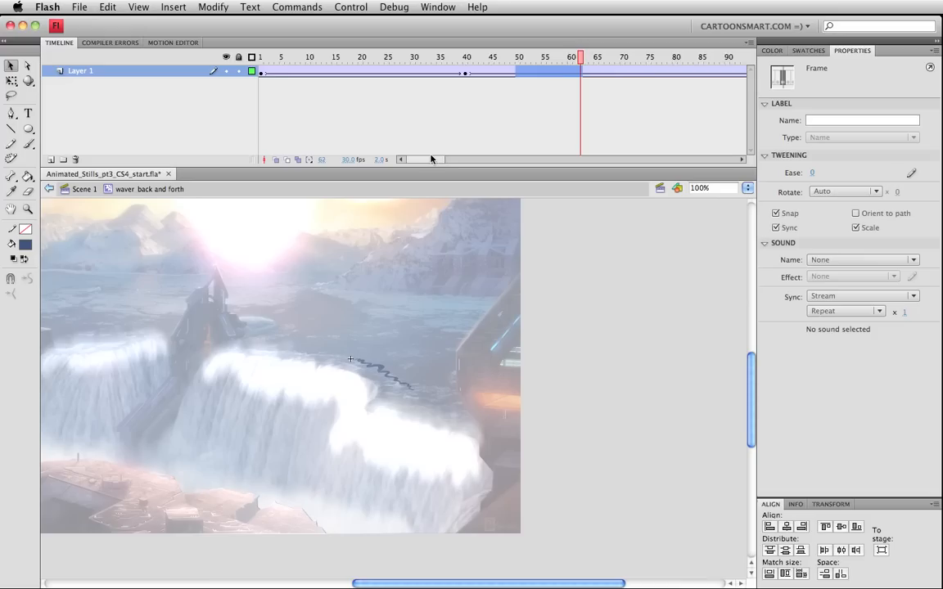
pyautogui.moveTo(421, 159); pyautogui.dragTo(442, 159)
pyautogui.moveTo(328, 73); pyautogui.dragTo(373, 82)
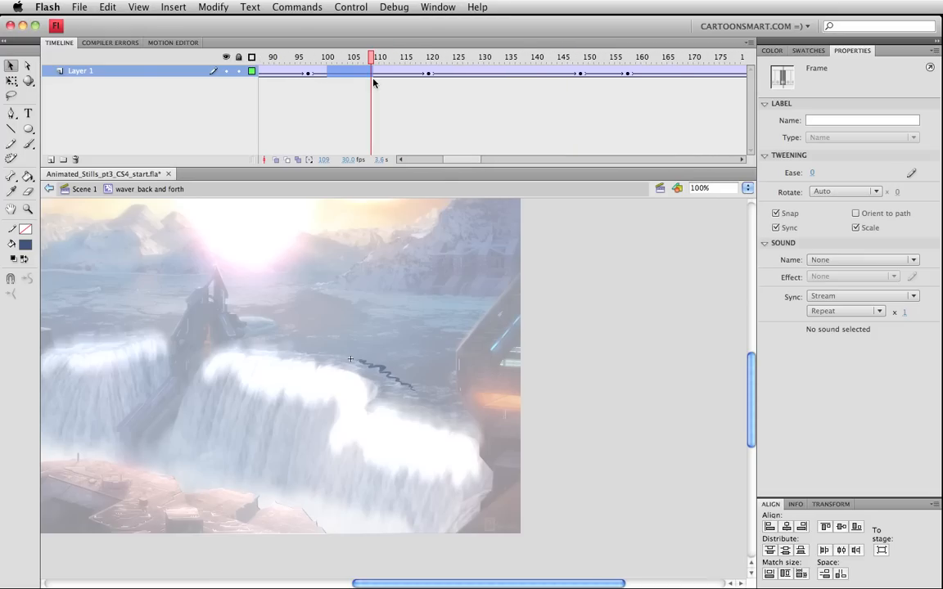
pyautogui.press('F5')
# Step: Lengthen the last two tweens, adding 25 frames to the second-to-last one, and preview the slower movie
pyautogui.moveTo(465, 160); pyautogui.dragTo(486, 160)
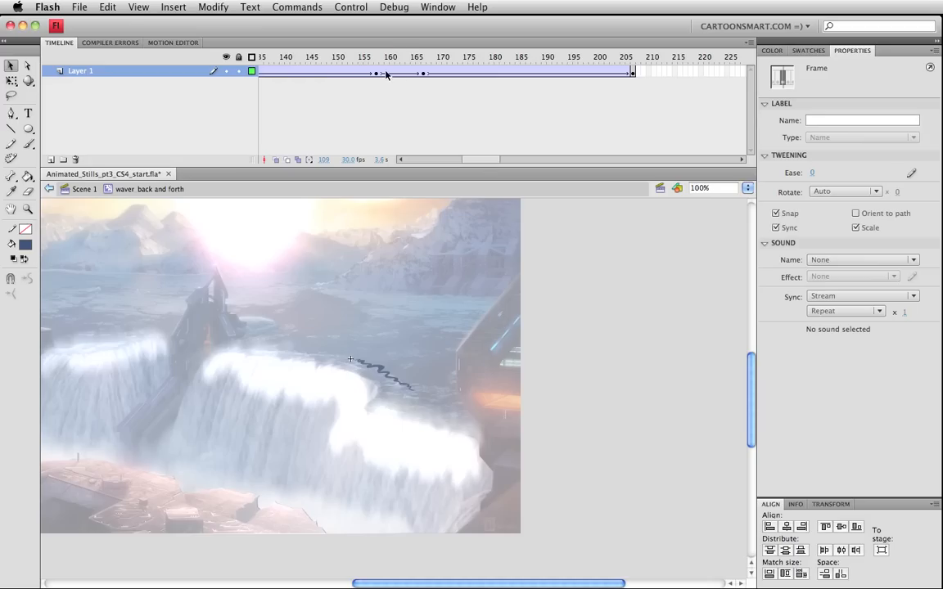
pyautogui.moveTo(387, 75); pyautogui.dragTo(408, 76)
pyautogui.press('F5')
pyautogui.press('F5')
pyautogui.press('F5')
pyautogui.press('F5')
pyautogui.press('F5')
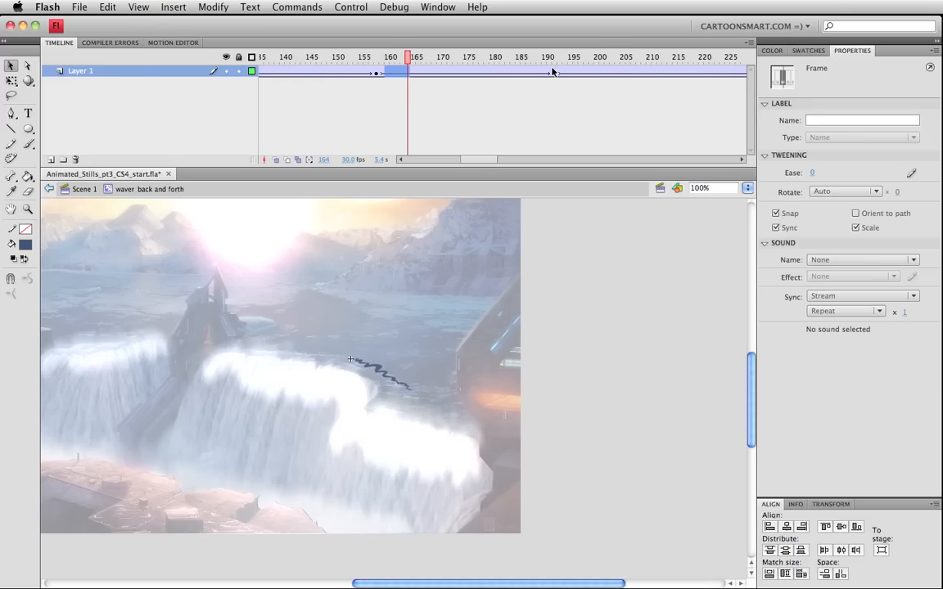
pyautogui.moveTo(552, 71); pyautogui.dragTo(652, 76)
pyautogui.click(611, 87)
pyautogui.press('F5')
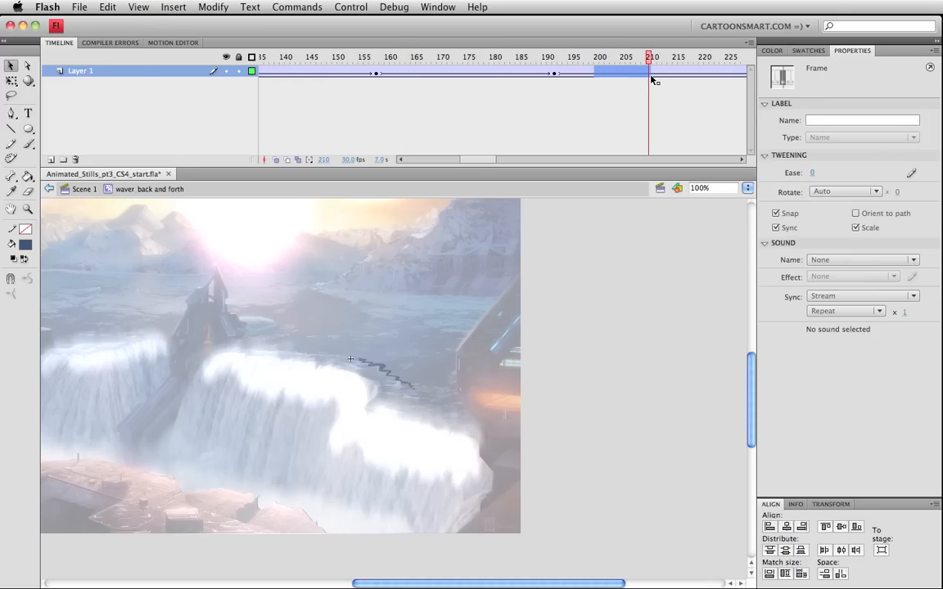
pyautogui.press('super+Return')
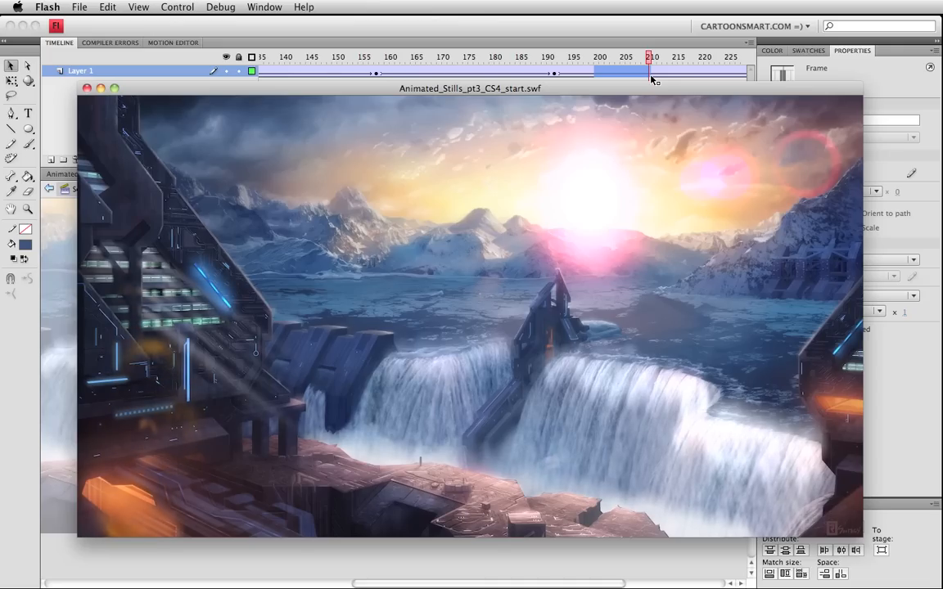
pyautogui.press('super+w')
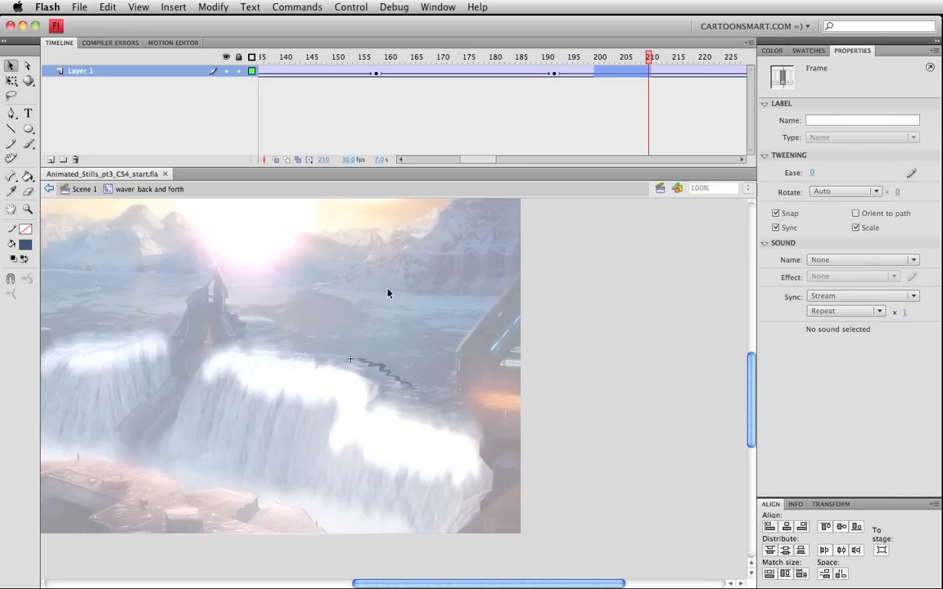
# Step: Return to Scene 1, scale the wave clip to 80% and rotate it slightly counterclockwise
pyautogui.click(84, 189)
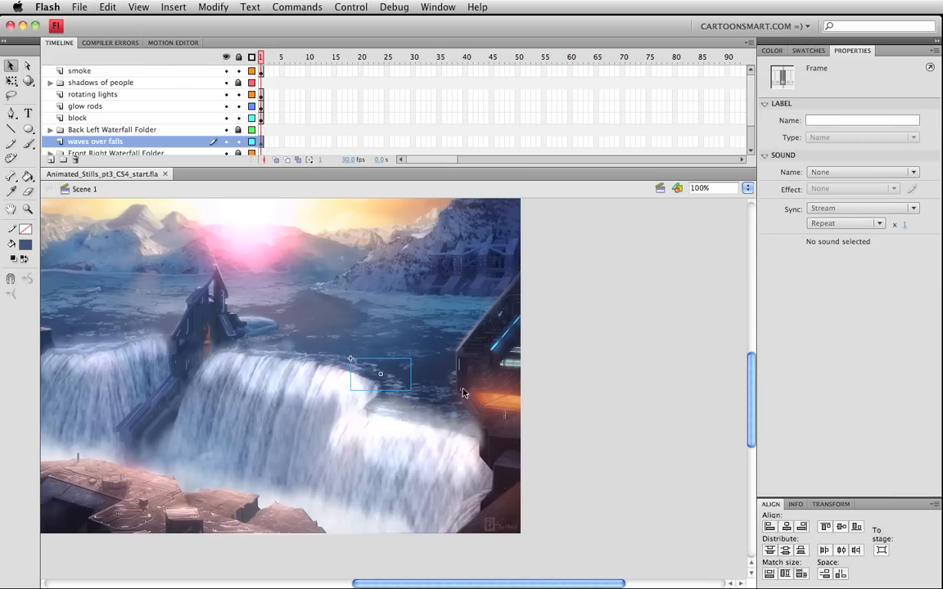
pyautogui.click(618, 400)
pyautogui.click(395, 383)
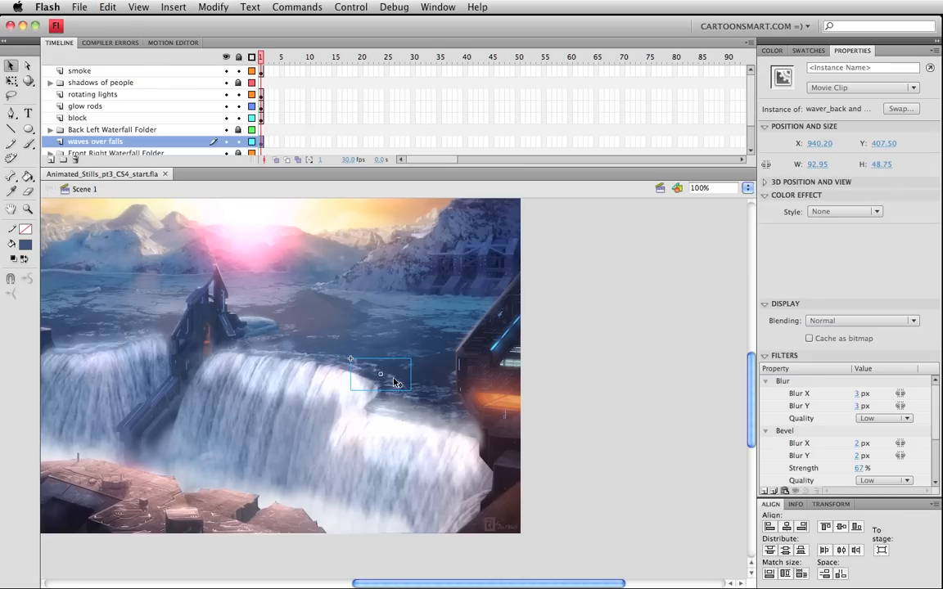
pyautogui.press('super+alt+s')
pyautogui.write('80')
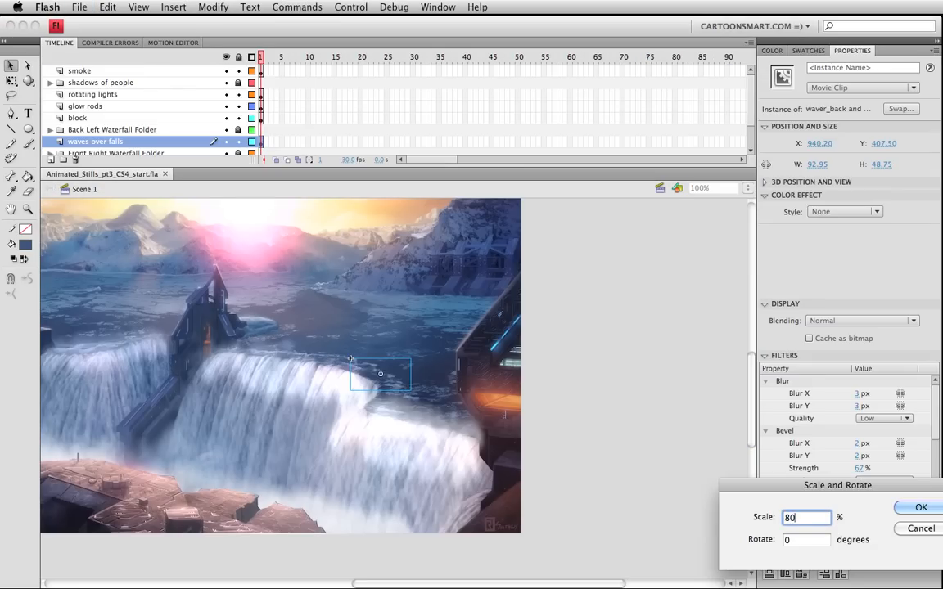
pyautogui.press('Return')
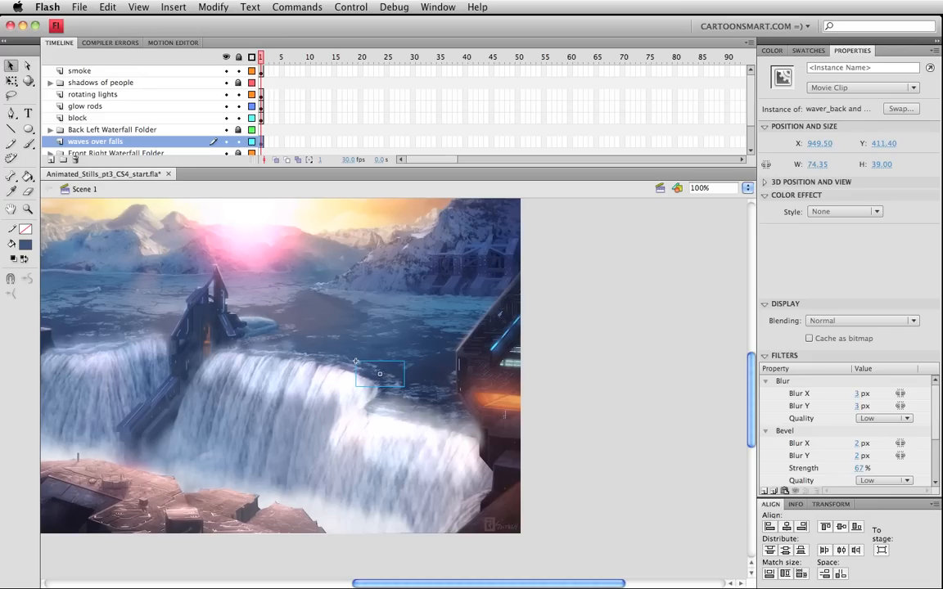
pyautogui.press('q')
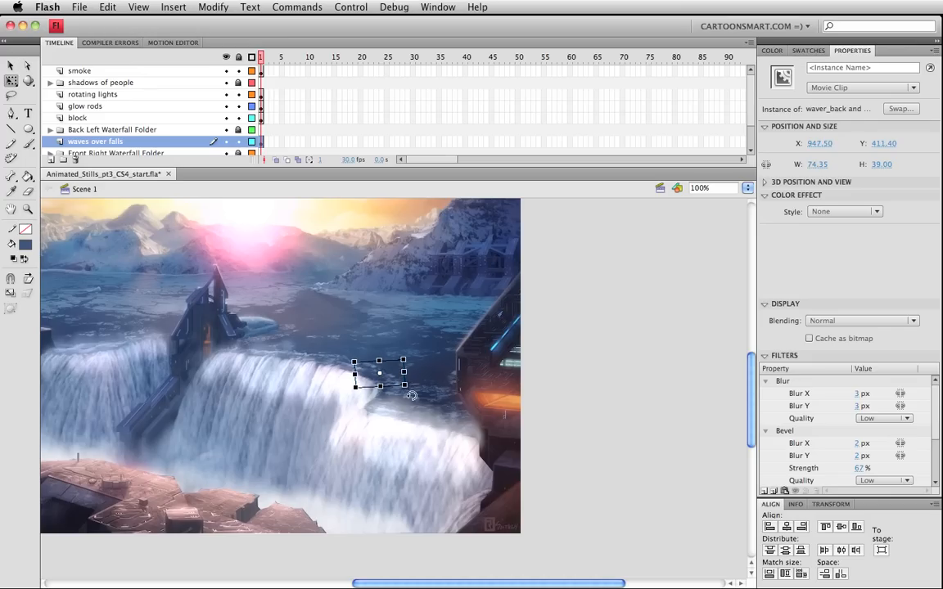
pyautogui.press('v')
# Step: Move the wave clip down to the lower waterfall's edge and place the waves over falls layer beneath the Front Right Waterfall Folder
pyautogui.moveTo(375, 370); pyautogui.dragTo(401, 402)
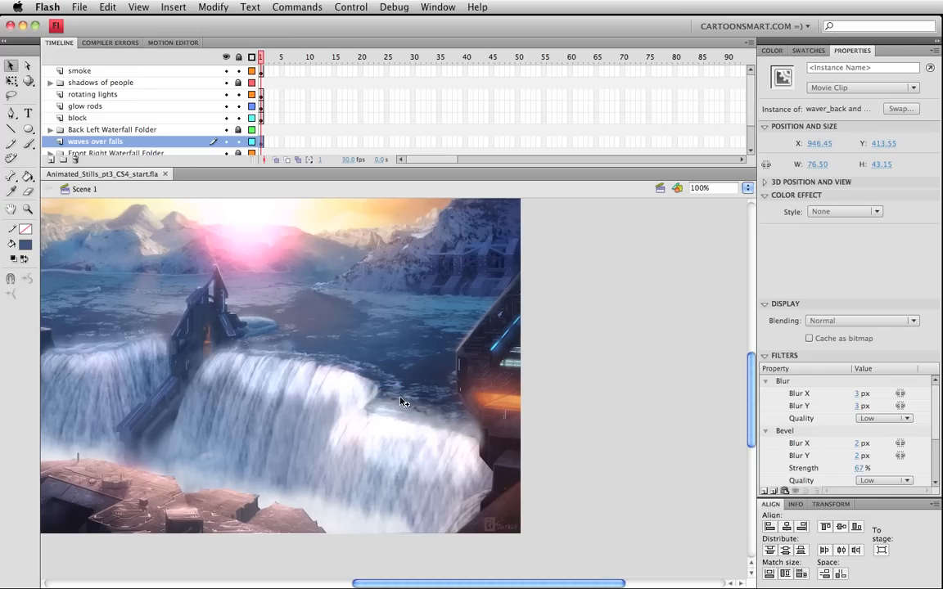
pyautogui.hotkey('shift', 'Down')
pyautogui.hotkey('shift', 'Right')
pyautogui.click(395, 421)
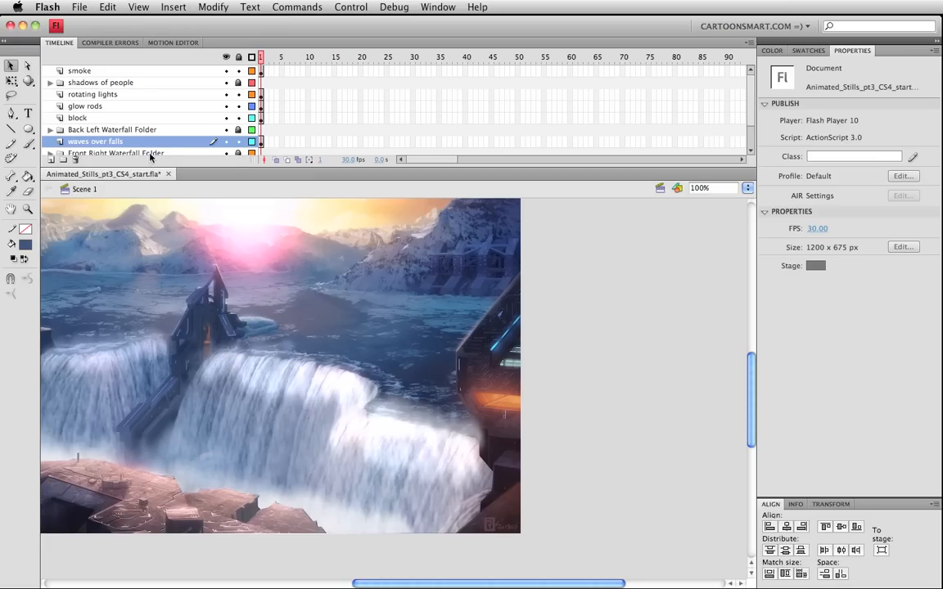
pyautogui.scroll(-3, 135, 137)
pyautogui.moveTo(102, 107); pyautogui.dragTo(153, 125)
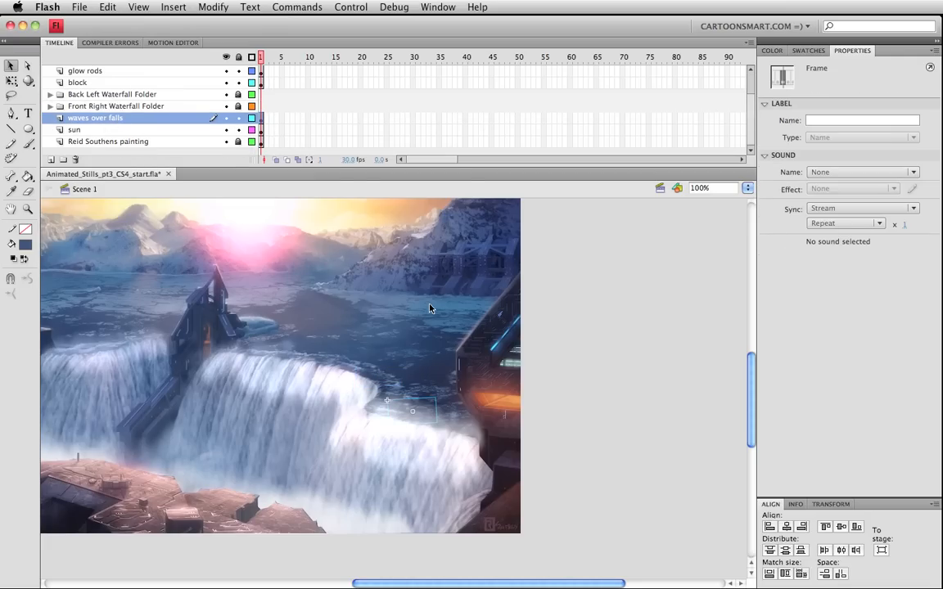
# Step: Nudge the wave clip up 3 px and rotate it a little further counterclockwise
pyautogui.press('Up')
pyautogui.press('Up')
pyautogui.press('Up')
pyautogui.press('q')
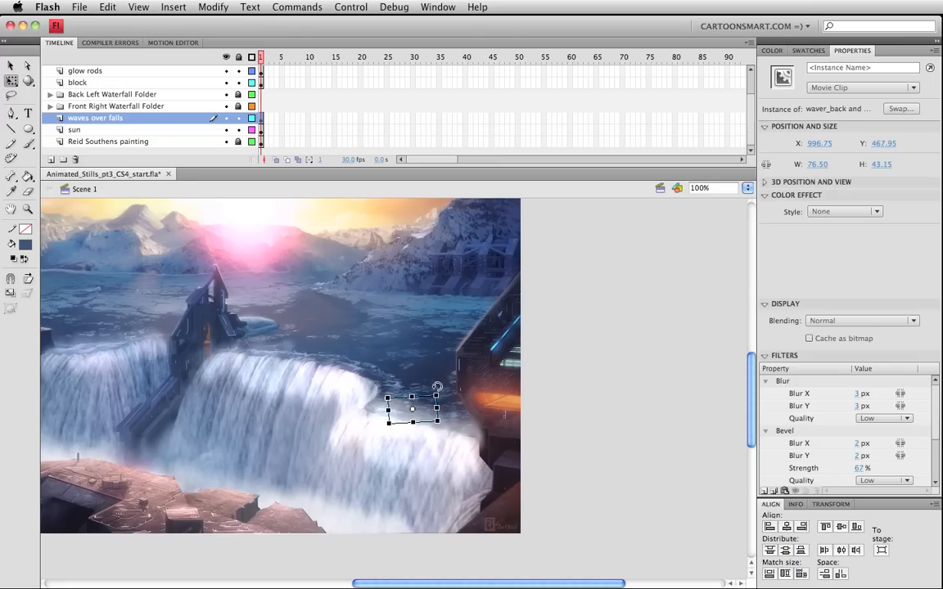
pyautogui.moveTo(437, 387); pyautogui.dragTo(437, 385)
# Step: Duplicate the wave clip and shift the copy up and left onto the crest of the middle waterfall
pyautogui.press('super+d')
pyautogui.hotkey('shift', 'Up')
pyautogui.hotkey('shift', 'Up')
pyautogui.hotkey('shift', 'Up')
pyautogui.hotkey('shift', 'Up')
pyautogui.hotkey('shift', 'Up')
pyautogui.hotkey('shift', 'Up')
pyautogui.hotkey('shift', 'Up')
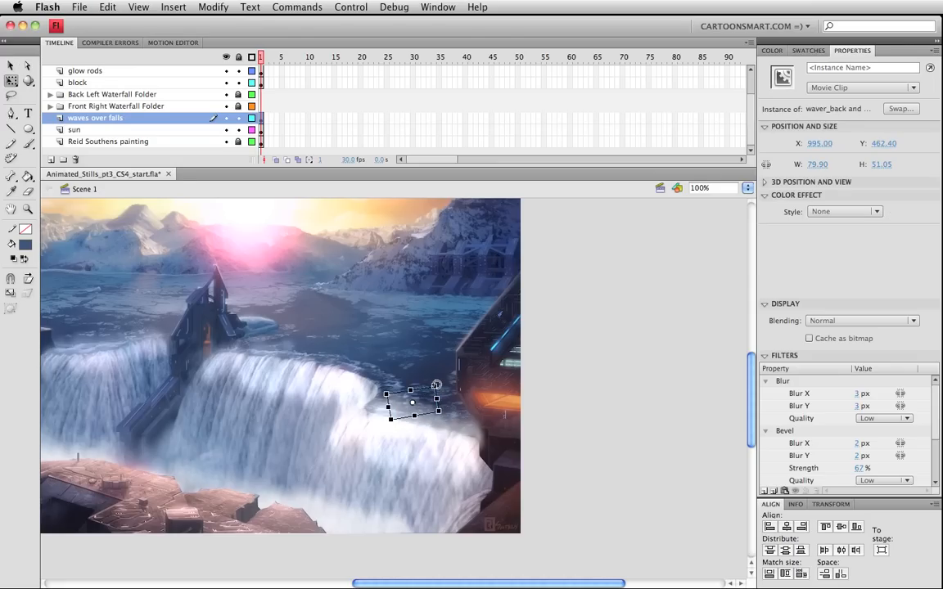
pyautogui.hotkey('shift', 'Left')
pyautogui.hotkey('shift', 'Left')
pyautogui.hotkey('shift', 'Left')
pyautogui.hotkey('shift', 'Left')
pyautogui.hotkey('shift', 'Left')
pyautogui.hotkey('shift', 'Left')
pyautogui.hotkey('shift', 'Left')
pyautogui.hotkey('shift', 'Left')
pyautogui.hotkey('shift', 'Left')
pyautogui.hotkey('shift', 'Left')
pyautogui.hotkey('shift', 'Left')
pyautogui.hotkey('shift', 'Left')
pyautogui.hotkey('shift', 'Left')
pyautogui.hotkey('shift', 'Up')
pyautogui.hotkey('shift', 'Up')
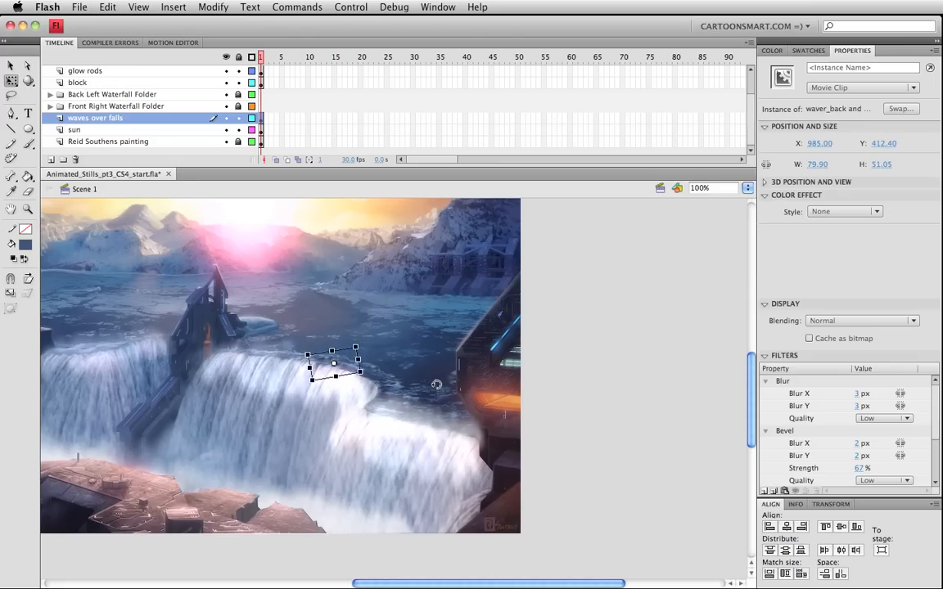
# Step: Rotate and flatten the duplicated wave to about 78 × 43 px along the waterfall's crest, and save the file
pyautogui.moveTo(361, 337); pyautogui.dragTo(363, 334)
pyautogui.hotkey('shift', 'Left')
pyautogui.hotkey('shift', 'Left')
pyautogui.press('Up')
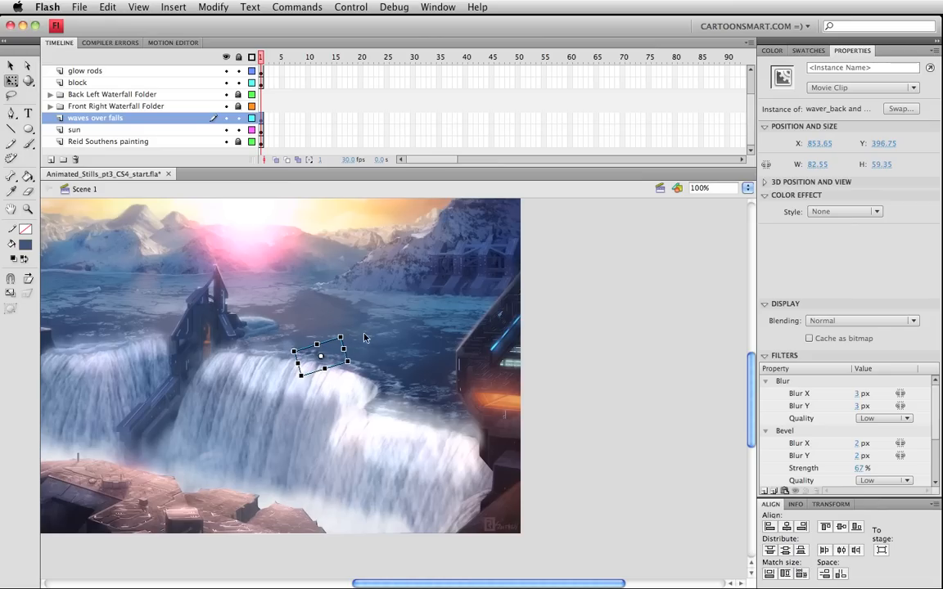
pyautogui.moveTo(322, 370); pyautogui.dragTo(358, 365)
pyautogui.hotkey('shift', 'Left')
pyautogui.press('Up')
pyautogui.press('Up')
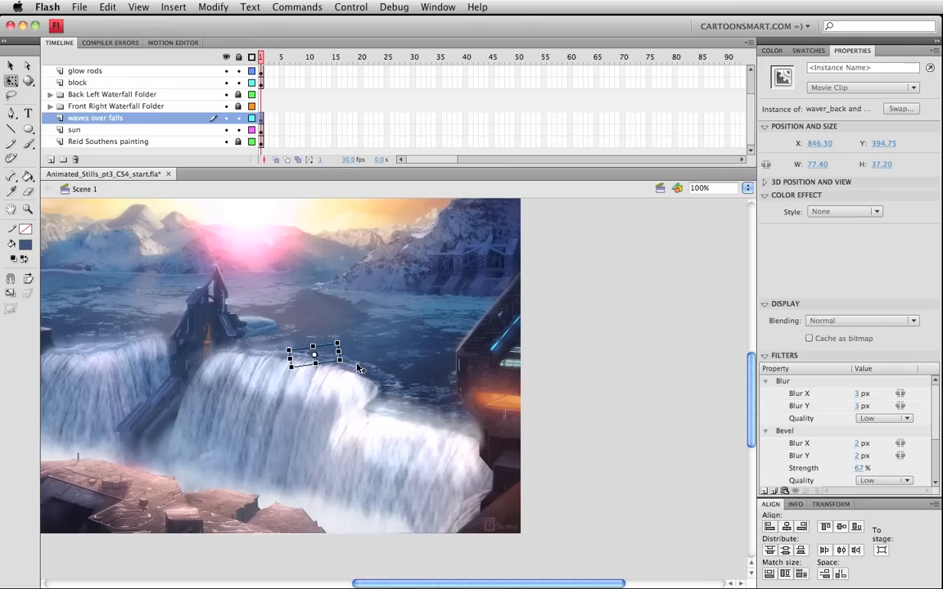
pyautogui.press('v')
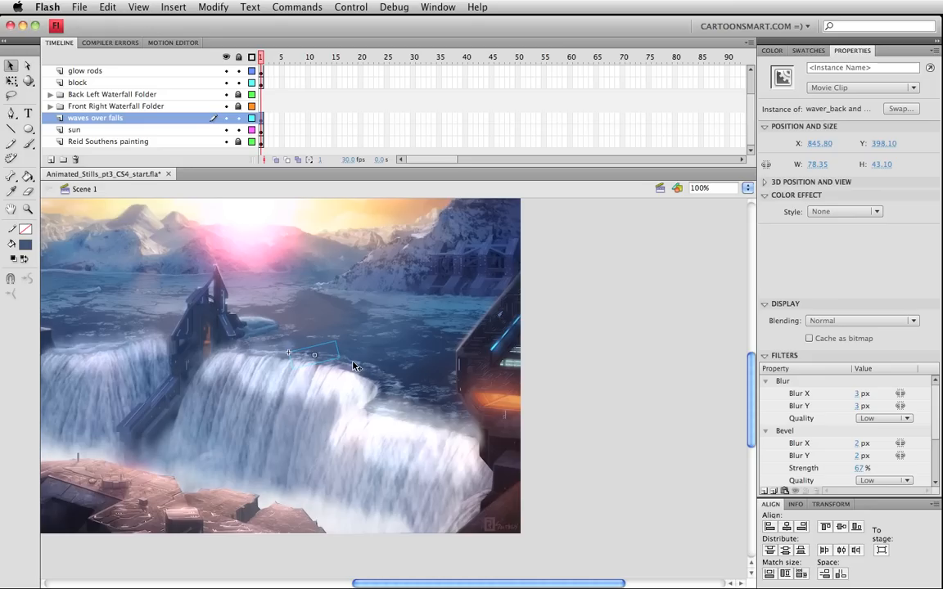
pyautogui.press('super+s')
# Step: Tint the duplicated wave with grey-blue water colour (RGB 84, 113, 149) at reduced strength and preview the movie
pyautogui.click(822, 209)
pyautogui.click(846, 249)
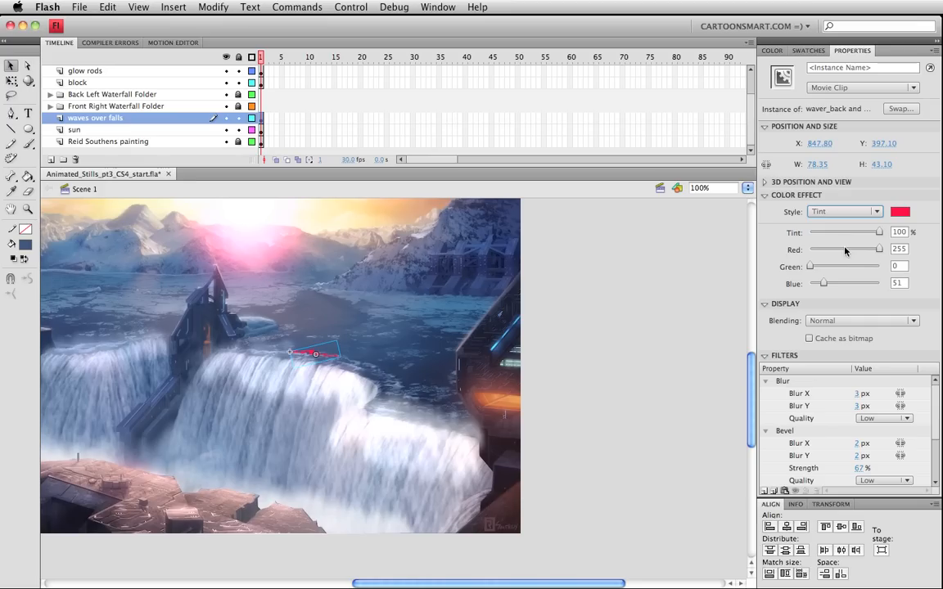
pyautogui.click(898, 212)
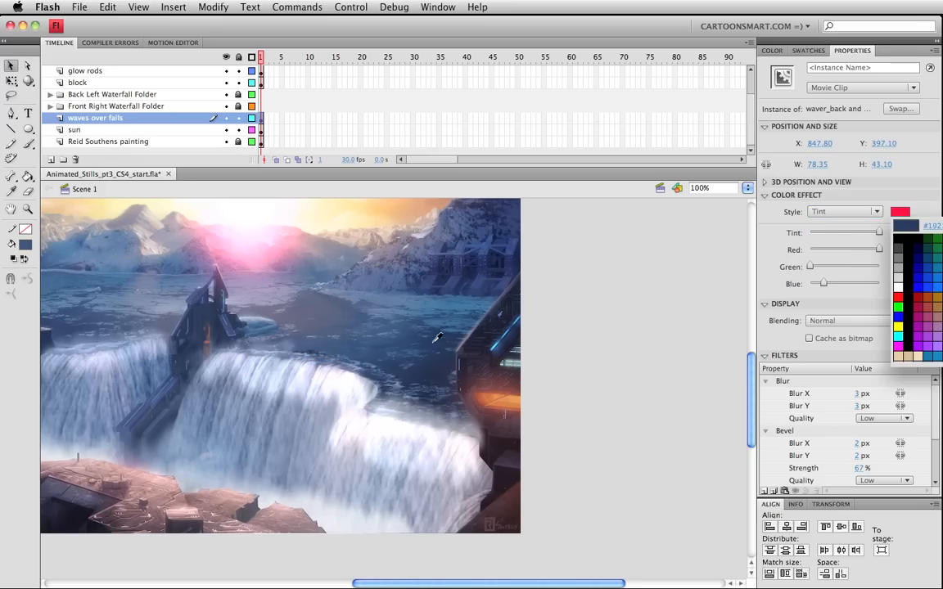
pyautogui.click(359, 360)
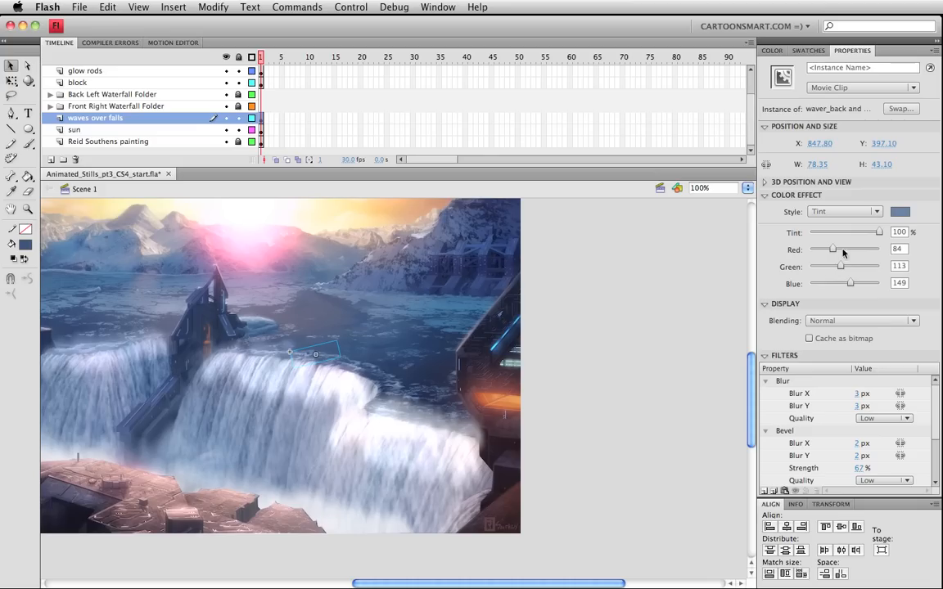
pyautogui.moveTo(886, 235); pyautogui.dragTo(848, 236)
pyautogui.click(609, 383)
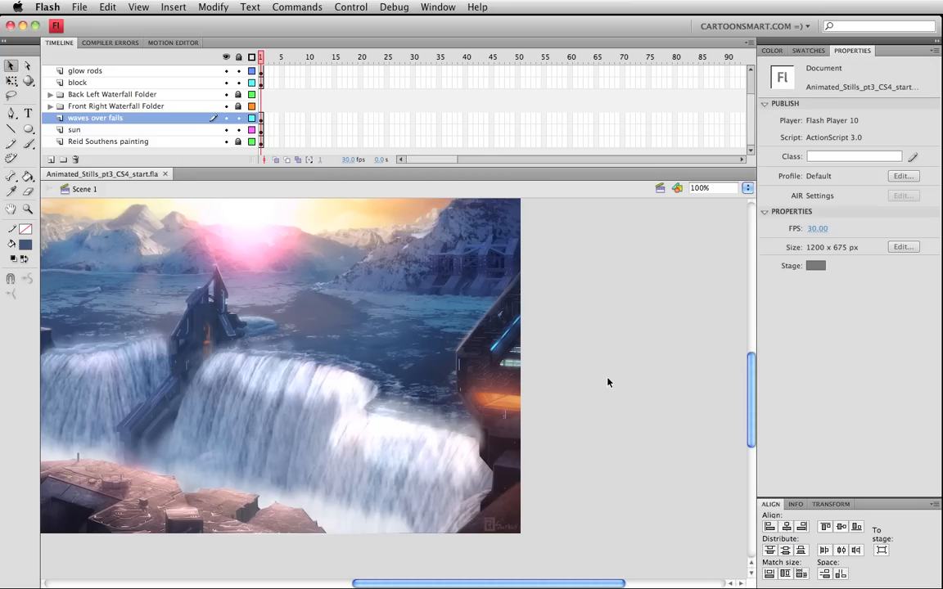
pyautogui.press('super+Return')
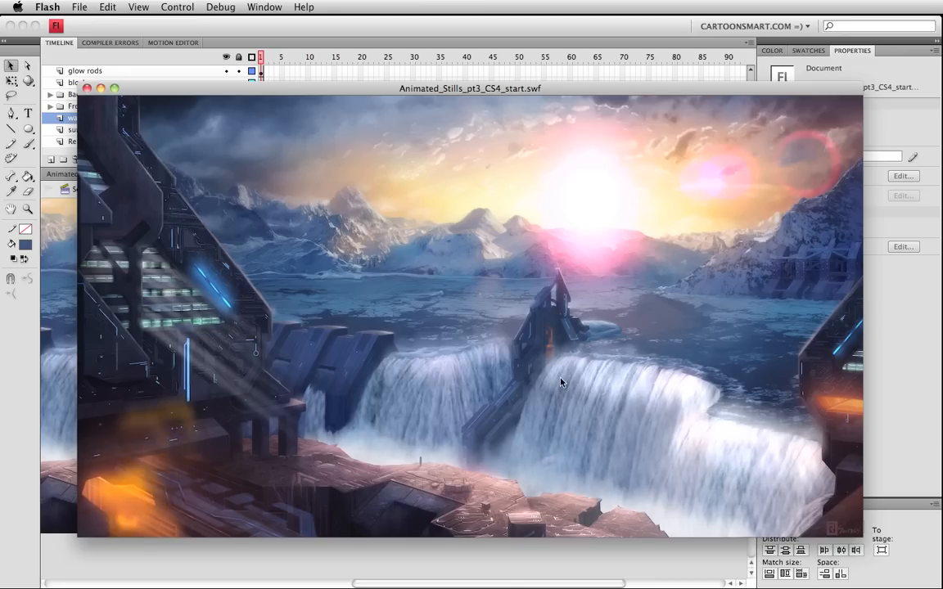
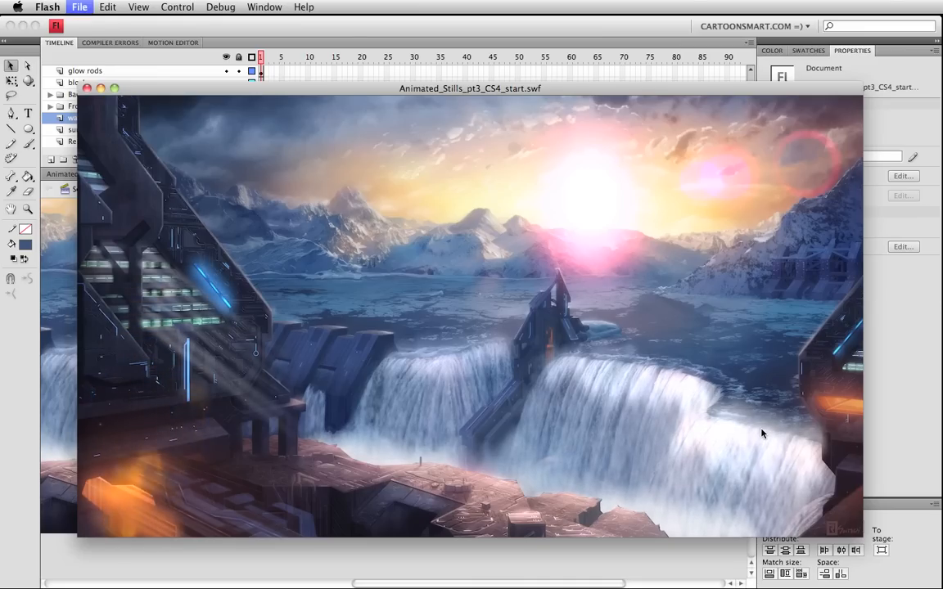
pyautogui.press('super+w')
# Step: Set up the Brush tool with a white fill for painting in the sky beside the tower
pyautogui.hscroll(-10, 693, 325)
pyautogui.scroll(4, 573, 353)
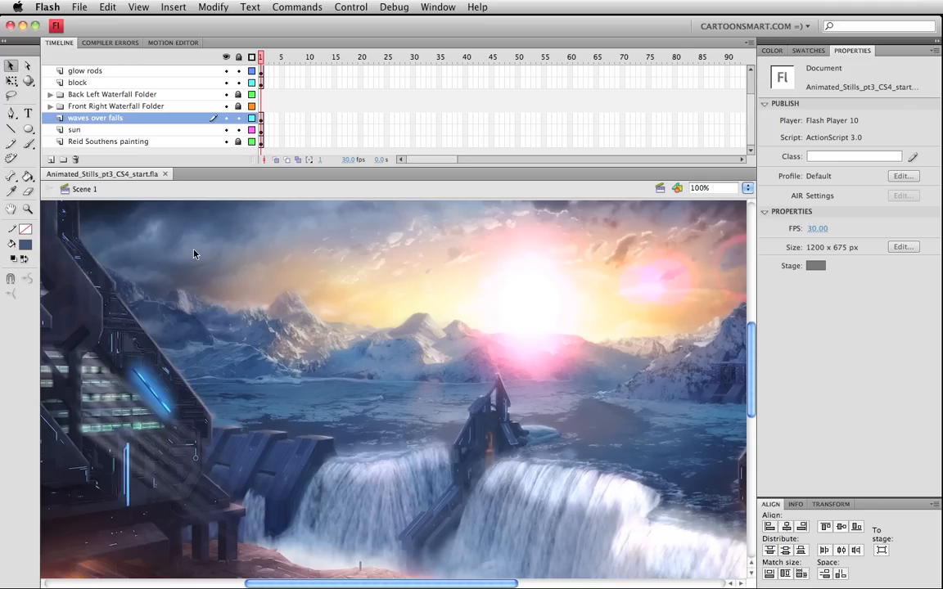
pyautogui.scroll(2, 194, 254)
pyautogui.press('z')
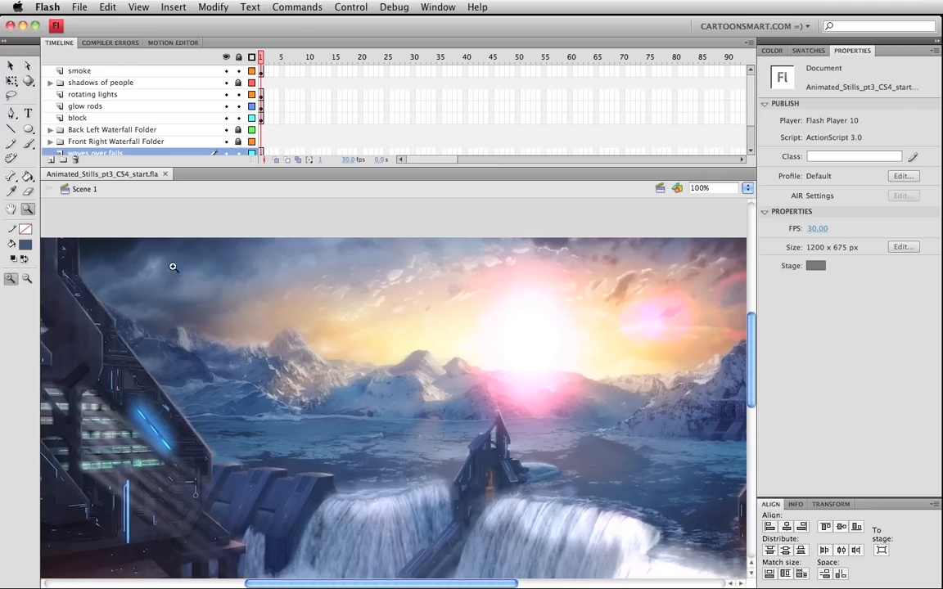
pyautogui.moveTo(75, 235); pyautogui.dragTo(316, 394)
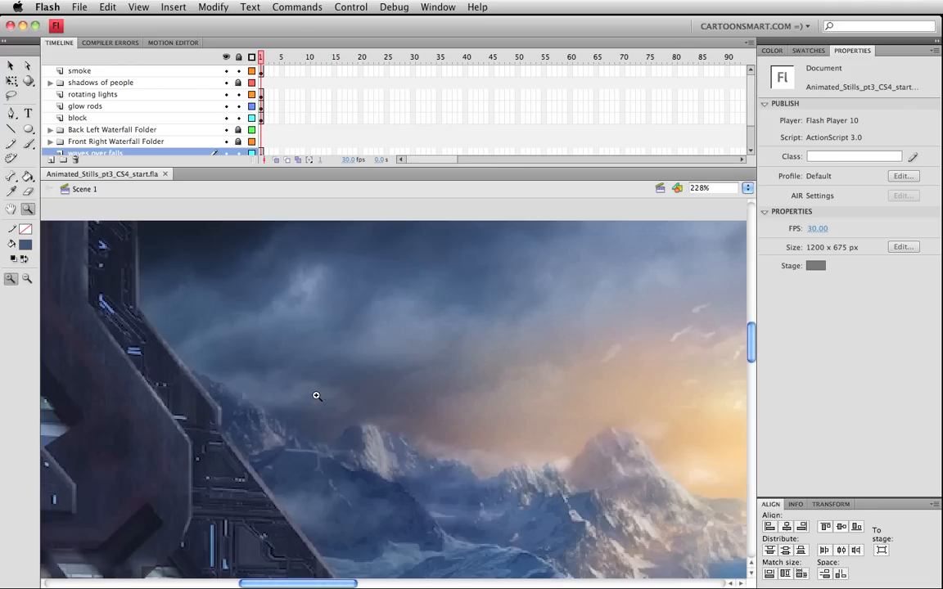
pyautogui.click(27, 143)
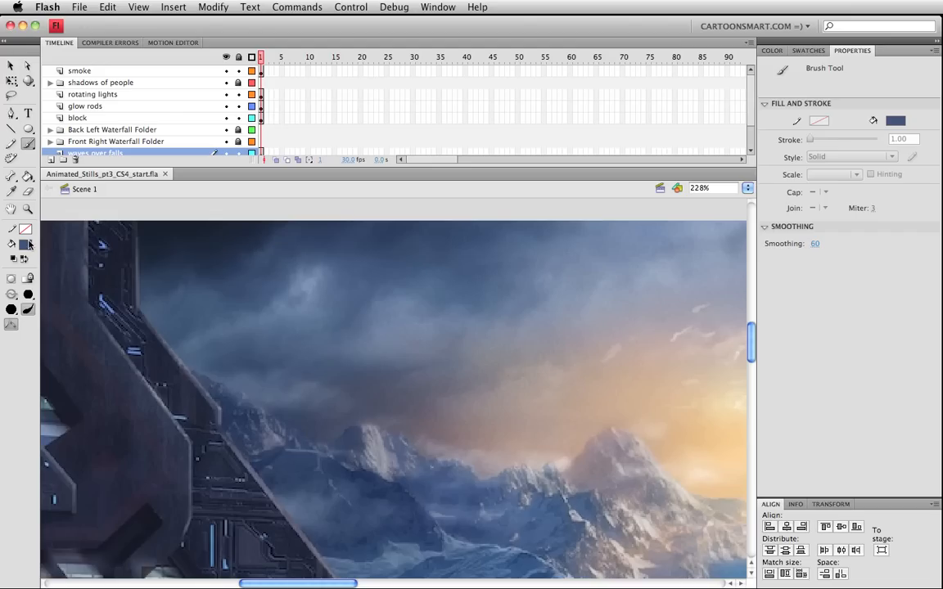
pyautogui.click(28, 243)
pyautogui.click(30, 309)
# Step: Add a new layer above the waves over falls layer and name it lightning
pyautogui.click(51, 160)
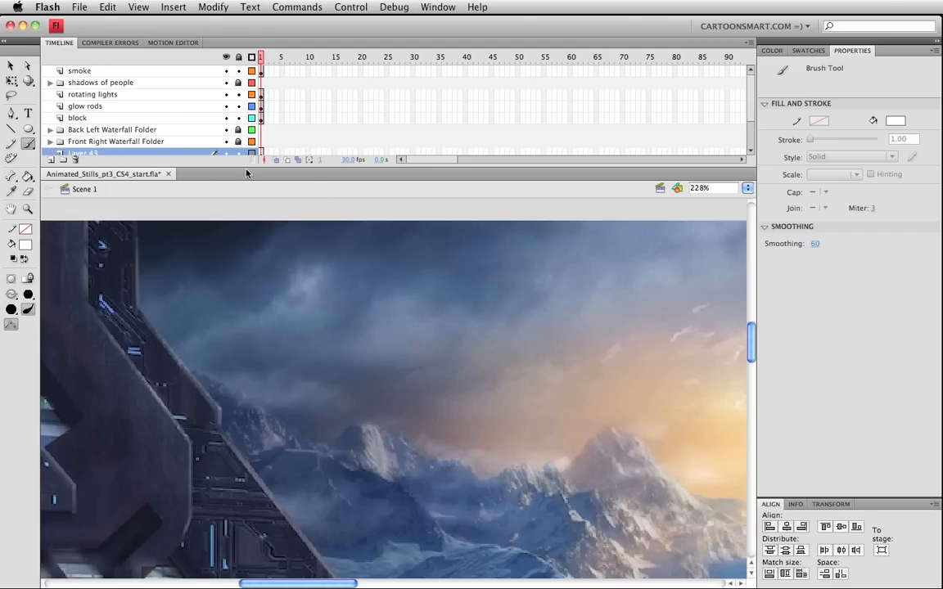
pyautogui.moveTo(248, 168); pyautogui.dragTo(248, 180)
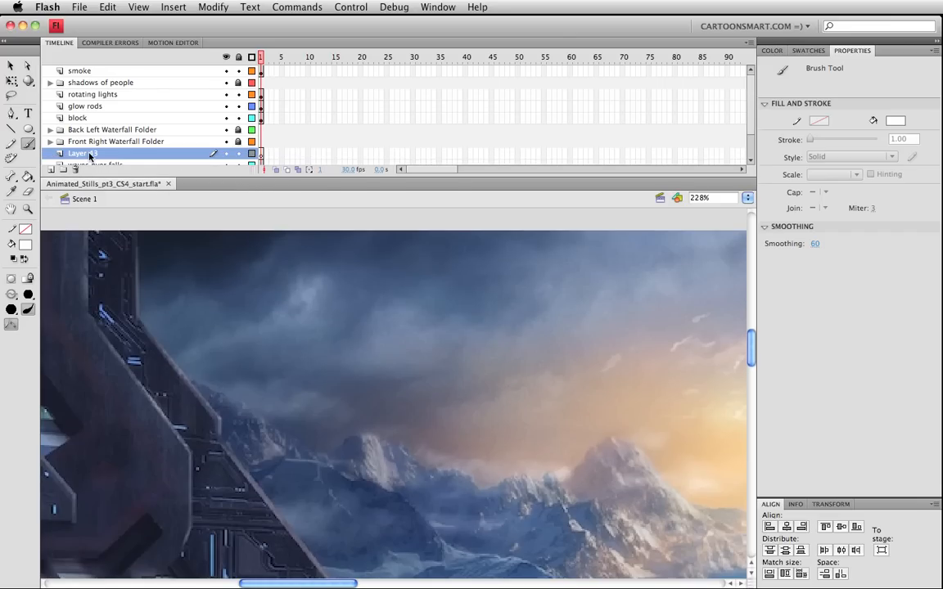
pyautogui.doubleClick(90, 155)
pyautogui.press('BackSpace')
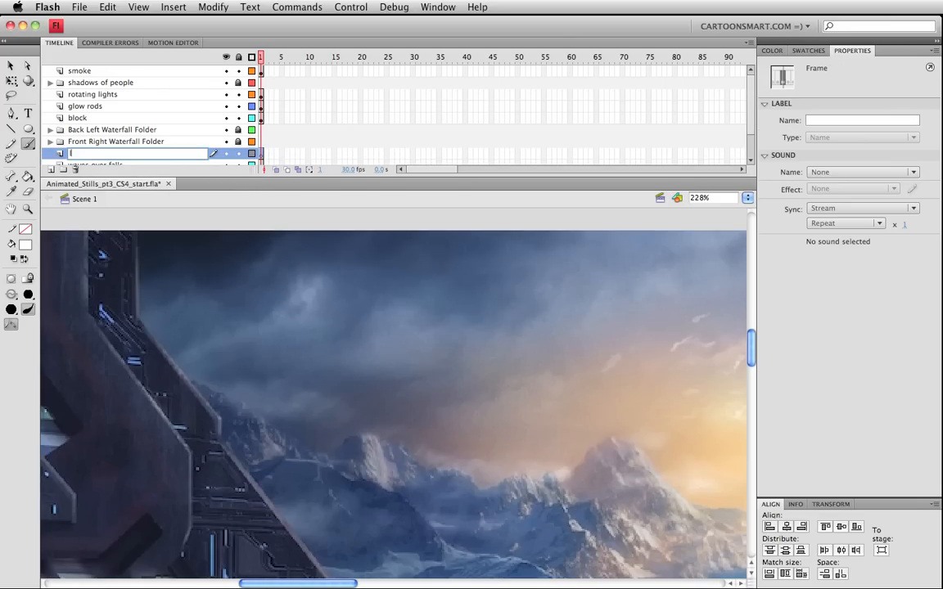
pyautogui.write('lightning')
pyautogui.press('Return')
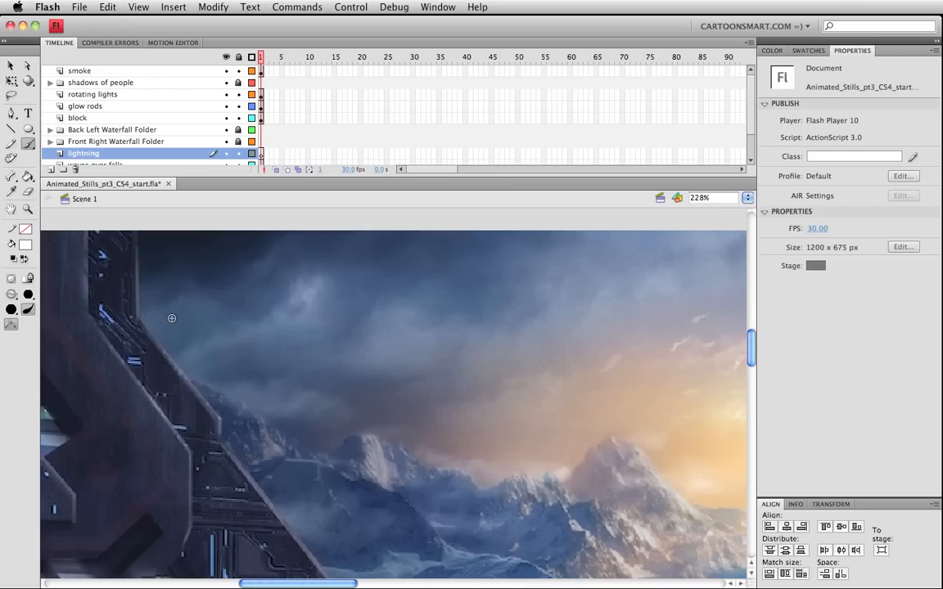
# Step: Paint jagged white lightning with several branches across the dark clouds right of the tower, thickening its main bolt
pyautogui.moveTo(169, 320)
pyautogui.mouseDown()
pyautogui.moveTo(248, 325)
pyautogui.moveTo(177, 323)
pyautogui.moveTo(227, 304)
pyautogui.moveTo(232, 314)
pyautogui.moveTo(203, 344)
pyautogui.moveTo(221, 334)
pyautogui.moveTo(199, 348)
pyautogui.moveTo(234, 320)
pyautogui.mouseUp()
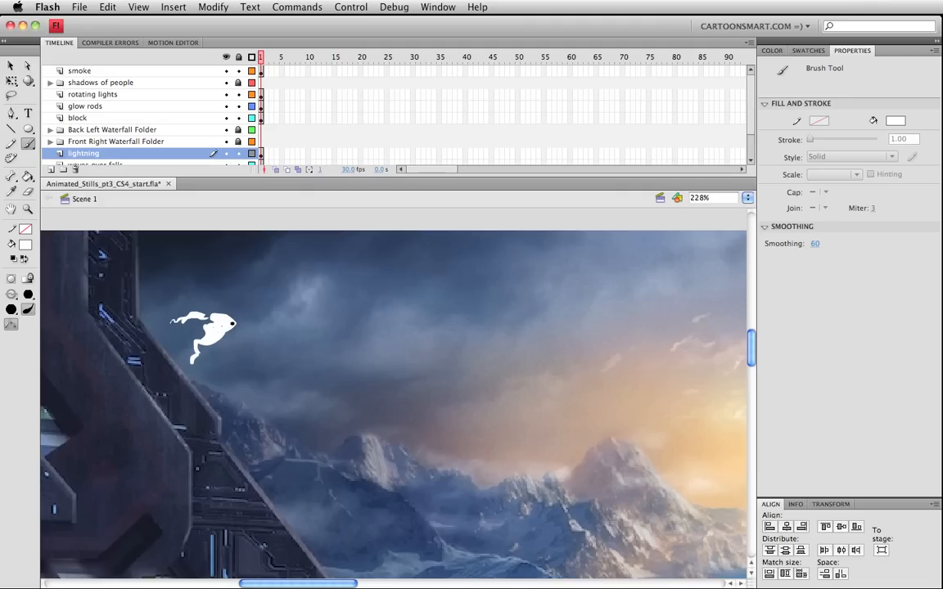
pyautogui.moveTo(229, 320)
pyautogui.mouseDown()
pyautogui.moveTo(288, 283)
pyautogui.moveTo(261, 316)
pyautogui.moveTo(298, 312)
pyautogui.moveTo(257, 315)
pyautogui.moveTo(282, 305)
pyautogui.moveTo(286, 314)
pyautogui.moveTo(316, 287)
pyautogui.moveTo(349, 287)
pyautogui.mouseUp()
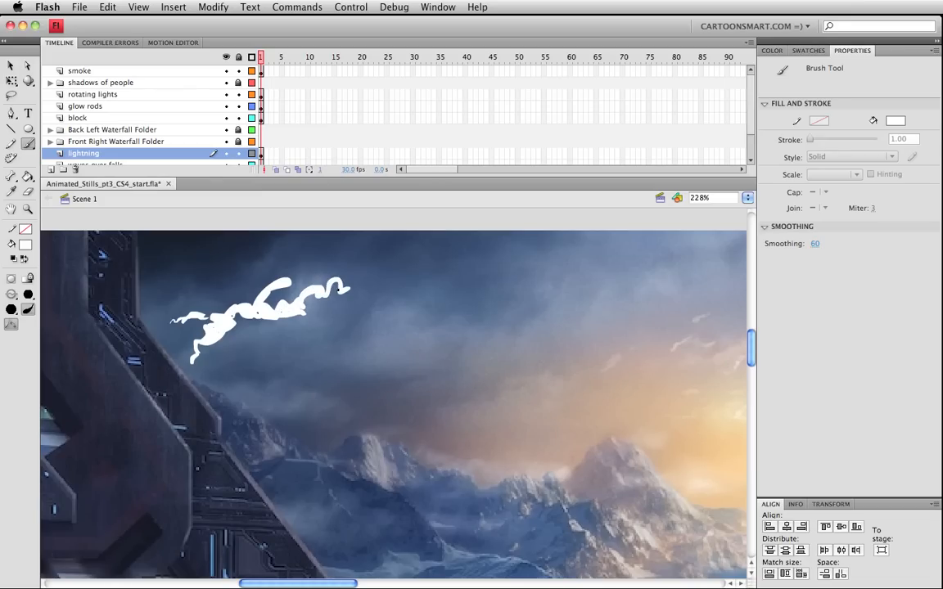
pyautogui.moveTo(281, 282); pyautogui.dragTo(352, 263)
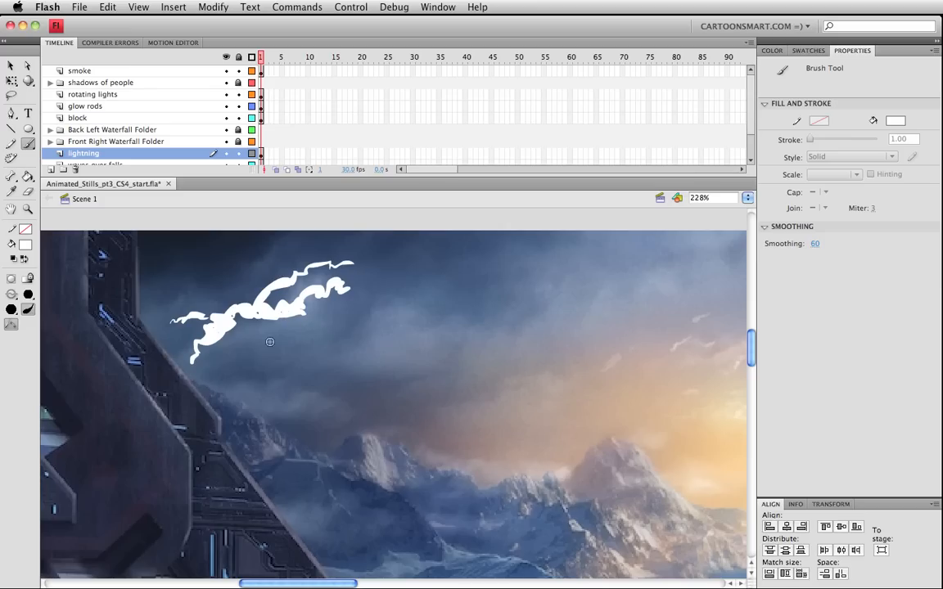
pyautogui.moveTo(253, 349); pyautogui.dragTo(314, 329)
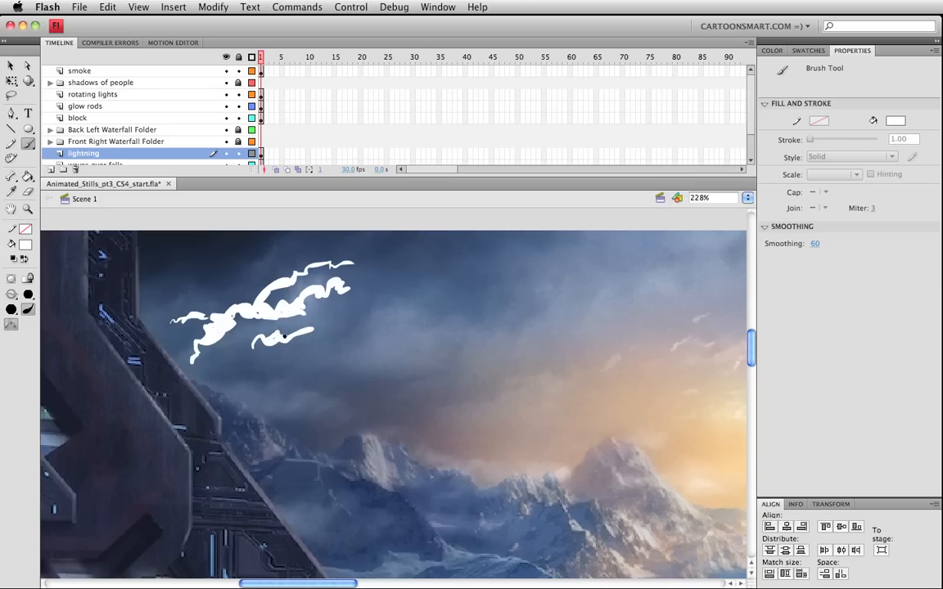
pyautogui.moveTo(228, 329)
pyautogui.mouseDown()
pyautogui.moveTo(225, 339)
pyautogui.moveTo(233, 332)
pyautogui.mouseUp()
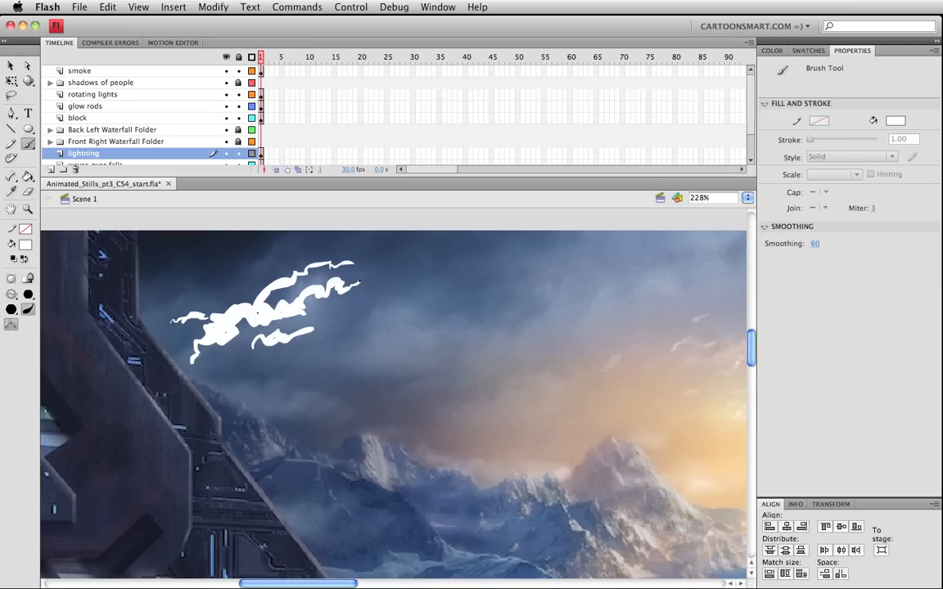
pyautogui.moveTo(360, 281)
pyautogui.mouseDown()
pyautogui.moveTo(407, 309)
pyautogui.moveTo(402, 304)
pyautogui.moveTo(442, 302)
pyautogui.moveTo(399, 301)
pyautogui.moveTo(451, 307)
pyautogui.mouseUp()
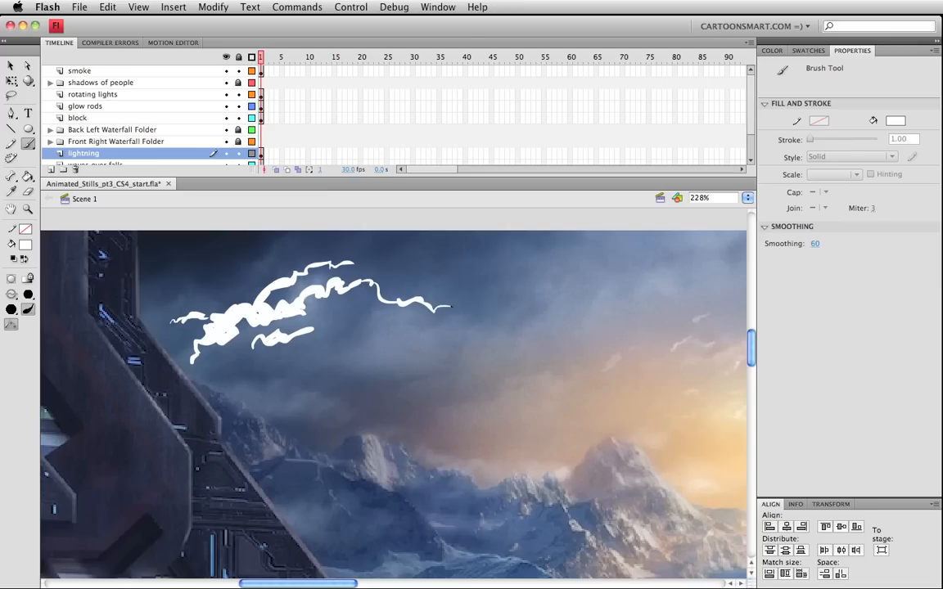
pyautogui.moveTo(387, 300); pyautogui.dragTo(376, 280)
pyautogui.moveTo(332, 278); pyautogui.dragTo(340, 282)
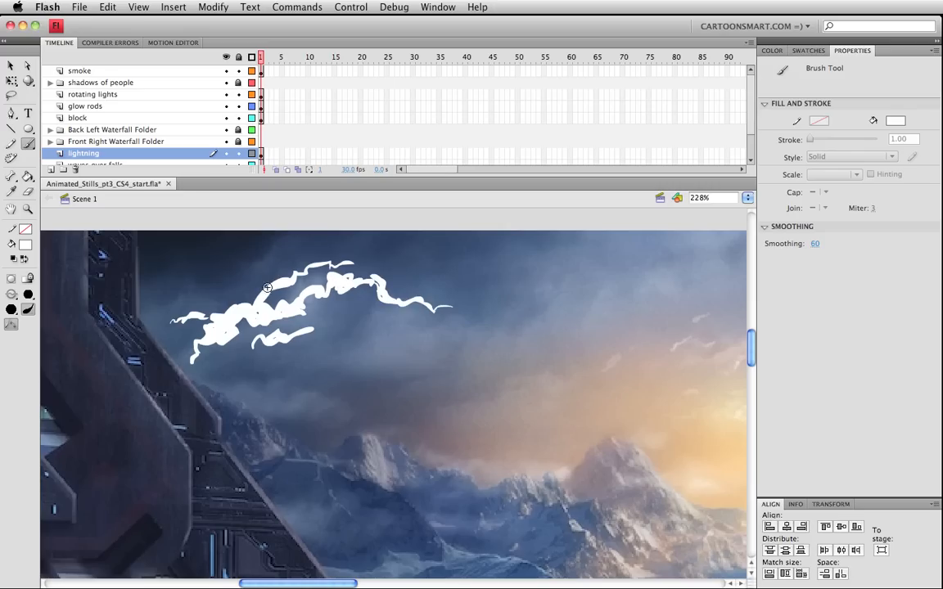
# Step: Fill the gap beside the upper lightning branch and convert the whole painted bolt into a movie clip named lightning cloud
pyautogui.moveTo(261, 279); pyautogui.dragTo(251, 302)
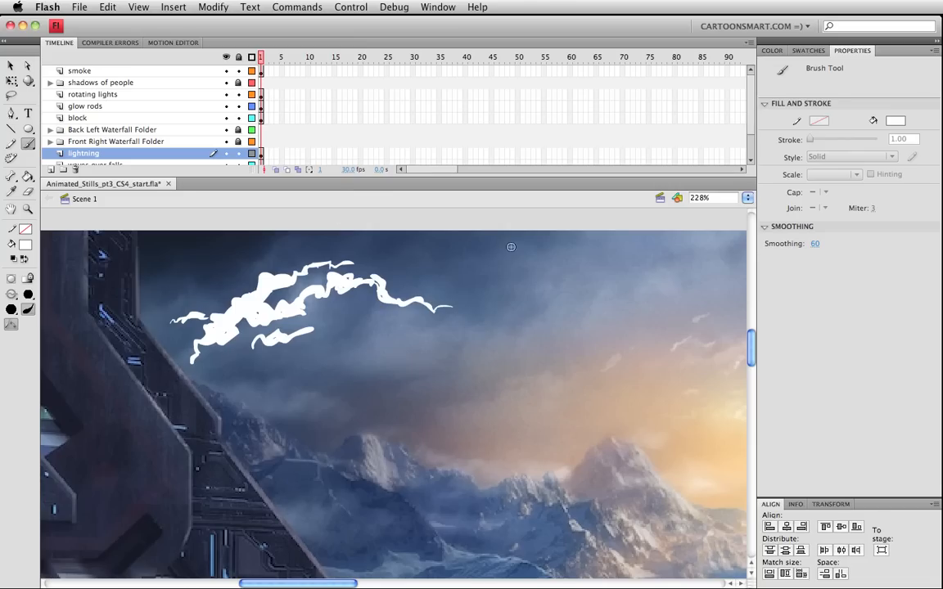
pyautogui.press('v')
pyautogui.moveTo(466, 228)
pyautogui.mouseDown()
pyautogui.moveTo(366, 321)
pyautogui.moveTo(163, 361)
pyautogui.mouseUp()
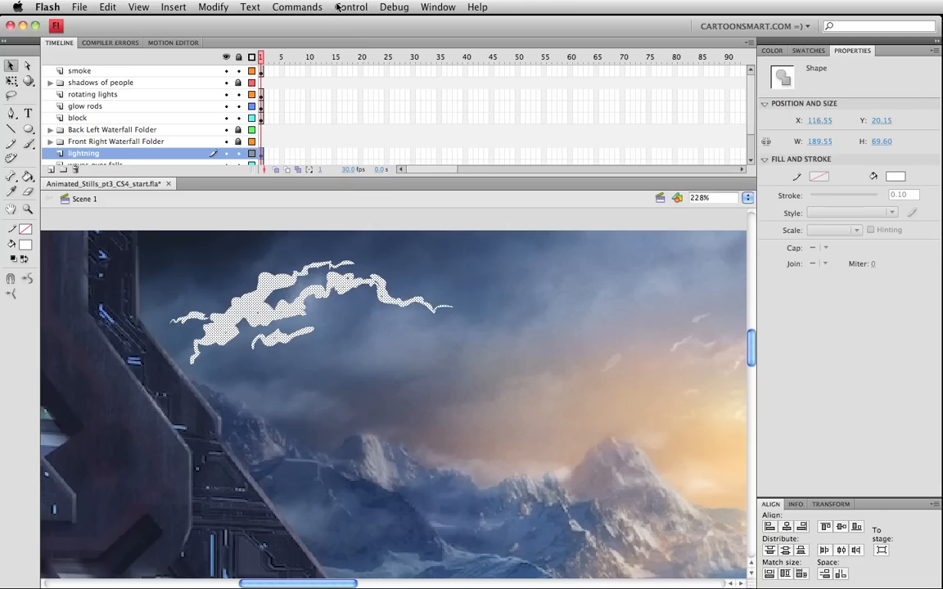
pyautogui.click(212, 7)
pyautogui.click(234, 44)
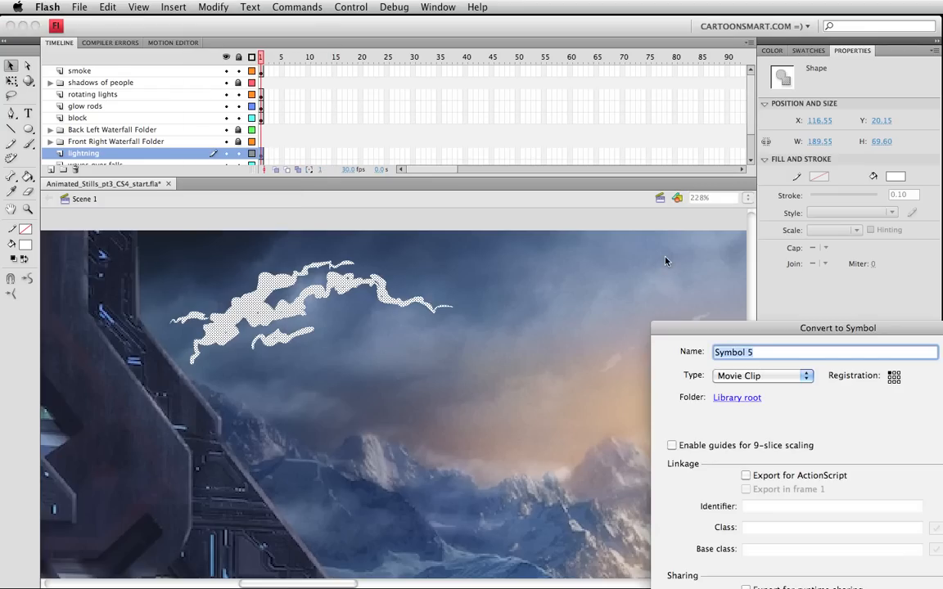
pyautogui.write('lightni')
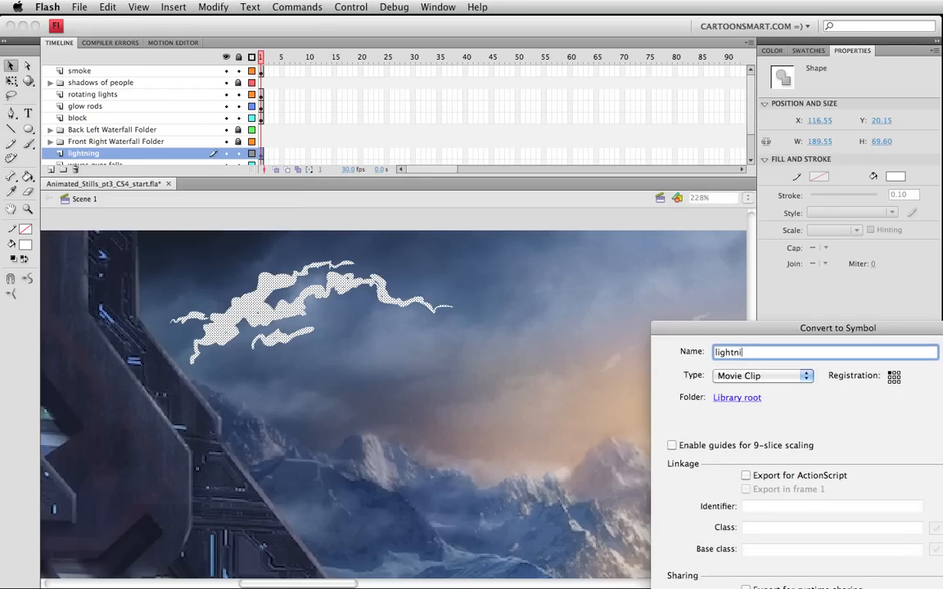
pyautogui.write('ng cloud')
pyautogui.press('Return')
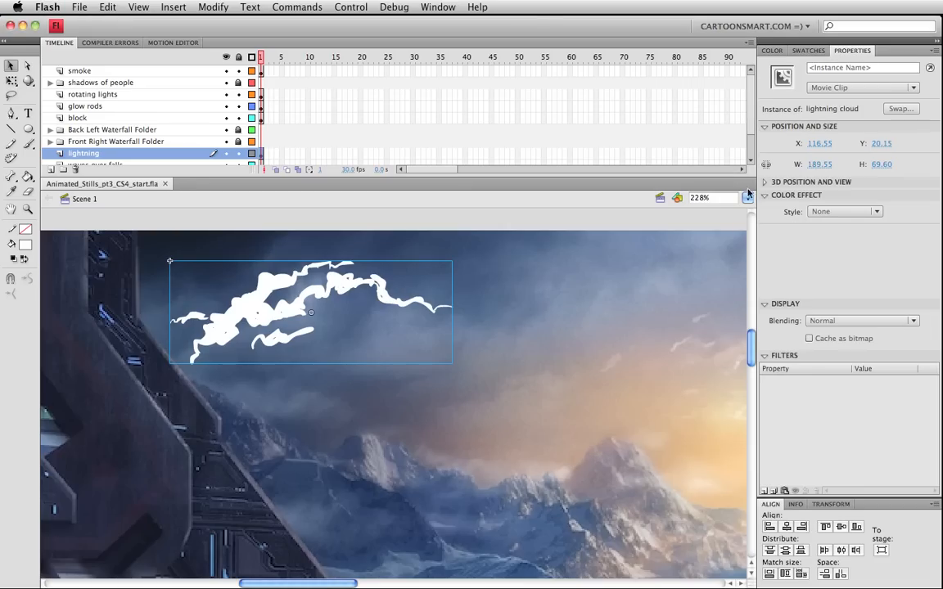
# Step: Add a Blur filter to the lightning cloud clip with Blur X 11 px, Blur Y 9 px and High quality
pyautogui.click(766, 493)
pyautogui.click(786, 557)
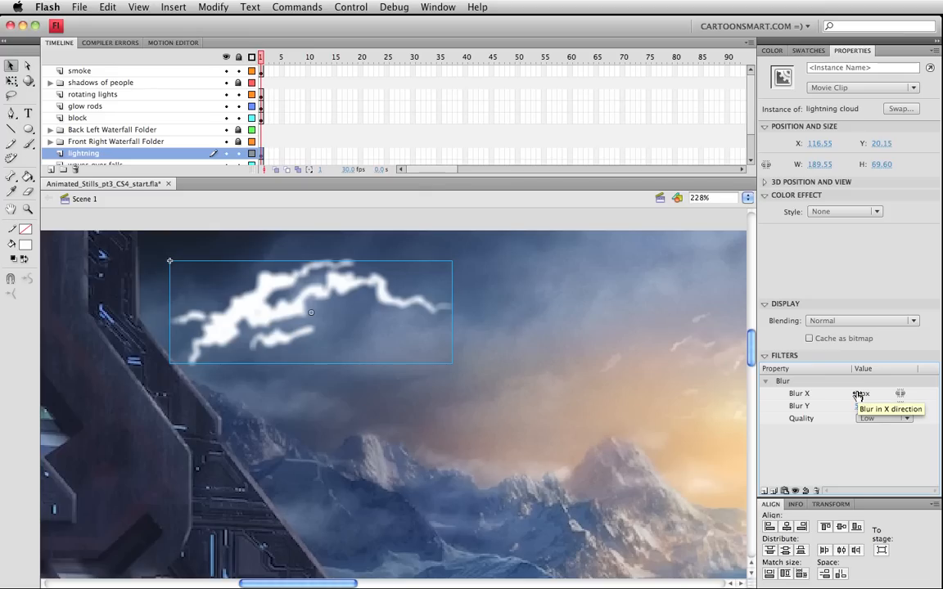
pyautogui.click(858, 393)
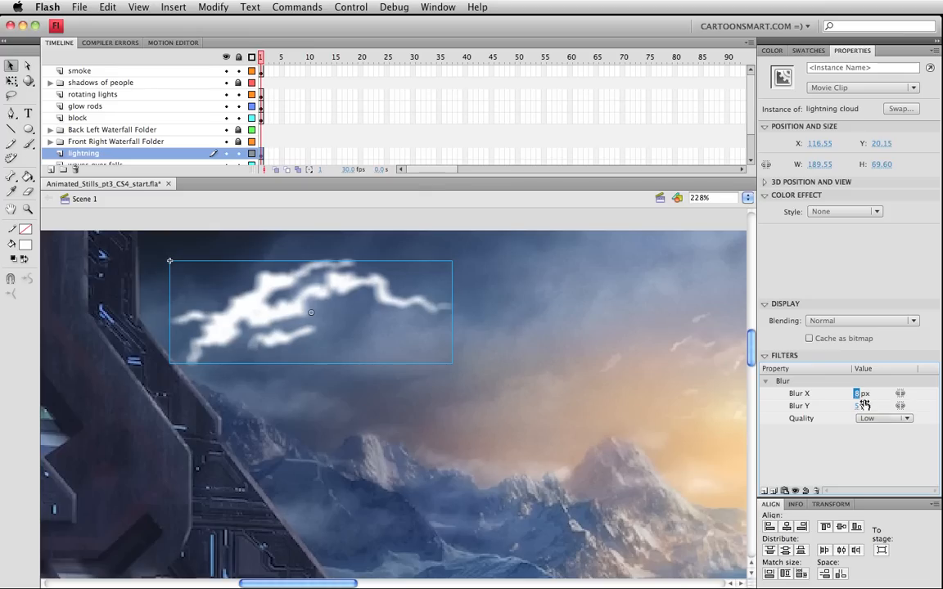
pyautogui.write('11')
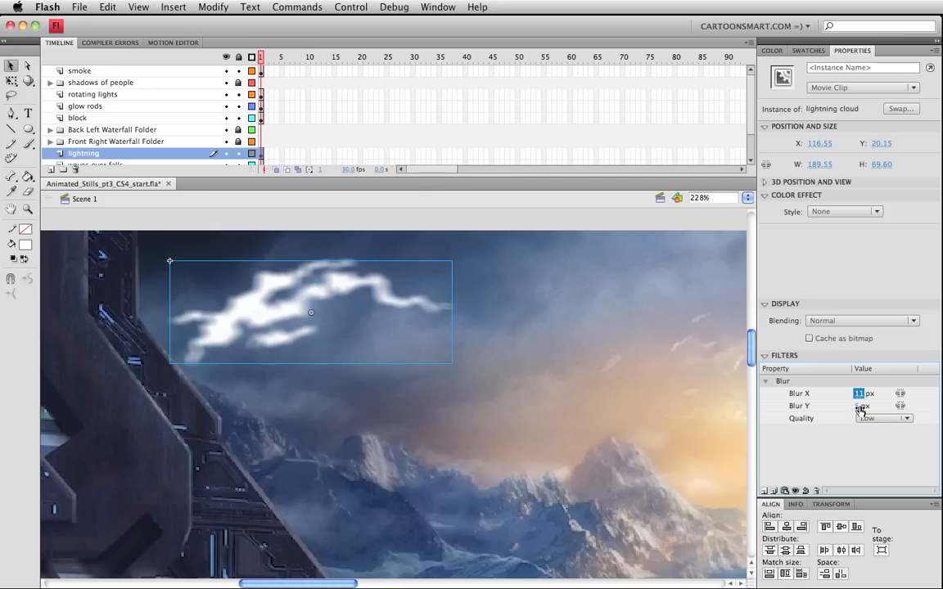
pyautogui.click(860, 406)
pyautogui.write('9')
pyautogui.press('Return')
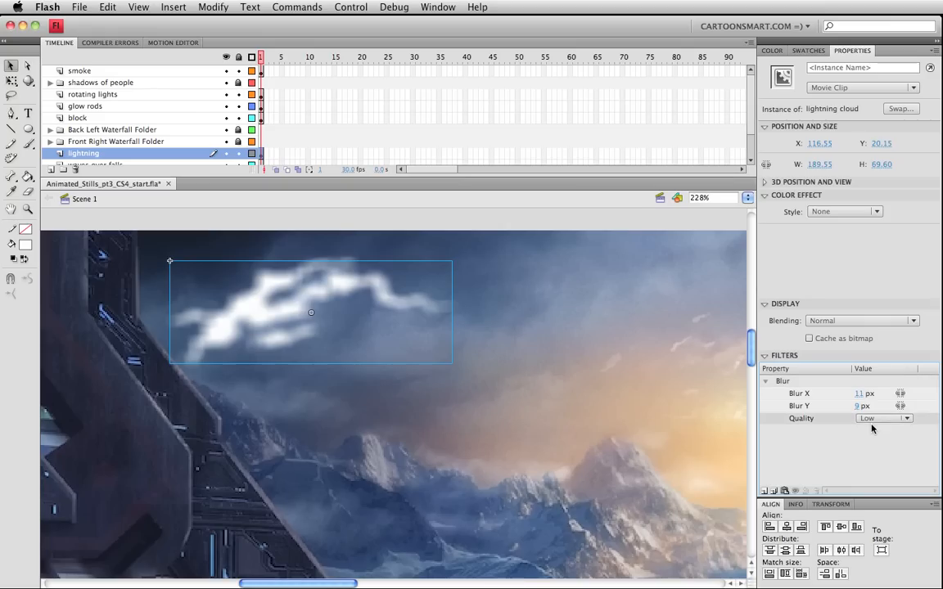
pyautogui.click(877, 419)
pyautogui.click(879, 455)
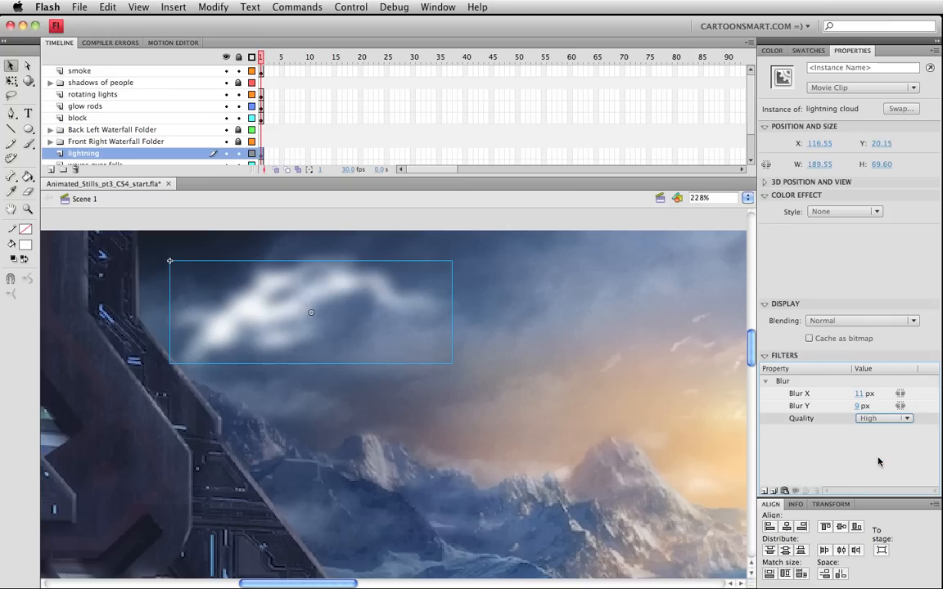
# Step: Move the lightning cloud clip slightly up and away from the tower, to about X 128, Y 16
pyautogui.press('super+1')
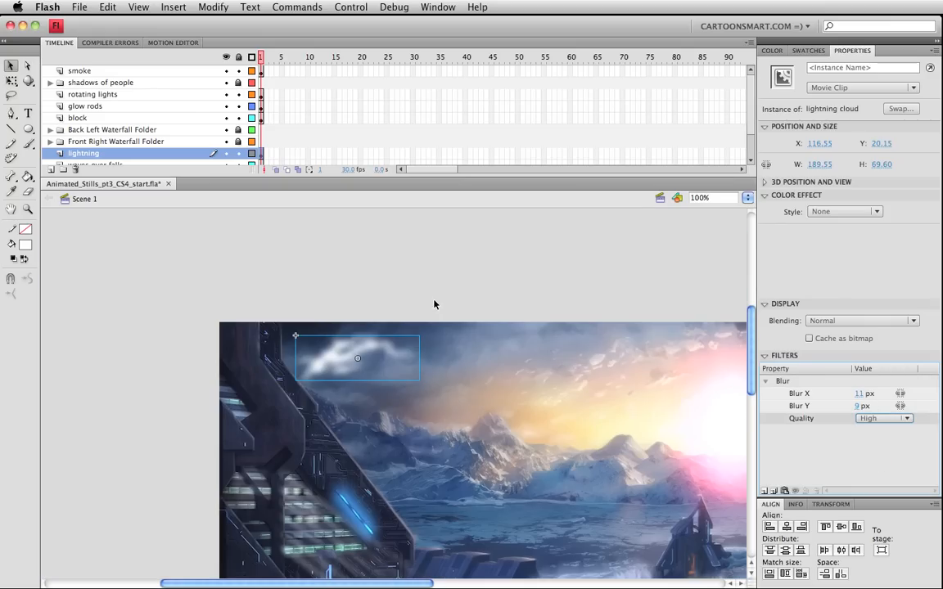
pyautogui.moveTo(368, 311); pyautogui.dragTo(331, 255)
pyautogui.scroll(-5, 330, 322)
pyautogui.hscroll(5, 330, 322)
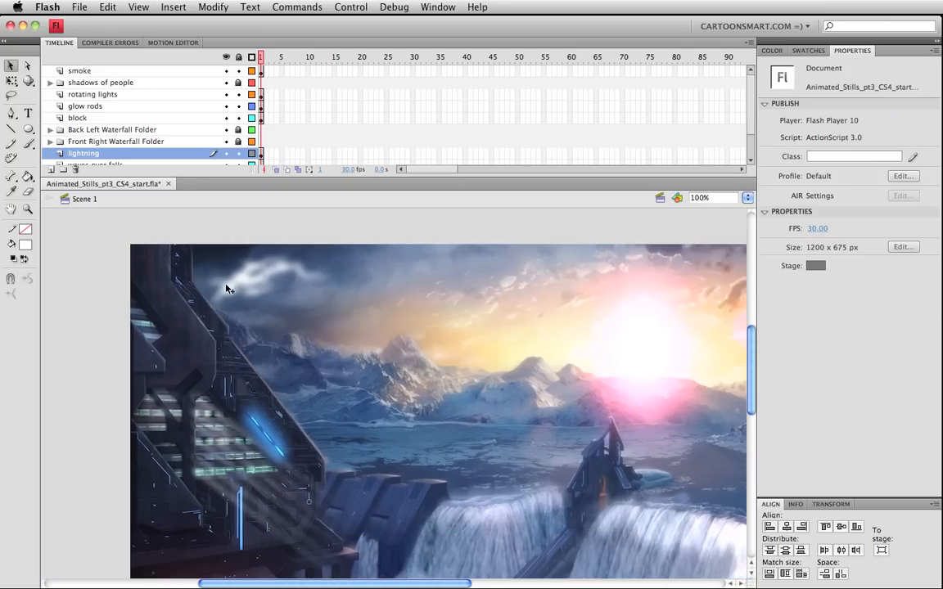
pyautogui.scroll(-1, 275, 315)
pyautogui.hscroll(1, 274, 316)
pyautogui.click(244, 277)
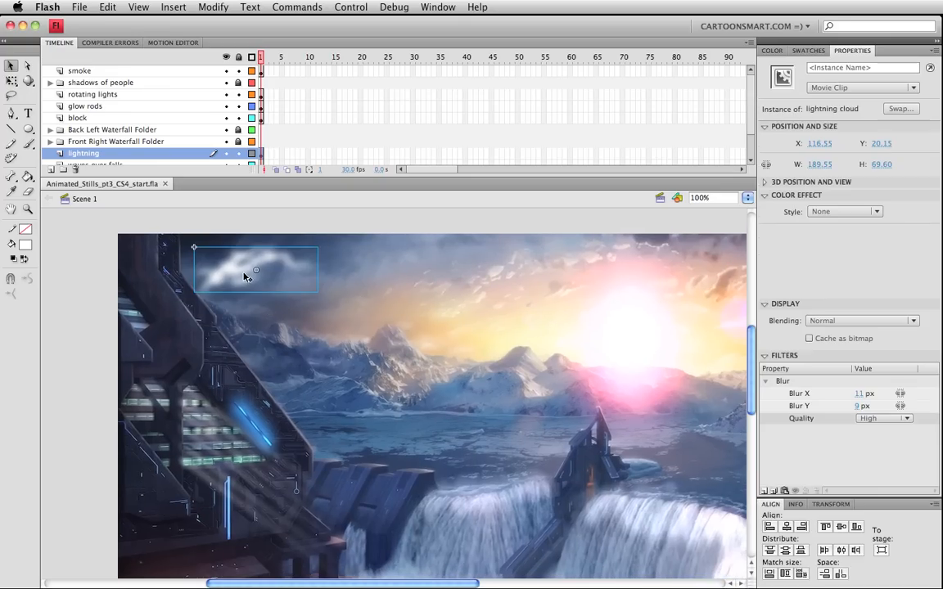
pyautogui.moveTo(244, 277); pyautogui.dragTo(254, 274)
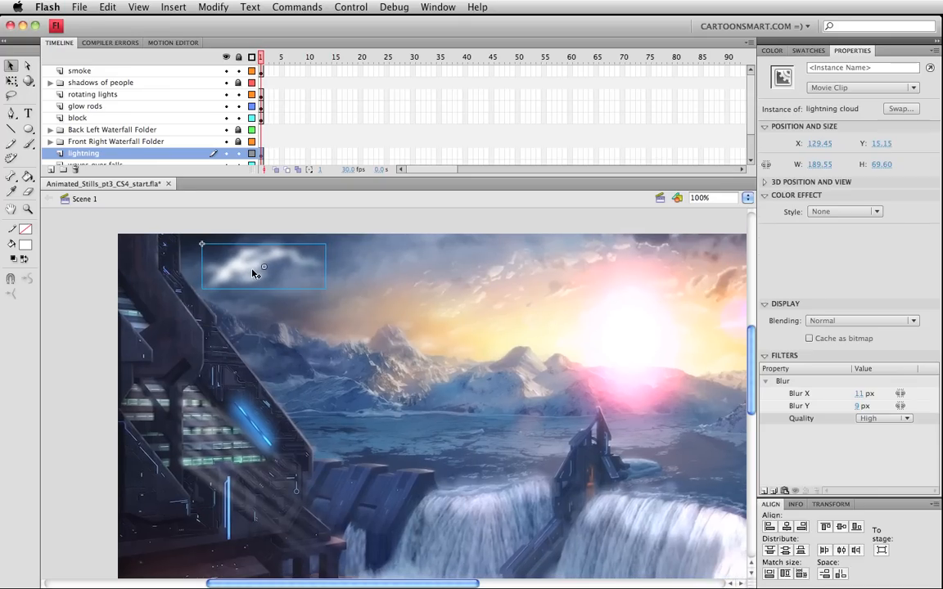
pyautogui.press('Left')
pyautogui.press('Down')
# Step: Set the lightning cloud clip's blending mode to Add and deselect it
pyautogui.click(855, 321)
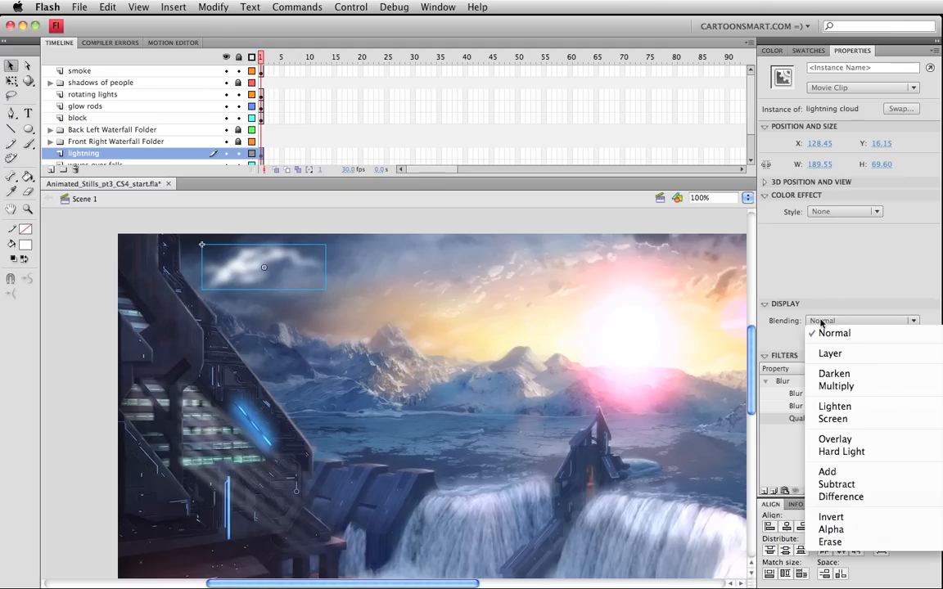
pyautogui.click(828, 473)
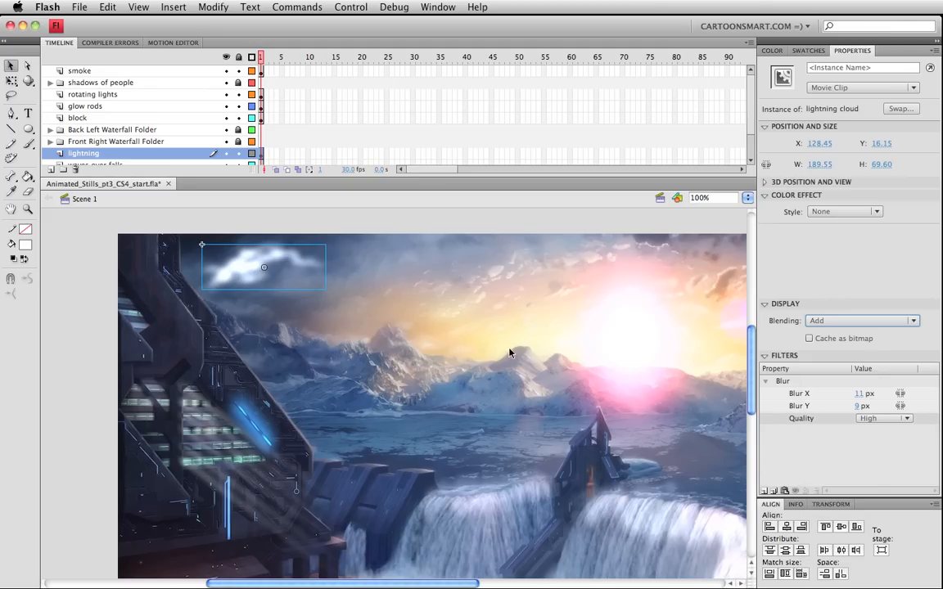
pyautogui.click(92, 304)
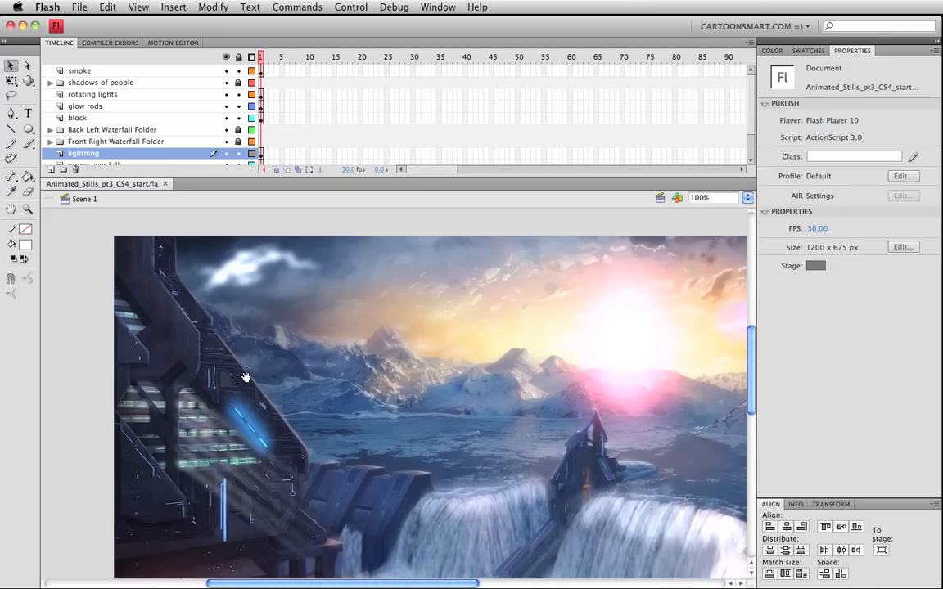
pyautogui.hscroll(3, 189, 352)
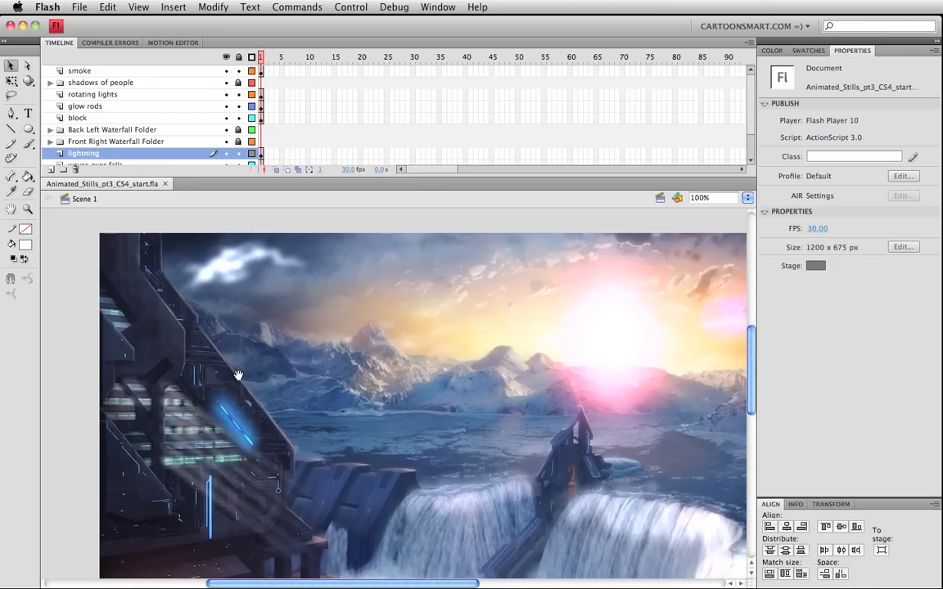
# Step: Nest the lightning cloud clip inside a new movie clip symbol named lightning loop
pyautogui.click(221, 270)
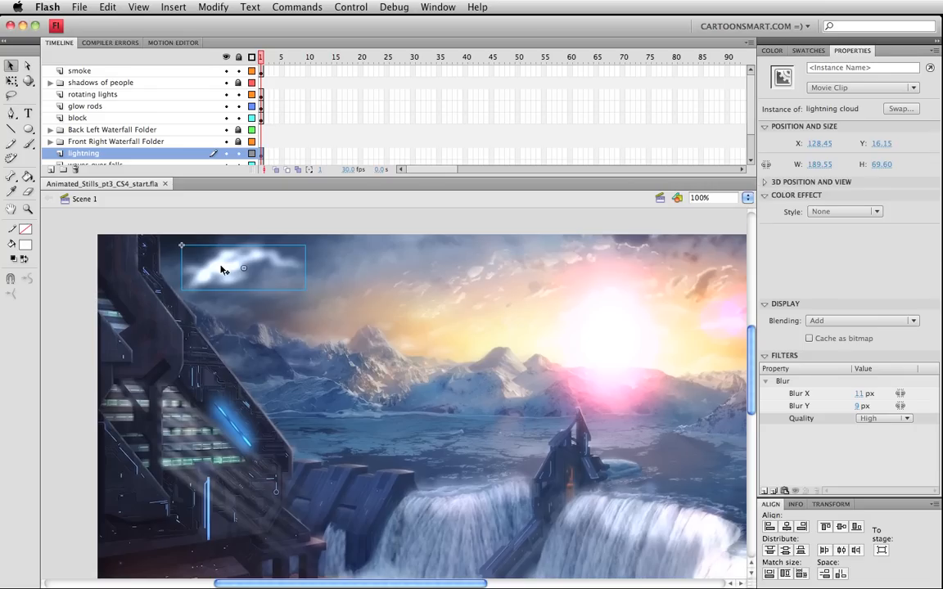
pyautogui.click(203, 6)
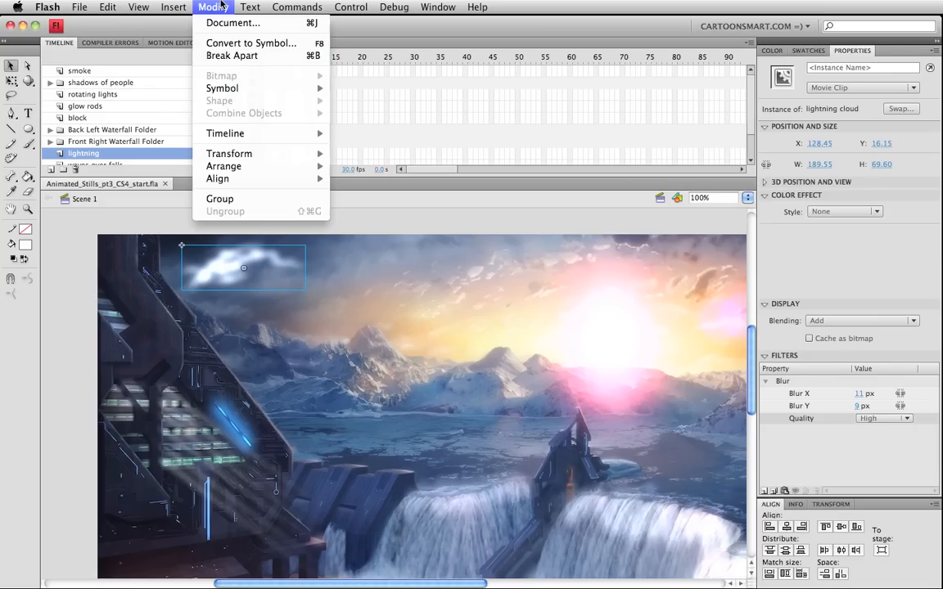
pyautogui.click(254, 48)
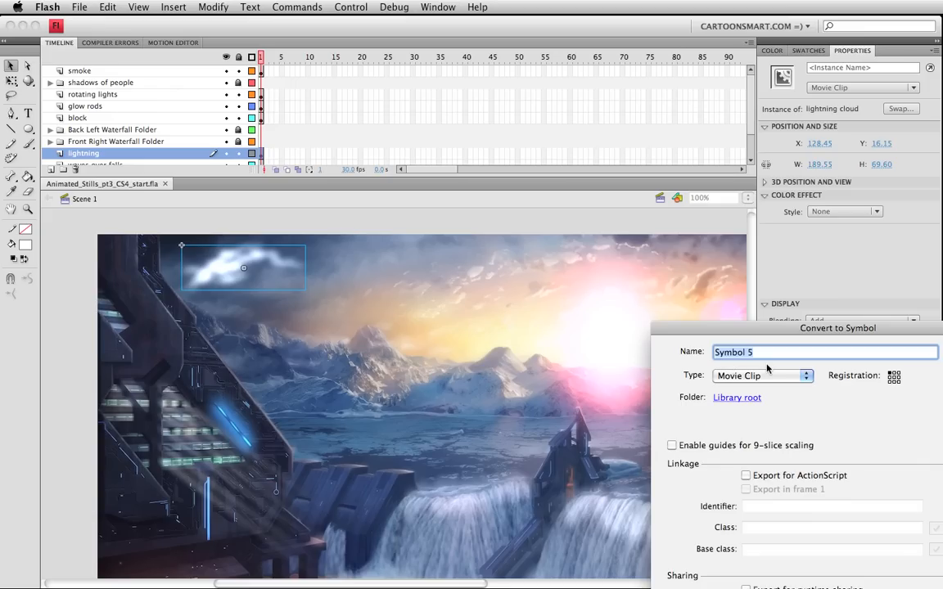
pyautogui.write('lightning loop')
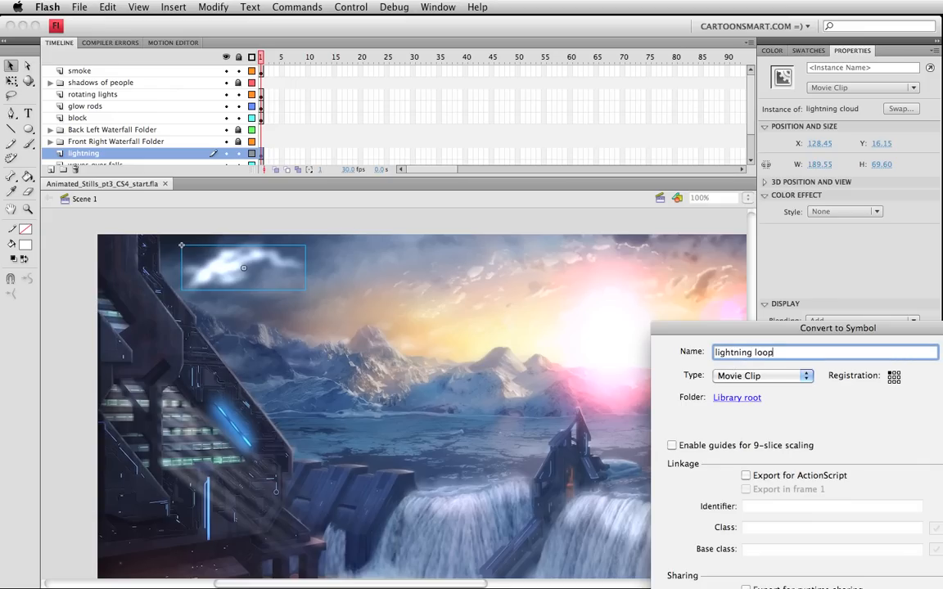
pyautogui.press('Return')
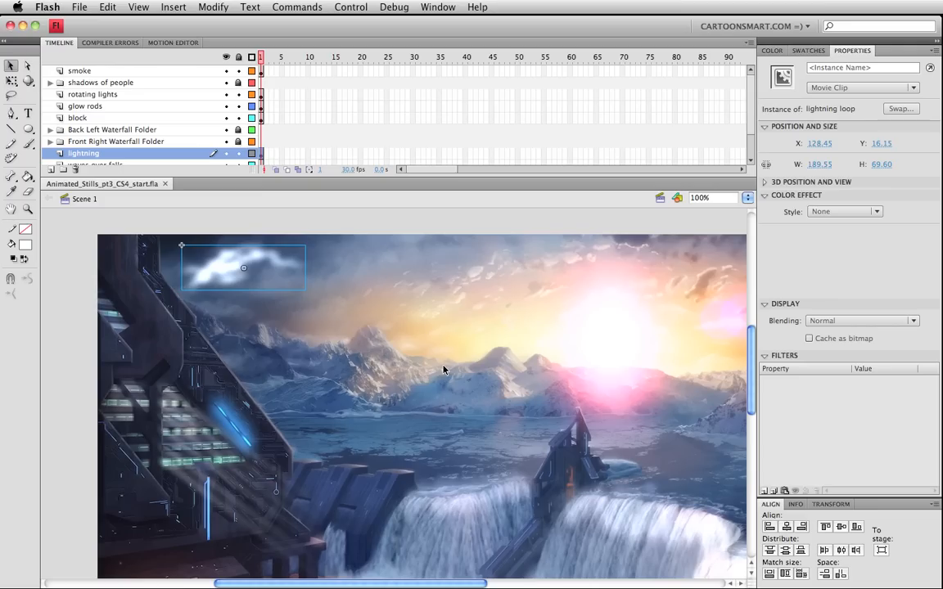
# Step: Inside the lightning loop symbol, add keyframes at frames 3 and 13 and create classic tweens between all keyframes
pyautogui.doubleClick(227, 271)
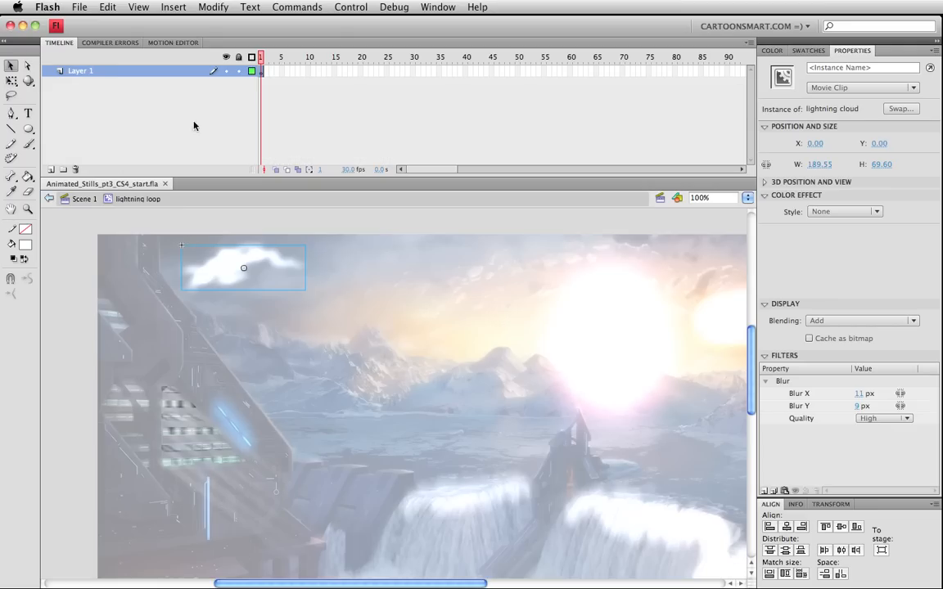
pyautogui.click(271, 72)
pyautogui.press('F6')
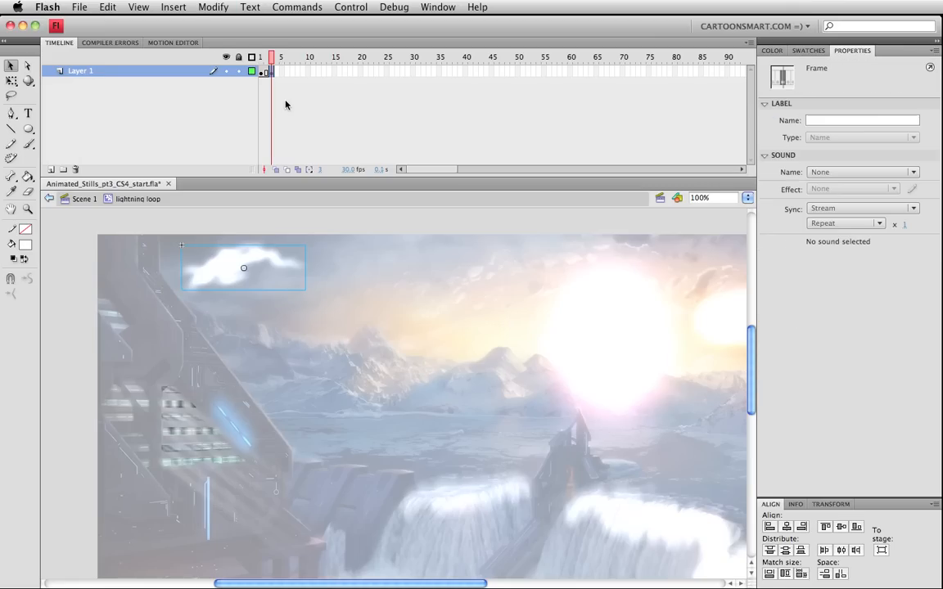
pyautogui.click(324, 72)
pyautogui.press('F6')
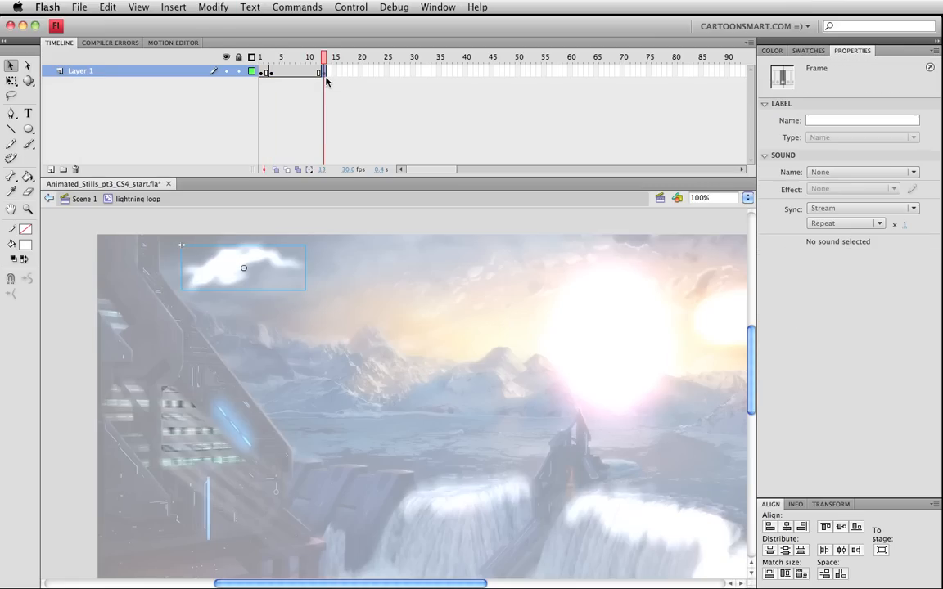
pyautogui.rightClick(280, 72)
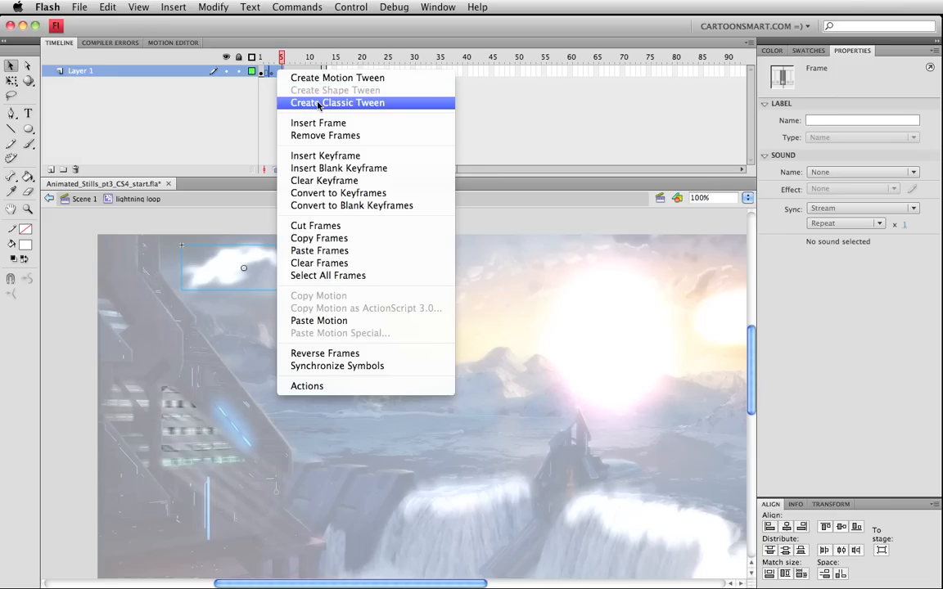
pyautogui.click(301, 99)
# Step: Set the lightning cloud's alpha to 31% at frame 1 and save the file
pyautogui.click(260, 57)
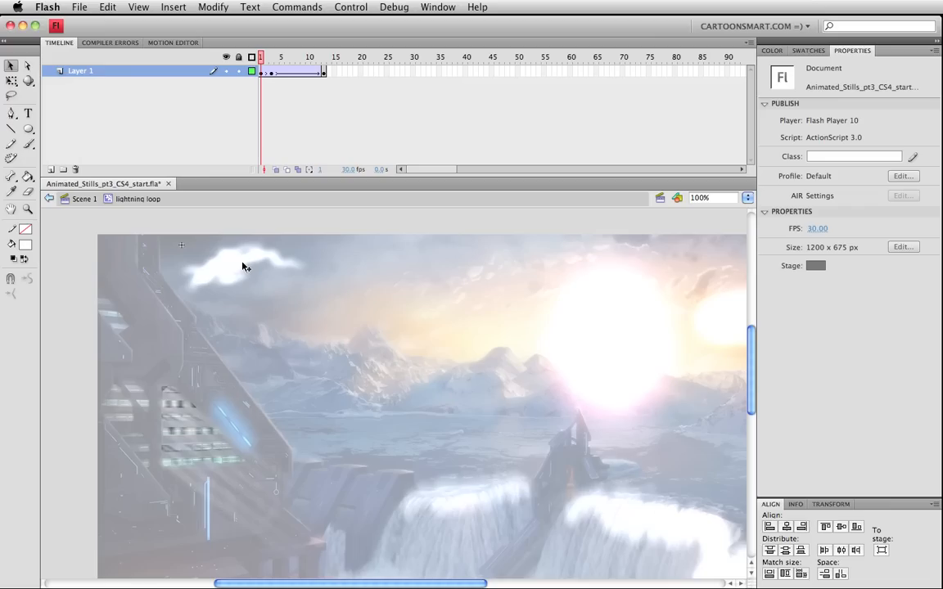
pyautogui.click(212, 256)
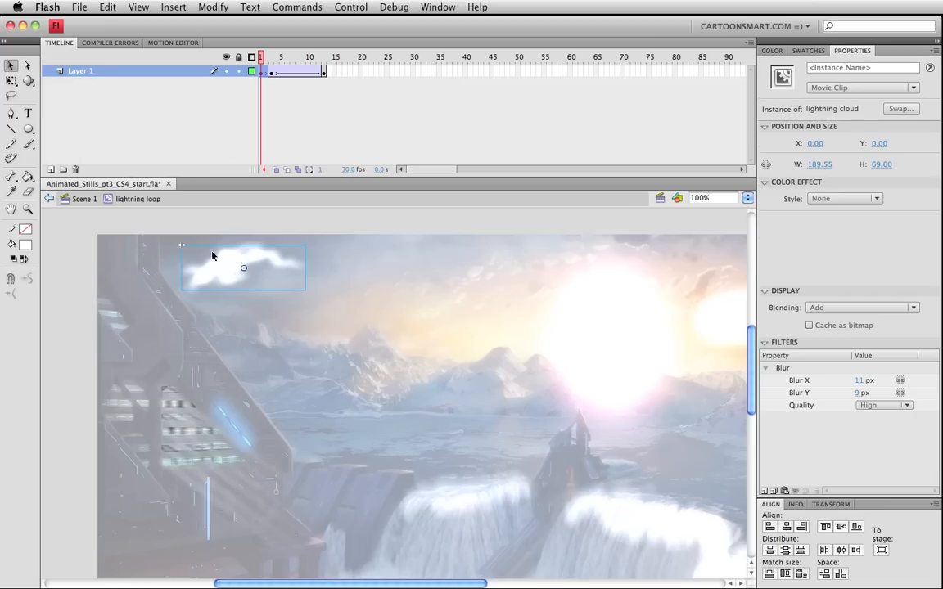
pyautogui.click(843, 198)
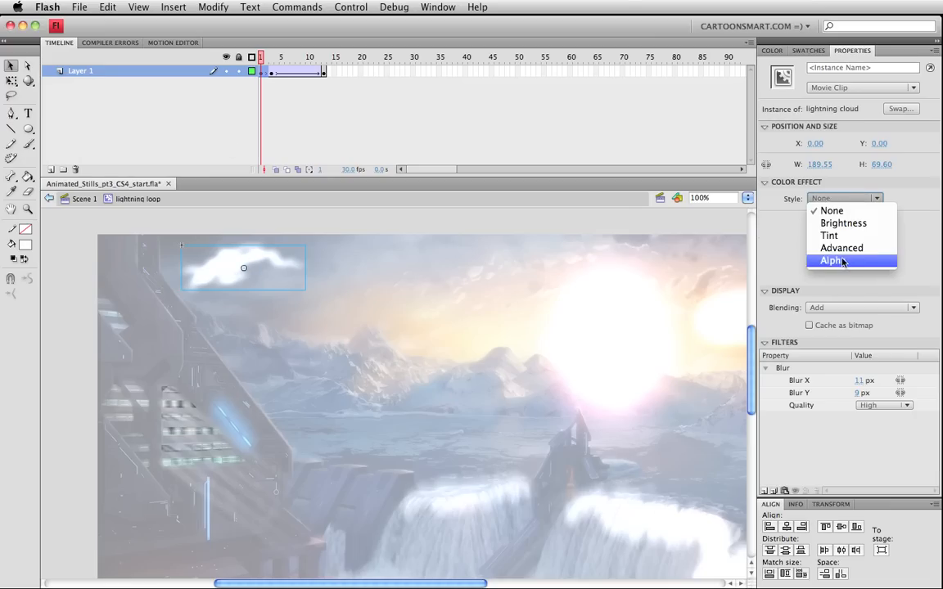
pyautogui.click(843, 261)
pyautogui.click(837, 220)
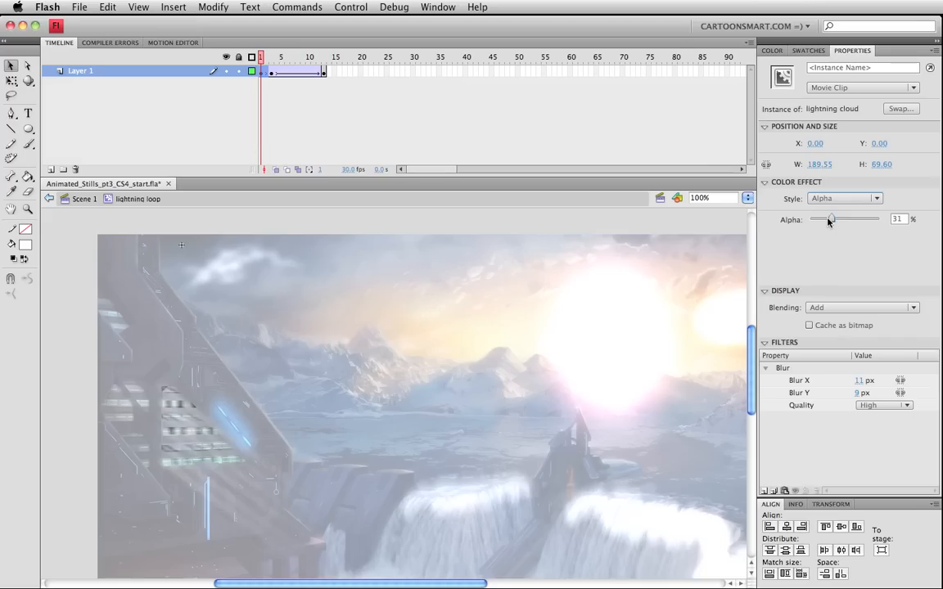
pyautogui.moveTo(827, 220); pyautogui.dragTo(829, 219)
pyautogui.press('super+s')
# Step: At frame 13, set the lightning cloud's alpha to 2%, its Blur X to 7 px and its Blur Y to 0 px
pyautogui.click(266, 57)
pyautogui.moveTo(266, 57); pyautogui.dragTo(272, 57)
pyautogui.moveTo(281, 56); pyautogui.dragTo(324, 56)
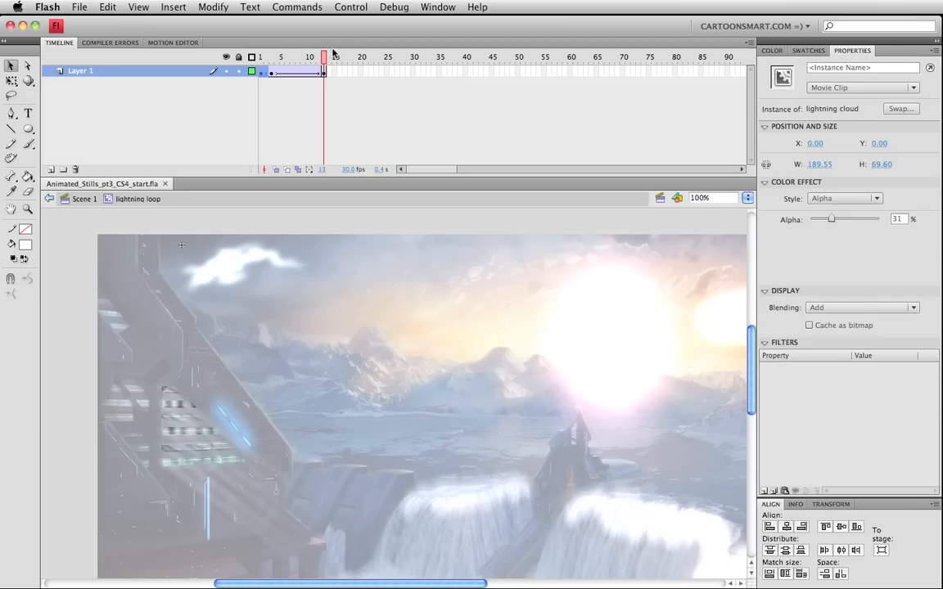
pyautogui.click(246, 263)
pyautogui.click(859, 198)
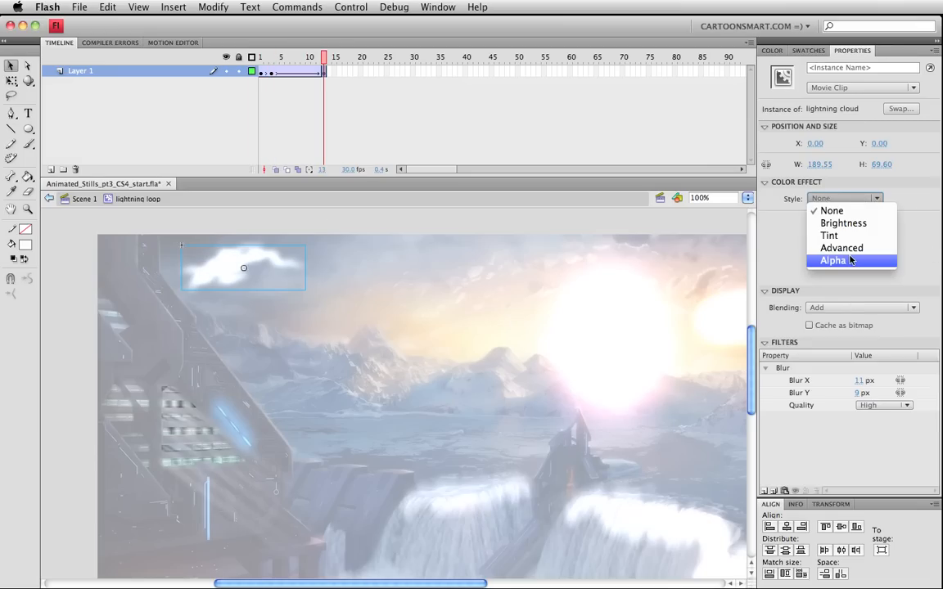
pyautogui.click(851, 260)
pyautogui.moveTo(851, 218); pyautogui.dragTo(811, 220)
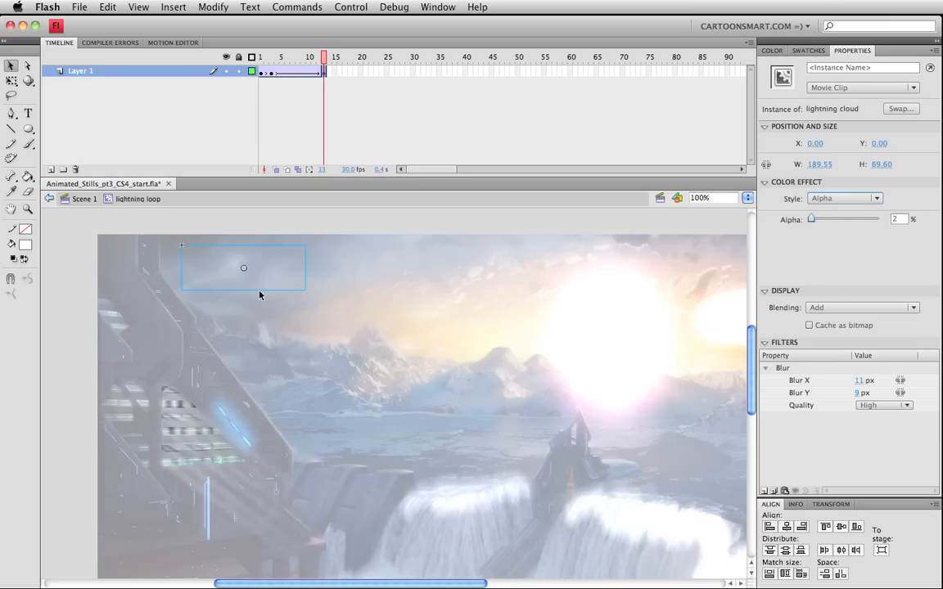
pyautogui.click(857, 393)
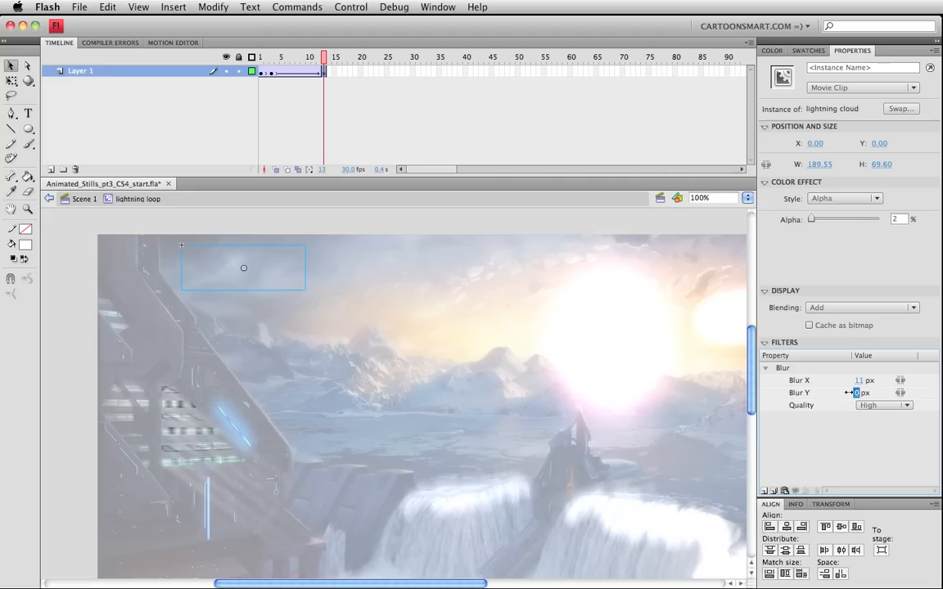
pyautogui.moveTo(858, 381); pyautogui.dragTo(853, 382)
# Step: Extend the lightning loop's frames to frame 64 and insert a blank keyframe at frame 14
pyautogui.moveTo(311, 64); pyautogui.dragTo(590, 80)
pyautogui.press('F5')
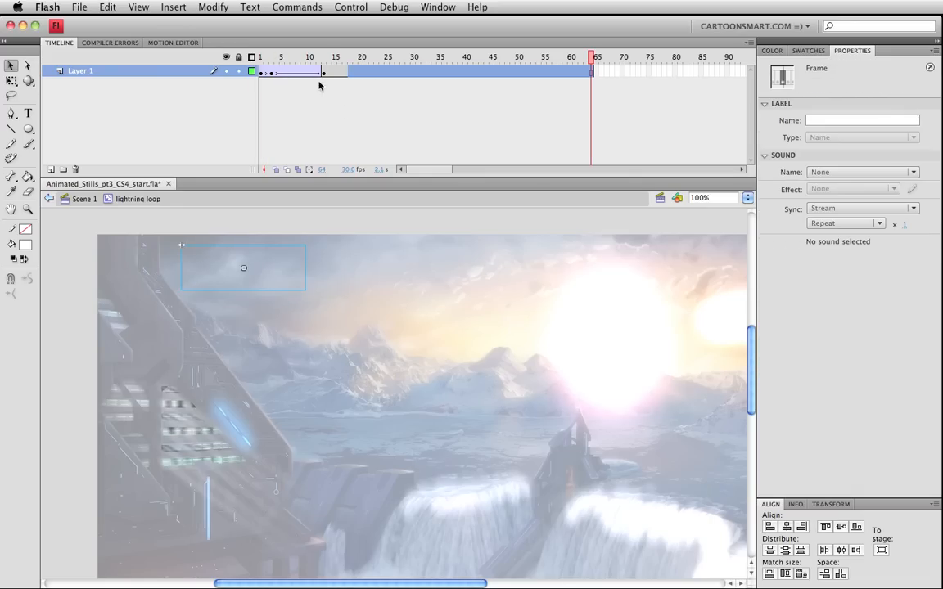
pyautogui.click(330, 72)
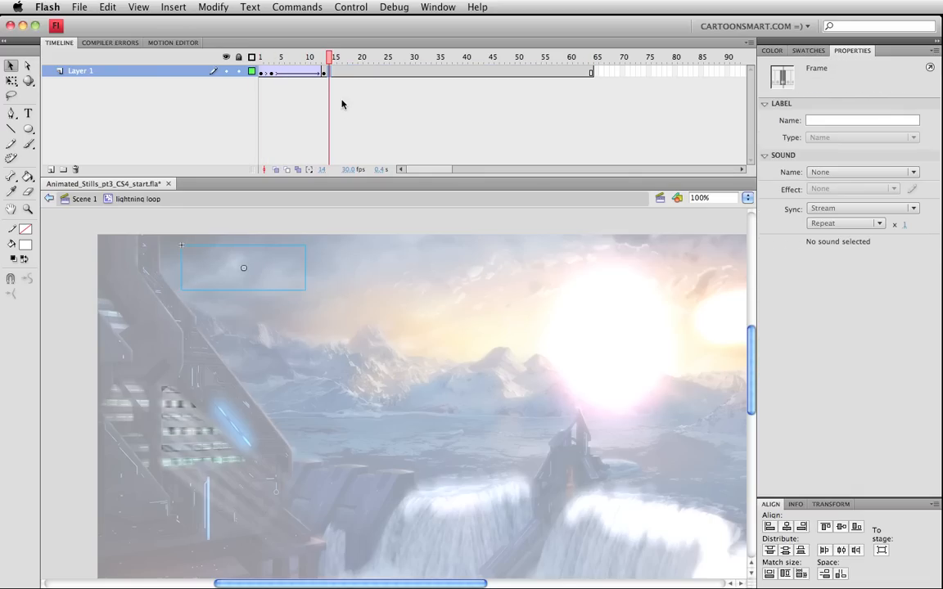
# Step: Copy the opening lightning flash frames and paste them at frame 57 of the same layer
pyautogui.click(270, 72)
pyautogui.rightClick(271, 72)
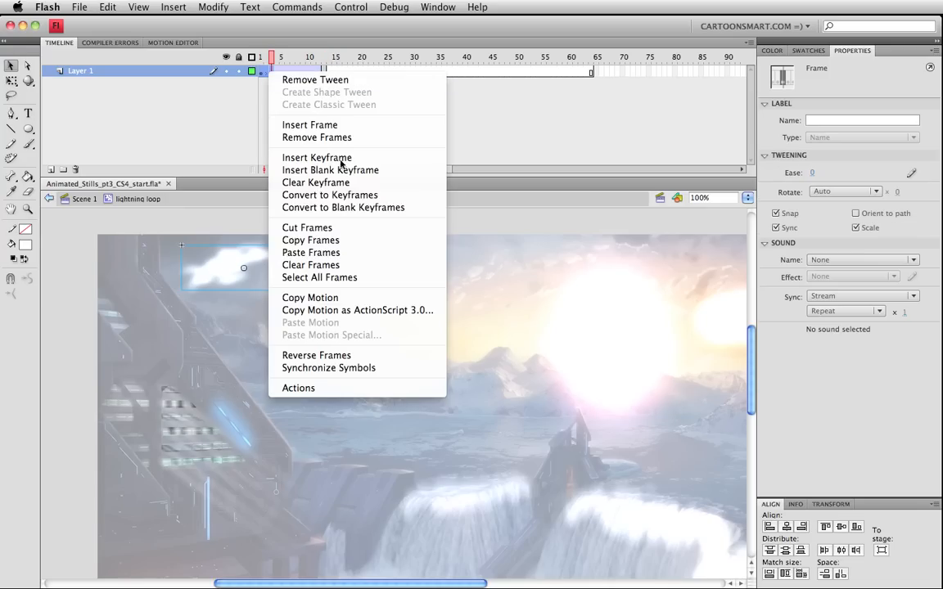
pyautogui.click(319, 253)
pyautogui.click(553, 73)
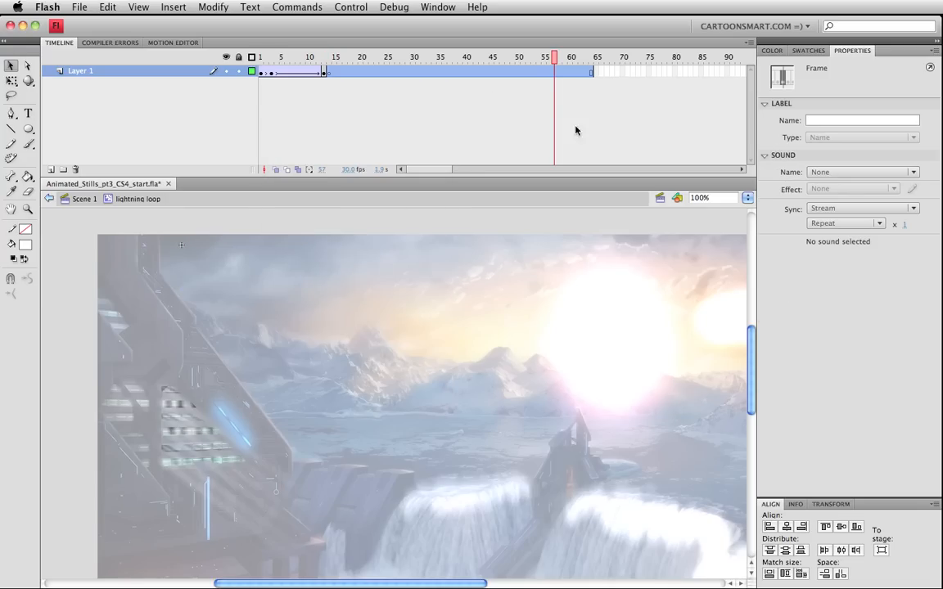
pyautogui.click(556, 73)
pyautogui.rightClick(556, 73)
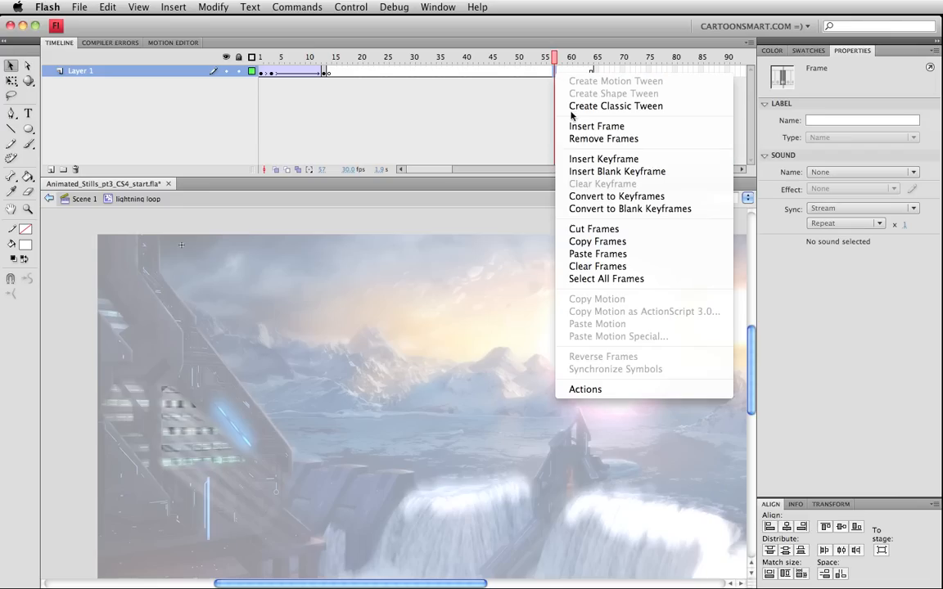
pyautogui.click(598, 253)
# Step: Move the second flash's middle keyframe to frame 60 and set the lightning cloud's alpha there to 40%
pyautogui.moveTo(557, 62); pyautogui.dragTo(560, 62)
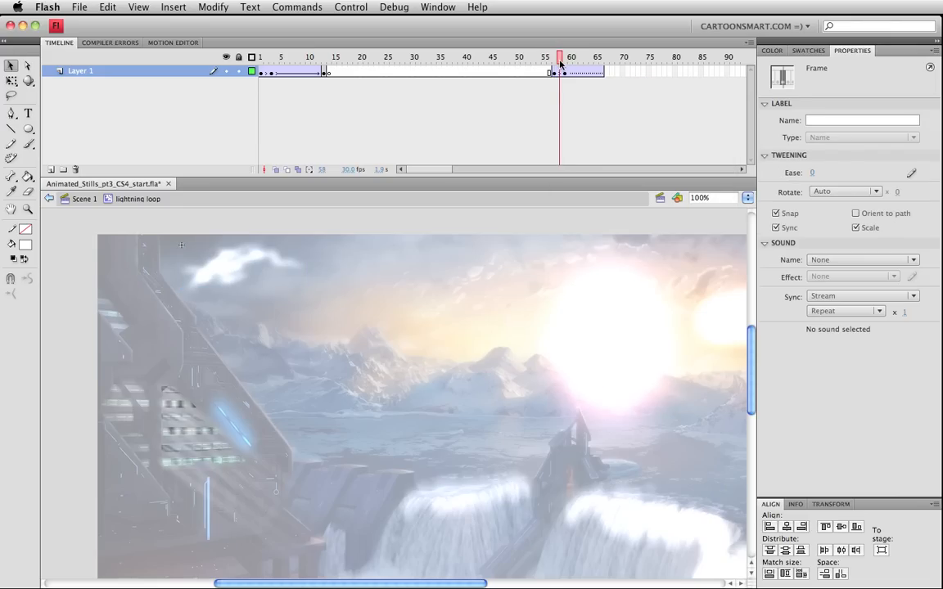
pyautogui.click(563, 73)
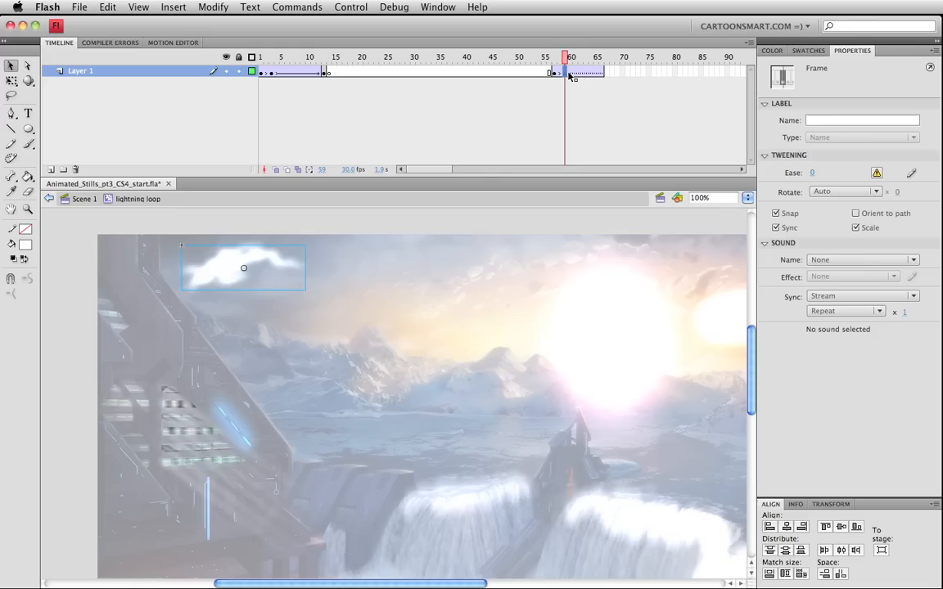
pyautogui.click(571, 73)
pyautogui.click(231, 274)
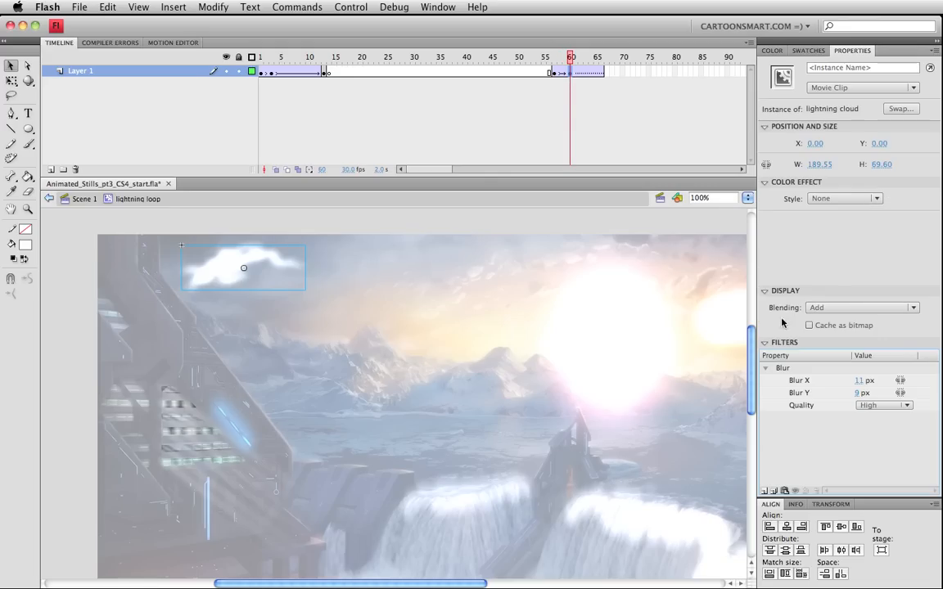
pyautogui.click(843, 198)
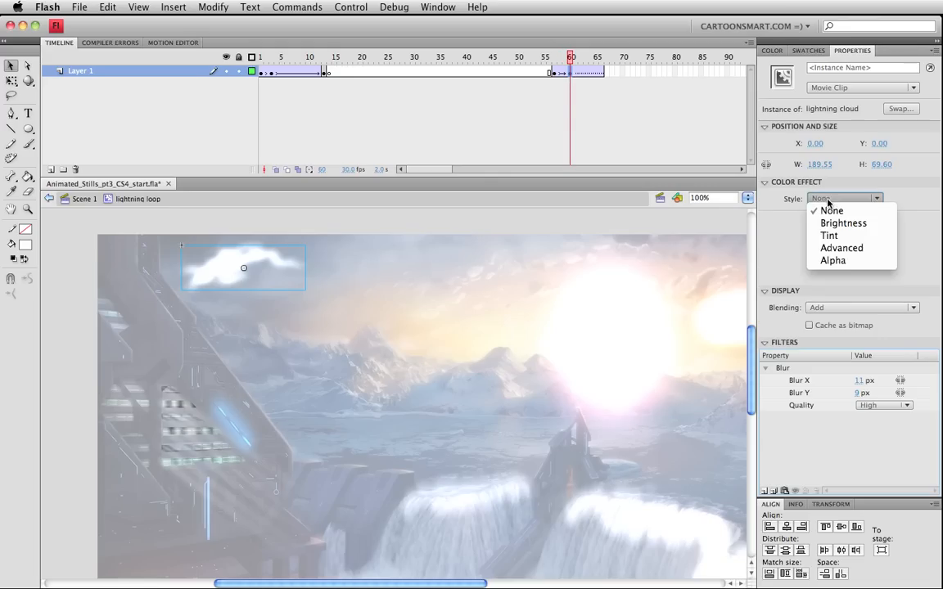
pyautogui.click(836, 260)
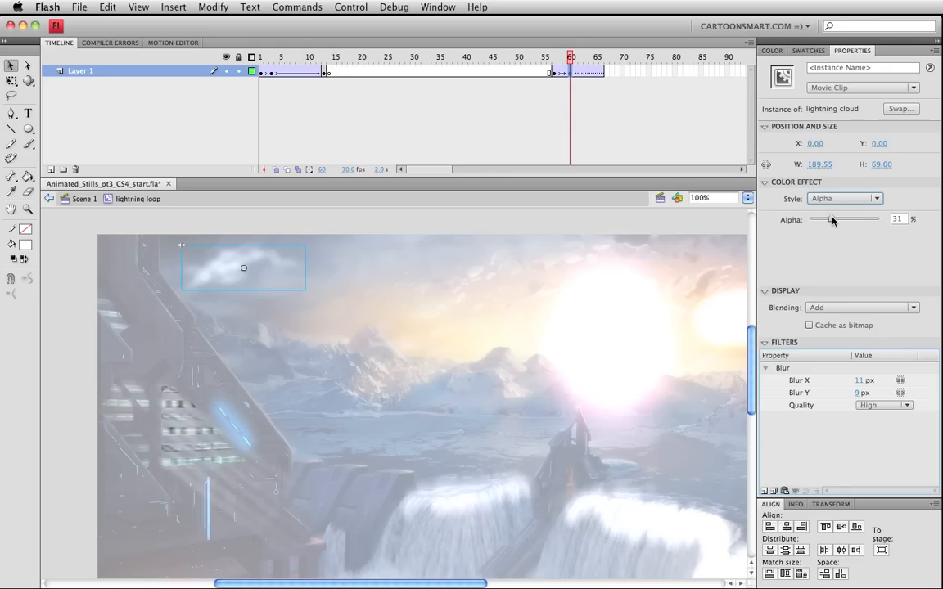
pyautogui.moveTo(833, 220); pyautogui.dragTo(839, 220)
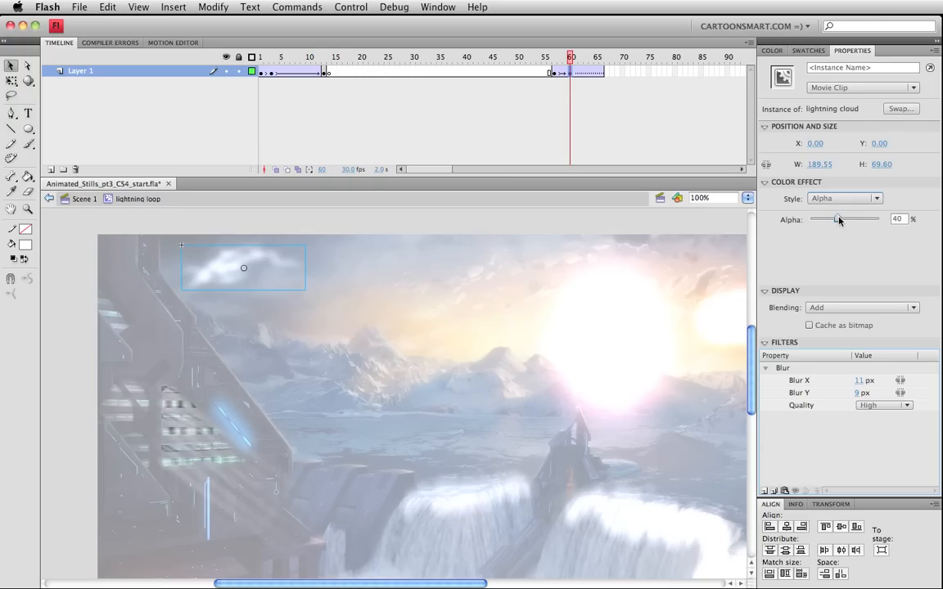
# Step: Set the lightning cloud's alpha to 0% at frame 57, where the second flash starts
pyautogui.click(556, 59)
pyautogui.click(187, 358)
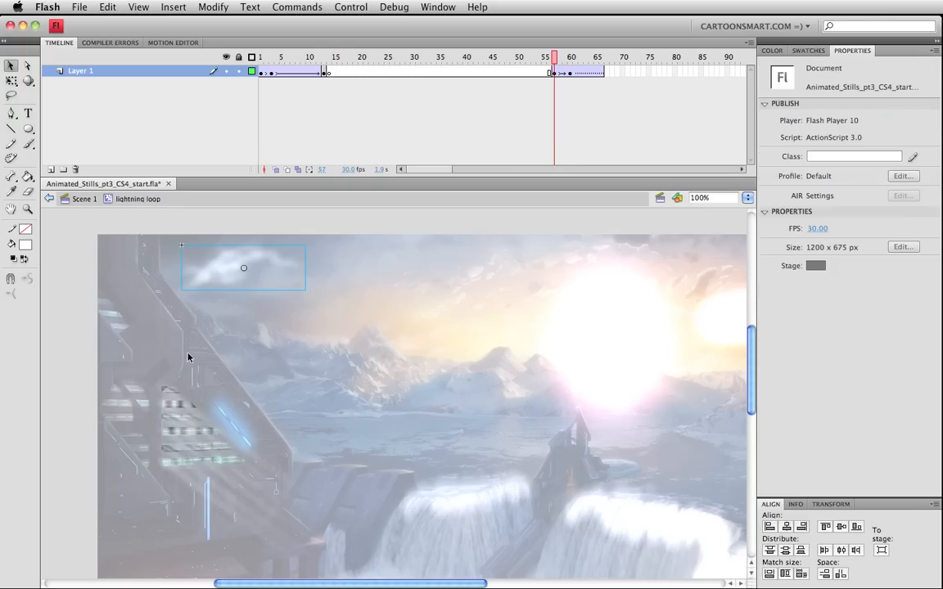
pyautogui.click(224, 275)
pyautogui.moveTo(833, 220); pyautogui.dragTo(810, 220)
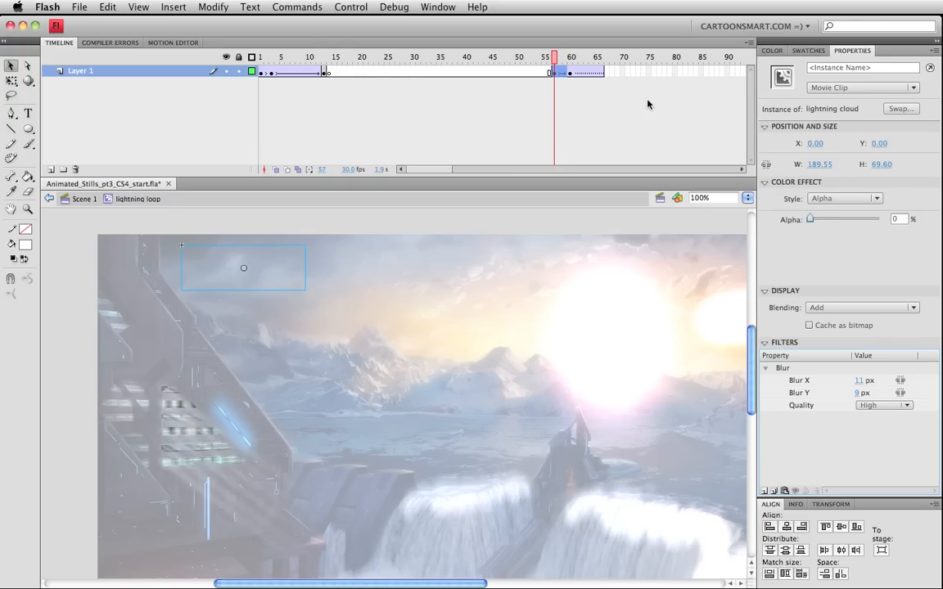
# Step: Add a keyframe at frame 71 and set the lightning cloud's alpha there to 9%
pyautogui.click(628, 77)
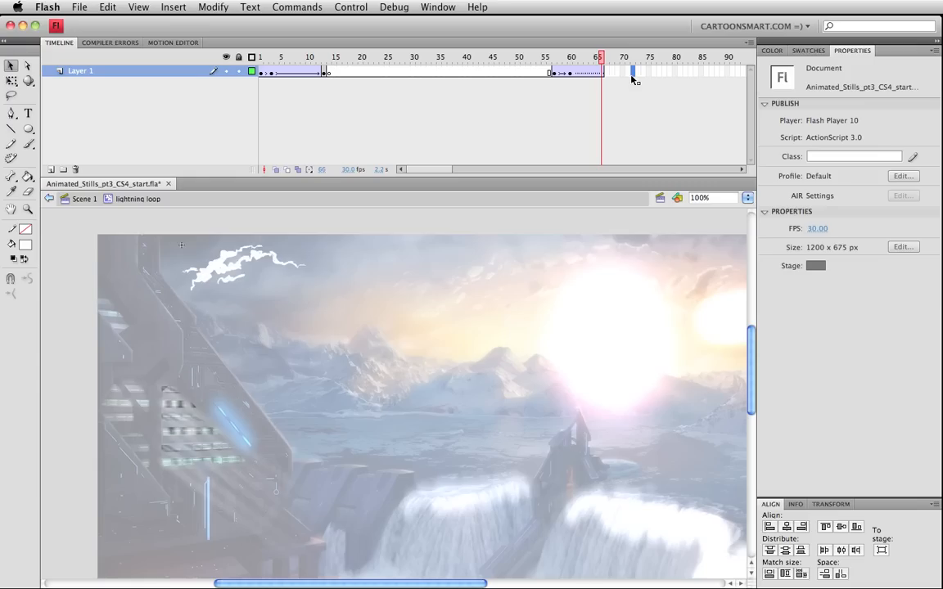
pyautogui.press('F6')
pyautogui.click(262, 263)
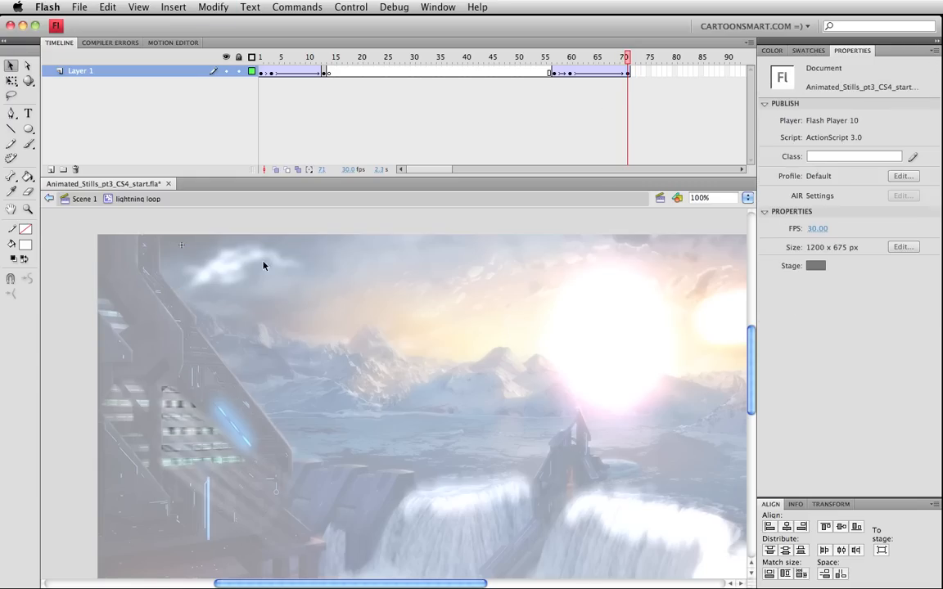
pyautogui.moveTo(839, 221); pyautogui.dragTo(816, 220)
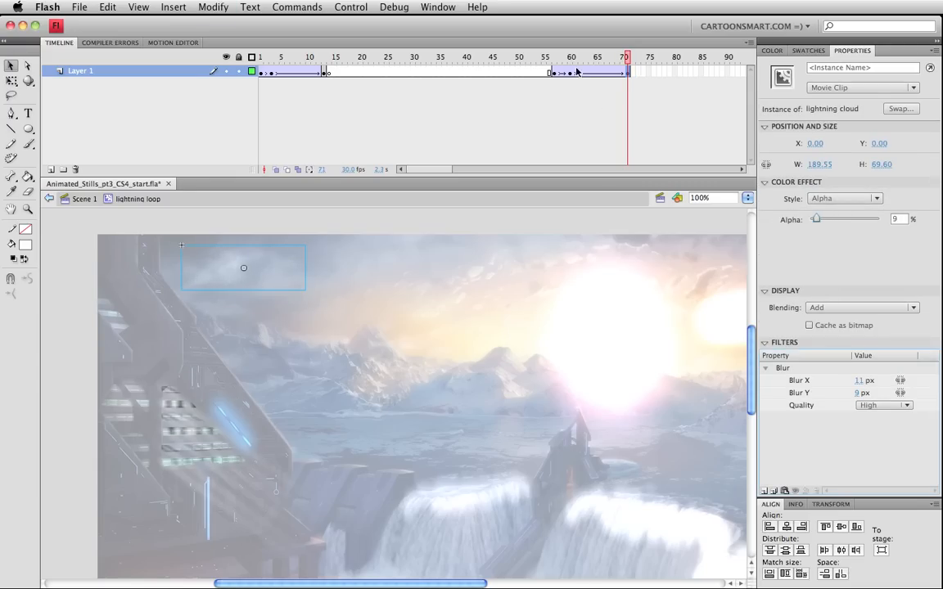
# Step: Insert a blank keyframe at frame 72 and extend the empty frames to frame 142
pyautogui.click(642, 73)
pyautogui.click(634, 75)
pyautogui.press('F7')
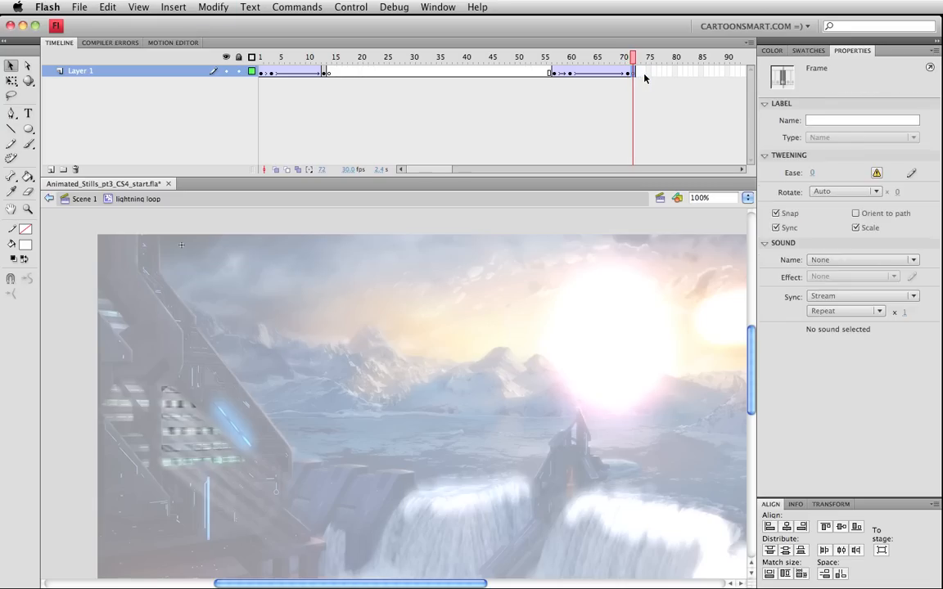
pyautogui.moveTo(645, 76)
pyautogui.mouseDown()
pyautogui.moveTo(794, 82)
pyautogui.moveTo(638, 79)
pyautogui.mouseUp()
pyautogui.moveTo(724, 92); pyautogui.dragTo(610, 82)
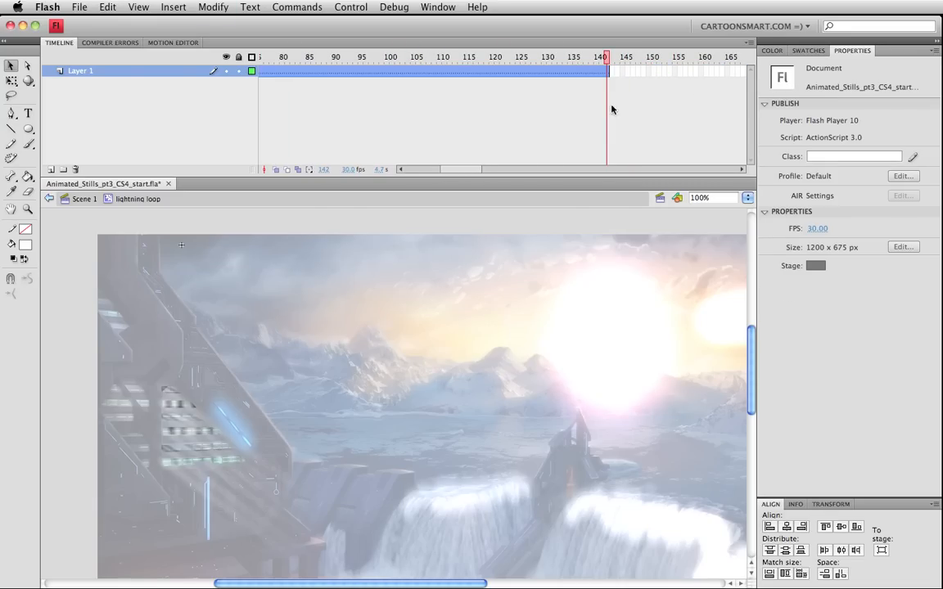
pyautogui.hotkey('shift', 'F5')
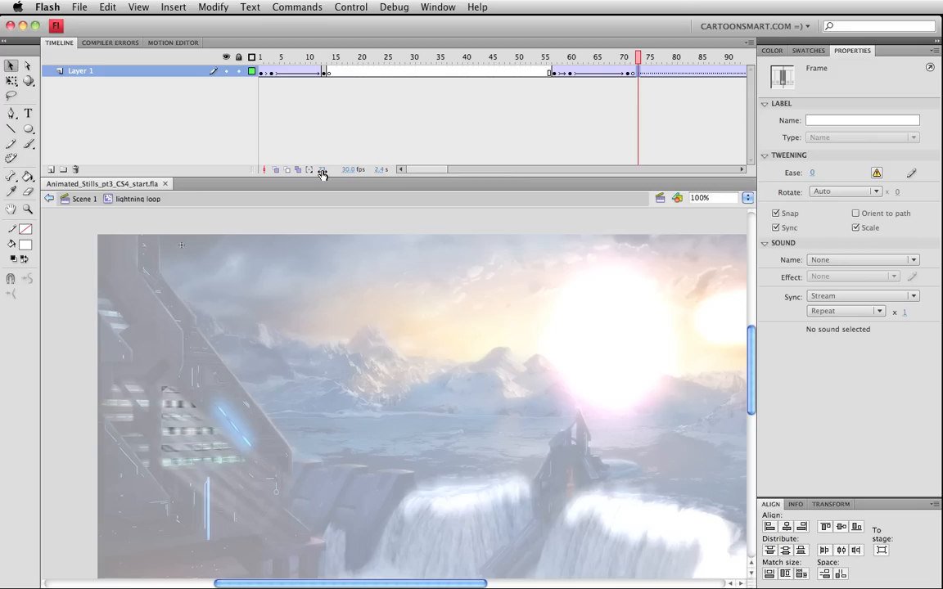
# Step: Remove the tween from the empty frames following frame 72 and save the file
pyautogui.rightClick(650, 72)
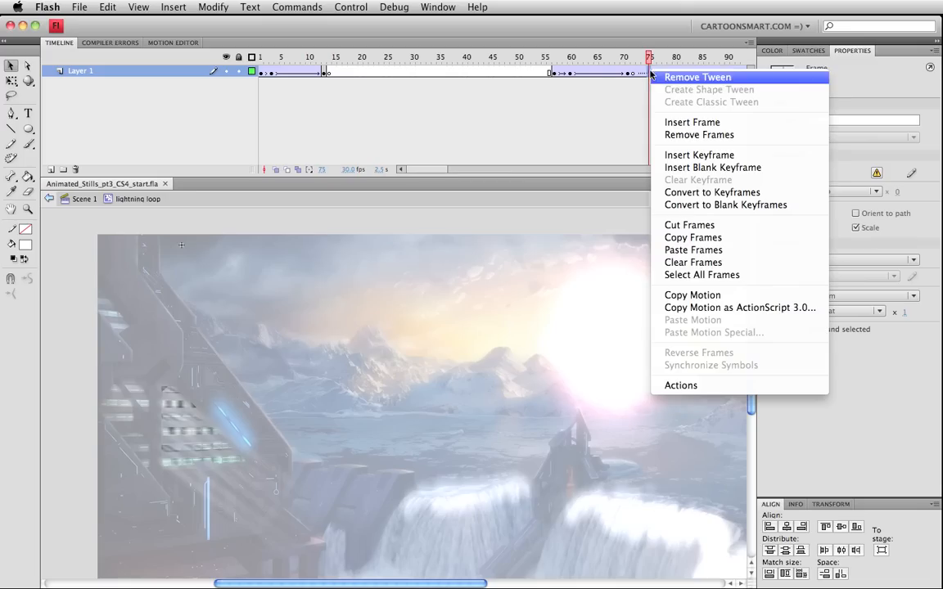
pyautogui.click(695, 82)
pyautogui.press('super+s')
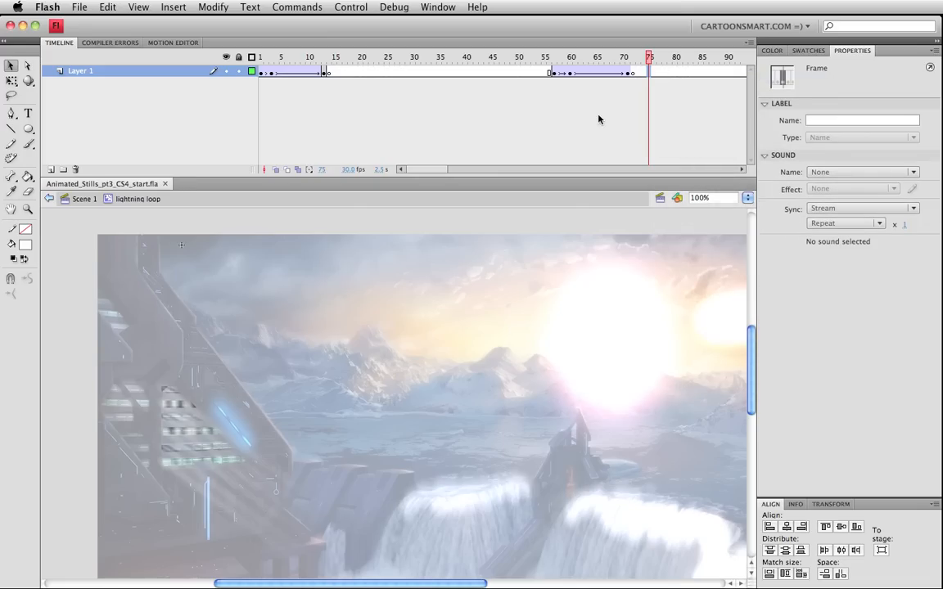
# Step: Scrub through the lightning loop's flashes and test the movie to check their timing
pyautogui.click(599, 120)
pyautogui.moveTo(631, 58); pyautogui.dragTo(281, 70)
pyautogui.press('super+Return')
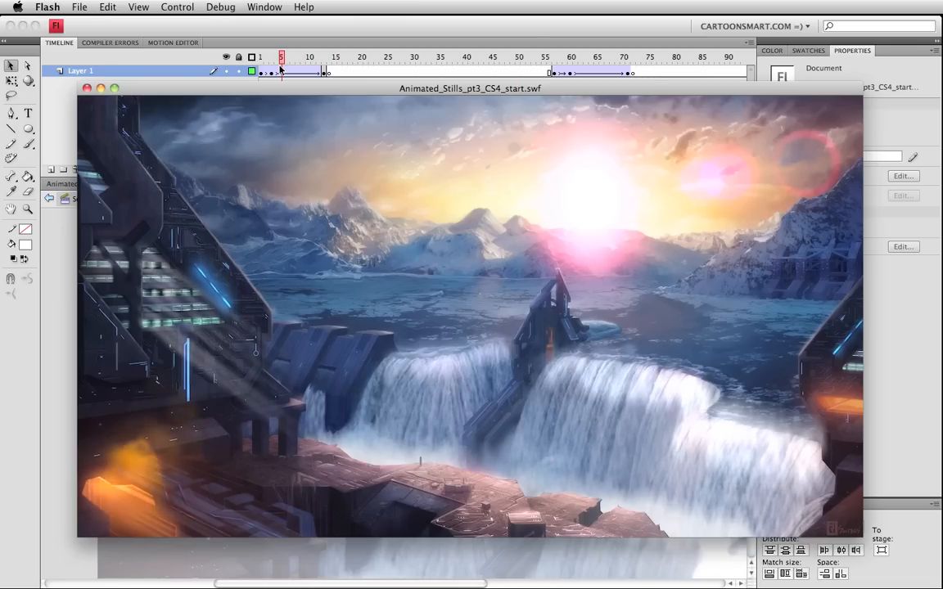
pyautogui.press('super+w')
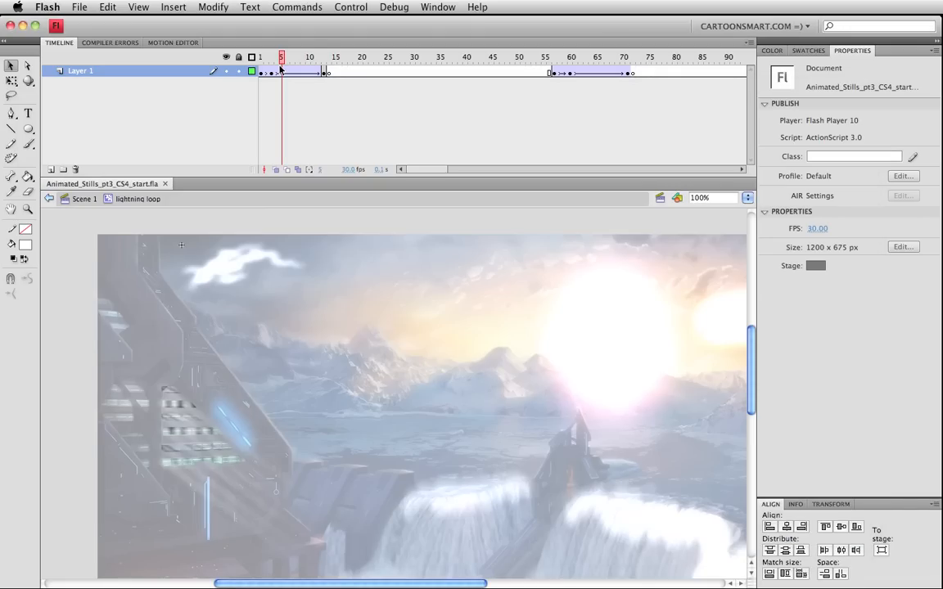
# Step: Adjust the lightning cloud's Blur X and Blur Y amounts at frame 13
pyautogui.moveTo(280, 67); pyautogui.dragTo(323, 63)
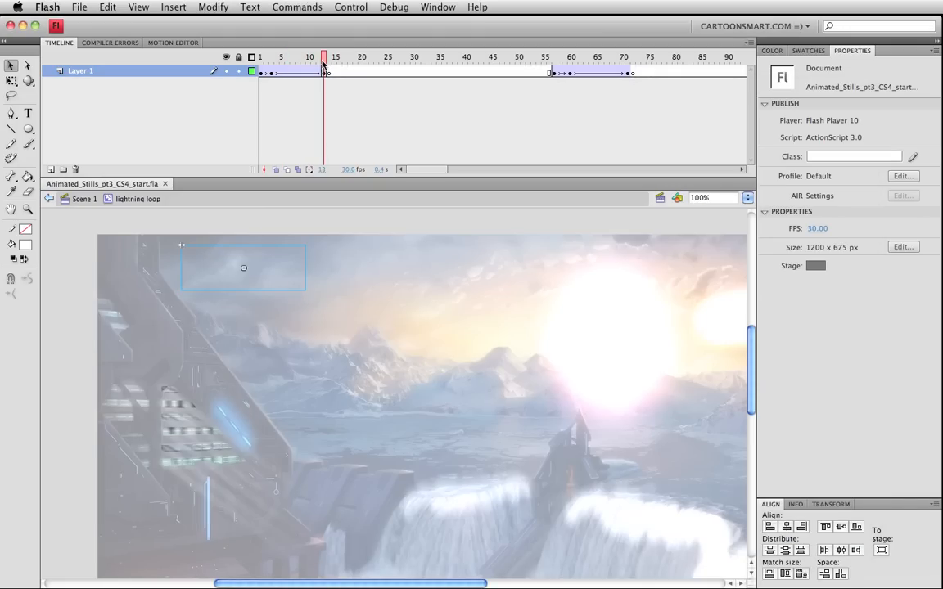
pyautogui.click(244, 268)
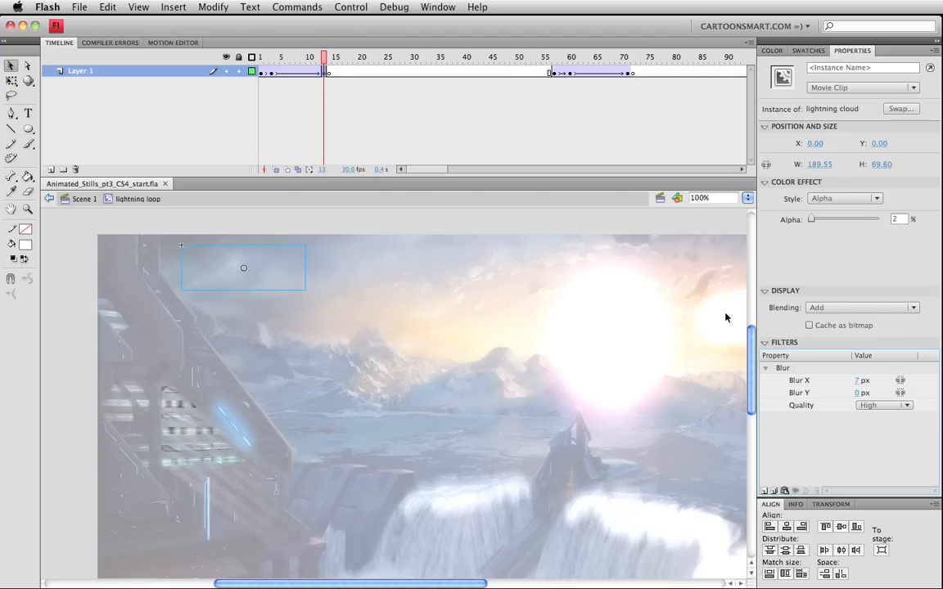
pyautogui.click(858, 394)
pyautogui.click(857, 381)
# Step: Test the movie twice to check how the lightning flash blurs and fades
pyautogui.press('super+Return')
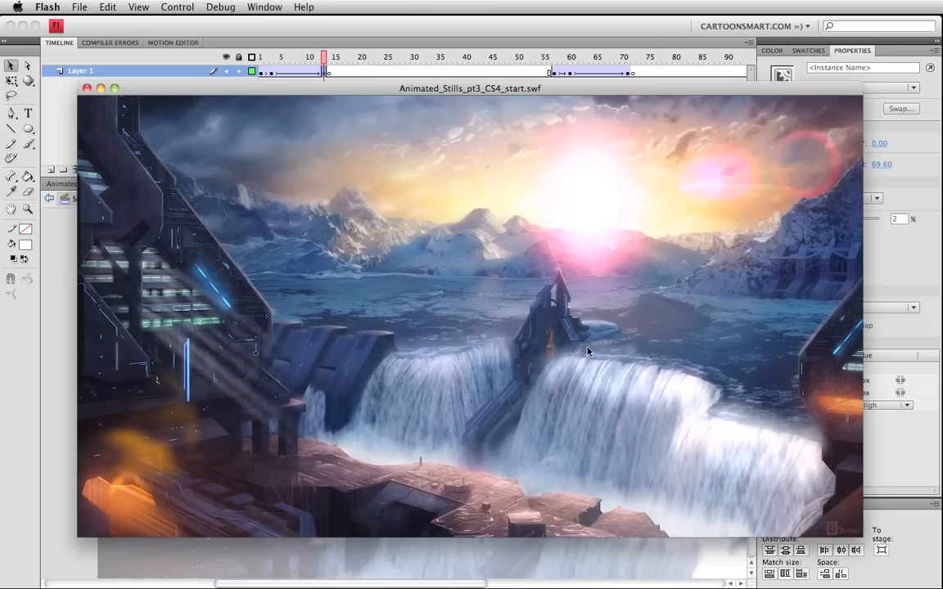
pyautogui.press('super+w')
pyautogui.press('super+Return')
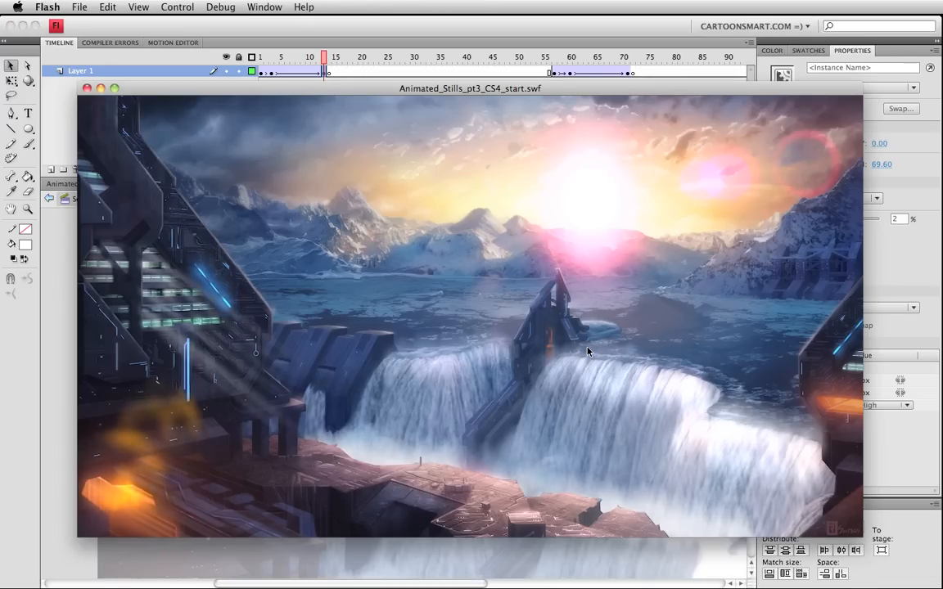
pyautogui.press('super+w')
# Step: Return from the lightning loop symbol to Scene 1 and save the file
pyautogui.click(292, 147)
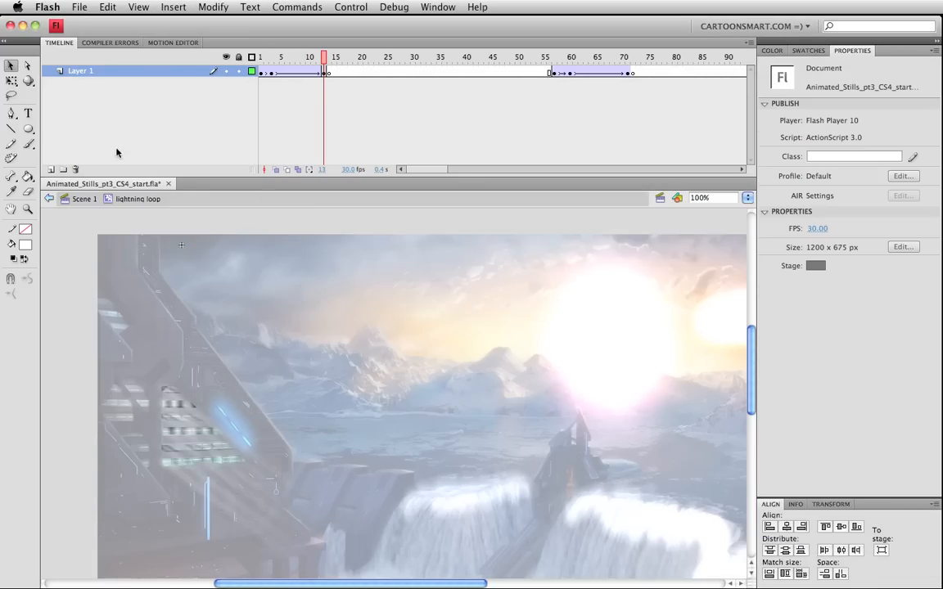
pyautogui.click(83, 199)
pyautogui.press('super+s')
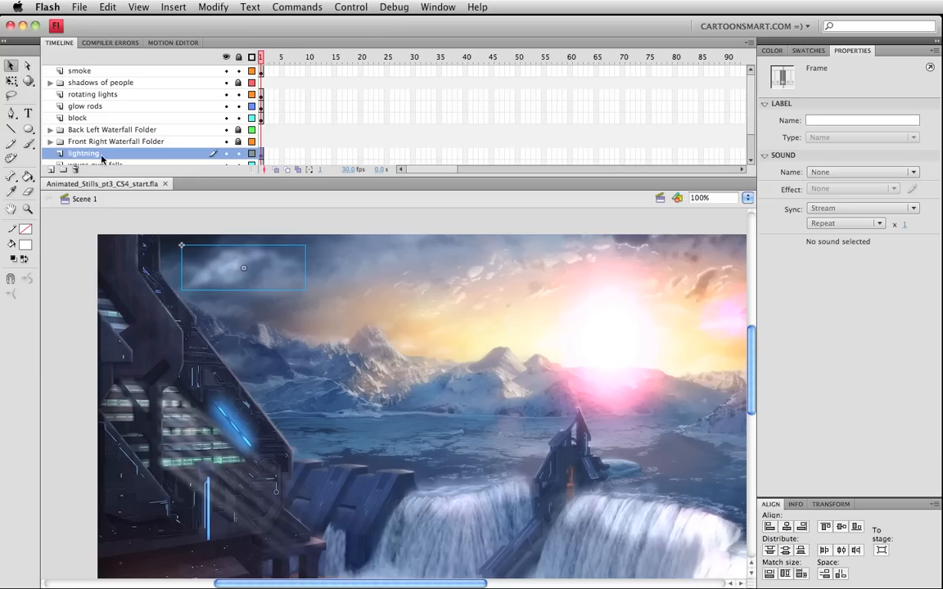
# Step: Add a new layer directly above the lightning layer and enlarge the timeline area slightly
pyautogui.click(50, 169)
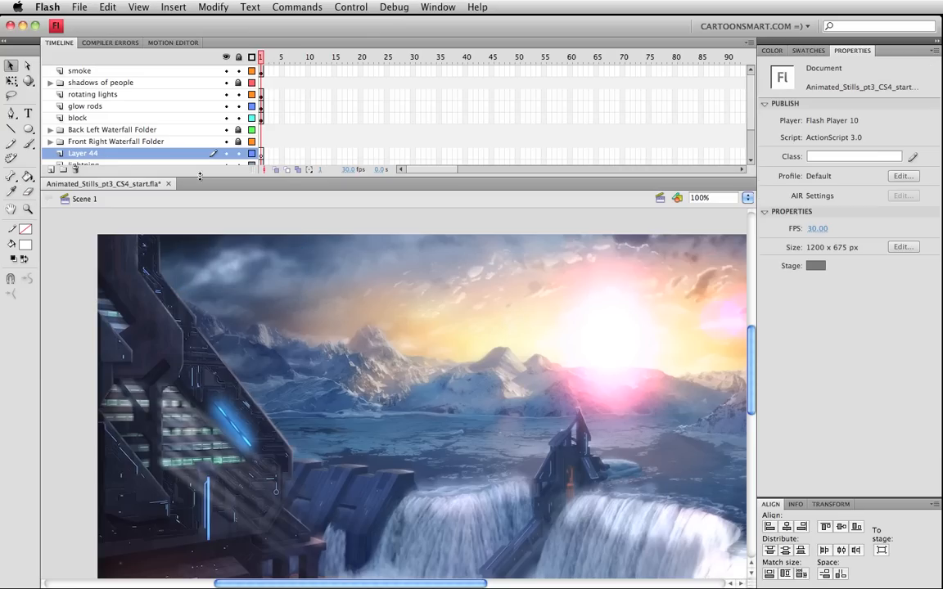
pyautogui.moveTo(202, 176); pyautogui.dragTo(201, 184)
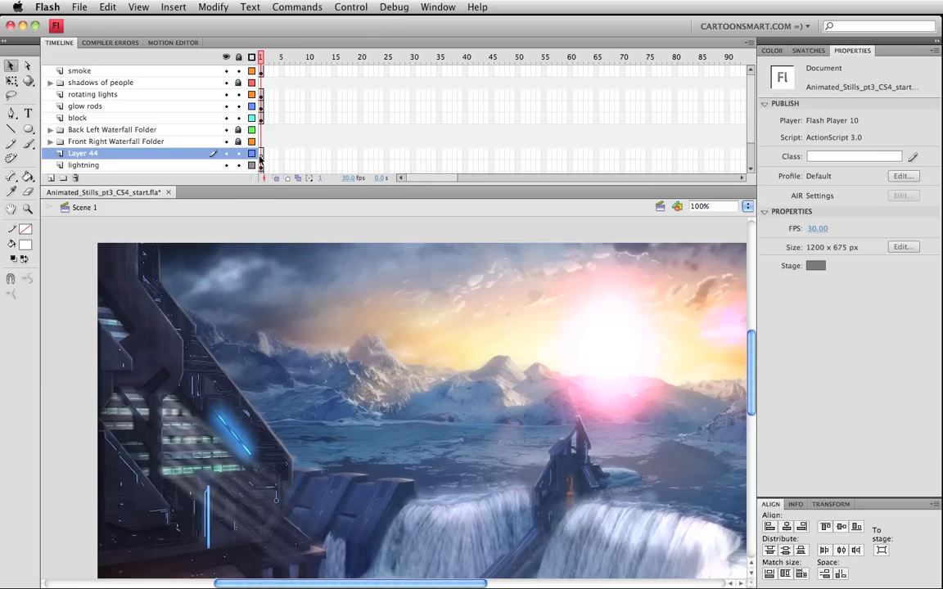
# Step: Paint an irregular gray cloud shape about 170 by 59 px over the lit cloud on the new layer with a smaller brush
pyautogui.click(261, 156)
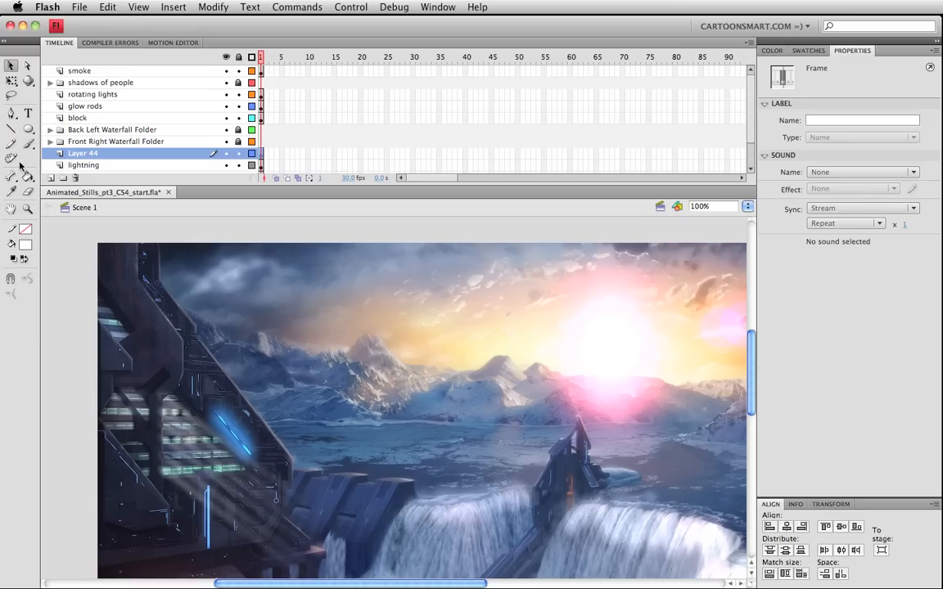
pyautogui.click(28, 144)
pyautogui.click(22, 249)
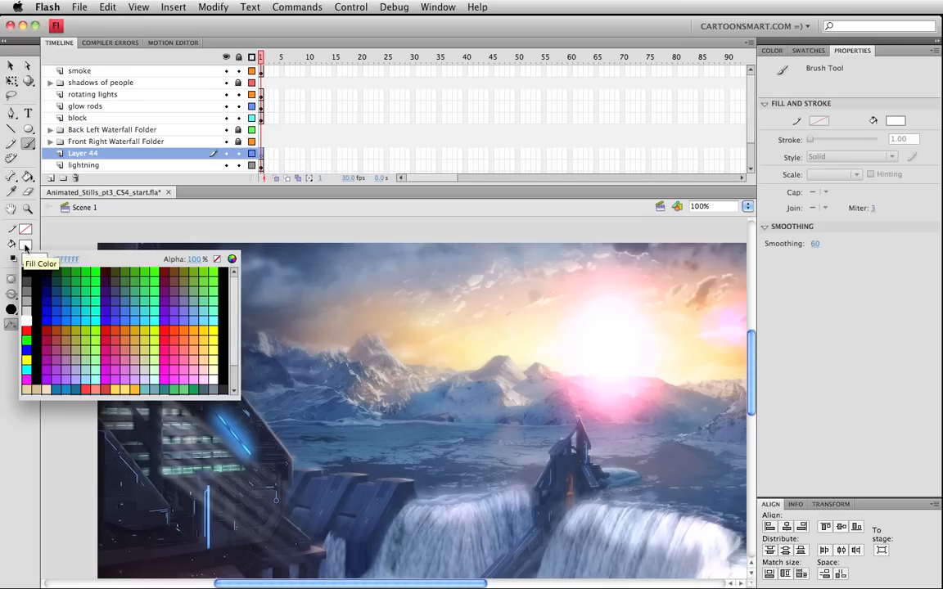
pyautogui.click(22, 259)
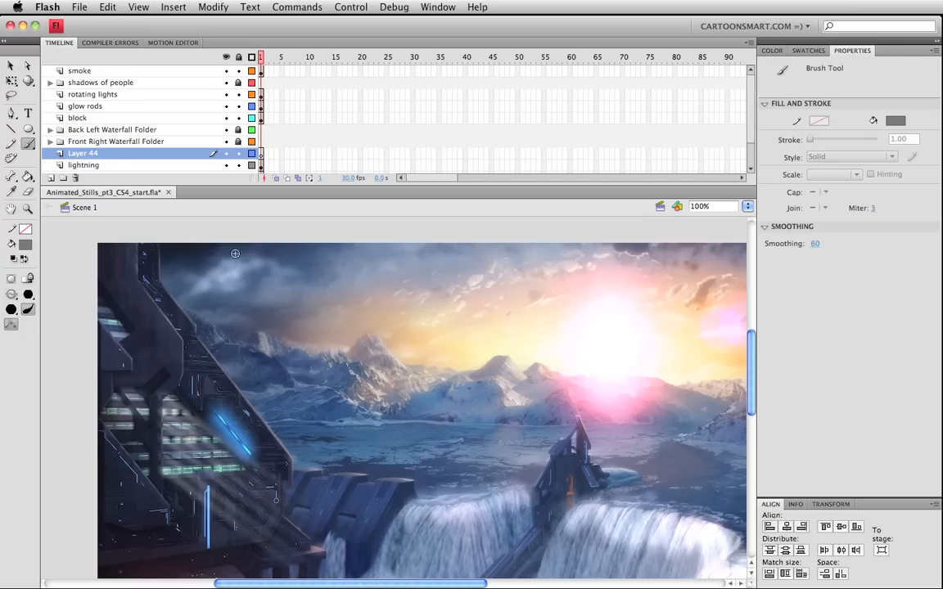
pyautogui.click(262, 155)
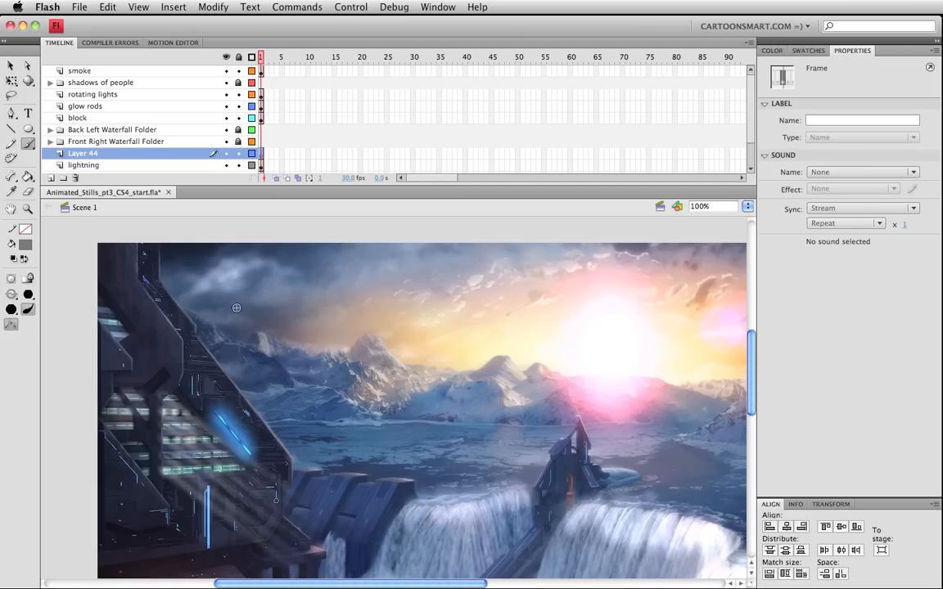
pyautogui.moveTo(176, 273); pyautogui.dragTo(264, 280)
pyautogui.press('super+z')
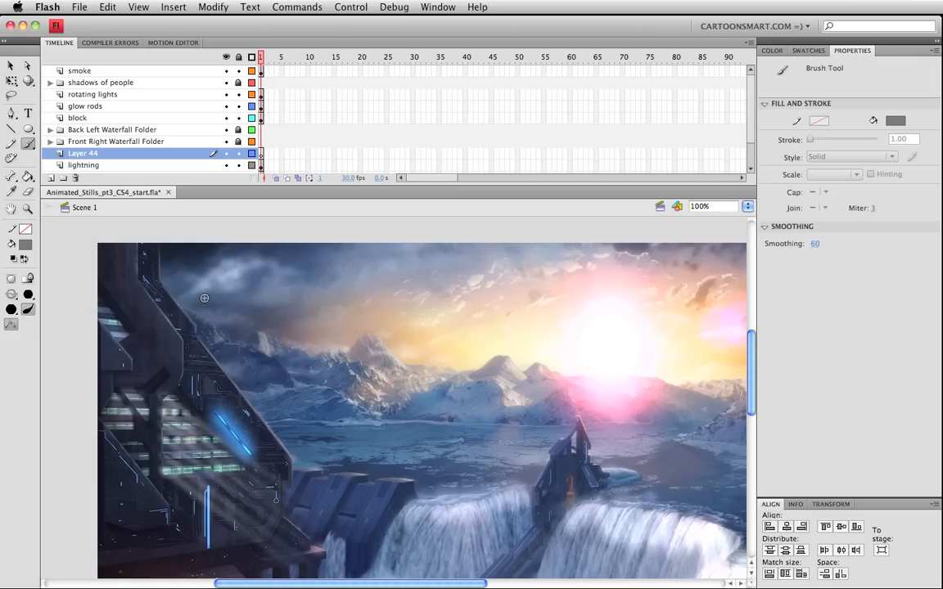
pyautogui.click(27, 295)
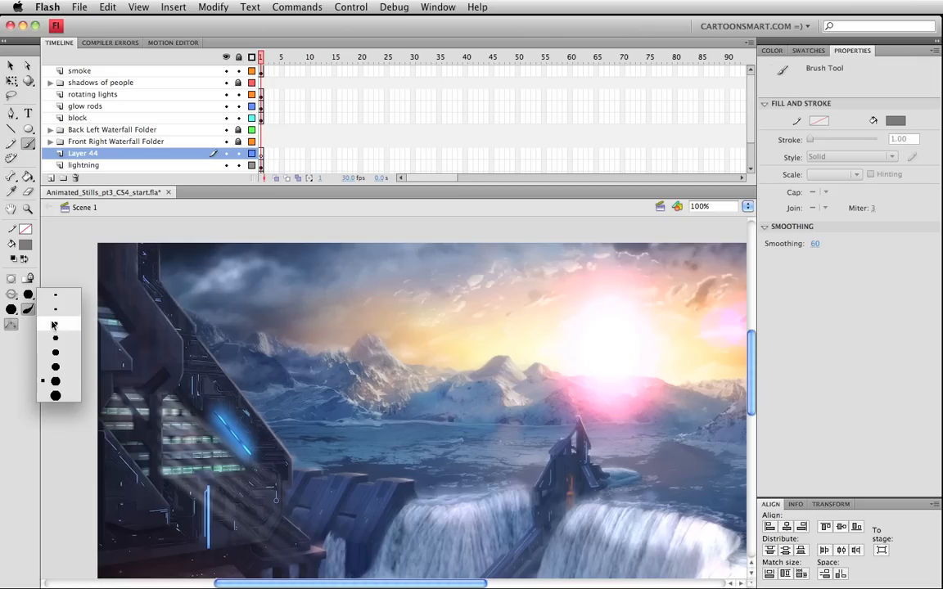
pyautogui.click(53, 337)
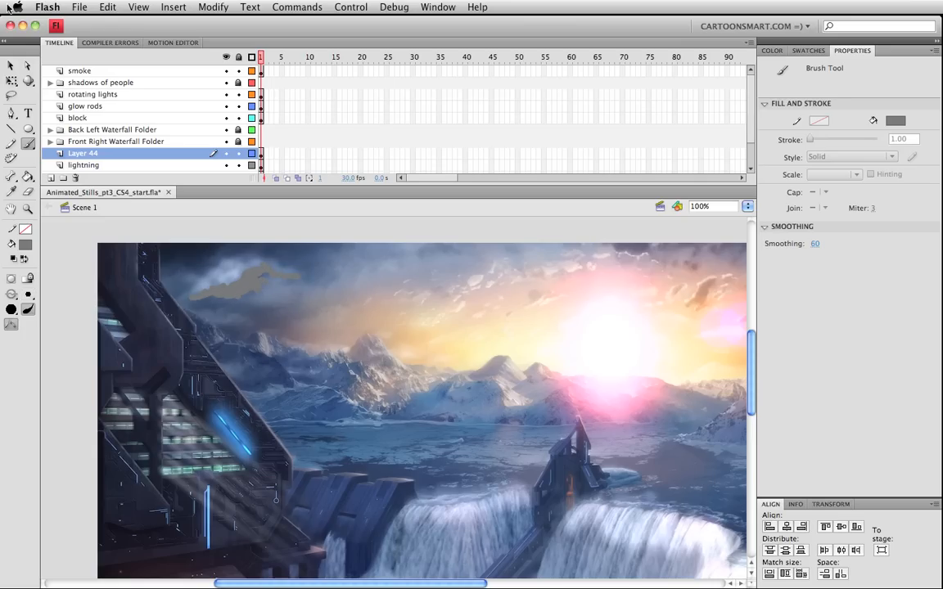
# Step: Convert the painted gray shape into a movie clip symbol named "dark cloud"
pyautogui.click(11, 65)
pyautogui.click(244, 288)
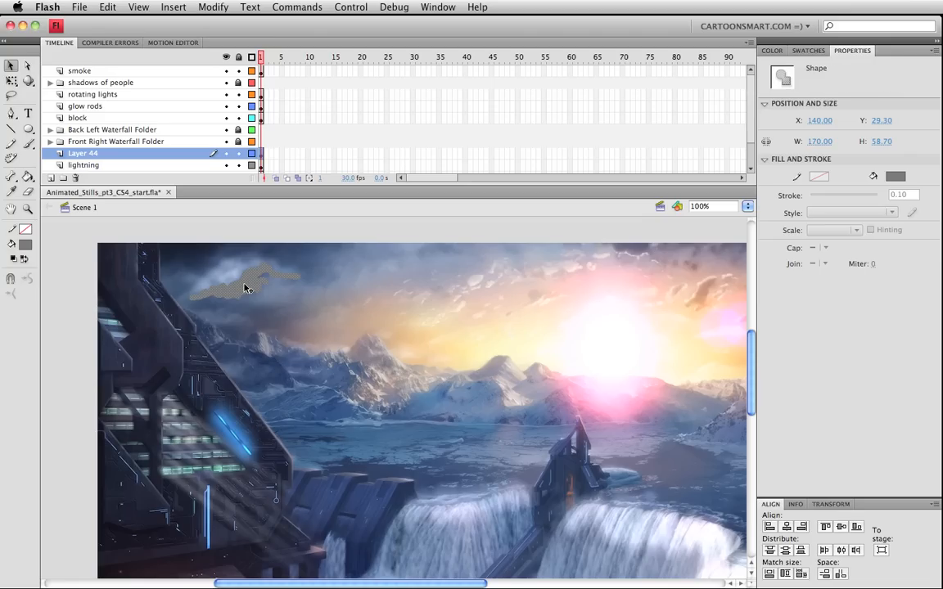
pyautogui.click(212, 6)
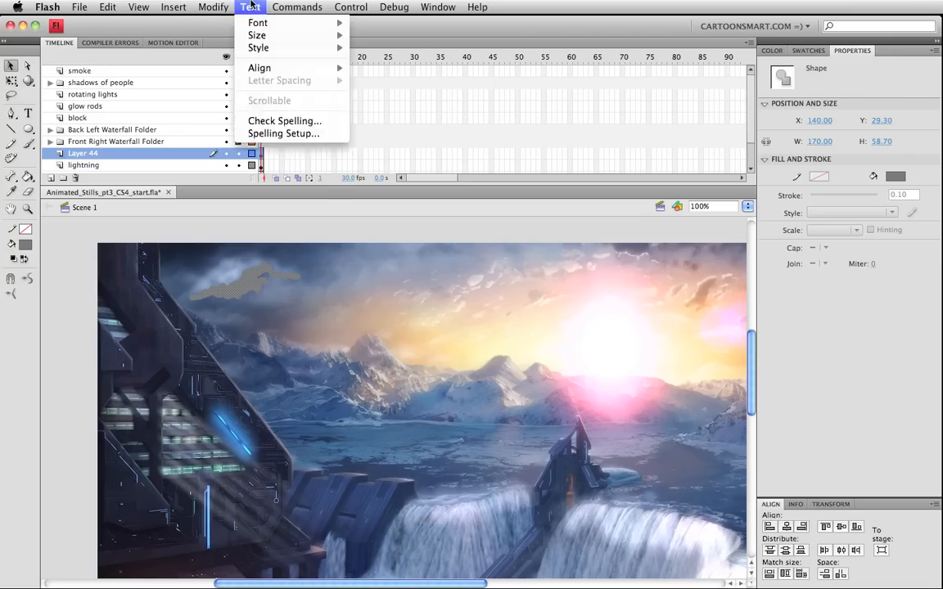
pyautogui.click(219, 43)
pyautogui.write('dark cloud')
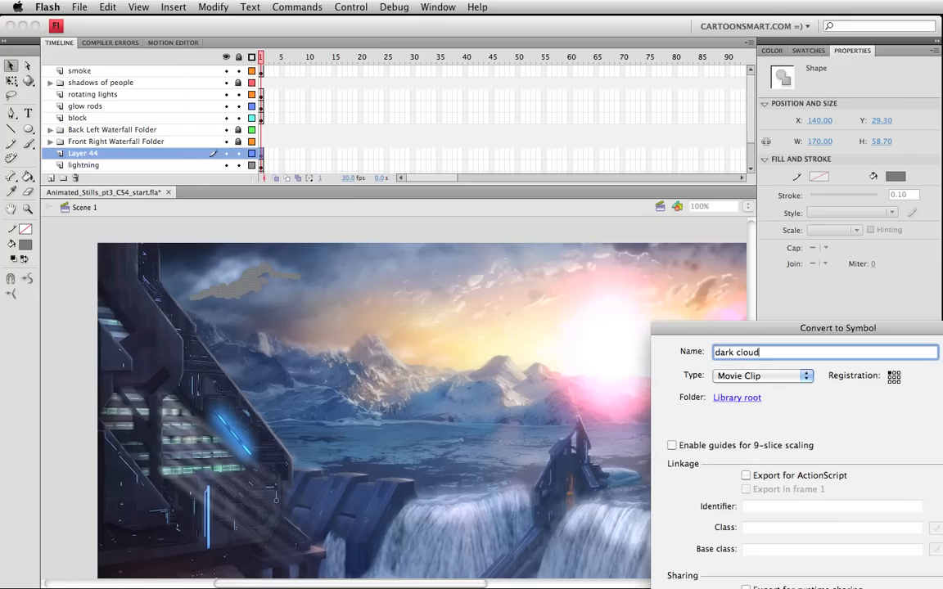
pyautogui.press('Return')
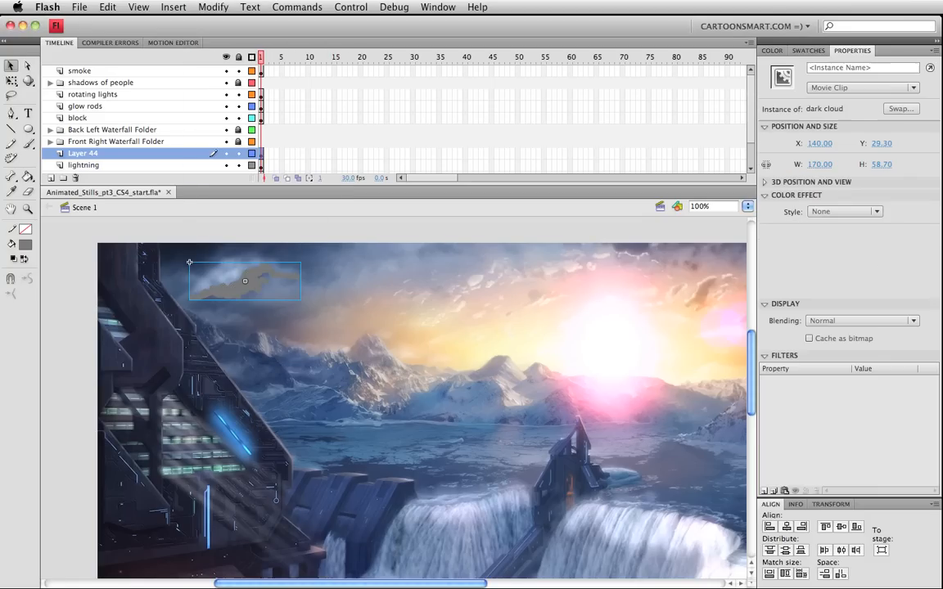
# Step: Add a Blur filter of 29 px by 11 px to the dark cloud and set its blending mode to Subtract
pyautogui.click(766, 492)
pyautogui.click(790, 557)
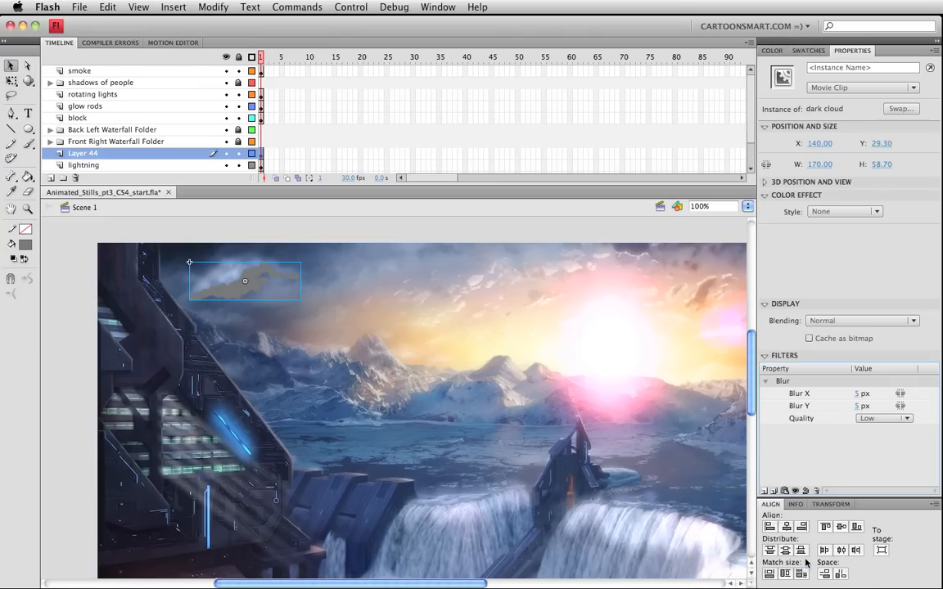
pyautogui.click(859, 394)
pyautogui.write('29')
pyautogui.click(827, 321)
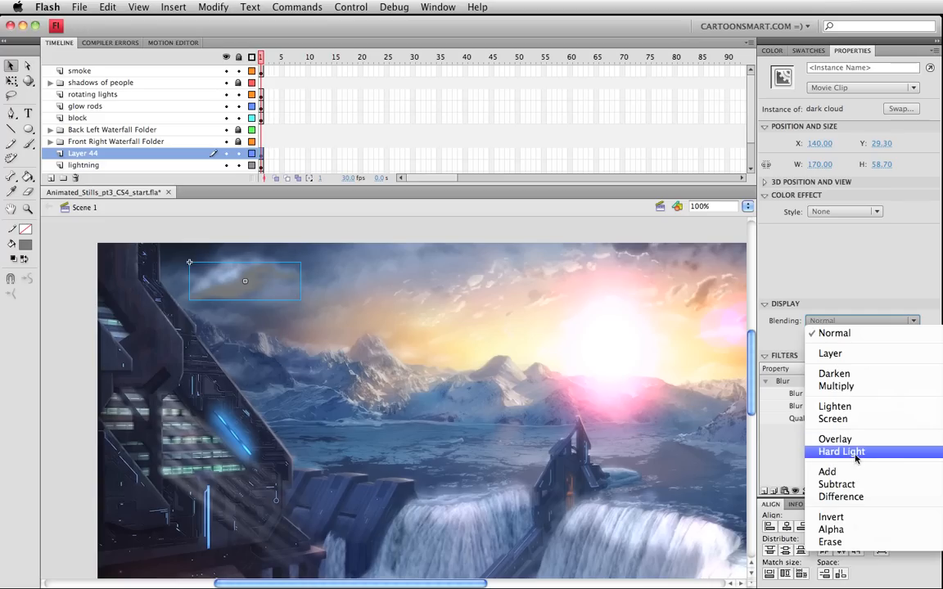
pyautogui.click(847, 484)
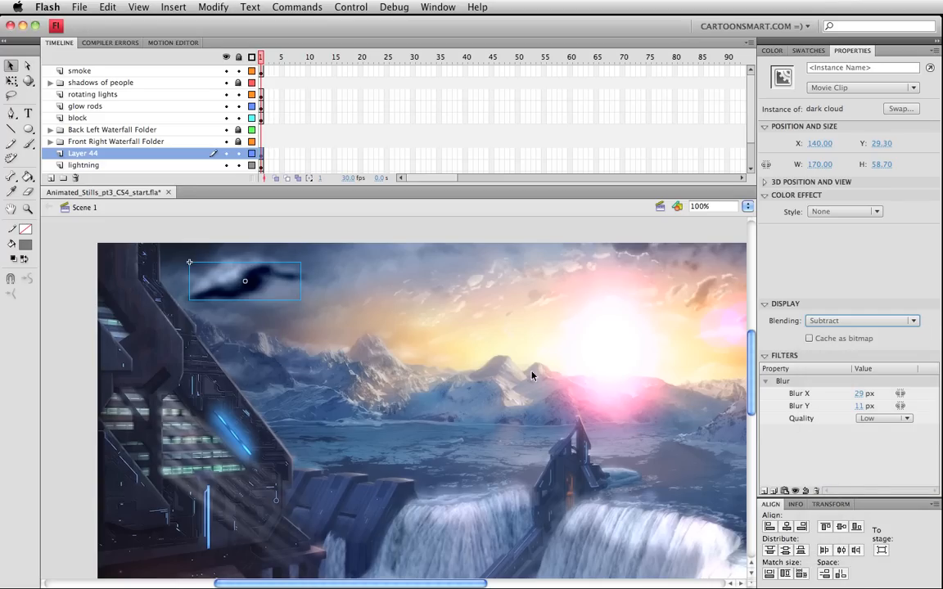
pyautogui.click(73, 294)
# Step: Nudge the dark cloud to X 142, Y 30.3 and apply an Alpha color effect of about 52%
pyautogui.click(249, 297)
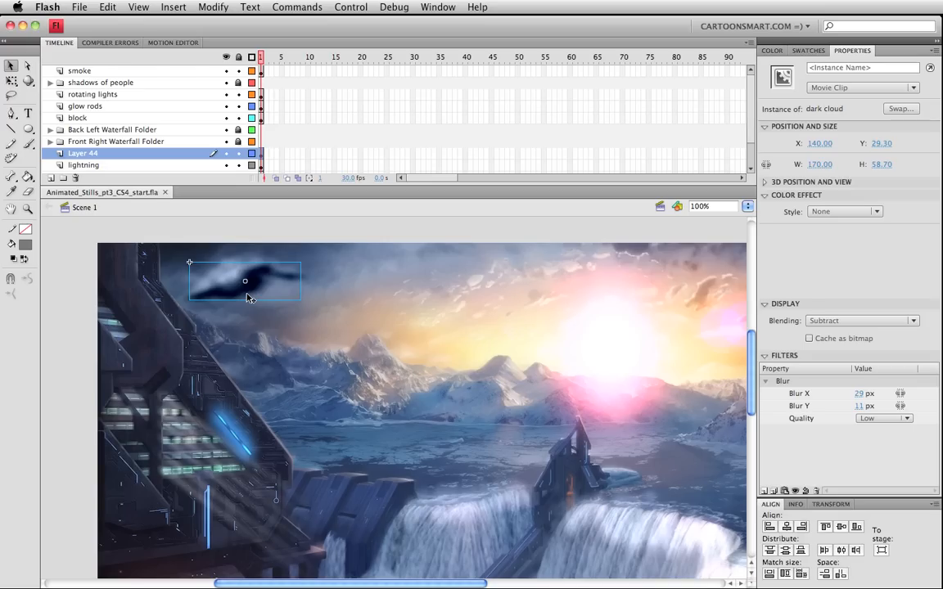
pyautogui.press('Right')
pyautogui.press('Right')
pyautogui.press('Down')
pyautogui.press('Down')
pyautogui.press('Down')
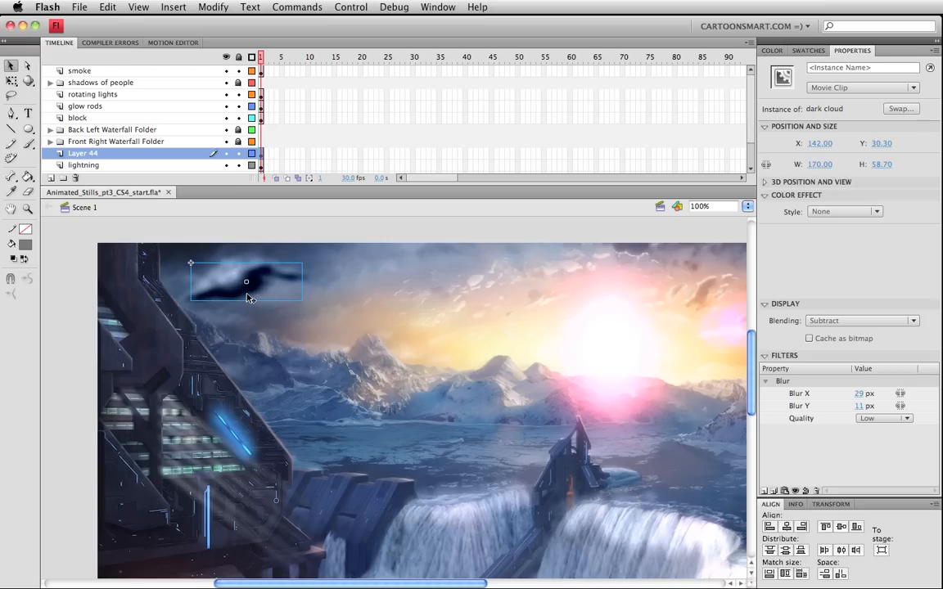
pyautogui.click(844, 209)
pyautogui.click(846, 276)
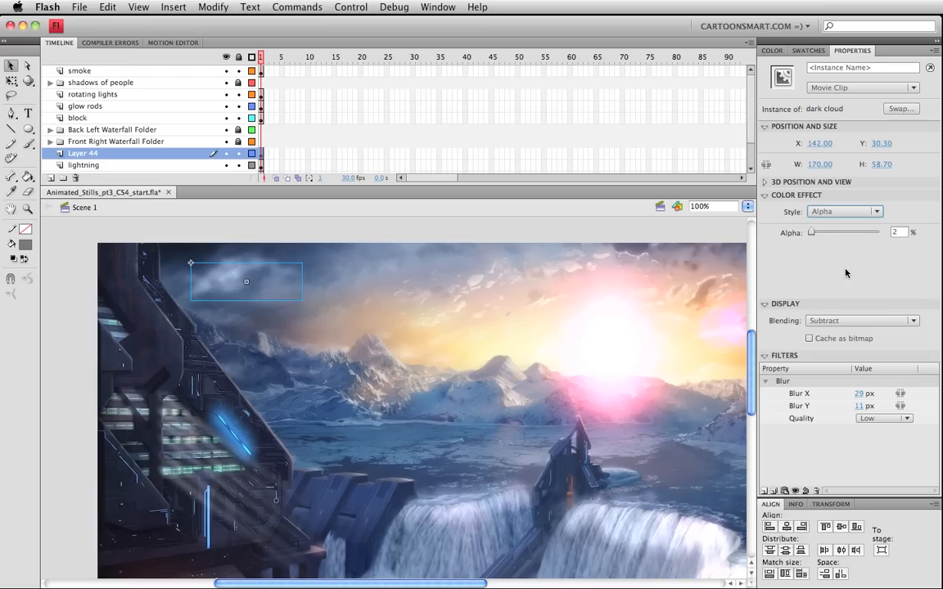
pyautogui.moveTo(811, 233); pyautogui.dragTo(843, 238)
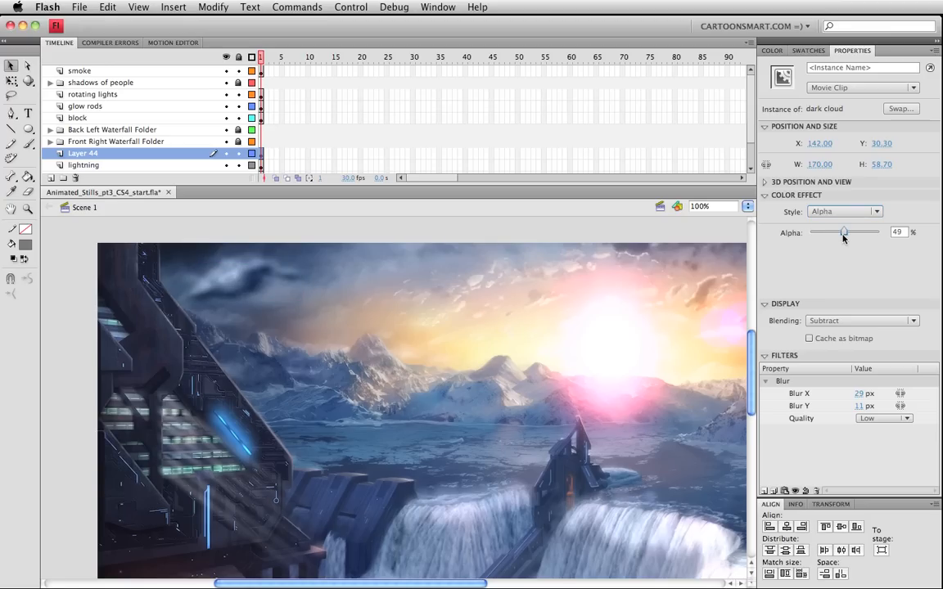
# Step: Test the movie with the dark cloud, lower the cloud's Alpha to about 29% and save the file
pyautogui.click(53, 404)
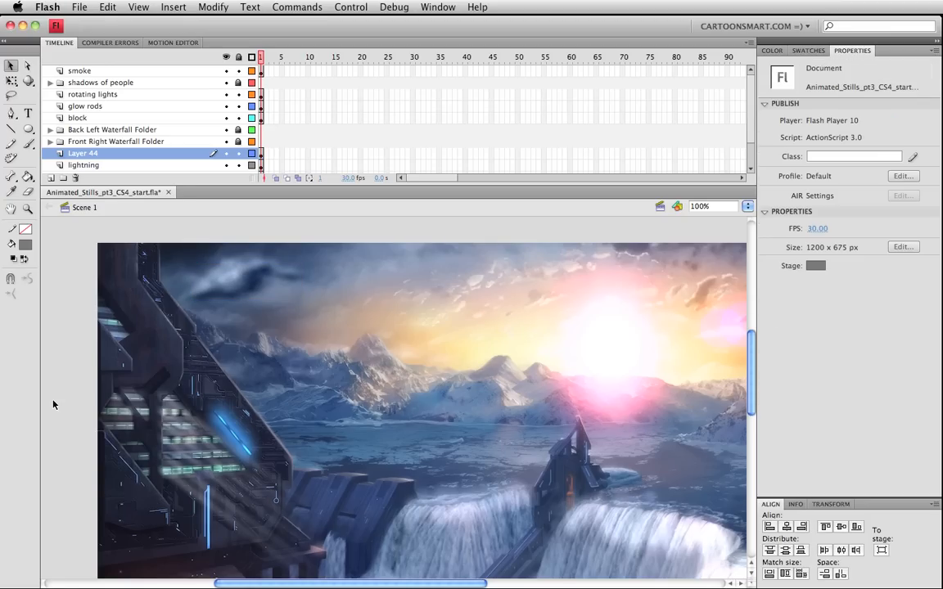
pyautogui.press('super+Return')
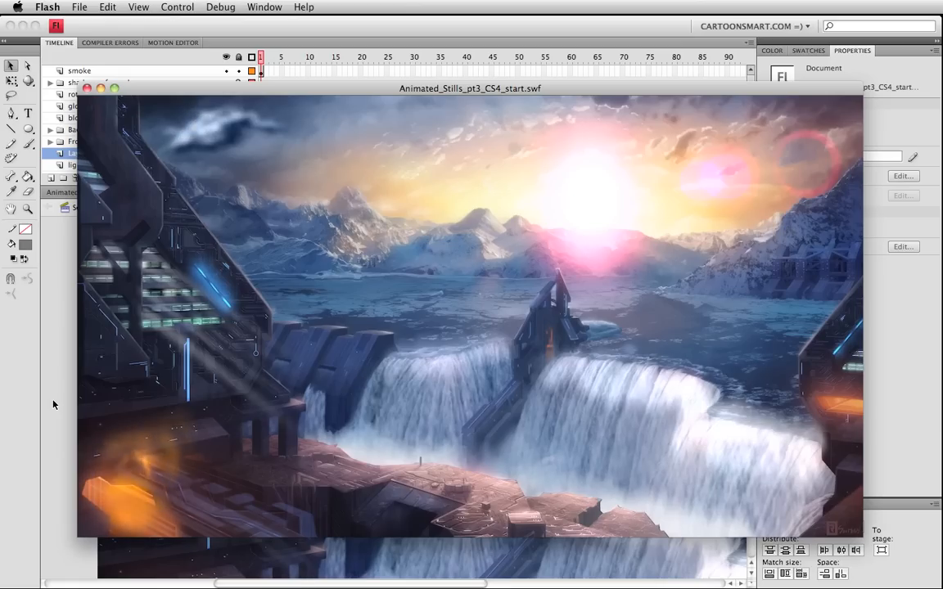
pyautogui.press('super+w')
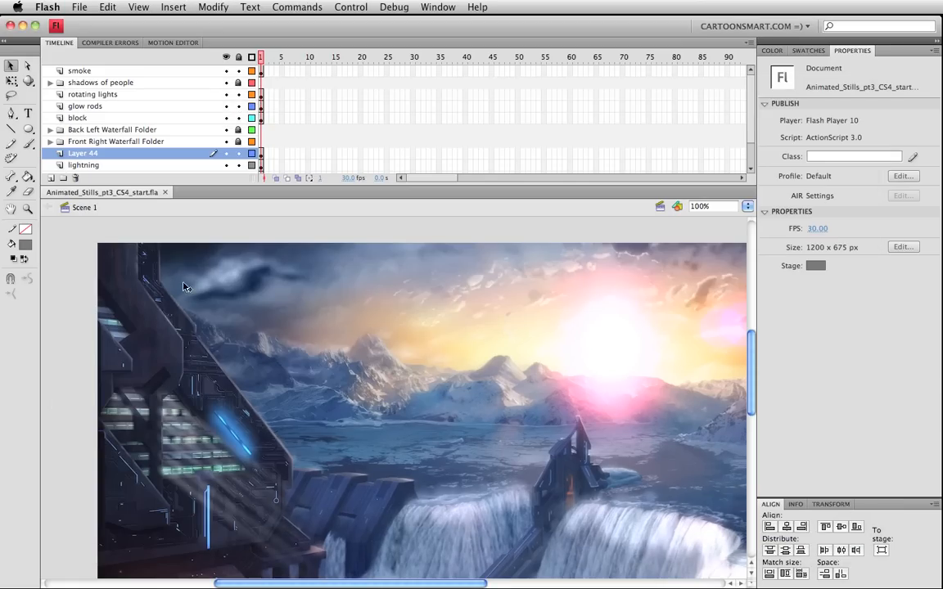
pyautogui.click(229, 278)
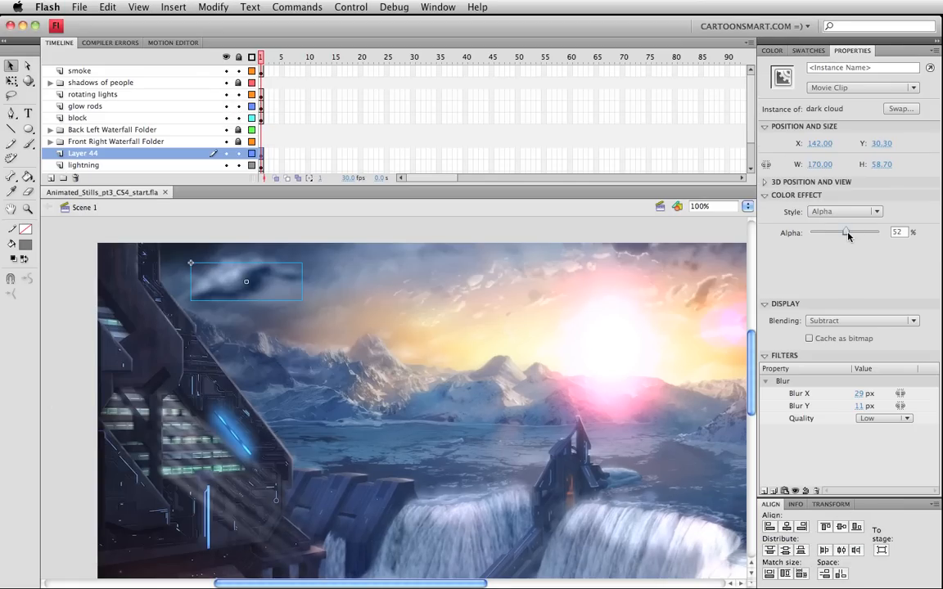
pyautogui.moveTo(848, 235); pyautogui.dragTo(831, 237)
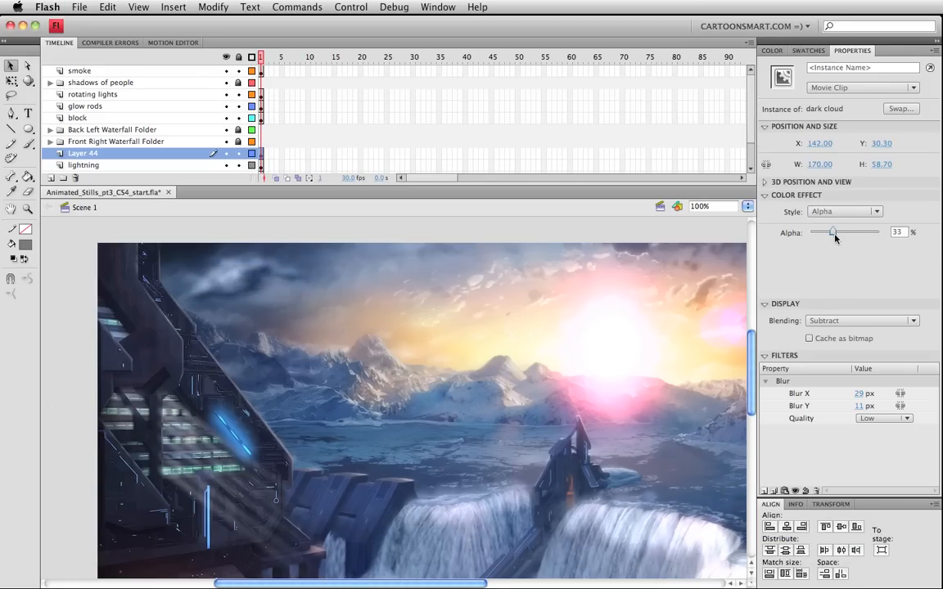
pyautogui.press('super+s')
pyautogui.click(83, 349)
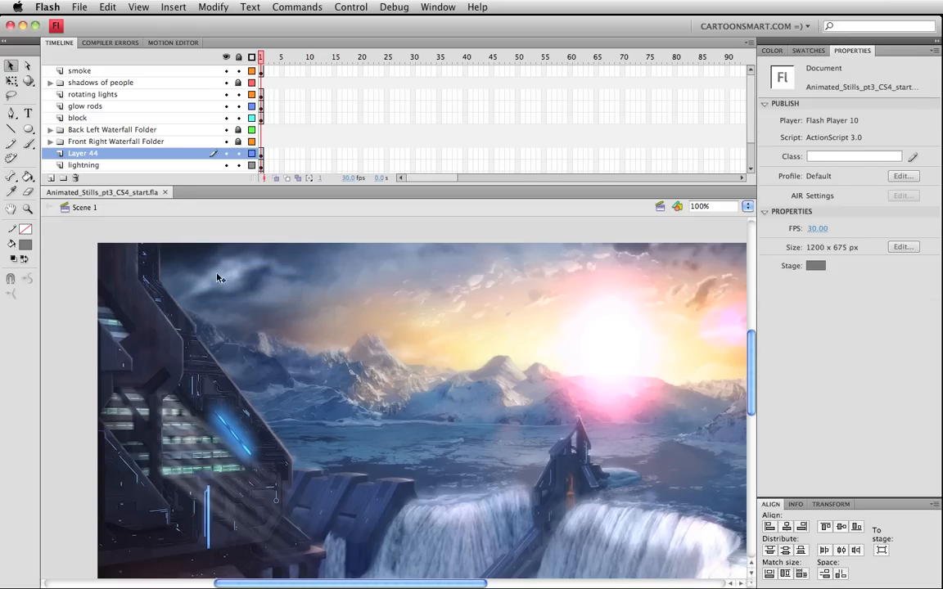
# Step: Duplicate the dark cloud just below the original and scale the copy down to about 118 by 41 px
pyautogui.click(273, 304)
pyautogui.press('q')
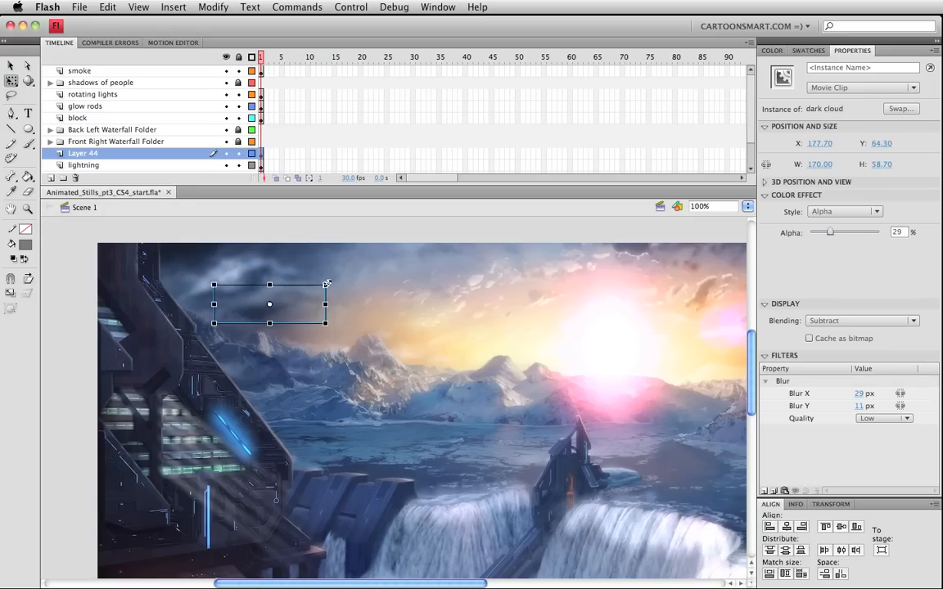
pyautogui.moveTo(320, 286); pyautogui.dragTo(309, 292)
pyautogui.press('v')
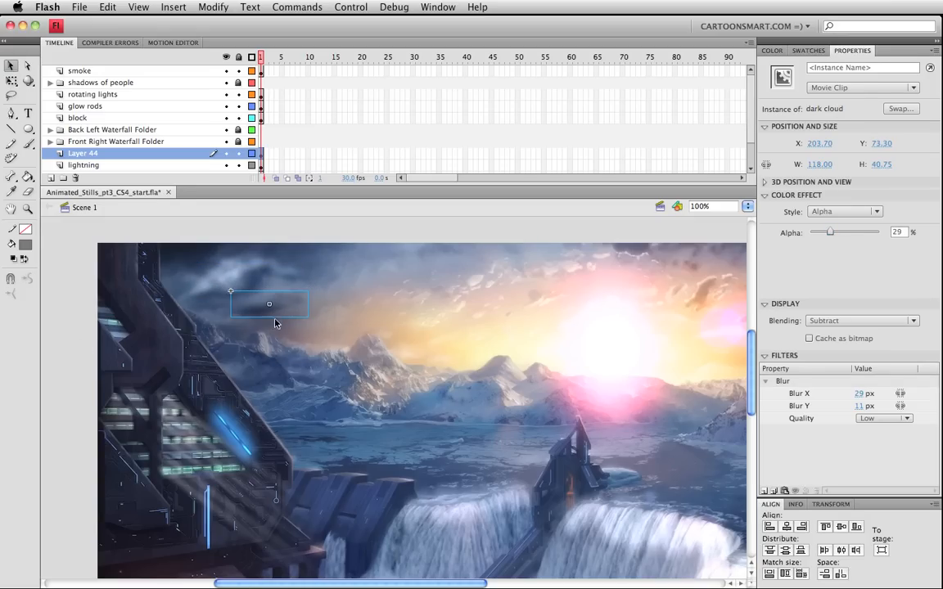
# Step: Set the smaller dark cloud's blur to 13 px by 6 px and its Alpha to about 18%
pyautogui.click(856, 407)
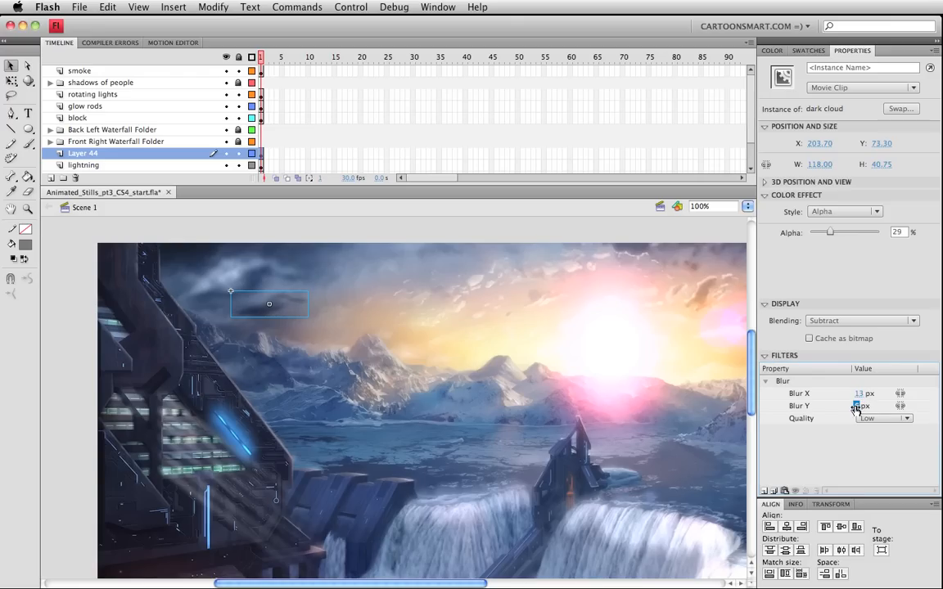
pyautogui.moveTo(831, 233); pyautogui.dragTo(823, 233)
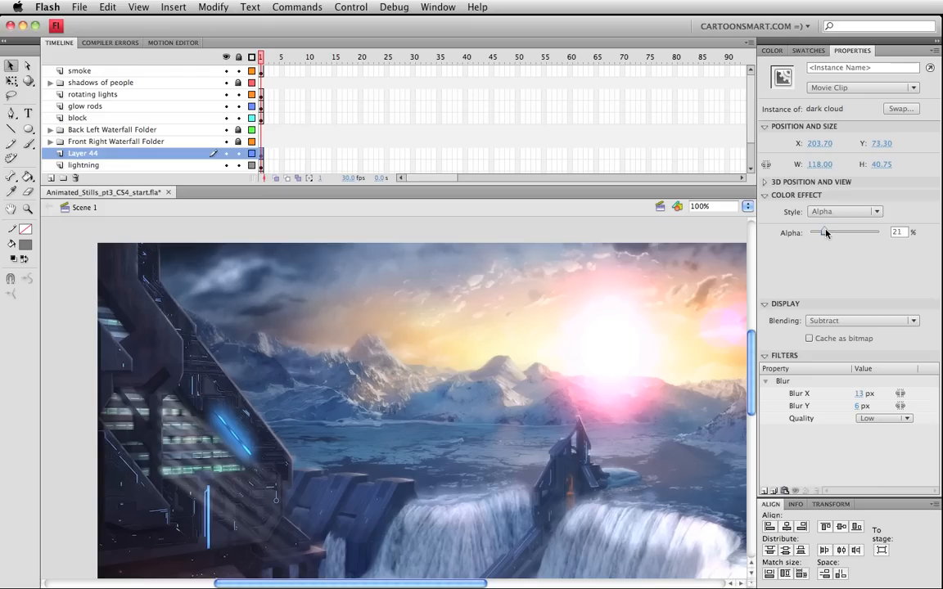
pyautogui.click(309, 234)
# Step: Move the smaller dark cloud under the large one's left half, narrow it to about 90 px and test the movie
pyautogui.click(270, 310)
pyautogui.moveTo(261, 315); pyautogui.dragTo(210, 311)
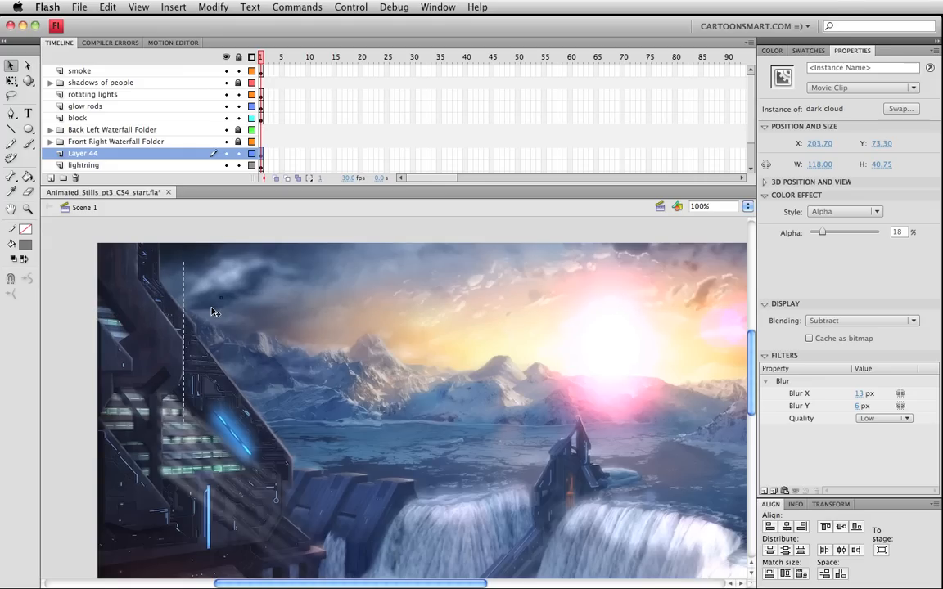
pyautogui.press('q')
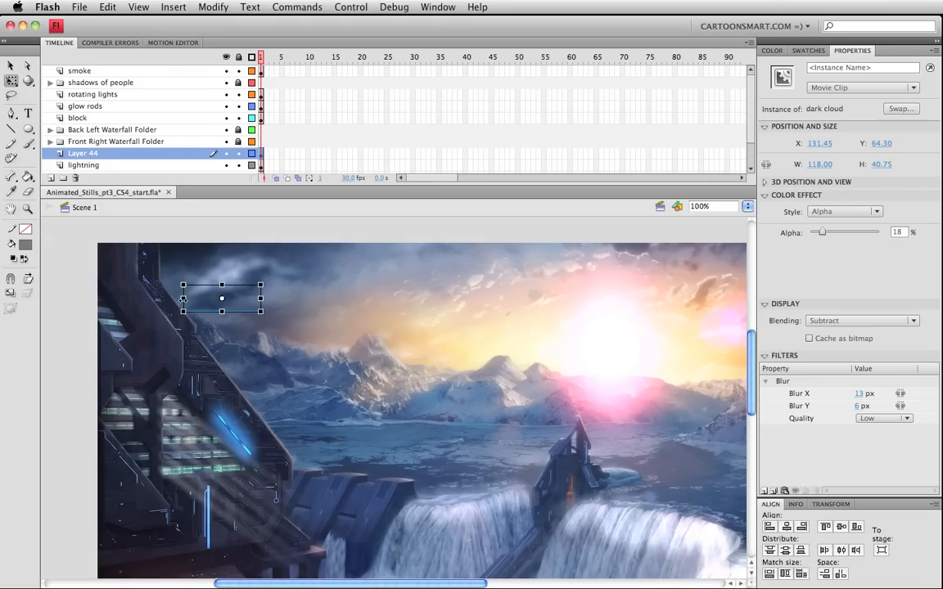
pyautogui.press('super+Return')
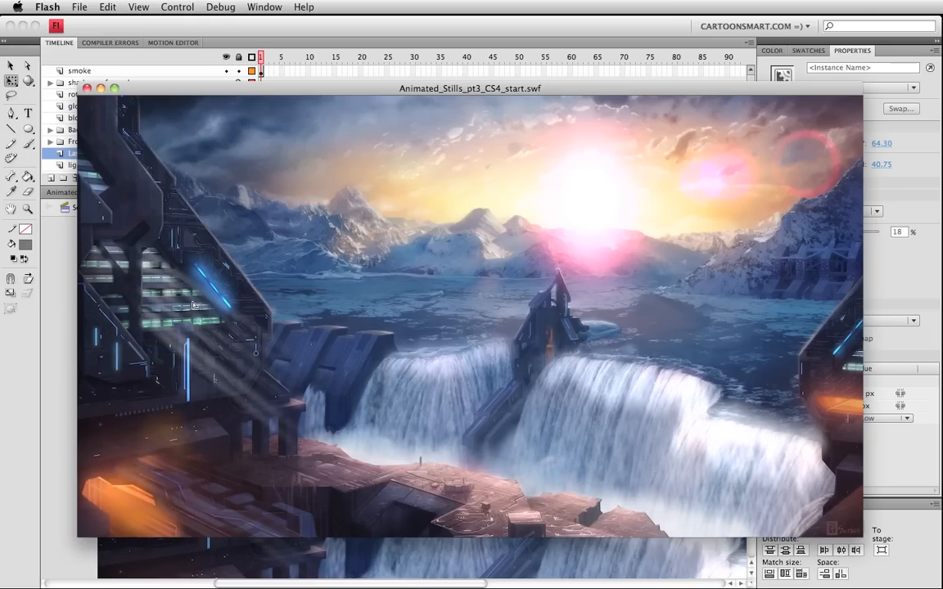
pyautogui.press('super+w')
# Step: Remove both dark cloud instances from the new layer and select the lightning loop clip
pyautogui.press('v')
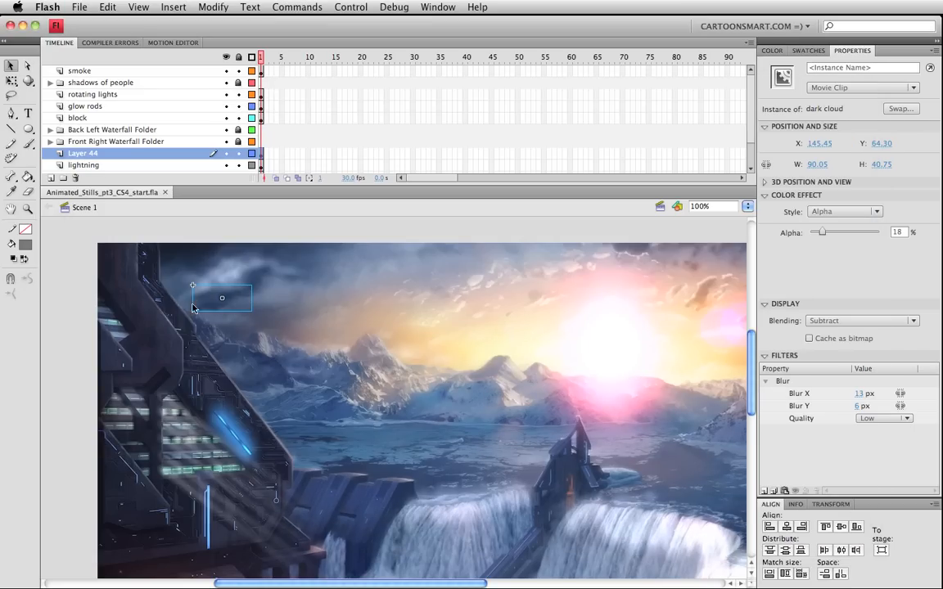
pyautogui.keyDown('shift'); pyautogui.click(242, 280); pyautogui.keyUp('shift')
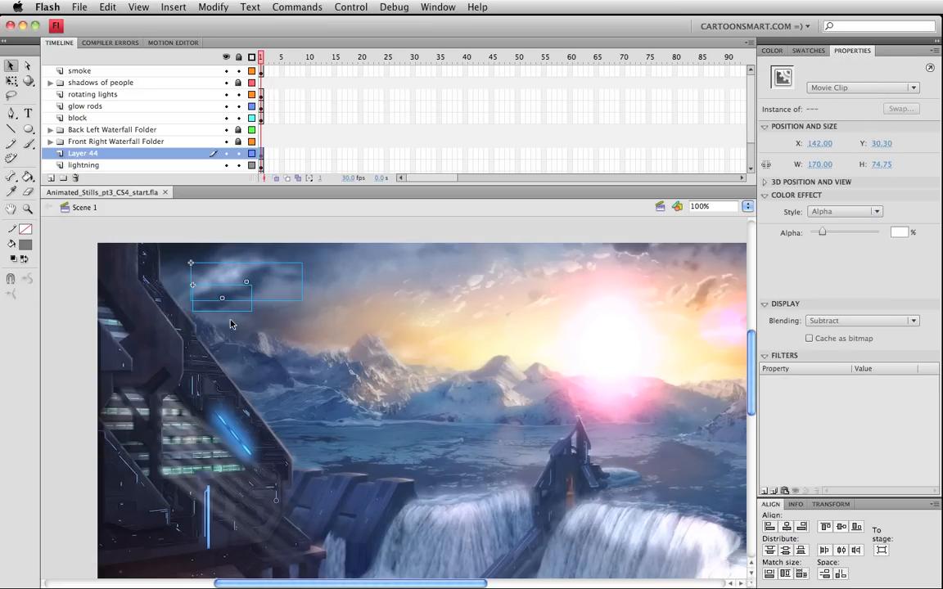
pyautogui.press('Delete')
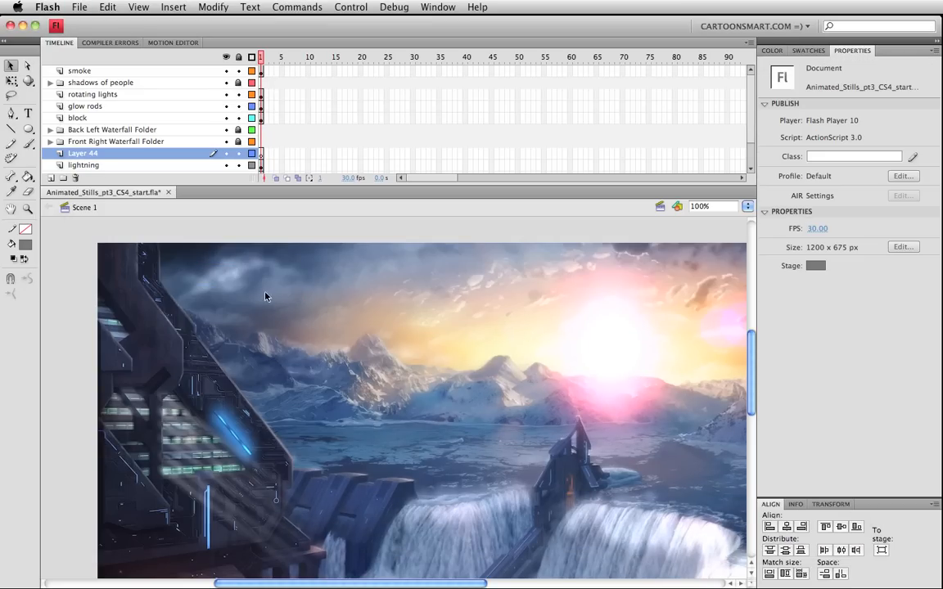
pyautogui.click(231, 276)
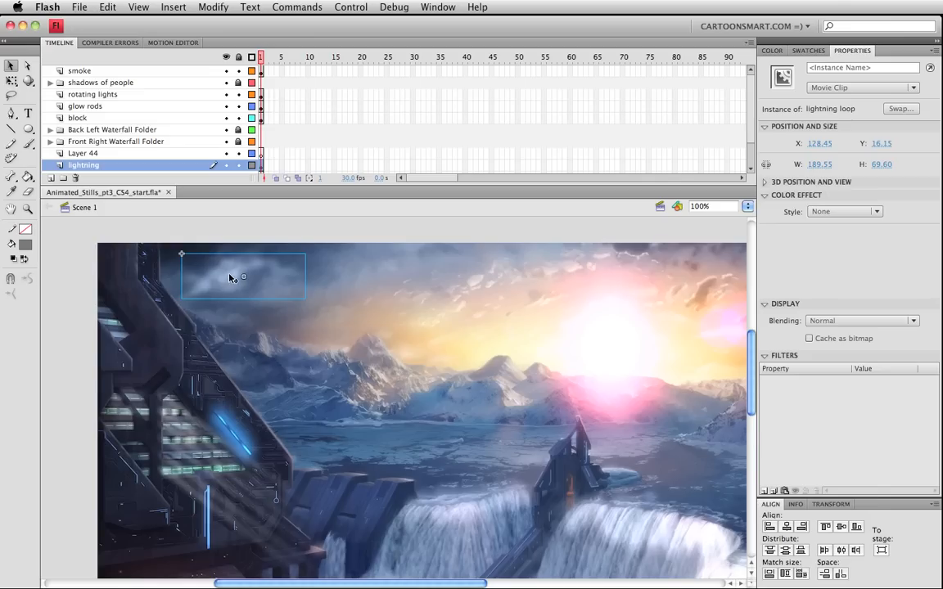
# Step: Add a layer inside the lightning loop clip, paste both dark clouds at frame 1 and place them over the lightning cloud
pyautogui.doubleClick(232, 276)
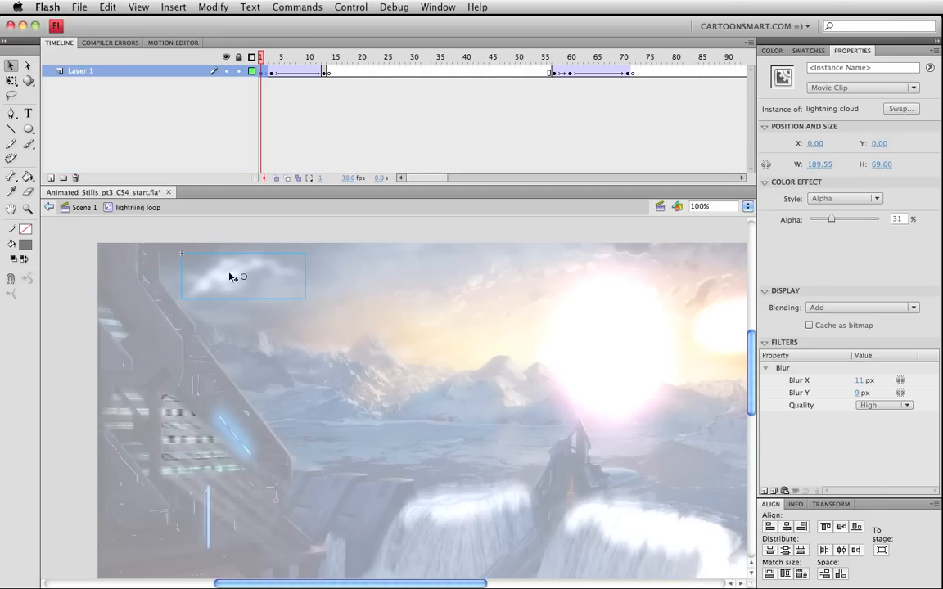
pyautogui.click(50, 177)
pyautogui.click(260, 71)
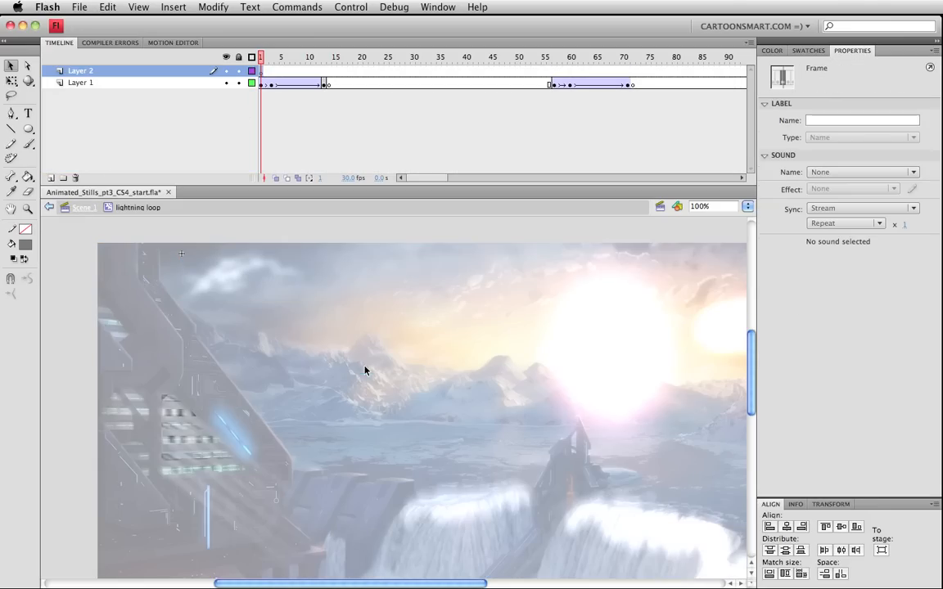
pyautogui.hotkey('ctrl', 'v')
pyautogui.moveTo(391, 390); pyautogui.dragTo(261, 277)
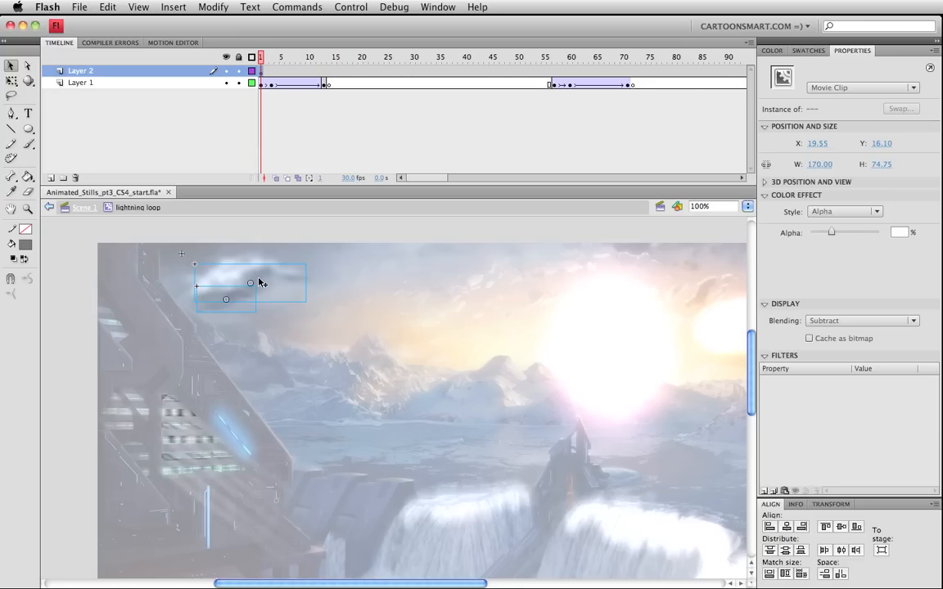
# Step: Move the smaller dark cloud onto its own new layer above Layer 2, keeping it in place
pyautogui.click(242, 318)
pyautogui.click(208, 289)
pyautogui.click(129, 225)
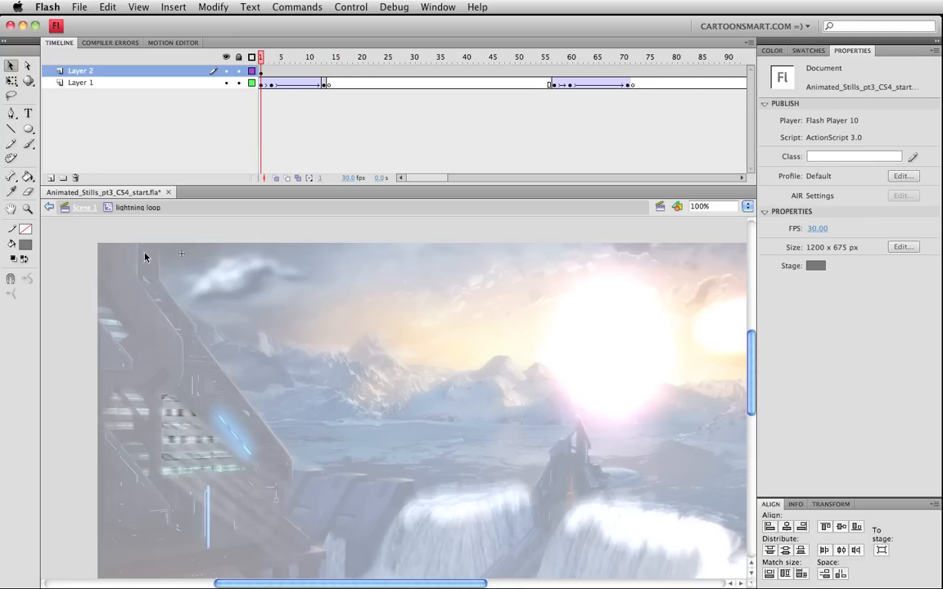
pyautogui.click(51, 177)
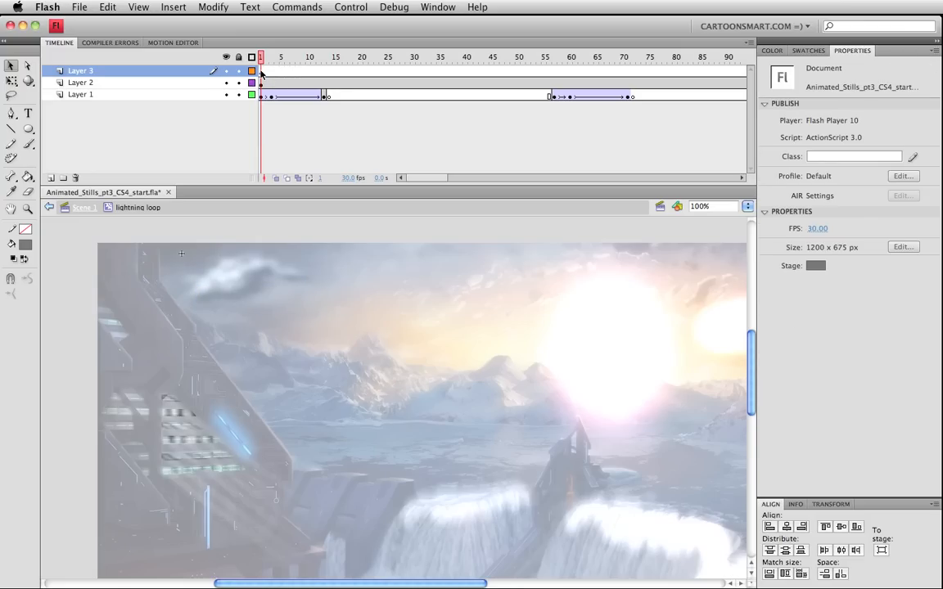
pyautogui.click(260, 72)
pyautogui.click(336, 144)
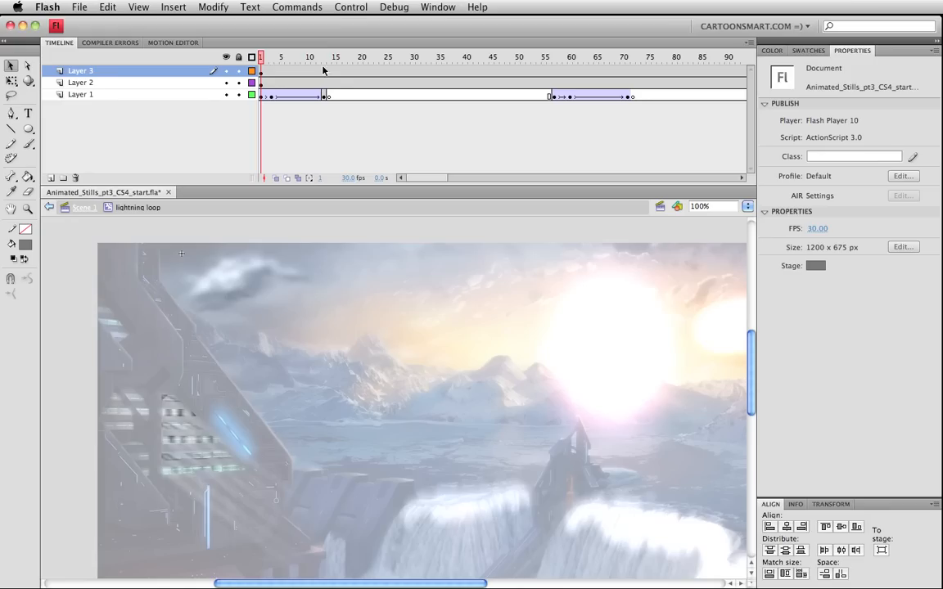
# Step: Insert keyframes at frames 3 and 13 on both dark cloud layers and create classic tweens between them
pyautogui.moveTo(324, 71); pyautogui.dragTo(296, 82)
pyautogui.press('F6')
pyautogui.press('F6')
pyautogui.rightClick(280, 80)
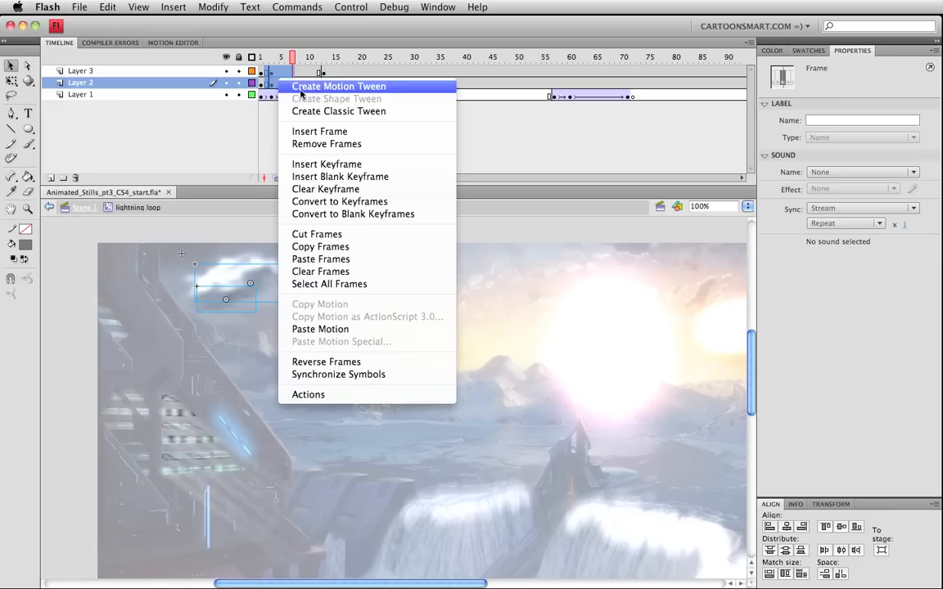
pyautogui.click(315, 112)
pyautogui.click(246, 123)
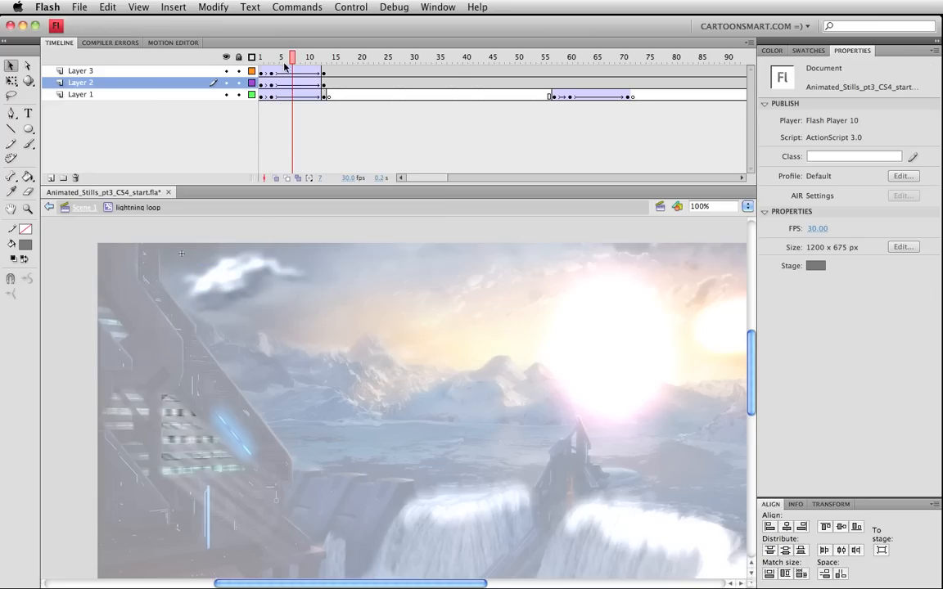
# Step: Set the Alpha of both dark clouds to 10% at frame 1
pyautogui.click(260, 62)
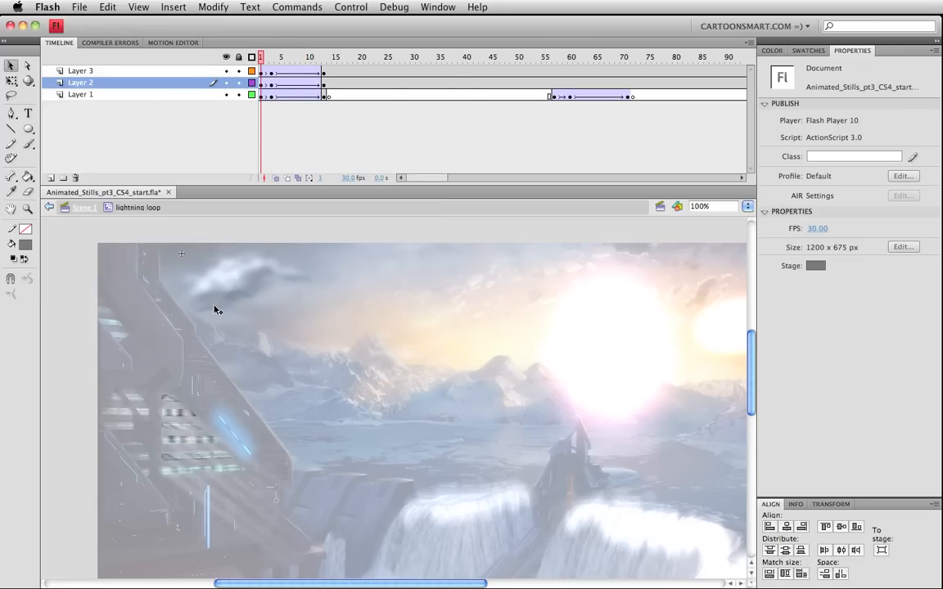
pyautogui.click(246, 284)
pyautogui.click(265, 273)
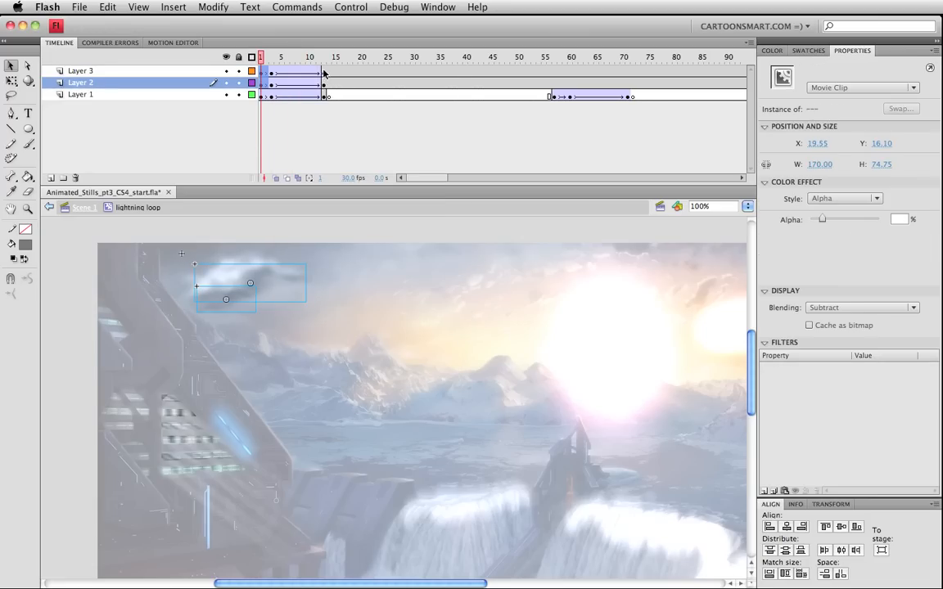
pyautogui.moveTo(821, 221); pyautogui.dragTo(815, 221)
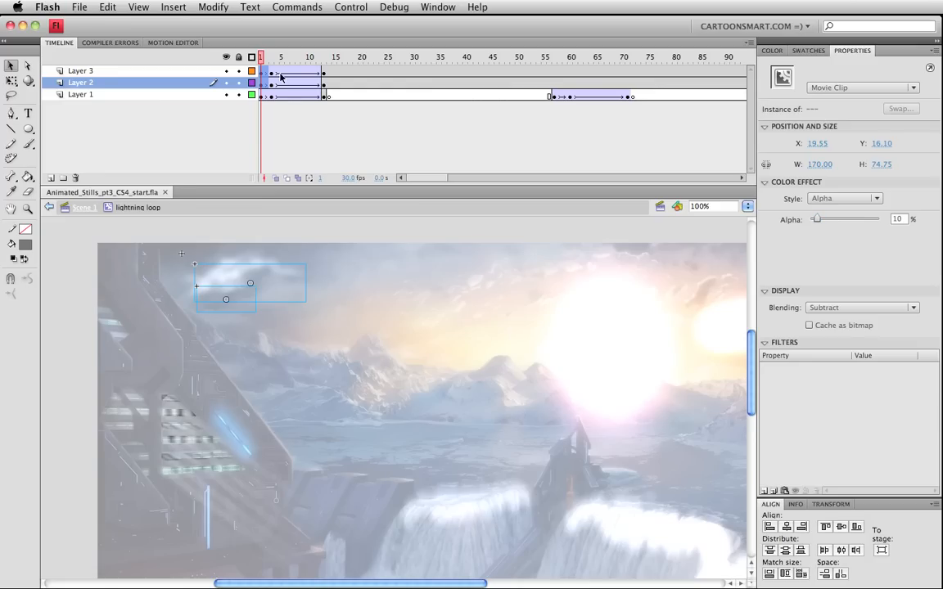
# Step: Set the Alpha of both dark clouds to 15% at frame 13 and save the file
pyautogui.moveTo(260, 58); pyautogui.dragTo(325, 62)
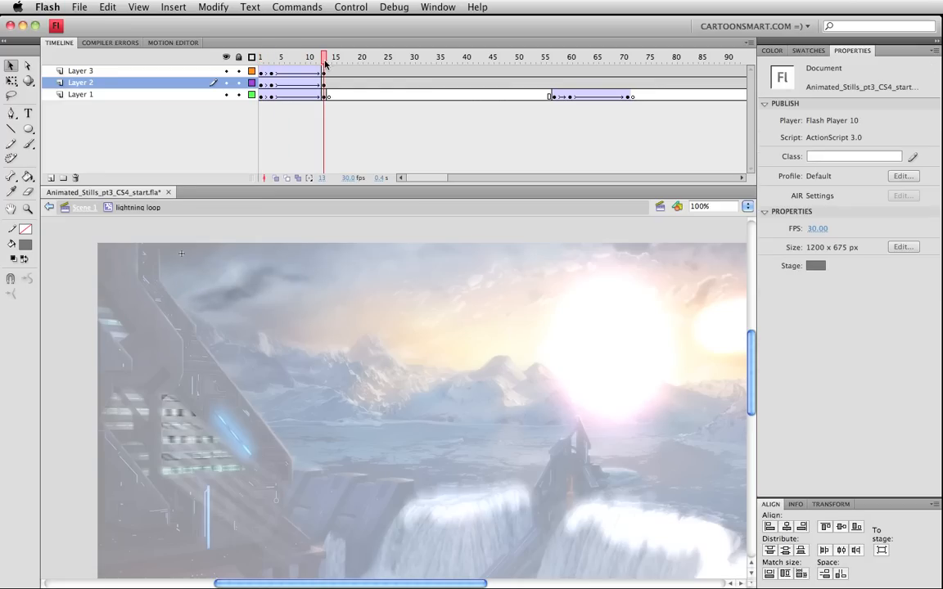
pyautogui.click(262, 280)
pyautogui.keyDown('shift'); pyautogui.click(232, 307); pyautogui.keyUp('shift')
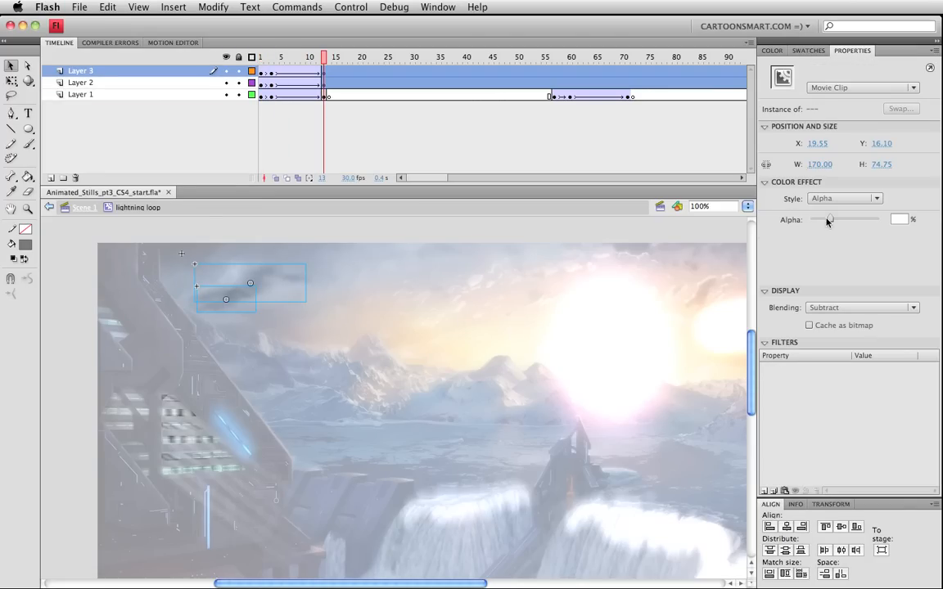
pyautogui.moveTo(827, 221); pyautogui.dragTo(820, 220)
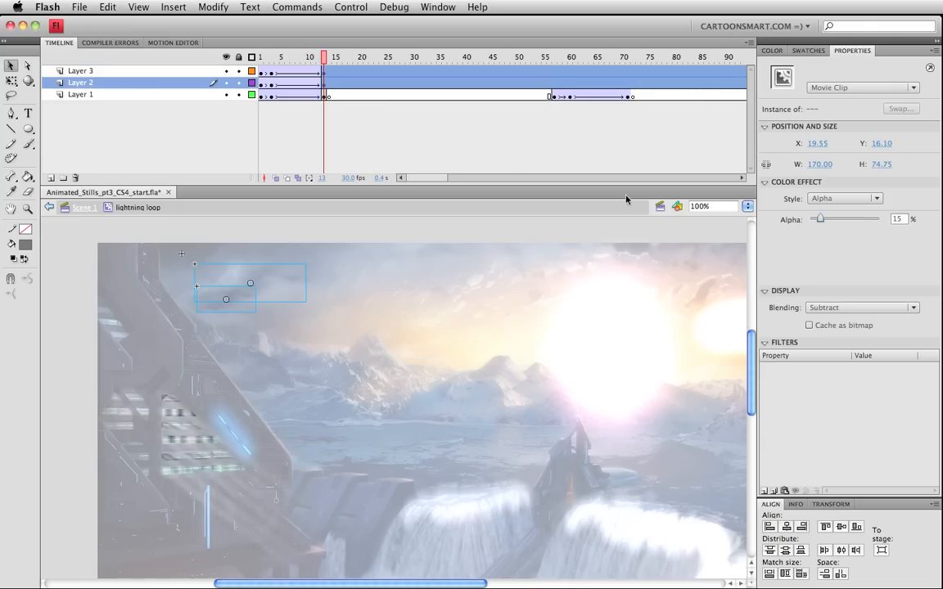
pyautogui.press('super+s')
pyautogui.click(508, 148)
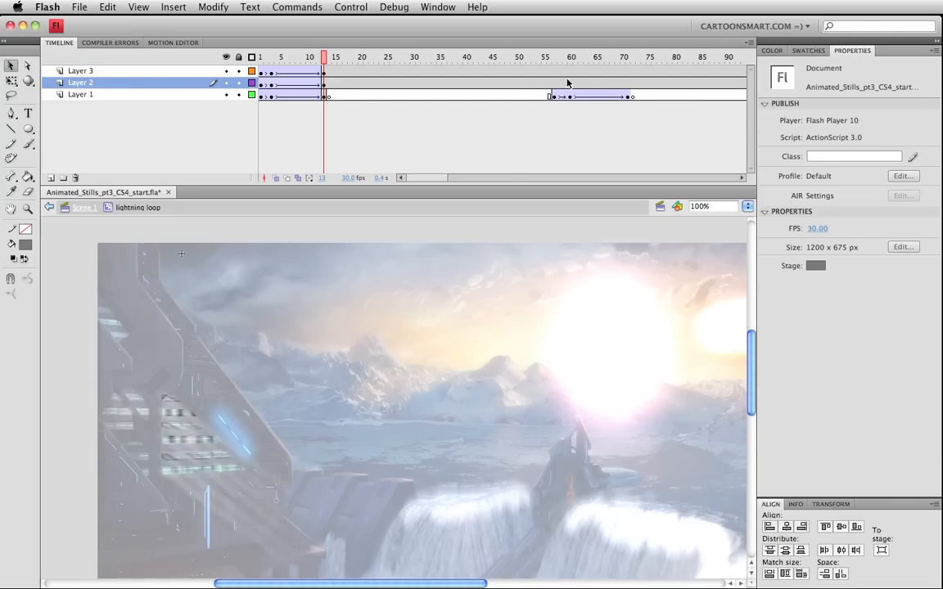
# Step: Insert keyframes at frames 57, 60 and 71 on both dark cloud layers and create classic tweens between them
pyautogui.moveTo(555, 83)
pyautogui.mouseDown()
pyautogui.moveTo(555, 69)
pyautogui.moveTo(571, 73)
pyautogui.mouseUp()
pyautogui.press('F6')
pyautogui.press('F6')
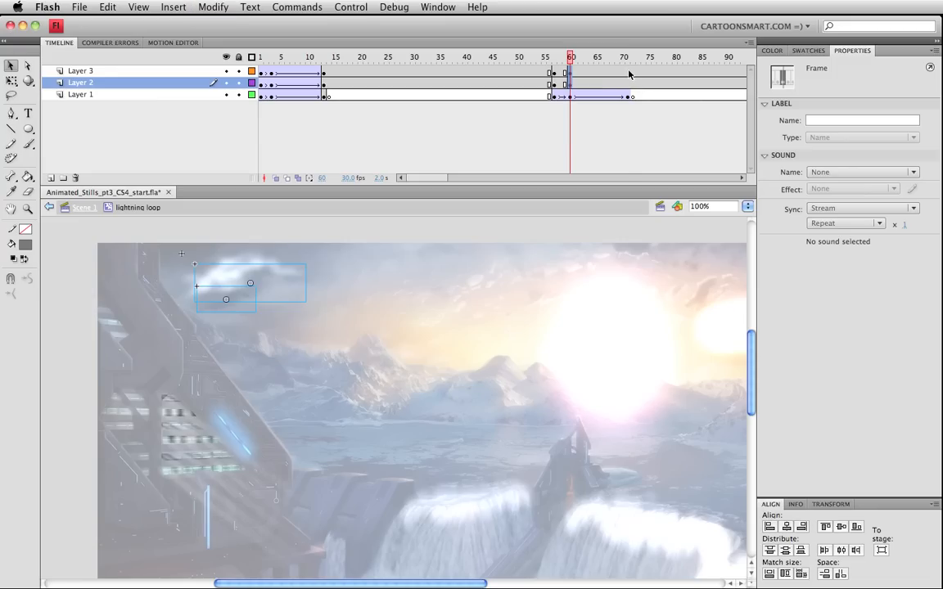
pyautogui.moveTo(629, 72); pyautogui.dragTo(629, 81)
pyautogui.press('F6')
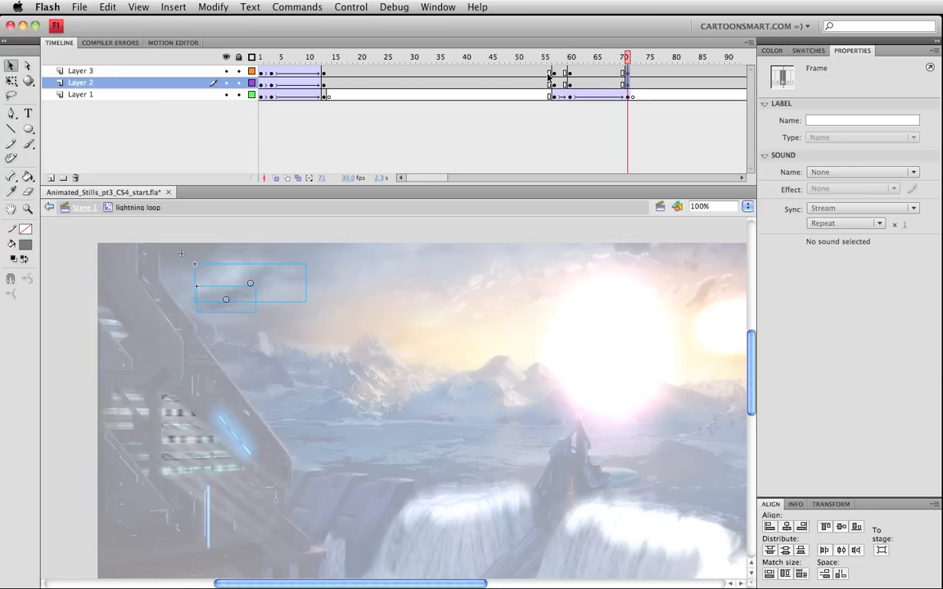
pyautogui.moveTo(557, 73); pyautogui.dragTo(601, 83)
pyautogui.rightClick(578, 74)
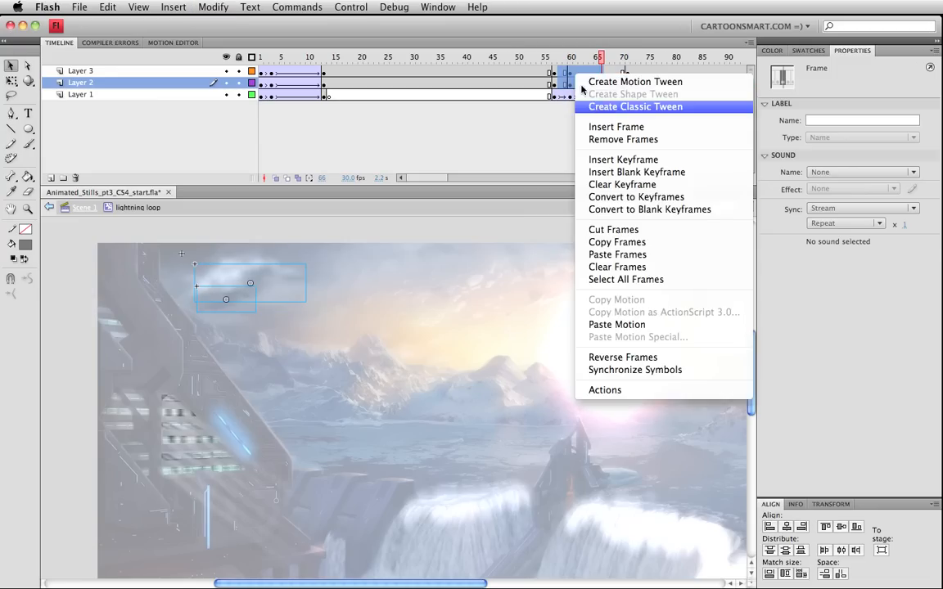
pyautogui.click(631, 106)
# Step: Set the Alpha of both dark clouds to 35% at frame 60 and test the movie
pyautogui.click(570, 67)
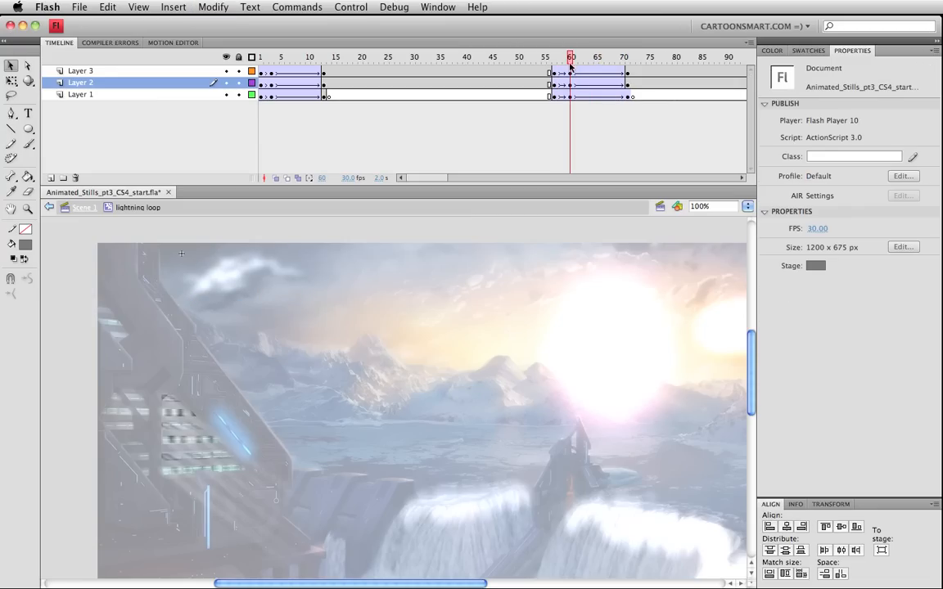
pyautogui.click(258, 280)
pyautogui.click(221, 307)
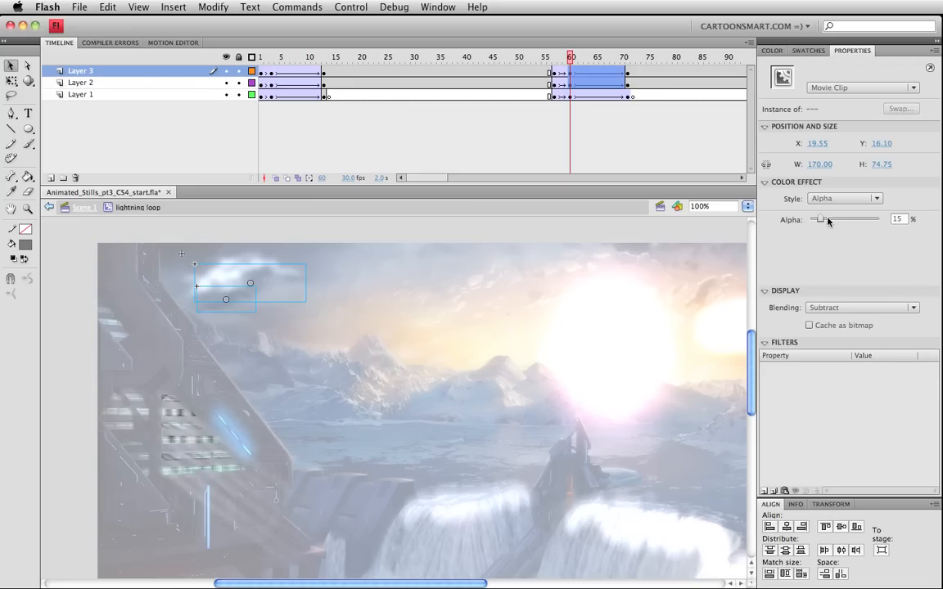
pyautogui.moveTo(828, 221); pyautogui.dragTo(839, 219)
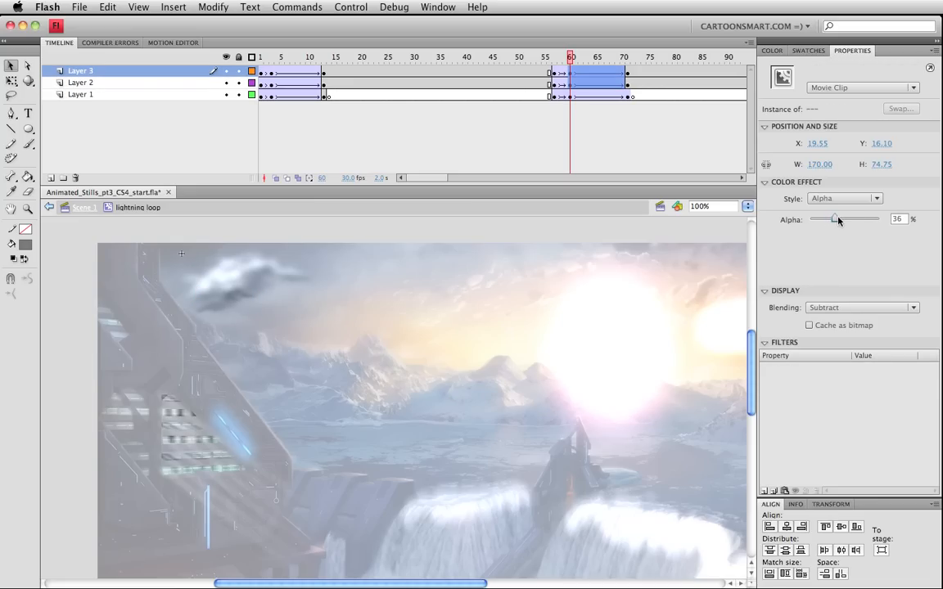
pyautogui.click(246, 285)
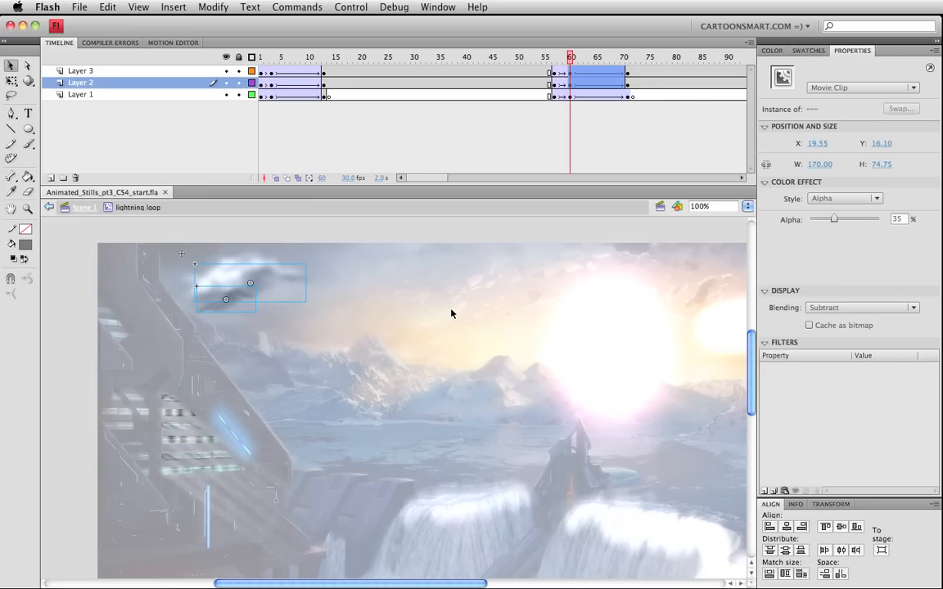
pyautogui.press('super+Return')
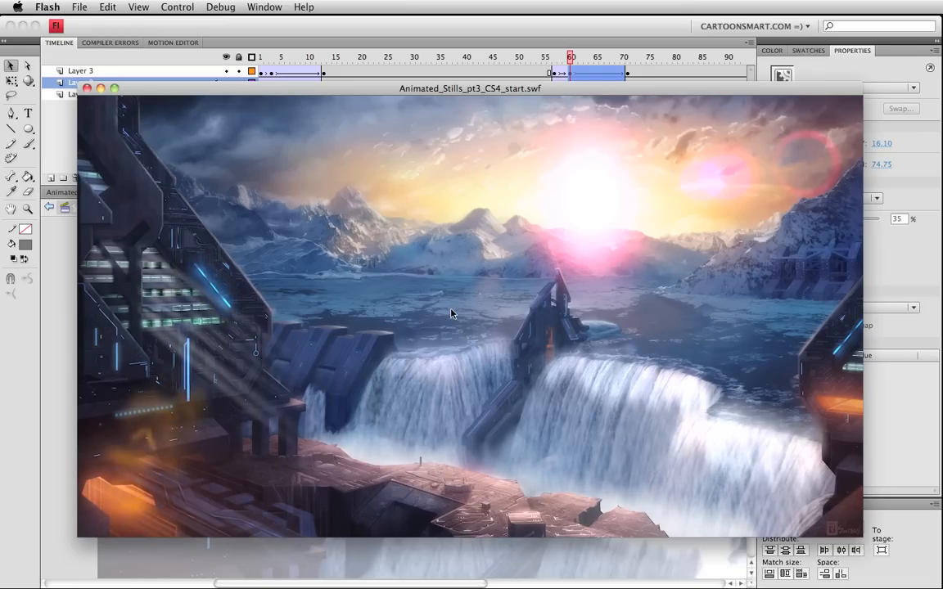
pyautogui.press('super+w')
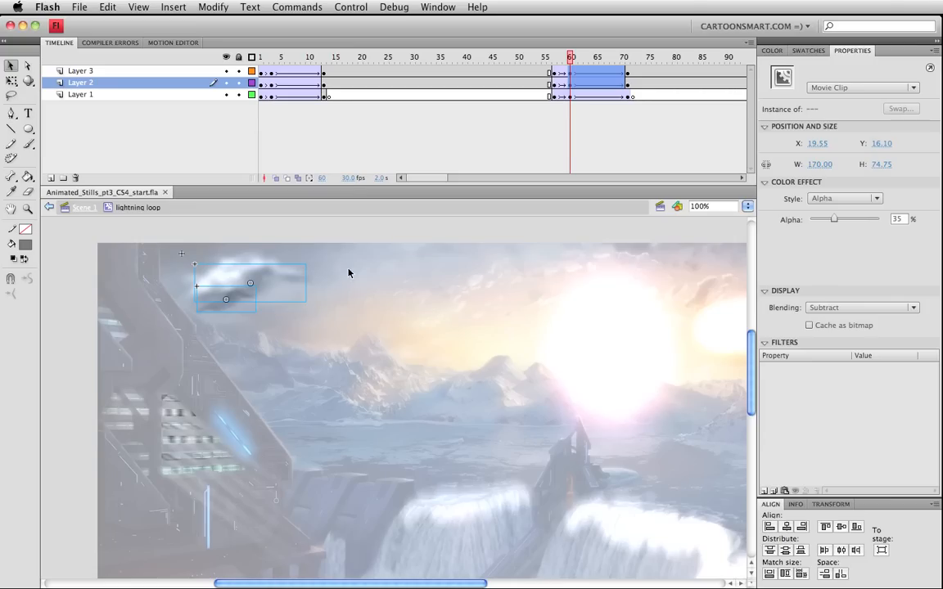
# Step: Add a new layer above Layer 3 and insert a blank keyframe at frame 3
pyautogui.click(74, 71)
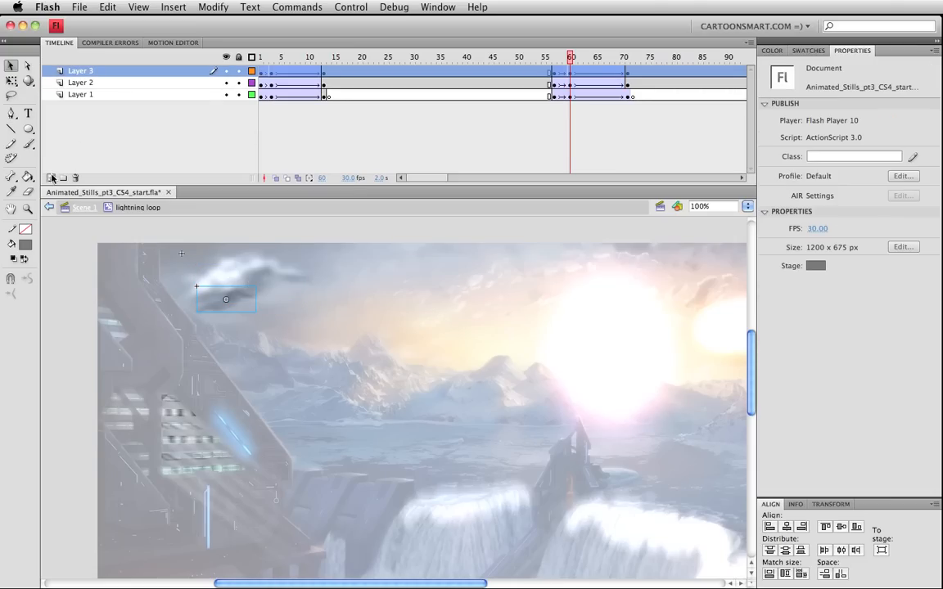
pyautogui.click(51, 177)
pyautogui.click(277, 72)
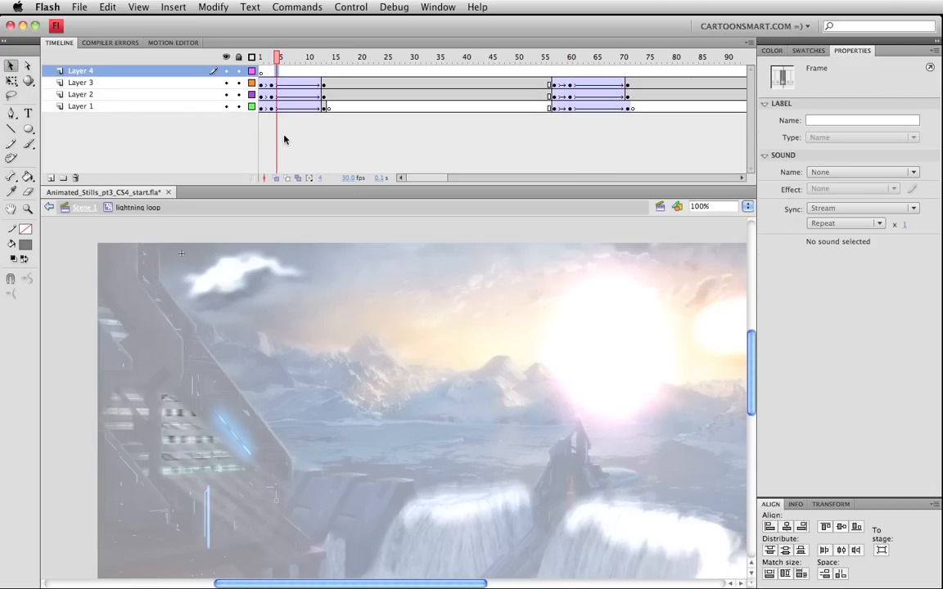
pyautogui.click(271, 73)
pyautogui.press('F6')
# Step: Set the Brush tool to the smallest brush size for painting a lightning bolt beneath the white cloud
pyautogui.click(28, 144)
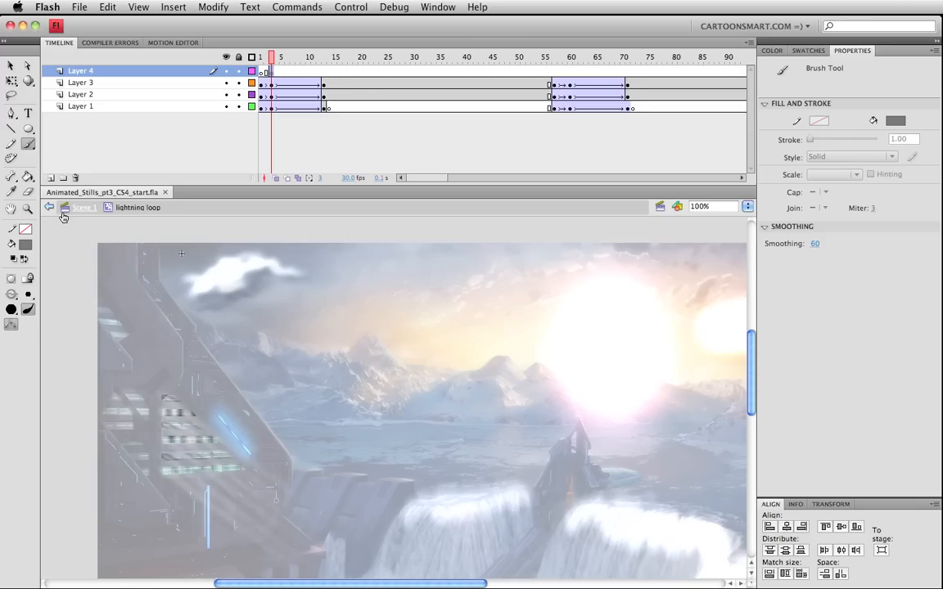
pyautogui.click(28, 208)
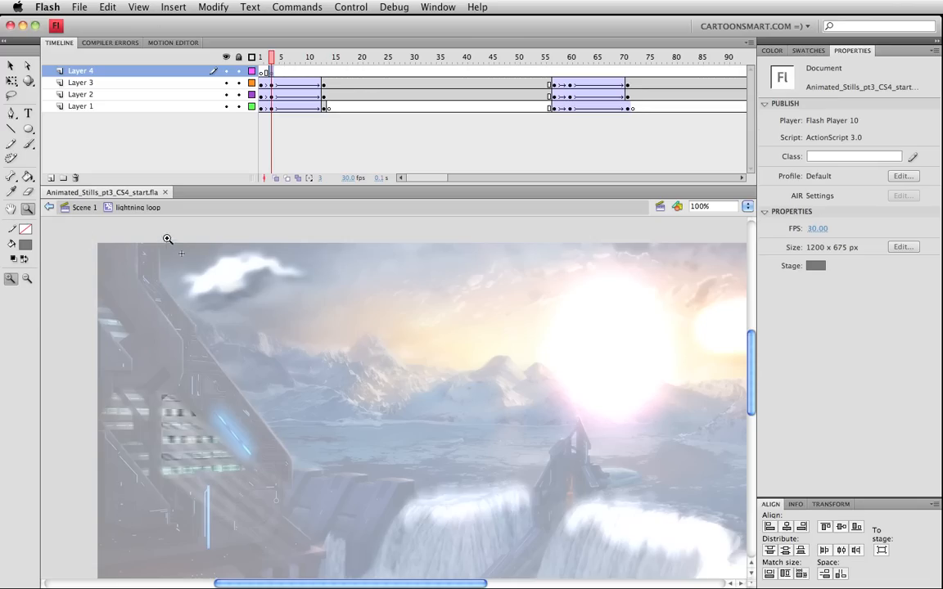
pyautogui.moveTo(160, 238); pyautogui.dragTo(366, 390)
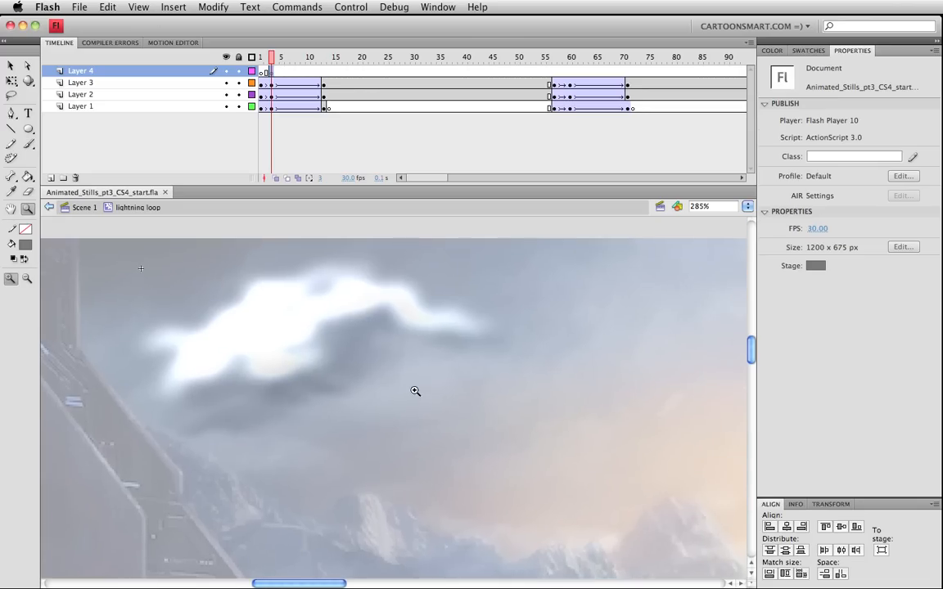
pyautogui.click(28, 144)
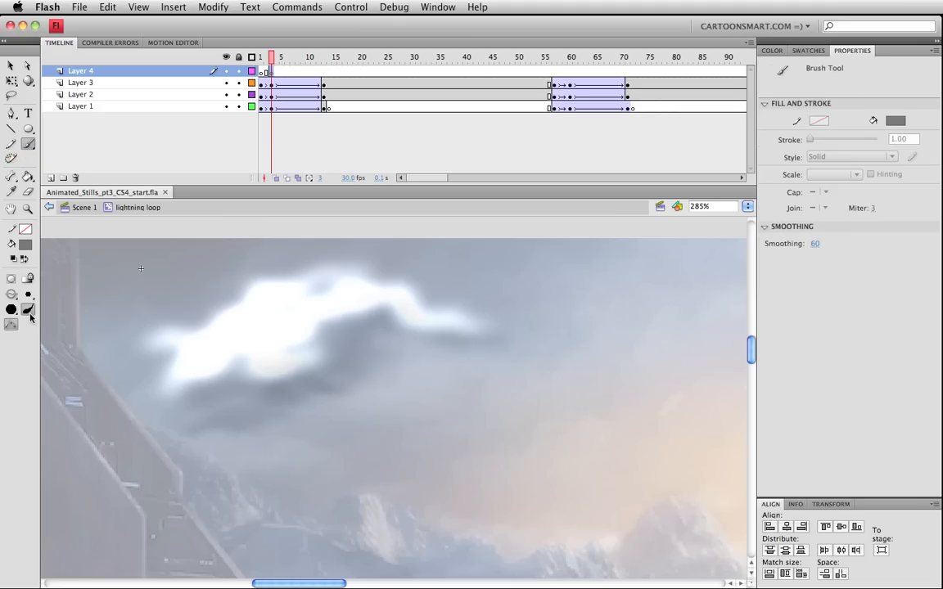
pyautogui.click(28, 295)
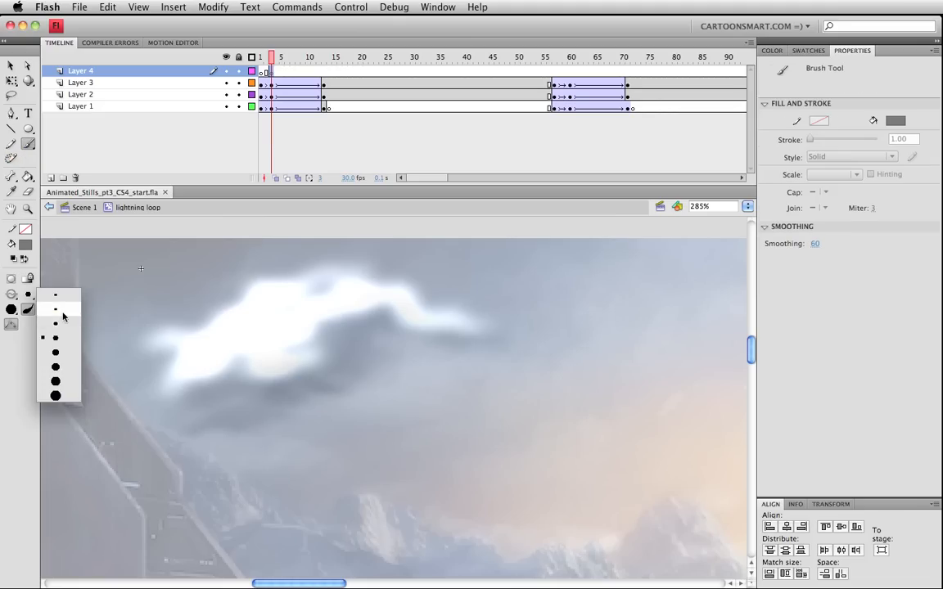
pyautogui.click(62, 312)
pyautogui.click(28, 295)
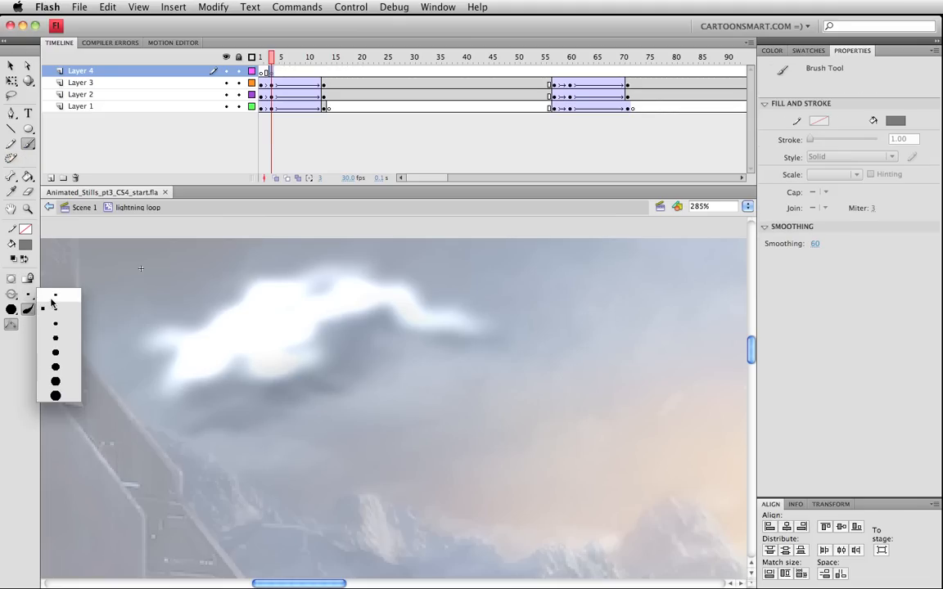
pyautogui.click(50, 302)
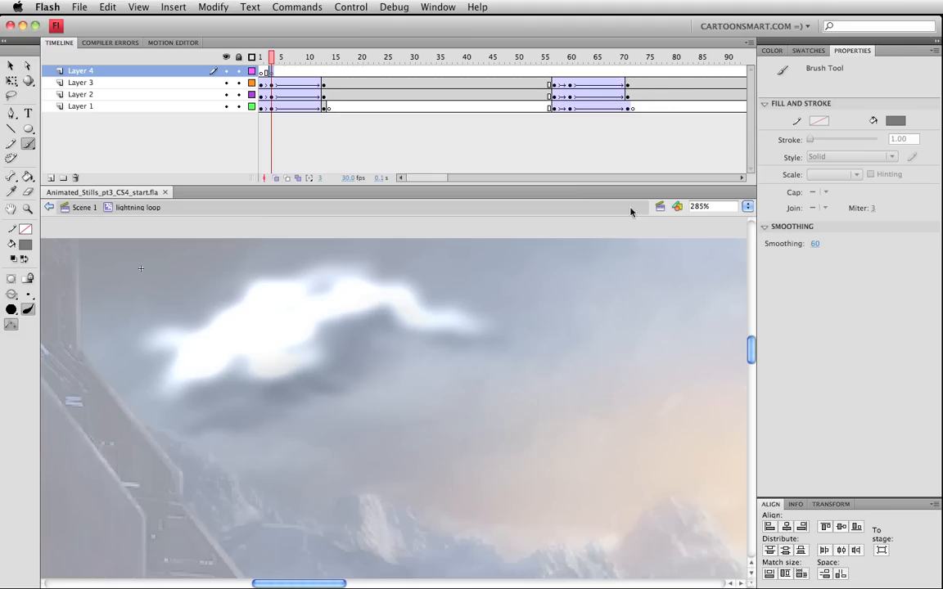
# Step: Try a thin jagged lightning bolt stroke running down from the white cloud and undo it
pyautogui.moveTo(286, 338); pyautogui.dragTo(312, 435)
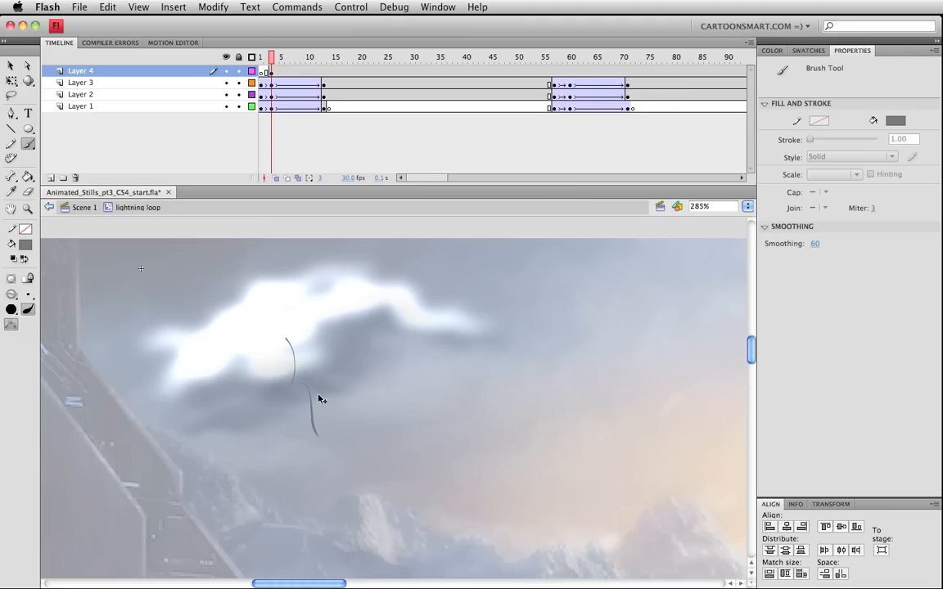
pyautogui.press('super+z')
# Step: Paint a jagged white bolt stroke down from the white cloud at frame 3 of Layer 4 with the third-smallest brush size
pyautogui.click(28, 295)
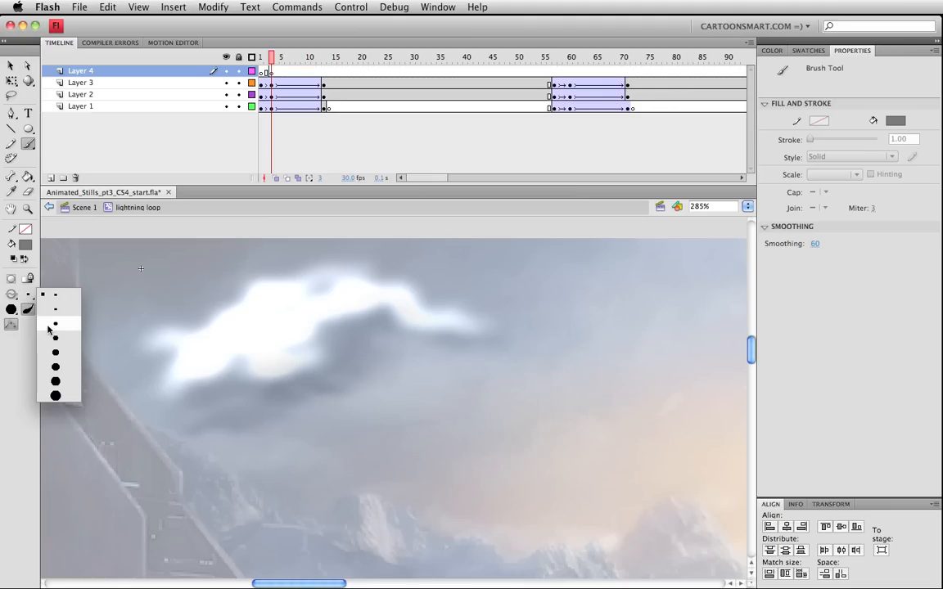
pyautogui.click(49, 328)
pyautogui.click(25, 244)
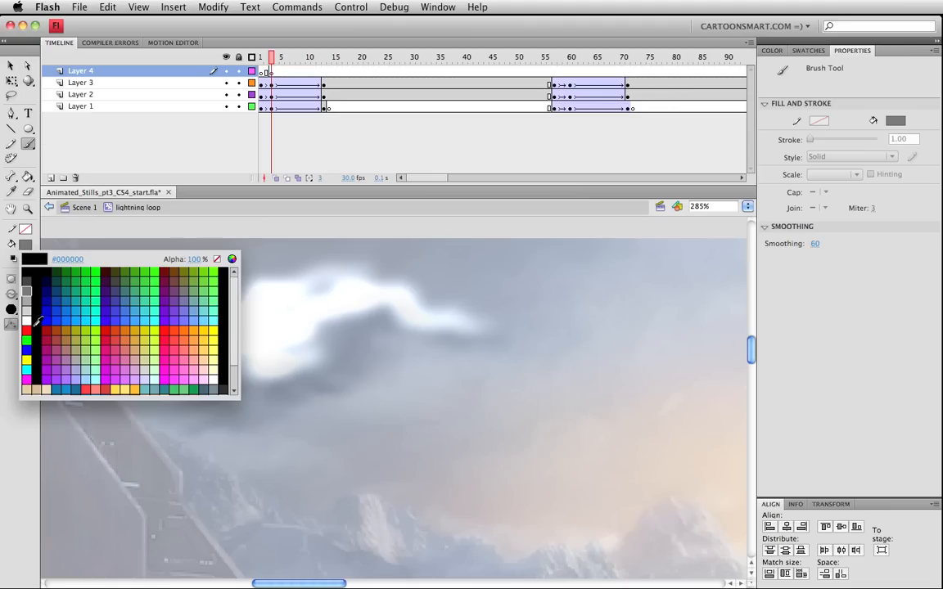
pyautogui.click(28, 320)
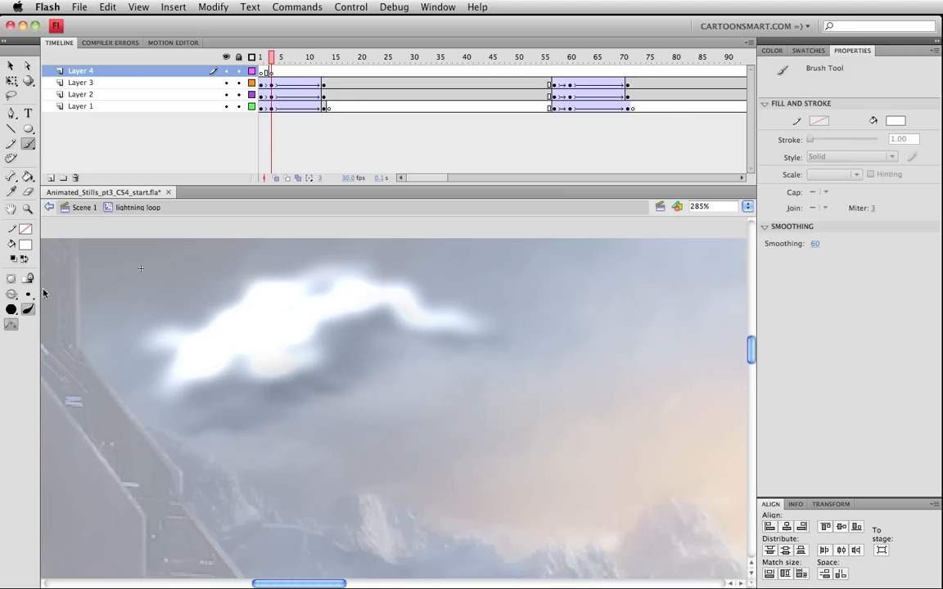
pyautogui.click(273, 73)
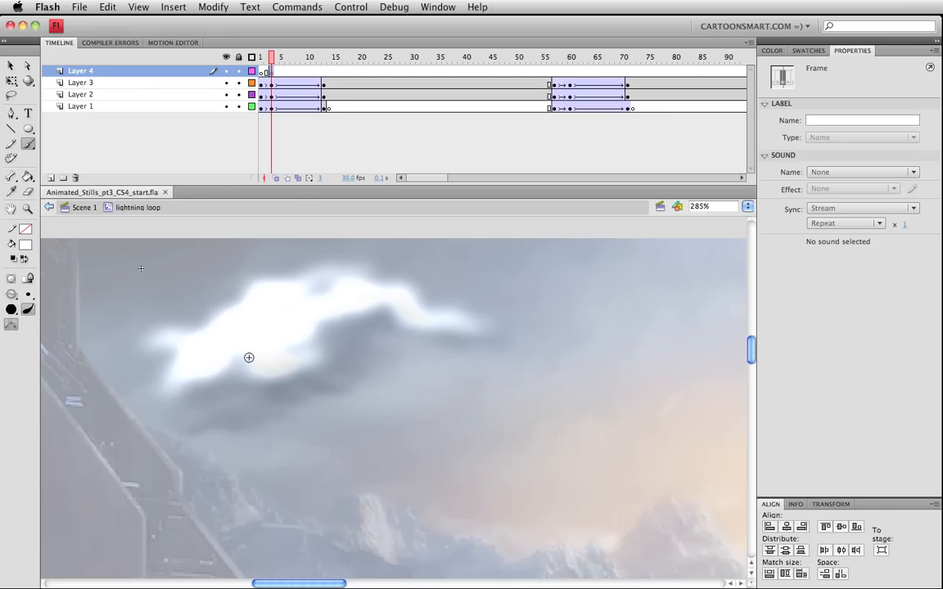
pyautogui.moveTo(255, 359); pyautogui.dragTo(295, 458)
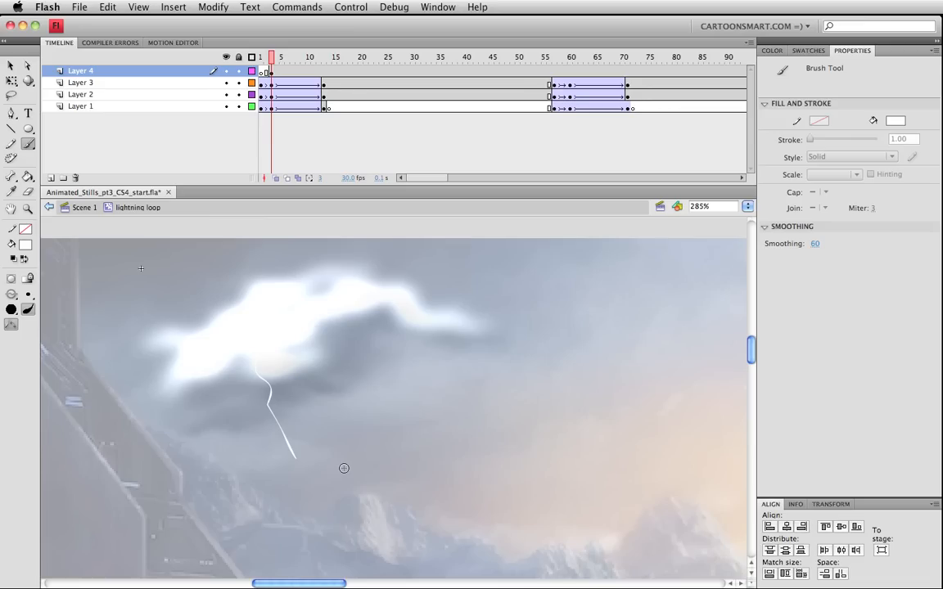
# Step: Return to Scene 1, save the file and test the movie
pyautogui.click(84, 208)
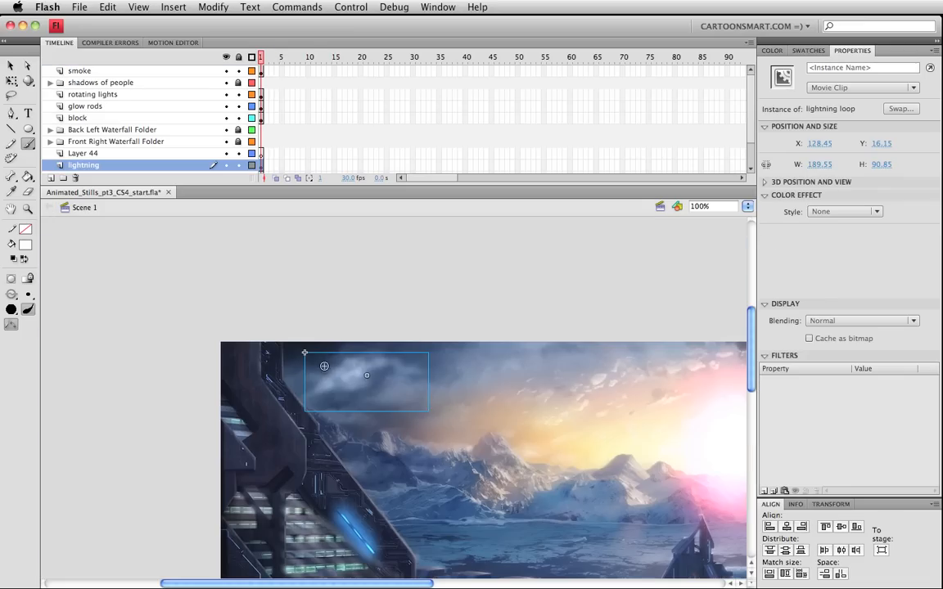
pyautogui.press('super+s')
pyautogui.press('super+Return')
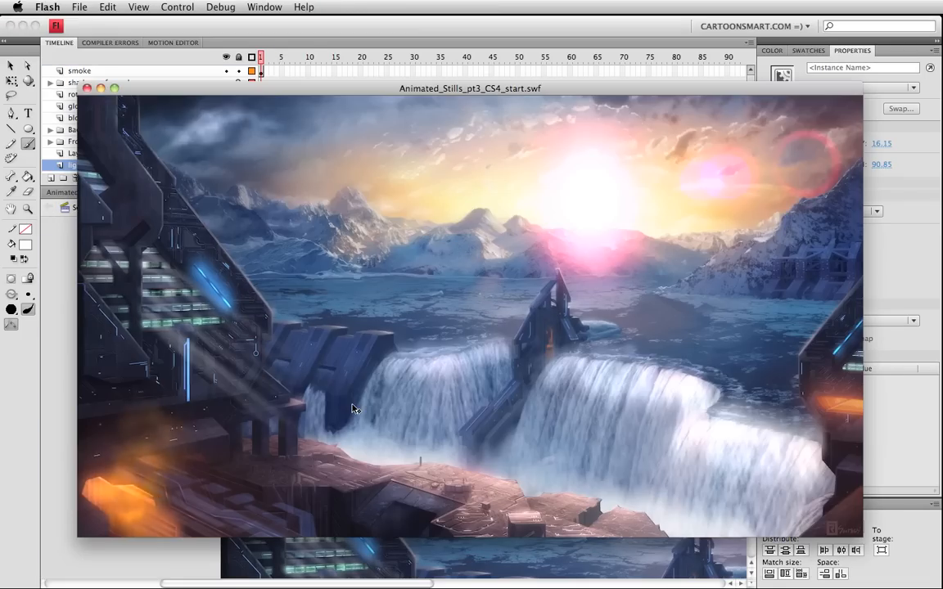
pyautogui.press('super+w')
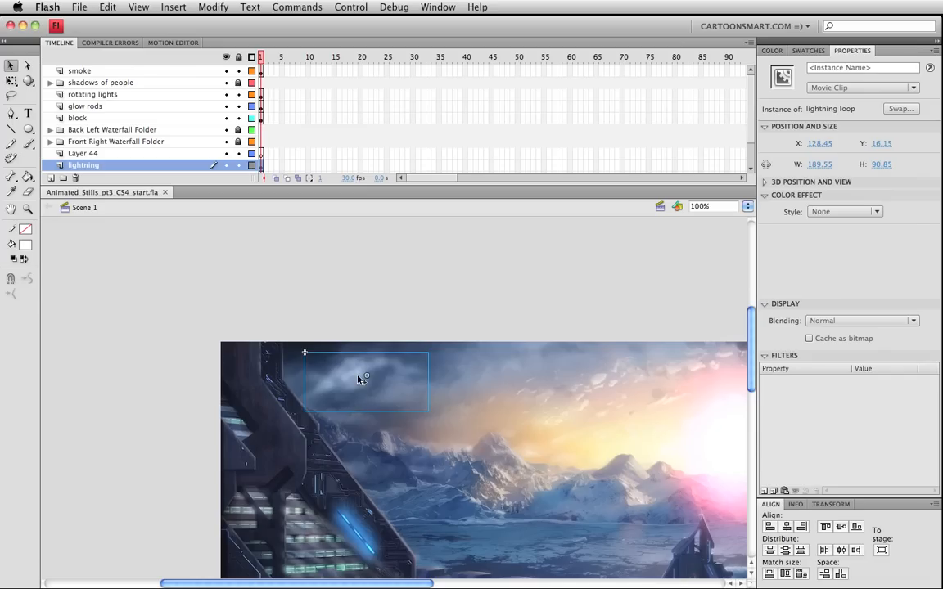
# Step: Reopen the lightning loop clip and brush a second branch off the lower part of the bolt at frame 3 of Layer 4
pyautogui.doubleClick(333, 373)
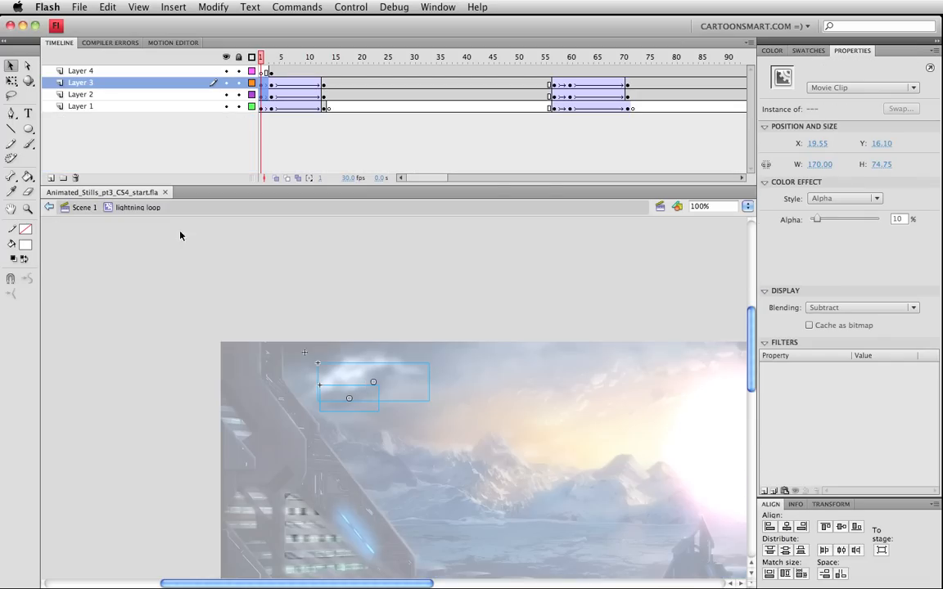
pyautogui.click(271, 72)
pyautogui.click(27, 208)
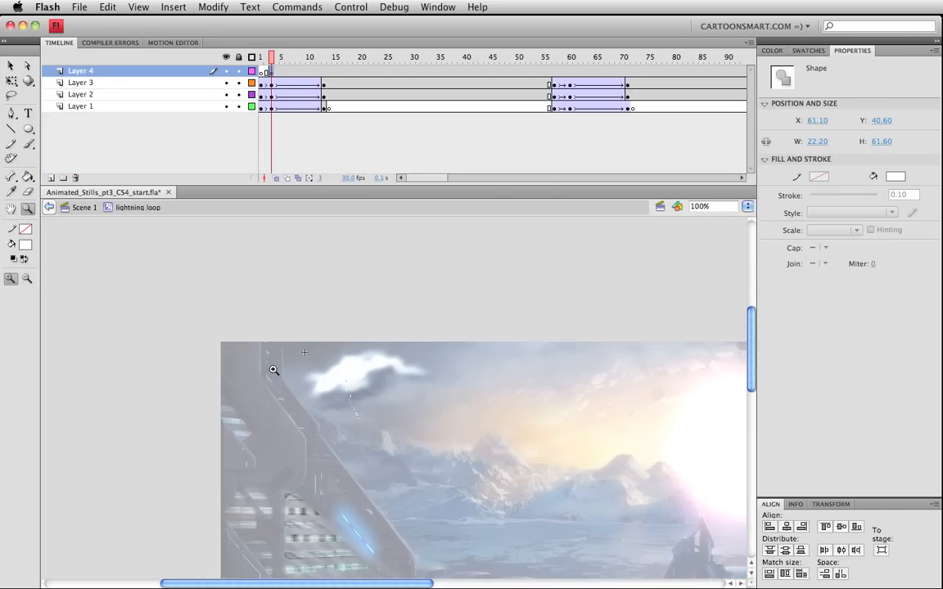
pyautogui.moveTo(305, 347); pyautogui.dragTo(392, 440)
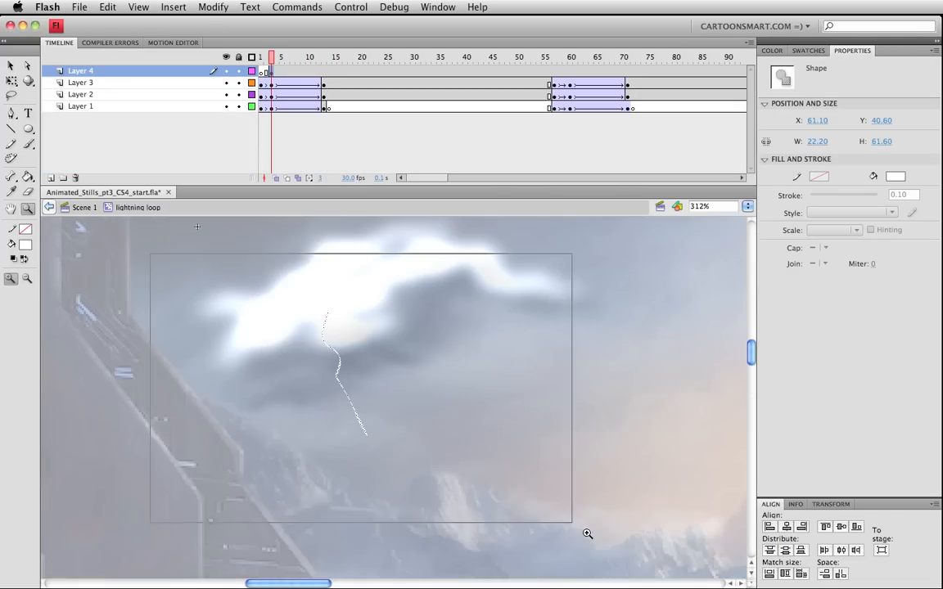
pyautogui.moveTo(587, 533); pyautogui.dragTo(599, 543)
pyautogui.press('v')
pyautogui.press('space')
pyautogui.moveTo(450, 423); pyautogui.dragTo(432, 432)
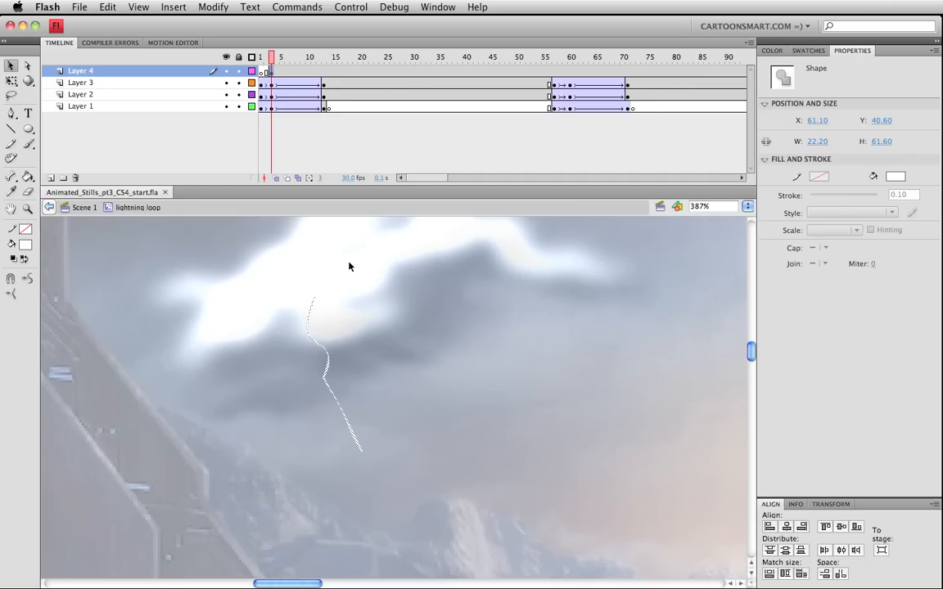
pyautogui.click(306, 160)
pyautogui.click(329, 354)
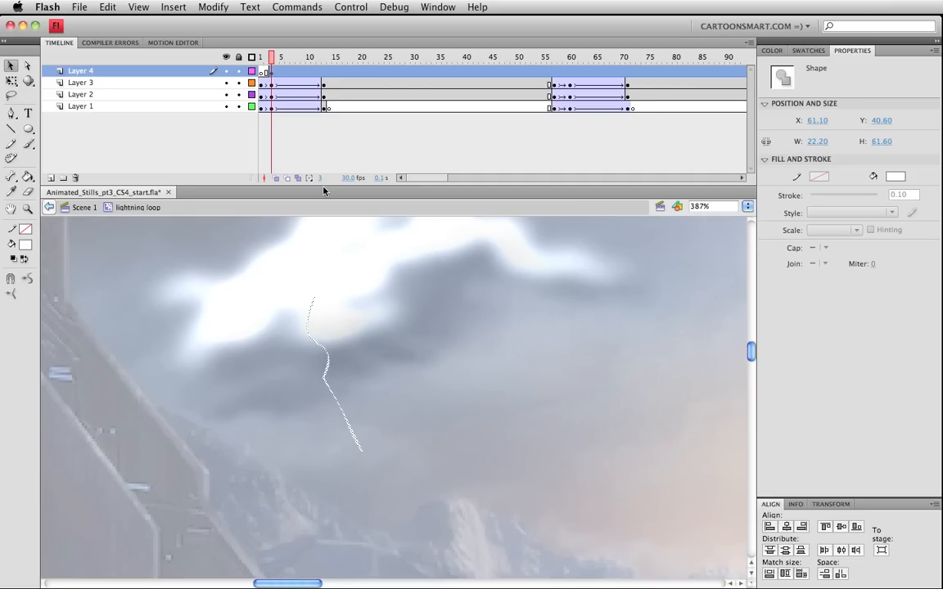
pyautogui.click(358, 459)
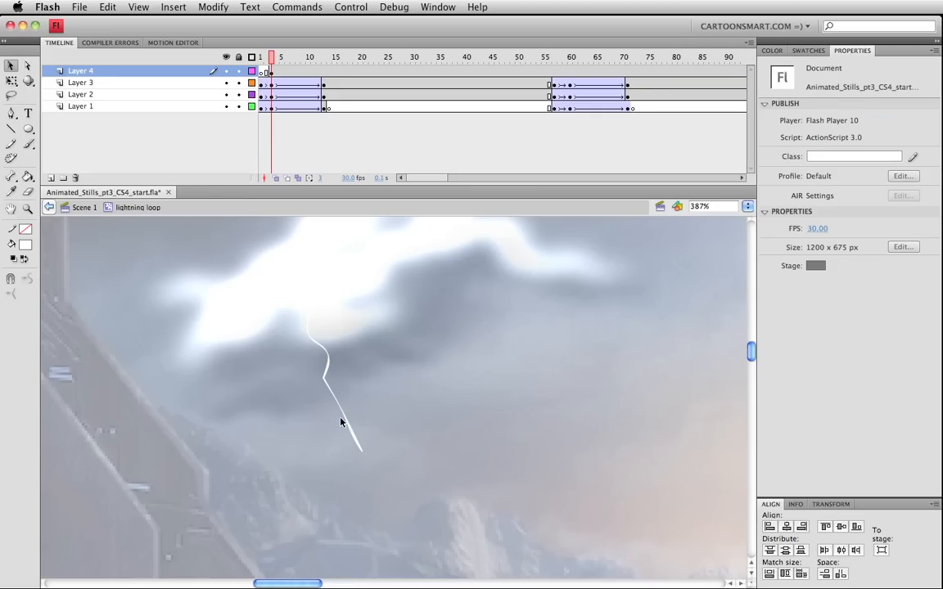
pyautogui.click(27, 143)
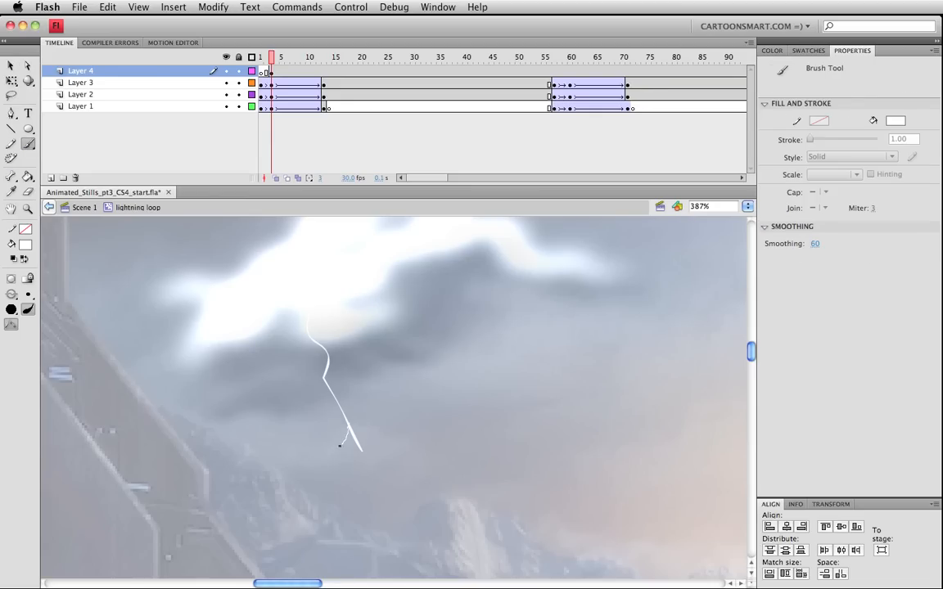
pyautogui.moveTo(340, 445); pyautogui.dragTo(334, 485)
# Step: Add a keyframe at frame 4 of Layer 4 and brush longer, forking branches onto the bolt's lower ends
pyautogui.click(276, 73)
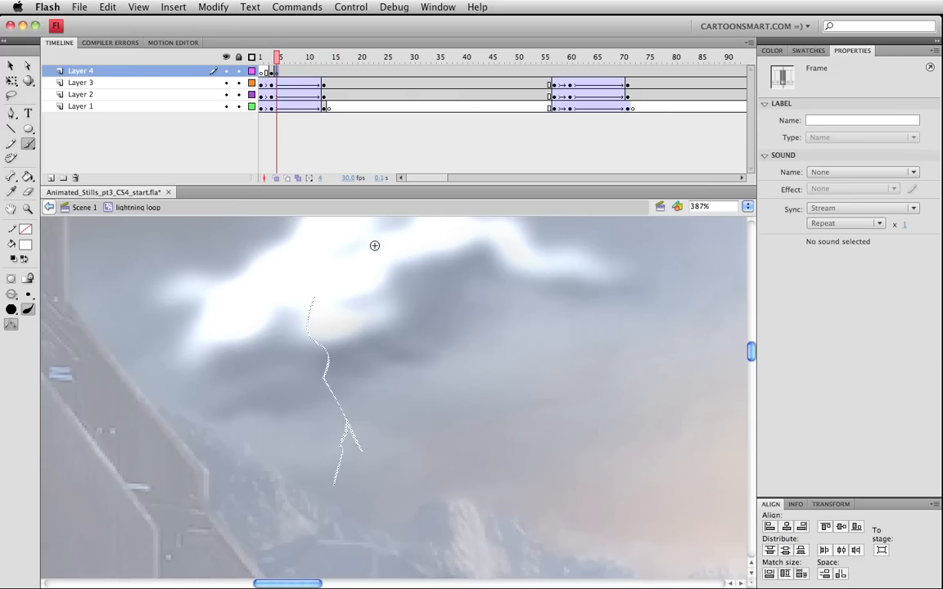
pyautogui.moveTo(361, 448); pyautogui.dragTo(412, 518)
pyautogui.press('super+z')
pyautogui.moveTo(359, 448); pyautogui.dragTo(378, 473)
pyautogui.moveTo(404, 511); pyautogui.dragTo(410, 518)
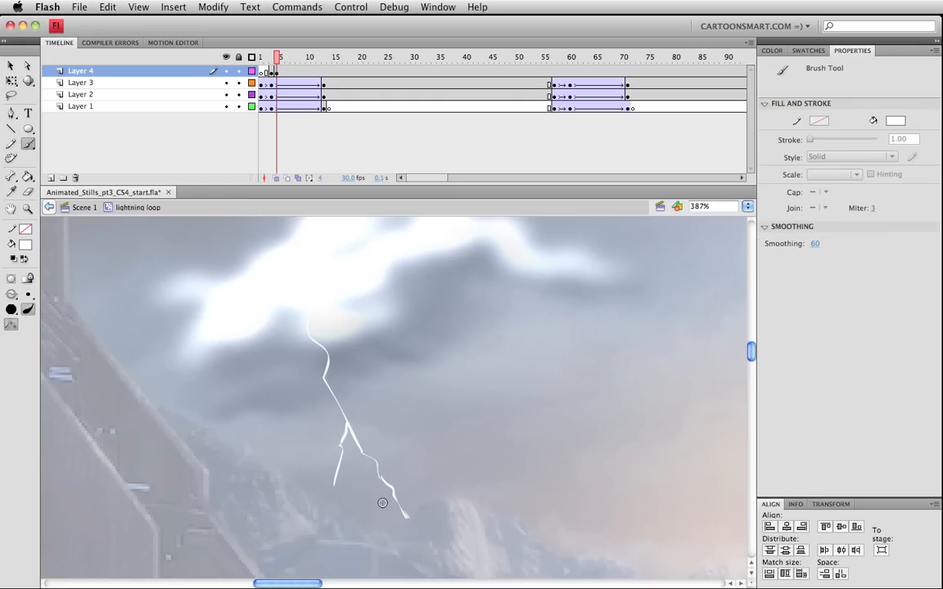
pyautogui.moveTo(385, 512); pyautogui.dragTo(383, 533)
pyautogui.moveTo(338, 471); pyautogui.dragTo(308, 491)
# Step: Insert a keyframe at frame 5 of Layer 4 and brush more small forks onto the tips of the bolt's branches
pyautogui.click(280, 73)
pyautogui.press('F6')
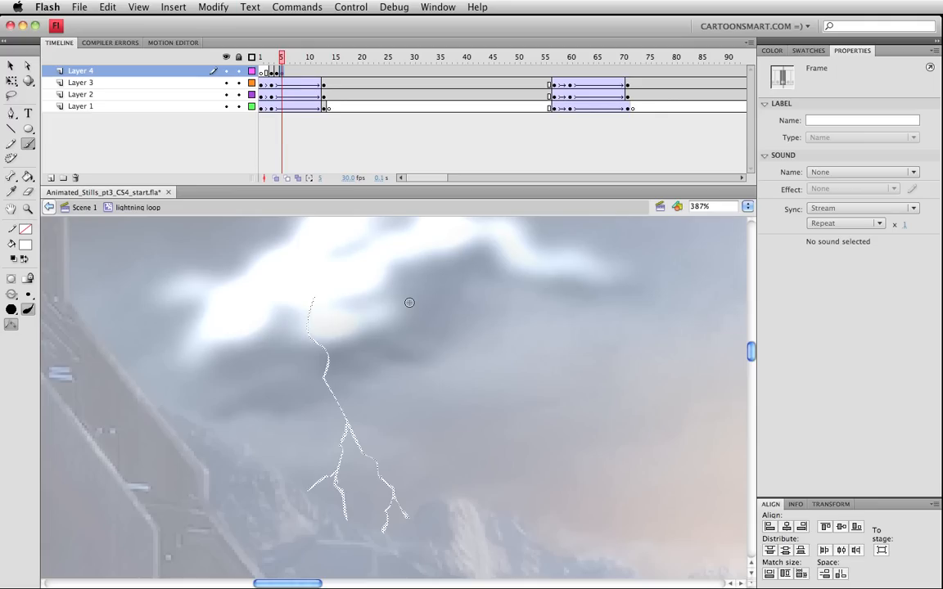
pyautogui.click(311, 486)
pyautogui.moveTo(312, 485); pyautogui.dragTo(292, 484)
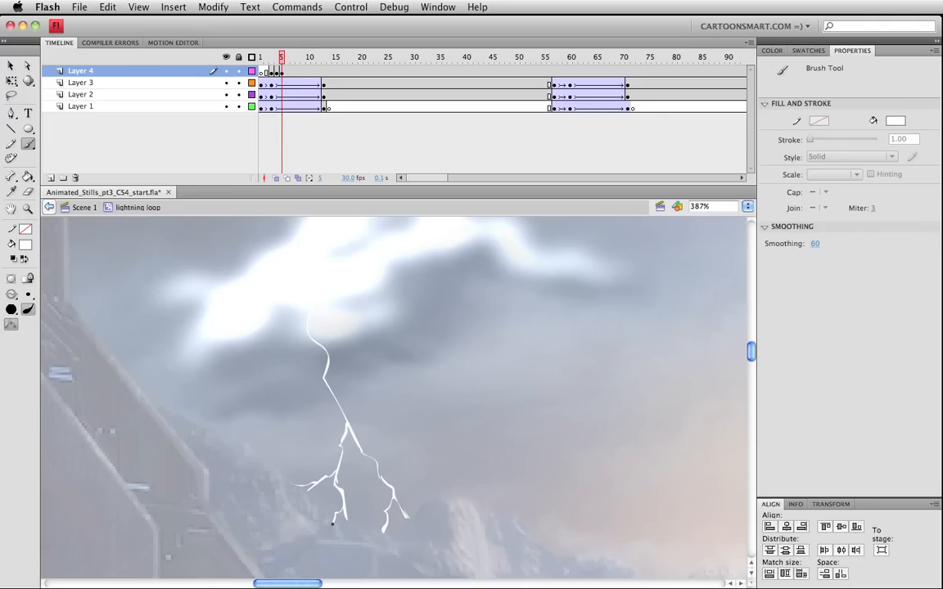
pyautogui.moveTo(330, 528); pyautogui.dragTo(337, 517)
pyautogui.press('super+z')
pyautogui.moveTo(417, 533)
pyautogui.mouseDown()
pyautogui.moveTo(429, 542)
pyautogui.moveTo(446, 526)
pyautogui.mouseUp()
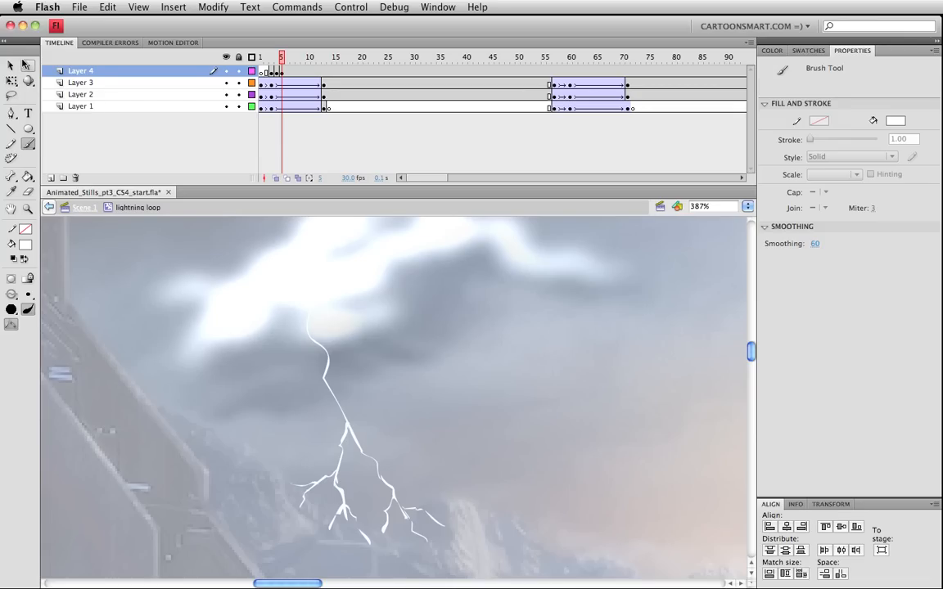
# Step: Review the growing bolt drawings across frames 3 to 5 of Layer 4
pyautogui.click(11, 65)
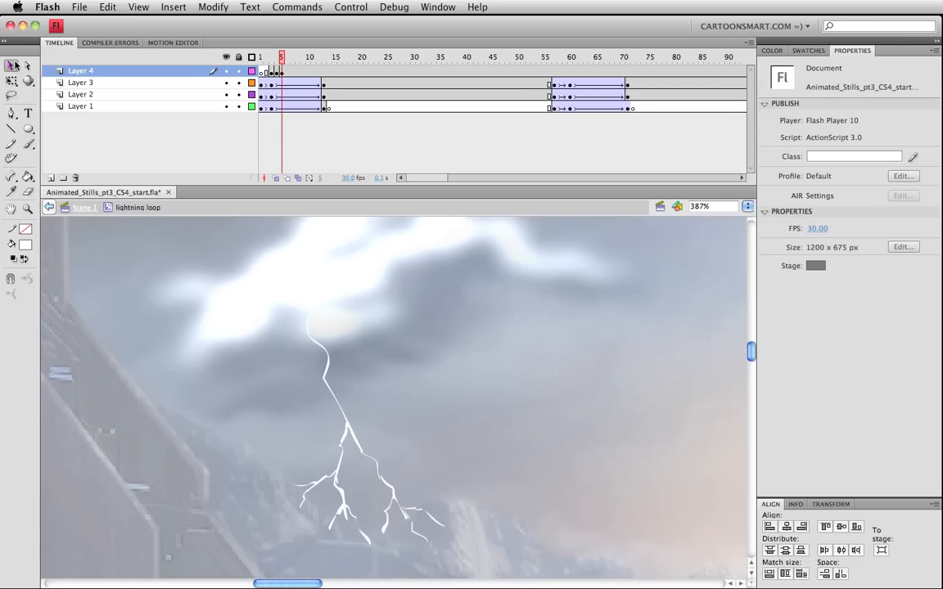
pyautogui.click(272, 73)
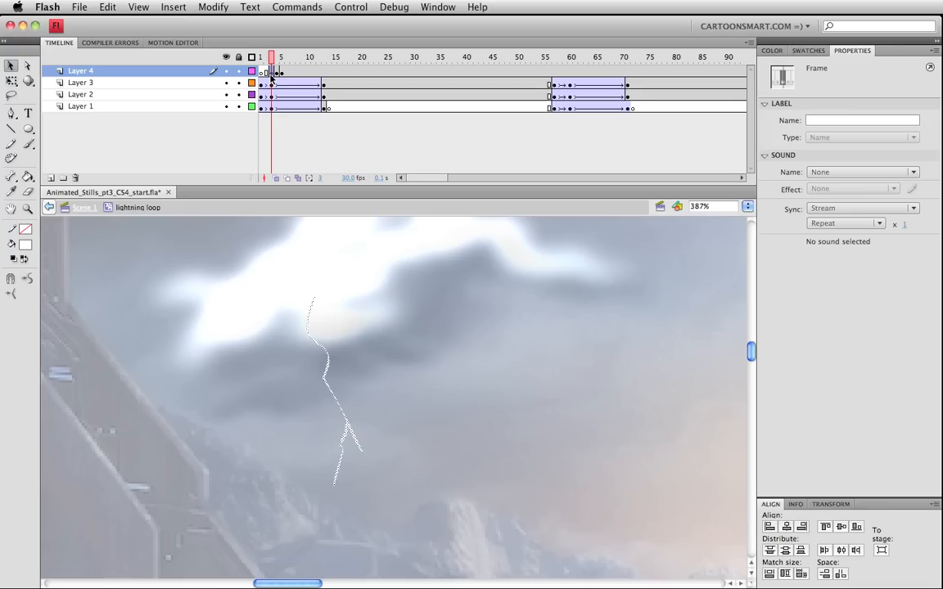
pyautogui.click(277, 72)
pyautogui.click(272, 119)
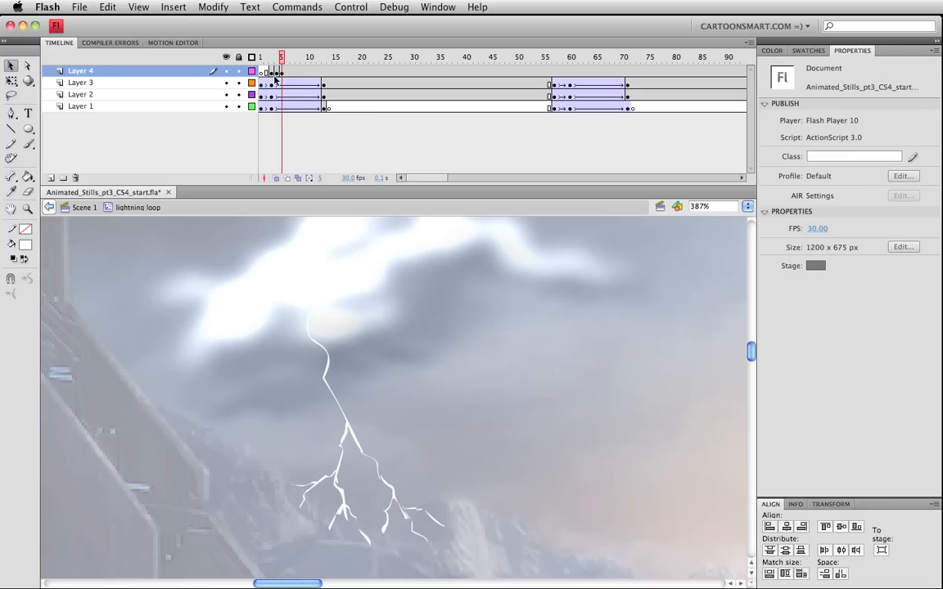
# Step: Convert the bolt drawing at frame 3 of Layer 4 into a movie clip symbol named lightning1
pyautogui.click(272, 73)
pyautogui.press('F8')
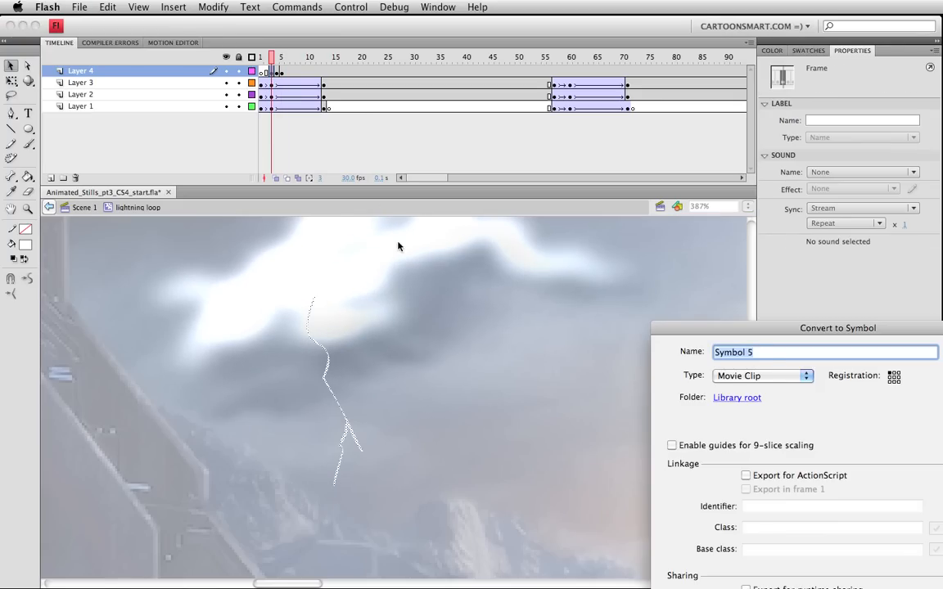
pyautogui.write('lighti')
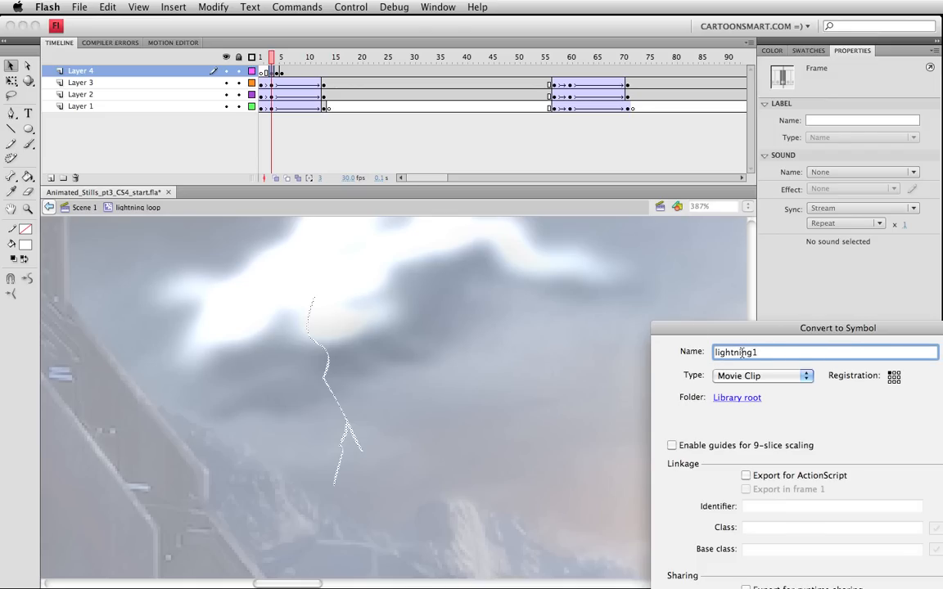
pyautogui.moveTo(751, 352); pyautogui.dragTo(714, 352)
pyautogui.press('Return')
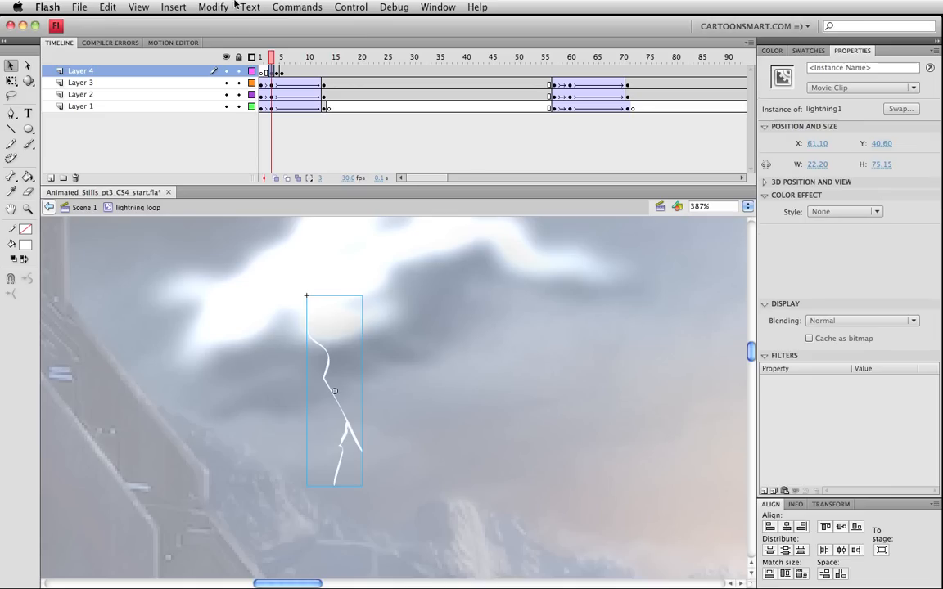
# Step: Convert the bolt drawing at frame 4 of Layer 4 into a movie clip symbol named lightning2
pyautogui.click(278, 72)
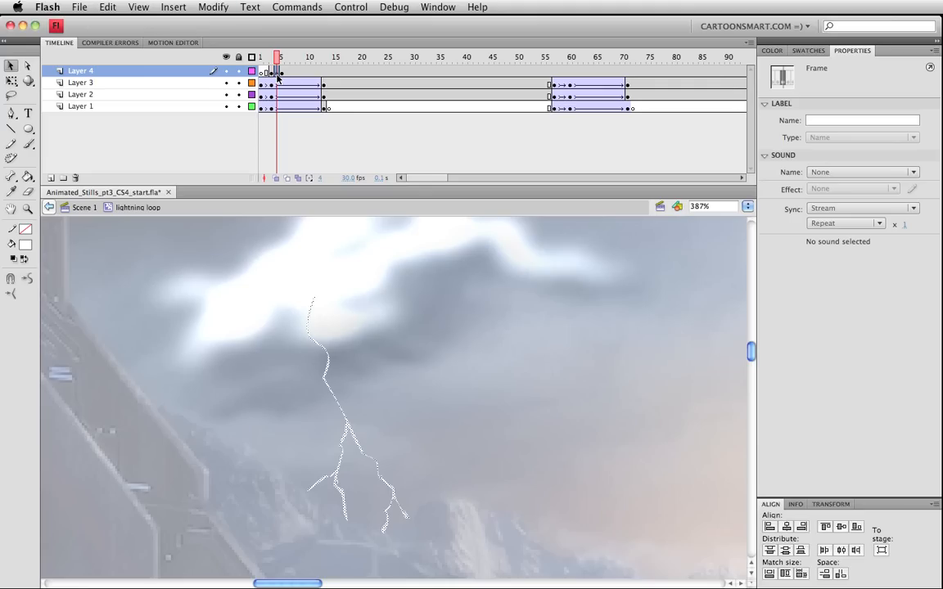
pyautogui.press('F8')
pyautogui.write('lightning2')
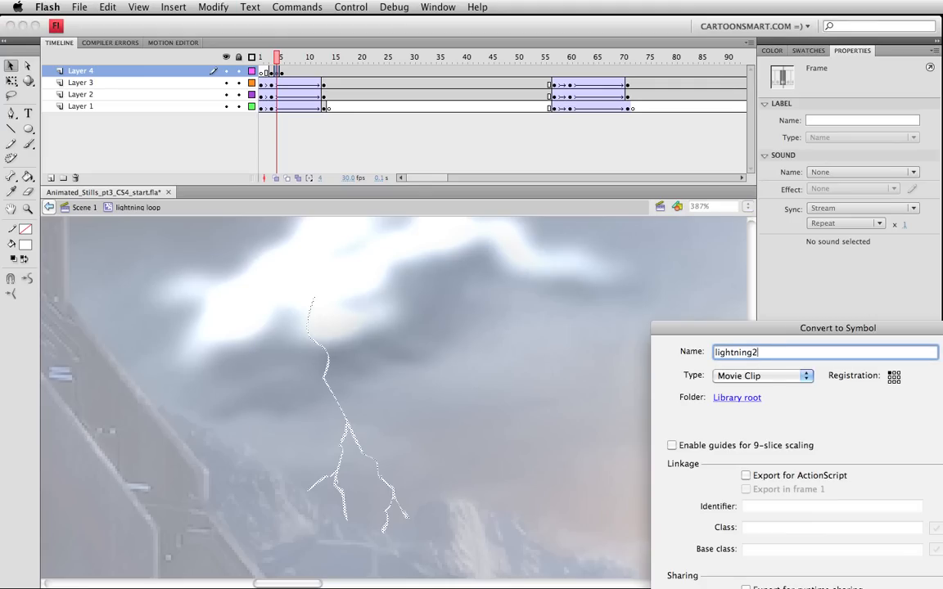
pyautogui.press('Return')
# Step: Convert the bolt drawing at frame 5 of Layer 4 into a movie clip symbol with a name beginning with lightning
pyautogui.click(282, 72)
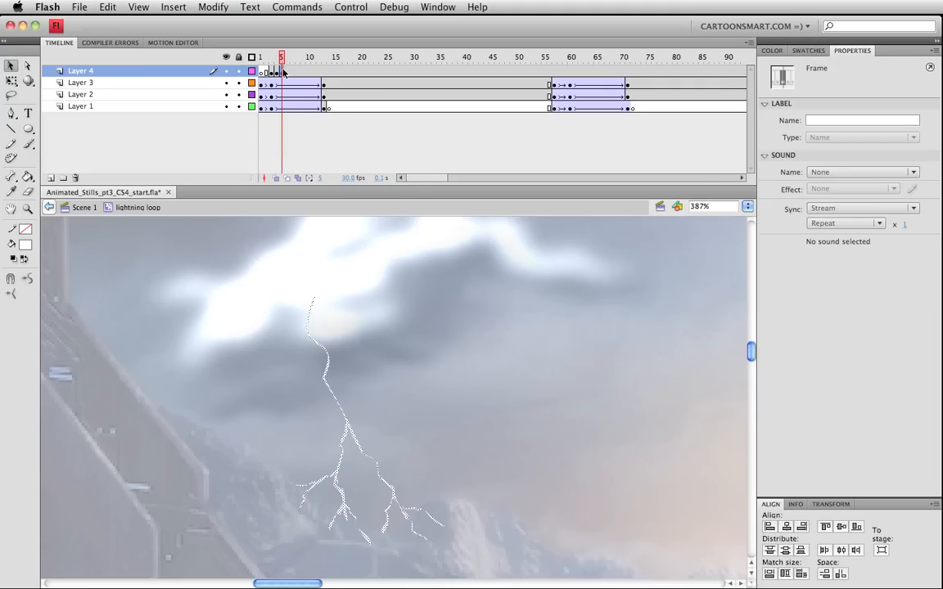
pyautogui.press('F8')
pyautogui.write('lightning')
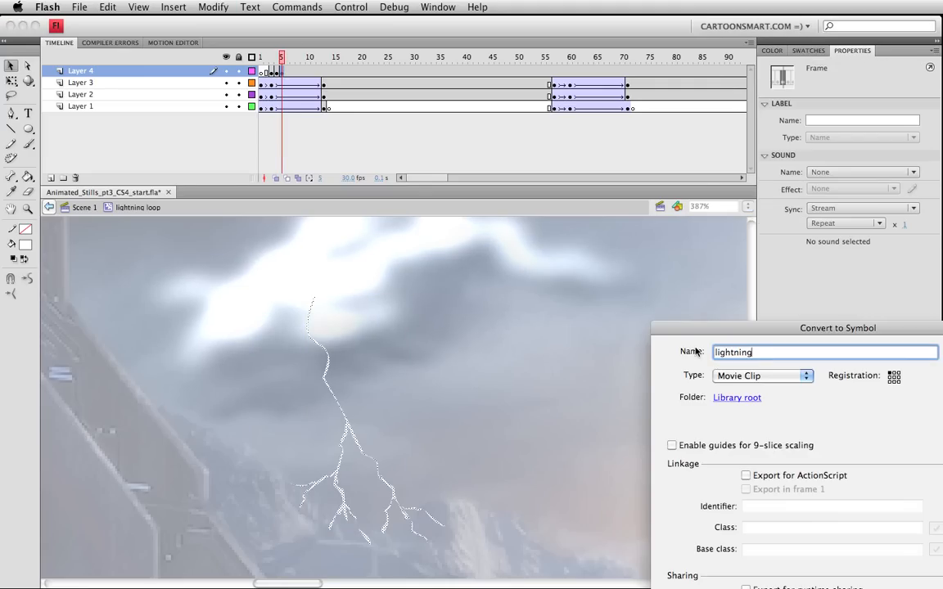
# Step: Convert the frame 5 lightning drawing to a movie clip named lightning3, add a white Glow filter, and save the document
pyautogui.write('3')
pyautogui.press('Return')
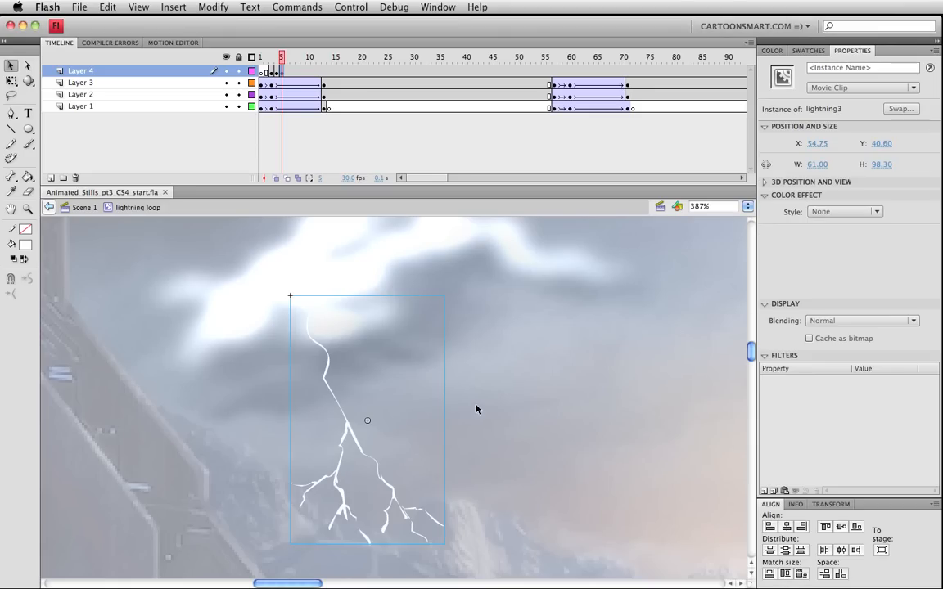
pyautogui.click(766, 491)
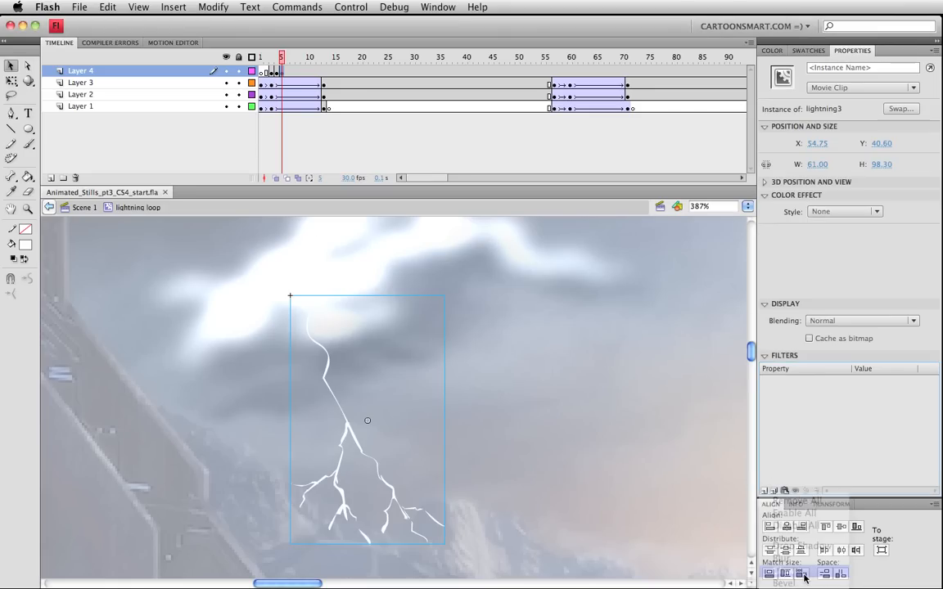
pyautogui.click(783, 570)
pyautogui.click(861, 444)
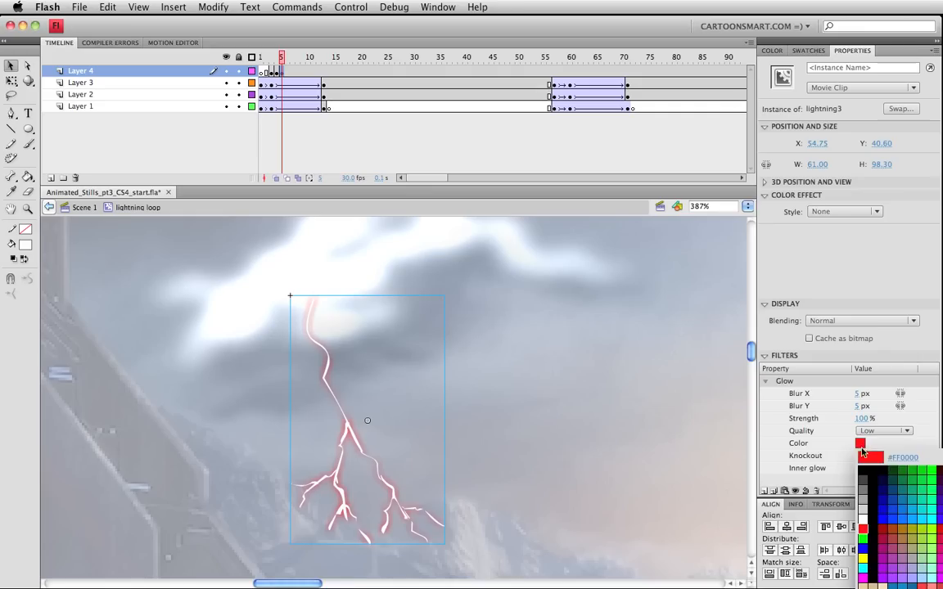
pyautogui.click(863, 519)
pyautogui.press('super+s')
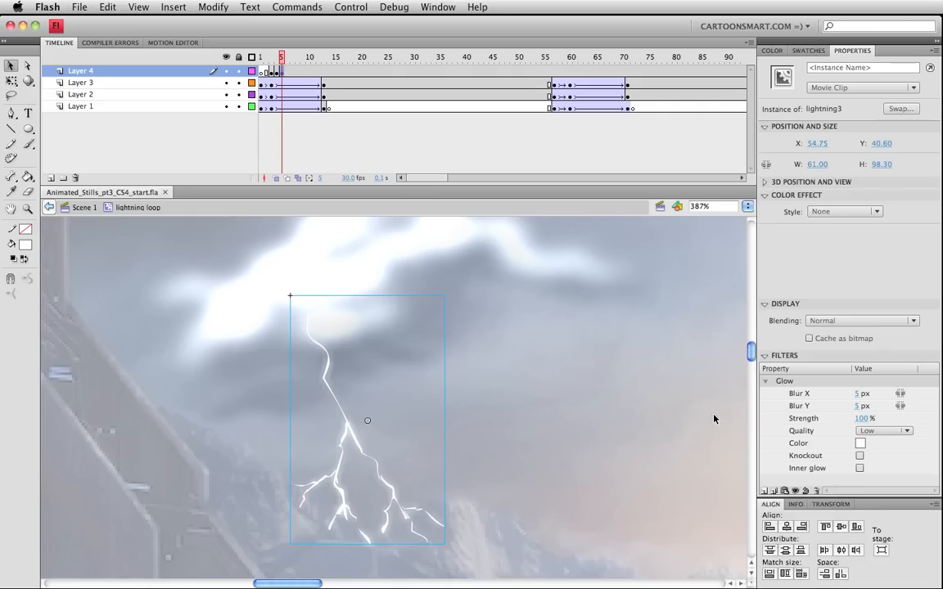
# Step: Set the lightning3 glow to High quality and its strength to 284%
pyautogui.click(863, 434)
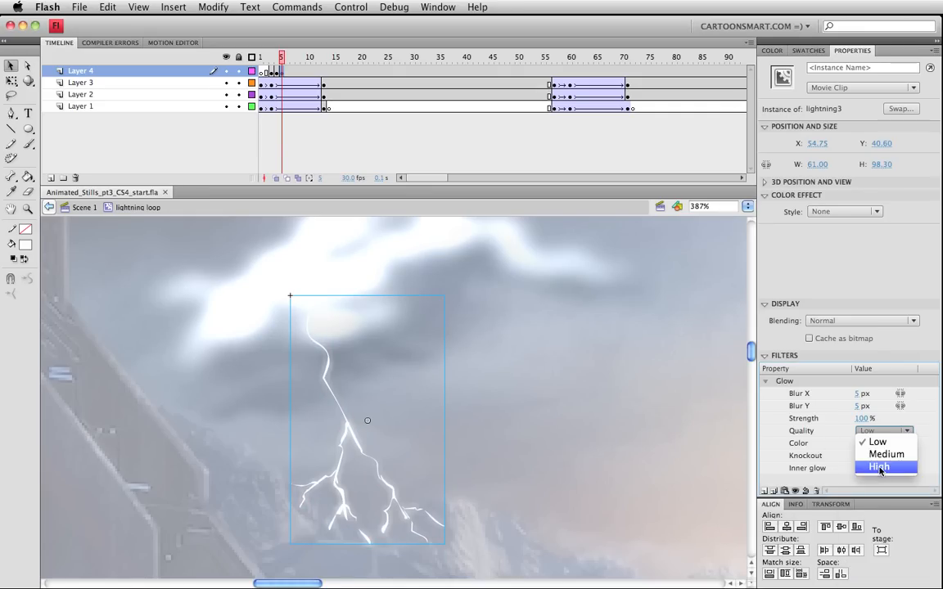
pyautogui.click(876, 467)
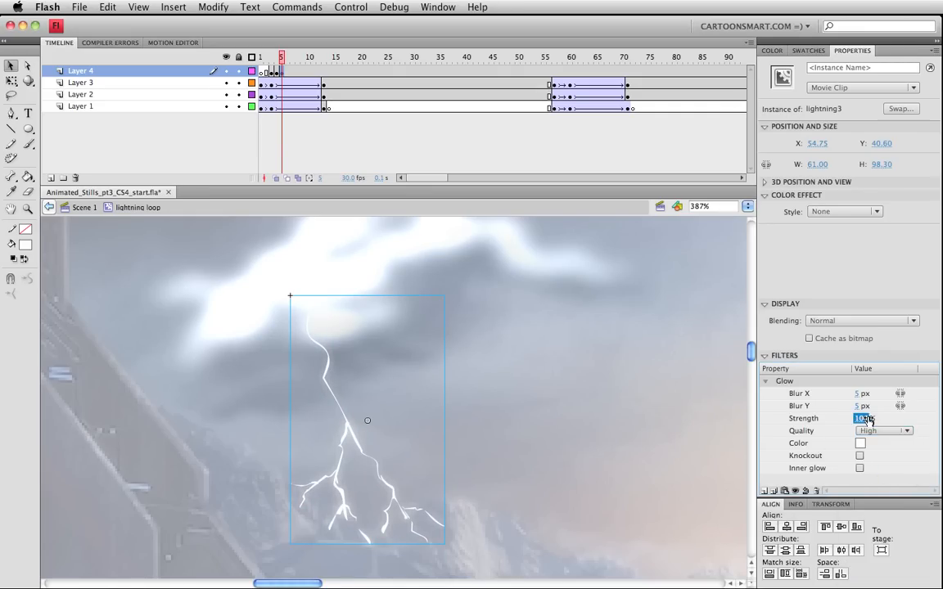
pyautogui.moveTo(862, 418); pyautogui.dragTo(898, 419)
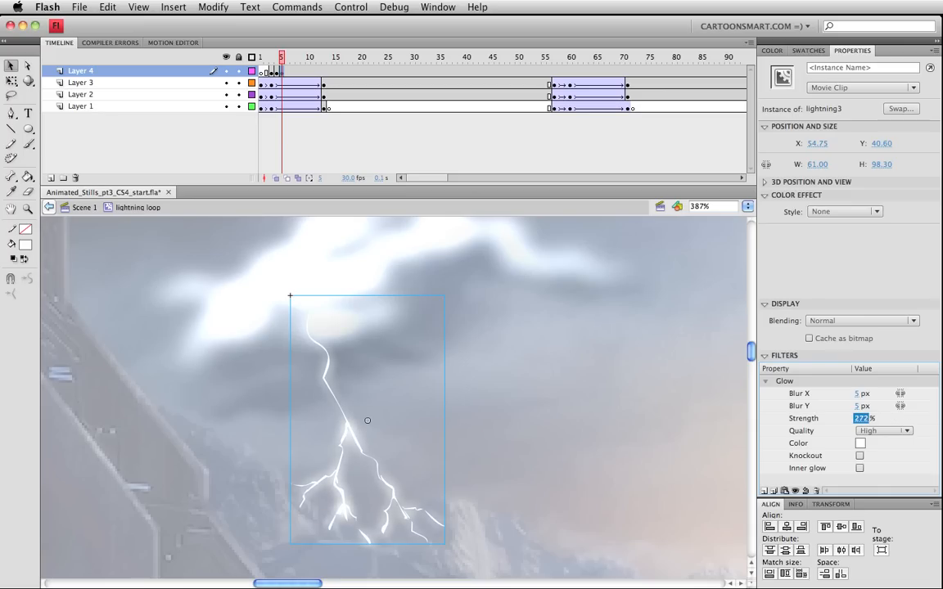
# Step: Copy the glow filter from the frame 5 bolt and paste it onto the lightning bolt in frame 4
pyautogui.click(784, 491)
pyautogui.click(806, 513)
pyautogui.click(278, 62)
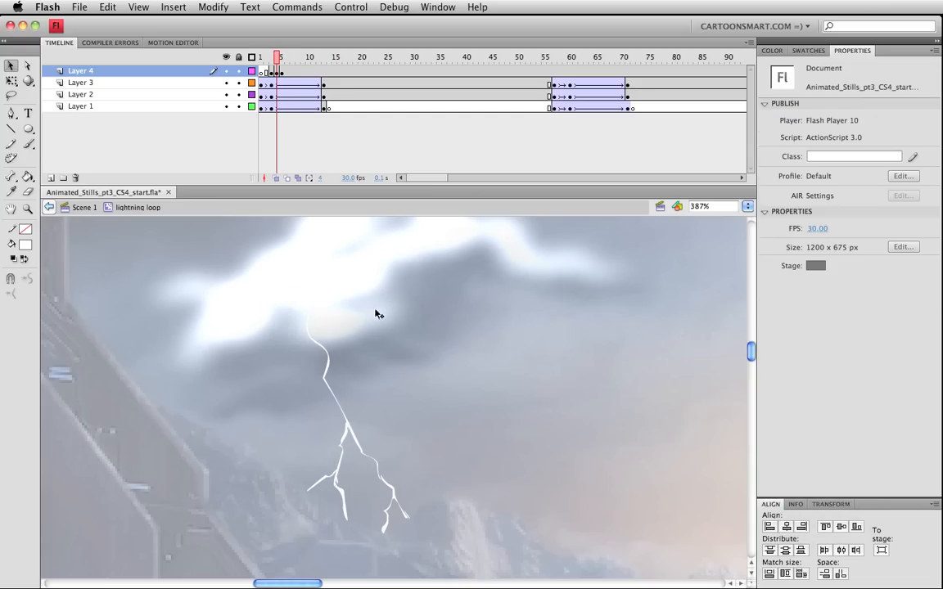
pyautogui.click(350, 424)
pyautogui.click(785, 492)
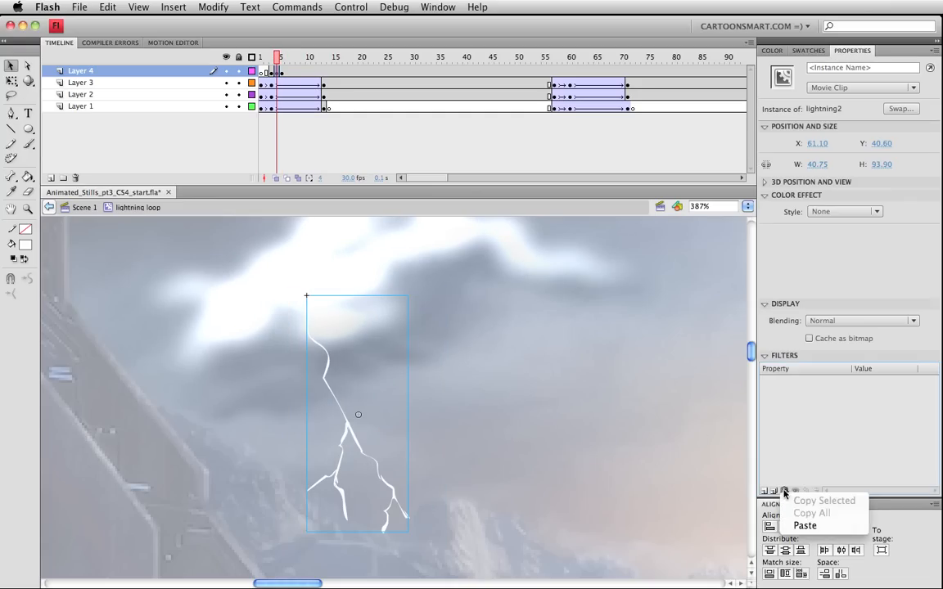
pyautogui.click(806, 524)
# Step: Paste the copied glow filter onto the short lightning bolt in frame 3 of Layer 4
pyautogui.click(276, 61)
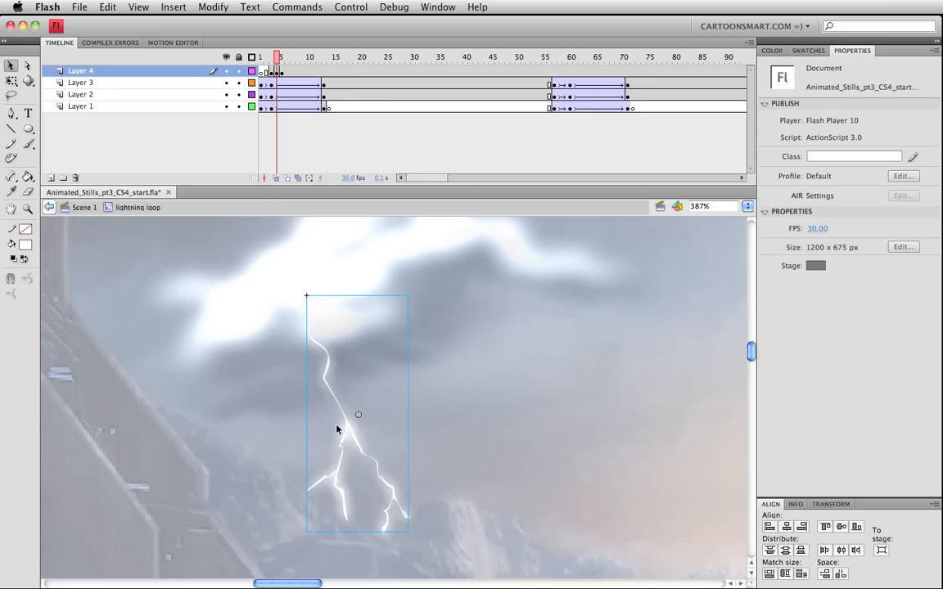
pyautogui.press(',')
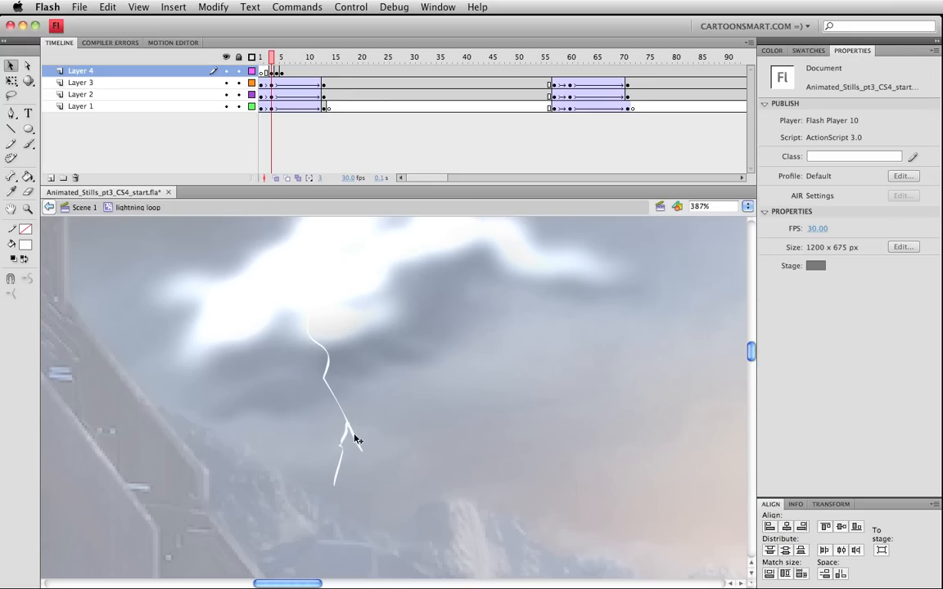
pyautogui.click(357, 441)
pyautogui.click(787, 493)
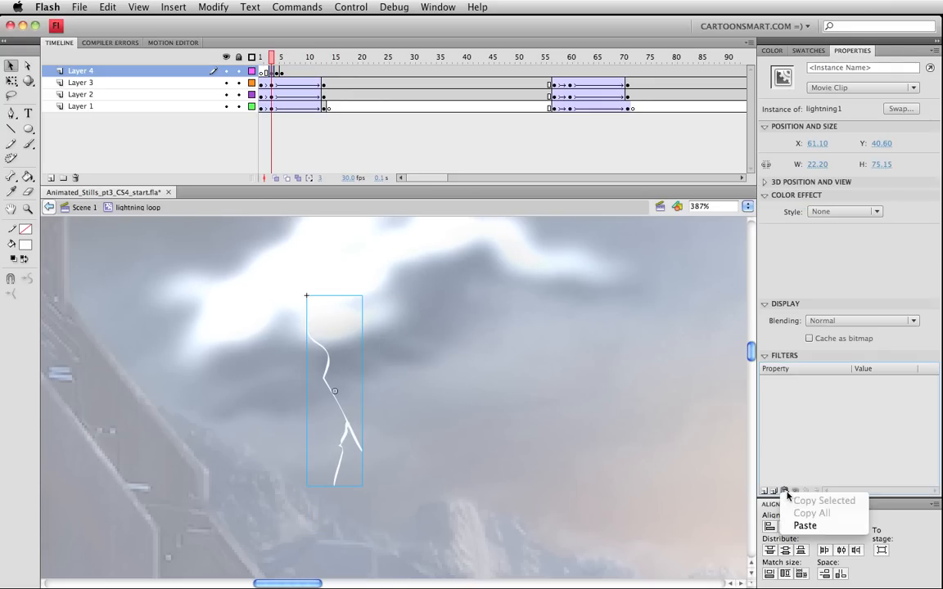
pyautogui.click(809, 525)
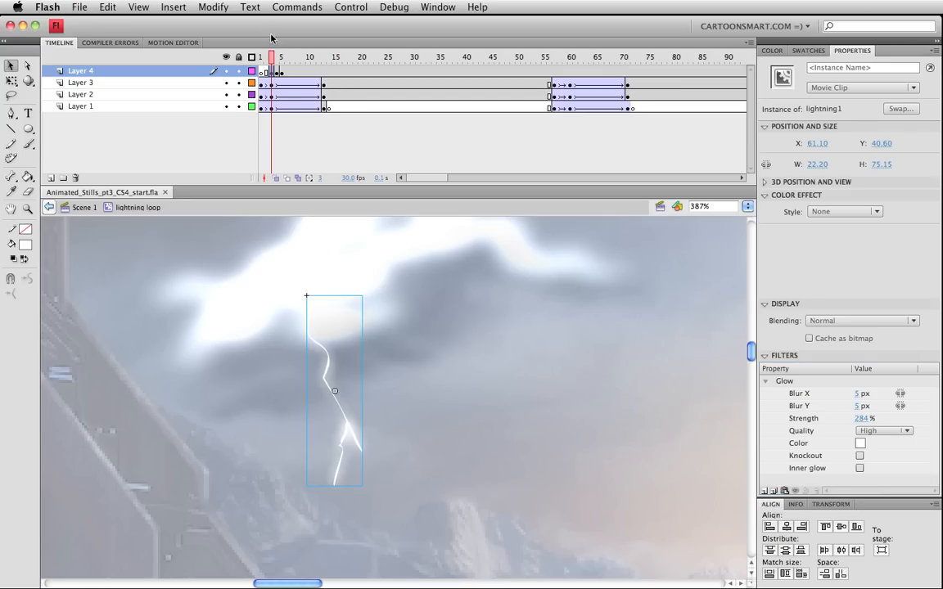
# Step: Insert a keyframe at frame 9 of Layer 4 and a blank keyframe at frame 10
pyautogui.moveTo(272, 55); pyautogui.dragTo(286, 57)
pyautogui.click(288, 71)
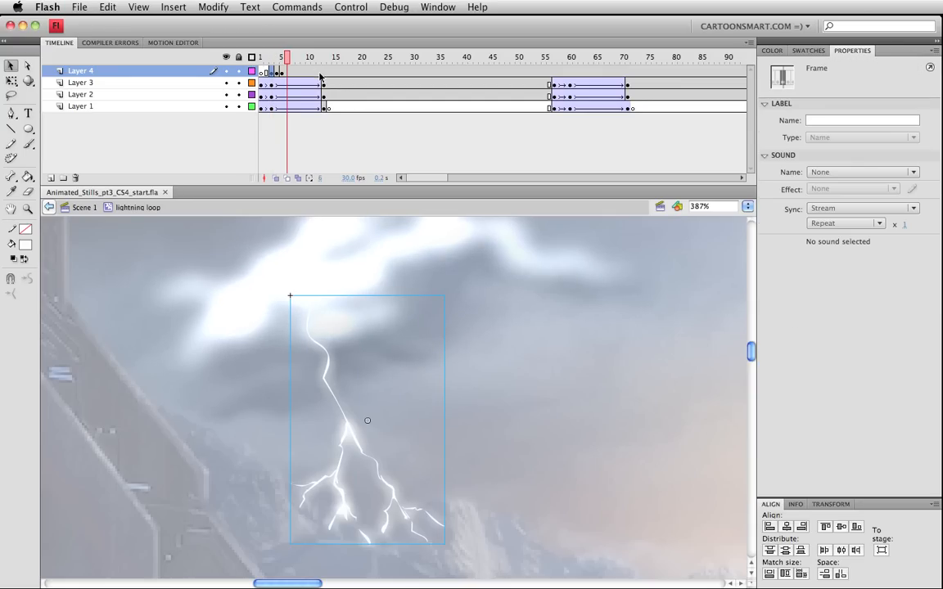
pyautogui.click(301, 72)
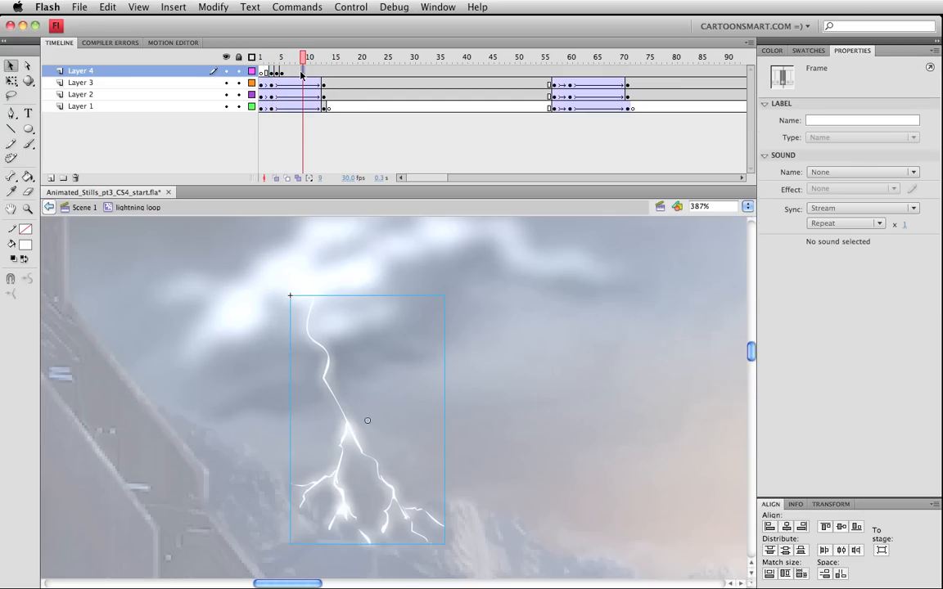
pyautogui.press('F6')
pyautogui.click(309, 75)
# Step: Create a classic tween between the frame 5 and frame 9 keyframes of Layer 4
pyautogui.click(299, 75)
pyautogui.rightClick(299, 76)
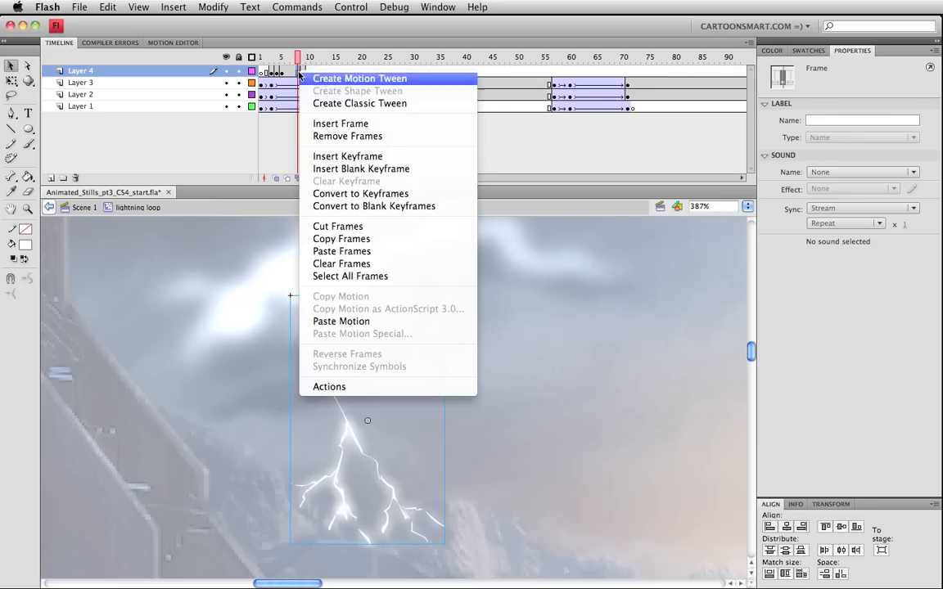
pyautogui.click(310, 104)
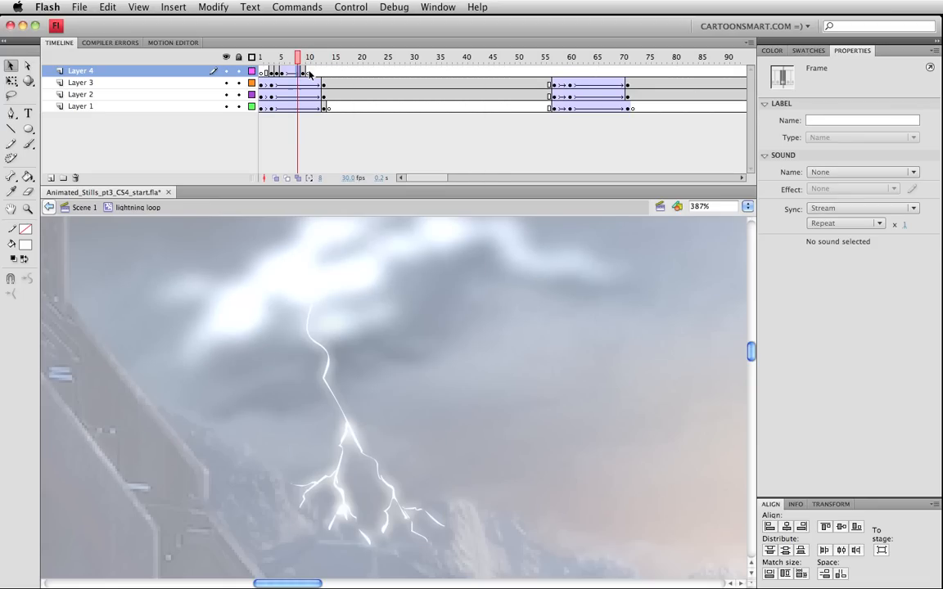
# Step: Fade the frame 9 lightning bolt out by giving it an Alpha color effect of 0%, and save the document
pyautogui.click(381, 304)
pyautogui.click(328, 364)
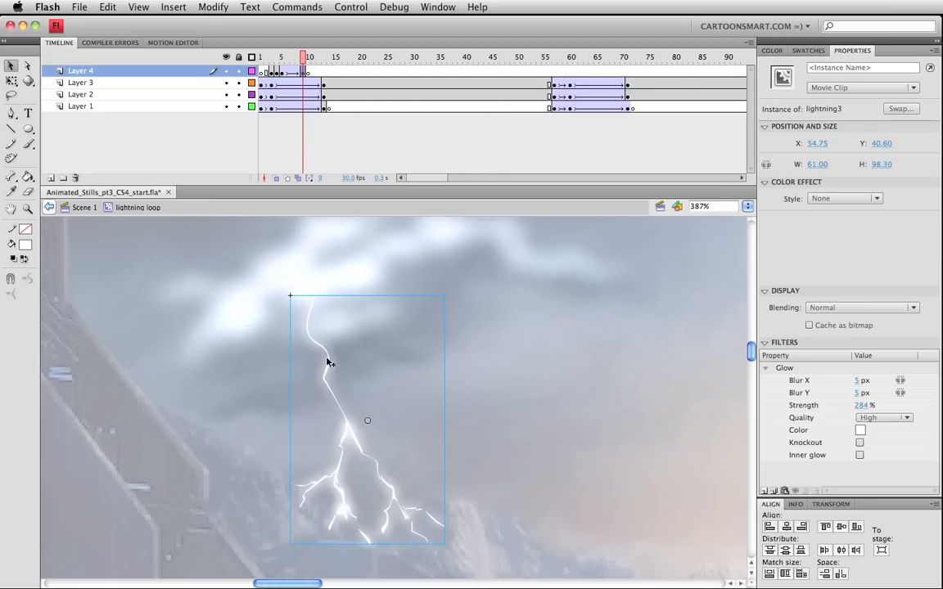
pyautogui.click(819, 308)
pyautogui.click(782, 320)
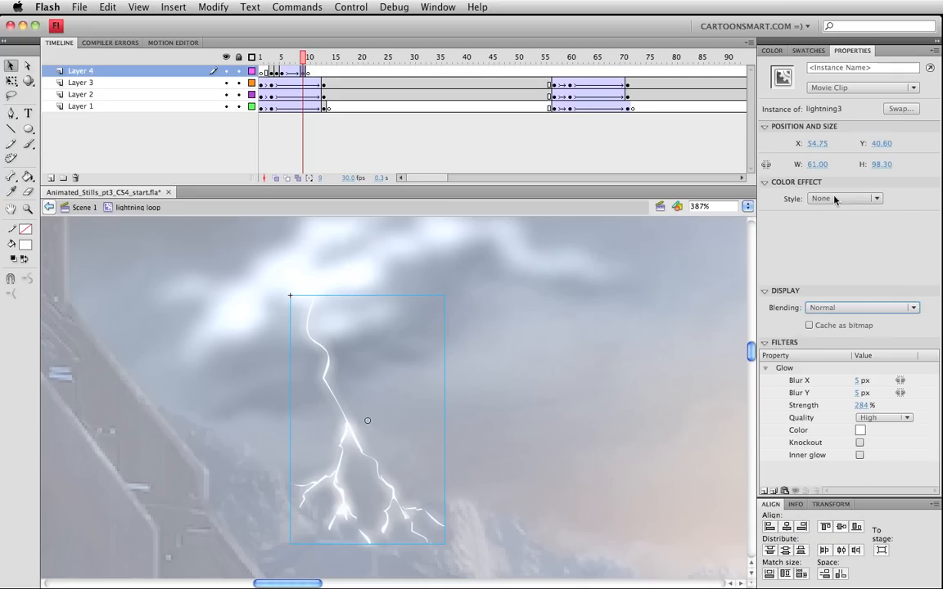
pyautogui.click(835, 200)
pyautogui.click(819, 262)
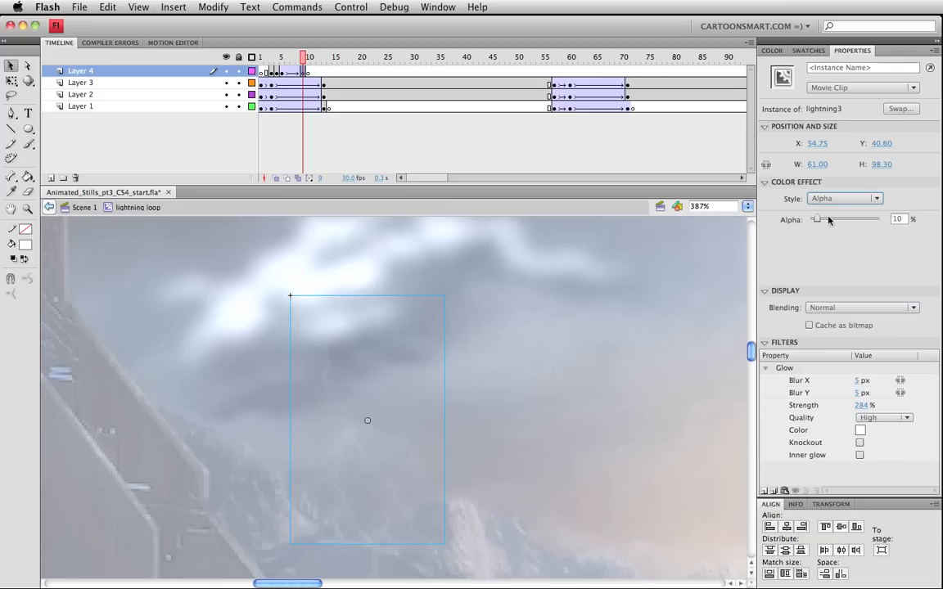
pyautogui.moveTo(817, 219); pyautogui.dragTo(803, 217)
pyautogui.press('super+s')
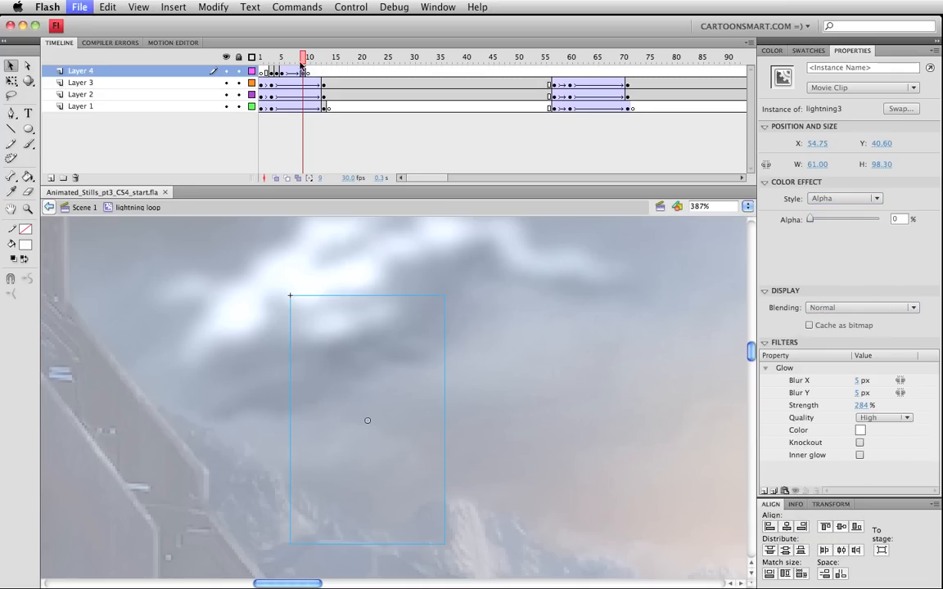
# Step: Play the lightning loop's timeline to preview the strike, and save the document
pyautogui.click(271, 70)
pyautogui.press('Return')
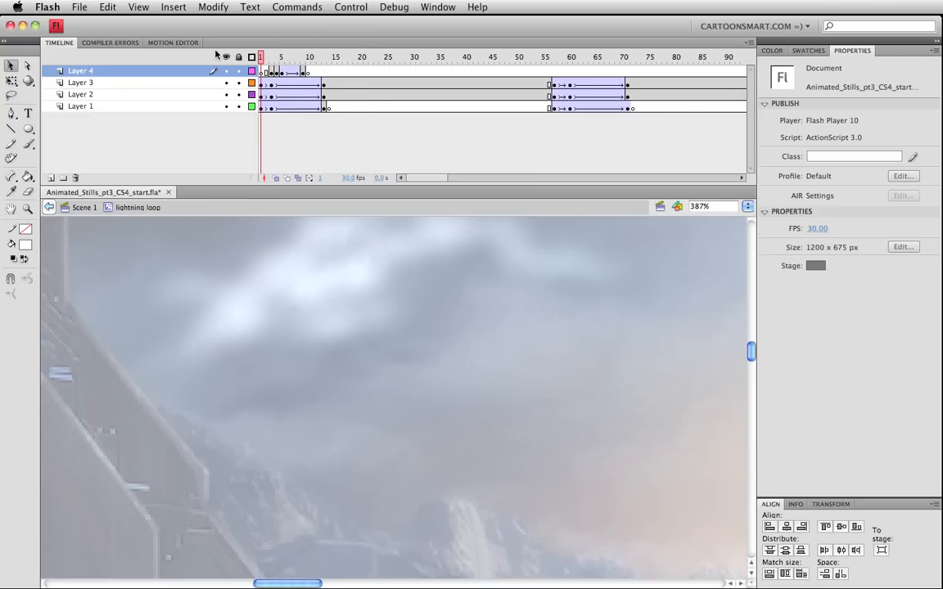
pyautogui.press('super+s')
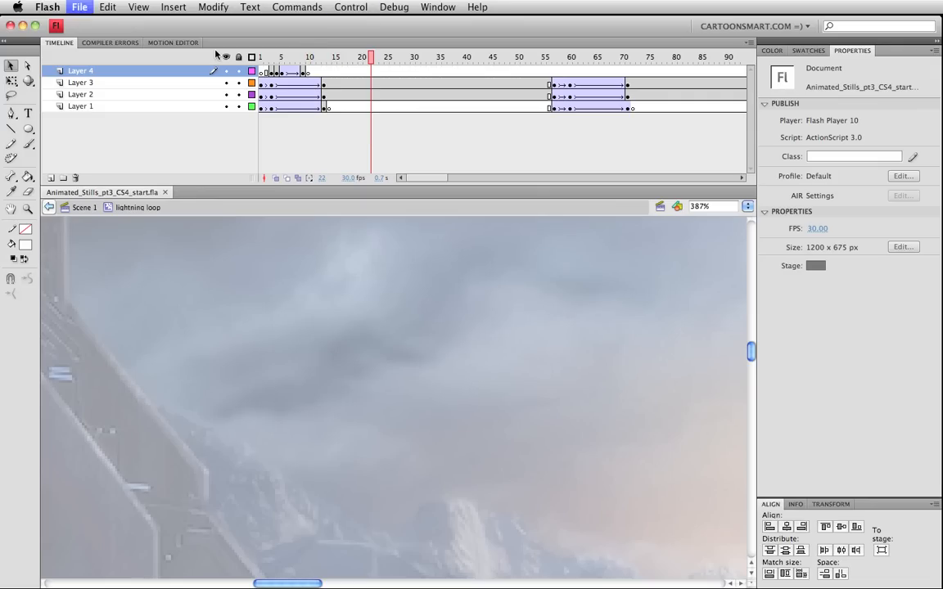
# Step: Test the movie to check the lightning strike in the full scene, and close the preview
pyautogui.click(28, 209)
pyautogui.keyDown('alt'); pyautogui.click(414, 363); pyautogui.keyUp('alt')
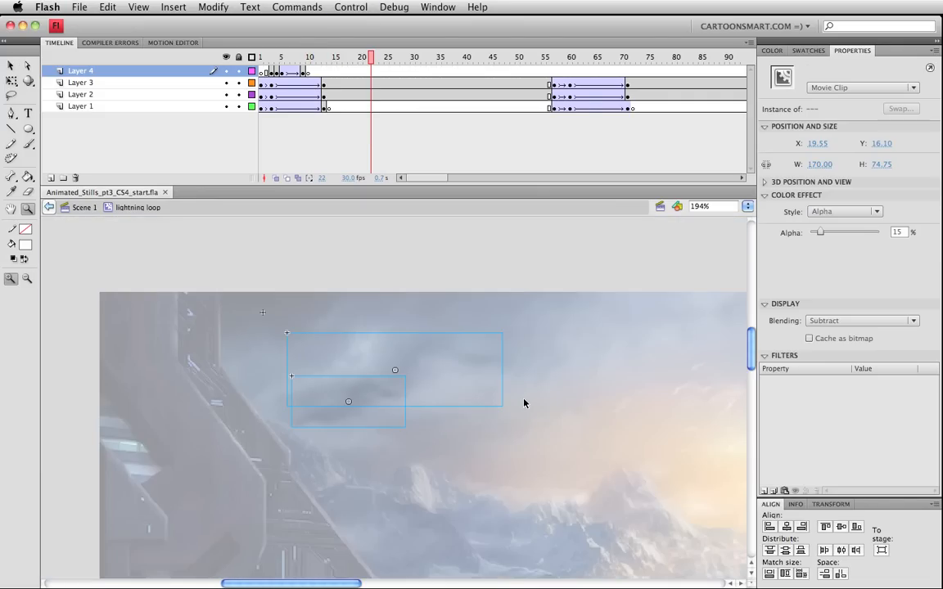
pyautogui.moveTo(489, 439); pyautogui.dragTo(464, 373)
pyautogui.press('super+Return')
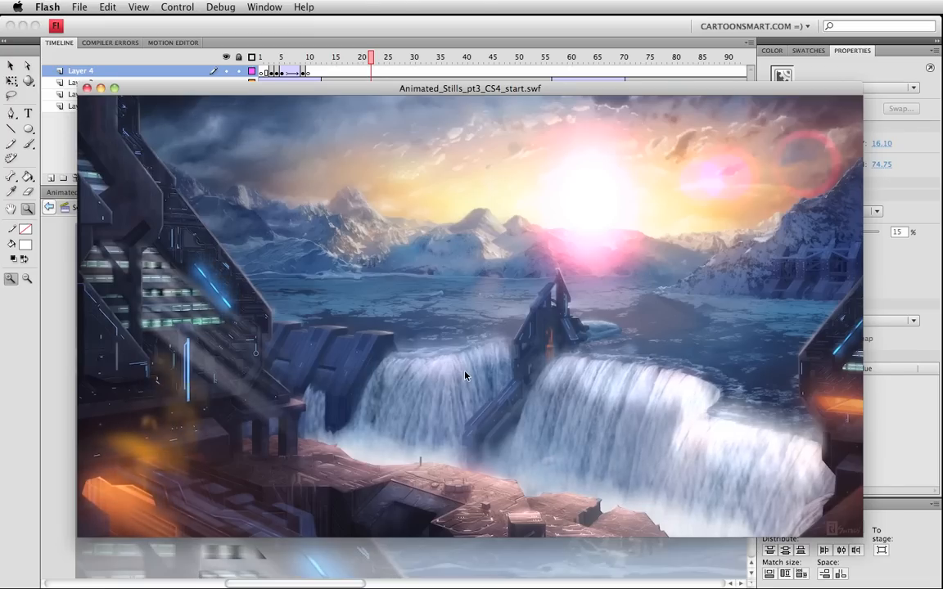
pyautogui.press('super+w')
# Step: Shorten the bolt's fade by moving Layer 4's last two keyframes to frames 7 and 8, then save and test the movie
pyautogui.press('v')
pyautogui.click(280, 143)
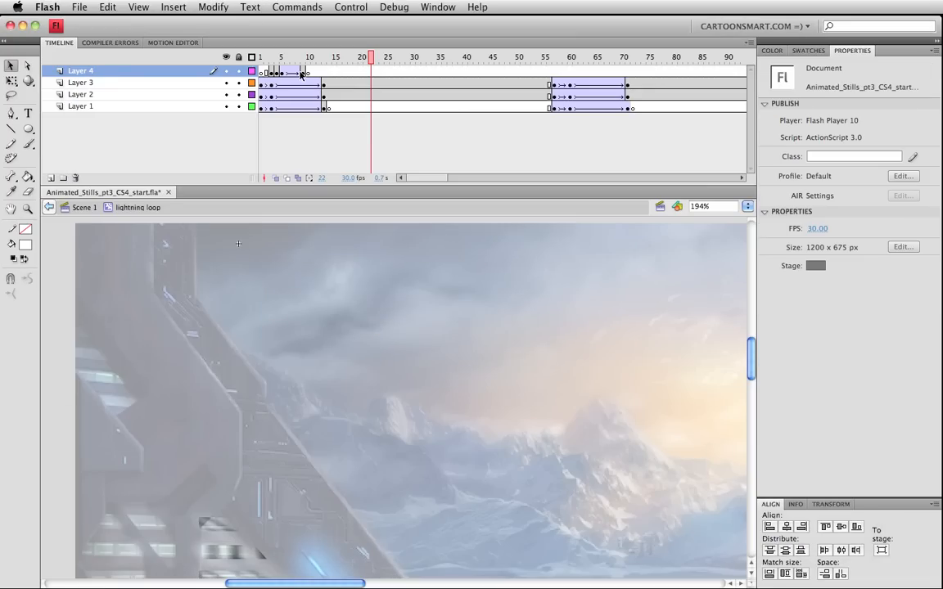
pyautogui.click(302, 74)
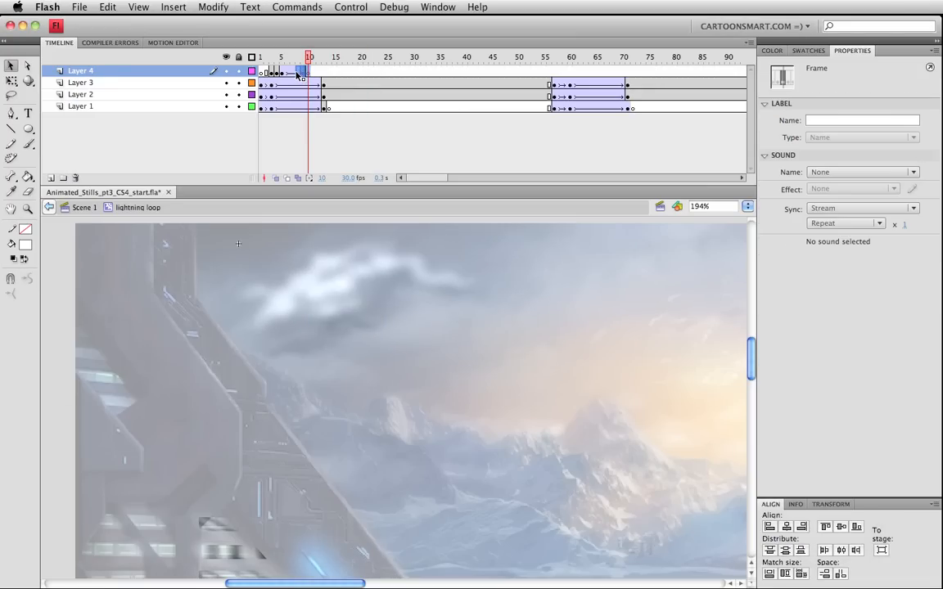
pyautogui.moveTo(296, 75); pyautogui.dragTo(292, 75)
pyautogui.press('super+s')
pyautogui.press('super+Return')
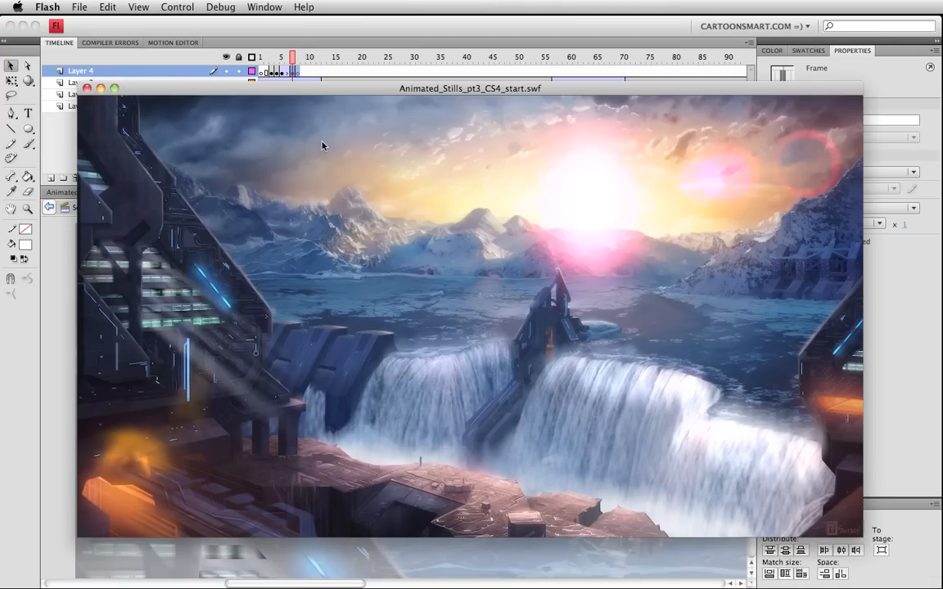
pyautogui.press('super+w')
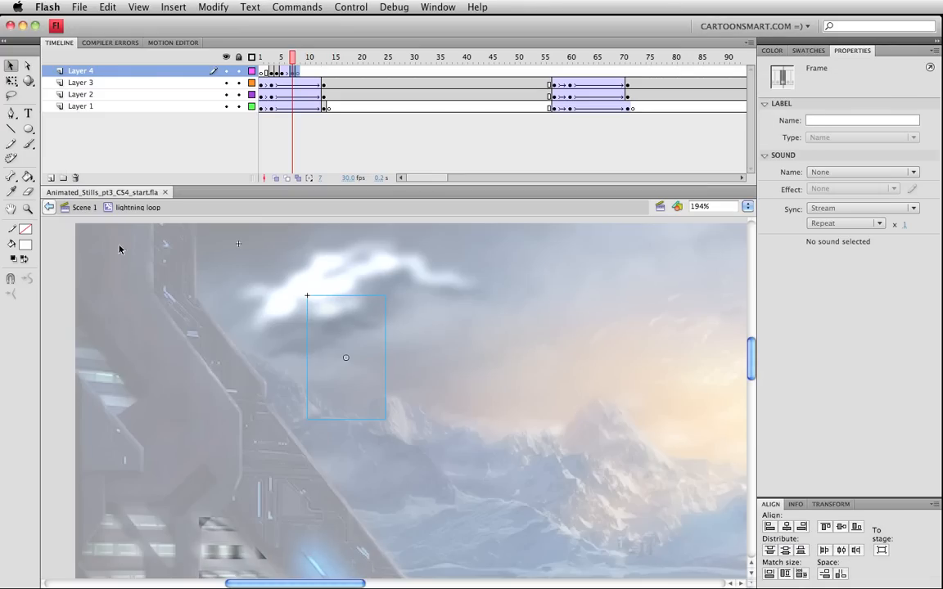
# Step: Return to Scene 1 at 100% view and test the movie again
pyautogui.click(82, 208)
pyautogui.press('super+1')
pyautogui.moveTo(570, 457); pyautogui.dragTo(504, 418)
pyautogui.moveTo(596, 395); pyautogui.dragTo(473, 338)
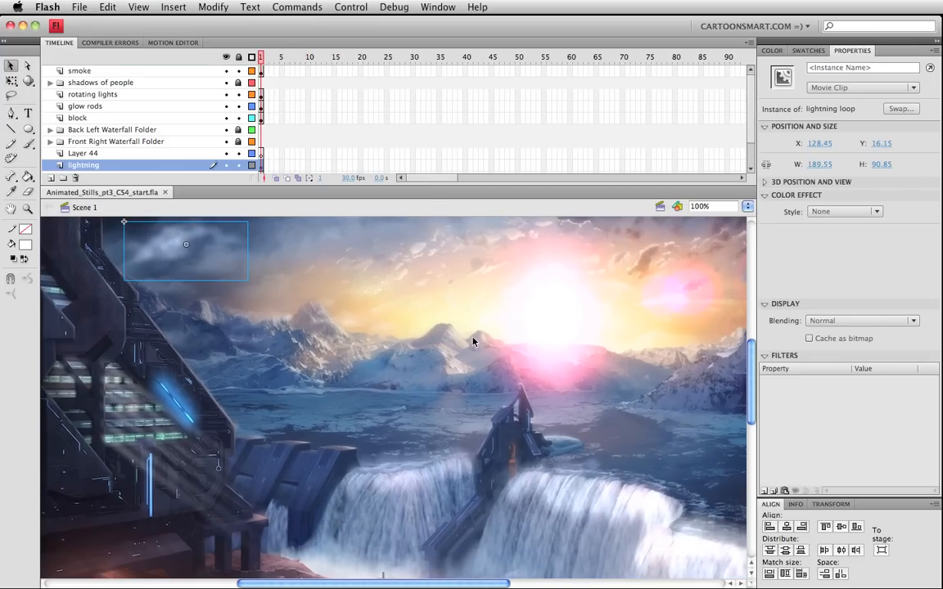
pyautogui.press('super+Return')
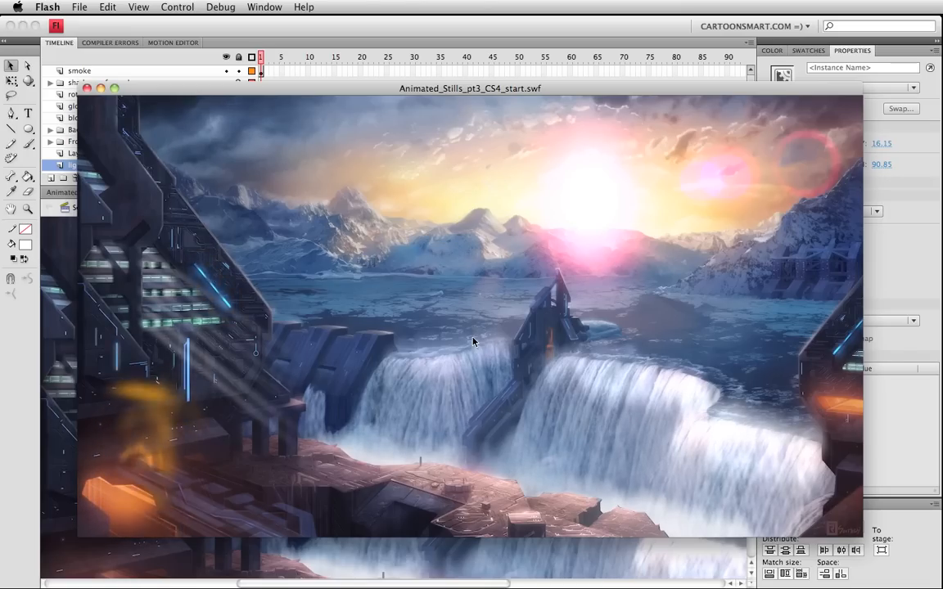
pyautogui.press('super+w')
# Step: Reopen the lightning loop clip, retime Layer 4's lightning keyframes so the closing blank keyframe falls at frame 7, and test the movie
pyautogui.hscroll(-3, 246, 270)
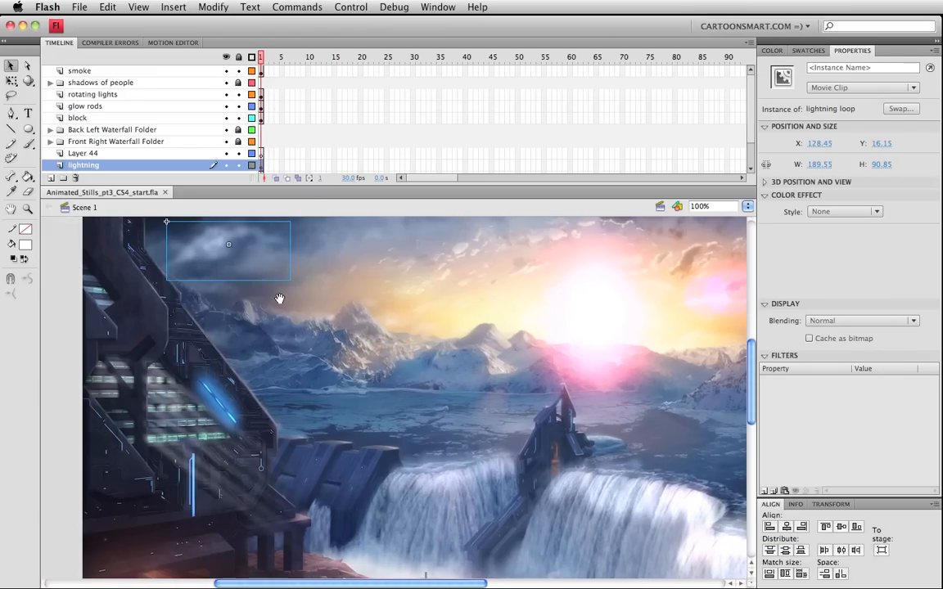
pyautogui.doubleClick(195, 229)
pyautogui.click(272, 73)
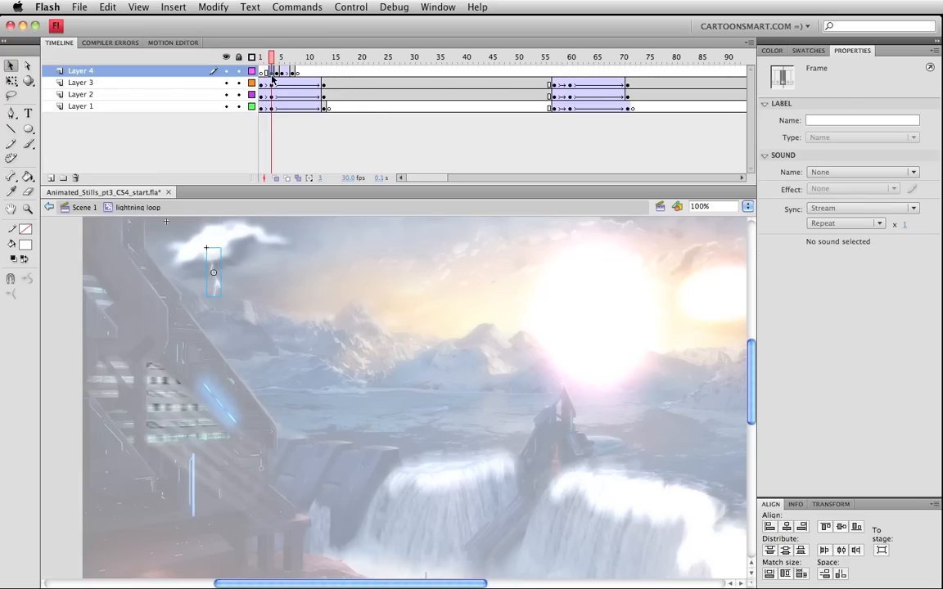
pyautogui.moveTo(298, 74); pyautogui.dragTo(271, 75)
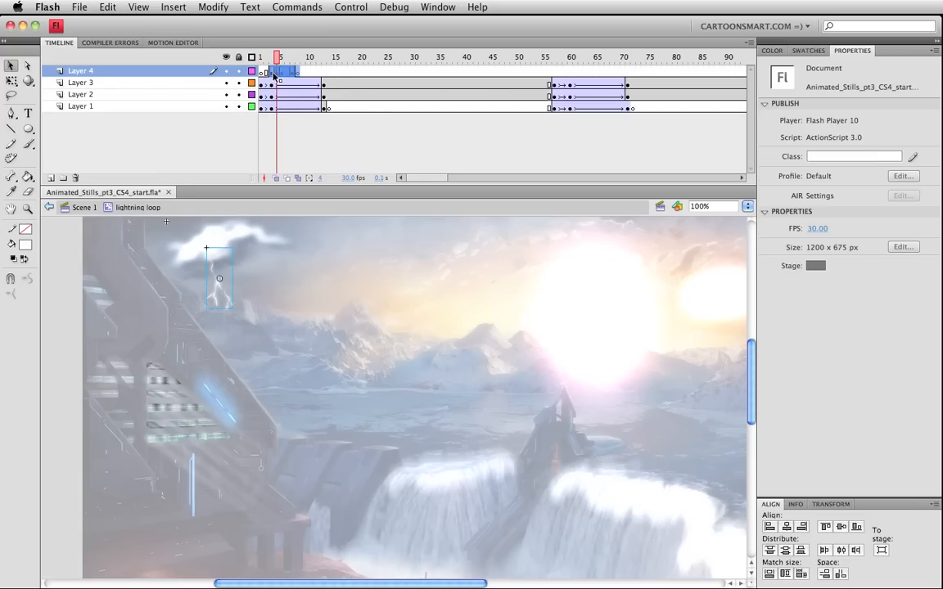
pyautogui.press('super+Return')
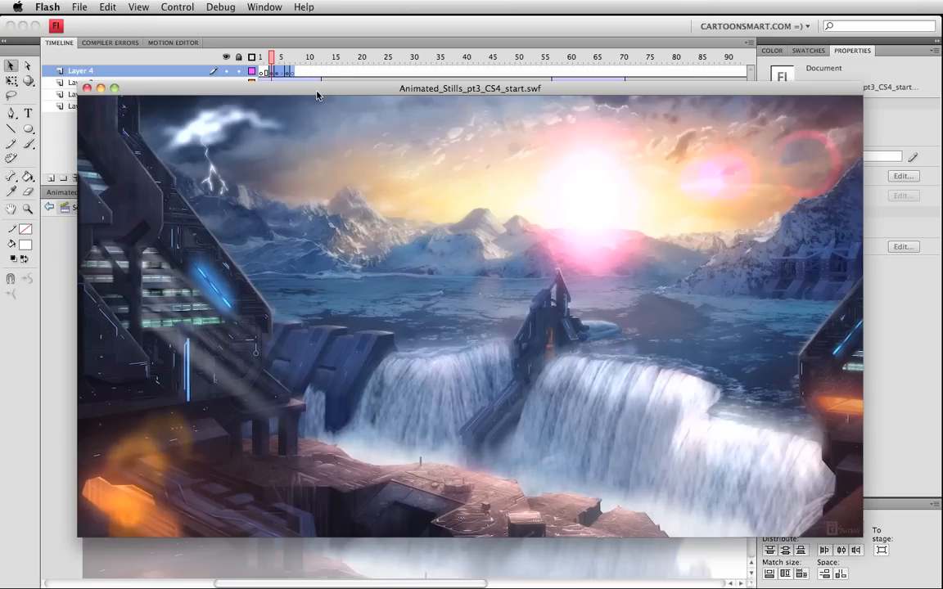
# Step: Close the movie preview and undo the last keyframe retiming on Layer 4
pyautogui.press('super+w')
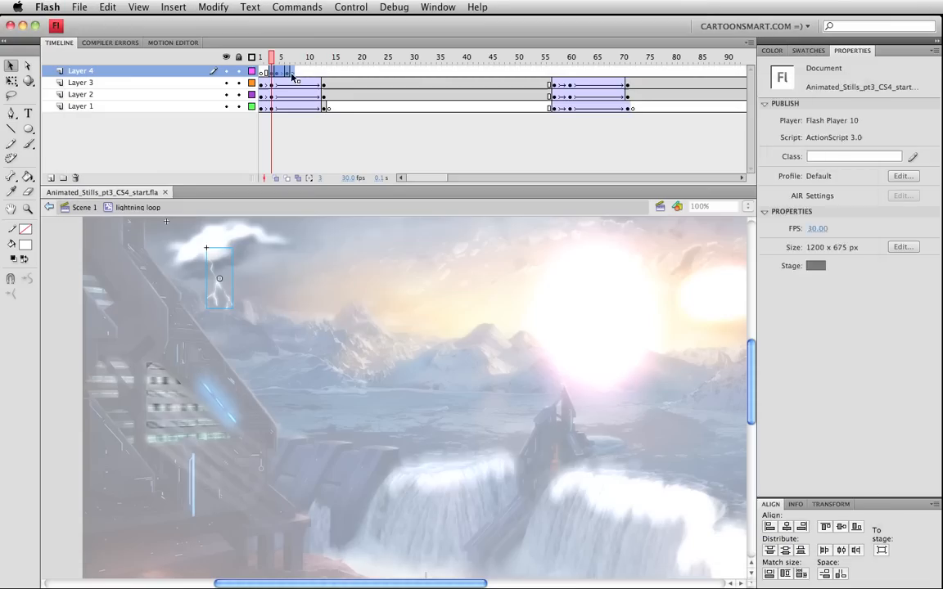
pyautogui.click(284, 74)
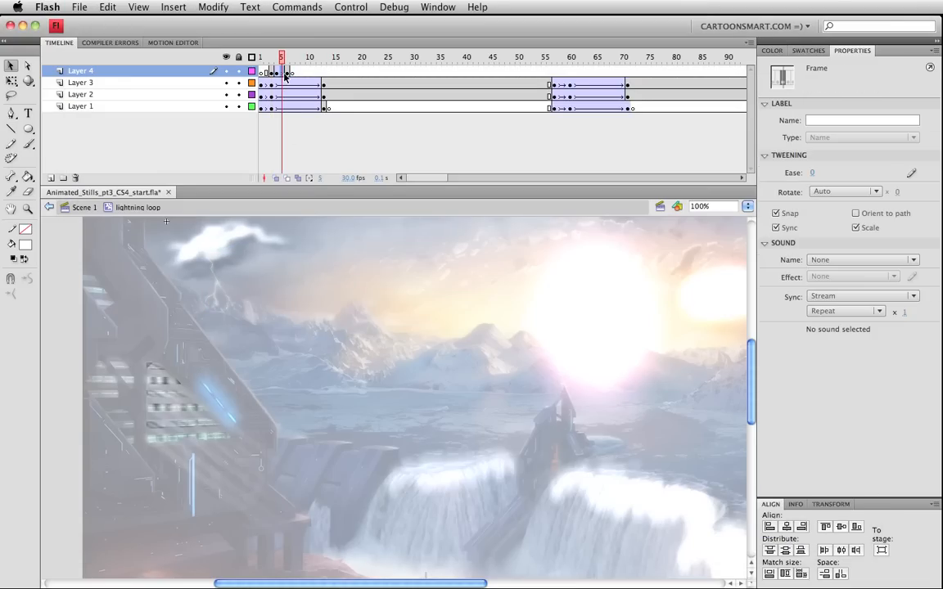
pyautogui.click(287, 73)
pyautogui.press('super+z')
pyautogui.press('super+z')
pyautogui.press('super+z')
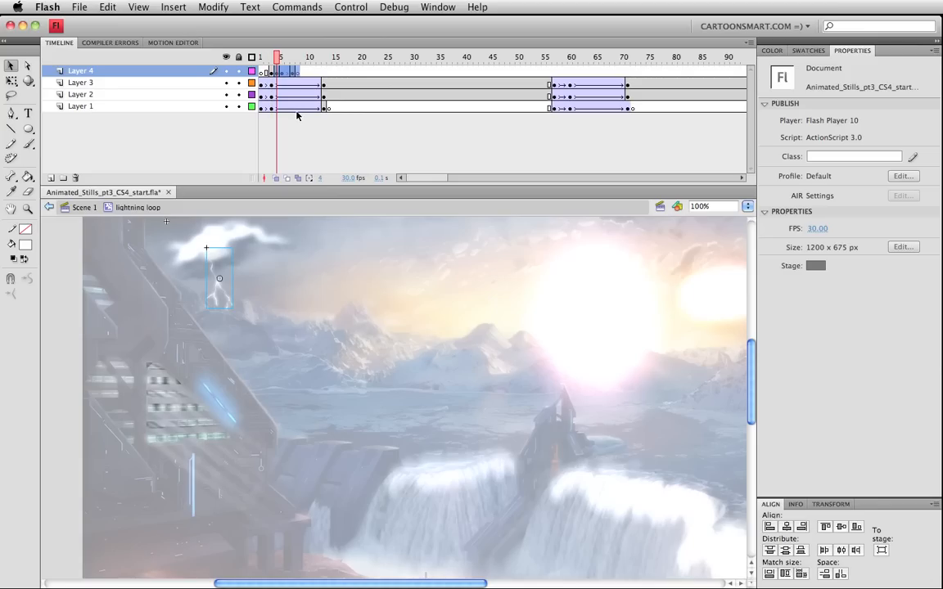
# Step: Remove frames 6 through 15 from Layer 4, then test the movie and close the preview
pyautogui.click(294, 73)
pyautogui.moveTo(289, 74); pyautogui.dragTo(334, 75)
pyautogui.rightClick(309, 73)
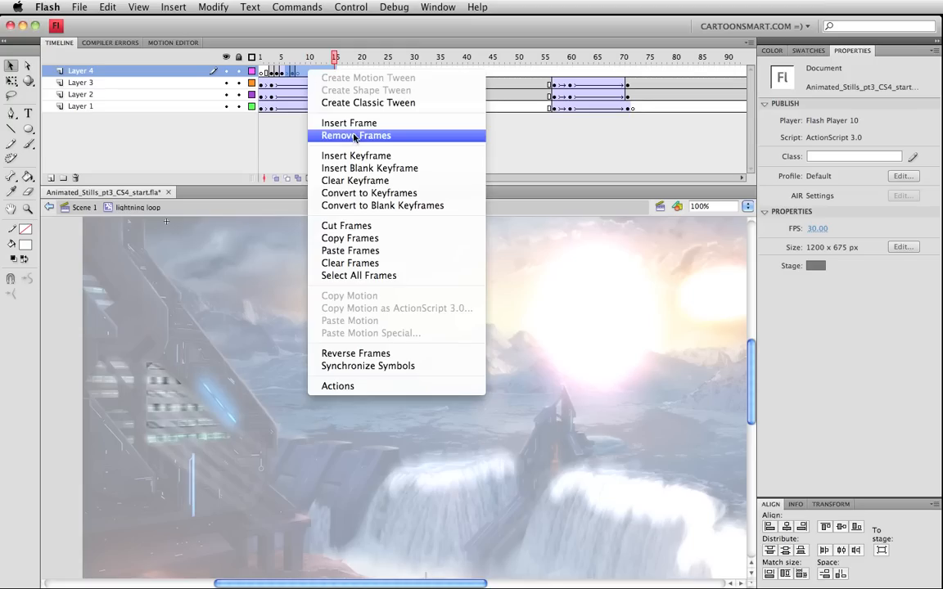
pyautogui.click(354, 135)
pyautogui.press('super+Return')
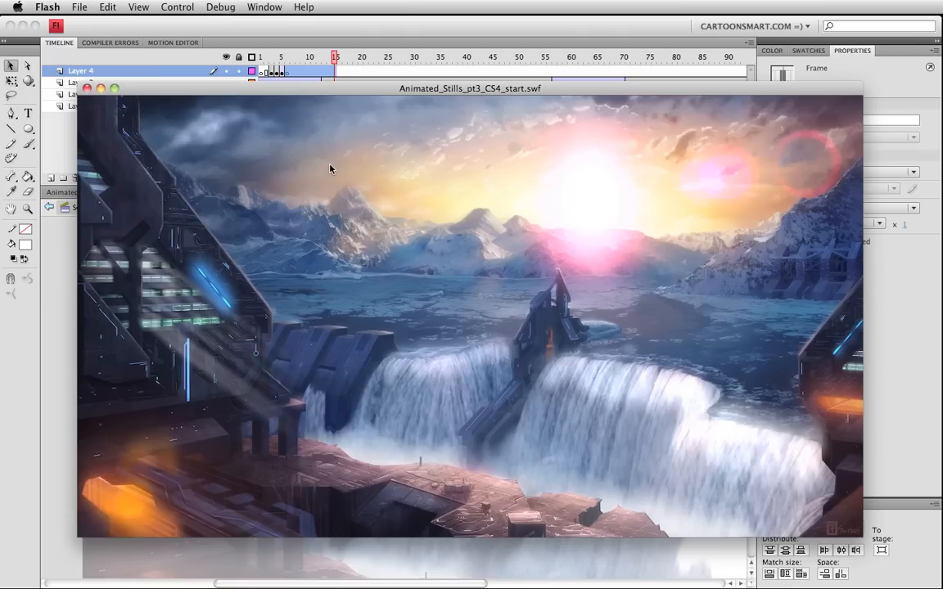
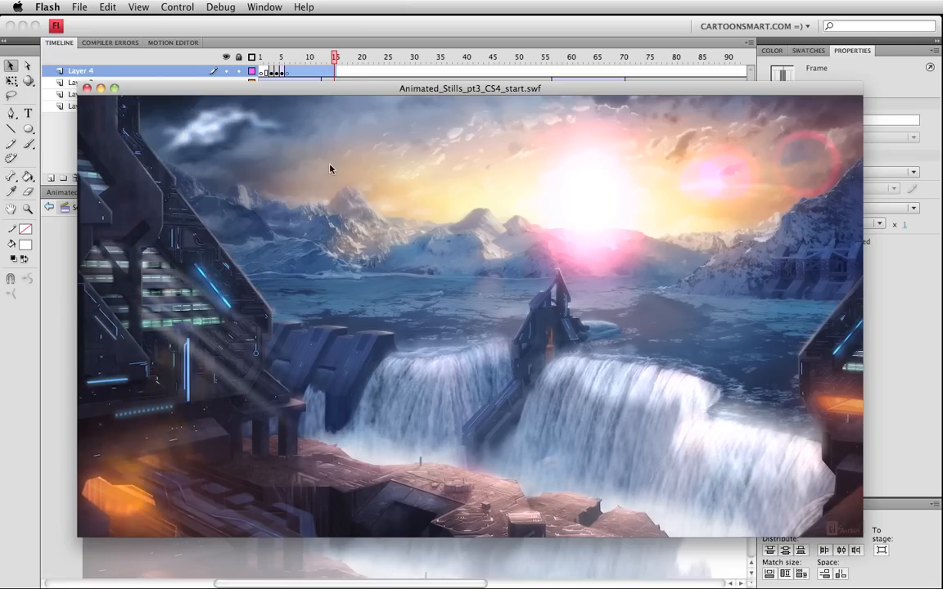
pyautogui.press('super+w')
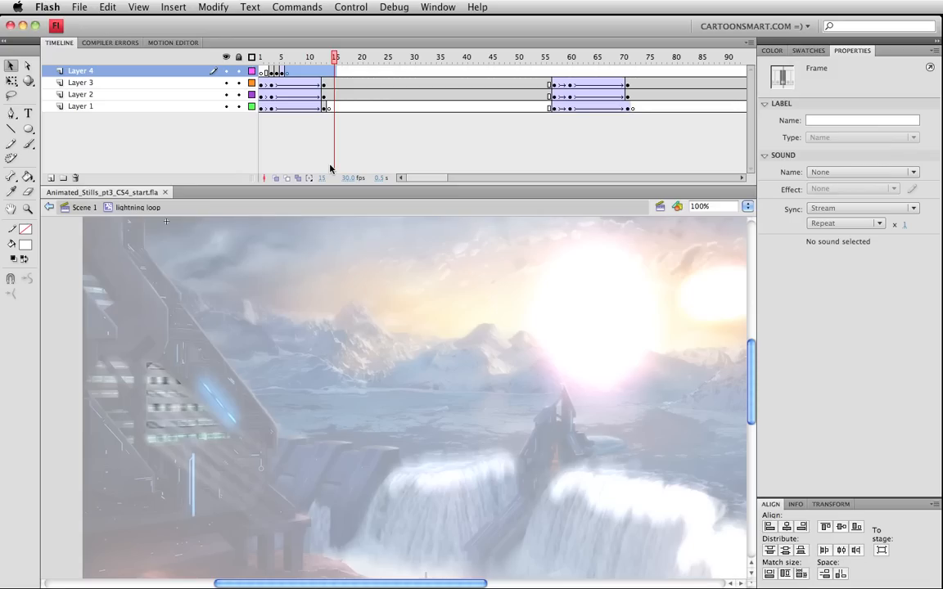
# Step: Scale the lightning bolt on Layer 4's frame 3 keyframe to 70%
pyautogui.click(291, 140)
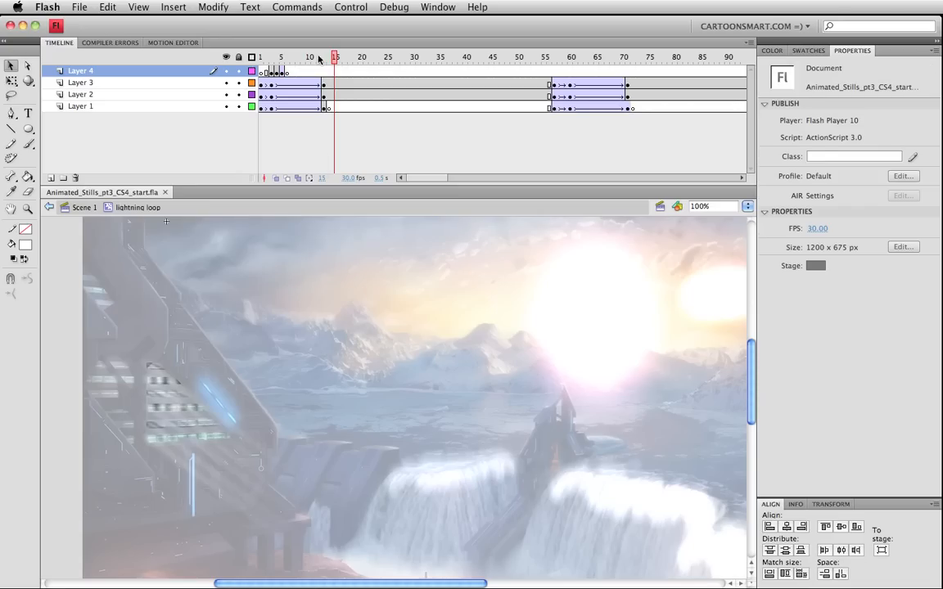
pyautogui.click(282, 57)
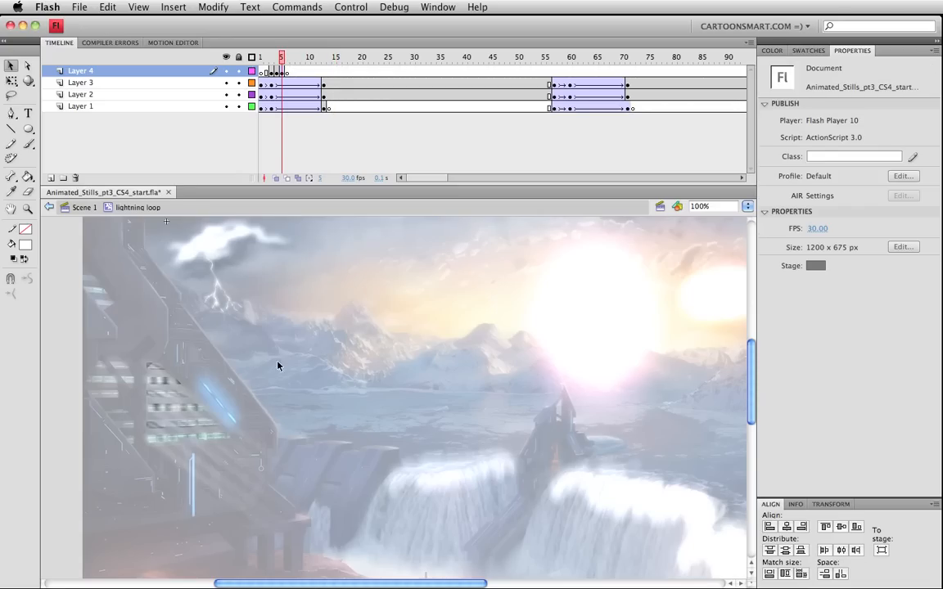
pyautogui.press('super+s')
pyautogui.click(273, 72)
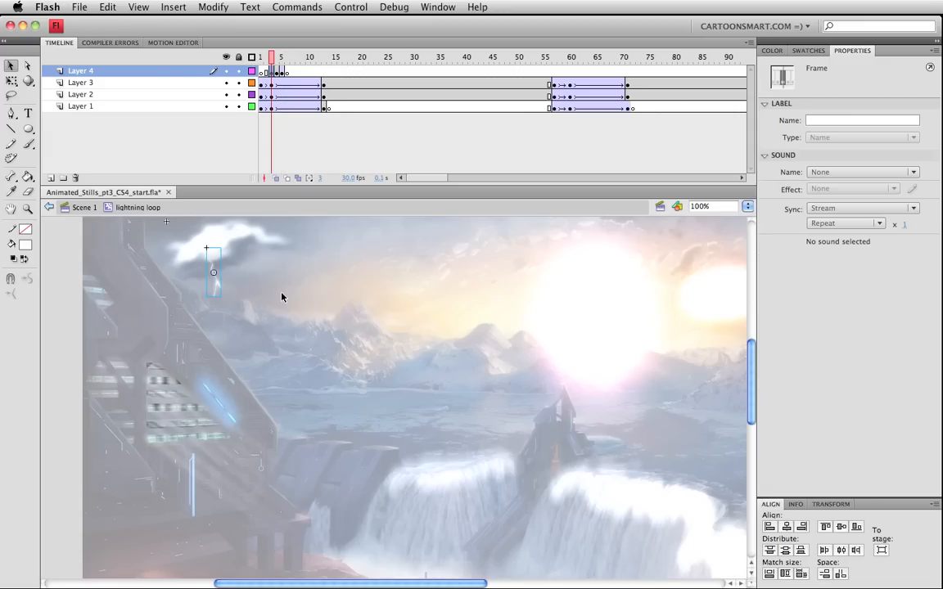
pyautogui.press('super+alt+s')
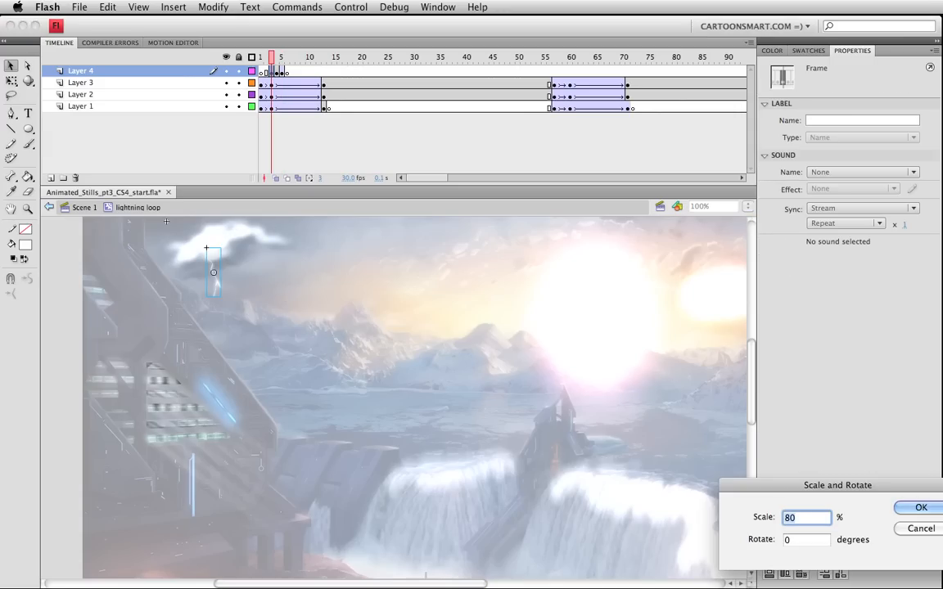
pyautogui.write('70')
pyautogui.press('Return')
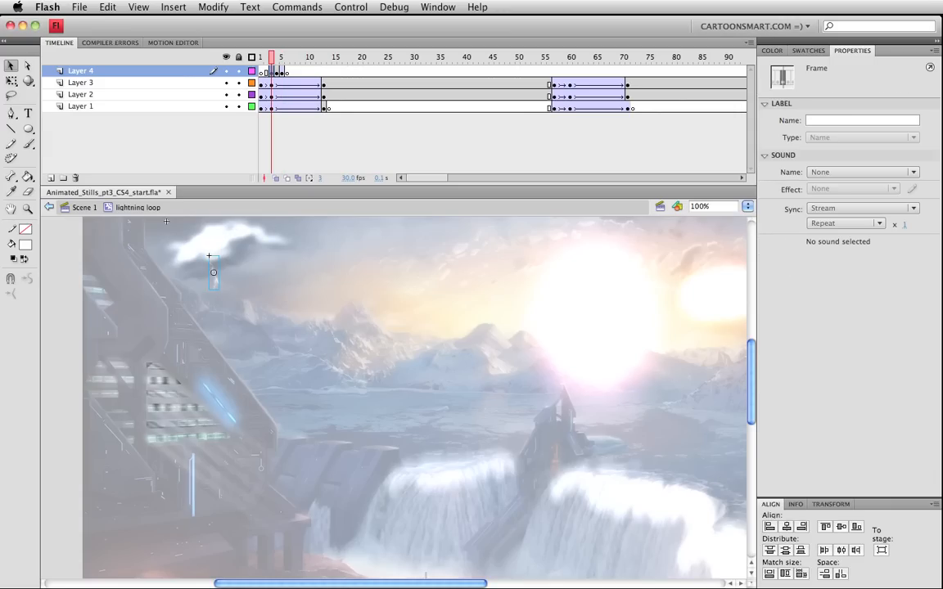
# Step: Scale the frame 4 bolt to 70% and nudge it slightly left and up toward the cloud
pyautogui.click(277, 71)
pyautogui.press('super+alt+s')
pyautogui.press('Return')
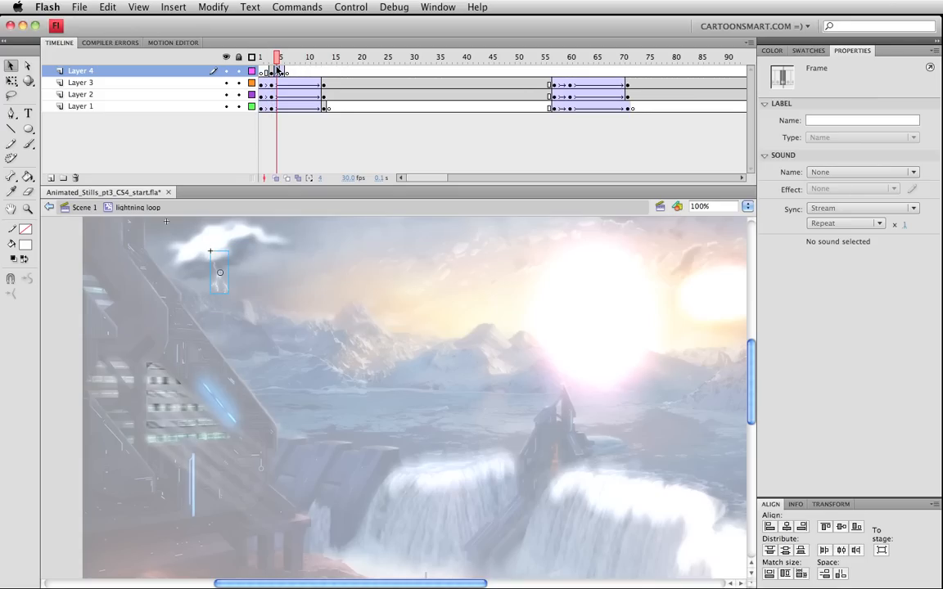
pyautogui.press('Left')
pyautogui.press('Left')
pyautogui.press('Up')
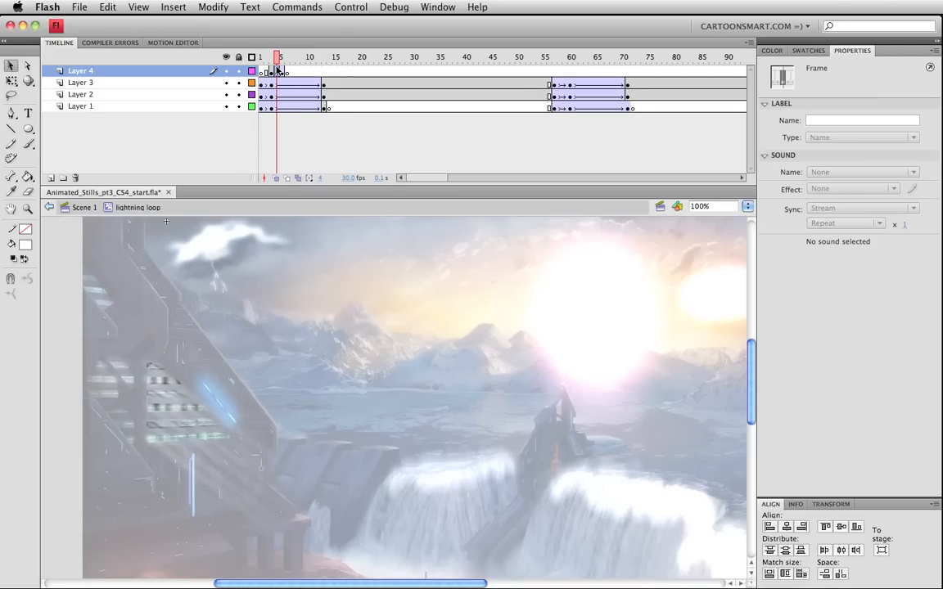
# Step: Scale the frame 5 bolt to 70% and nudge it up and slightly left to line up with the cloud
pyautogui.click(283, 70)
pyautogui.press('alt+super+s')
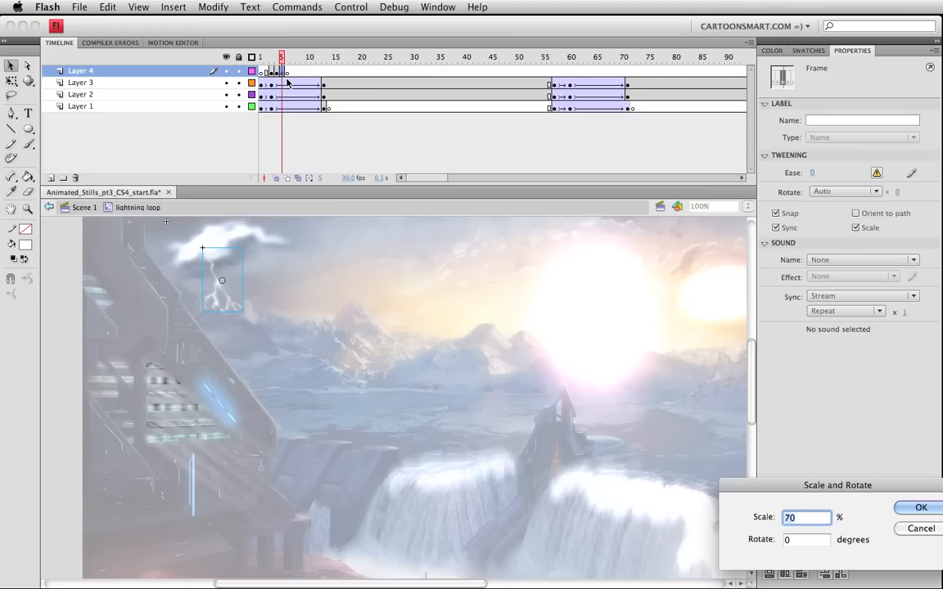
pyautogui.press('Return')
pyautogui.hotkey('shift', 'Up')
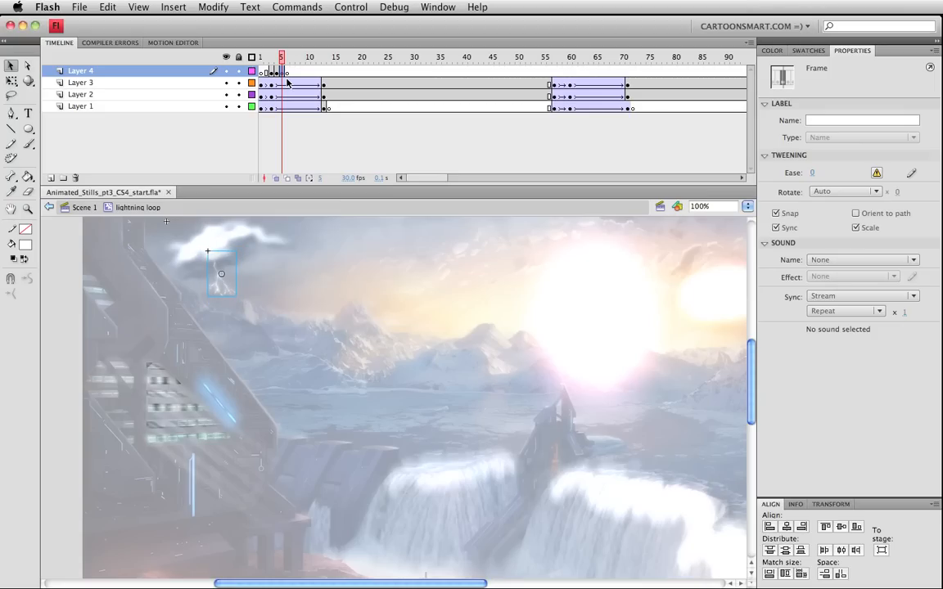
pyautogui.press('Left')
pyautogui.press('Left')
pyautogui.press('Left')
# Step: Step through the lightning frames to check the bolt's alignment, then test the movie and close the preview
pyautogui.press(',')
pyautogui.press(',')
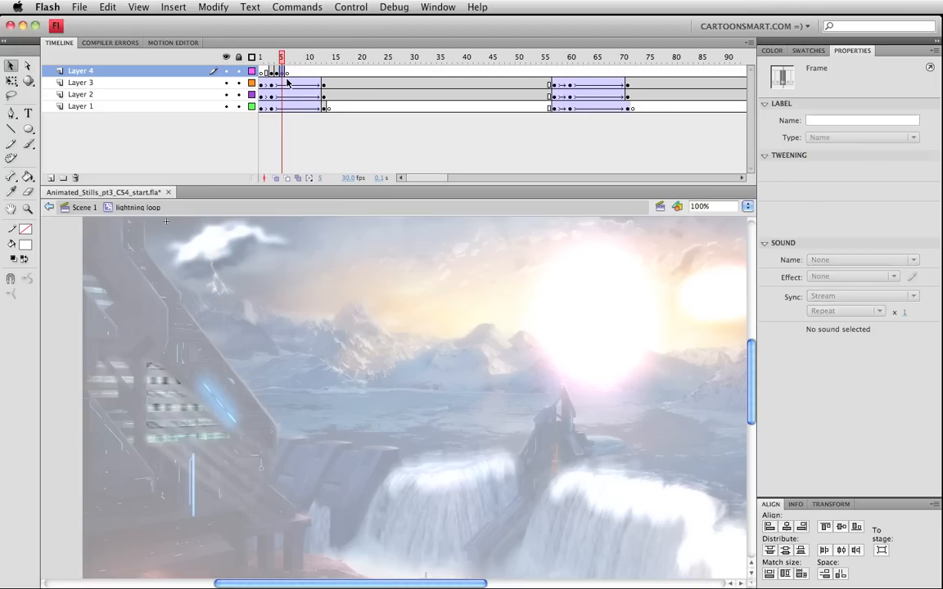
pyautogui.press('.')
pyautogui.press('.')
pyautogui.press('.')
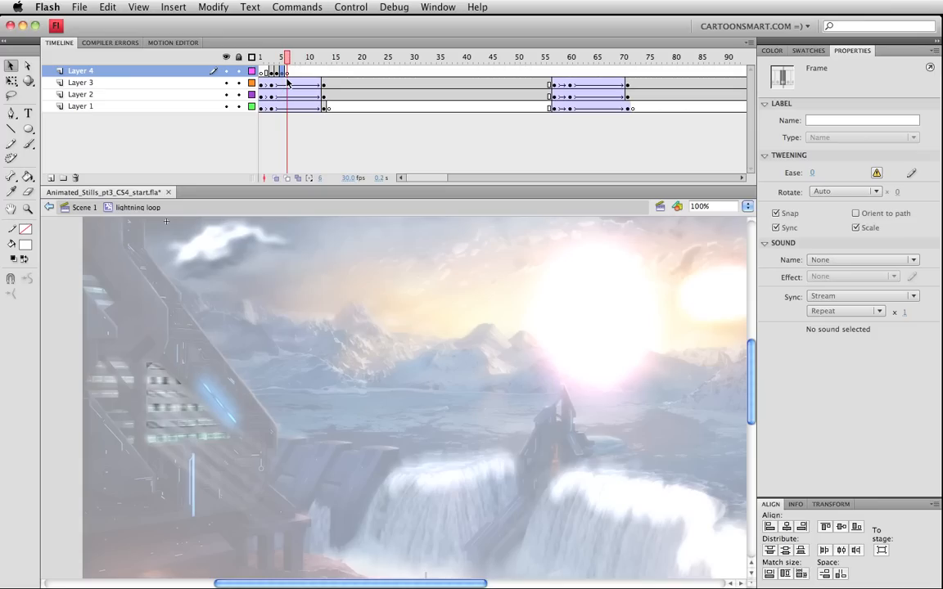
pyautogui.press(',')
pyautogui.press(',')
pyautogui.press('.')
pyautogui.press('.')
pyautogui.hotkey('ctrl', 'Return')
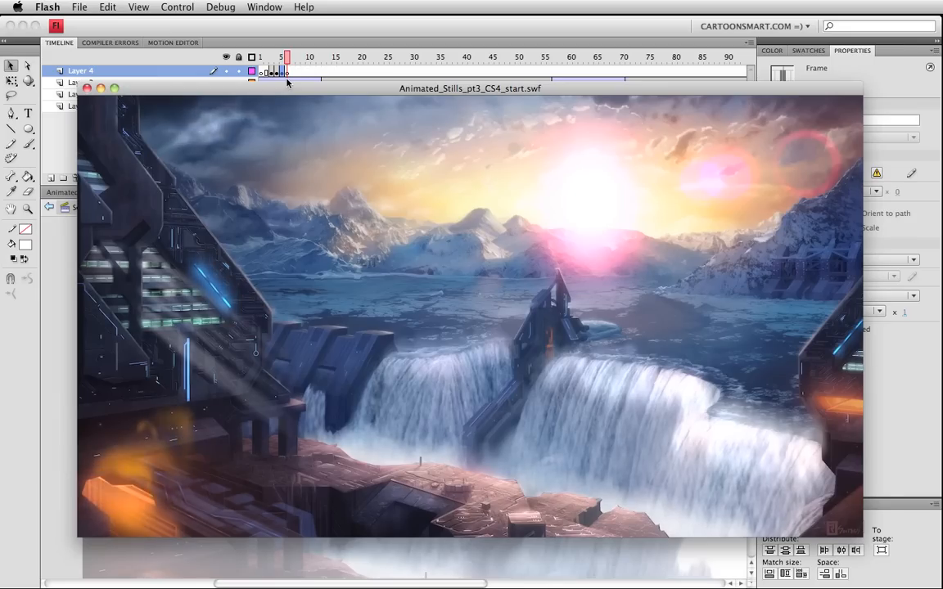
pyautogui.hotkey('ctrl', 'w')
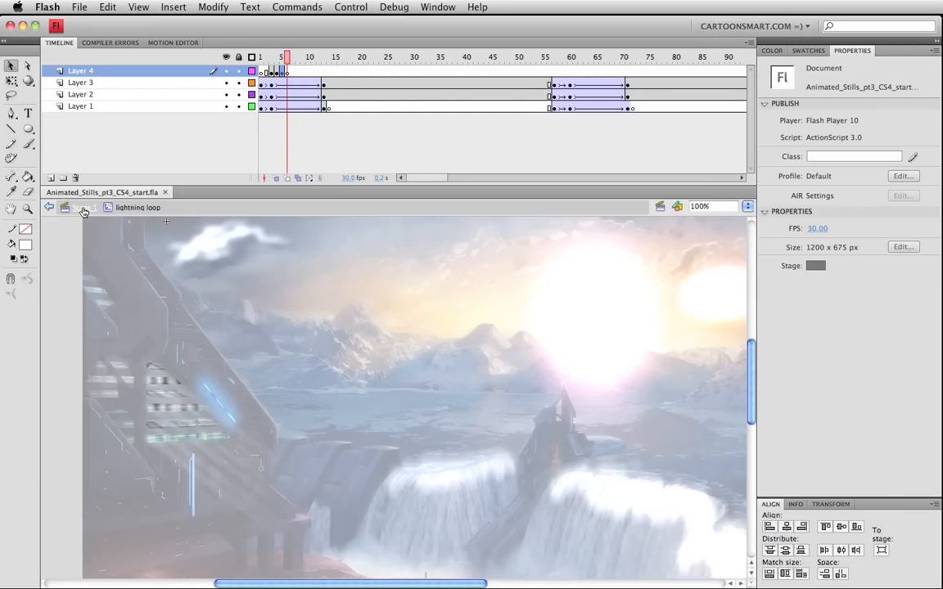
# Step: Return to Scene 1 and paste the copied ocean and mountain shape in place on frame 1 of Layer 44
pyautogui.doubleClick(93, 329)
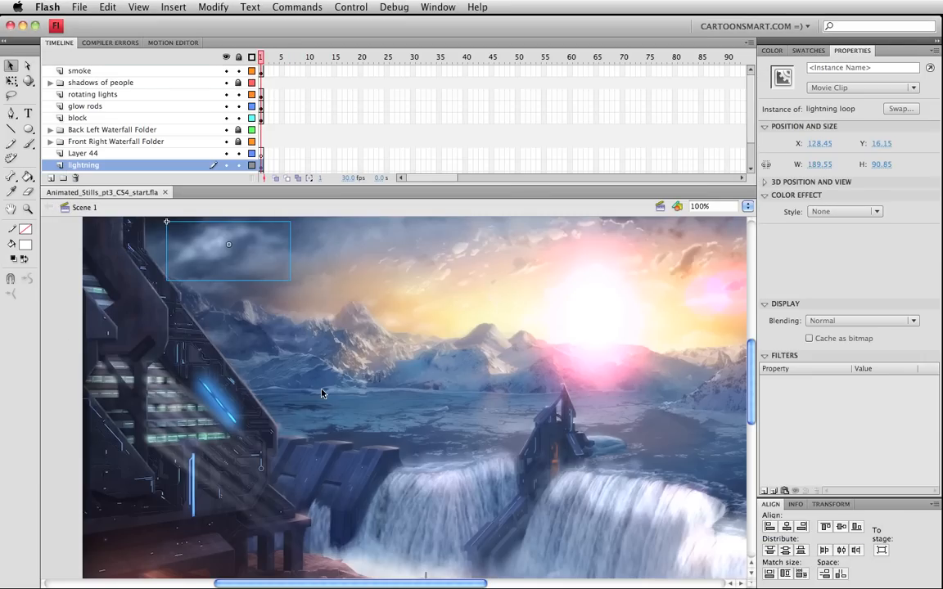
pyautogui.moveTo(615, 425); pyautogui.dragTo(560, 436)
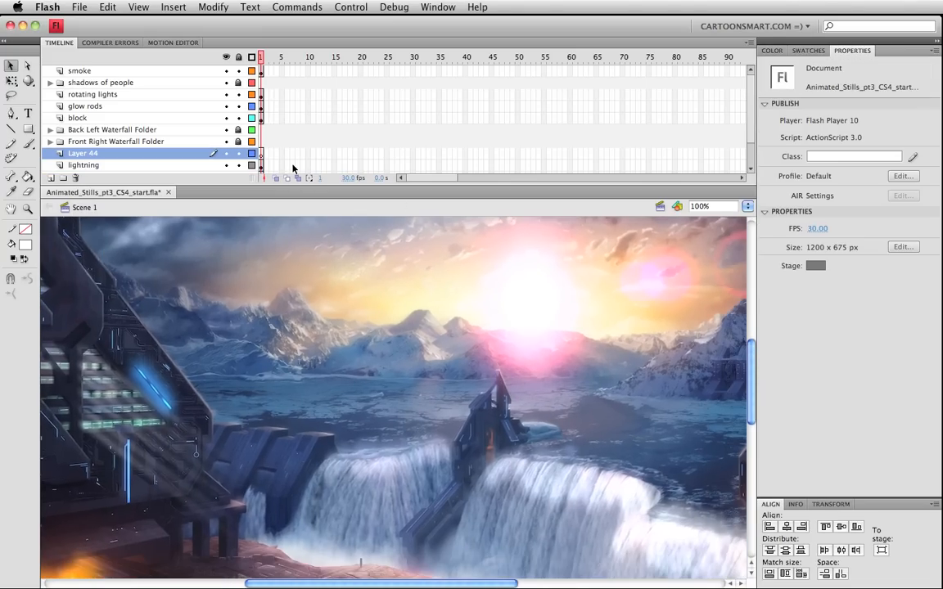
pyautogui.click(264, 156)
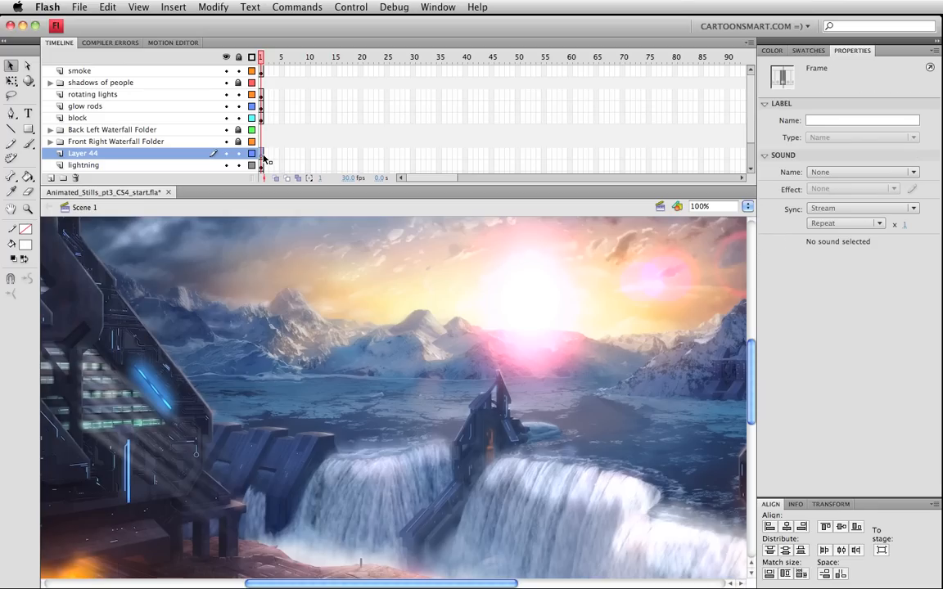
pyautogui.press('super+shift+v')
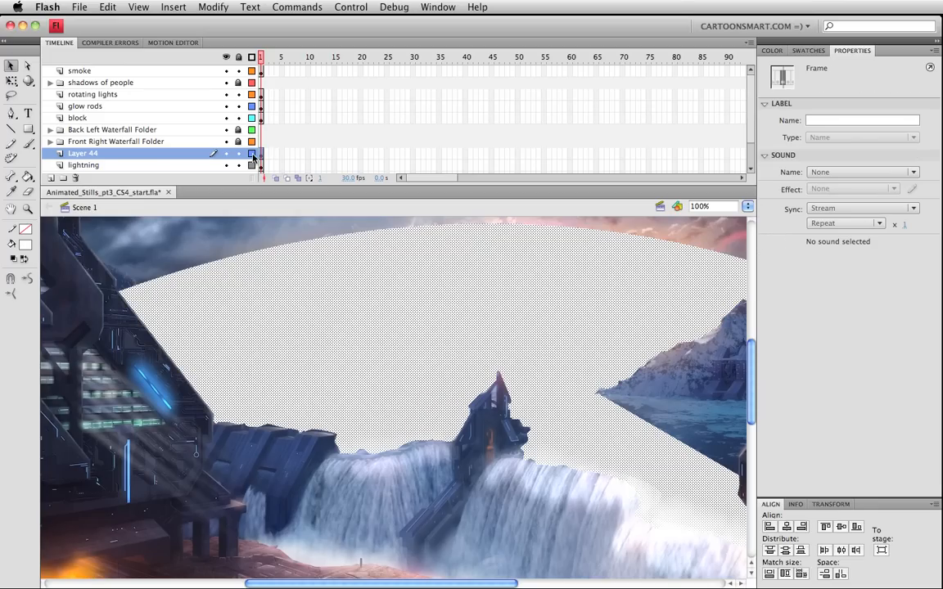
# Step: Display Layer 44 as outlines and inspect the pasted shape's edges against the scene
pyautogui.click(253, 156)
pyautogui.click(488, 380)
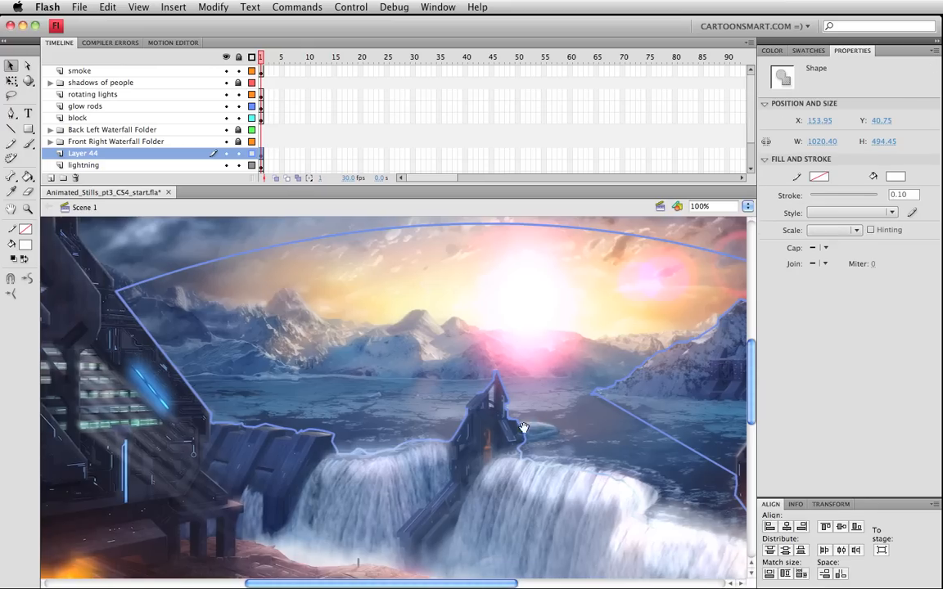
pyautogui.hscroll(1, 488, 380)
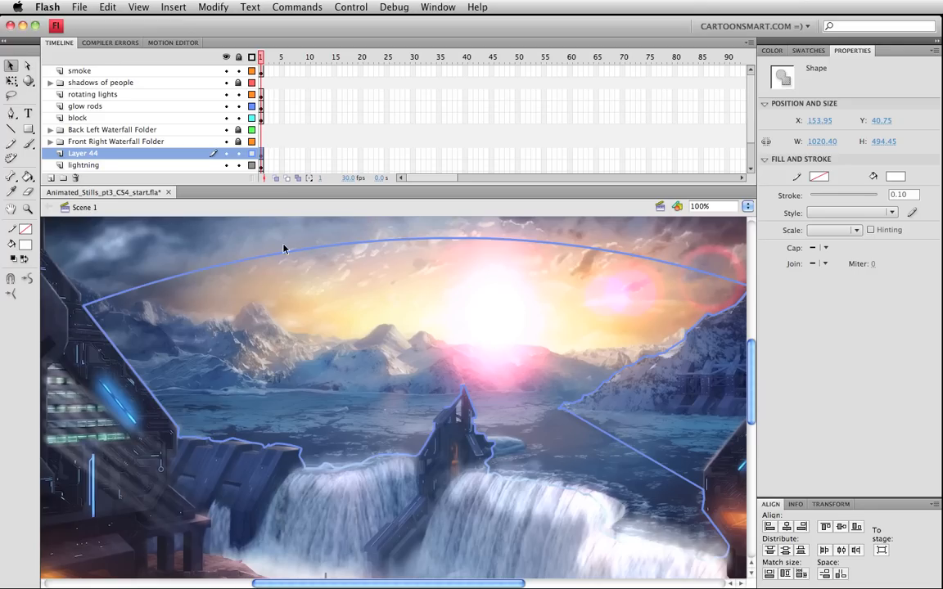
# Step: Convert the shape on Layer 44 into a Movie Clip symbol named "ocean and mountain mask"
pyautogui.click(263, 156)
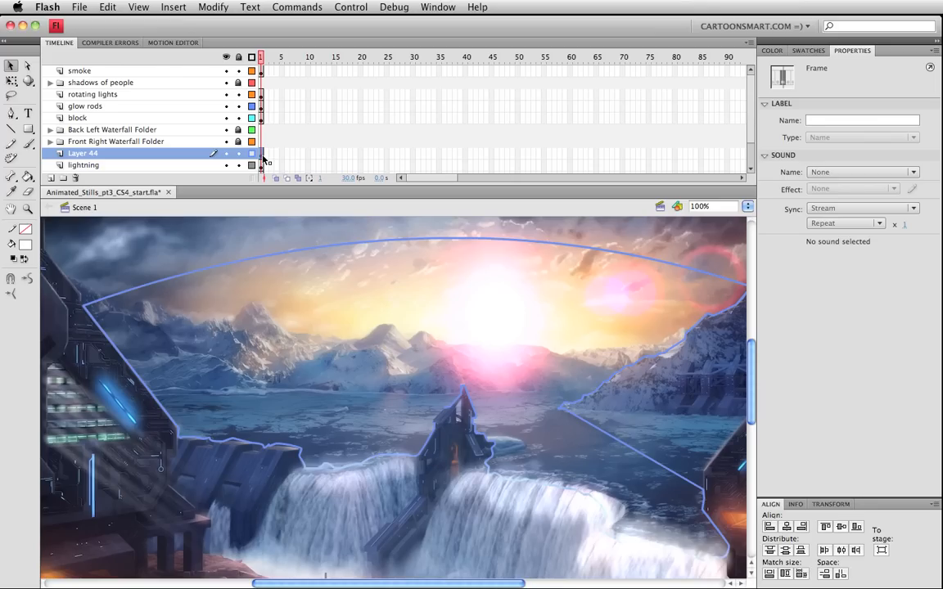
pyautogui.press('F8')
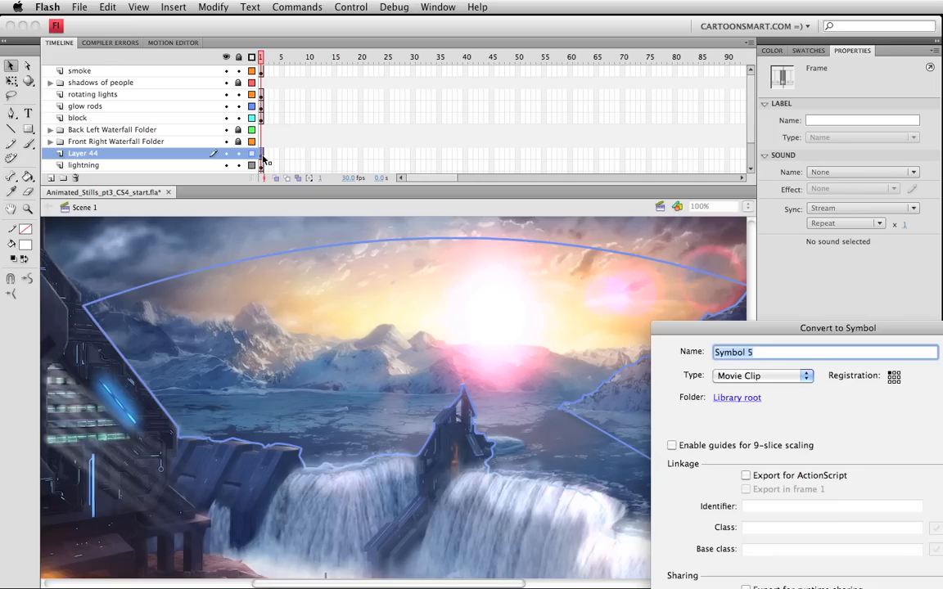
pyautogui.write('ocean and mo')
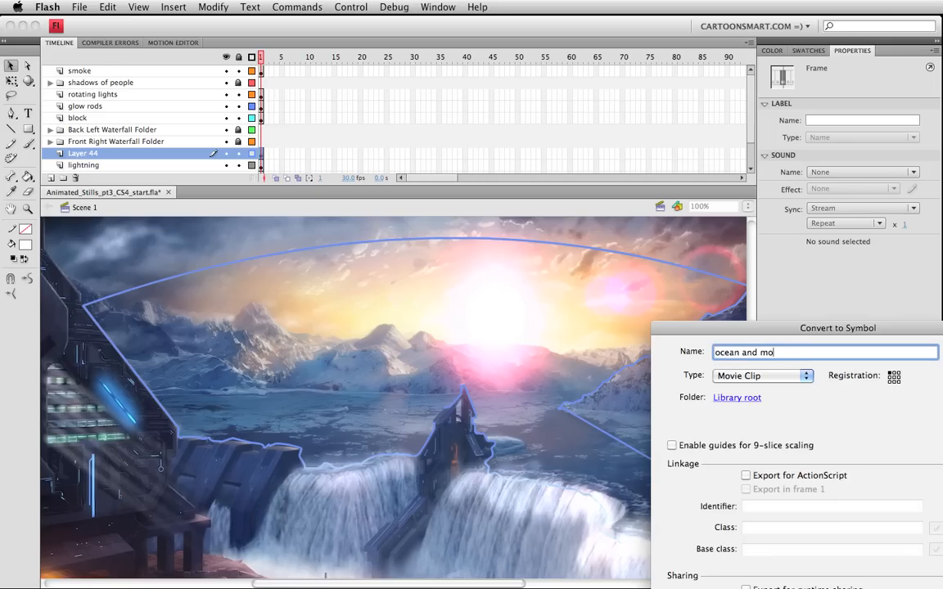
pyautogui.write('untain mask')
pyautogui.press('Return')
# Step: Add a new layer directly above the lightning layer
pyautogui.click(75, 165)
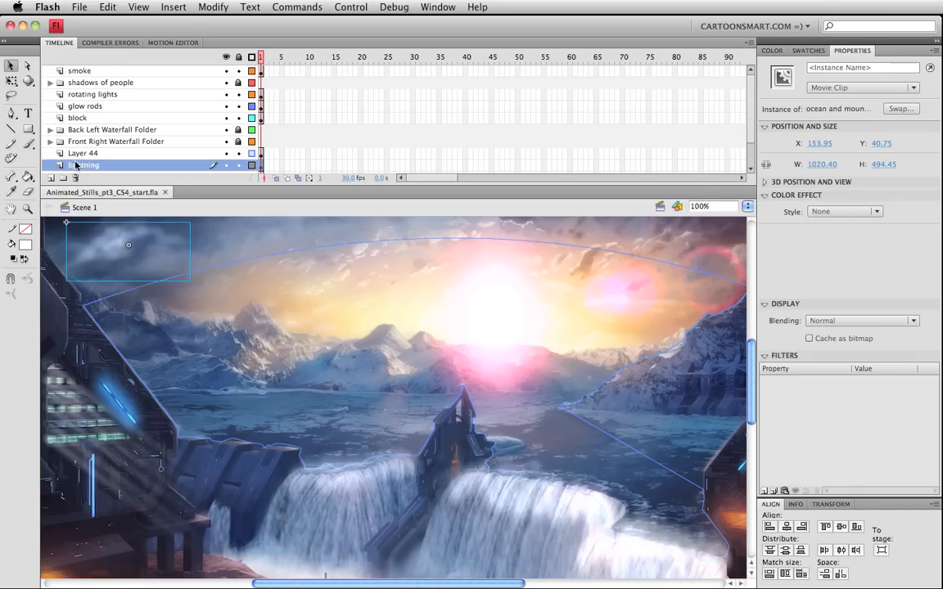
pyautogui.click(51, 177)
# Step: Create a new layer folder directly above Layer 44 and name it "mountain mask"
pyautogui.click(92, 153)
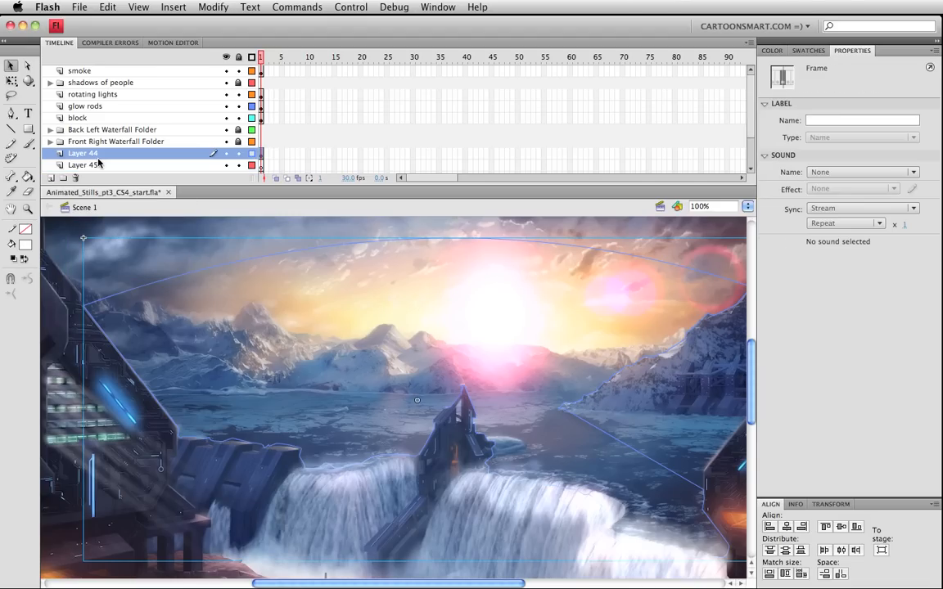
pyautogui.doubleClick(107, 154)
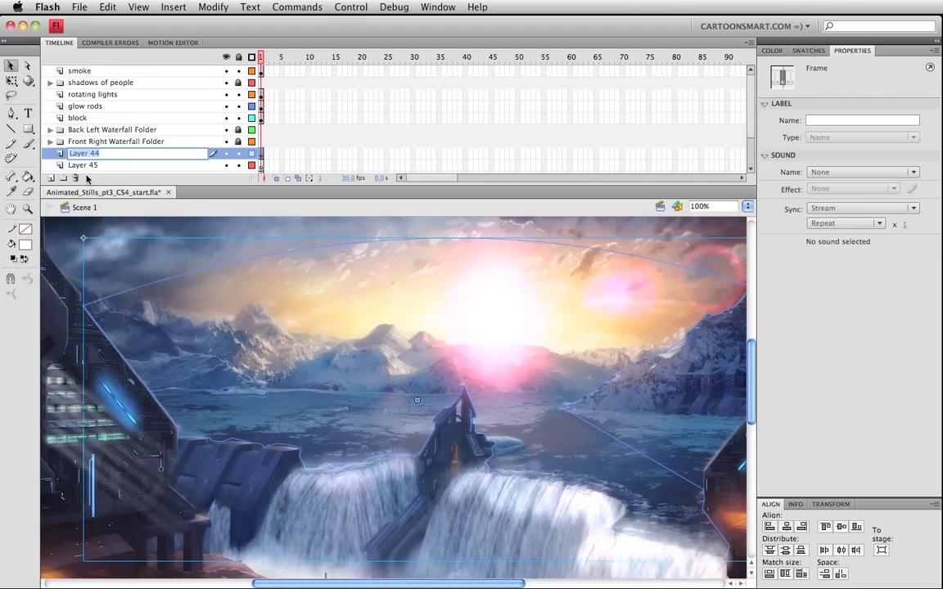
pyautogui.moveTo(88, 190); pyautogui.dragTo(88, 198)
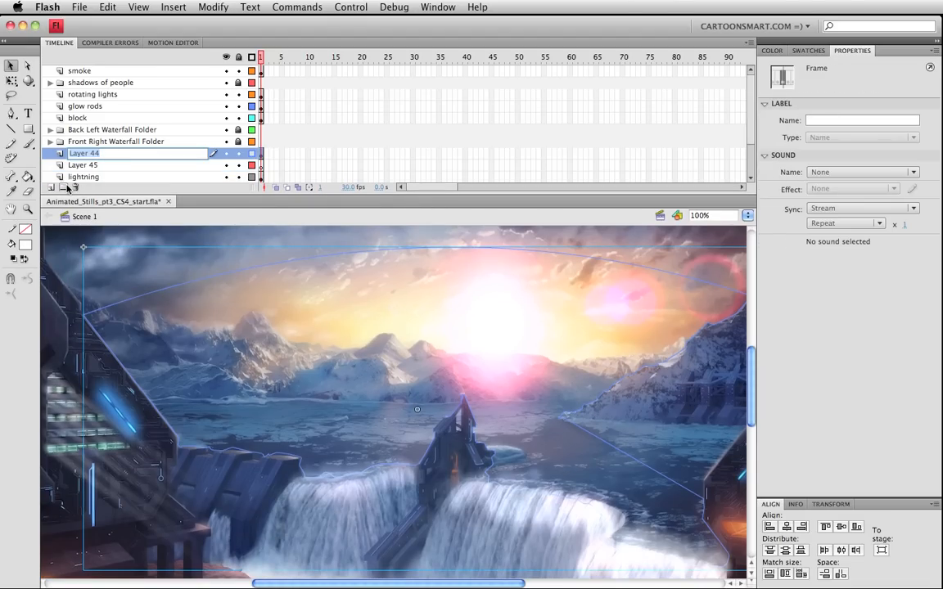
pyautogui.click(64, 187)
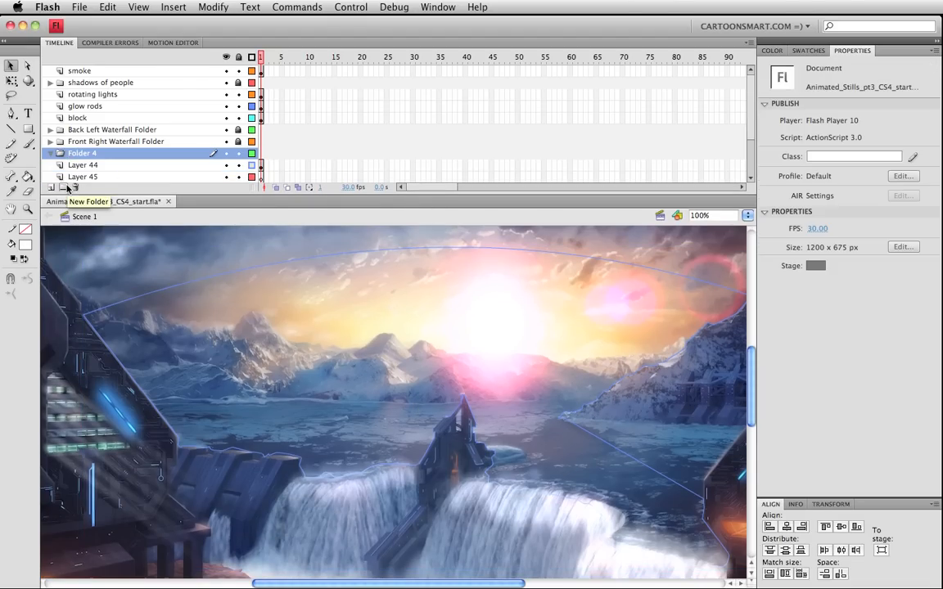
pyautogui.doubleClick(102, 153)
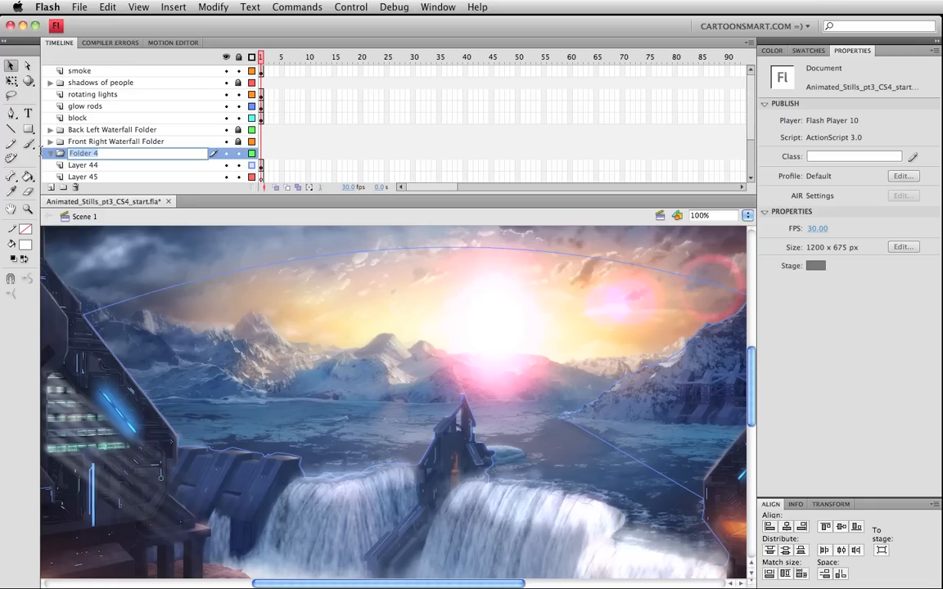
pyautogui.write('mountain mask')
pyautogui.press('Return')
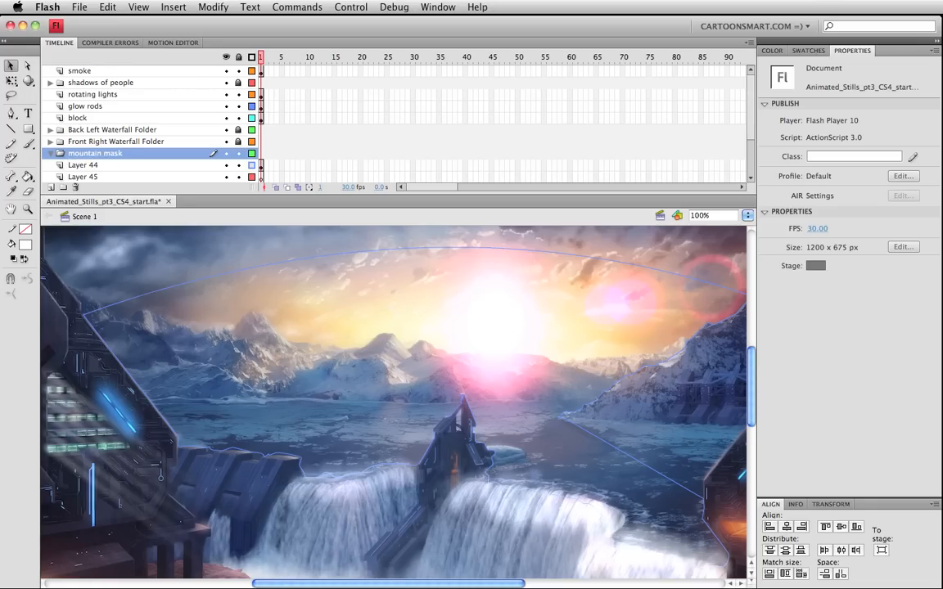
# Step: Move Layer 44 and Layer 45 together into the "mountain mask" folder
pyautogui.click(76, 165)
pyautogui.keyDown('shift'); pyautogui.click(85, 178); pyautogui.keyUp('shift')
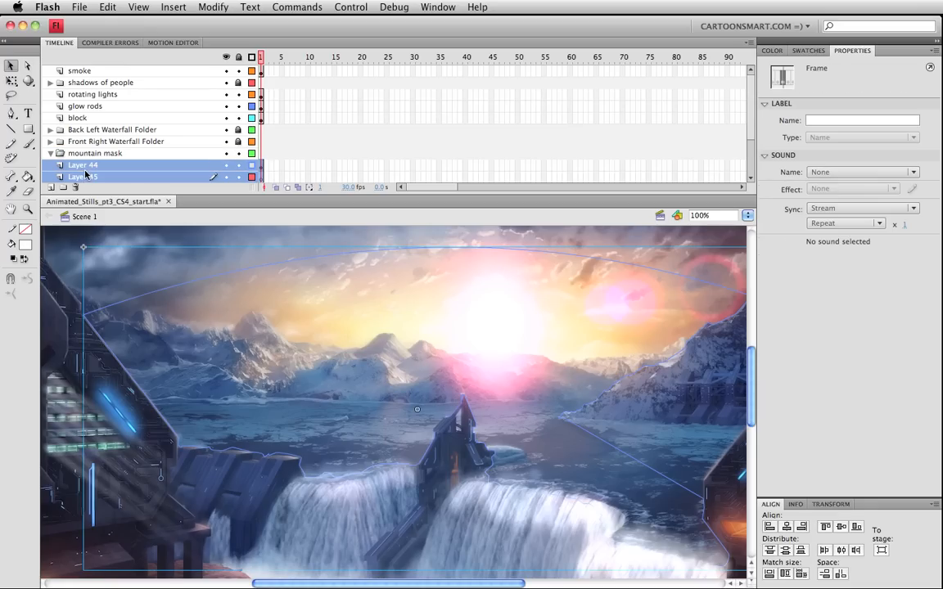
pyautogui.moveTo(85, 175); pyautogui.dragTo(79, 151)
pyautogui.scroll(-4, 330, 147)
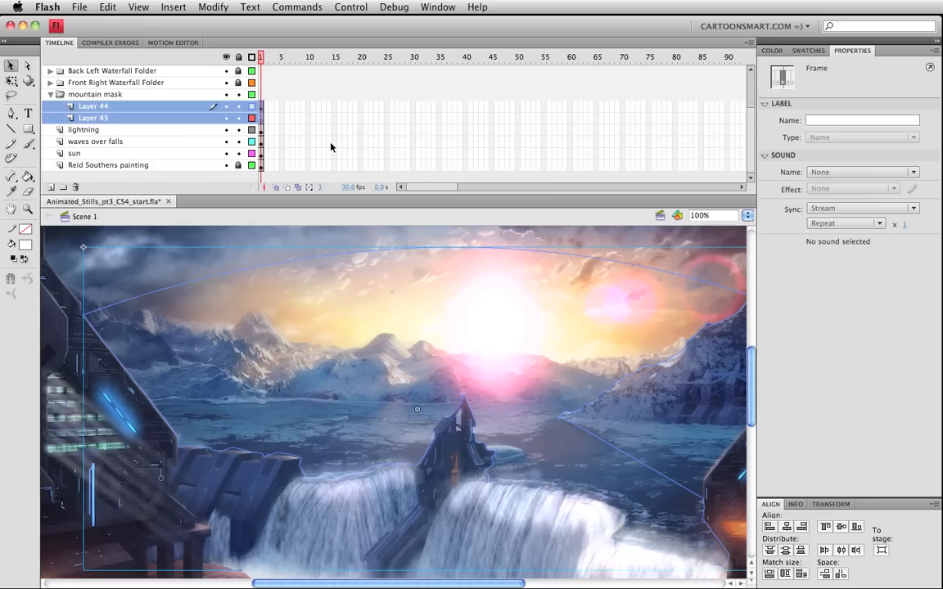
# Step: Turn Layer 44 into a mask layer that masks Layer 45 beneath it
pyautogui.click(101, 141)
pyautogui.click(101, 108)
pyautogui.rightClick(102, 108)
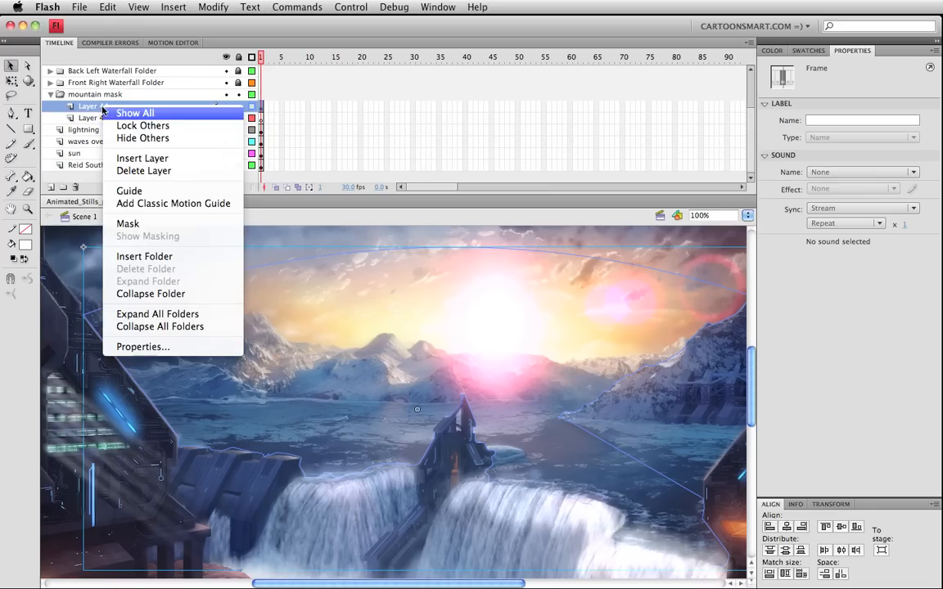
pyautogui.click(190, 223)
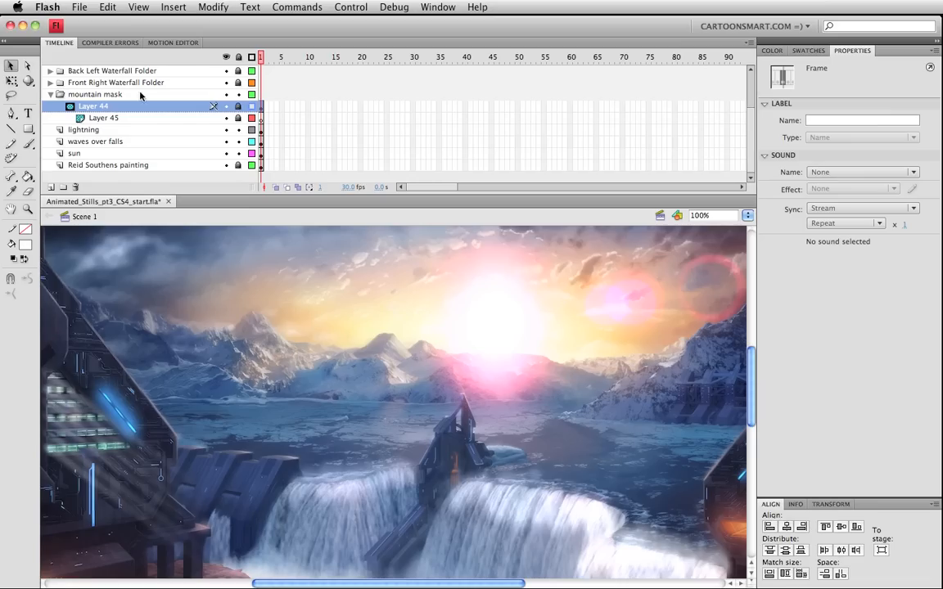
# Step: Rename the masked Layer 45 to "mist" and the mask Layer 44 to "mask"
pyautogui.doubleClick(106, 118)
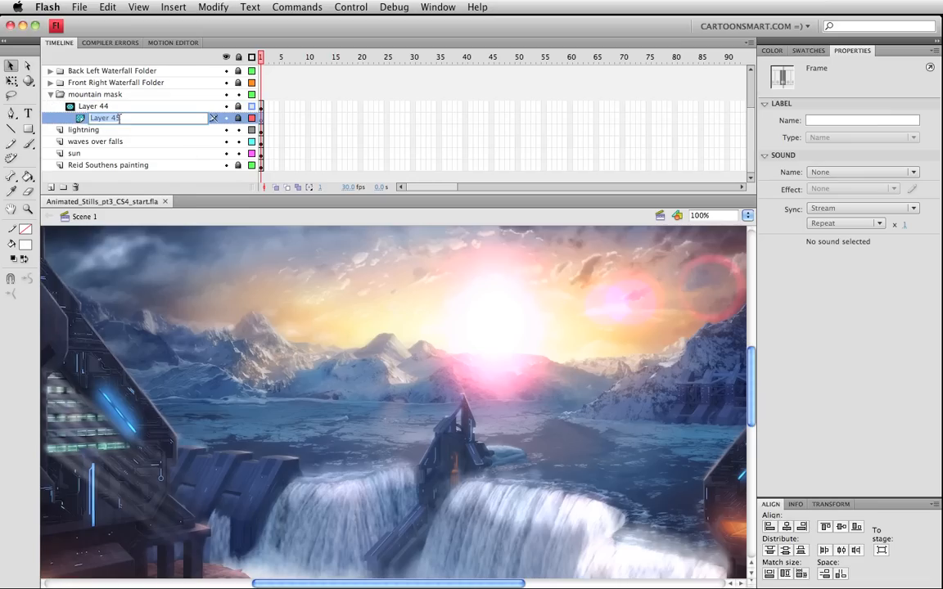
pyautogui.write('clou')
pyautogui.press('BackSpace')
pyautogui.press('BackSpace')
pyautogui.press('BackSpace')
pyautogui.press('BackSpace')
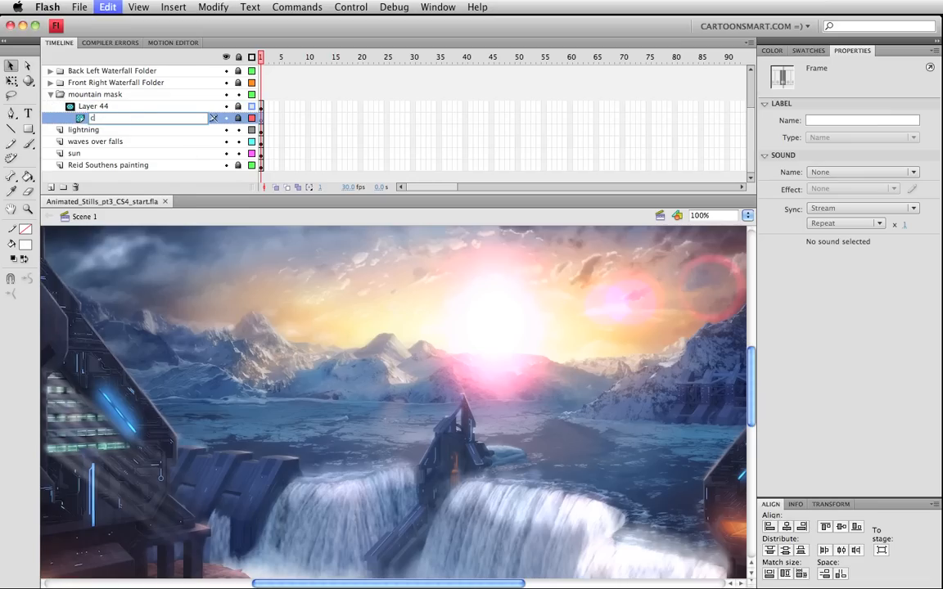
pyautogui.write('mist')
pyautogui.press('Return')
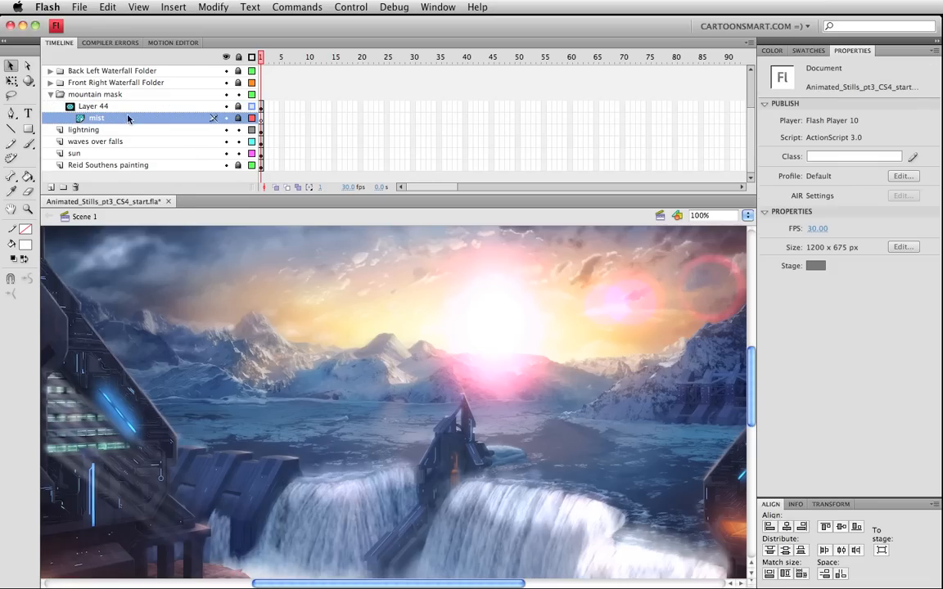
pyautogui.doubleClick(122, 108)
pyautogui.write('mas')
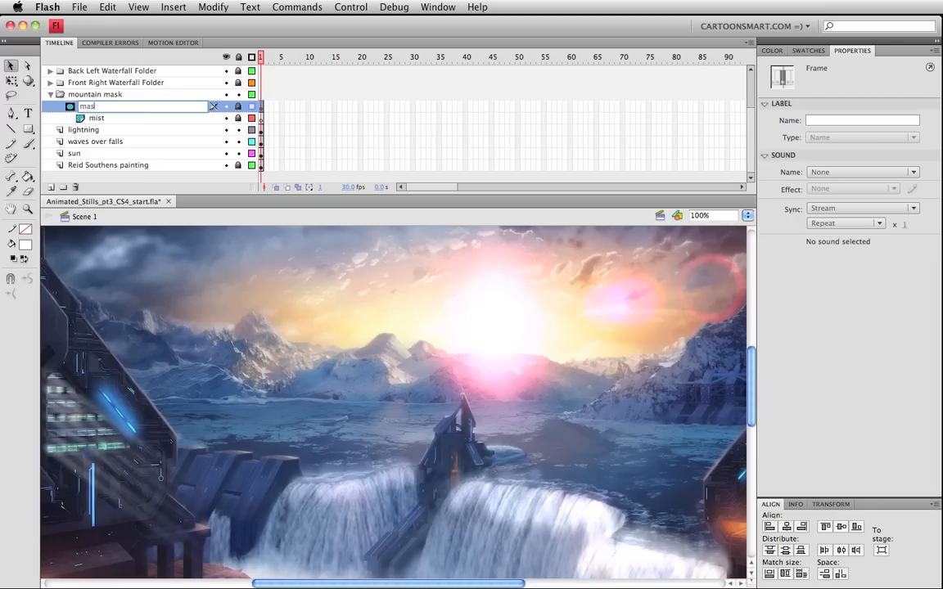
pyautogui.write('k')
pyautogui.press('Return')
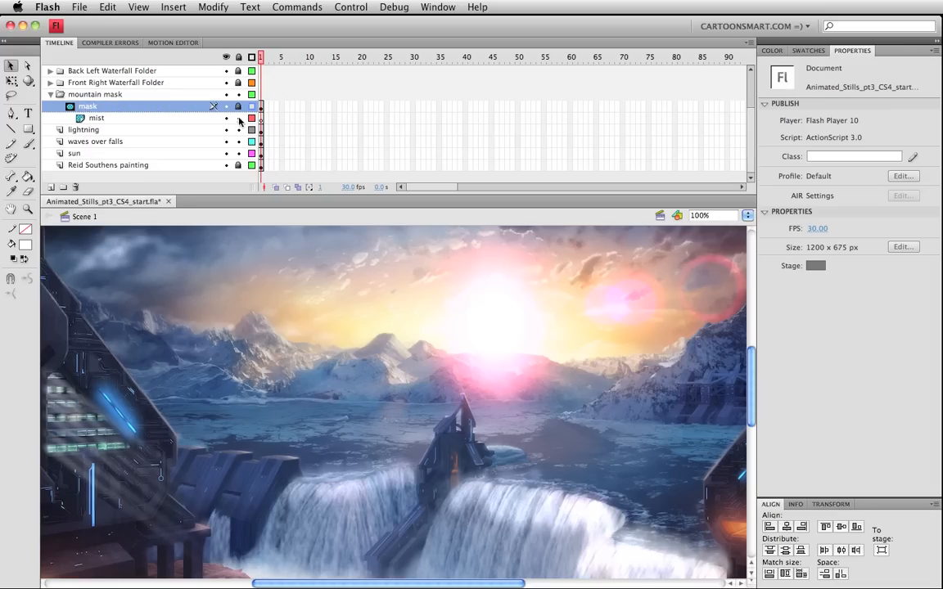
# Step: Unlock the mist layer and draw a flat, borderless white oval about 478 by 16 px across the base of the distant mountains
pyautogui.click(232, 118)
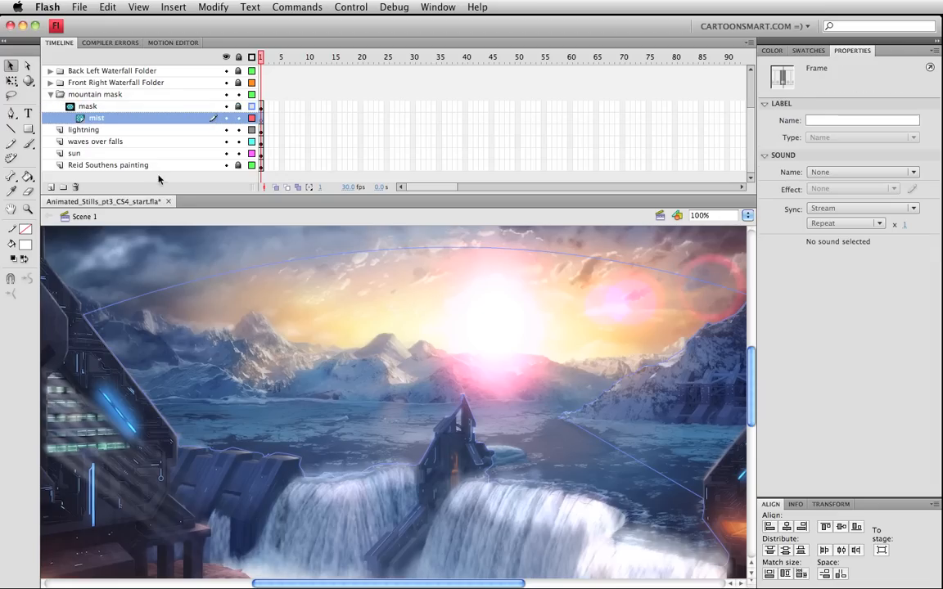
pyautogui.click(28, 130)
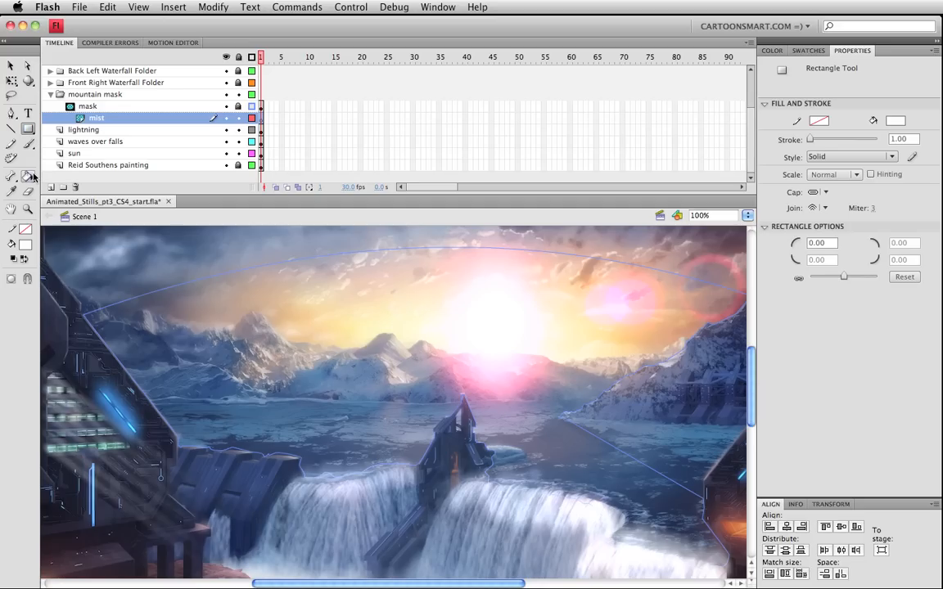
pyautogui.moveTo(28, 127); pyautogui.dragTo(58, 146)
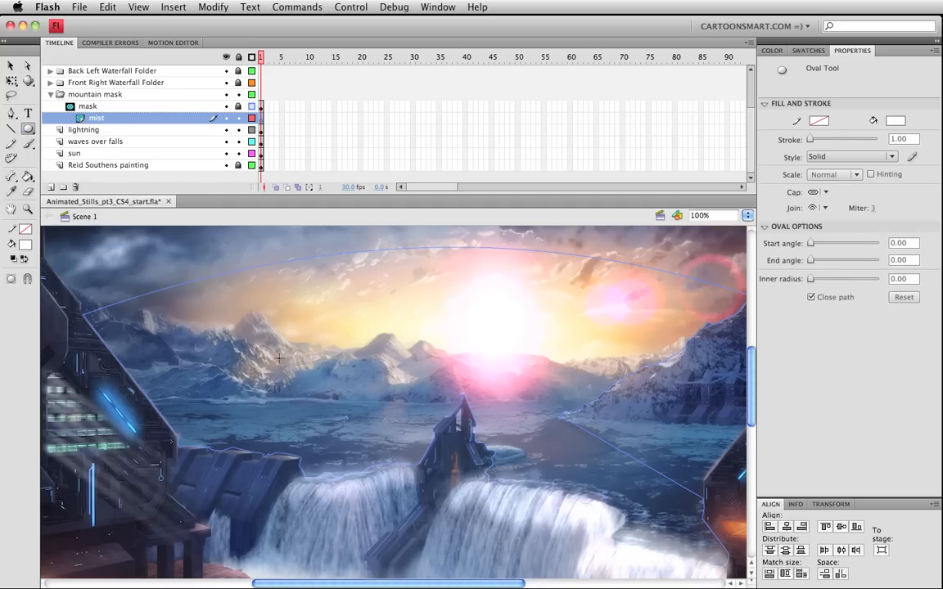
pyautogui.moveTo(271, 361); pyautogui.dragTo(584, 374)
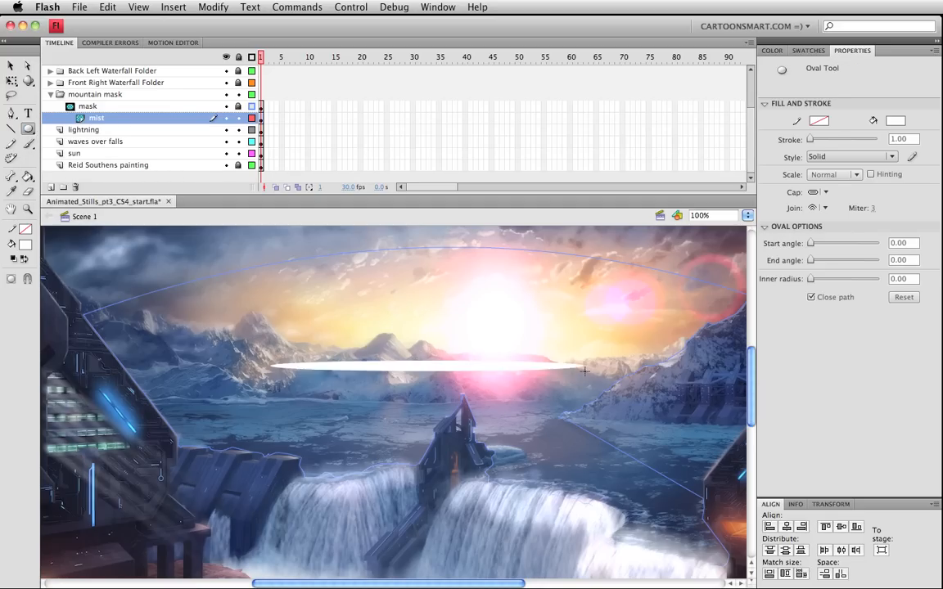
# Step: Convert the white oval into a Movie Clip symbol named "mist"
pyautogui.press('v')
pyautogui.click(401, 374)
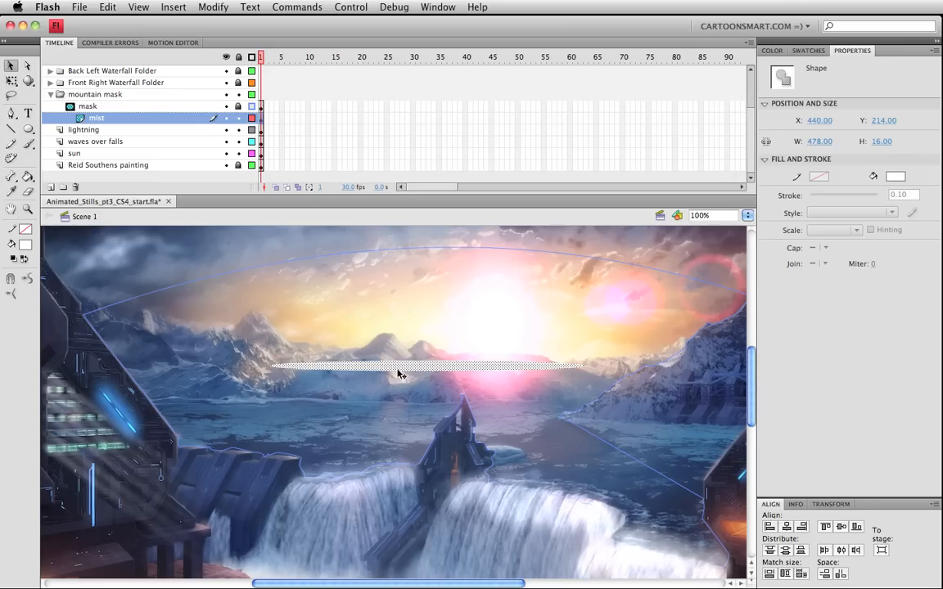
pyautogui.press('F8')
pyautogui.write('mist')
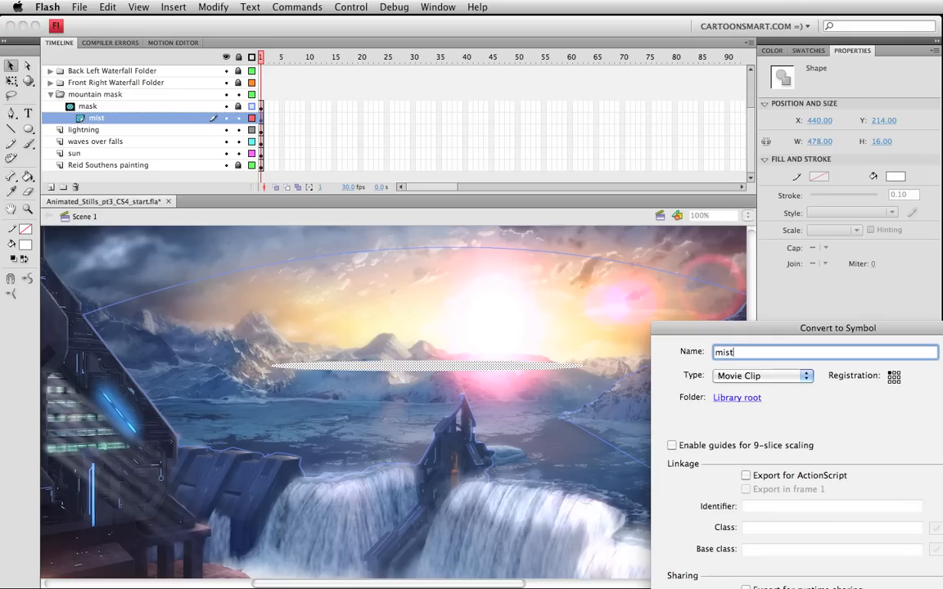
pyautogui.press('Return')
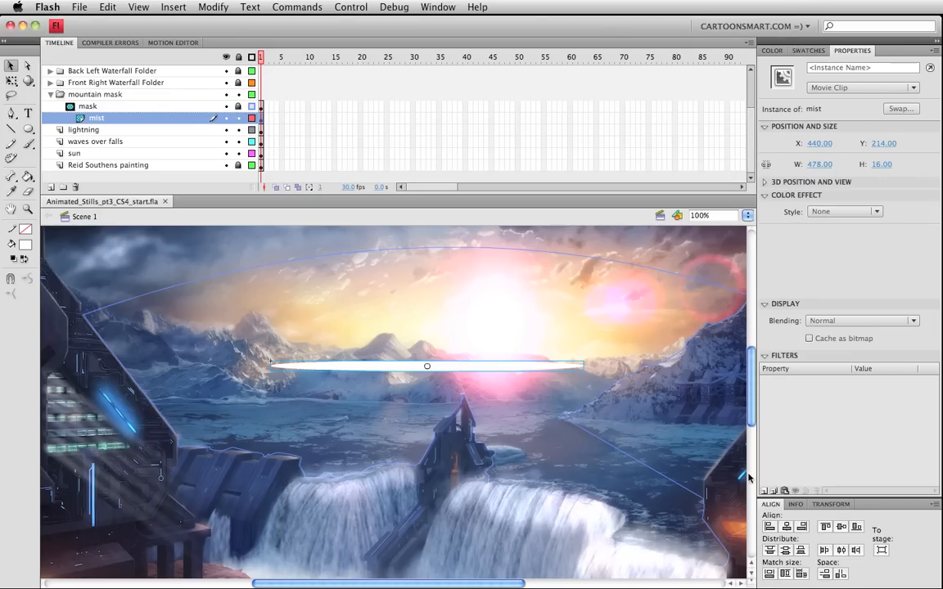
# Step: Apply a Blur filter of 190 px in X and 14 px in Y to the mist clip and move it to about X 590, Y 243
pyautogui.click(765, 492)
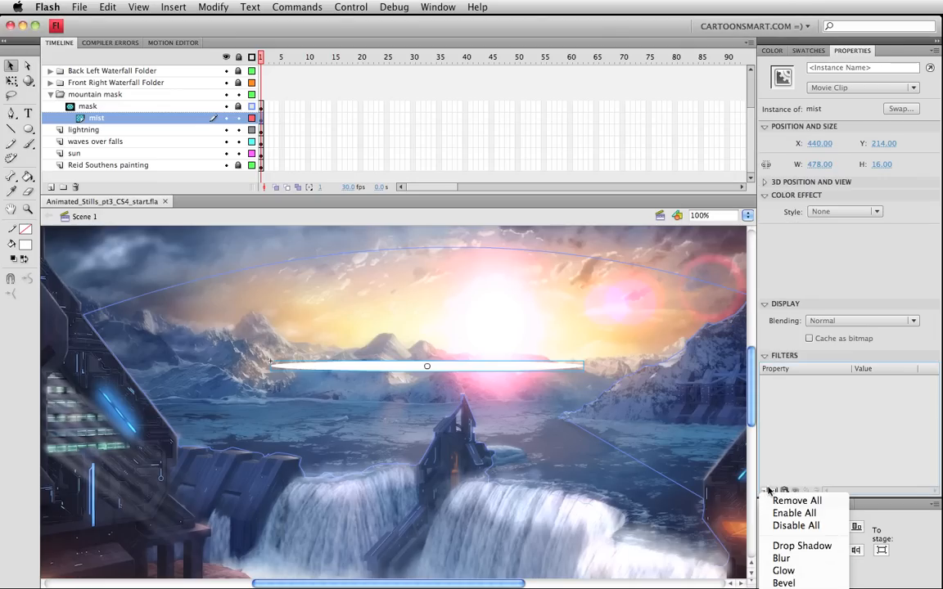
pyautogui.click(785, 558)
pyautogui.moveTo(858, 394); pyautogui.dragTo(884, 393)
pyautogui.moveTo(379, 365); pyautogui.dragTo(491, 378)
# Step: Set the mist clip's blending mode to Add and its color effect to 37% Alpha
pyautogui.click(843, 211)
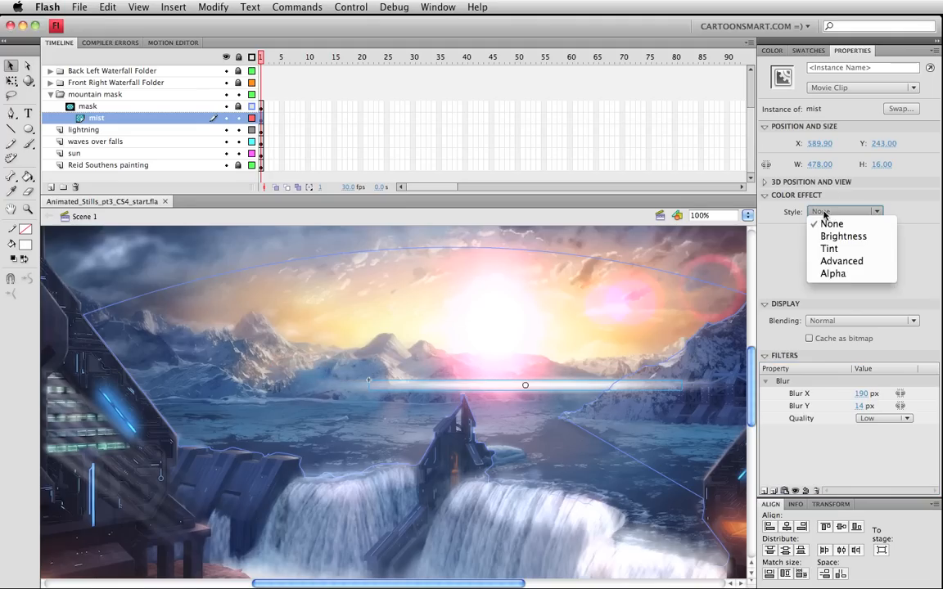
pyautogui.click(847, 275)
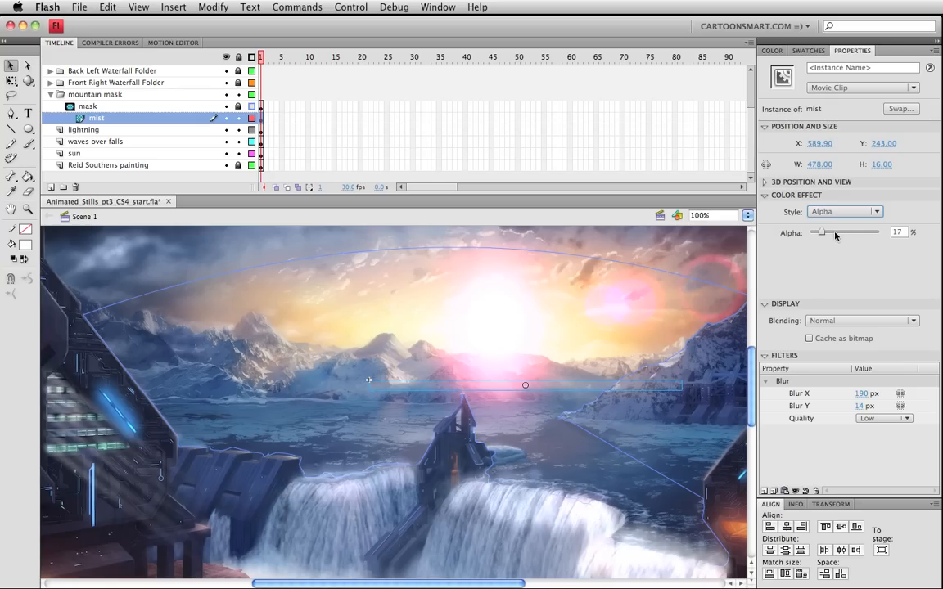
pyautogui.moveTo(838, 234); pyautogui.dragTo(852, 234)
pyautogui.click(796, 320)
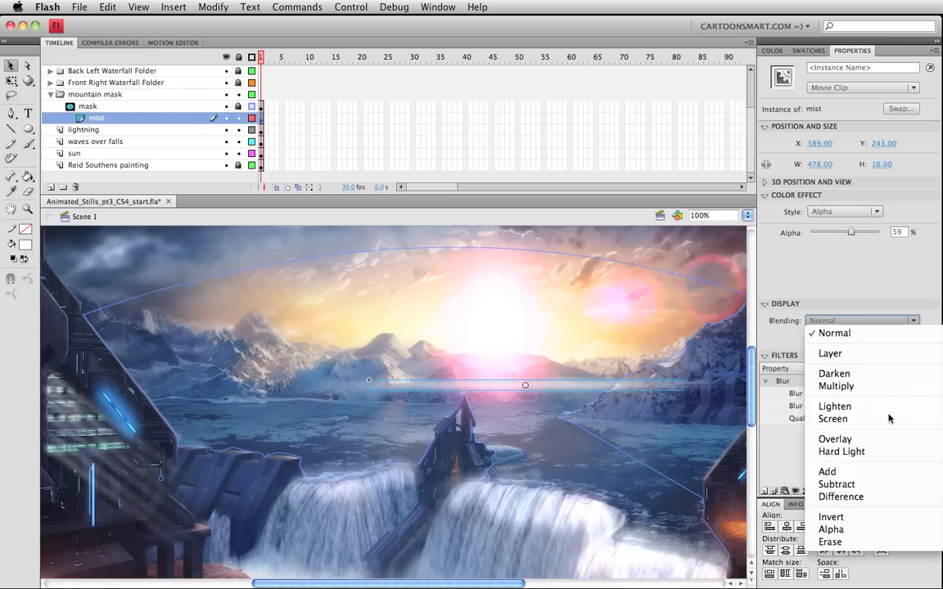
pyautogui.click(892, 475)
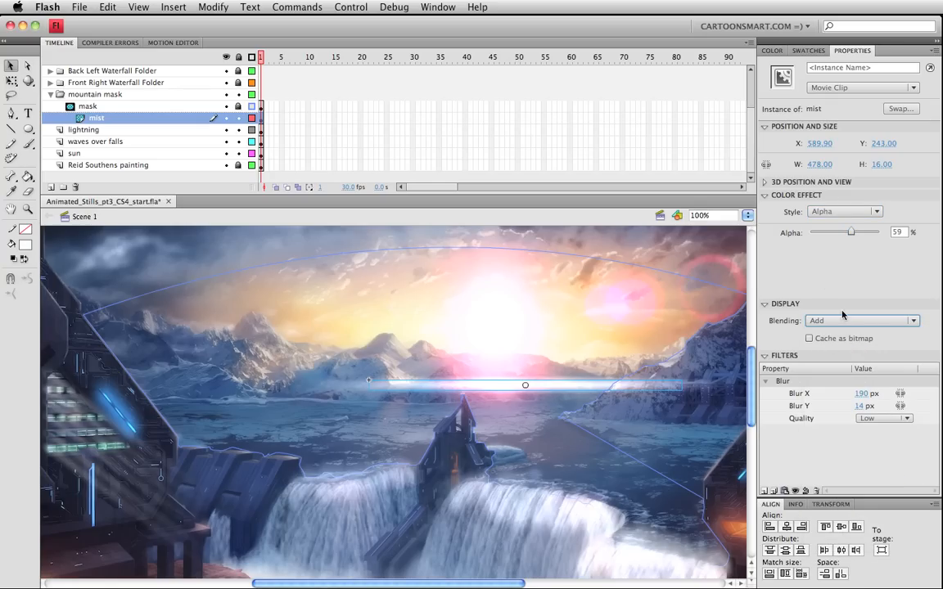
pyautogui.moveTo(853, 234); pyautogui.dragTo(834, 233)
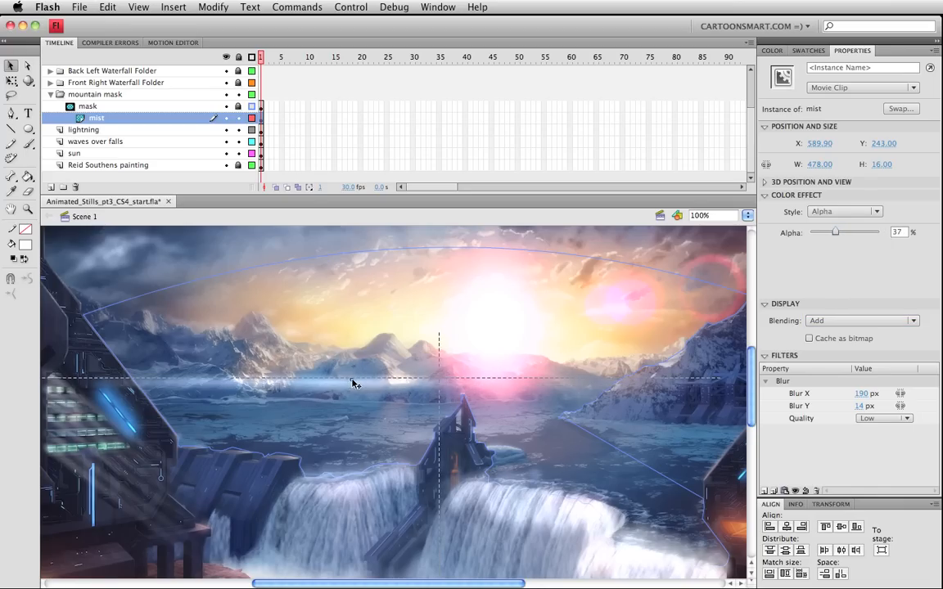
# Step: Try the mist clip at several spots along the horizon and place it over the right-hand mountain at about X 704, Y 240, keeping 37% Alpha
pyautogui.click(312, 419)
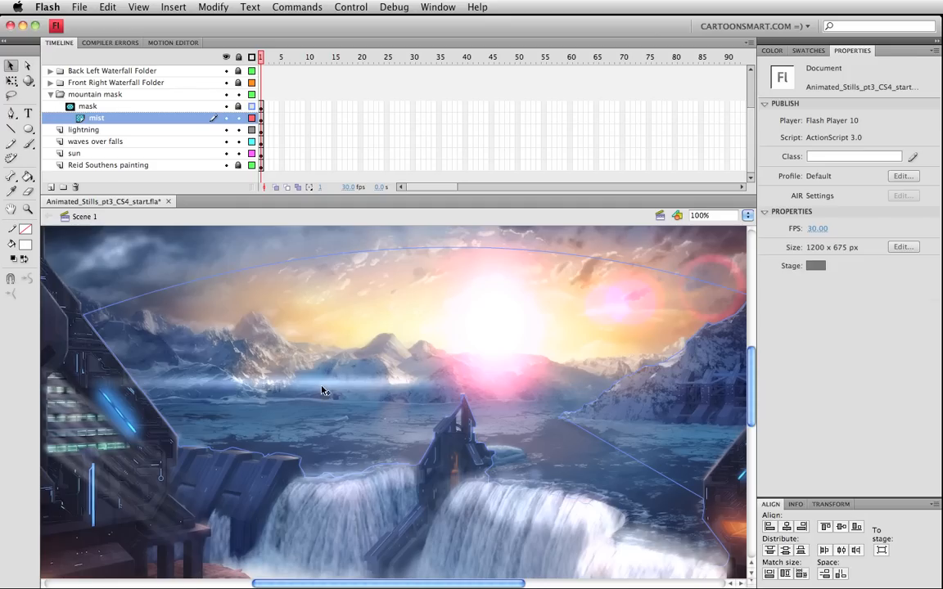
pyautogui.moveTo(321, 390); pyautogui.dragTo(554, 388)
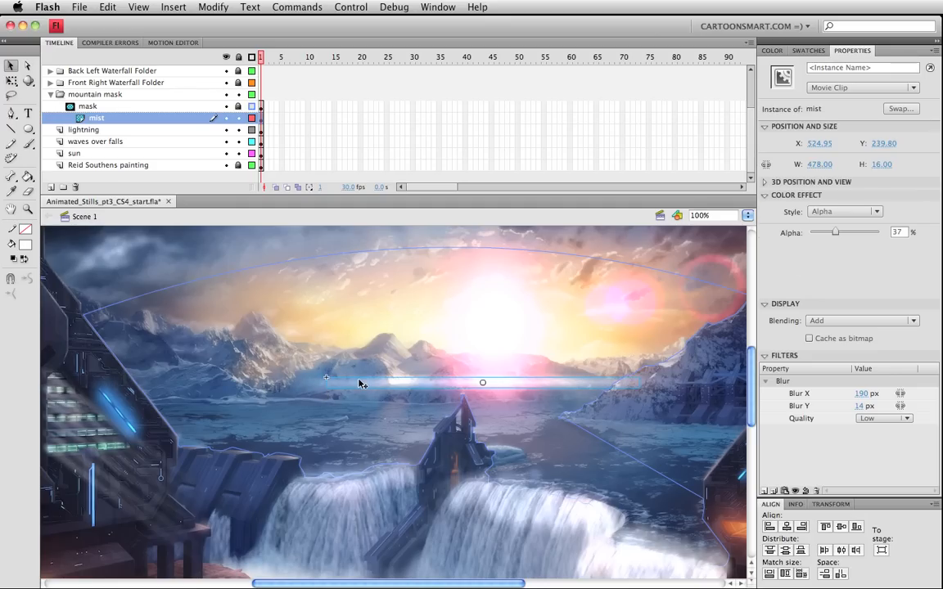
pyautogui.moveTo(360, 384); pyautogui.dragTo(267, 382)
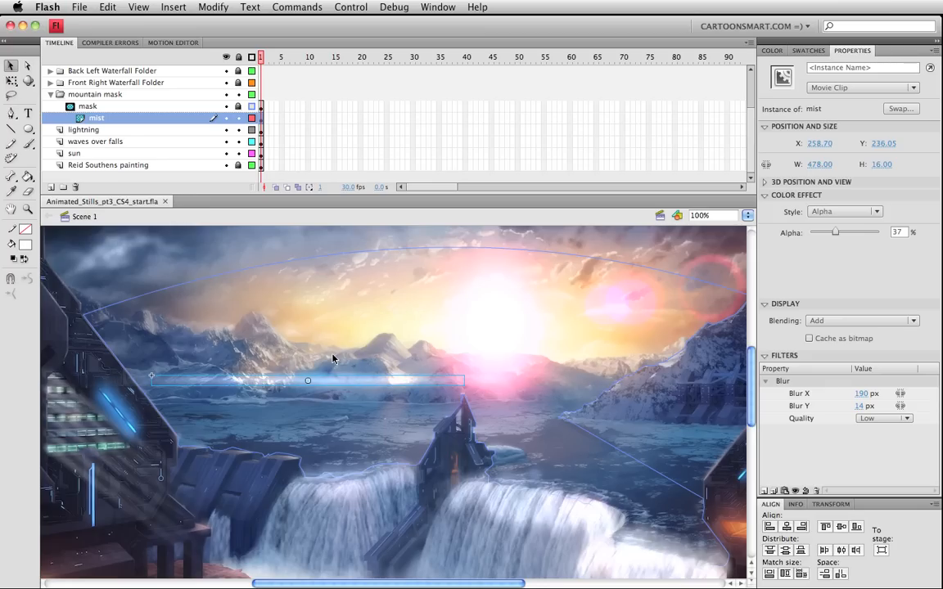
pyautogui.moveTo(835, 233)
pyautogui.mouseDown()
pyautogui.moveTo(821, 236)
pyautogui.moveTo(833, 238)
pyautogui.mouseUp()
pyautogui.moveTo(835, 232); pyautogui.dragTo(837, 232)
pyautogui.moveTo(362, 383); pyautogui.dragTo(655, 391)
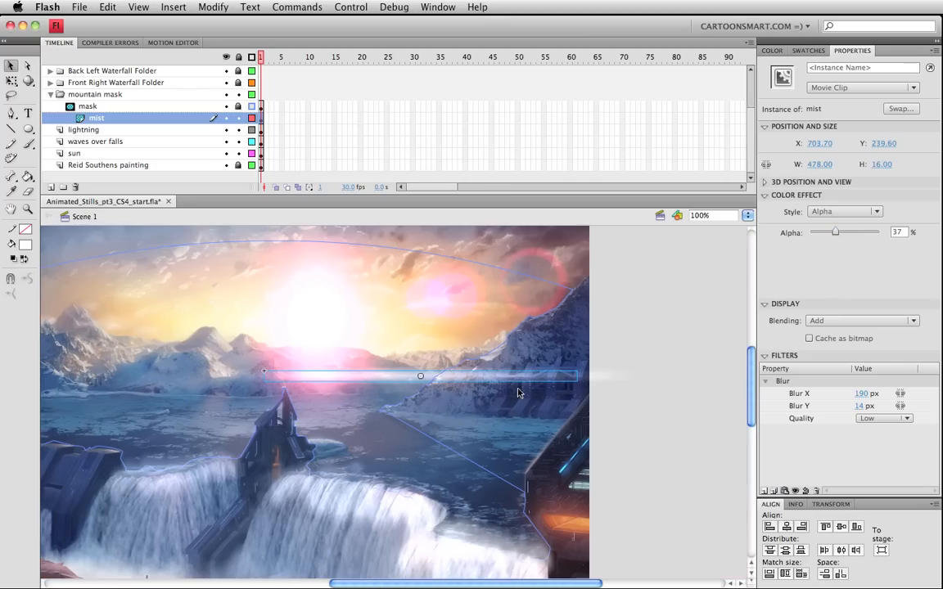
# Step: Duplicate the mist clip in place and shift the copy straight down to about Y 278
pyautogui.press('super+c')
pyautogui.press('super+shift+v')
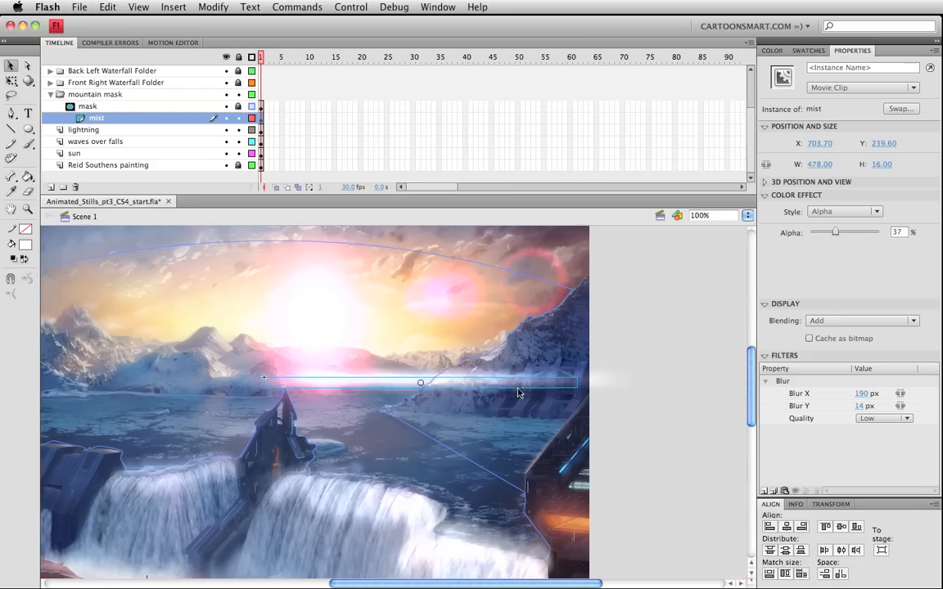
pyautogui.hotkey('shift', 'Down')
pyautogui.hotkey('shift', 'Down')
pyautogui.hotkey('shift', 'Down')
pyautogui.hotkey('shift', 'Down')
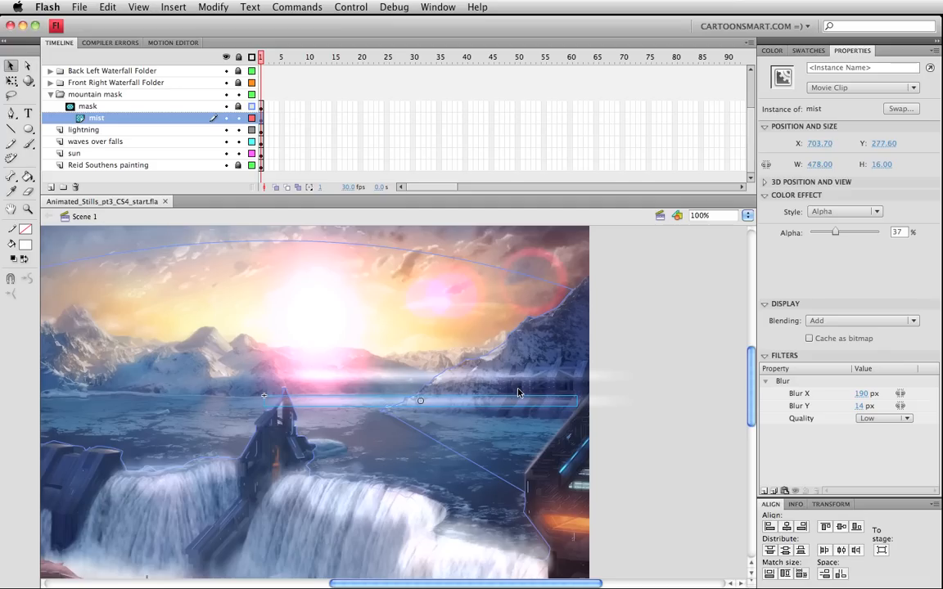
# Step: Set the lower mist copy's blending mode to Subtract and move it to about X 737, Y 279 as a shadow strip
pyautogui.click(836, 215)
pyautogui.click(678, 165)
pyautogui.click(819, 321)
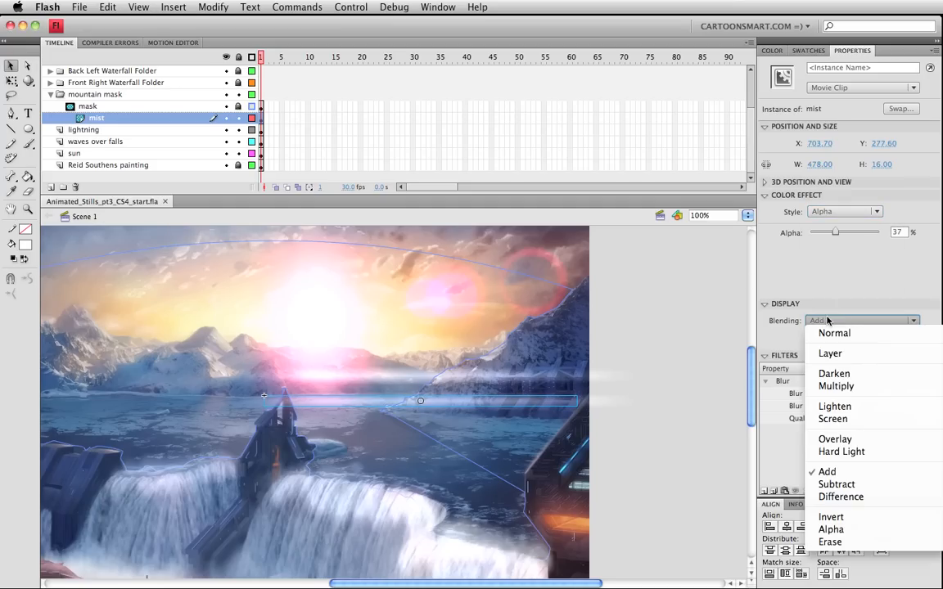
pyautogui.click(837, 484)
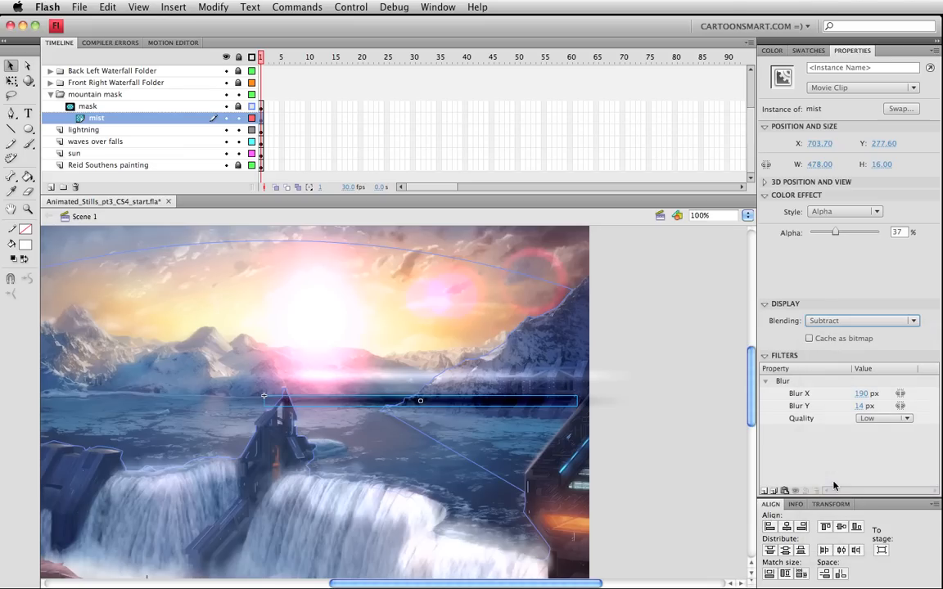
pyautogui.moveTo(352, 405); pyautogui.dragTo(412, 408)
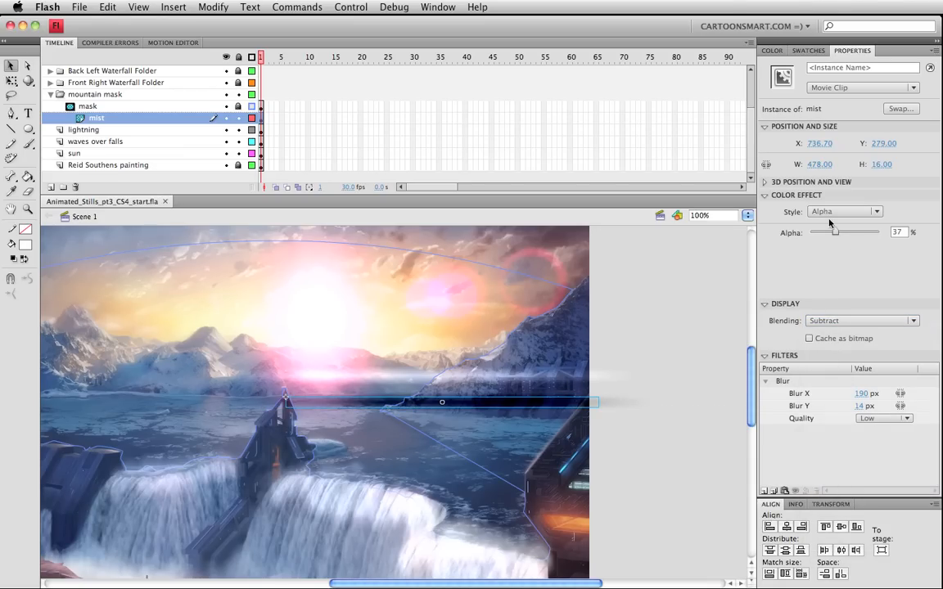
# Step: Reduce the shadow strip's Alpha to 11% and flatten its height to 12 px
pyautogui.moveTo(835, 232); pyautogui.dragTo(816, 233)
pyautogui.click(694, 322)
pyautogui.moveTo(547, 410); pyautogui.dragTo(665, 406)
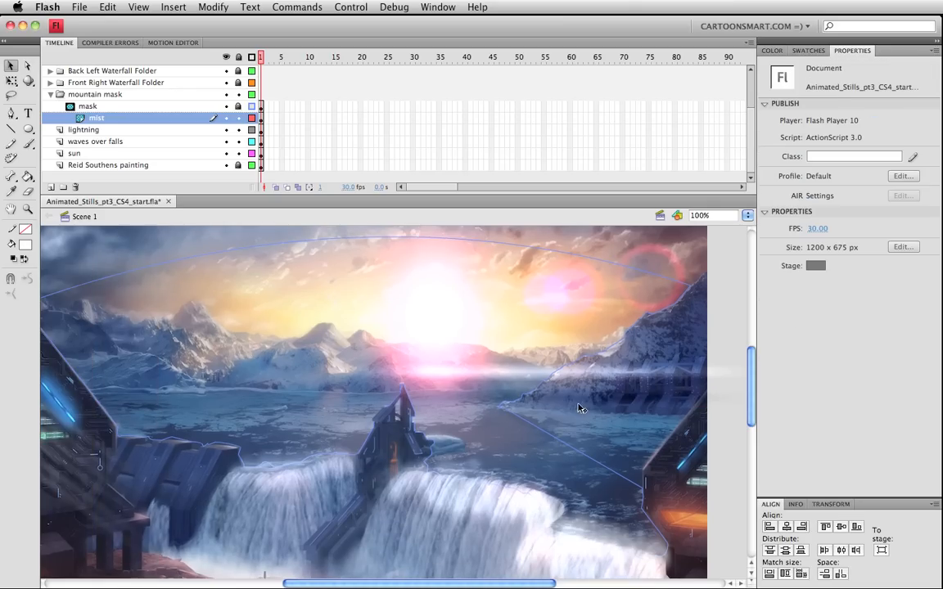
pyautogui.click(542, 402)
pyautogui.press('q')
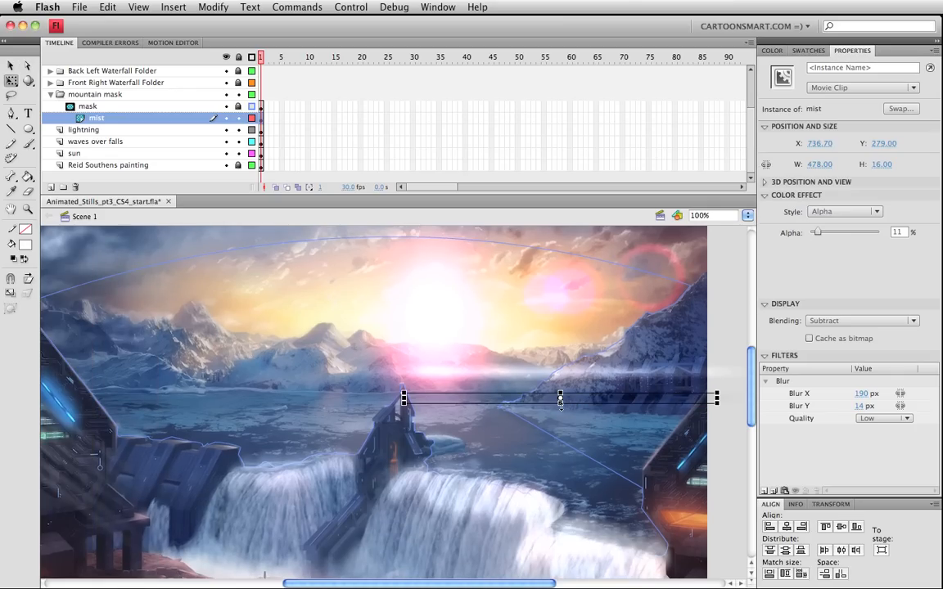
pyautogui.moveTo(561, 402); pyautogui.dragTo(560, 402)
pyautogui.press('v')
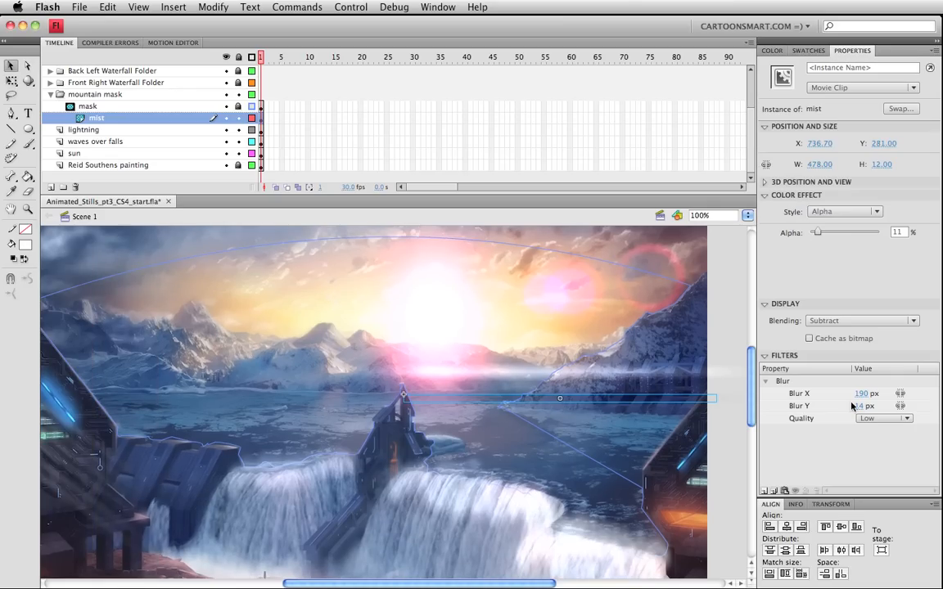
# Step: Set the shadow strip's vertical blur to 9 px and flatten the strip further to about 10 px high
pyautogui.moveTo(857, 406); pyautogui.dragTo(849, 407)
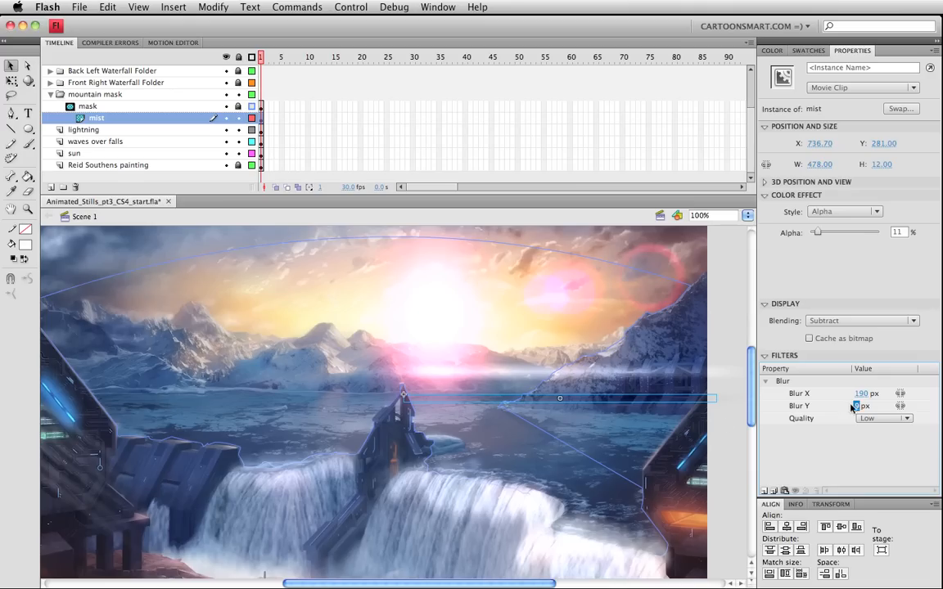
pyautogui.click(688, 426)
pyautogui.click(489, 399)
pyautogui.press('q')
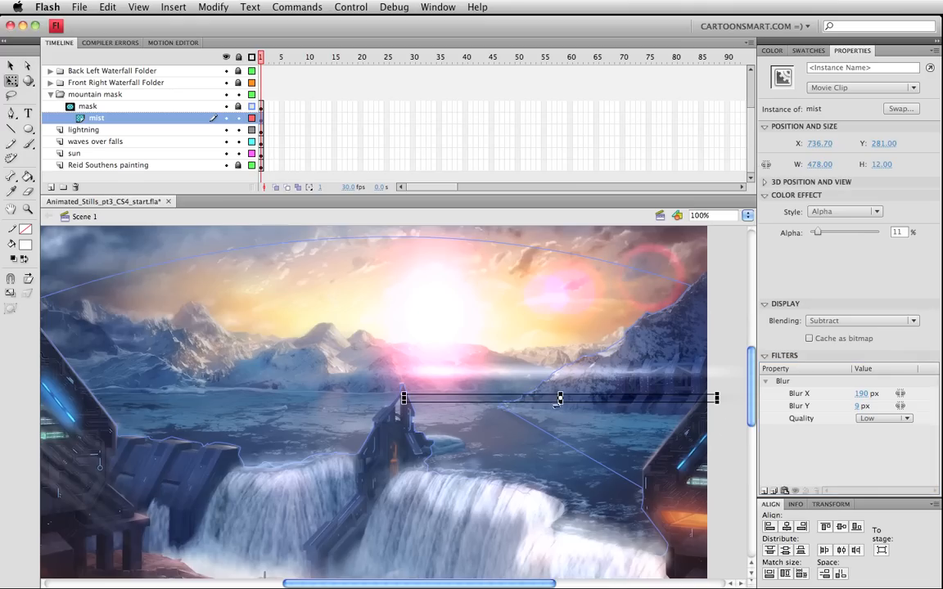
pyautogui.moveTo(560, 403); pyautogui.dragTo(241, 373)
pyautogui.press('v')
# Step: Try the mist and shadow strips together in front of the left-hand mountains
pyautogui.click(729, 388)
pyautogui.click(485, 401)
pyautogui.keyDown('shift'); pyautogui.click(541, 374); pyautogui.keyUp('shift')
pyautogui.press('space')
pyautogui.moveTo(436, 403); pyautogui.dragTo(653, 404)
pyautogui.click(127, 404)
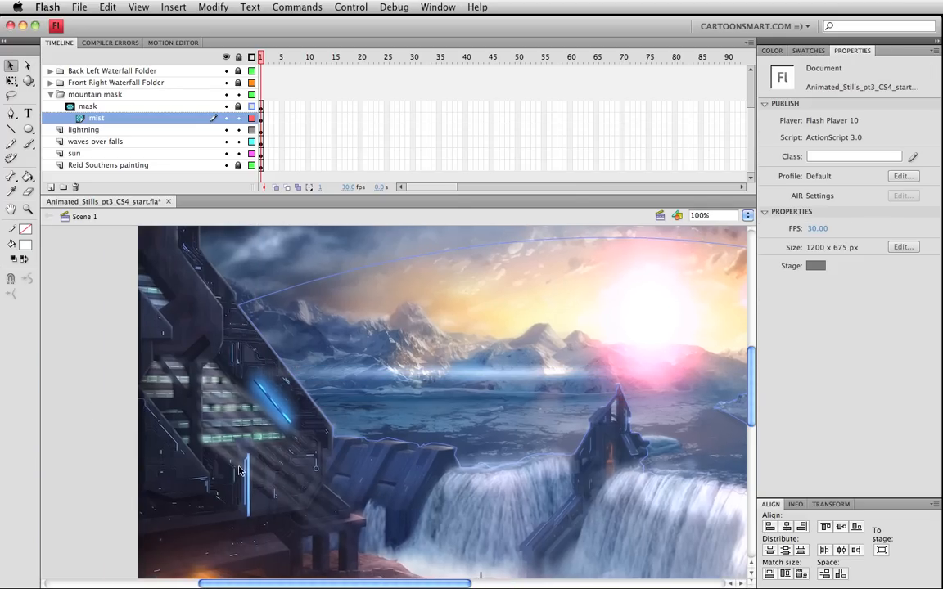
pyautogui.press('super+a')
pyautogui.hscroll(10, 421, 432)
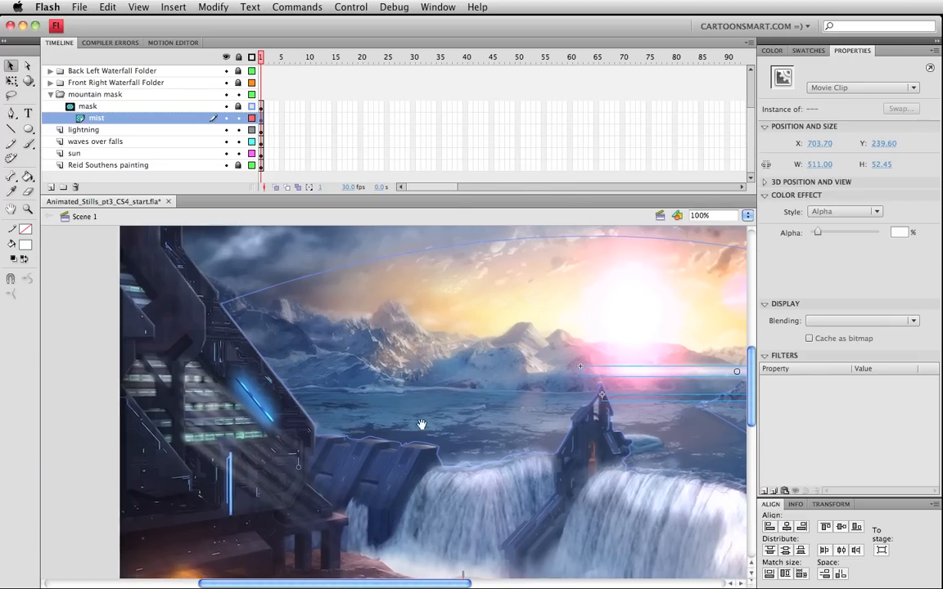
# Step: Move the mist and shadow strips together past the stage's right edge to about X 1085, Y 240, and save the file
pyautogui.press('space')
pyautogui.moveTo(538, 426); pyautogui.dragTo(570, 401)
pyautogui.moveTo(614, 398); pyautogui.dragTo(645, 399)
pyautogui.press('super+s')
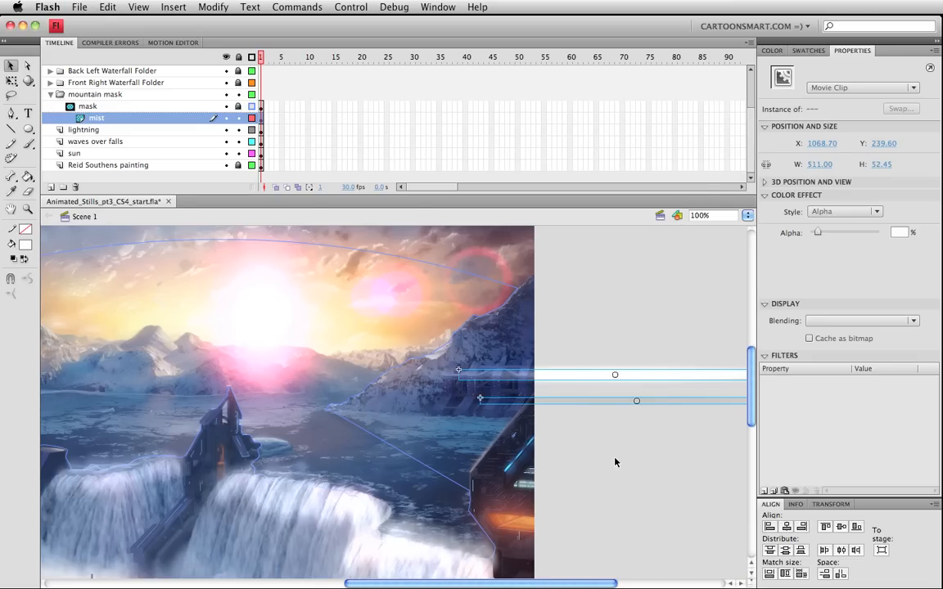
pyautogui.click(552, 411)
pyautogui.press('super+s')
# Step: Convert the two selected strips into one movie clip symbol named "mist and shadow"
pyautogui.click(588, 400)
pyautogui.keyDown('shift'); pyautogui.click(592, 376); pyautogui.keyUp('shift')
pyautogui.press('F8')
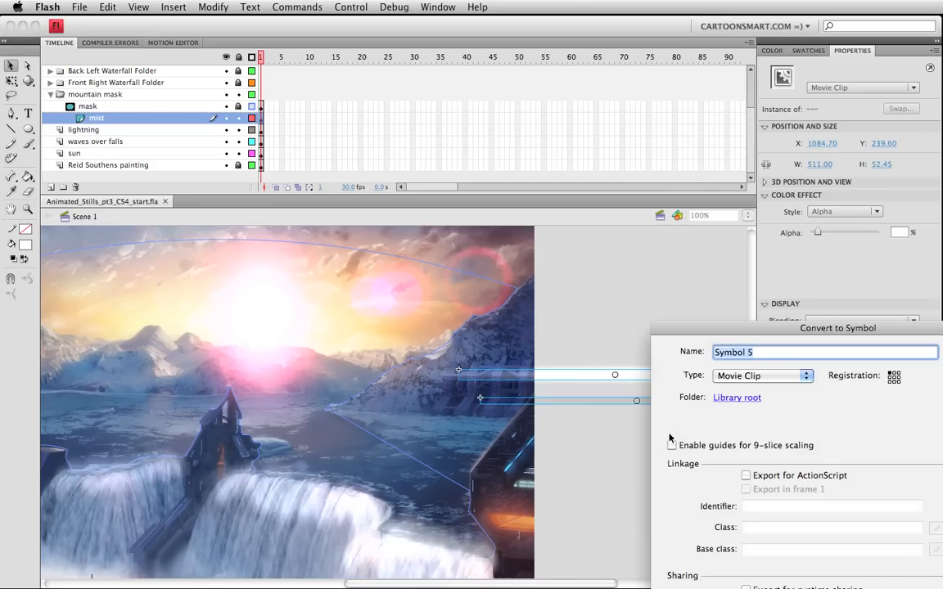
pyautogui.write('mist and shad')
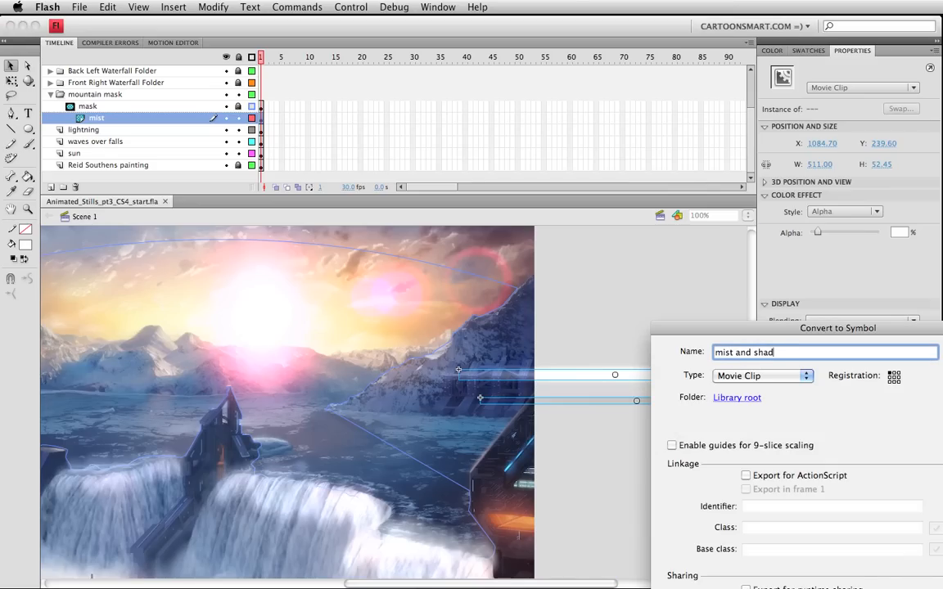
pyautogui.write('ow')
pyautogui.press('Return')
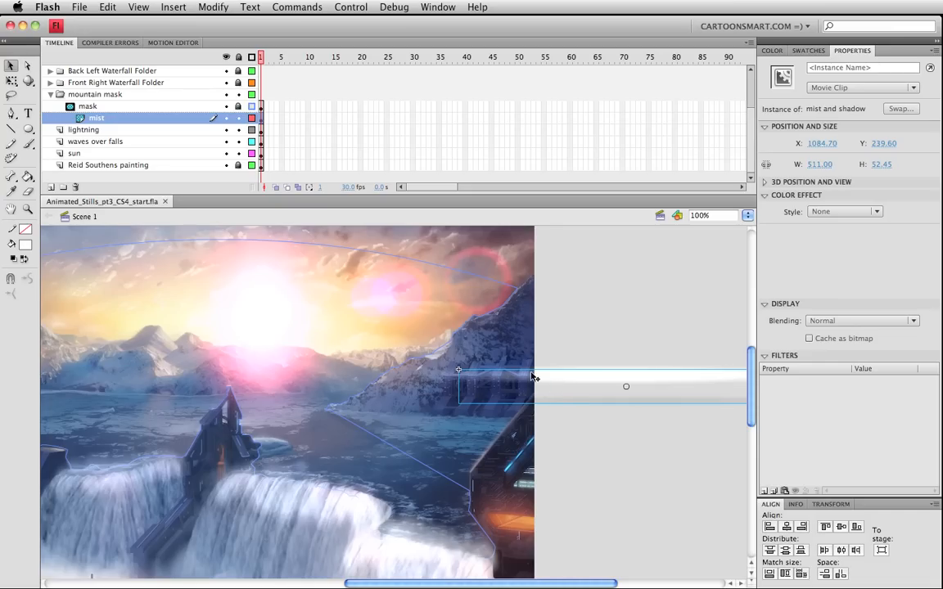
# Step: Open the mist and shadow clip for editing and distribute its two strips to separate layers
pyautogui.doubleClick(565, 377)
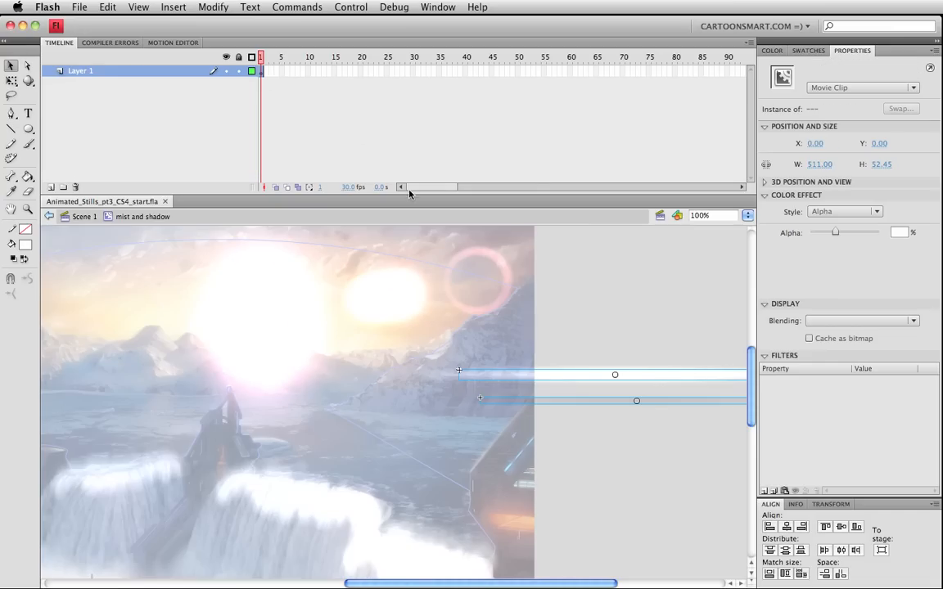
pyautogui.moveTo(424, 189); pyautogui.dragTo(516, 186)
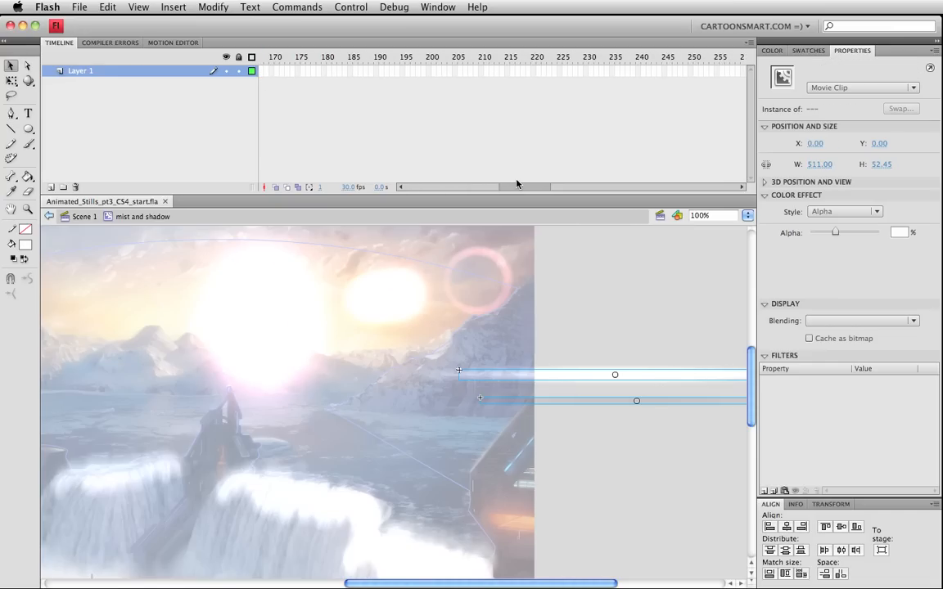
pyautogui.rightClick(532, 382)
pyautogui.press('Escape')
pyautogui.rightClick(567, 302)
pyautogui.click(530, 324)
pyautogui.click(560, 377)
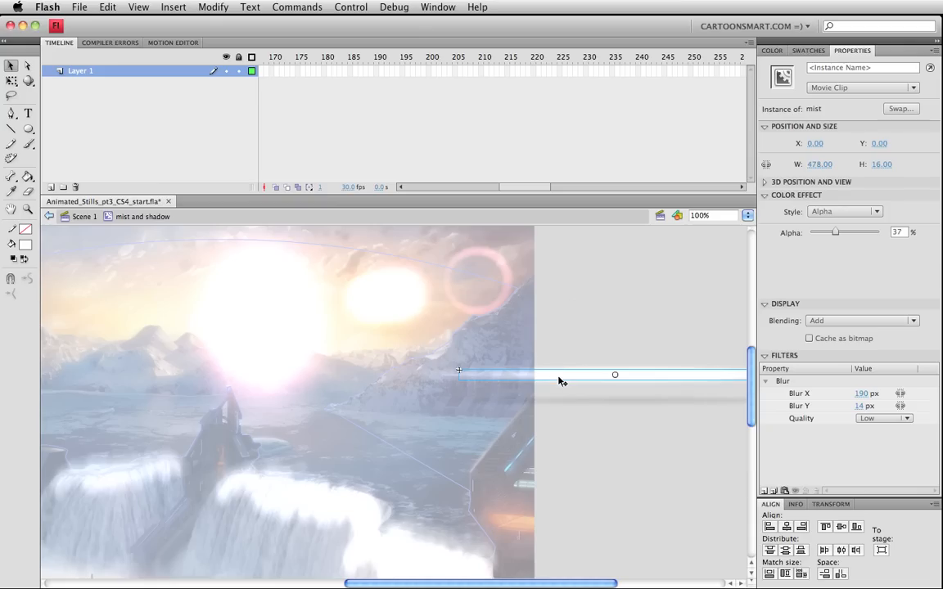
pyautogui.scroll(-4, 501, 354)
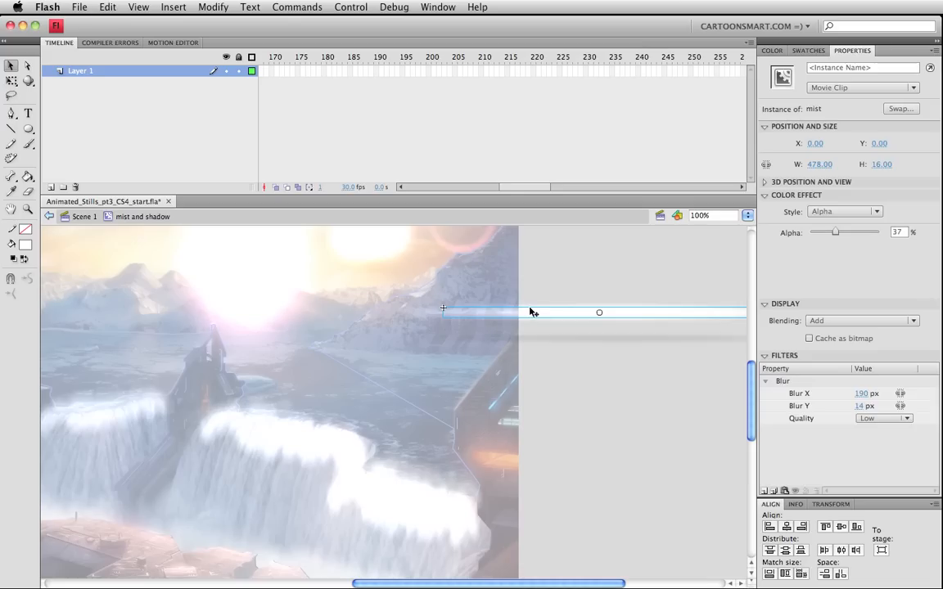
pyautogui.rightClick(530, 312)
pyautogui.click(553, 528)
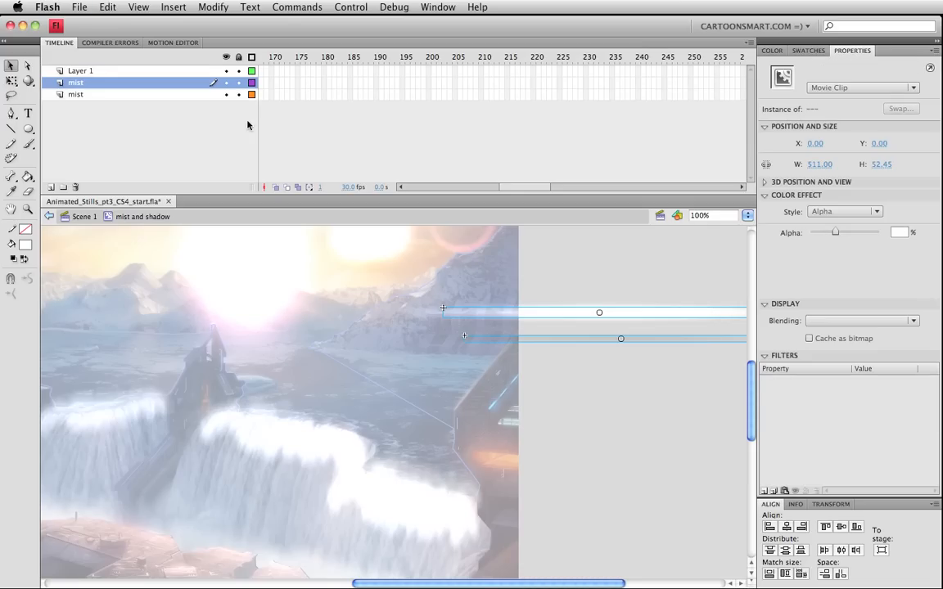
# Step: Insert keyframes at frame 220 on both mist layers
pyautogui.moveTo(512, 188)
pyautogui.mouseDown()
pyautogui.moveTo(489, 190)
pyautogui.moveTo(512, 189)
pyautogui.mouseUp()
pyautogui.moveTo(596, 82); pyautogui.dragTo(596, 95)
pyautogui.press('F5')
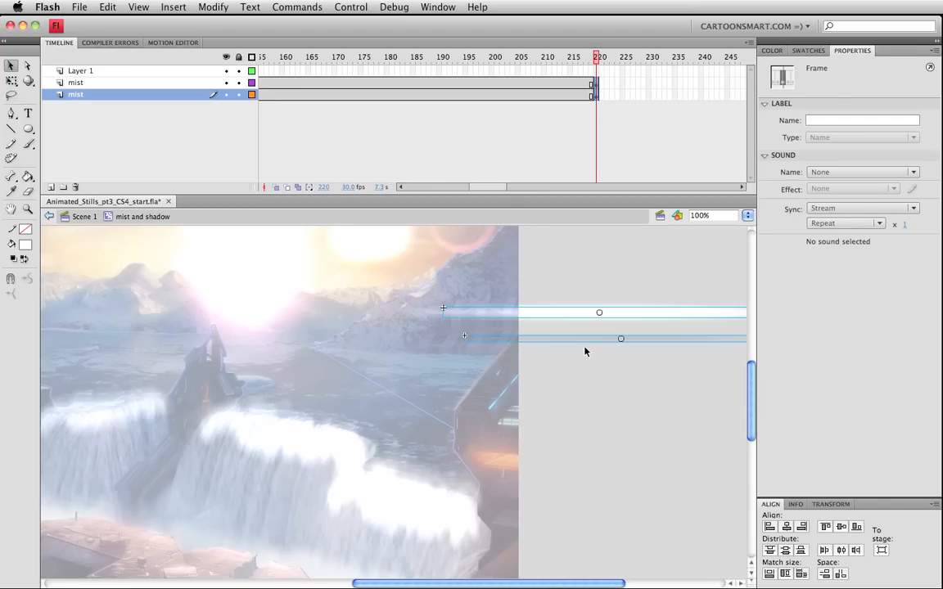
# Step: At frame 220, move both strips straight across the scene to about X -1444, Y 0, beyond the left foreground building's visible edge, and save
pyautogui.moveTo(613, 338); pyautogui.dragTo(233, 333)
pyautogui.press('space')
pyautogui.moveTo(197, 364); pyautogui.dragTo(647, 368)
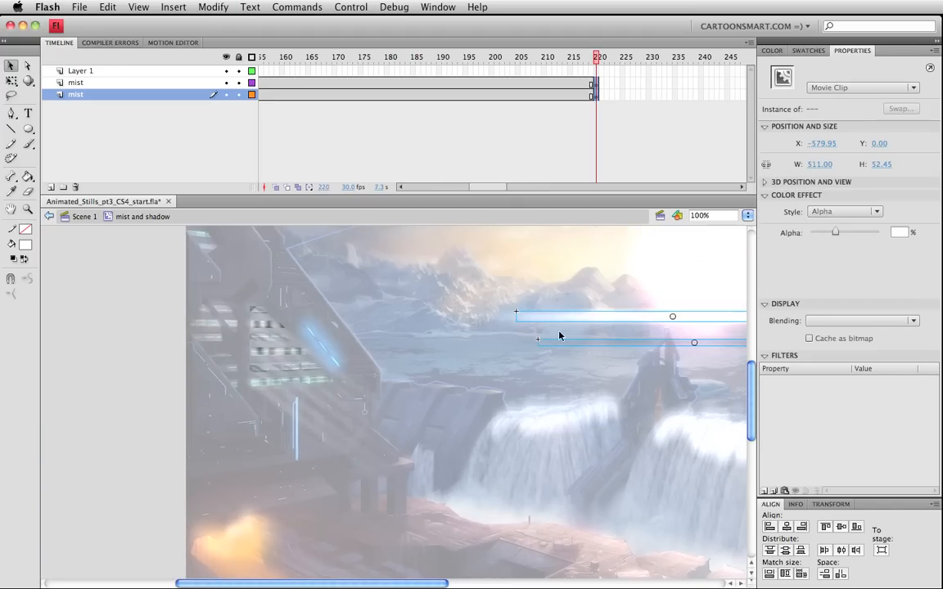
pyautogui.moveTo(586, 320); pyautogui.dragTo(106, 302)
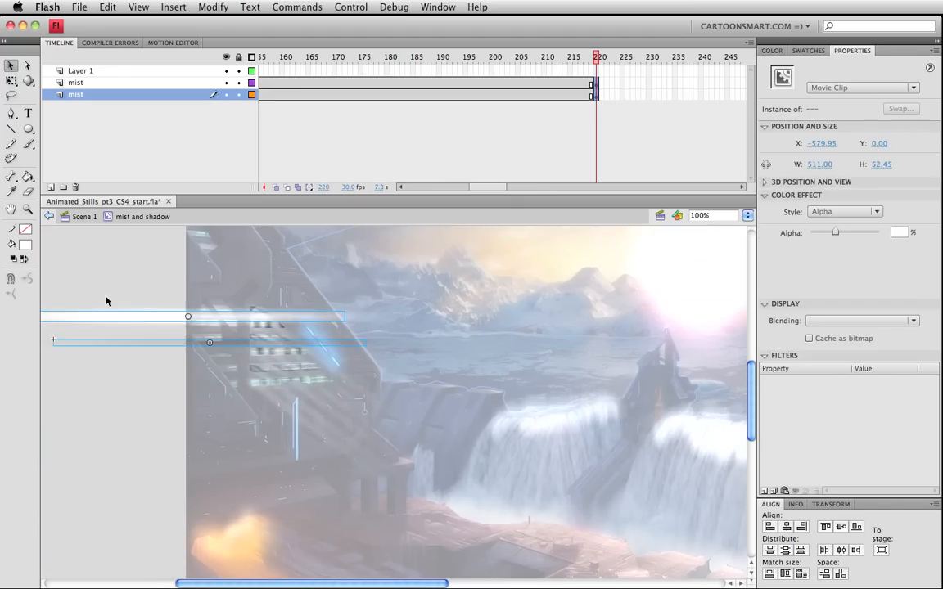
pyautogui.press('space')
pyautogui.moveTo(320, 329); pyautogui.dragTo(421, 327)
pyautogui.hscroll(3, 458, 360)
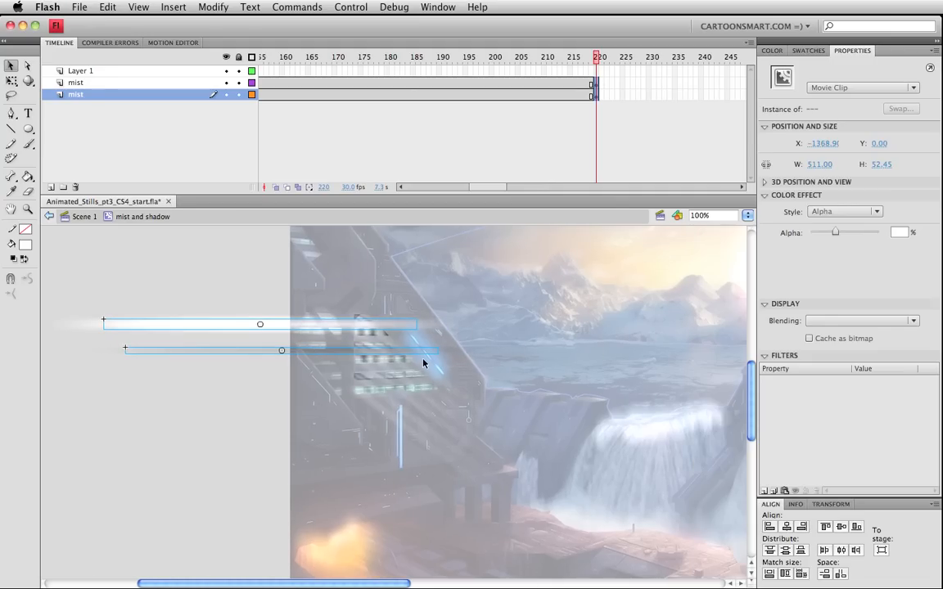
pyautogui.press('super+s')
pyautogui.moveTo(368, 331); pyautogui.dragTo(326, 328)
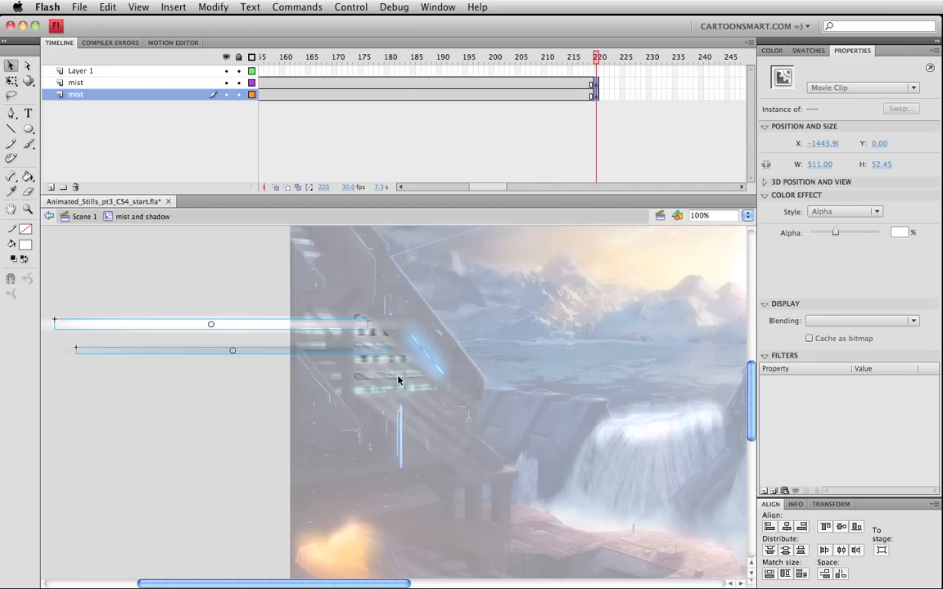
# Step: At frame 220, lower the white mist strip's Alpha and set the shadow strip's Alpha to 7%
pyautogui.scroll(1, 331, 391)
pyautogui.click(246, 363)
pyautogui.click(256, 362)
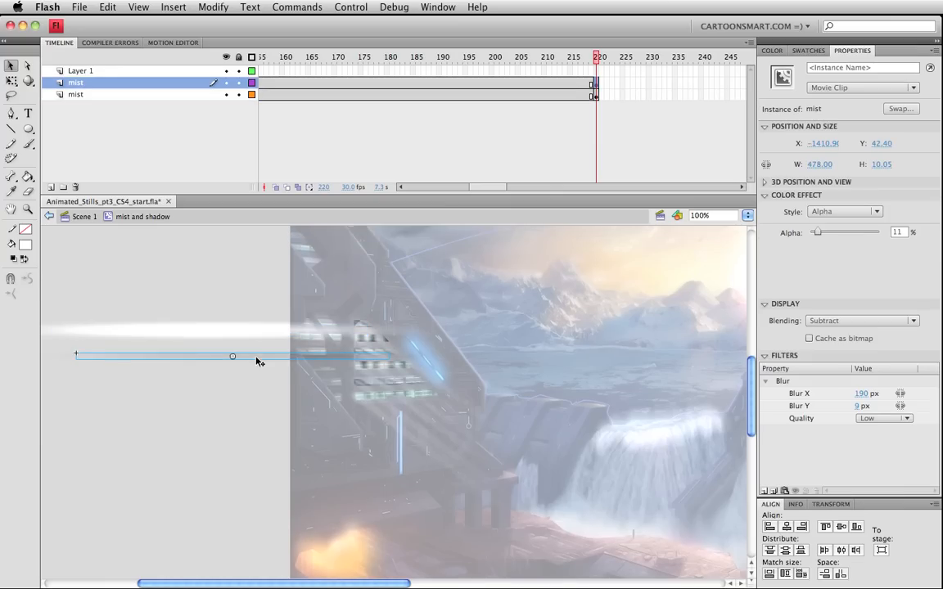
pyautogui.click(238, 331)
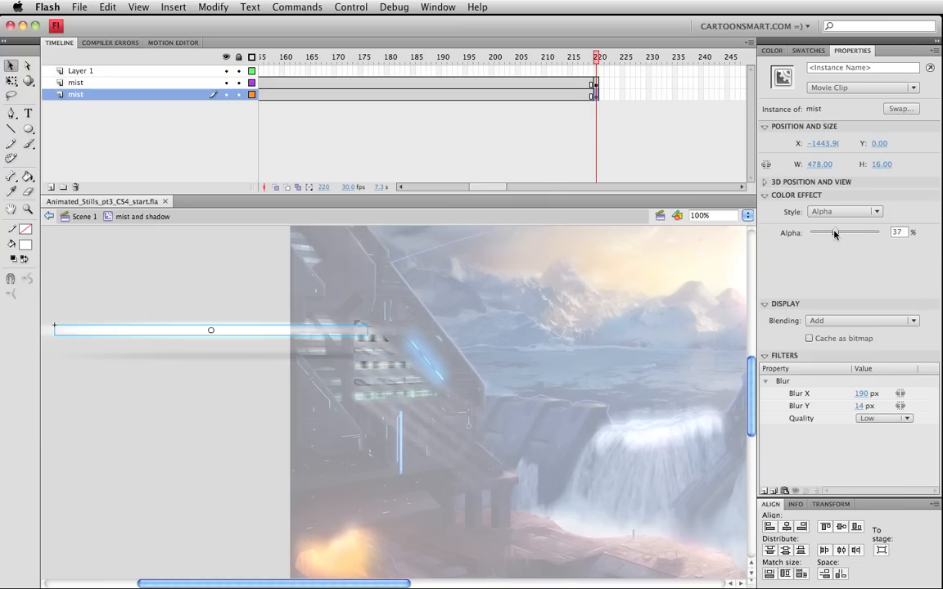
pyautogui.moveTo(835, 233); pyautogui.dragTo(815, 236)
pyautogui.click(301, 361)
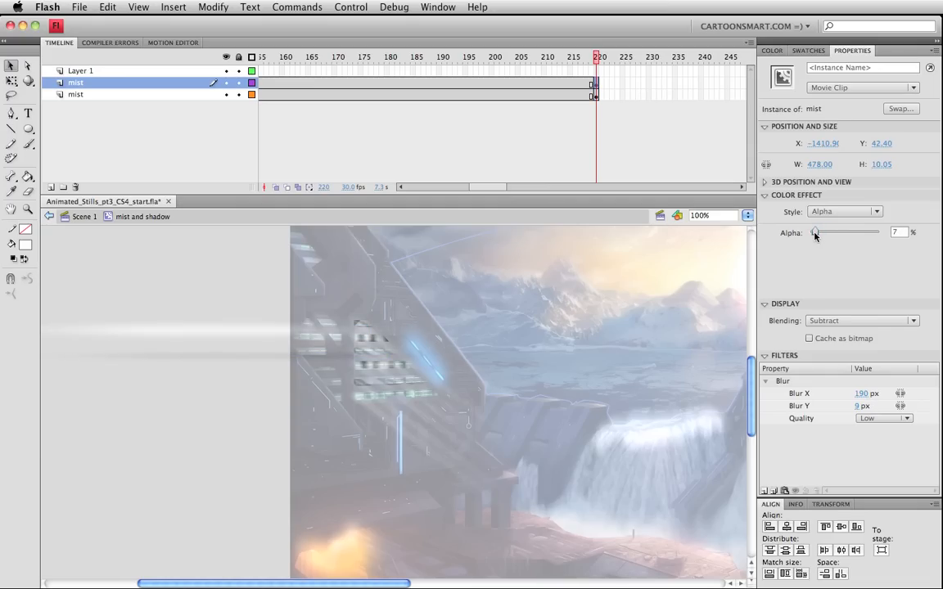
# Step: Create classic tweens on both mist layers between frames 1 and 220 and scrub back through the drift
pyautogui.click(329, 86)
pyautogui.click(329, 95)
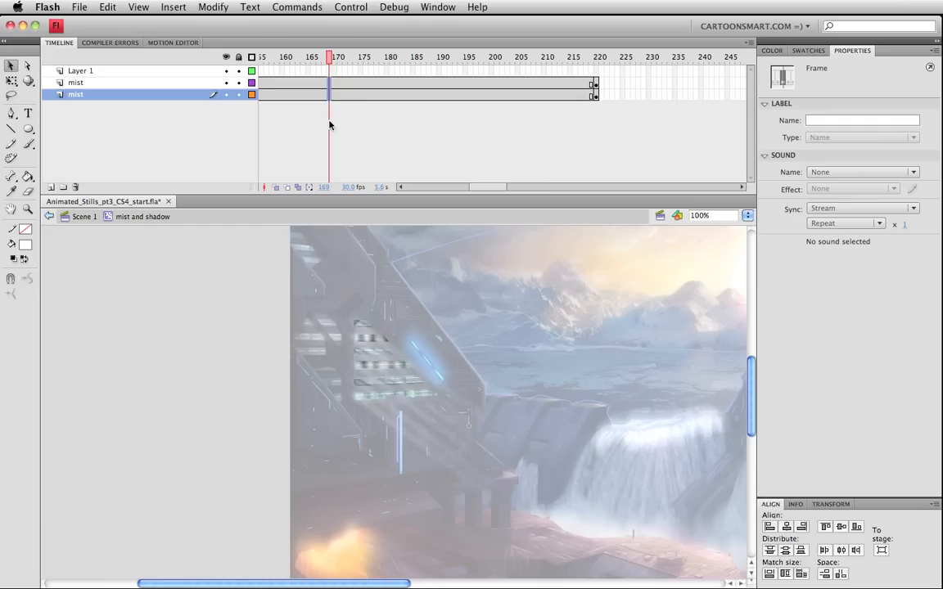
pyautogui.rightClick(330, 97)
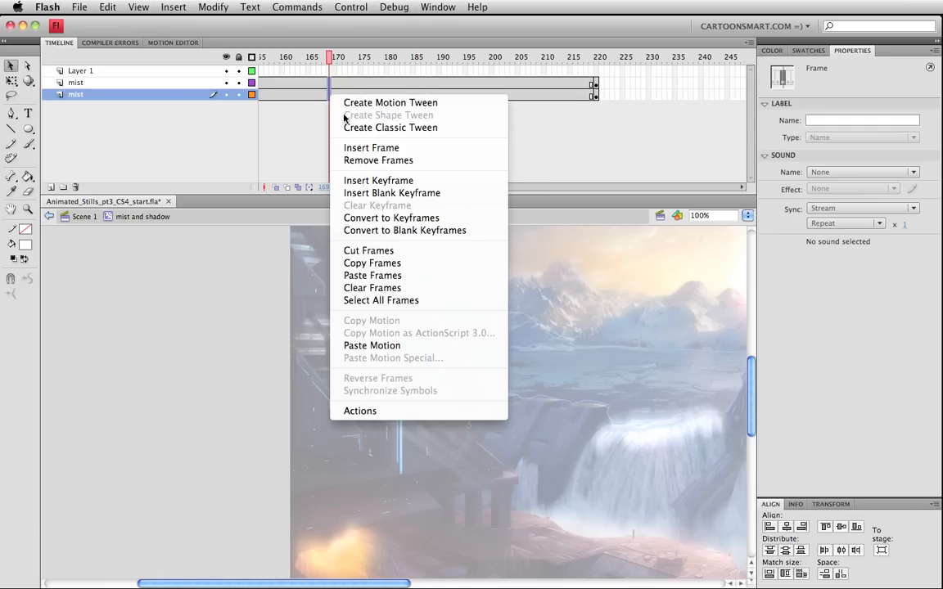
pyautogui.click(347, 128)
pyautogui.moveTo(304, 55); pyautogui.dragTo(199, 65)
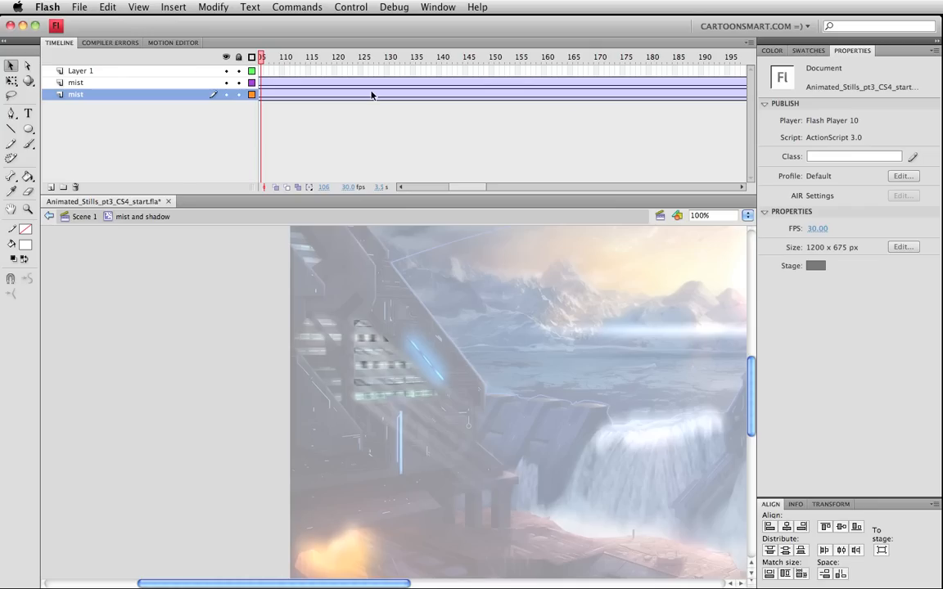
# Step: Save the file and test the movie to check the drifting mist, then close the preview
pyautogui.press('super+s')
pyautogui.press('super+Return')
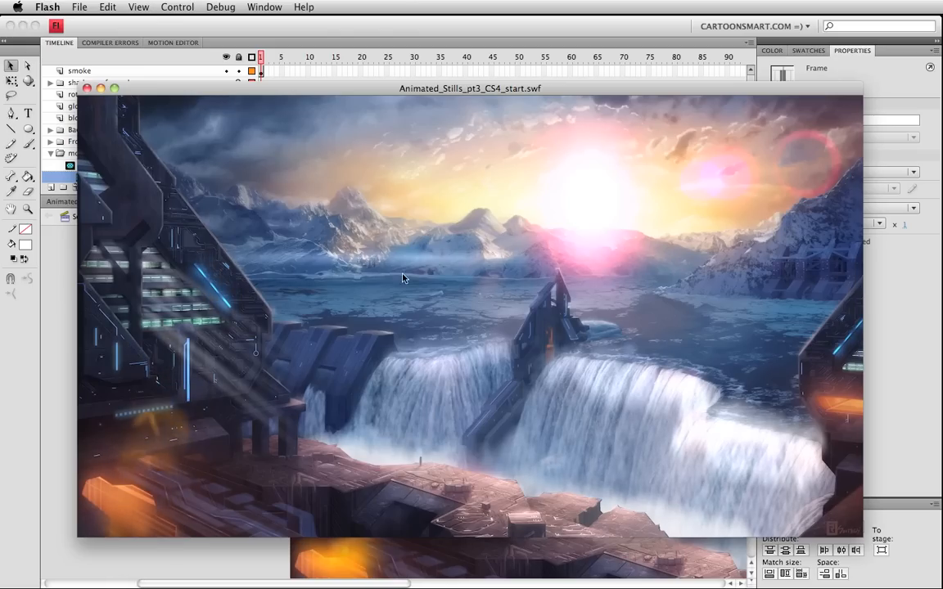
pyautogui.click(86, 87)
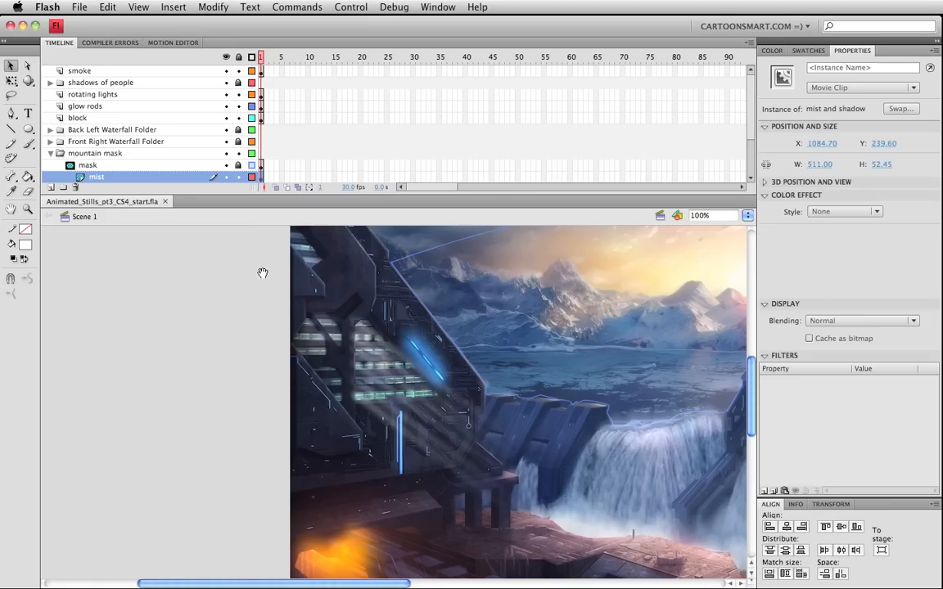
# Step: Open the lightning loop clip, extend all four of its layers past frame 300 with blank hold frames, and save
pyautogui.moveTo(263, 271); pyautogui.dragTo(167, 321)
pyautogui.click(326, 266)
pyautogui.doubleClick(328, 252)
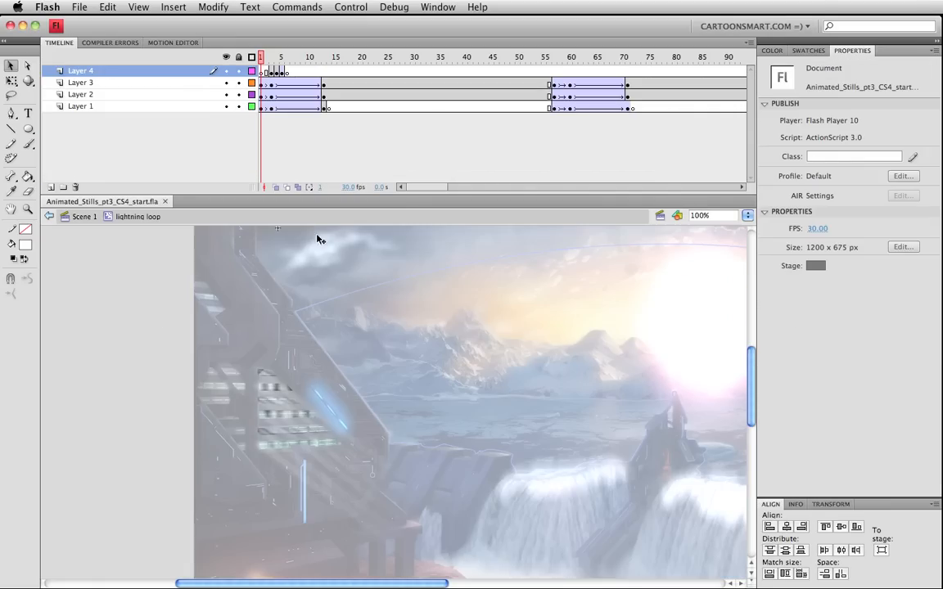
pyautogui.moveTo(432, 188); pyautogui.dragTo(475, 187)
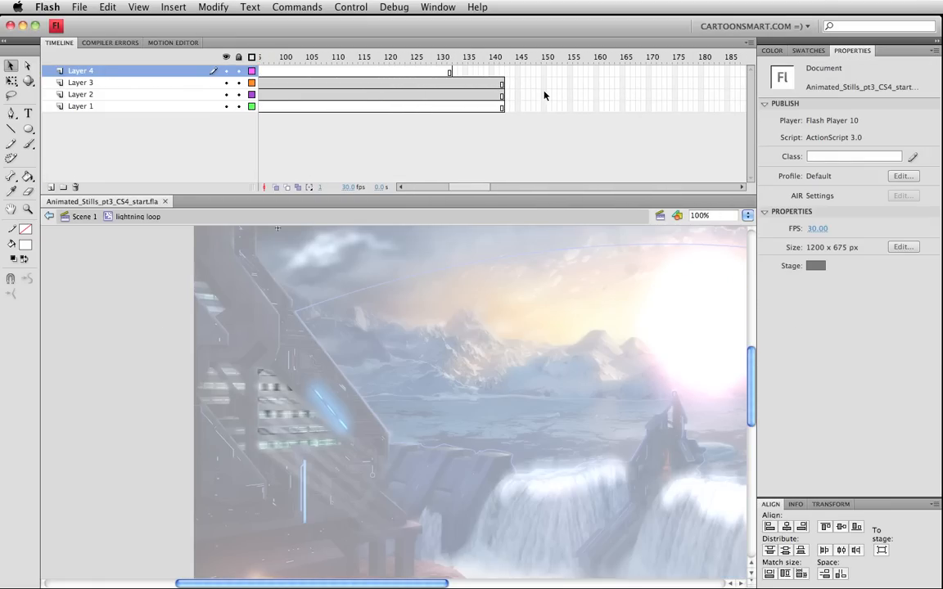
pyautogui.moveTo(547, 75); pyautogui.dragTo(913, 152)
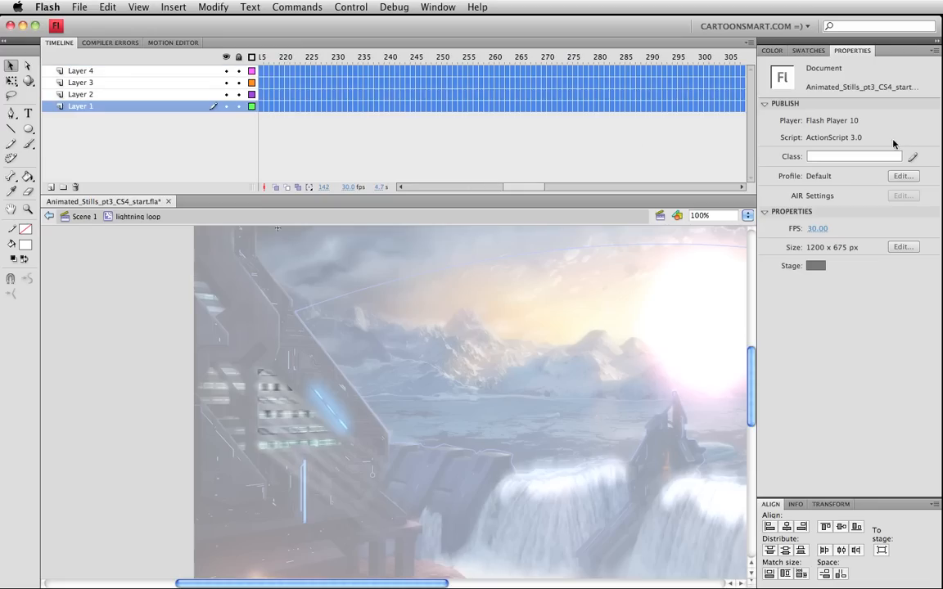
pyautogui.moveTo(635, 141); pyautogui.dragTo(636, 140)
pyautogui.press('super+s')
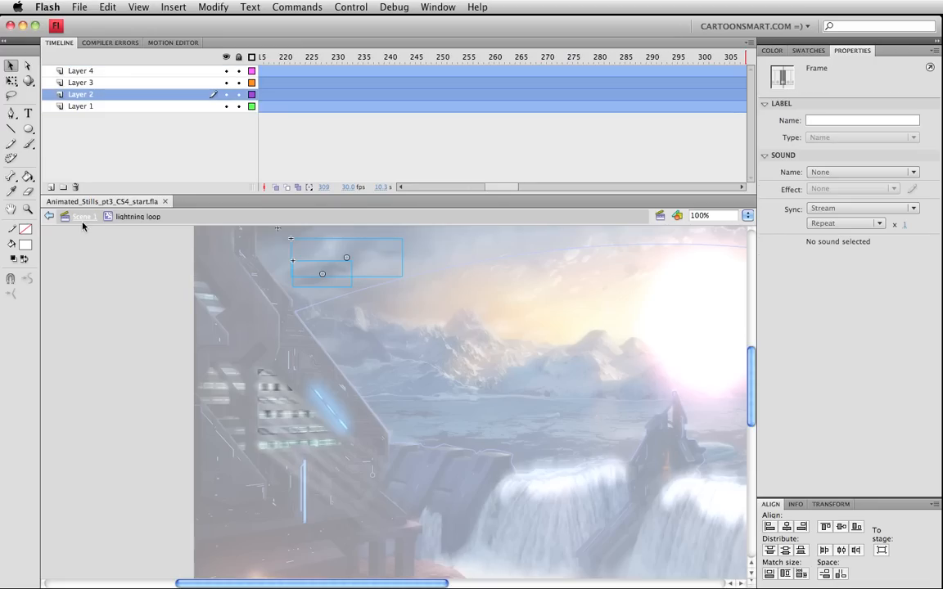
# Step: Select frames 3 to 6 on Layer 4 of the lightning loop, and return to Scene 1
pyautogui.moveTo(501, 188); pyautogui.dragTo(422, 189)
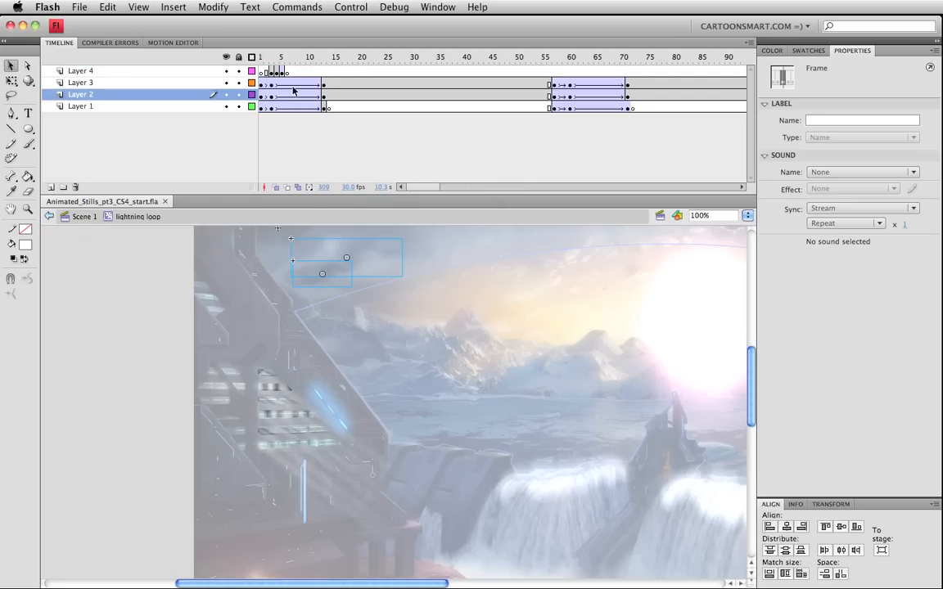
pyautogui.moveTo(277, 73); pyautogui.dragTo(288, 75)
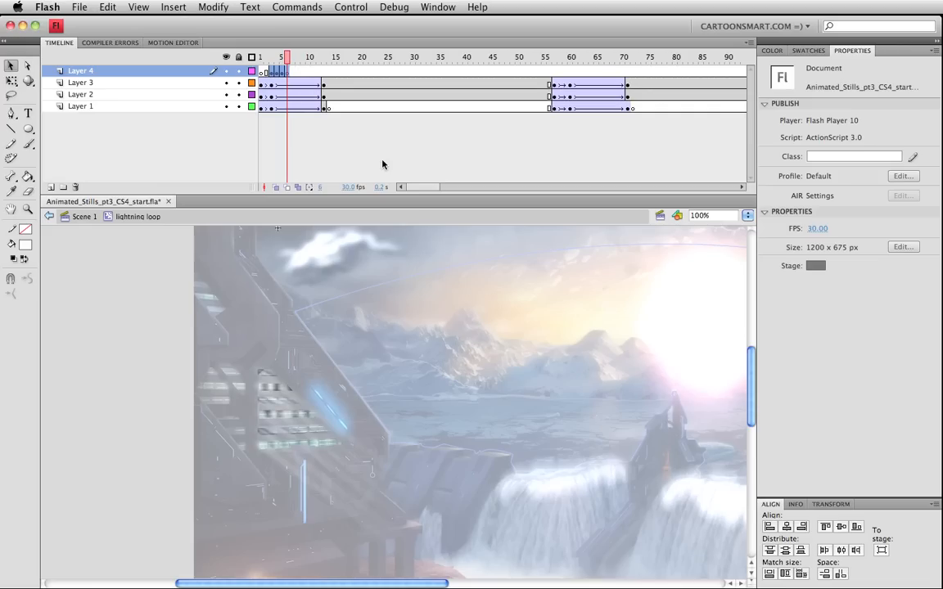
pyautogui.click(86, 219)
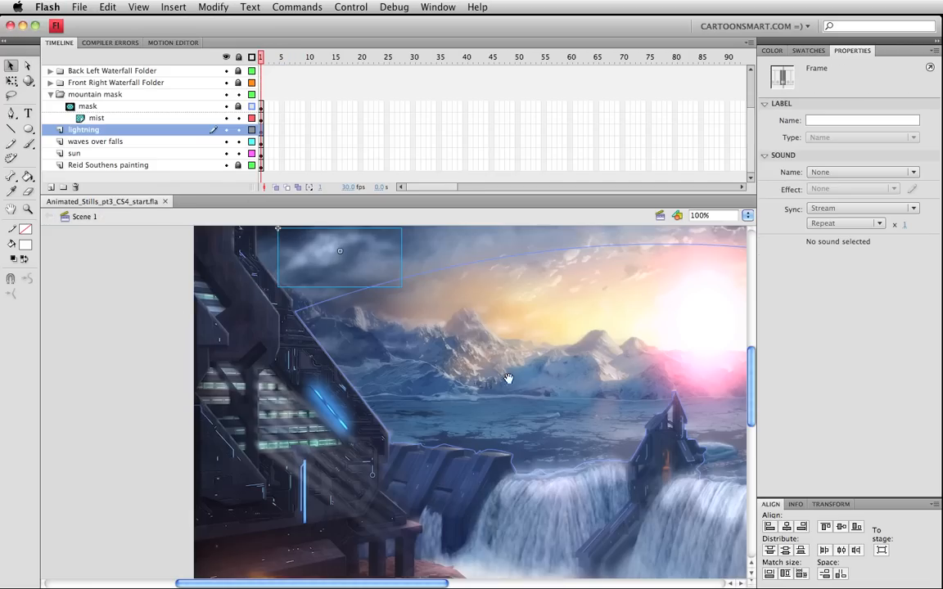
# Step: Collapse the mountain mask folder and add a new layer directly above the Back Left Waterfall Folder
pyautogui.moveTo(506, 407); pyautogui.dragTo(326, 410)
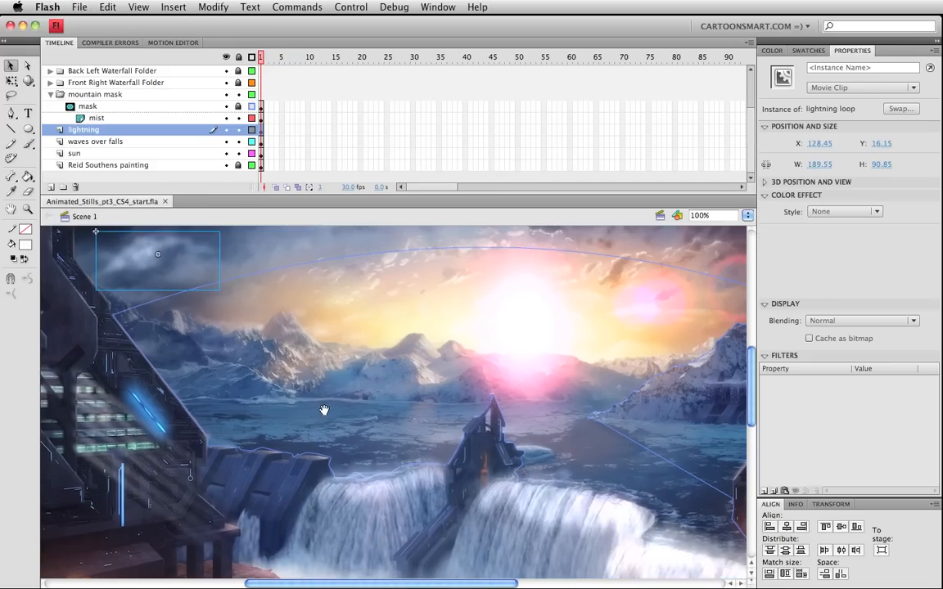
pyautogui.moveTo(478, 412); pyautogui.dragTo(432, 413)
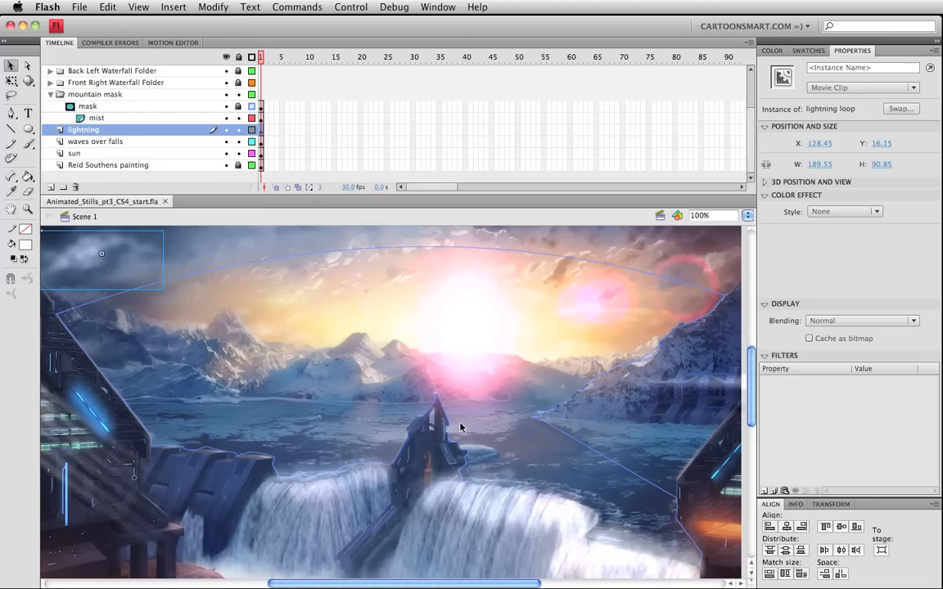
pyautogui.moveTo(461, 427); pyautogui.dragTo(506, 432)
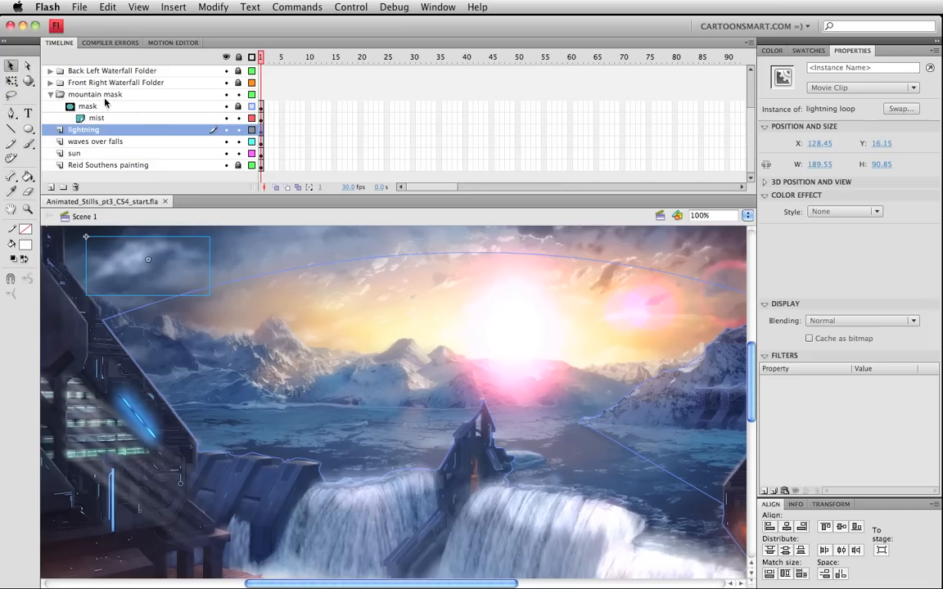
pyautogui.click(52, 95)
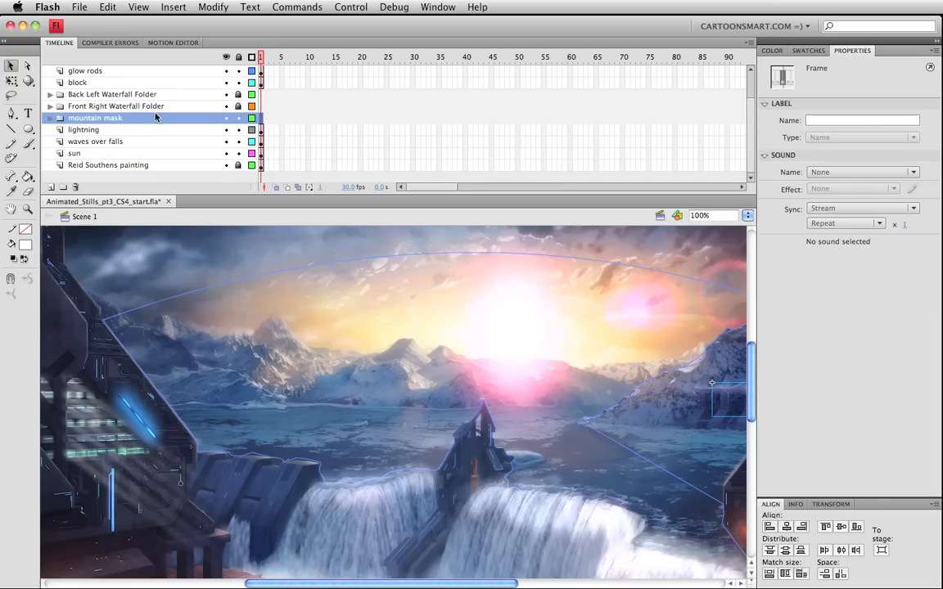
pyautogui.click(100, 95)
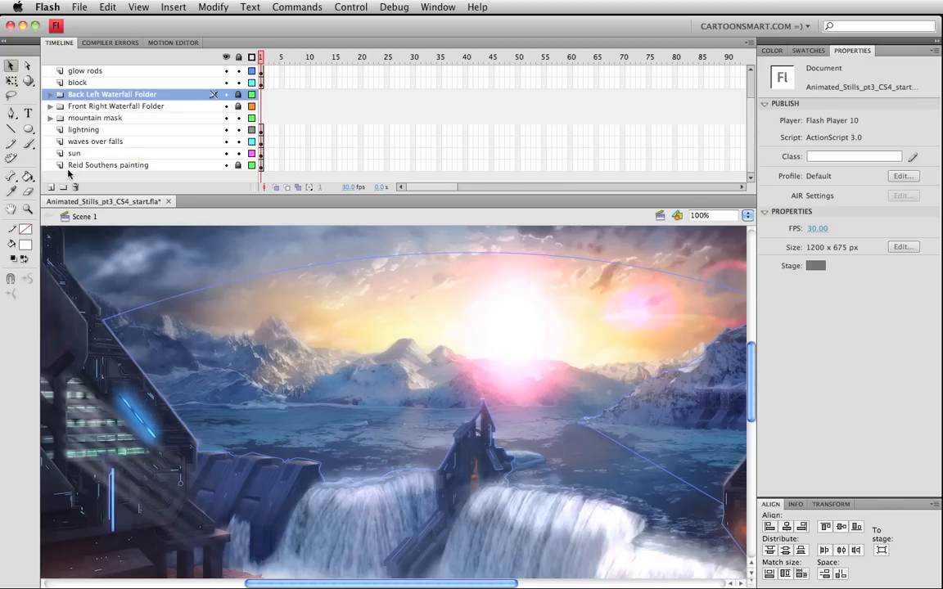
pyautogui.click(51, 187)
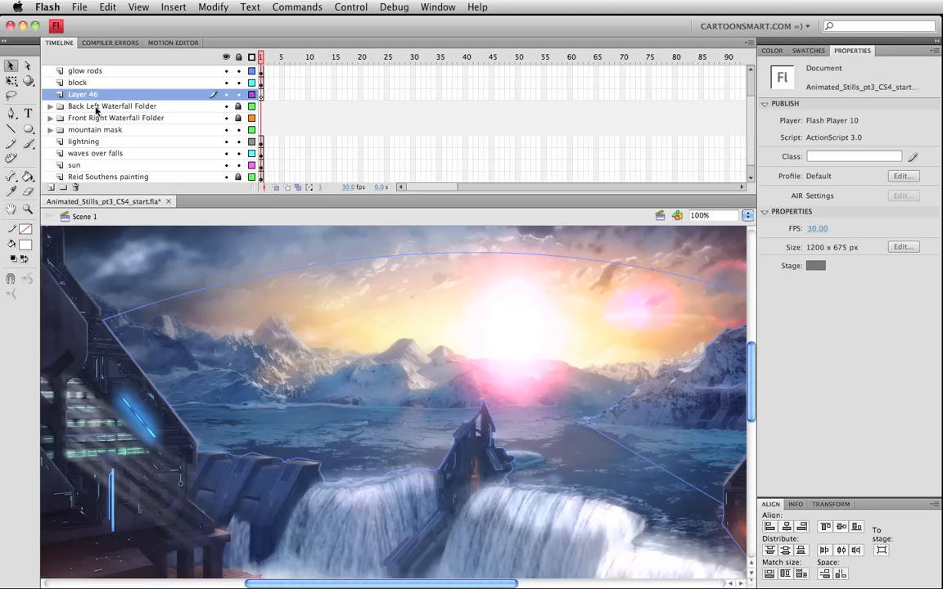
# Step: Draw a small white circle about 13 px wide just below the stage, beneath the foreground rocks
pyautogui.scroll(1, 96, 110)
pyautogui.press('o')
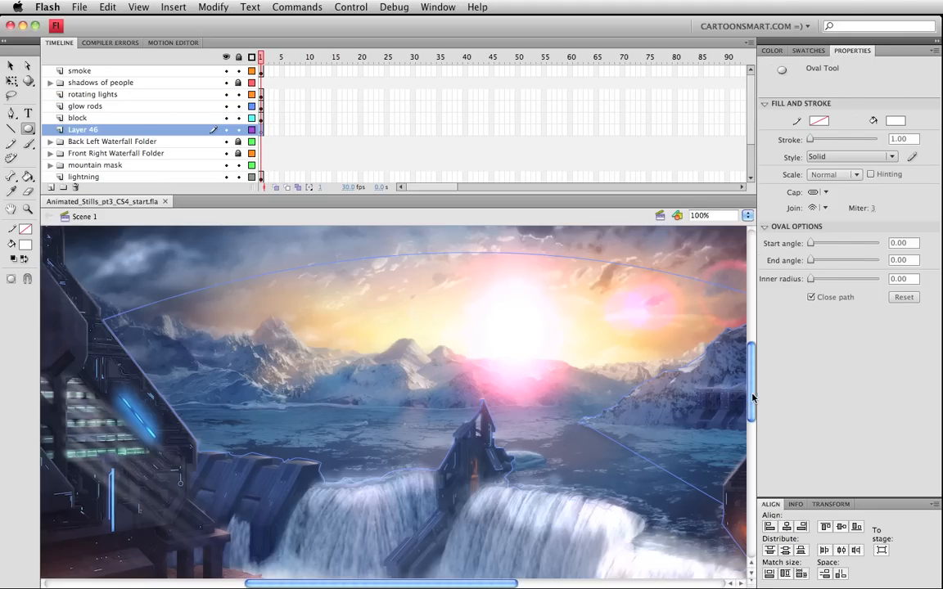
pyautogui.moveTo(752, 397); pyautogui.dragTo(752, 411)
pyautogui.scroll(-3, 328, 501)
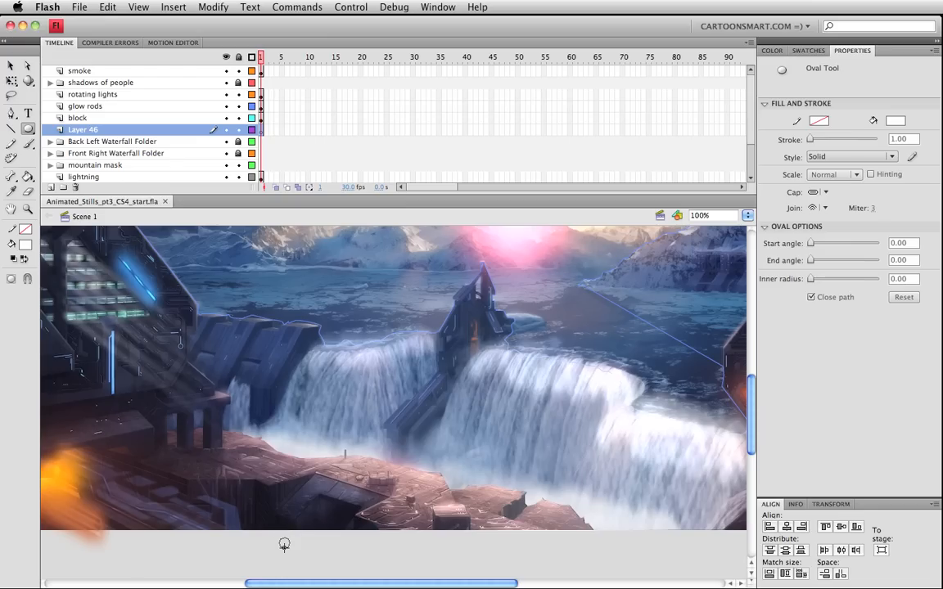
pyautogui.press('v')
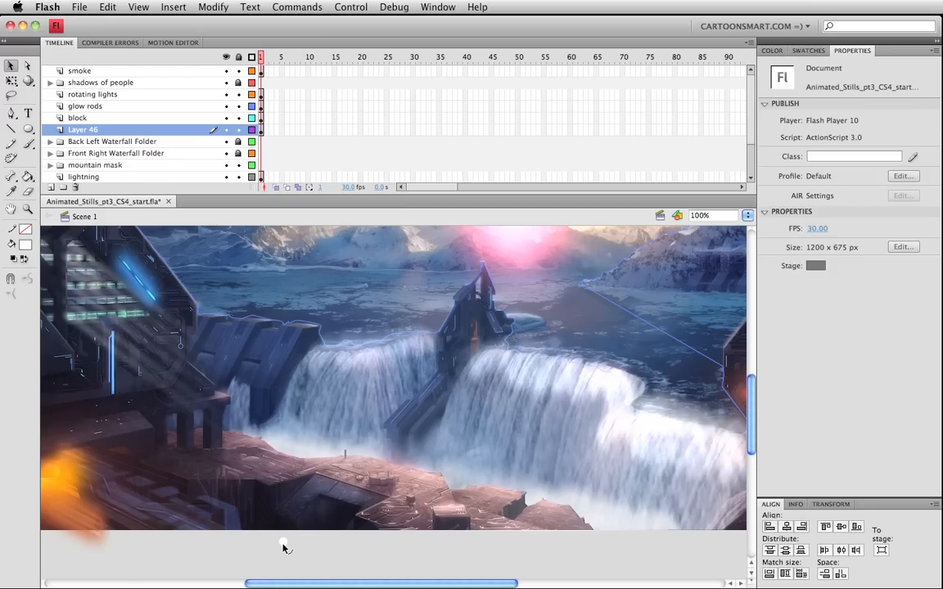
# Step: Convert the small white circle into a movie clip symbol named dust
pyautogui.click(283, 547)
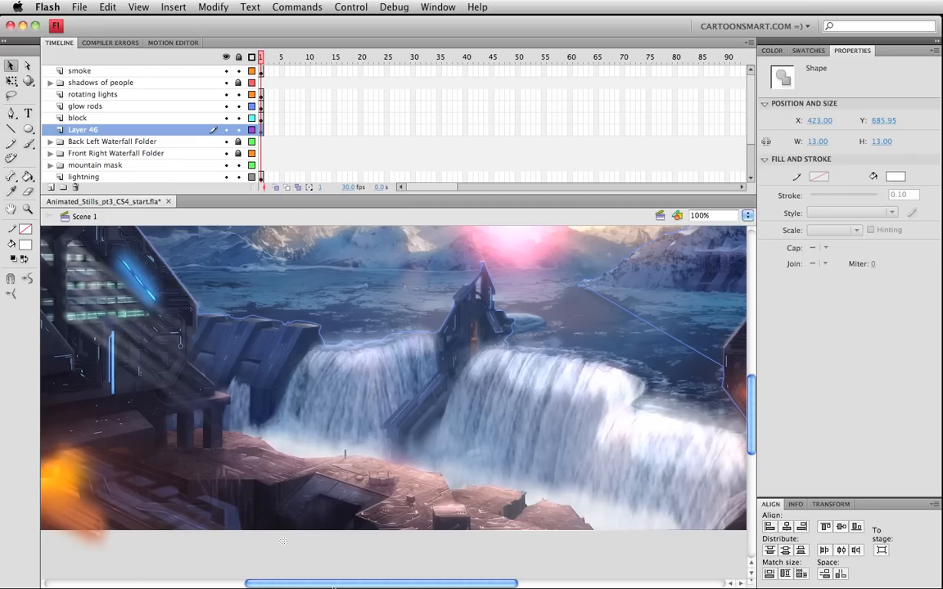
pyautogui.press('F8')
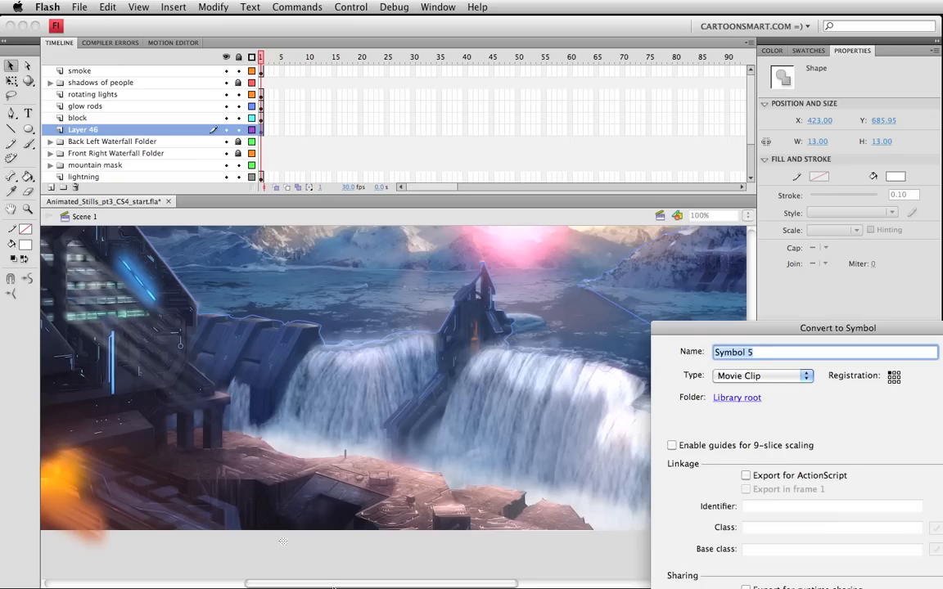
pyautogui.write('dust')
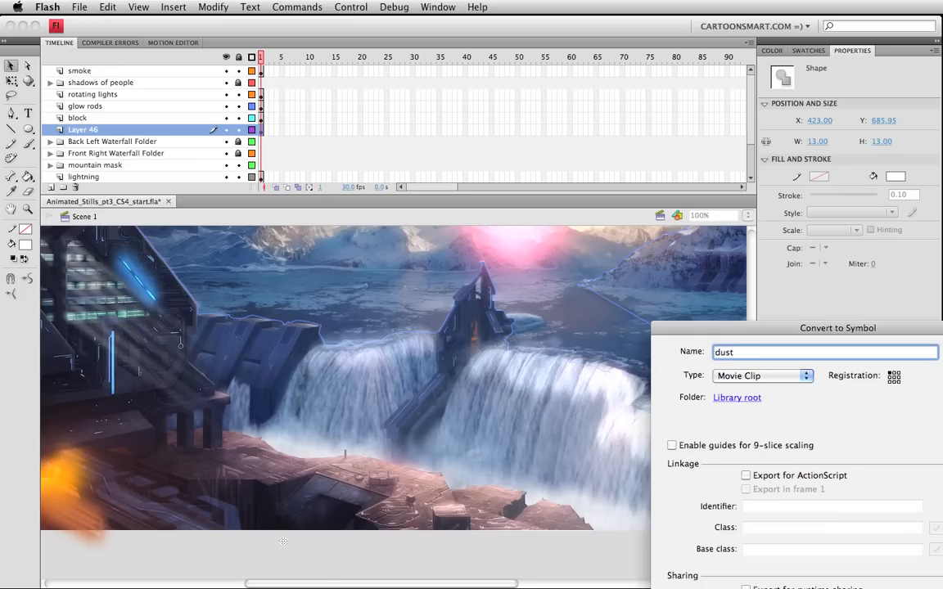
pyautogui.press('Return')
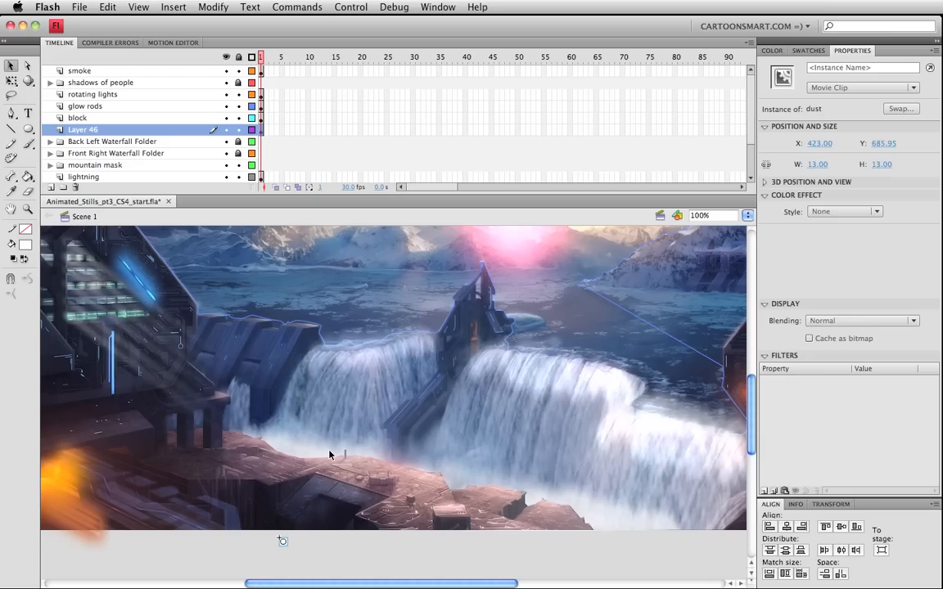
# Step: Nest the dust clip inside a new movie clip symbol named dust_animated
pyautogui.moveTo(316, 546); pyautogui.dragTo(316, 554)
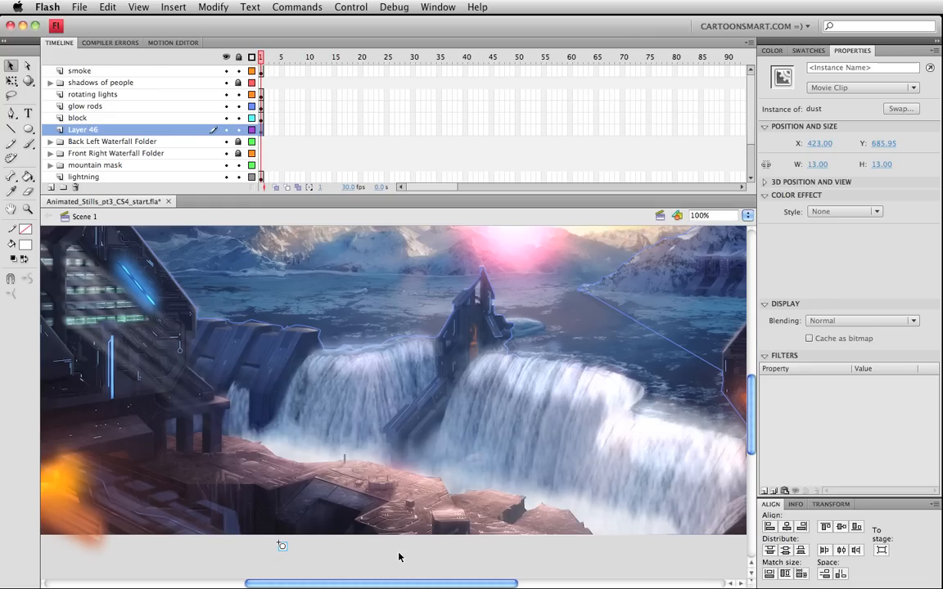
pyautogui.press('F8')
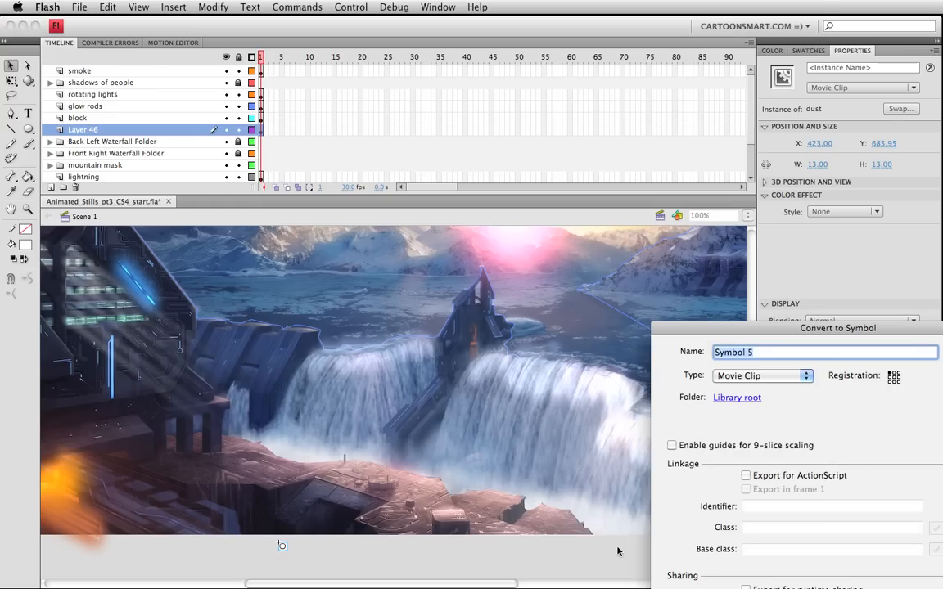
pyautogui.write('dus')
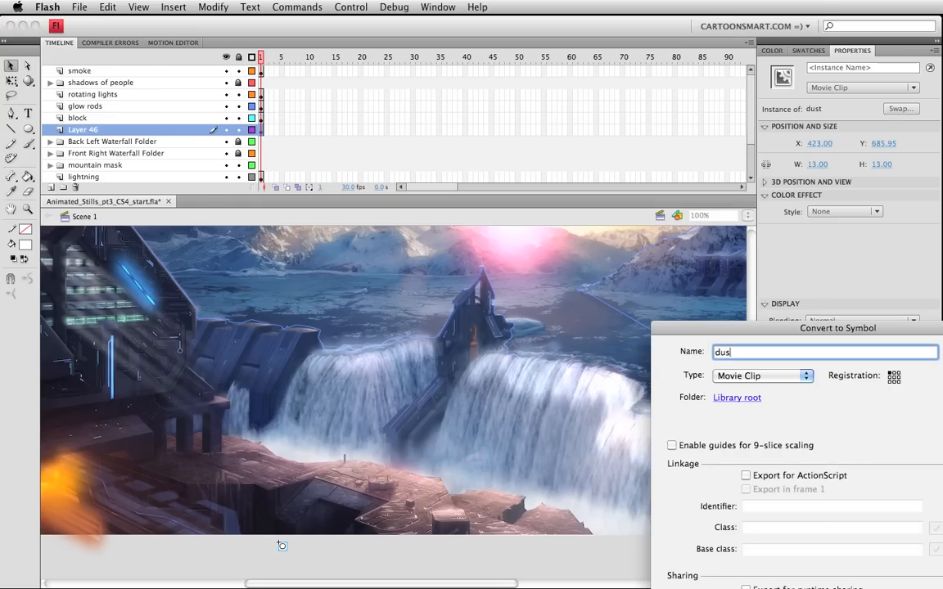
pyautogui.write('t_anumate')
pyautogui.press('BackSpace')
pyautogui.press('BackSpace')
pyautogui.press('BackSpace')
pyautogui.press('BackSpace')
pyautogui.press('BackSpace')
pyautogui.write('imated')
pyautogui.press('Return')
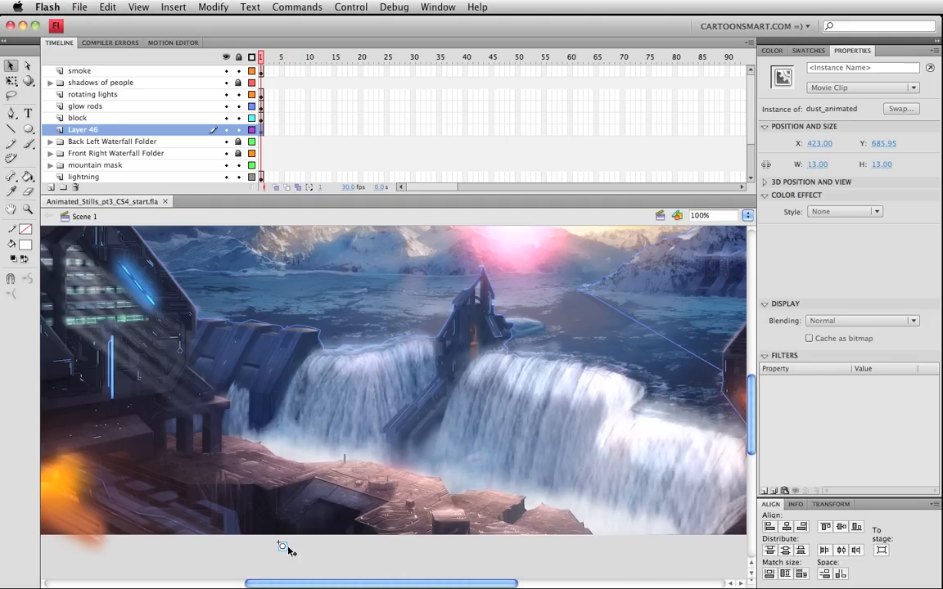
# Step: Inside dust_animated, add a layer and draw a straight diagonal line from the dust circle up across the first waterfall
pyautogui.doubleClick(281, 547)
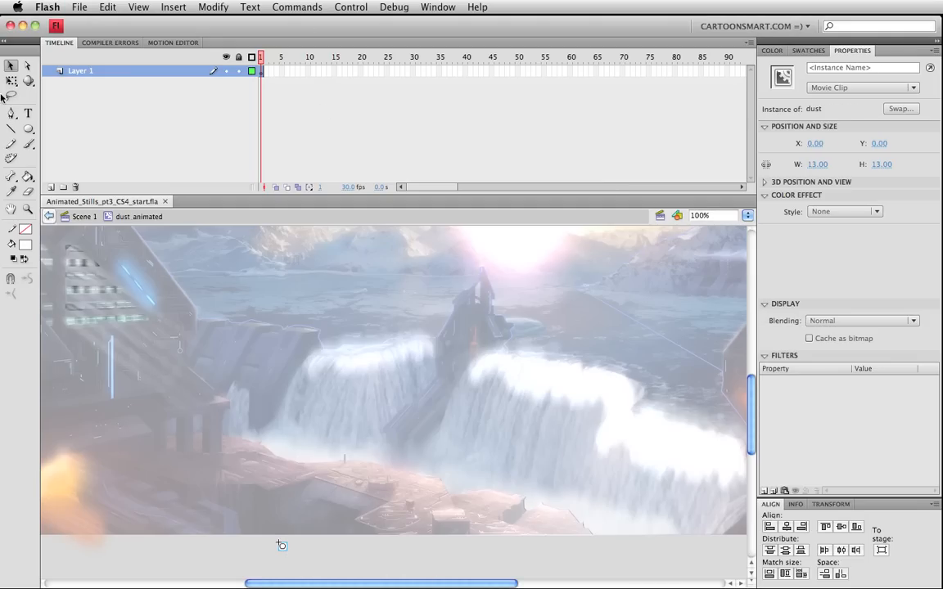
pyautogui.click(12, 127)
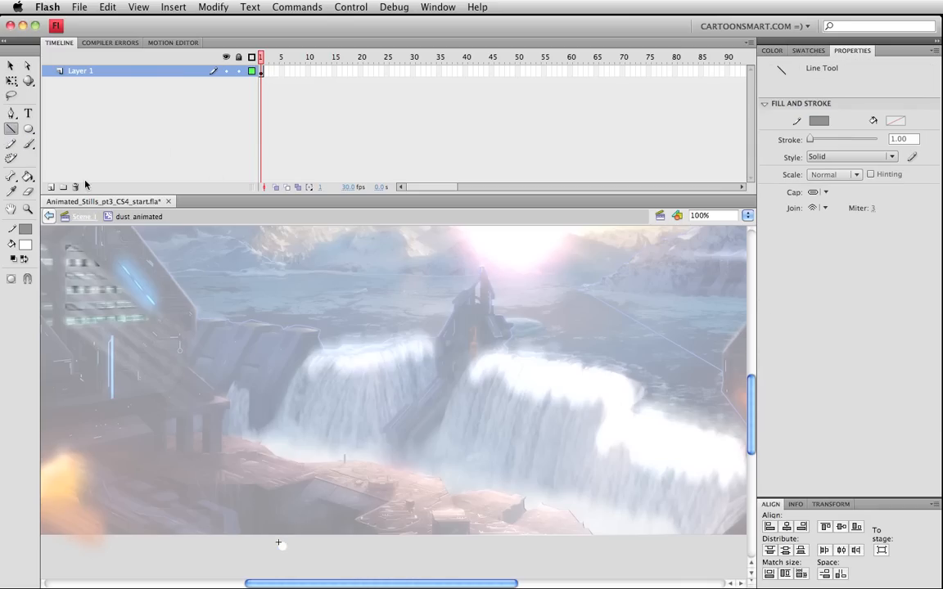
pyautogui.click(50, 187)
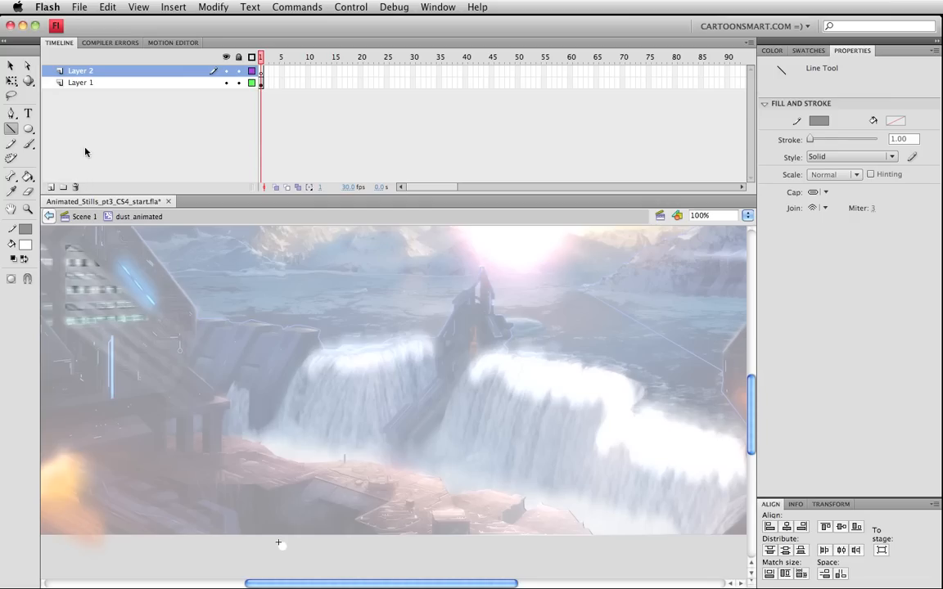
pyautogui.moveTo(281, 542)
pyautogui.mouseDown()
pyautogui.moveTo(447, 331)
pyautogui.moveTo(434, 288)
pyautogui.mouseUp()
pyautogui.press('v')
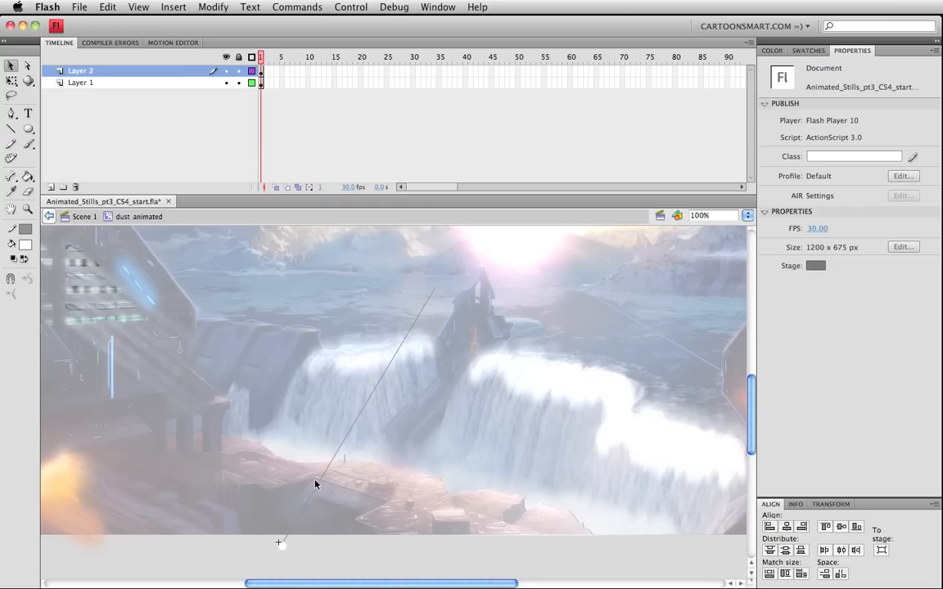
# Step: Extend the line's far end up past the upper edge of the scene, keeping its start at the dust circle
pyautogui.scroll(5, 322, 484)
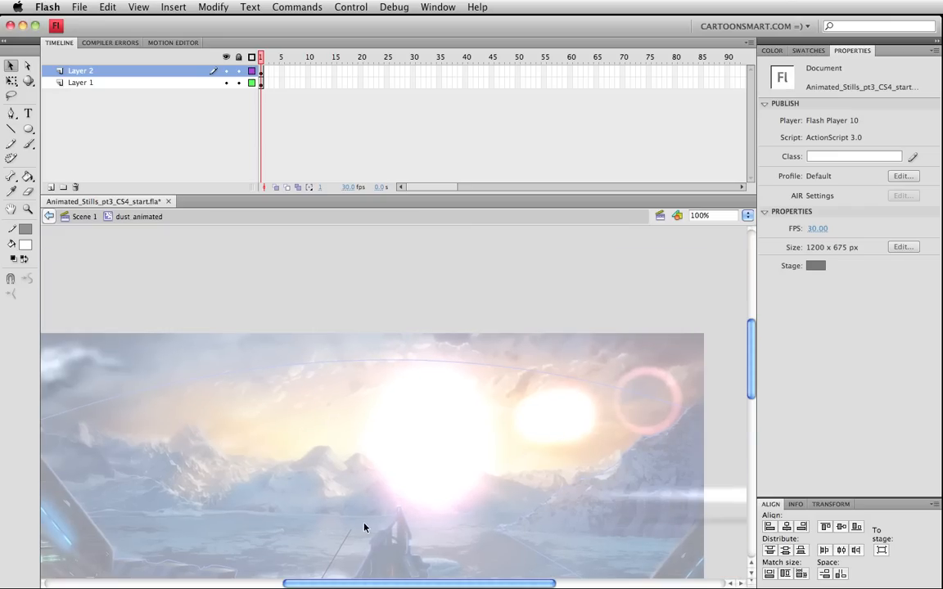
pyautogui.moveTo(354, 530)
pyautogui.mouseDown()
pyautogui.moveTo(438, 362)
pyautogui.moveTo(531, 257)
pyautogui.mouseUp()
pyautogui.scroll(-10, 401, 483)
pyautogui.hscroll(-2, 400, 483)
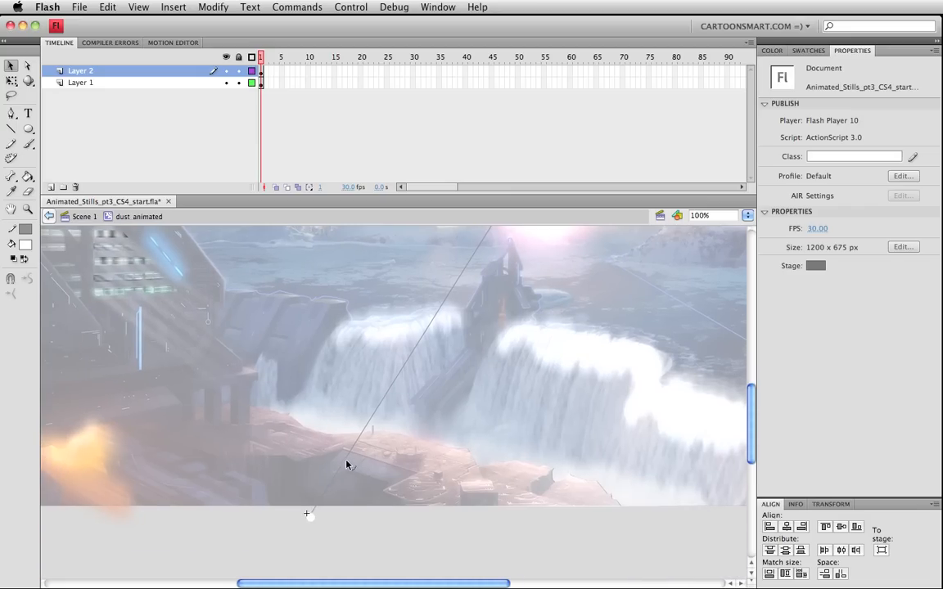
# Step: Bend the line into a curve and pull a new corner point out of it over the brink of the first waterfall
pyautogui.moveTo(347, 464); pyautogui.dragTo(230, 438)
pyautogui.moveTo(431, 331); pyautogui.dragTo(419, 443)
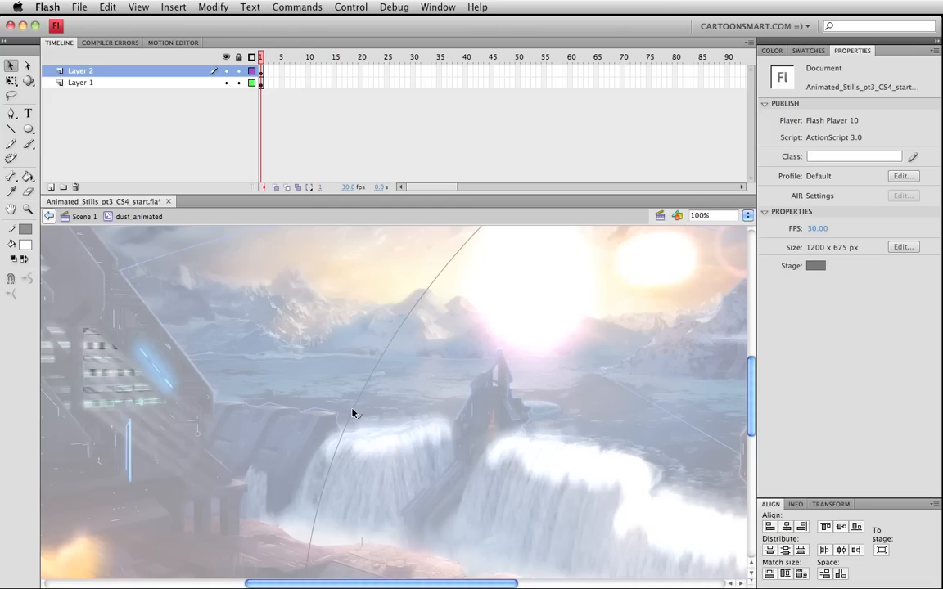
pyautogui.moveTo(354, 413); pyautogui.dragTo(363, 423)
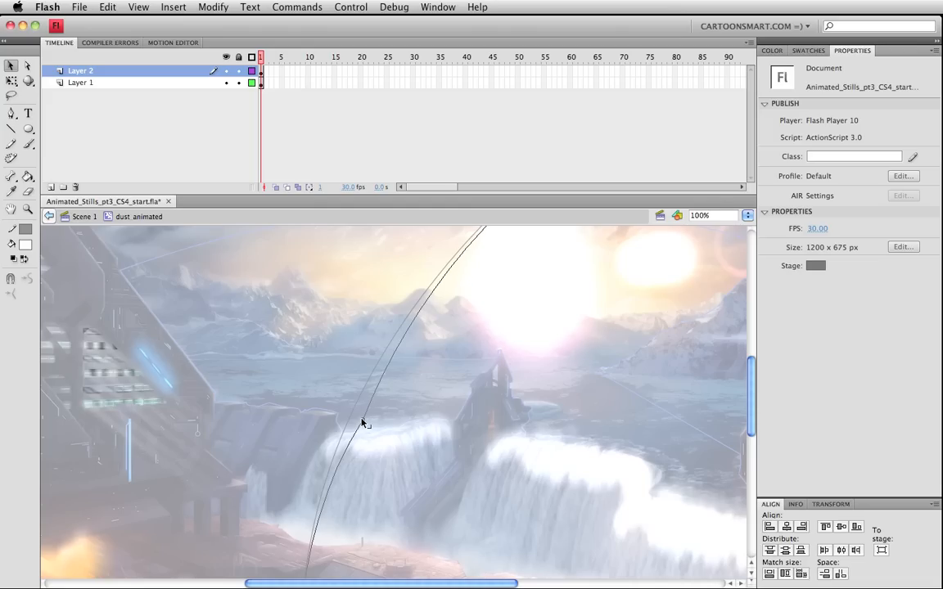
pyautogui.moveTo(363, 423); pyautogui.dragTo(421, 435)
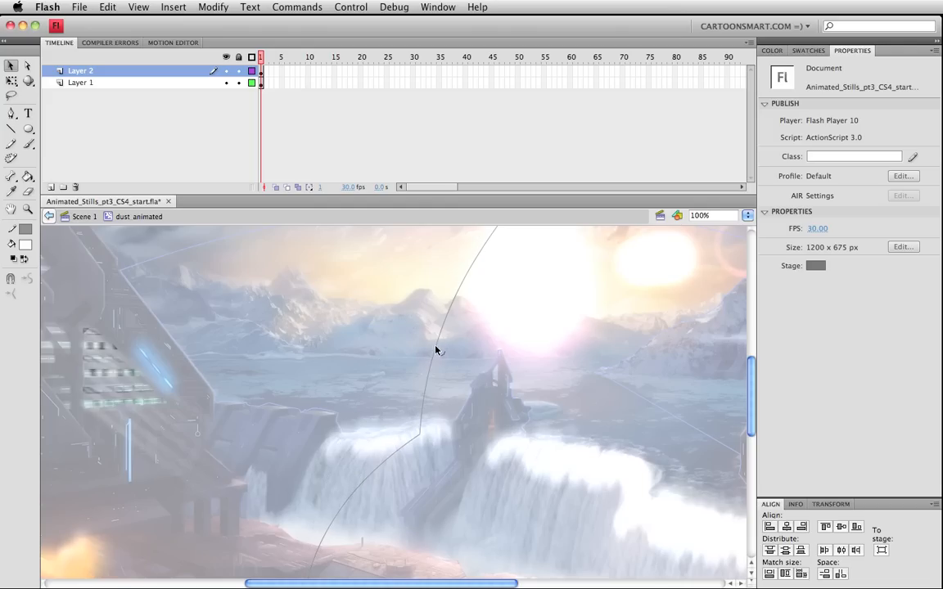
# Step: Bend the path's upper segment out across the sun and smooth the corner point above the first waterfall into a gentle curve
pyautogui.moveTo(438, 347); pyautogui.dragTo(527, 435)
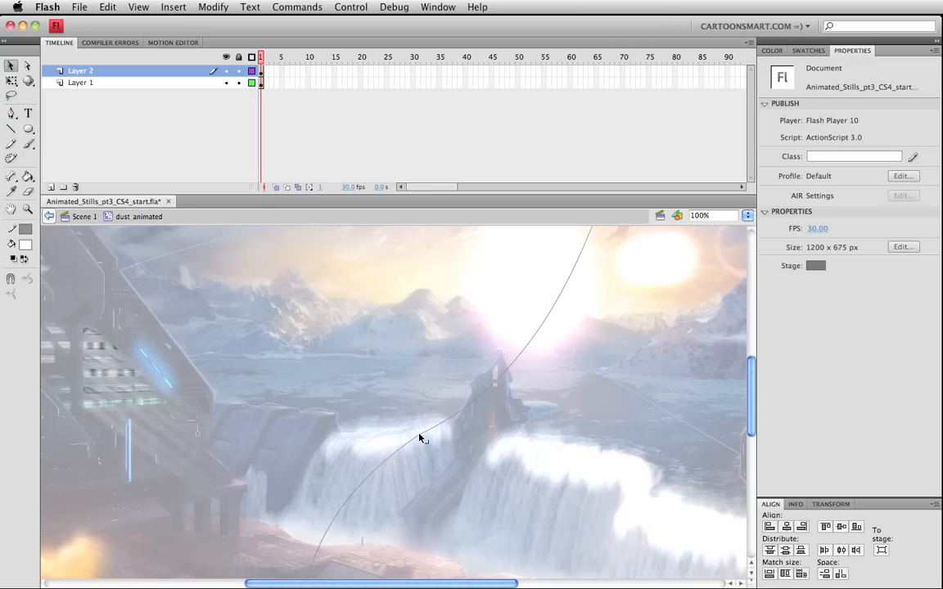
pyautogui.moveTo(420, 434); pyautogui.dragTo(416, 458)
pyautogui.moveTo(374, 483); pyautogui.dragTo(345, 495)
# Step: Pull a new corner point out of the path over the sun, bend the segments beside it into a smooth S-curve, and save
pyautogui.press('space')
pyautogui.moveTo(537, 369); pyautogui.dragTo(498, 484)
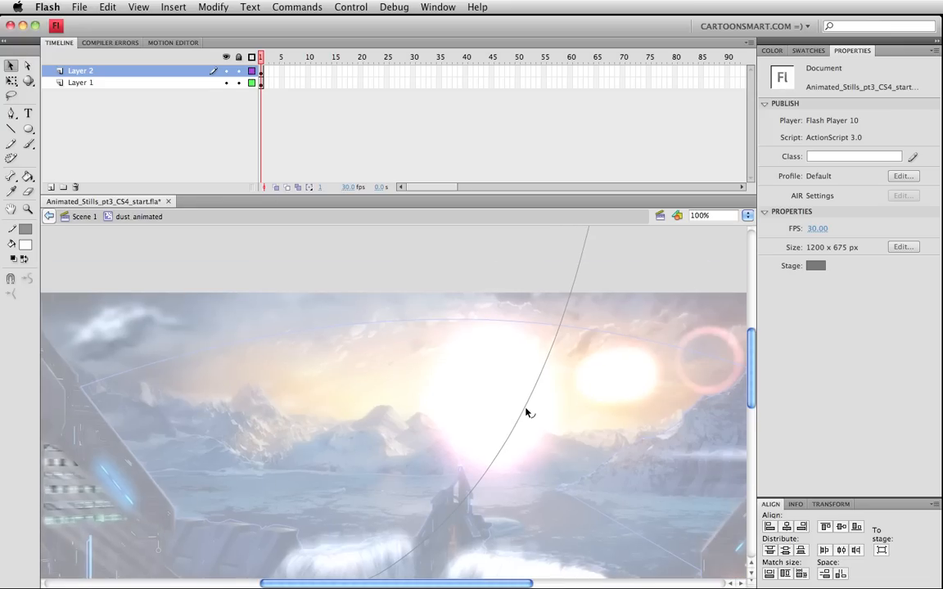
pyautogui.moveTo(532, 406); pyautogui.dragTo(483, 379)
pyautogui.moveTo(471, 463); pyautogui.dragTo(482, 460)
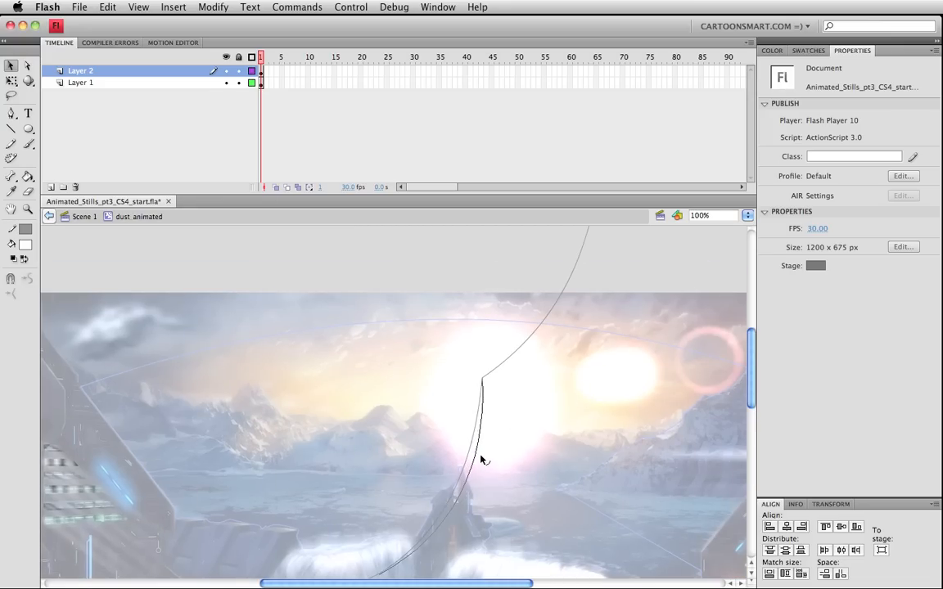
pyautogui.moveTo(532, 335); pyautogui.dragTo(469, 288)
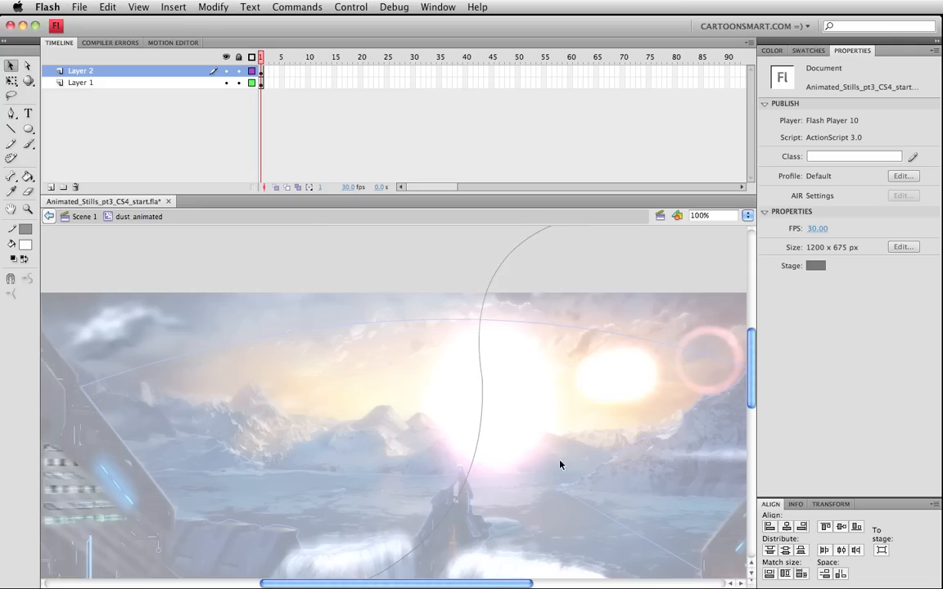
pyautogui.press('space')
pyautogui.moveTo(505, 493); pyautogui.dragTo(537, 298)
pyautogui.press('super+s')
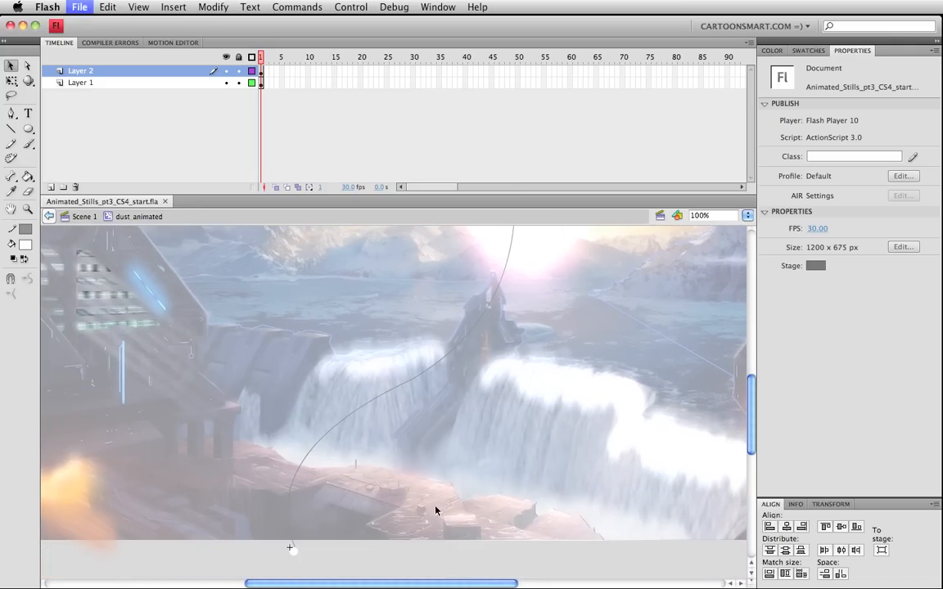
# Step: Add a classic motion guide layer above Layer 2
pyautogui.press('space')
pyautogui.moveTo(370, 535); pyautogui.dragTo(373, 516)
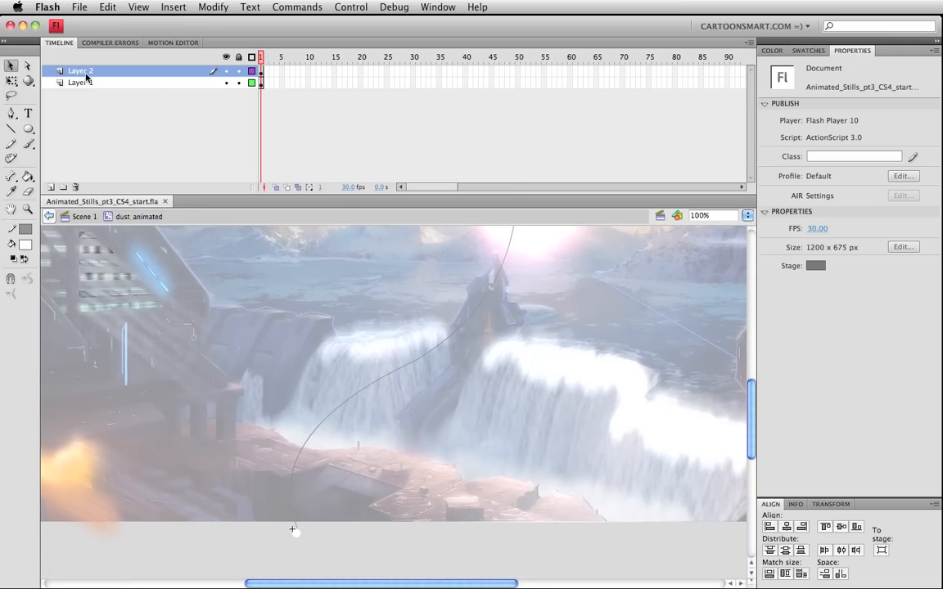
pyautogui.rightClick(84, 74)
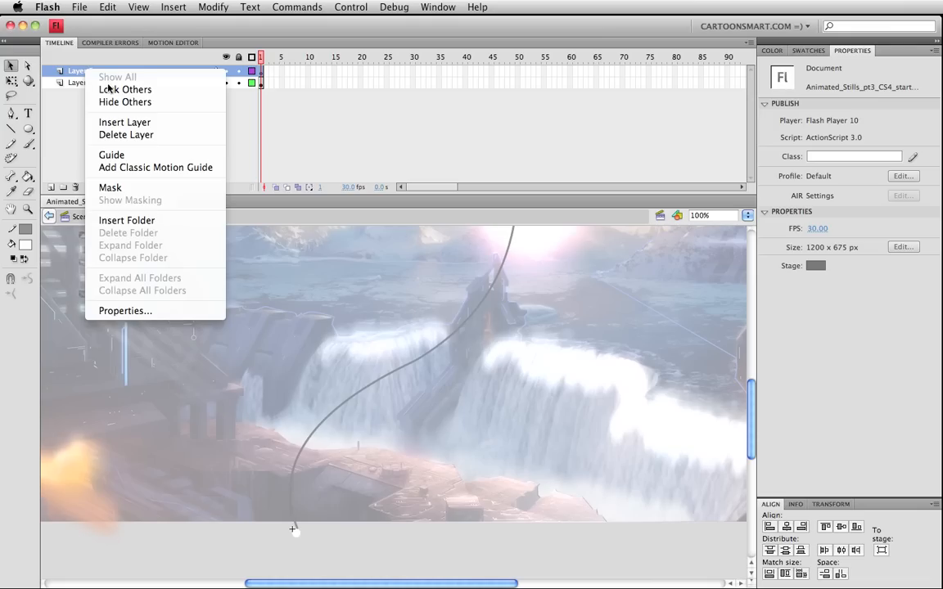
pyautogui.click(169, 168)
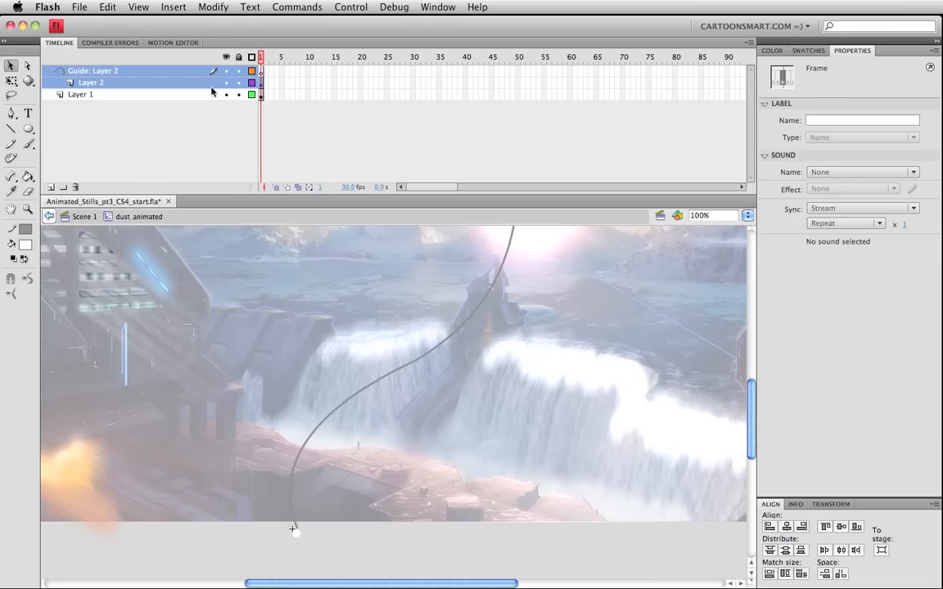
pyautogui.click(274, 120)
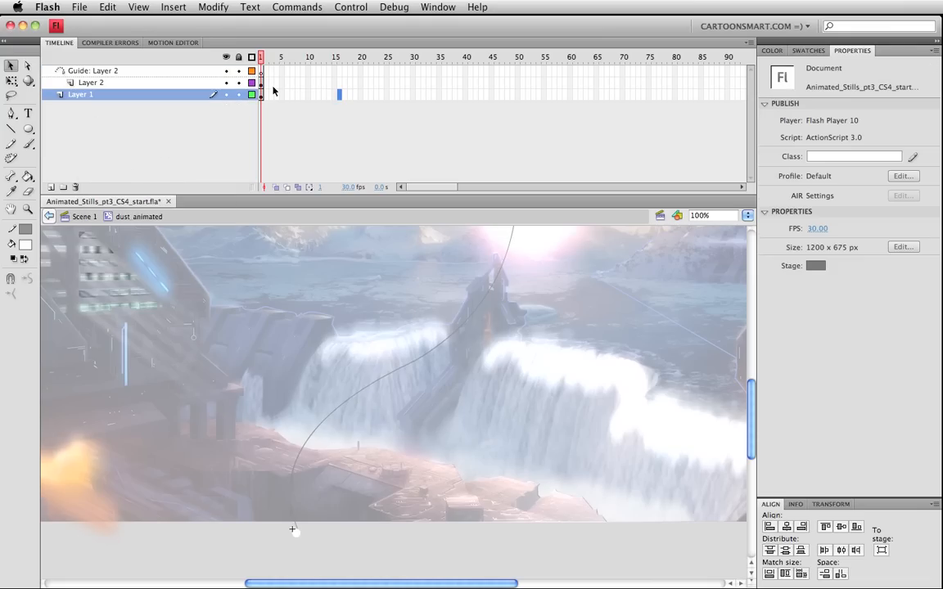
# Step: Move the curved line from Layer 2 onto the guide layer by cutting and pasting it
pyautogui.click(275, 83)
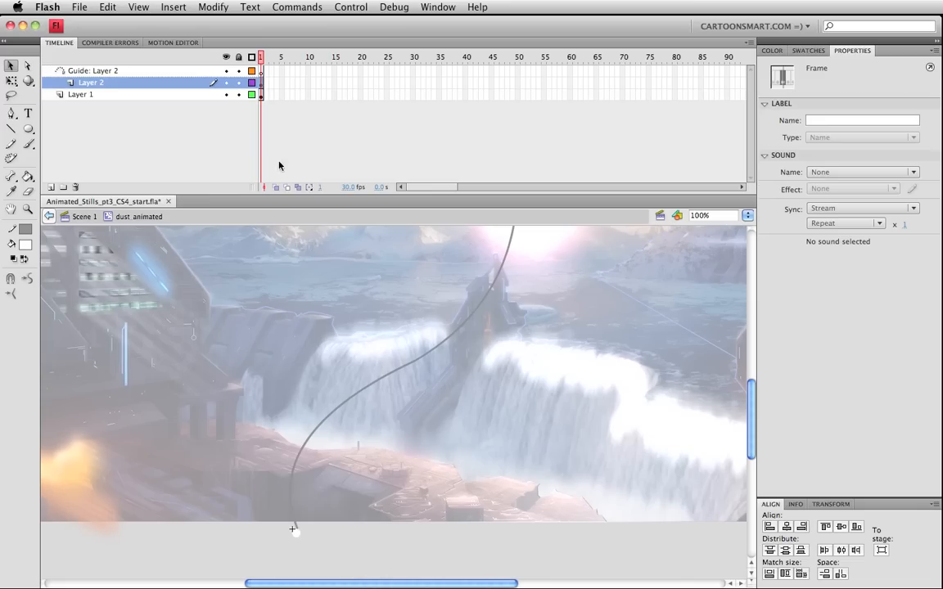
pyautogui.press('super+x')
pyautogui.click(262, 71)
pyautogui.press('super+shift+v')
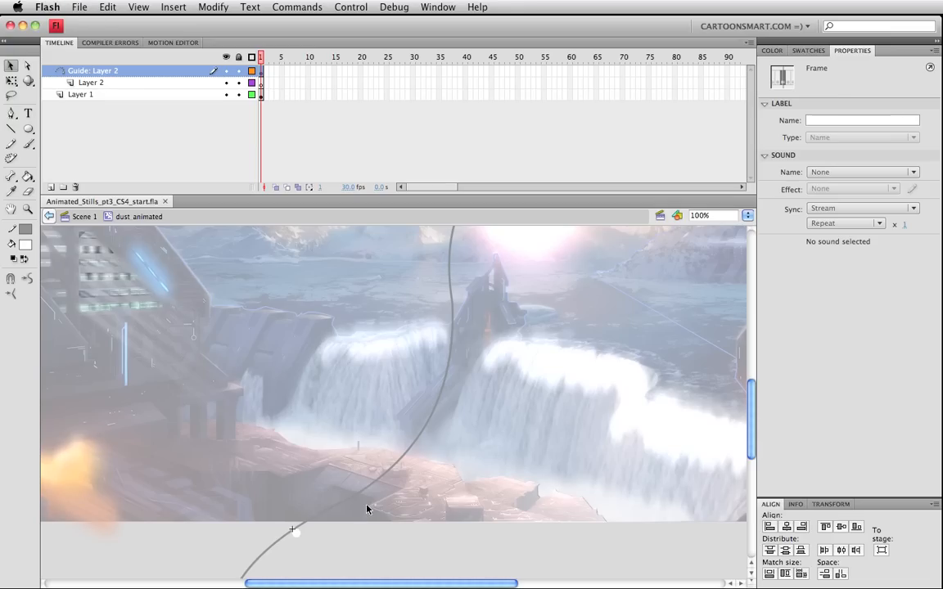
pyautogui.moveTo(366, 508); pyautogui.dragTo(367, 363)
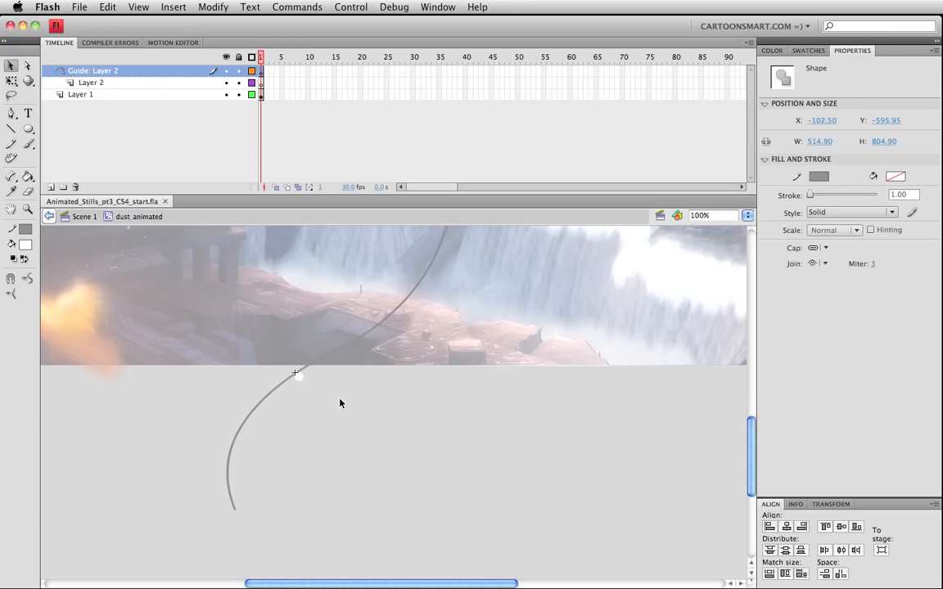
pyautogui.click(310, 399)
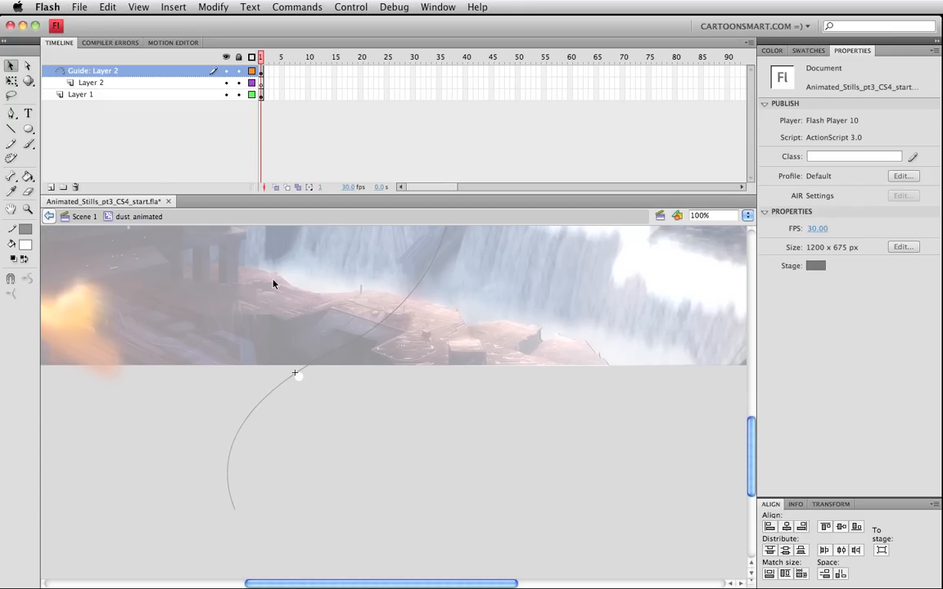
# Step: Move the dust circle from Layer 1 to Layer 2 and delete the emptied Layer 1
pyautogui.click(261, 94)
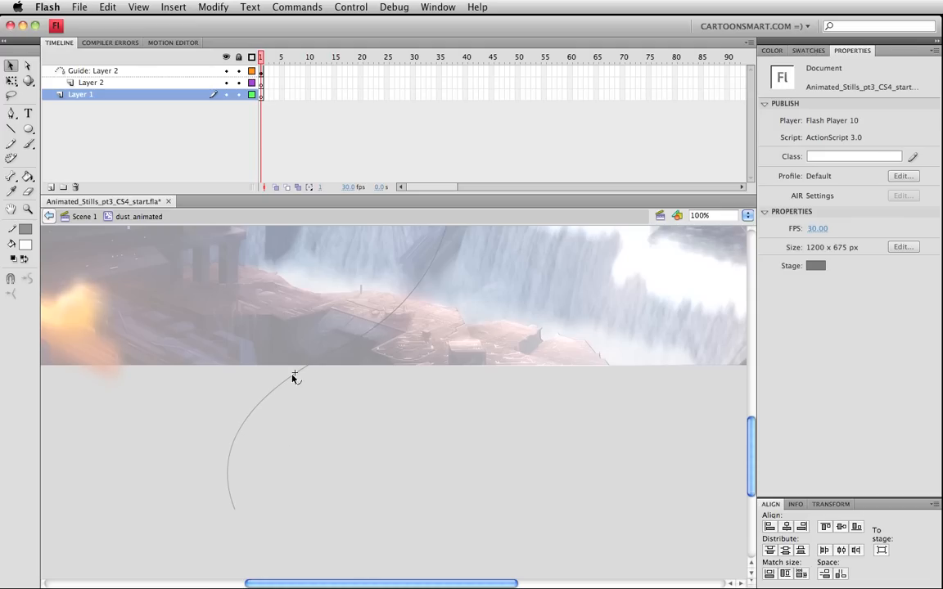
pyautogui.click(262, 82)
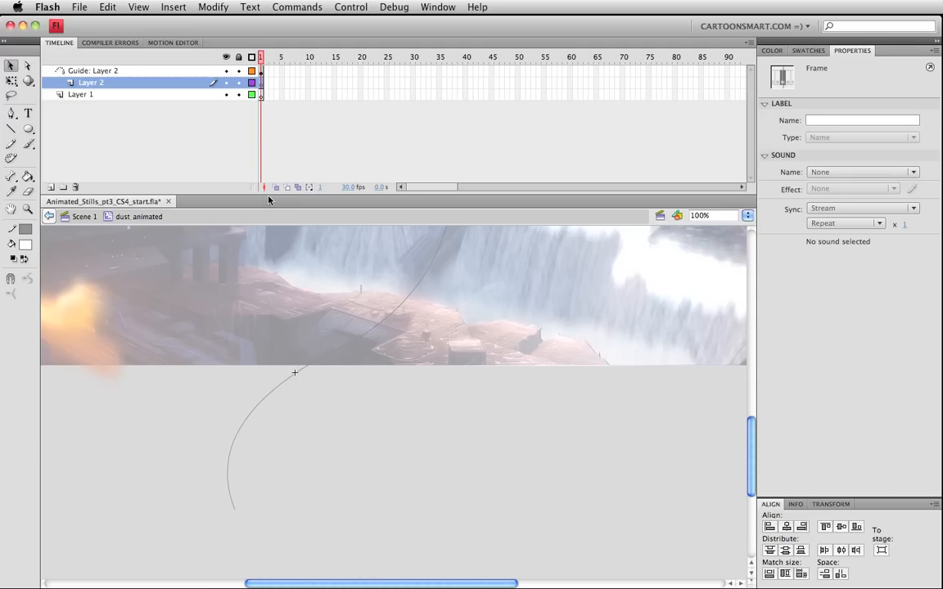
pyautogui.click(76, 94)
pyautogui.click(76, 188)
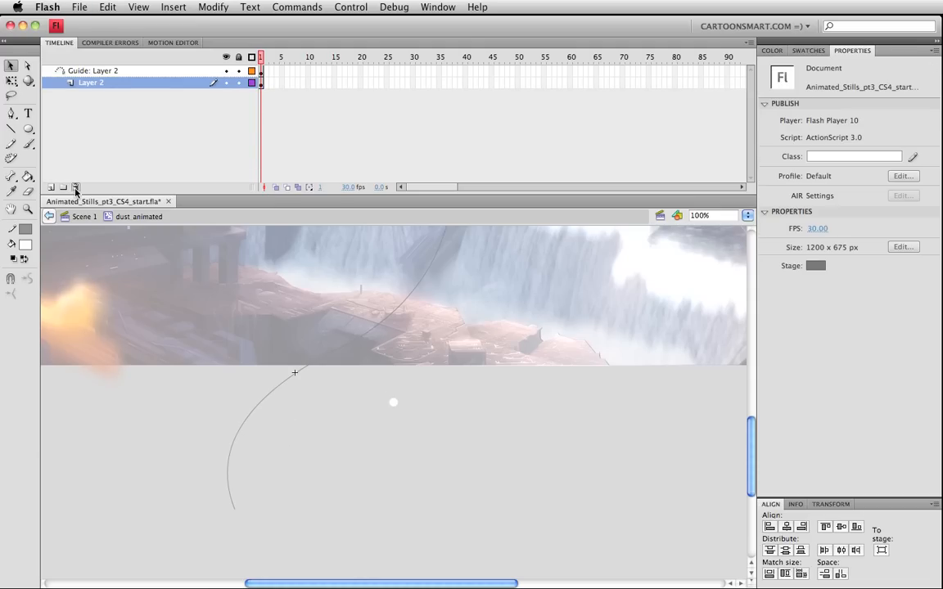
# Step: Snap the dust circle onto the lower end of the guide line
pyautogui.click(394, 403)
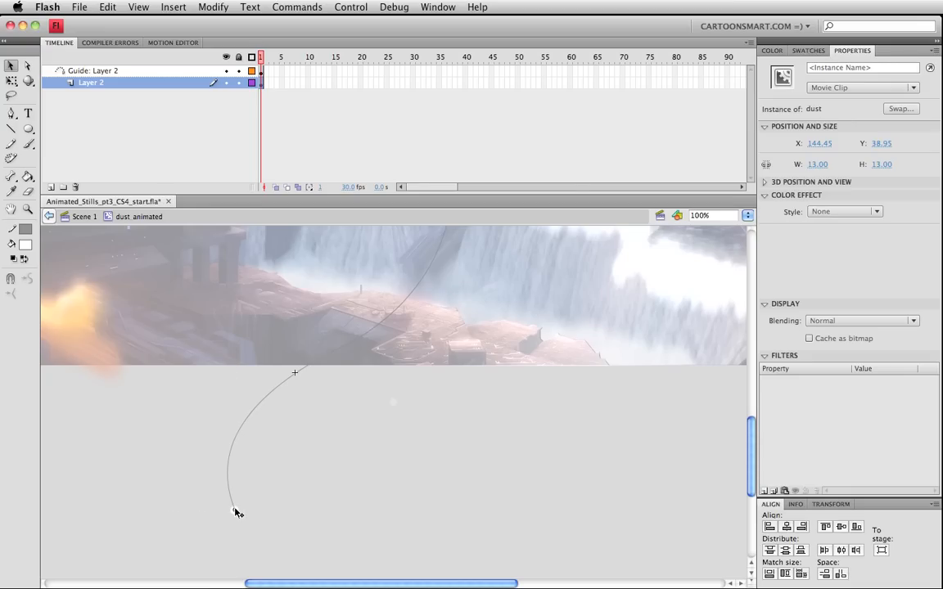
pyautogui.moveTo(238, 514); pyautogui.dragTo(235, 507)
# Step: Extend both the guide layer and Layer 2 with frames up to frame 131
pyautogui.moveTo(286, 74); pyautogui.dragTo(514, 91)
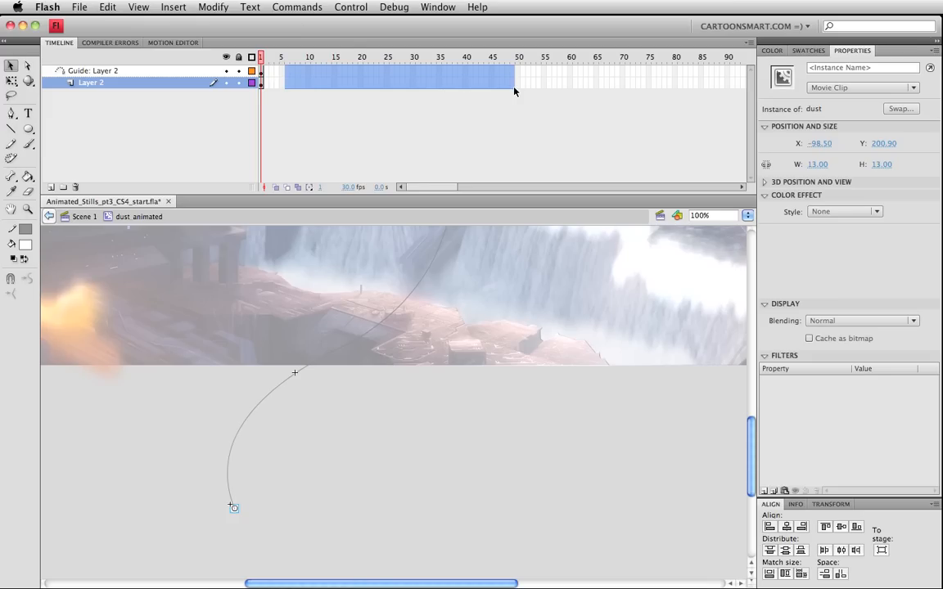
pyautogui.moveTo(514, 91); pyautogui.dragTo(567, 89)
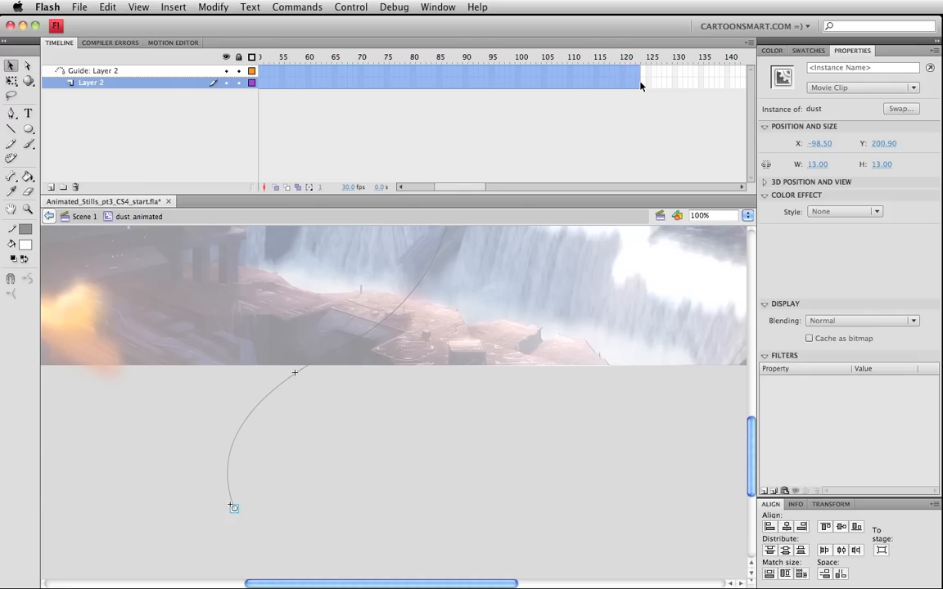
pyautogui.moveTo(641, 85); pyautogui.dragTo(680, 90)
pyautogui.rightClick(524, 86)
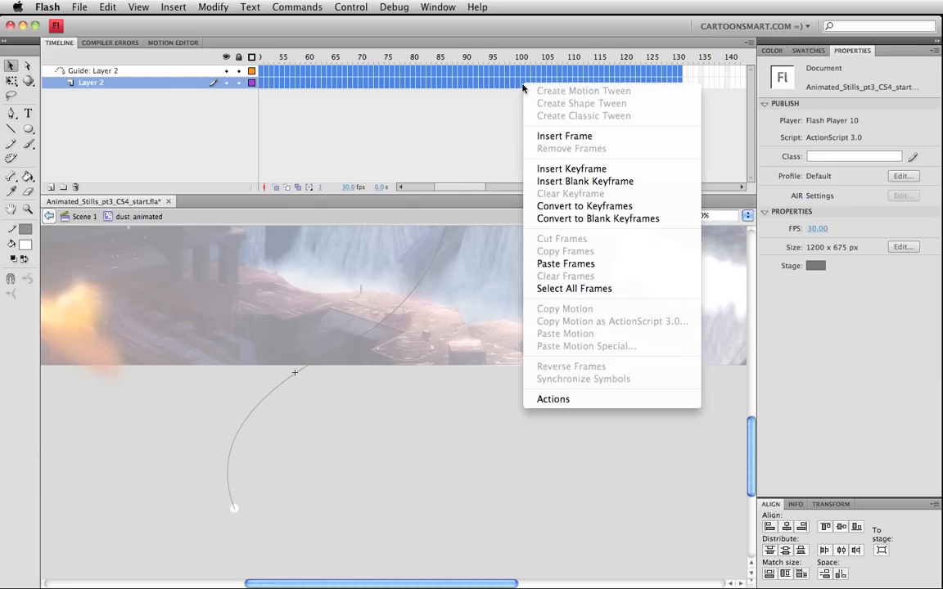
pyautogui.click(562, 136)
pyautogui.rightClick(616, 85)
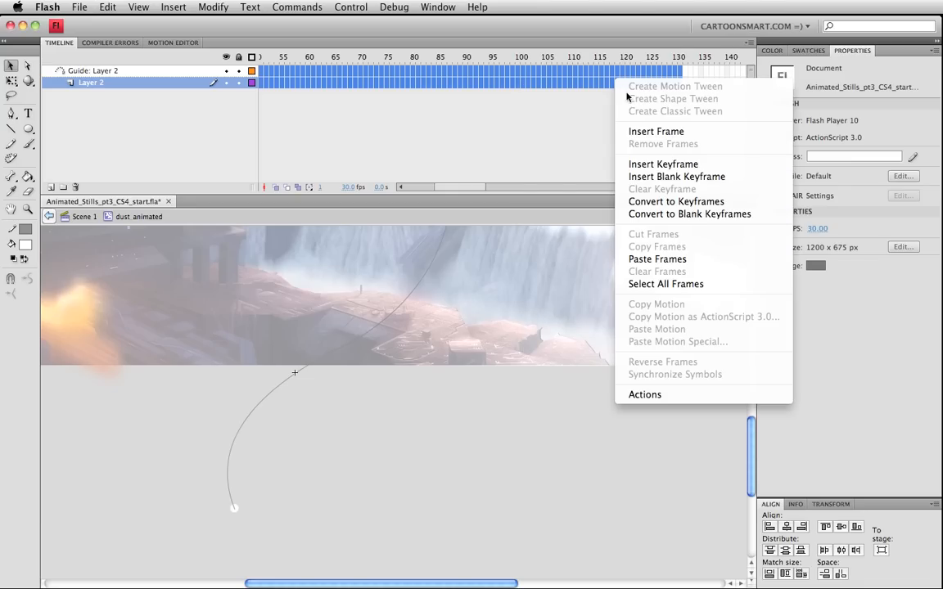
pyautogui.click(639, 133)
pyautogui.click(704, 130)
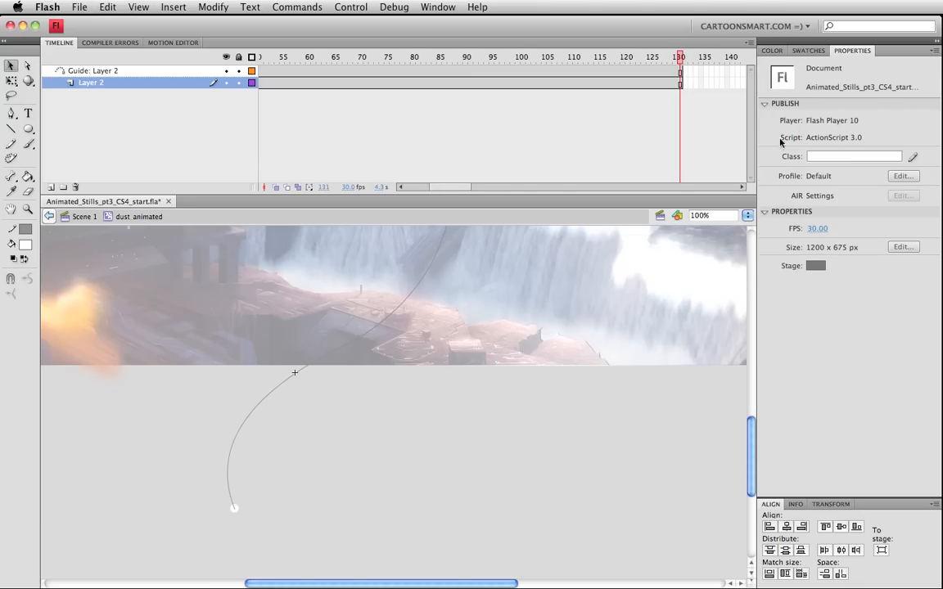
# Step: Insert a keyframe for the dust circle at frame 131 of Layer 2
pyautogui.click(681, 84)
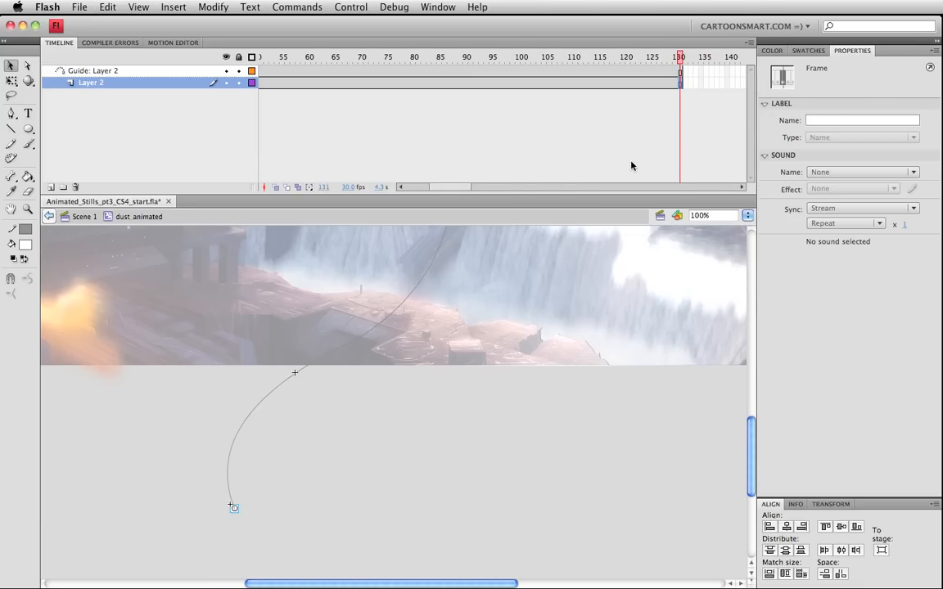
pyautogui.press('F6')
pyautogui.moveTo(405, 424); pyautogui.dragTo(352, 498)
pyautogui.moveTo(254, 536); pyautogui.dragTo(273, 491)
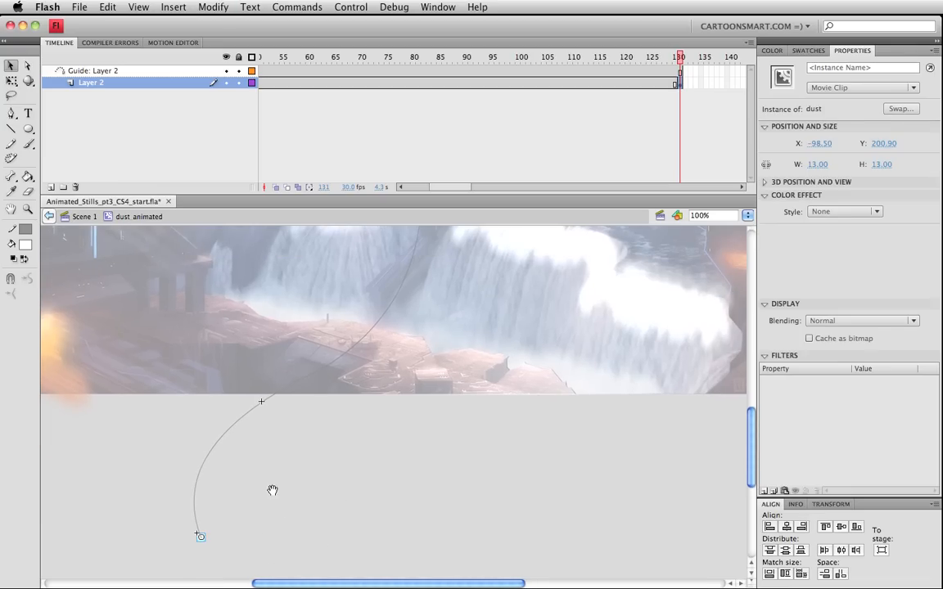
# Step: Create a classic tween between Layer 2's two keyframes and switch its Orient to path option
pyautogui.click(450, 85)
pyautogui.rightClick(450, 85)
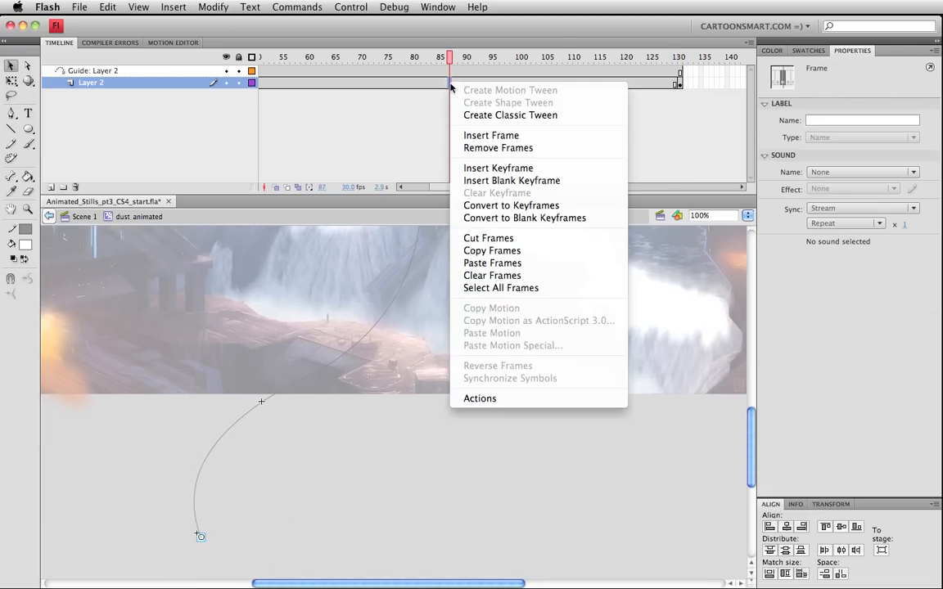
pyautogui.click(470, 116)
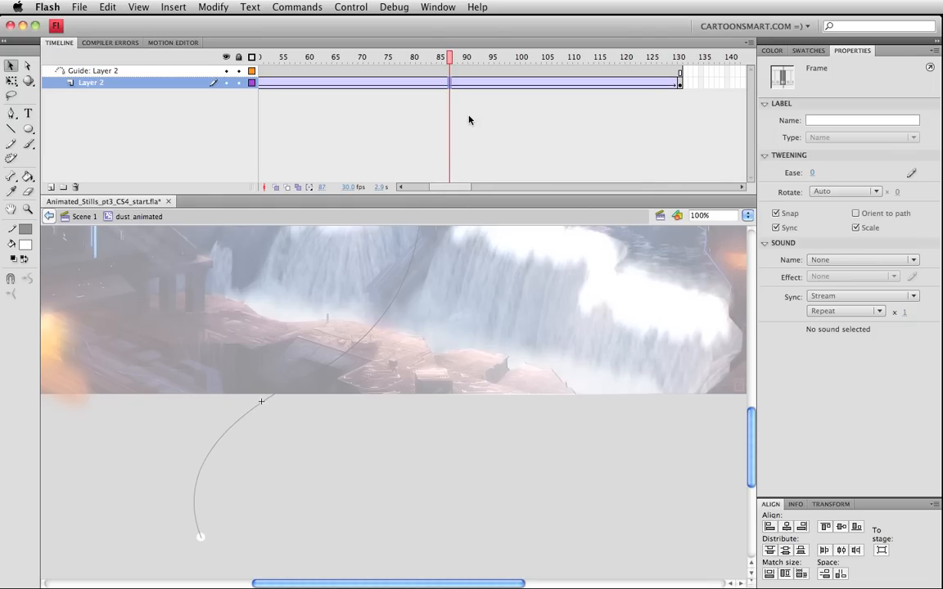
pyautogui.click(856, 213)
# Step: At frame 131, shift the dust circle up from its start and place it on the guide line below the scene's lower edge
pyautogui.click(678, 83)
pyautogui.click(680, 84)
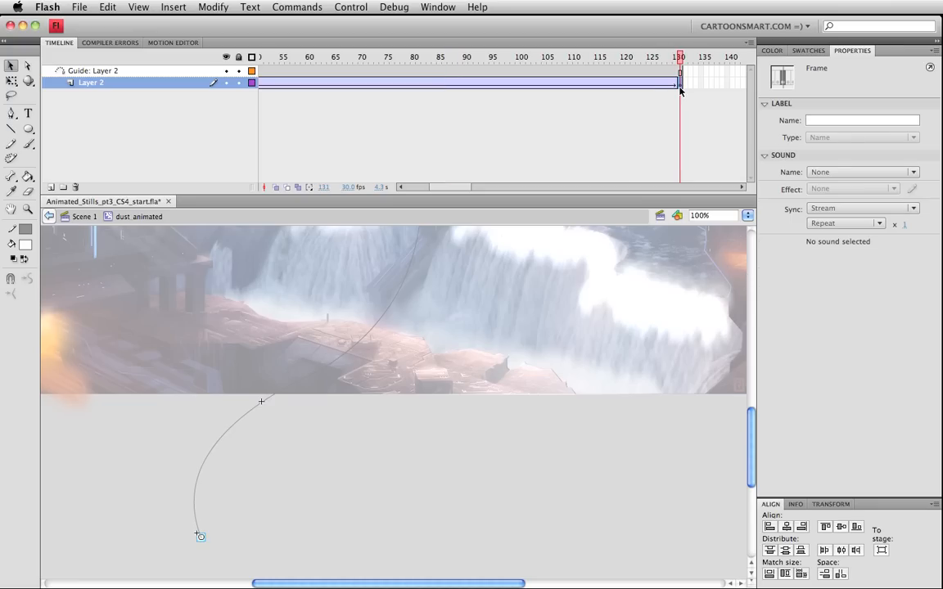
pyautogui.hotkey('shift', 'Up')
pyautogui.hotkey('shift', 'Up')
pyautogui.hotkey('shift', 'Up')
pyautogui.hotkey('shift', 'Up')
pyautogui.hotkey('shift', 'Up')
pyautogui.hotkey('shift', 'Up')
pyautogui.hotkey('shift', 'Left')
pyautogui.click(341, 478)
pyautogui.click(198, 501)
pyautogui.moveTo(199, 498); pyautogui.dragTo(237, 432)
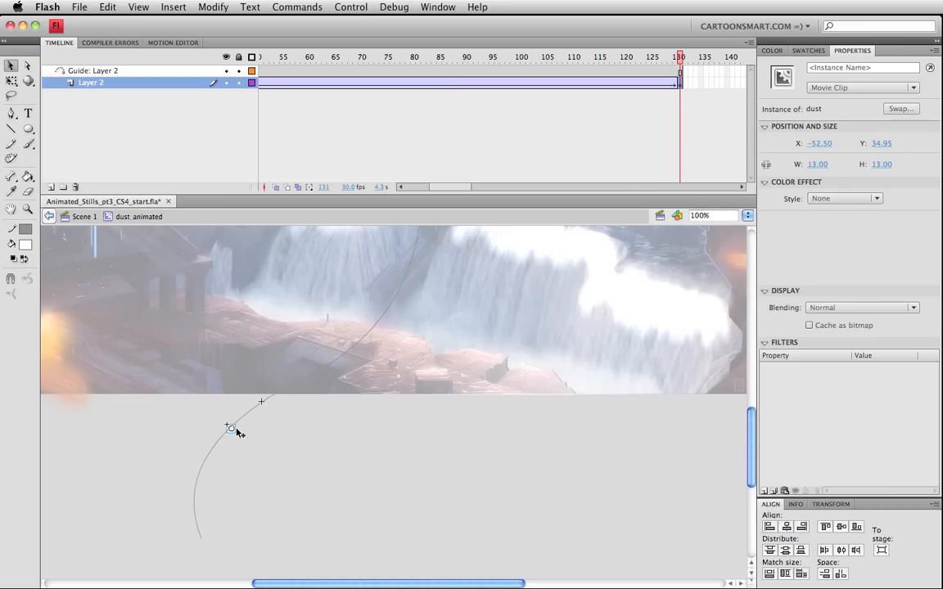
# Step: Nudge the frame 131 dust circle a little farther up beside the guide line, close to the scene's lower edge
pyautogui.press('Up')
pyautogui.press('Up')
pyautogui.press('Up')
pyautogui.press('Up')
pyautogui.hotkey('shift', 'Right')
pyautogui.hotkey('shift', 'Up')
pyautogui.click(248, 418)
pyautogui.click(243, 413)
# Step: Apply a classic tween to Layer 2's last keyframe at frame 131
pyautogui.rightClick(680, 83)
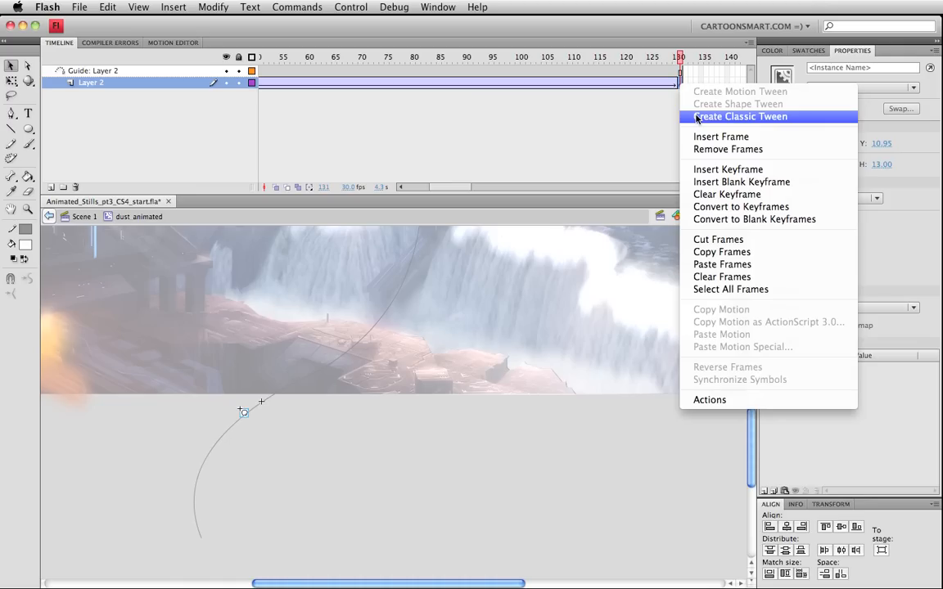
pyautogui.click(697, 117)
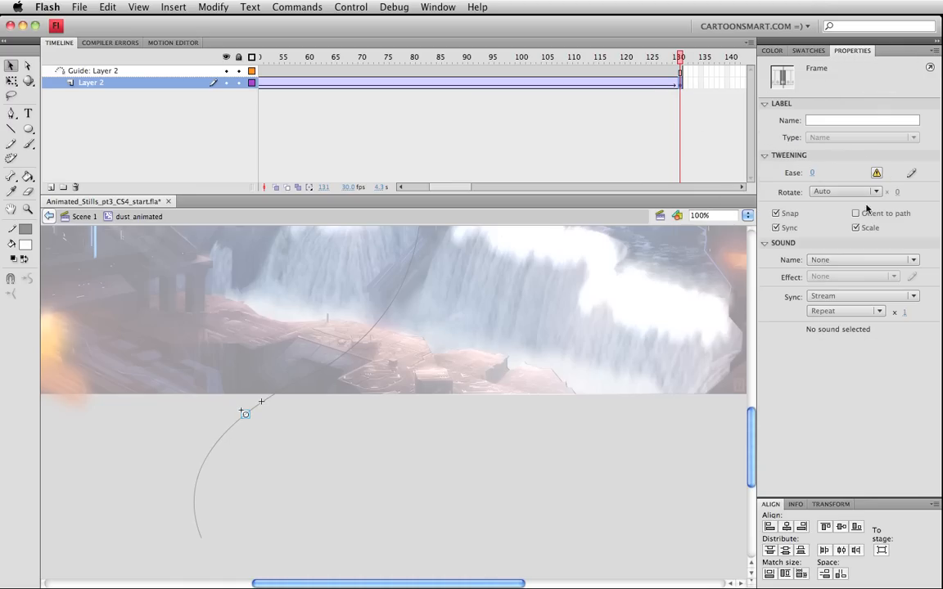
pyautogui.click(401, 453)
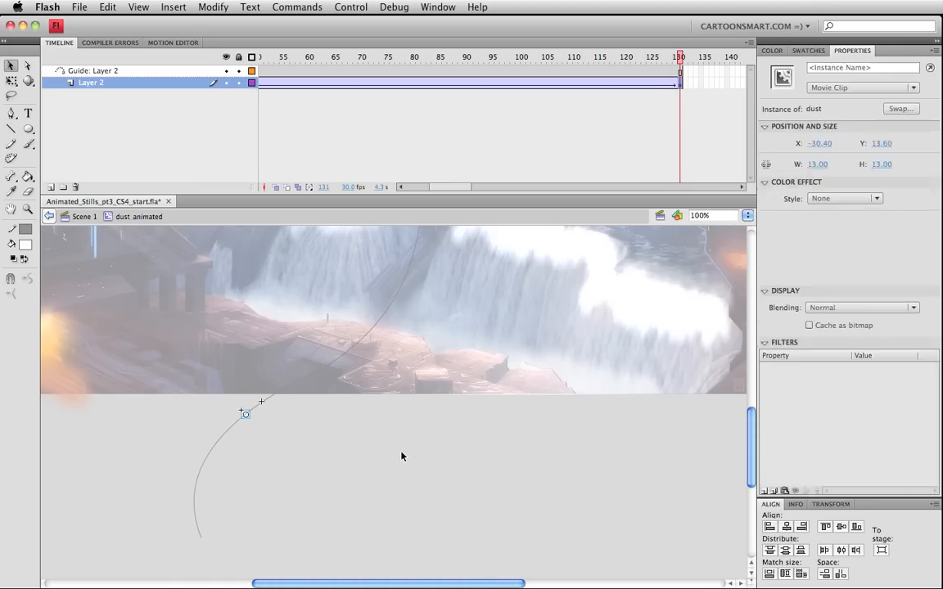
# Step: Move the frame 131 dust circle along the guide line up to the line's upper end near the sun
pyautogui.click(246, 415)
pyautogui.press('Right')
pyautogui.press('Right')
pyautogui.press('Right')
pyautogui.press('Right')
pyautogui.press('Right')
pyautogui.press('Right')
pyautogui.press('Right')
pyautogui.press('Right')
pyautogui.press('Right')
pyautogui.press('Right')
pyautogui.press('Right')
pyautogui.press('Right')
pyautogui.press('Right')
pyautogui.moveTo(298, 380)
pyautogui.mouseDown()
pyautogui.moveTo(369, 332)
pyautogui.moveTo(416, 234)
pyautogui.mouseUp()
pyautogui.scroll(5, 366, 497)
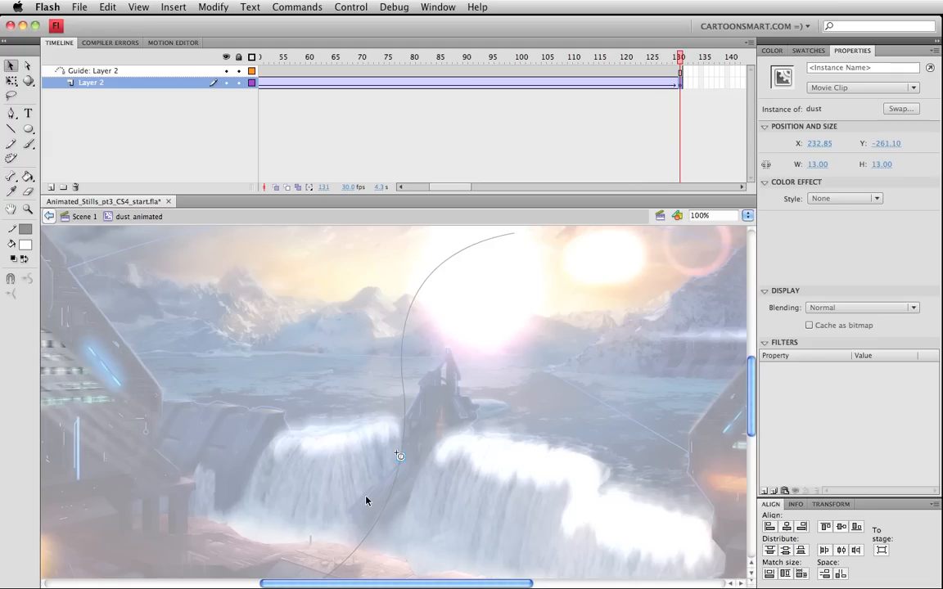
pyautogui.moveTo(401, 449); pyautogui.dragTo(509, 233)
# Step: Scrub back to frame 1 to check the dust circle's motion along the guide line, and save the file
pyautogui.moveTo(657, 65); pyautogui.dragTo(210, 90)
pyautogui.press('space')
pyautogui.moveTo(414, 545); pyautogui.dragTo(434, 347)
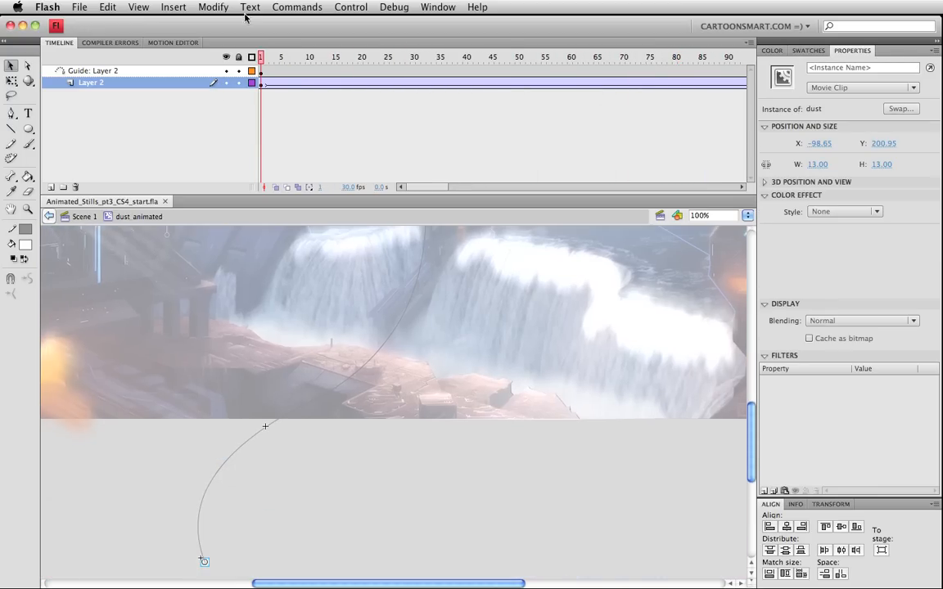
pyautogui.moveTo(262, 58)
pyautogui.mouseDown()
pyautogui.moveTo(680, 59)
pyautogui.moveTo(260, 57)
pyautogui.mouseUp()
pyautogui.click(445, 170)
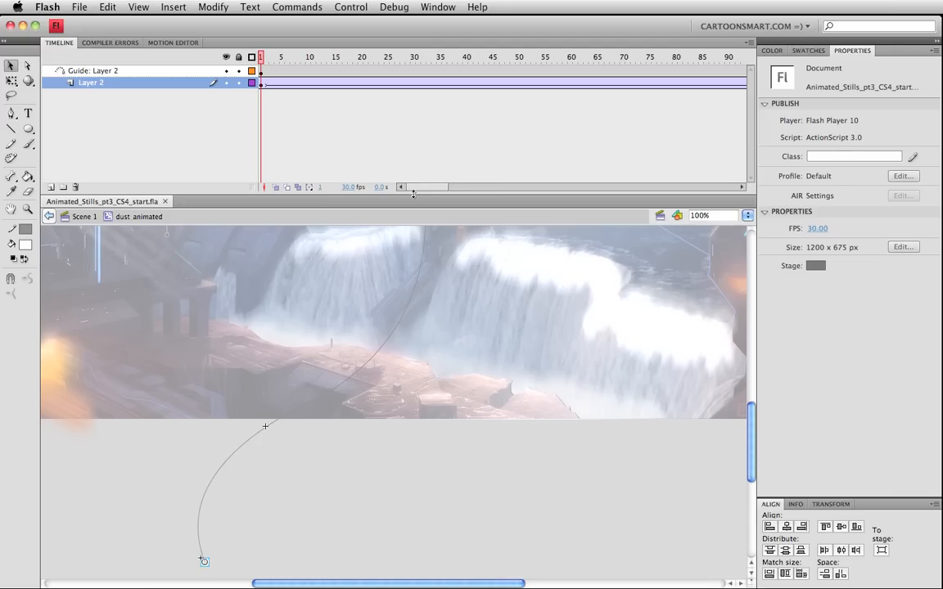
pyautogui.moveTo(419, 188); pyautogui.dragTo(492, 186)
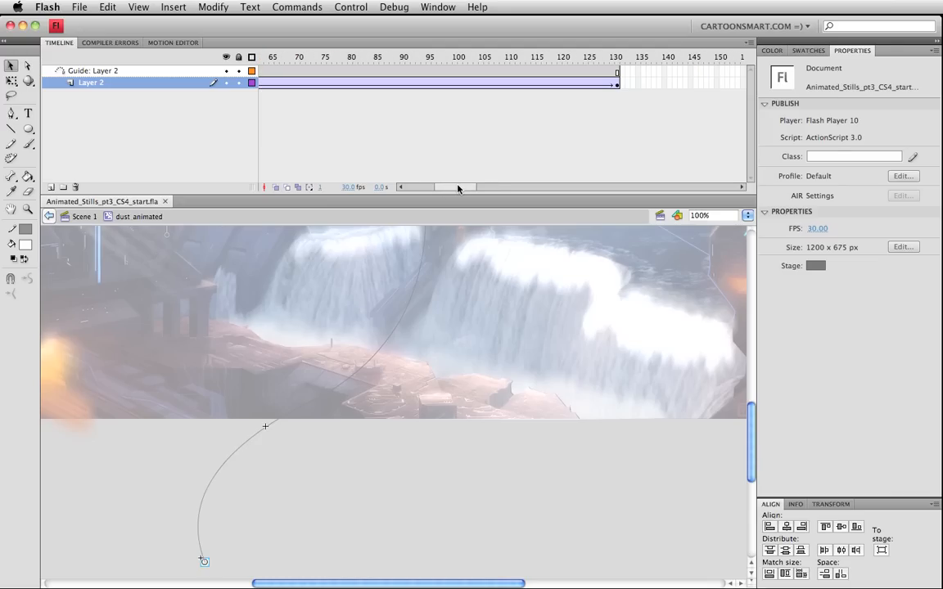
# Step: Insert a blank keyframe at frame 132 of Layer 2 and extend both layers to frame 174
pyautogui.click(621, 85)
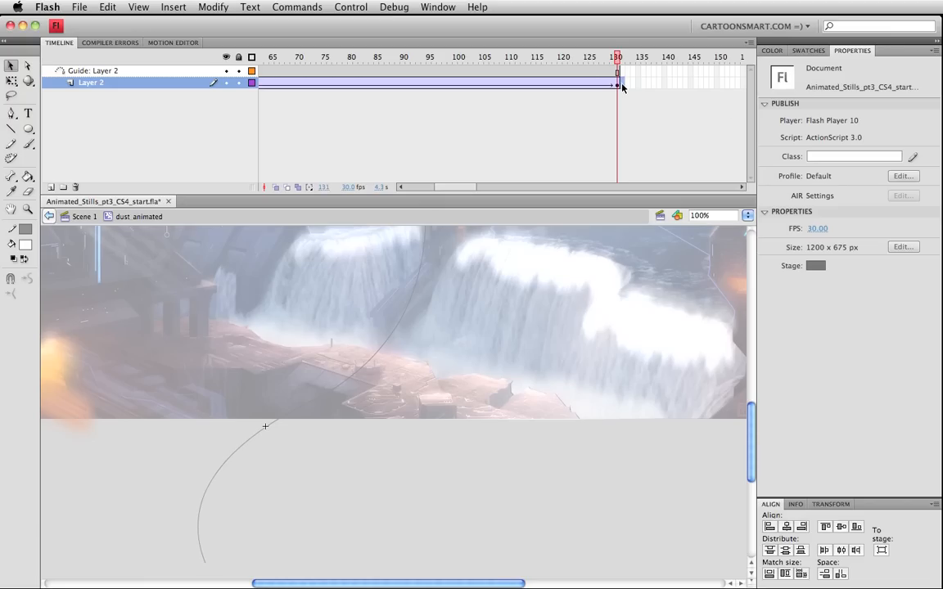
pyautogui.click(624, 84)
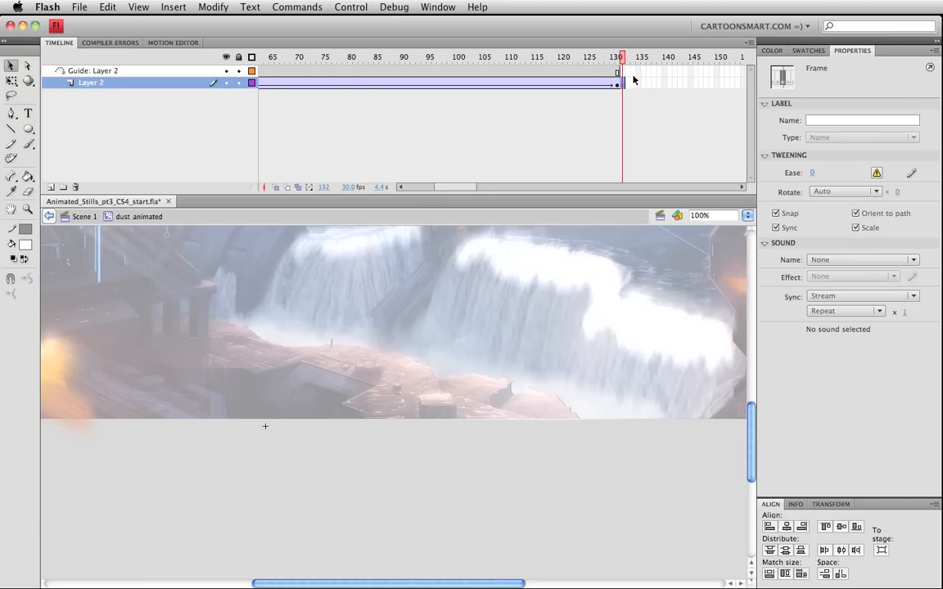
pyautogui.moveTo(633, 82)
pyautogui.mouseDown()
pyautogui.moveTo(741, 90)
pyautogui.moveTo(631, 101)
pyautogui.mouseUp()
pyautogui.press('F5')
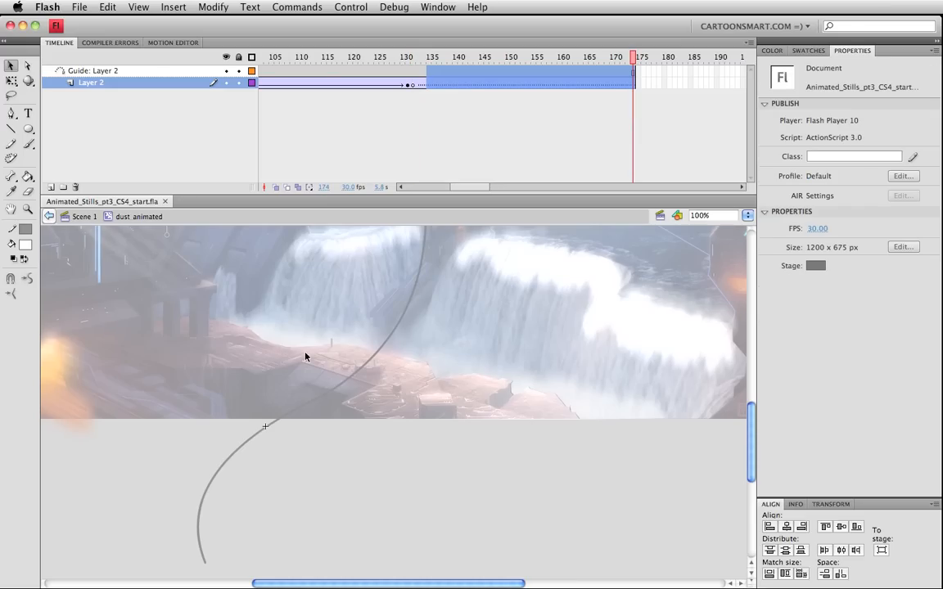
# Step: Return to Scene 1, move the dust_animated instance slightly up and apply a Blur filter of 10 px in X and Y
pyautogui.click(84, 217)
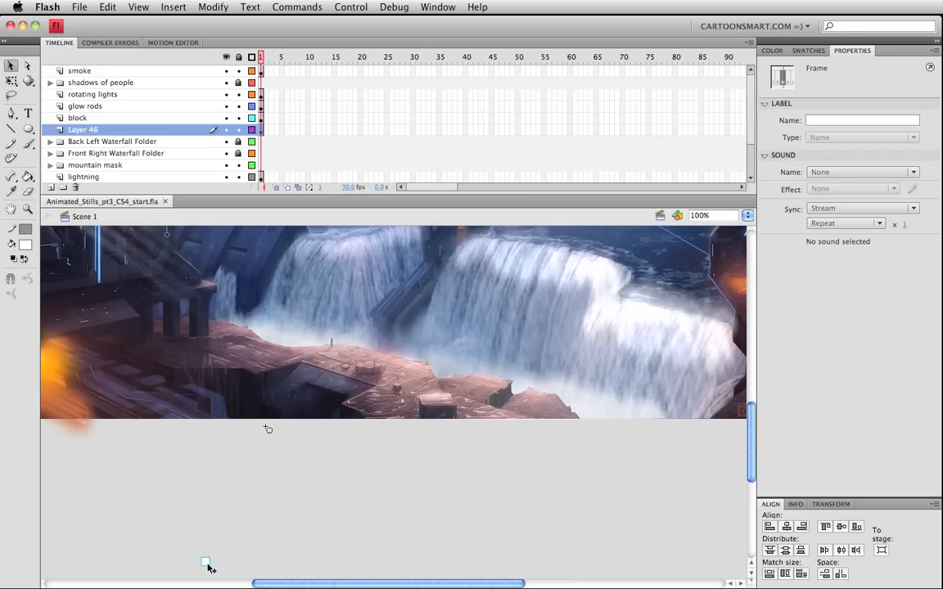
pyautogui.moveTo(208, 567); pyautogui.dragTo(207, 545)
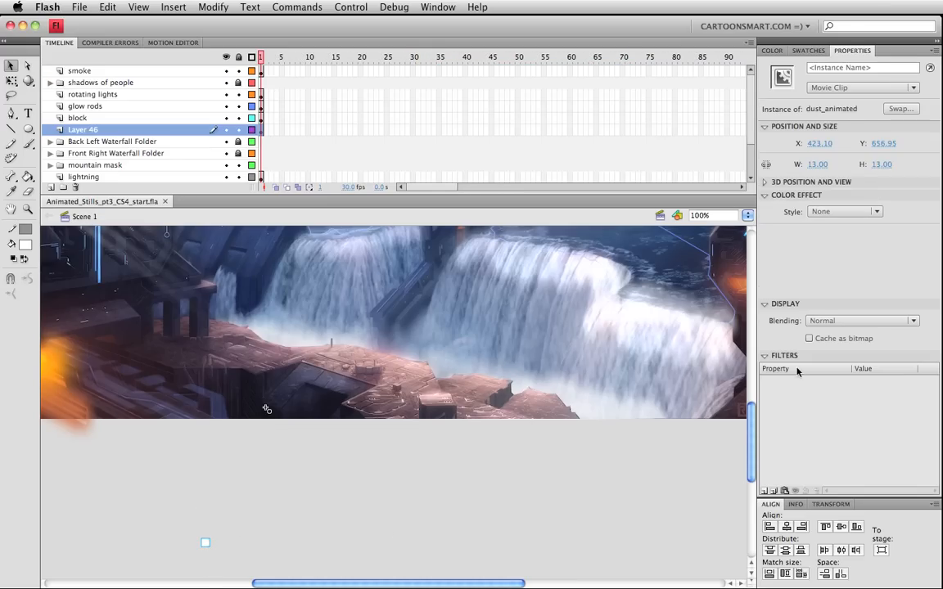
pyautogui.click(764, 491)
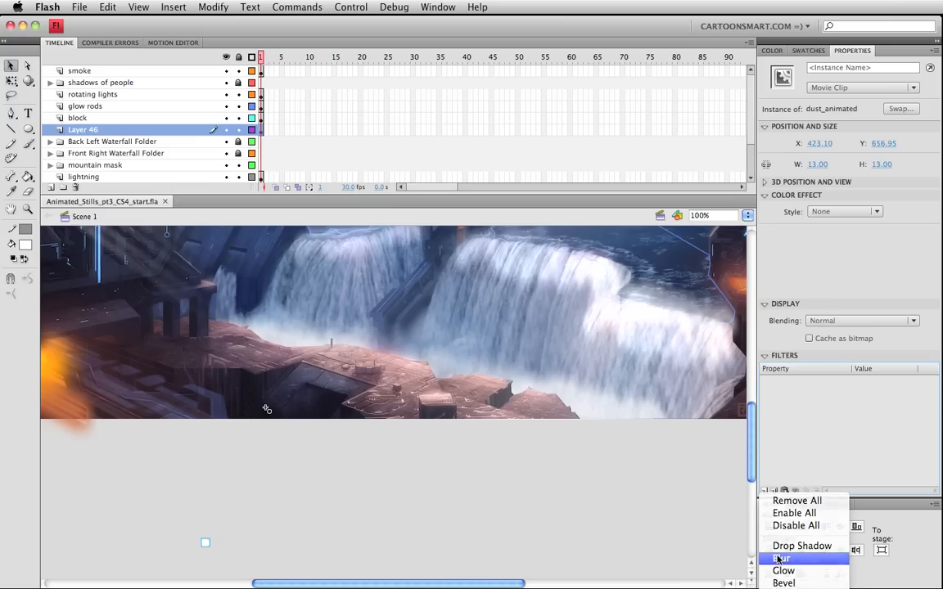
pyautogui.click(779, 559)
pyautogui.click(860, 395)
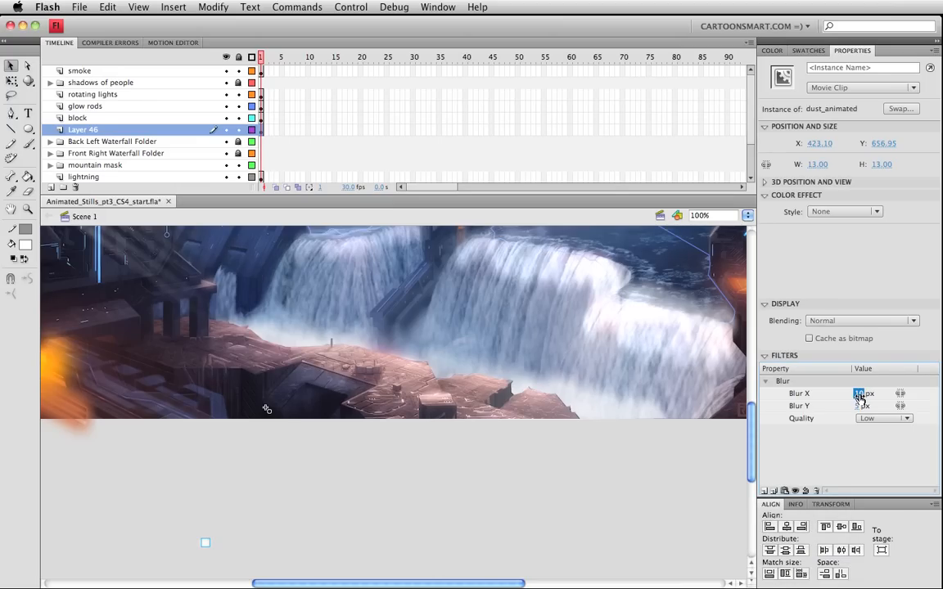
pyautogui.write('10')
pyautogui.click(859, 406)
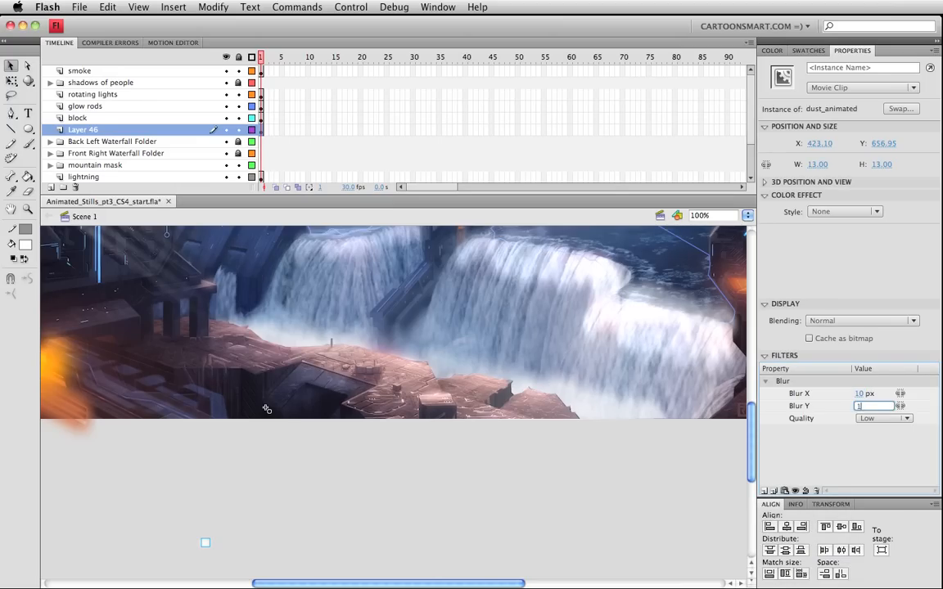
pyautogui.write('10')
pyautogui.press('Return')
pyautogui.click(251, 516)
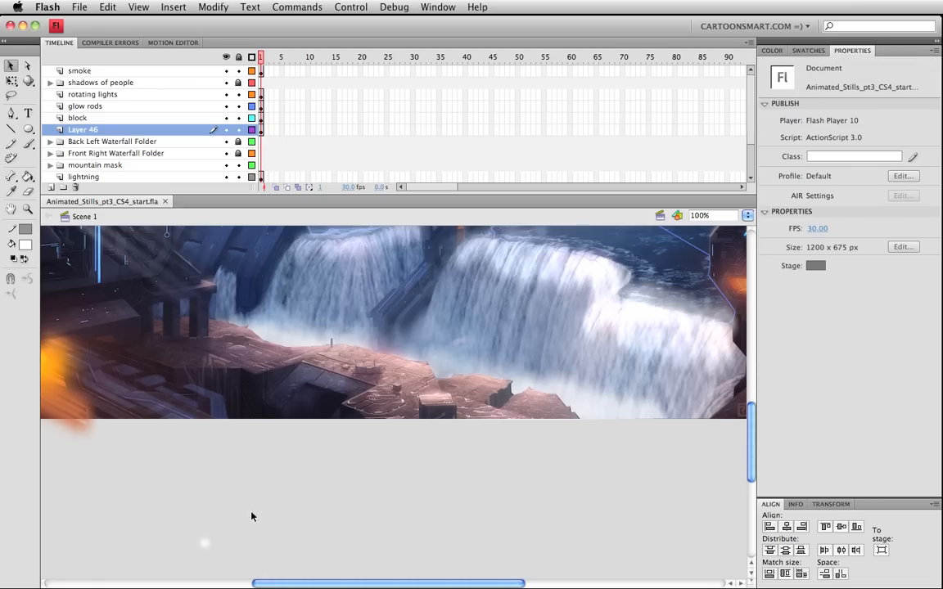
# Step: Test the movie to check the blurred dust particle's path across the scene, and close the preview
pyautogui.click(205, 543)
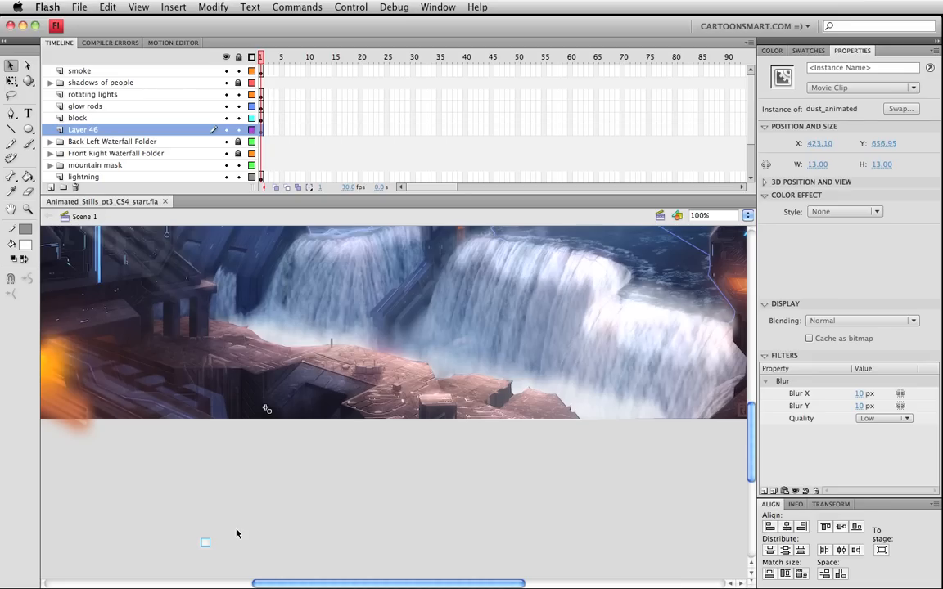
pyautogui.press('super+Return')
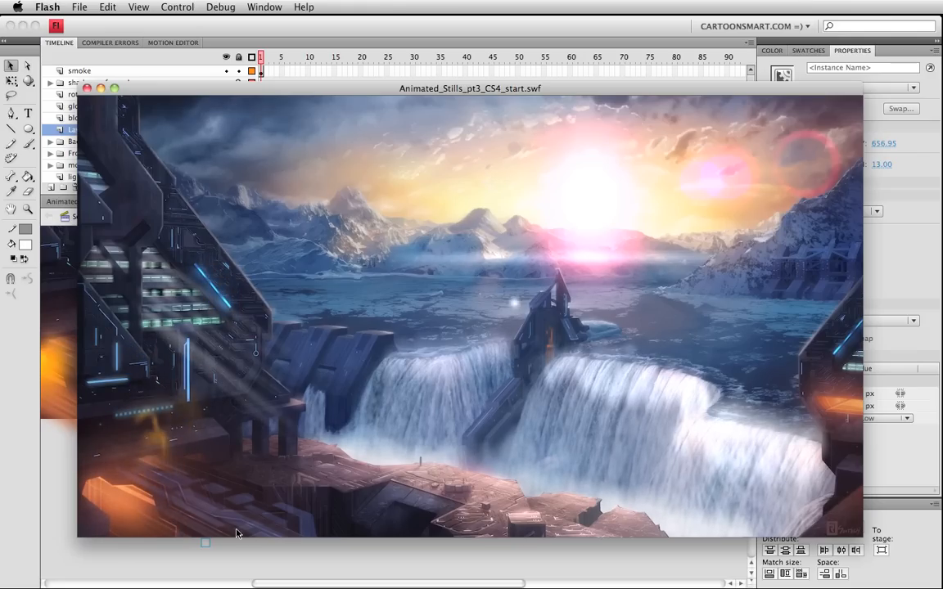
pyautogui.press('super+w')
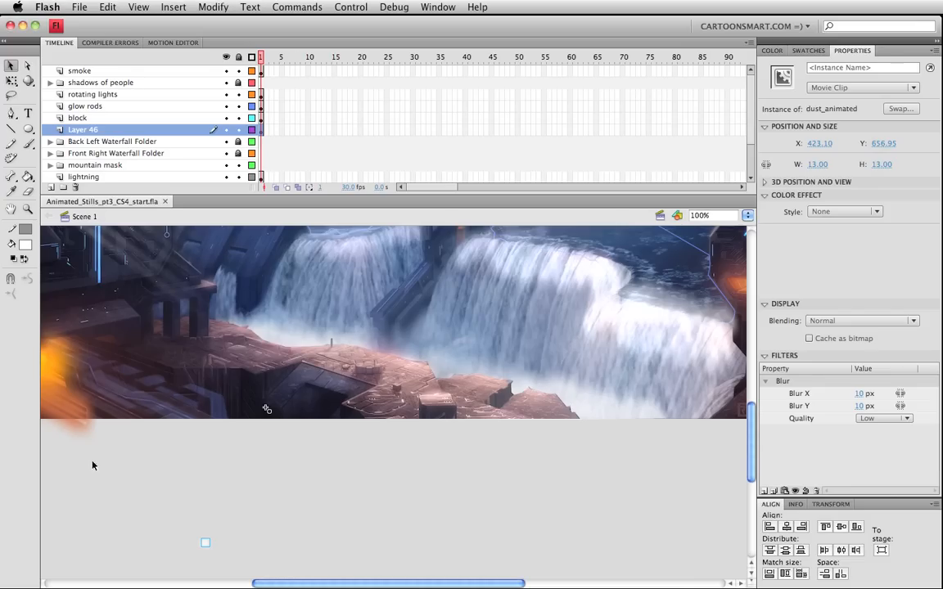
# Step: Move Layer 46 above the smoke layer and rename it dust
pyautogui.click(106, 132)
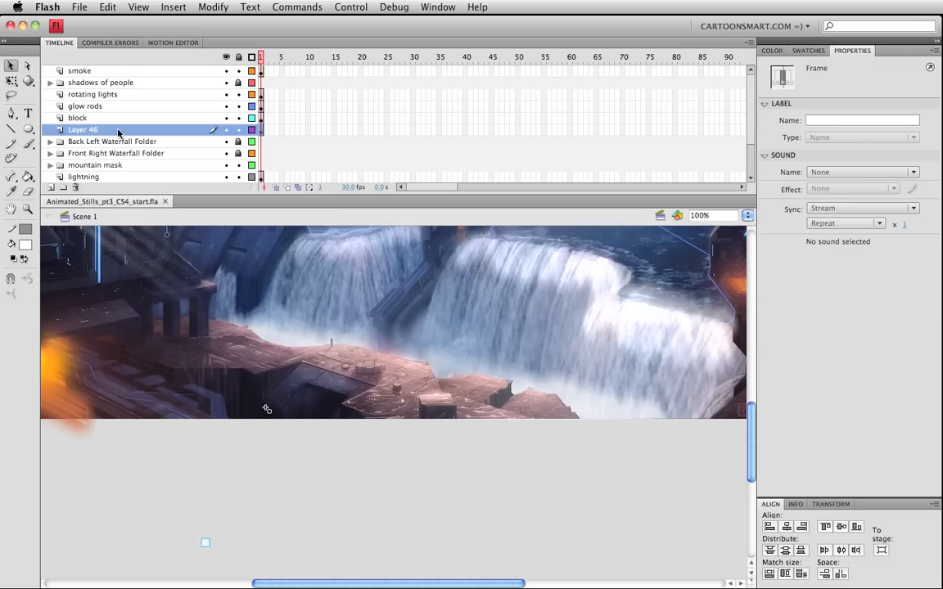
pyautogui.moveTo(116, 133); pyautogui.dragTo(102, 69)
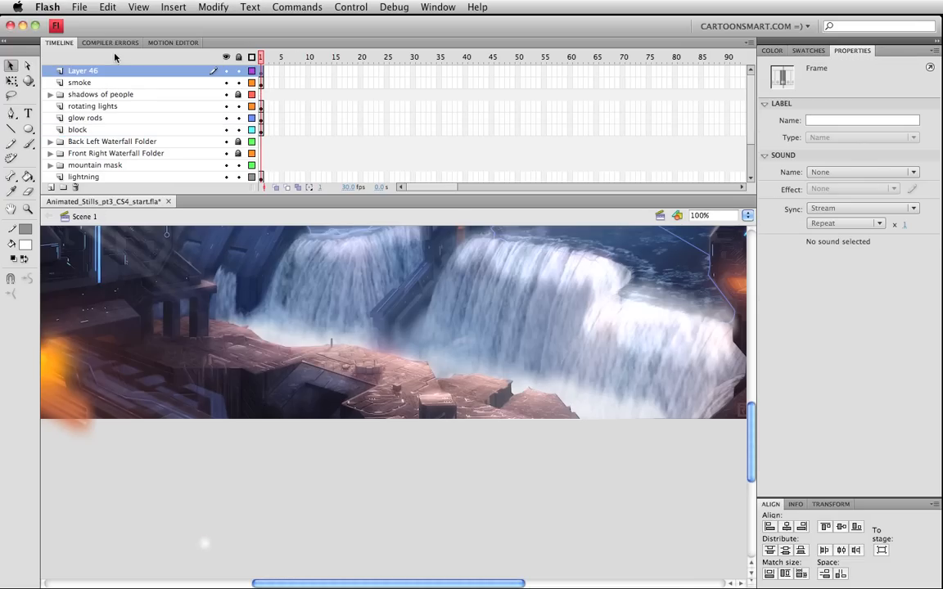
pyautogui.doubleClick(97, 72)
pyautogui.write('dust')
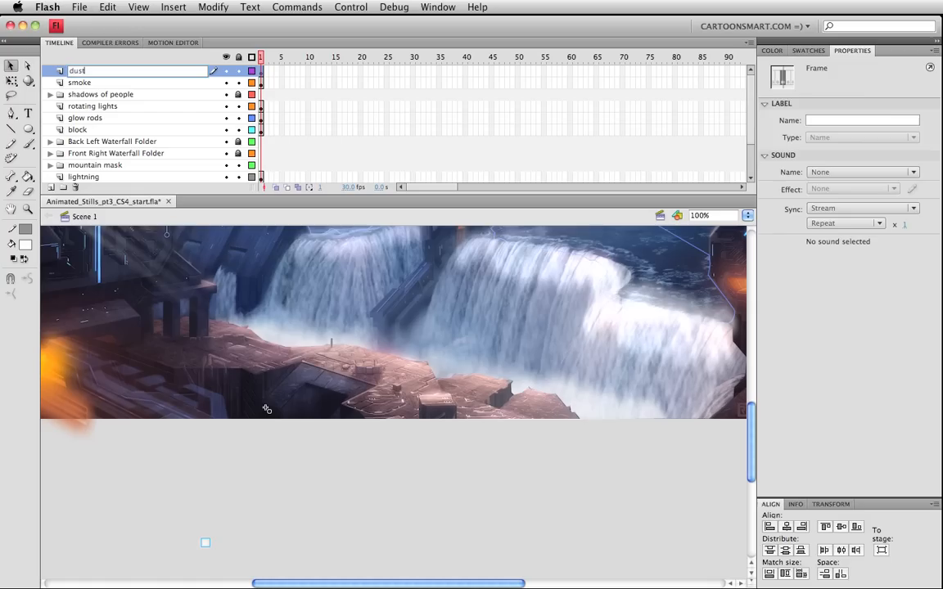
pyautogui.click(266, 408)
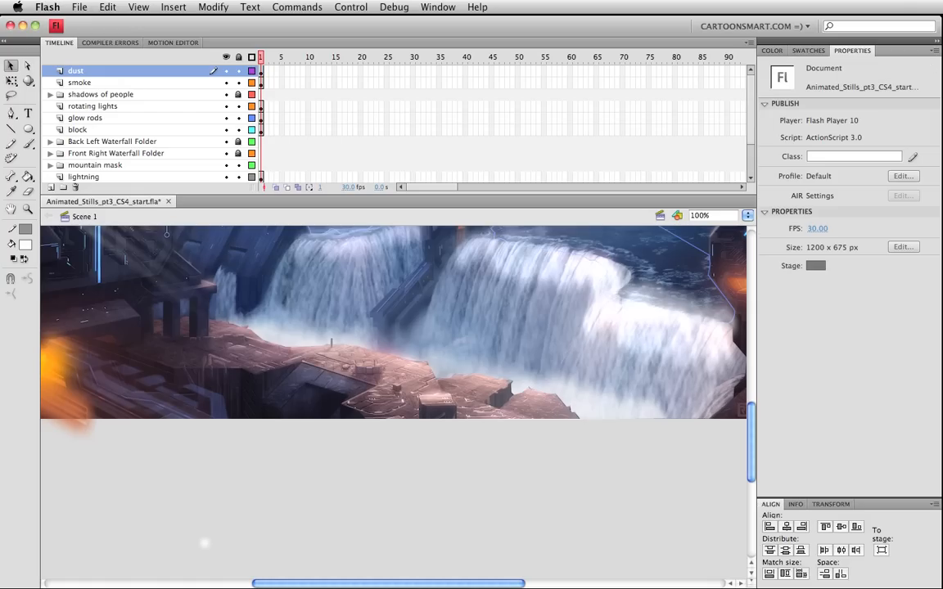
# Step: Move the dust_animated instance up to just below the scene's lower edge, at about X 485, Y 486
pyautogui.click(204, 544)
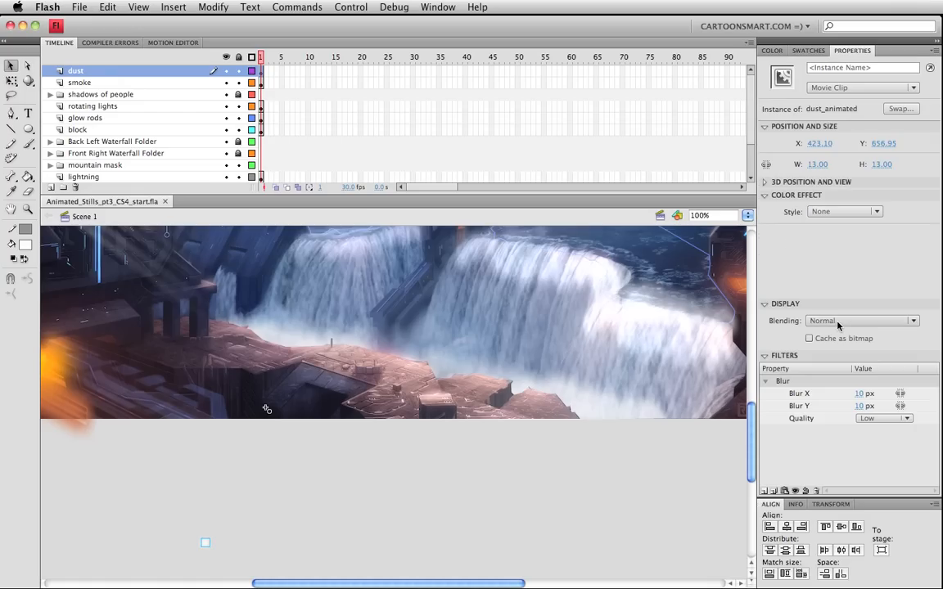
pyautogui.moveTo(206, 544); pyautogui.dragTo(245, 431)
# Step: Set the dust_animated instance's blending mode to Subtract and save the file
pyautogui.click(873, 324)
pyautogui.click(823, 483)
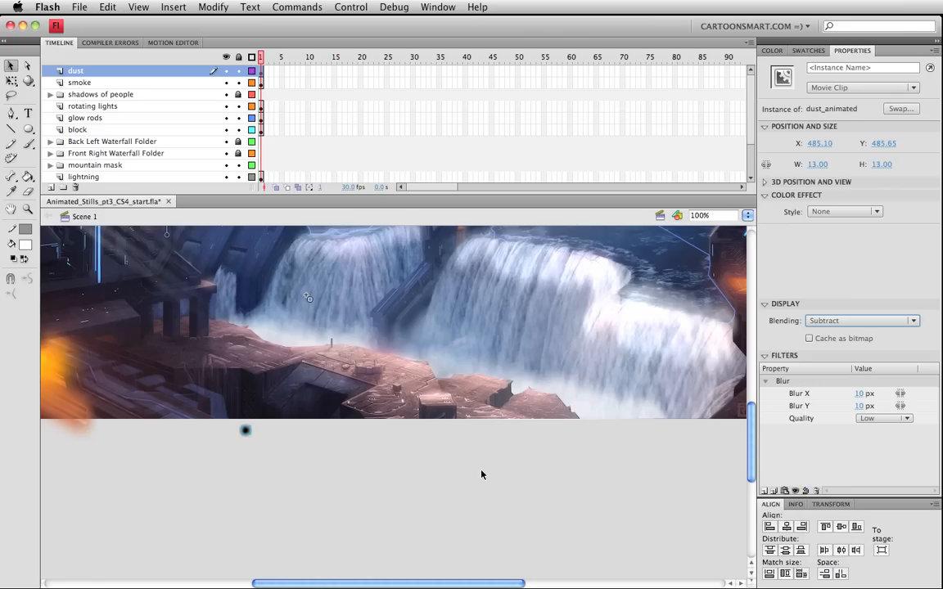
pyautogui.press('super+s')
pyautogui.click(424, 490)
# Step: Give the dust_animated instance an Alpha color effect of 50% and test the movie
pyautogui.click(245, 430)
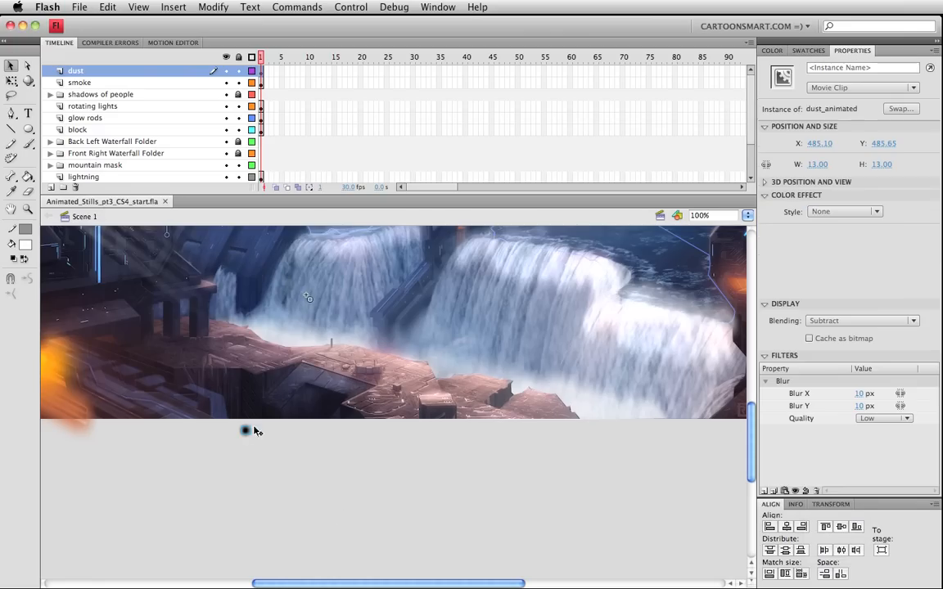
pyautogui.click(843, 211)
pyautogui.click(833, 274)
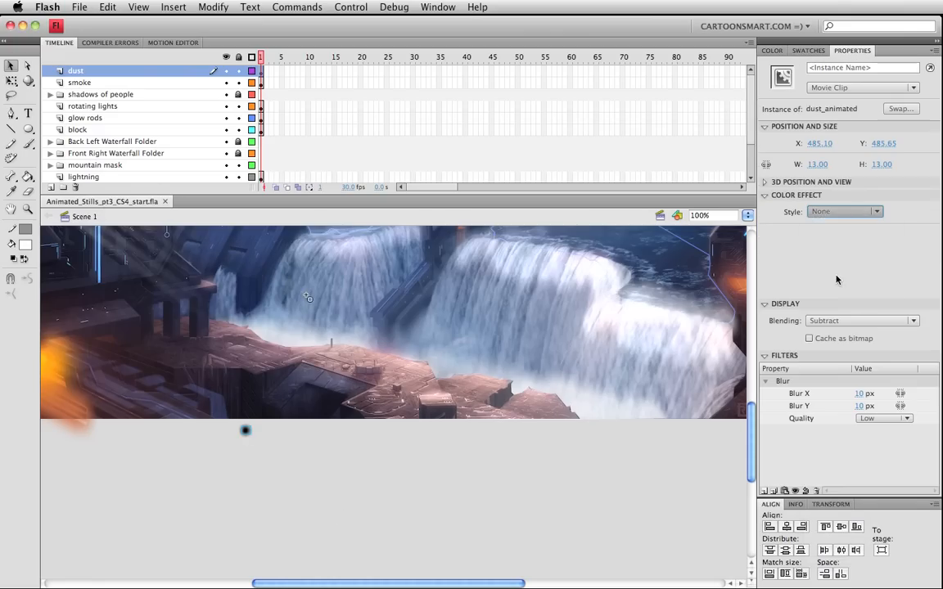
pyautogui.click(847, 234)
pyautogui.press('super+Return')
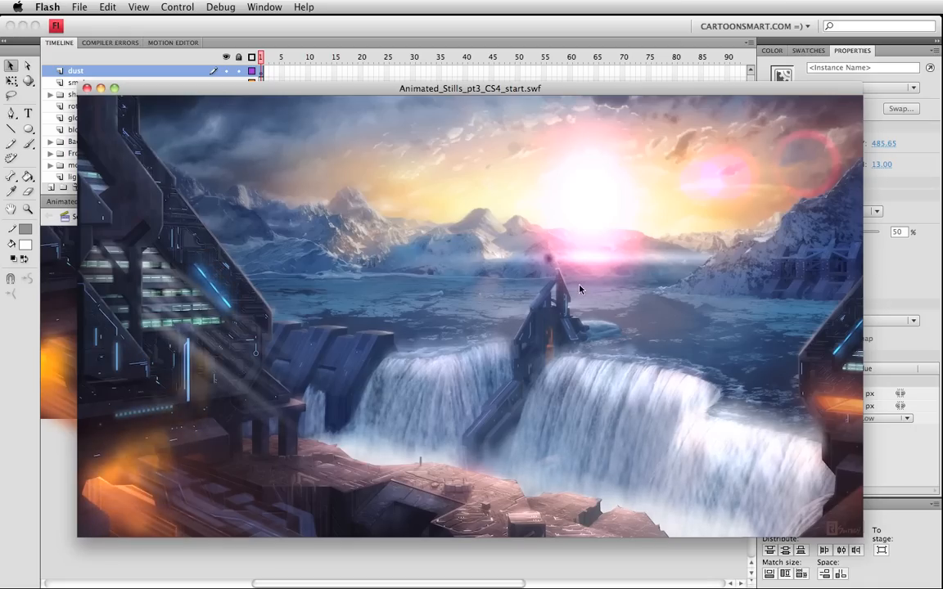
pyautogui.press('super+w')
# Step: Reset the dust_animated instance's color effect to None and its blending mode to Normal
pyautogui.moveTo(241, 422); pyautogui.dragTo(249, 435)
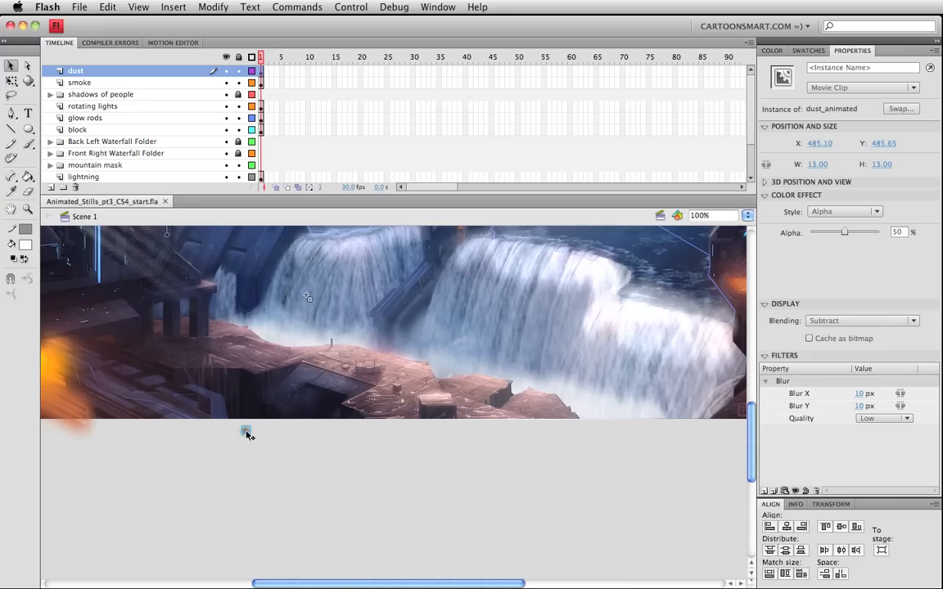
pyautogui.click(843, 211)
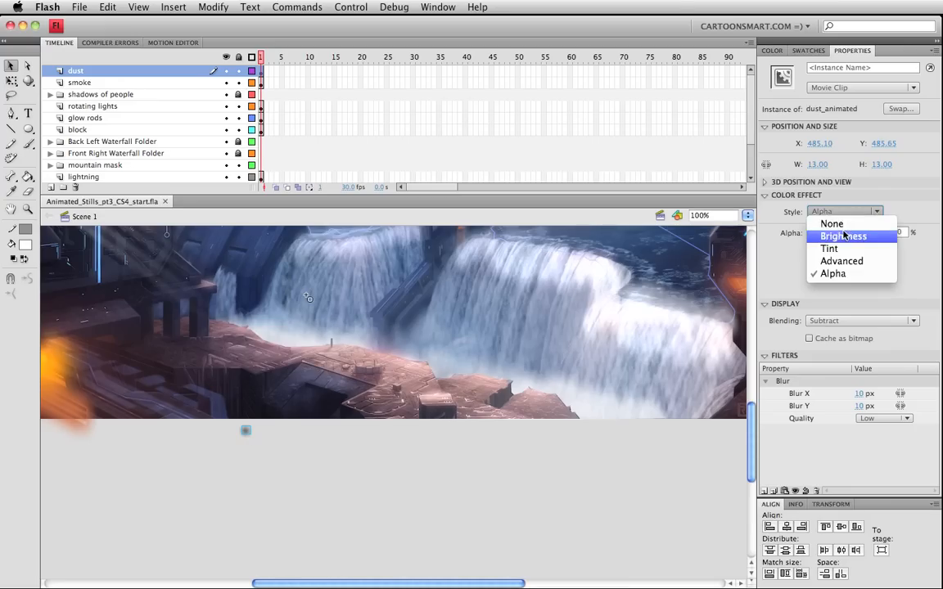
pyautogui.click(832, 224)
pyautogui.click(288, 489)
pyautogui.click(246, 431)
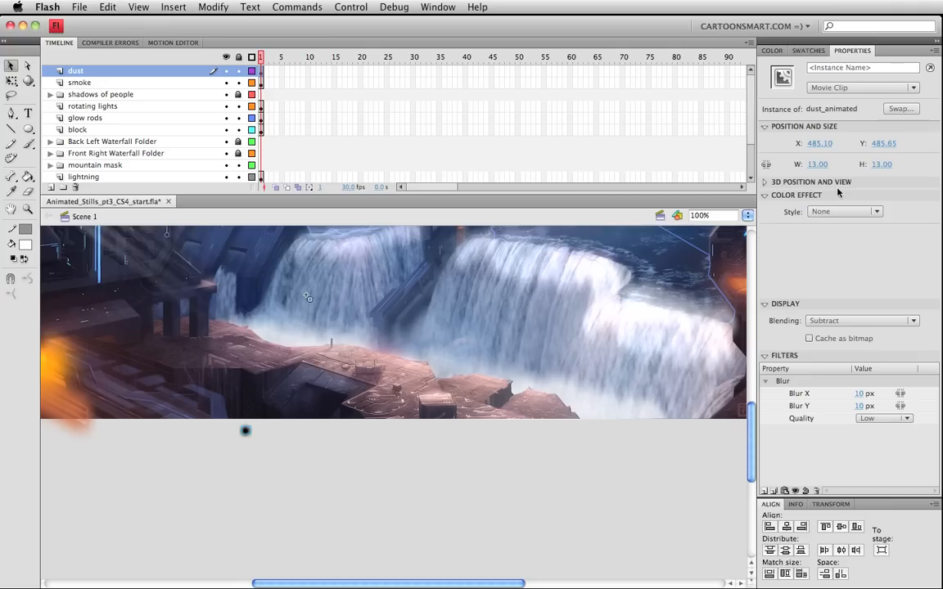
pyautogui.click(832, 211)
pyautogui.click(832, 224)
pyautogui.click(862, 320)
pyautogui.click(785, 291)
pyautogui.click(305, 501)
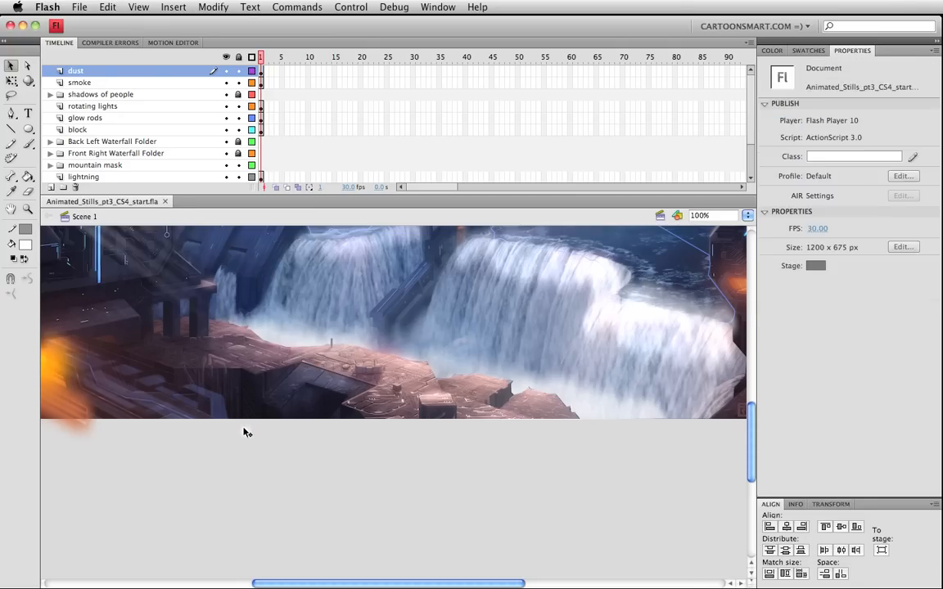
# Step: Open the dust_animated clip for editing and add a new layer above the guide layer
pyautogui.click(247, 431)
pyautogui.moveTo(264, 464); pyautogui.dragTo(260, 497)
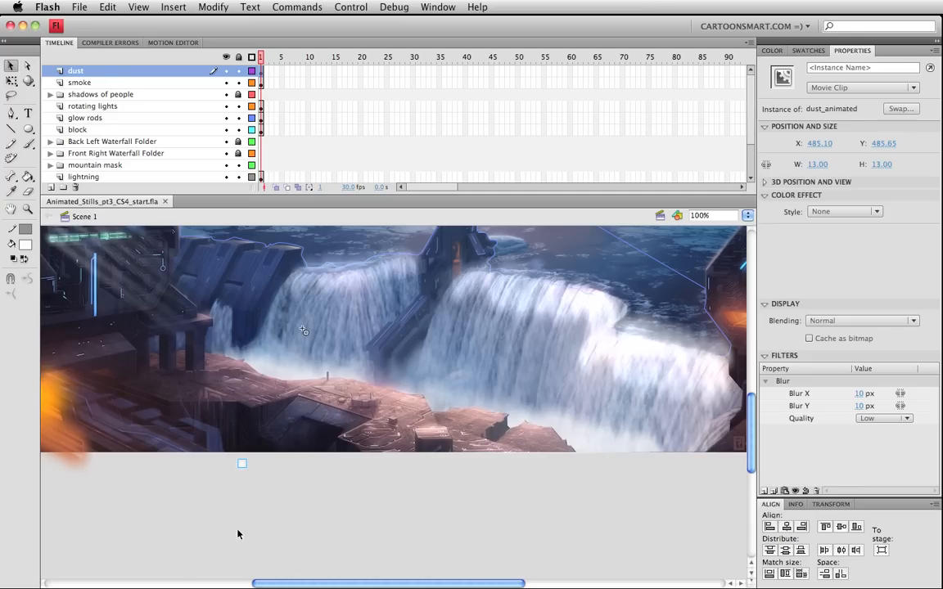
pyautogui.doubleClick(243, 464)
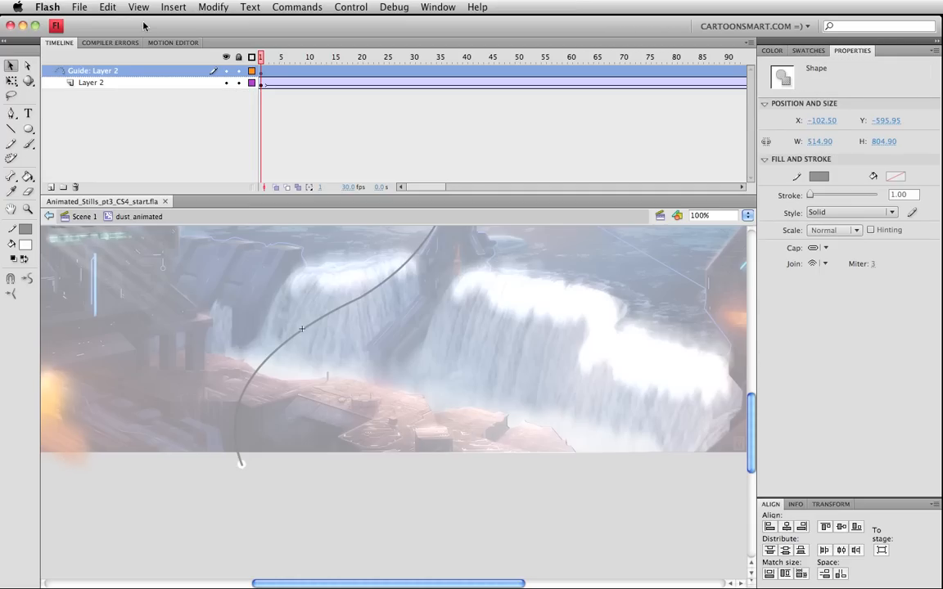
pyautogui.click(51, 186)
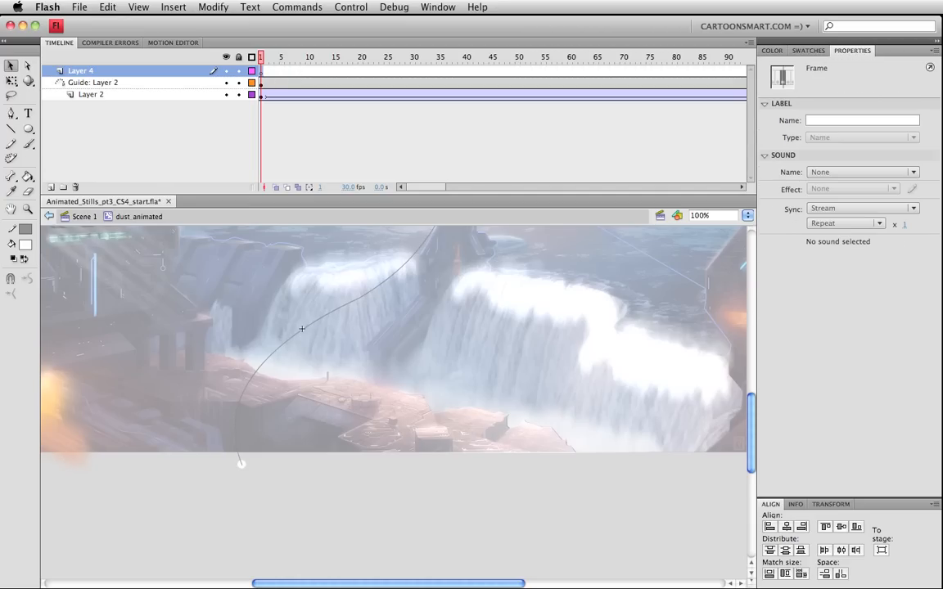
# Step: Add a script to Layer 4's frame 1: var myNum:int; myNum = Math.random( ) * 200; gotoAndPlay (myNum );, copied from the Stickies notes
pyautogui.hotkey('alt', 'F9')
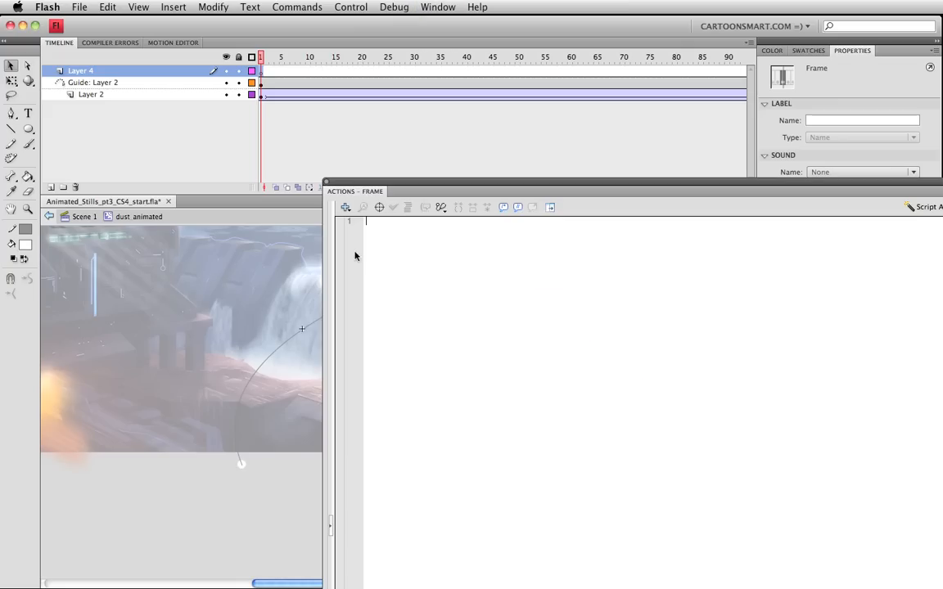
pyautogui.press('super+Tab')
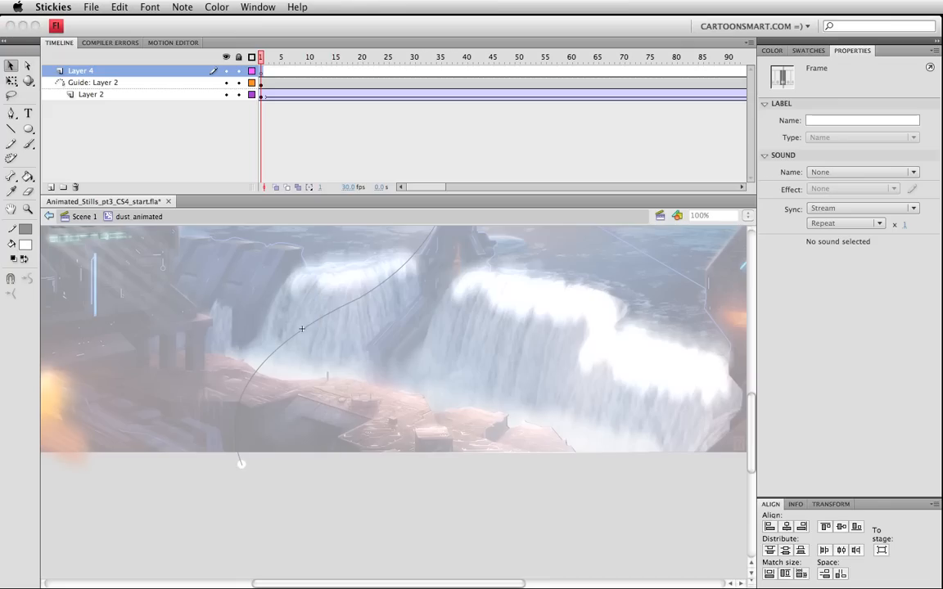
pyautogui.press('super+Tab')
pyautogui.write('var myNum:int ;  myNum = Math.random( ) * 200;  gotoAndPlay (myNum );')
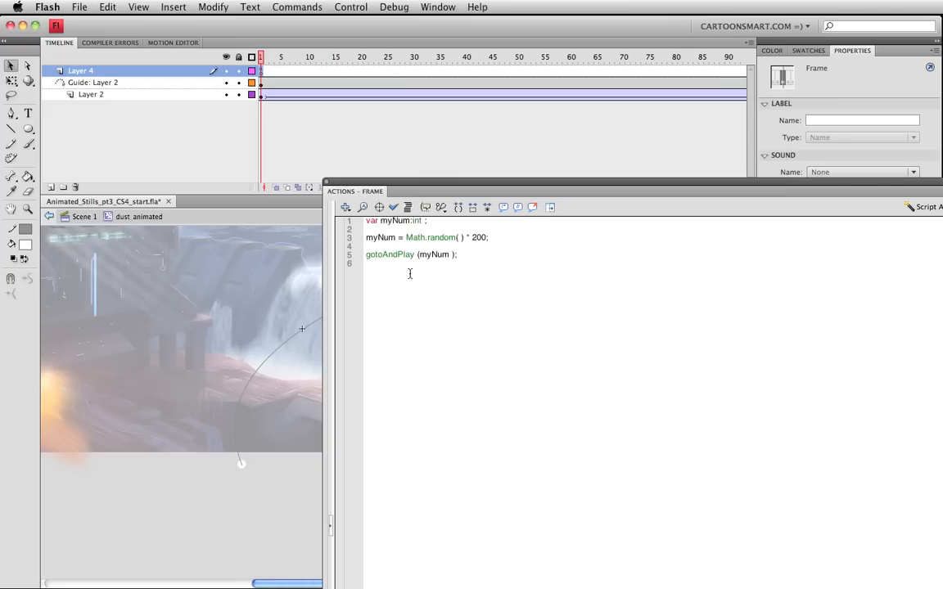
# Step: Replace the leading digits of the script's 200 multiplier with 13, save the file and close the script editor
pyautogui.moveTo(473, 239); pyautogui.dragTo(481, 239)
pyautogui.write('13')
pyautogui.press('super+s')
pyautogui.click(326, 182)
# Step: Insert a keyframe at frame 174 of Layer 4 and give it the script gotoAndPlay(2);
pyautogui.moveTo(377, 186); pyautogui.dragTo(473, 182)
pyautogui.click(555, 76)
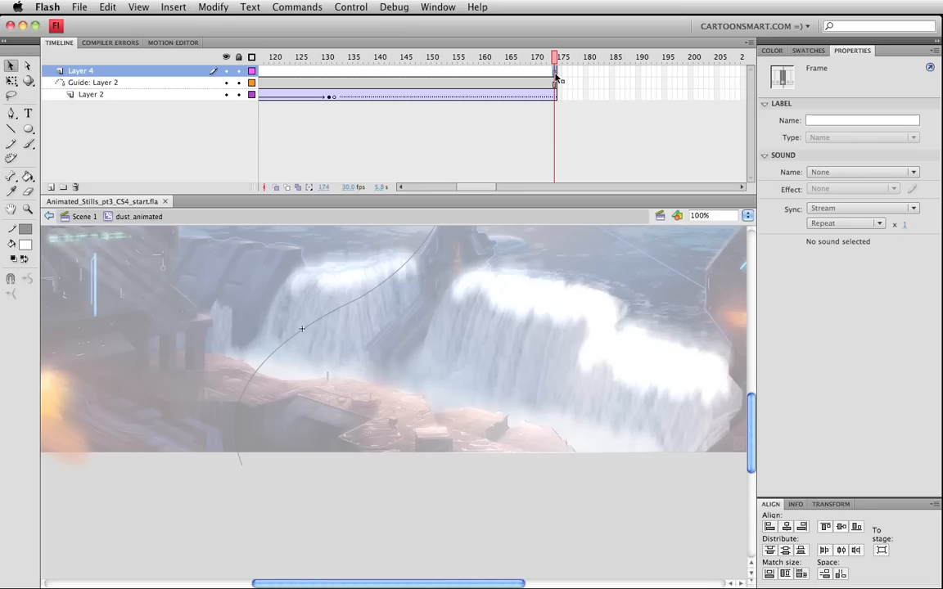
pyautogui.press('F5')
pyautogui.hotkey('alt', 'F9')
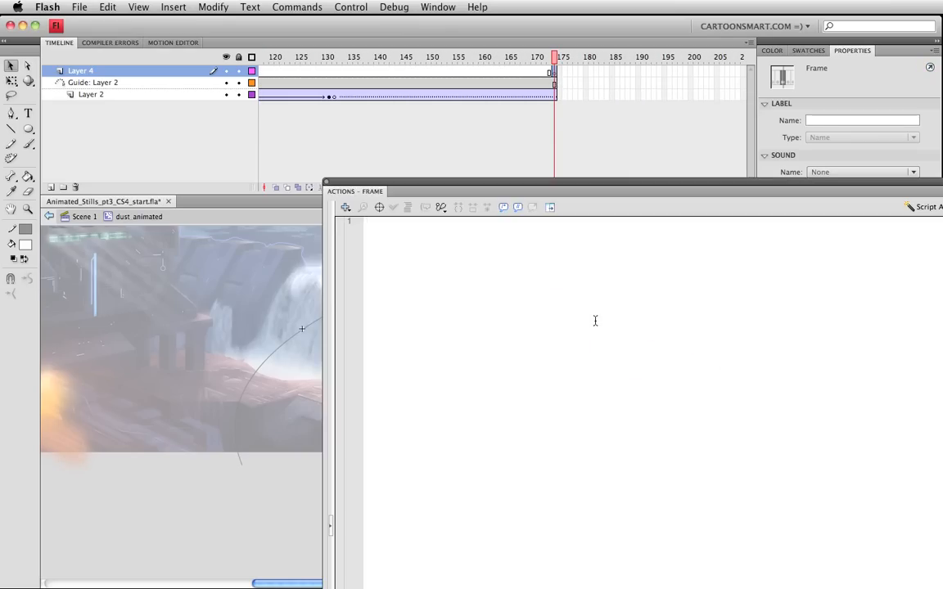
pyautogui.write('got')
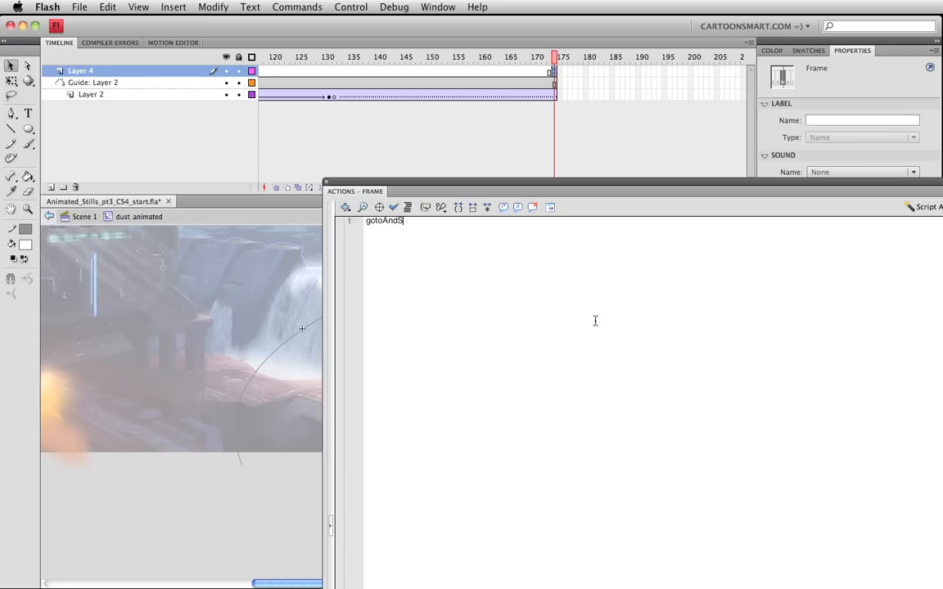
pyautogui.write('oAndPlay(2);')
pyautogui.click(327, 182)
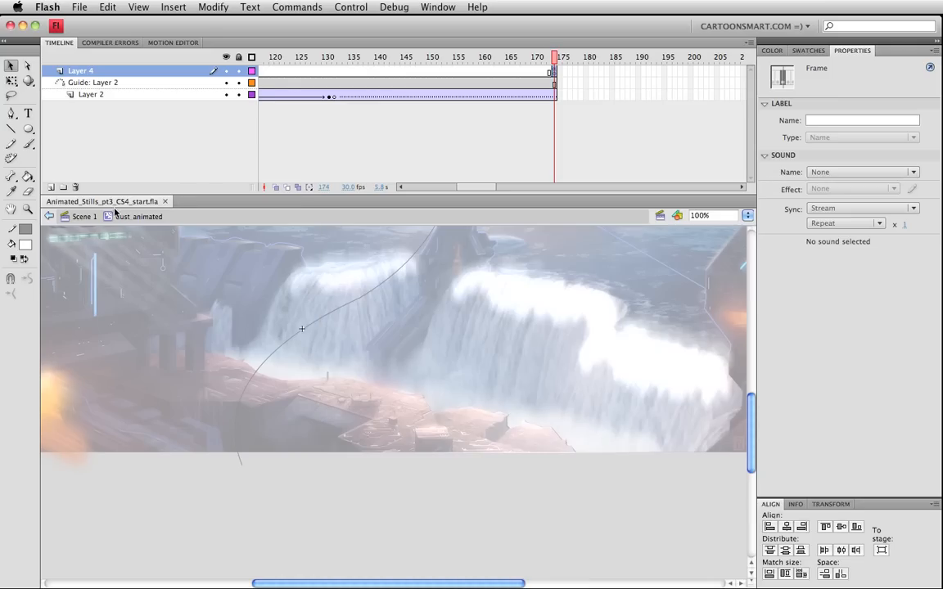
# Step: Return to Scene 1, duplicate the dust_animated clip just below the picture, scale the copy to 80% and save the file
pyautogui.click(91, 219)
pyautogui.moveTo(282, 491); pyautogui.dragTo(369, 468)
pyautogui.press('super+alt+s')
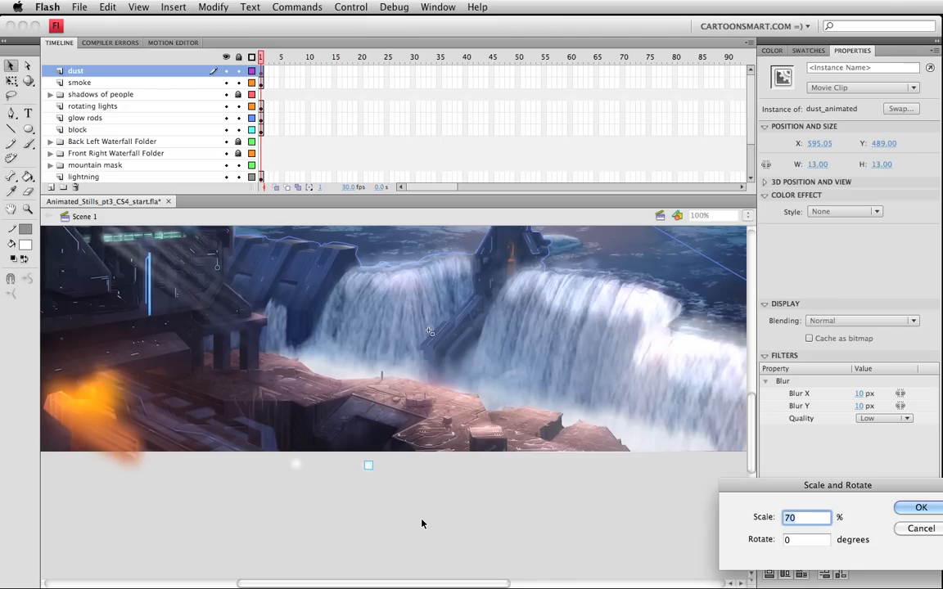
pyautogui.write('80')
pyautogui.press('Return')
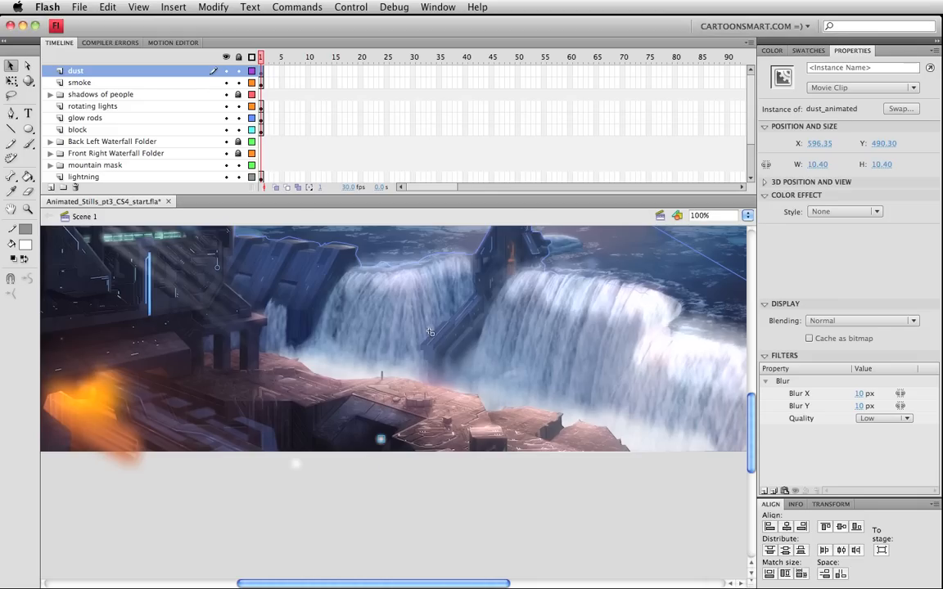
pyautogui.press('super+s')
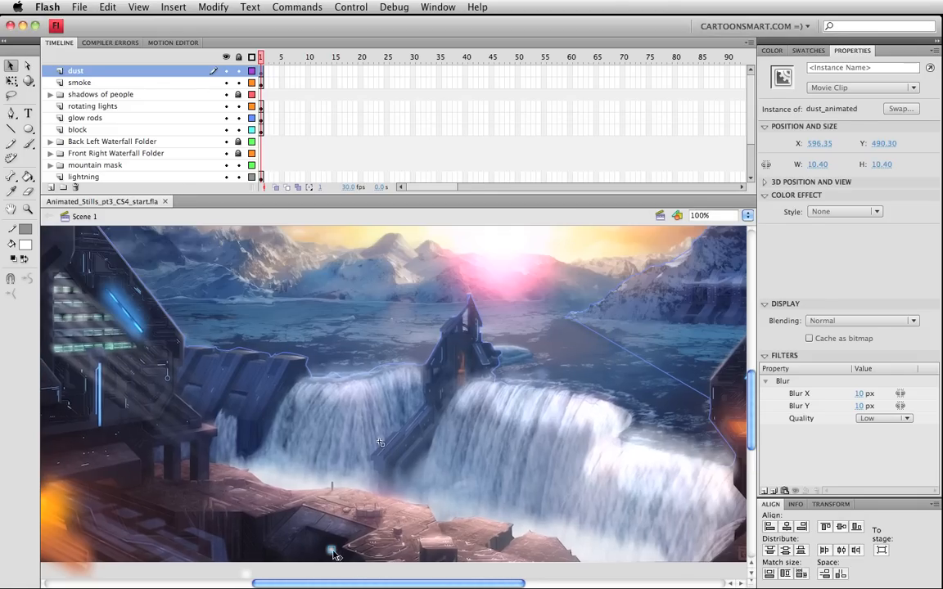
# Step: Open the smaller dust_animated copy for editing and pull the guide curve's upper end farther above the picture, reshaping its bend
pyautogui.doubleClick(381, 443)
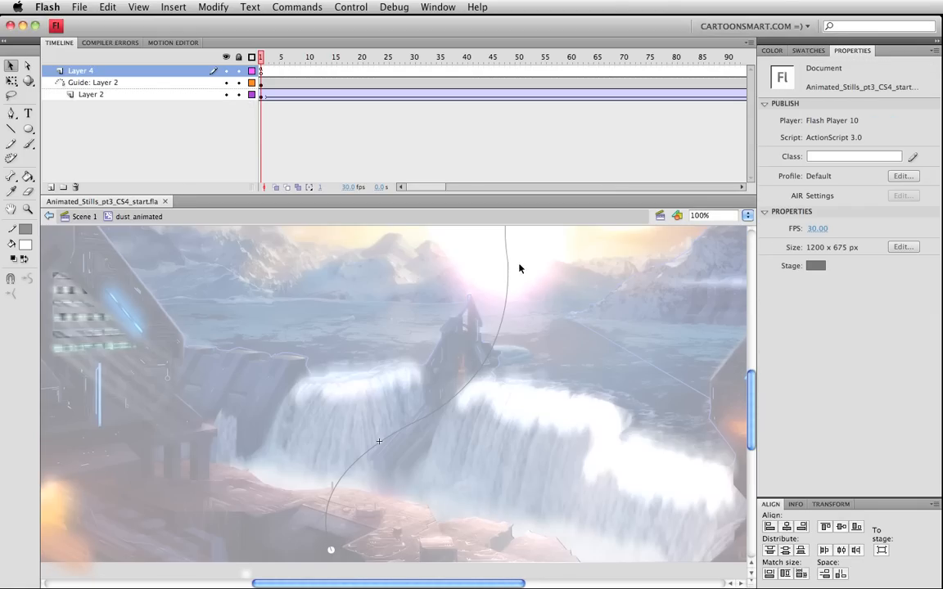
pyautogui.moveTo(537, 285); pyautogui.dragTo(502, 510)
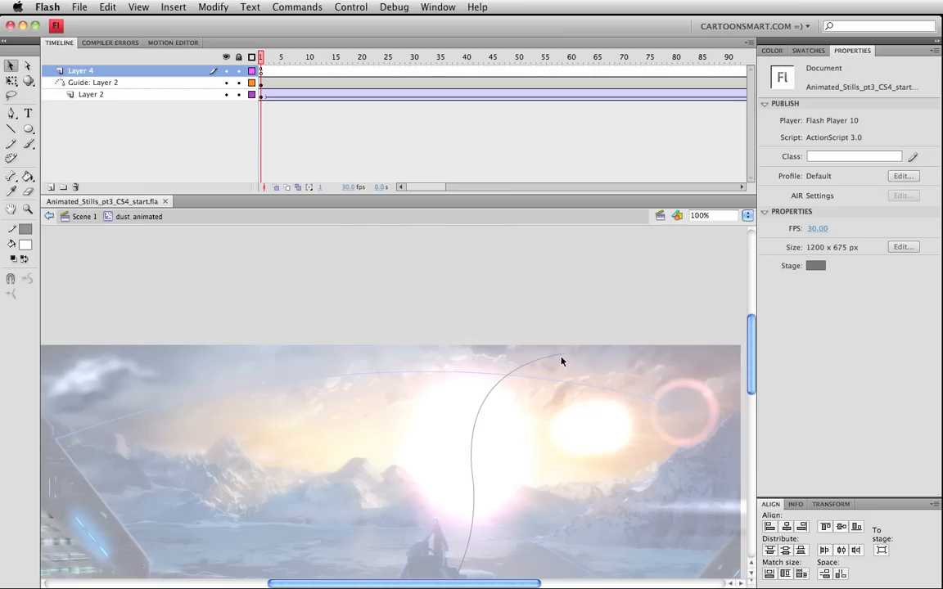
pyautogui.moveTo(445, 191); pyautogui.dragTo(486, 189)
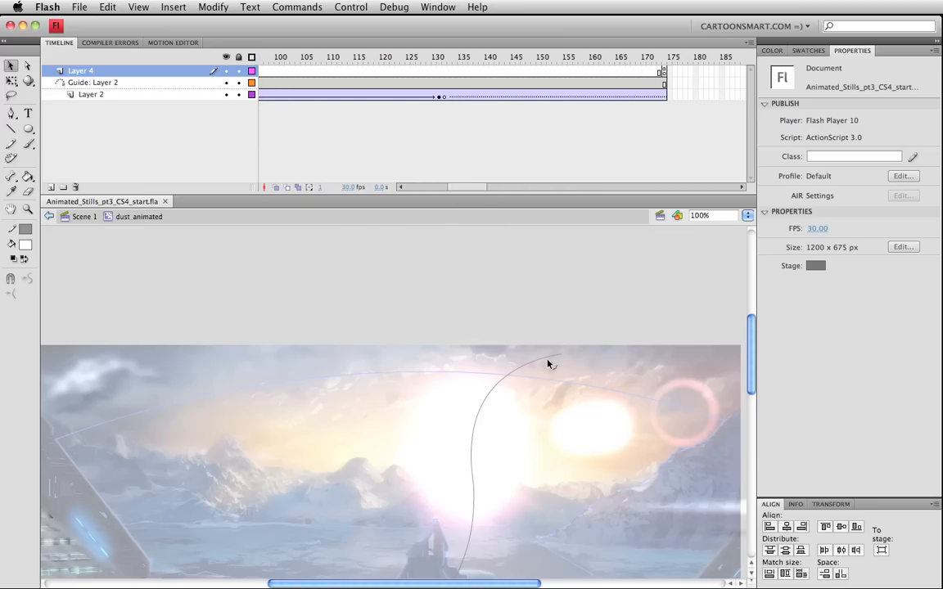
pyautogui.moveTo(563, 358); pyautogui.dragTo(578, 271)
pyautogui.moveTo(509, 344); pyautogui.dragTo(506, 309)
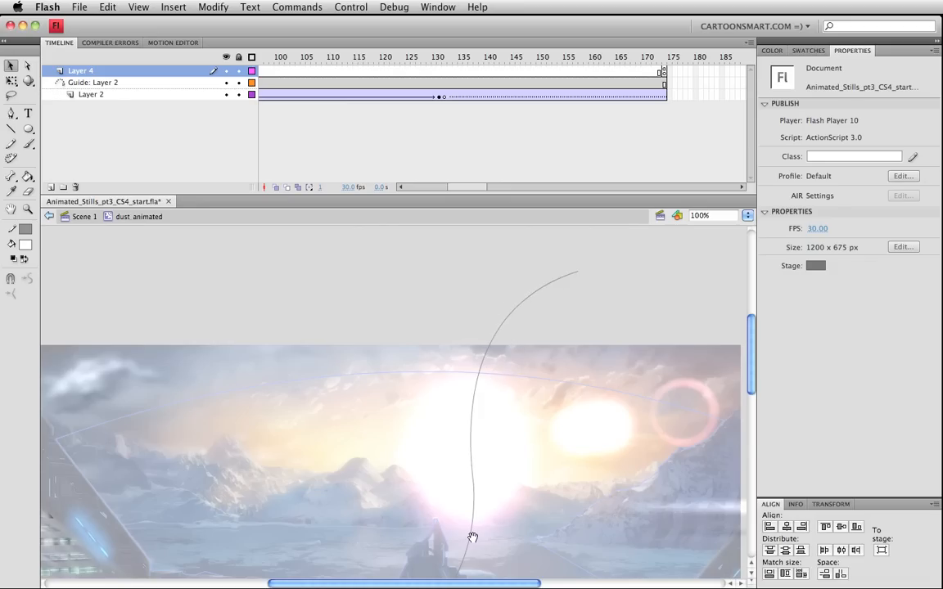
pyautogui.moveTo(471, 534); pyautogui.dragTo(478, 328)
pyautogui.moveTo(418, 427); pyautogui.dragTo(364, 463)
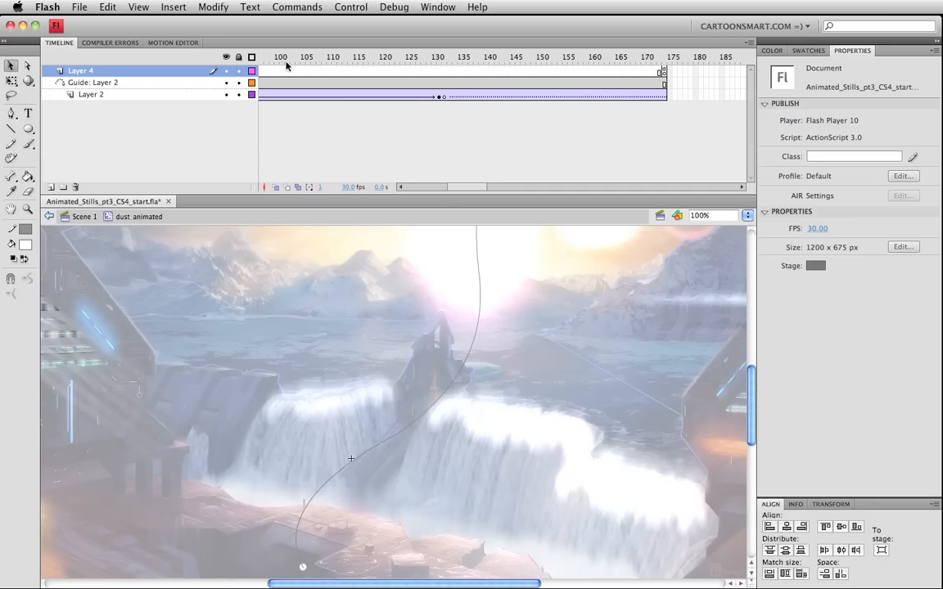
# Step: Go to frame 131 of the clip and shift the dust instance on Layer 2 farther toward the extended end of the guide
pyautogui.moveTo(291, 61); pyautogui.dragTo(651, 90)
pyautogui.moveTo(446, 189); pyautogui.dragTo(468, 188)
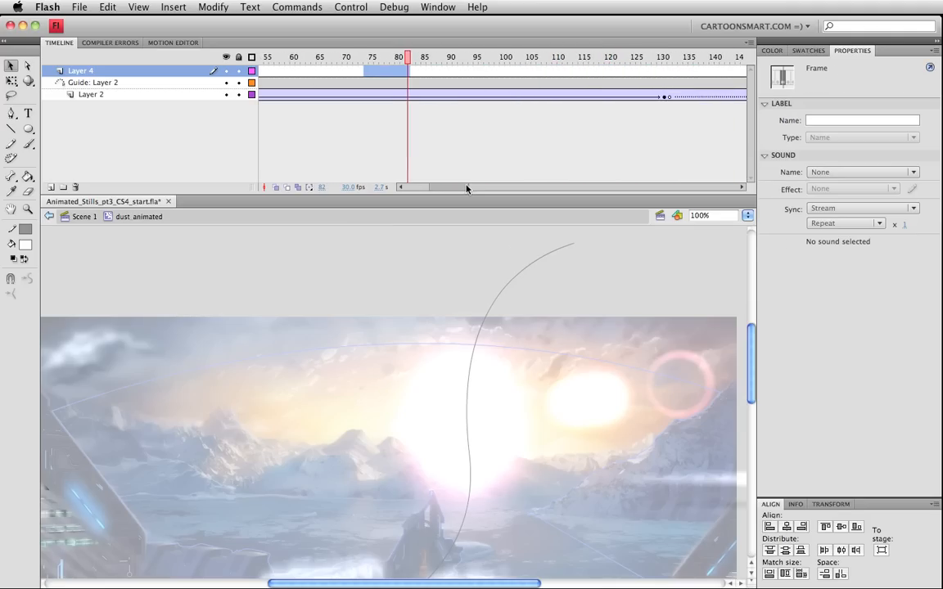
pyautogui.moveTo(421, 66); pyautogui.dragTo(652, 71)
pyautogui.click(541, 273)
pyautogui.moveTo(615, 297); pyautogui.dragTo(547, 312)
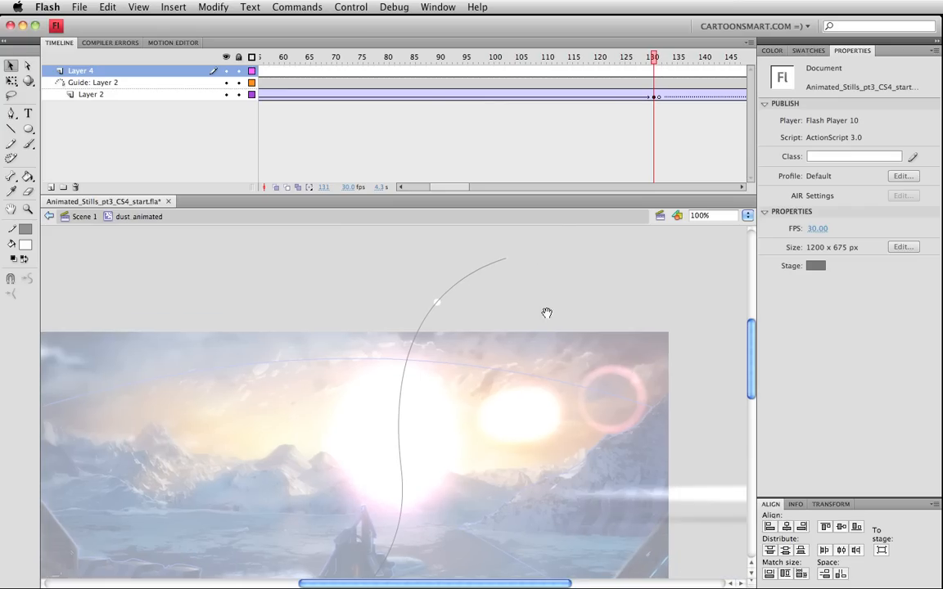
pyautogui.click(436, 302)
pyautogui.hotkey('shift', 'Right')
pyautogui.hotkey('shift', 'Right')
pyautogui.hotkey('shift', 'Right')
pyautogui.hotkey('shift', 'Right')
pyautogui.hotkey('shift', 'Right')
pyautogui.hotkey('shift', 'Right')
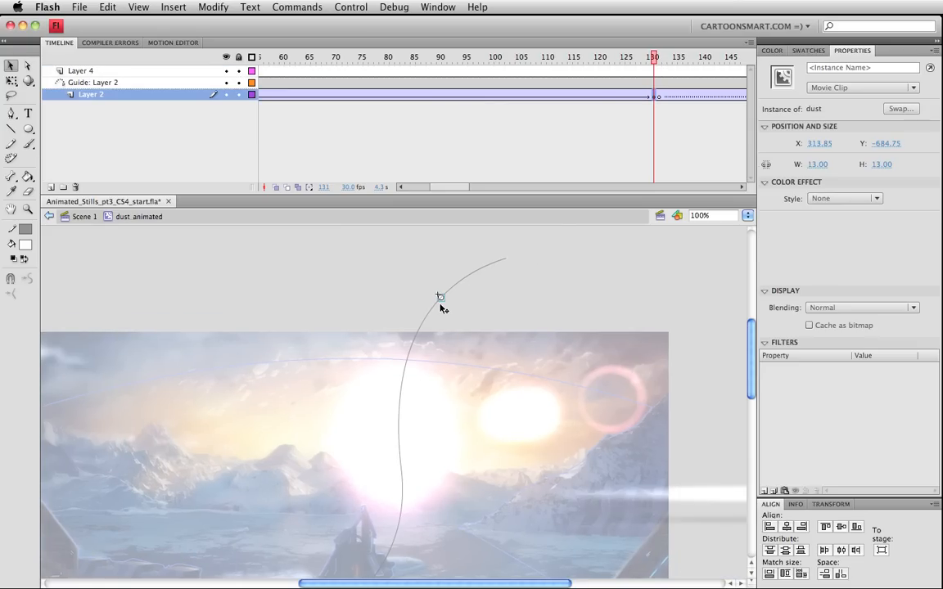
pyautogui.hotkey('shift', 'Right')
# Step: Return to Scene 1 and reposition the smaller dust_animated copy to X 526.10, Y 518.70, closer to the first one
pyautogui.click(61, 217)
pyautogui.scroll(-8, 393, 534)
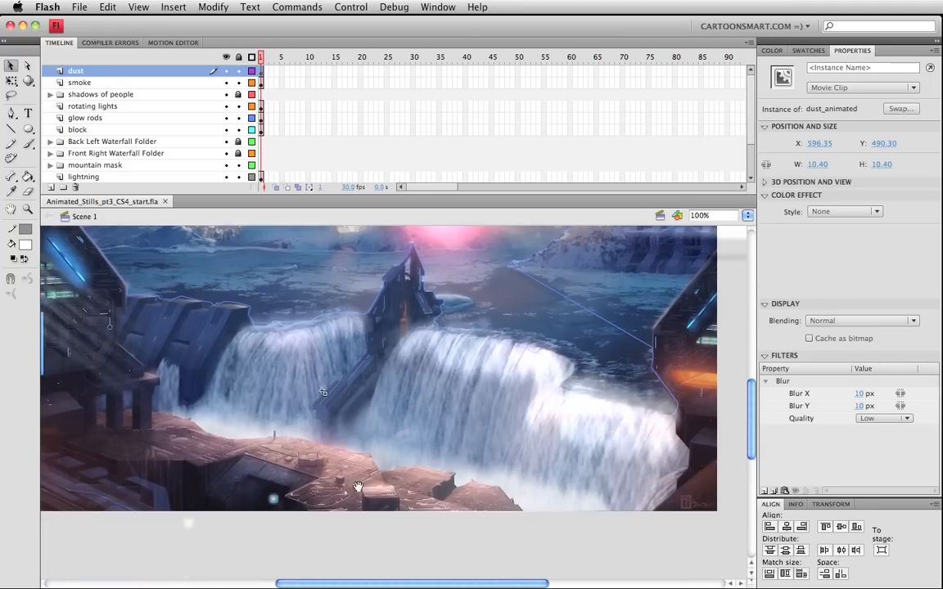
pyautogui.moveTo(293, 448); pyautogui.dragTo(244, 465)
# Step: Rotate the smaller dust_animated copy by 5 degrees at 100% scale using Scale and Rotate
pyautogui.press('q')
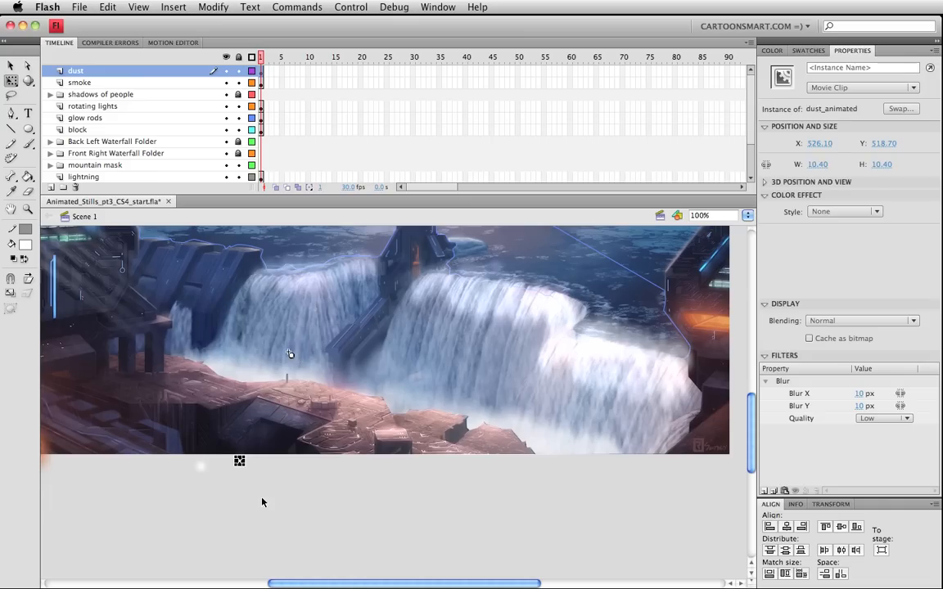
pyautogui.click(261, 501)
pyautogui.press('v')
pyautogui.click(241, 462)
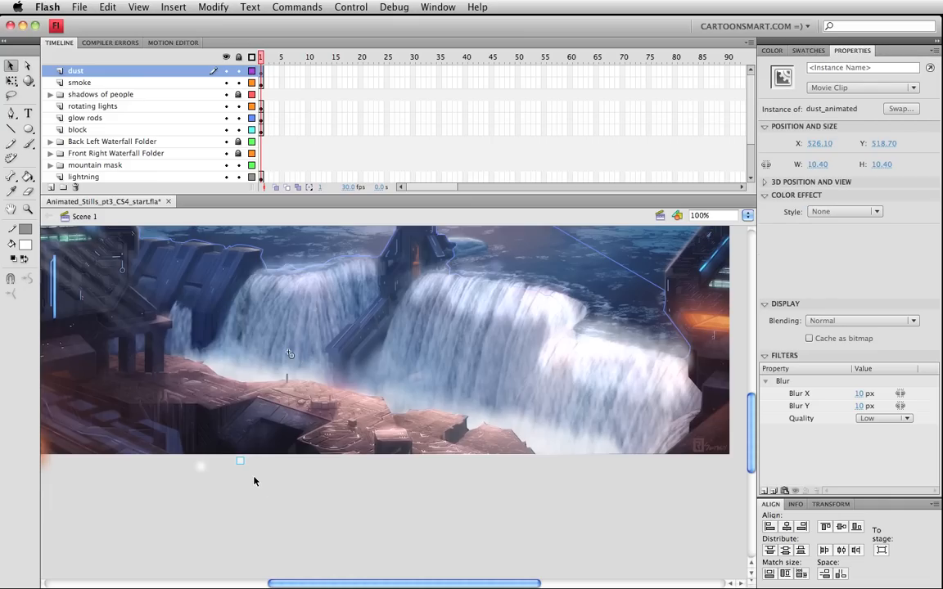
pyautogui.press('alt+super+s')
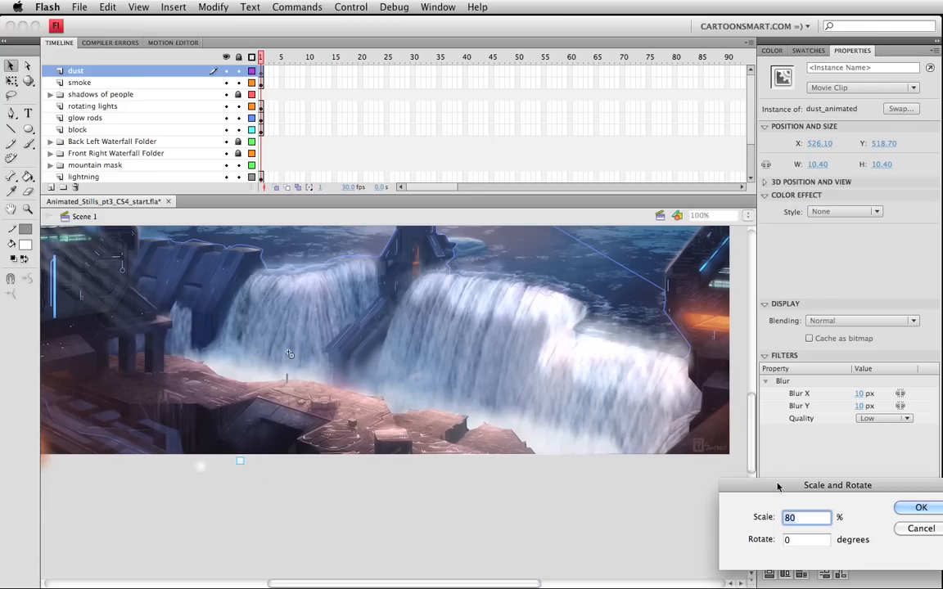
pyautogui.moveTo(778, 485); pyautogui.dragTo(459, 460)
pyautogui.write('100')
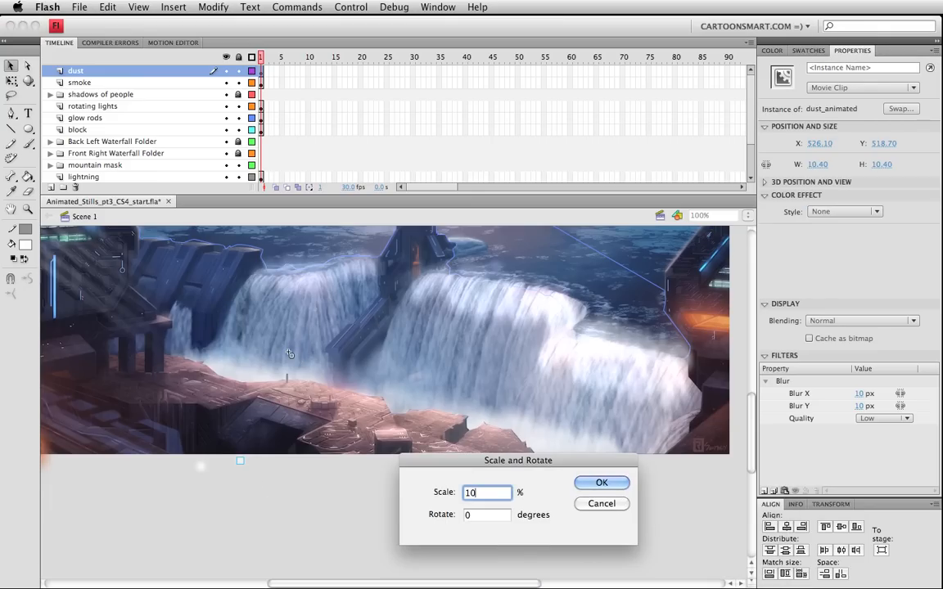
pyautogui.press('Tab')
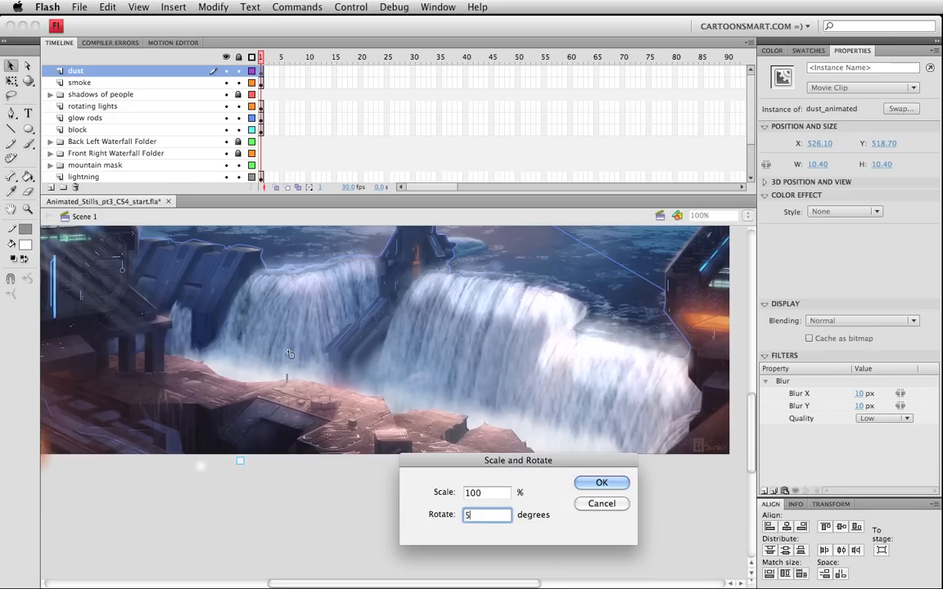
pyautogui.press('Return')
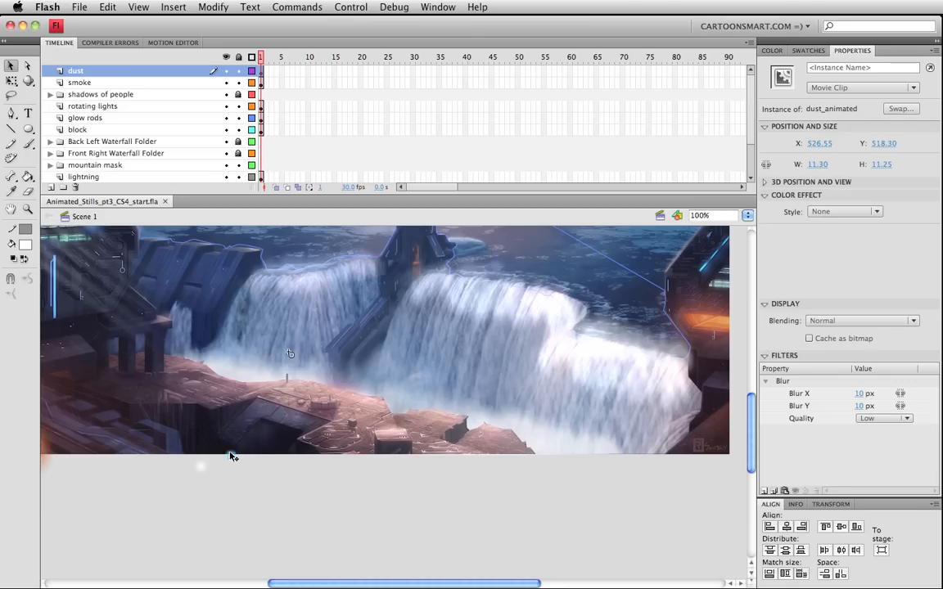
# Step: Duplicate the dust_animated instances into a cluster of six below the picture's lower edge, varying their size, rotation and placement
pyautogui.moveTo(231, 455)
pyautogui.mouseDown()
pyautogui.moveTo(246, 484)
pyautogui.moveTo(361, 487)
pyautogui.mouseUp()
pyautogui.press('space')
pyautogui.moveTo(382, 512)
pyautogui.mouseDown()
pyautogui.moveTo(263, 448)
pyautogui.moveTo(333, 464)
pyautogui.moveTo(283, 478)
pyautogui.moveTo(296, 484)
pyautogui.moveTo(240, 467)
pyautogui.moveTo(218, 480)
pyautogui.mouseUp()
pyautogui.click(316, 469)
pyautogui.keyDown('shift'); pyautogui.click(350, 463); pyautogui.keyUp('shift')
pyautogui.press('q')
pyautogui.press('v')
pyautogui.press('q')
pyautogui.press('v')
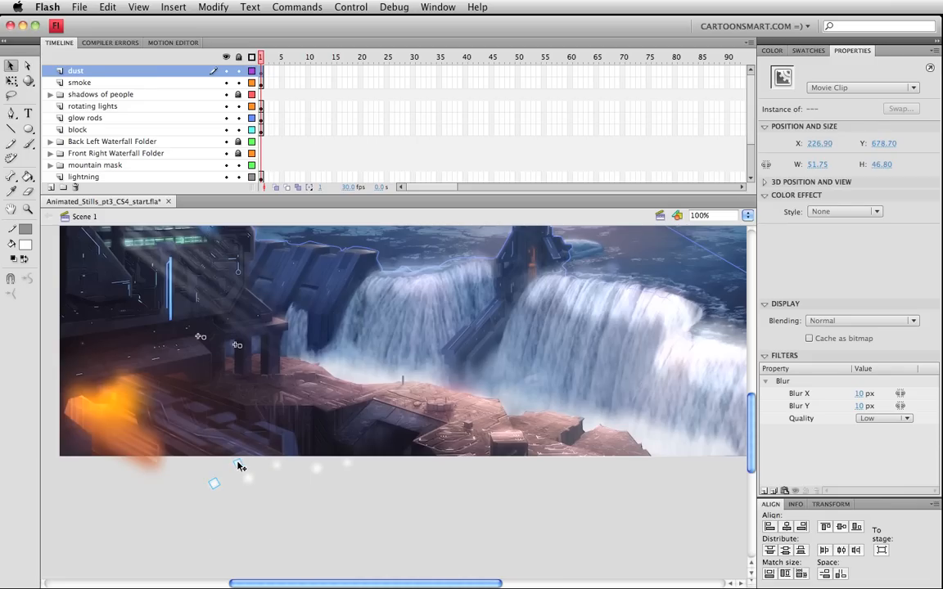
# Step: Save the file and test the movie with the six dust instances, closing the preview when done
pyautogui.click(389, 525)
pyautogui.hotkey('ctrl', 's')
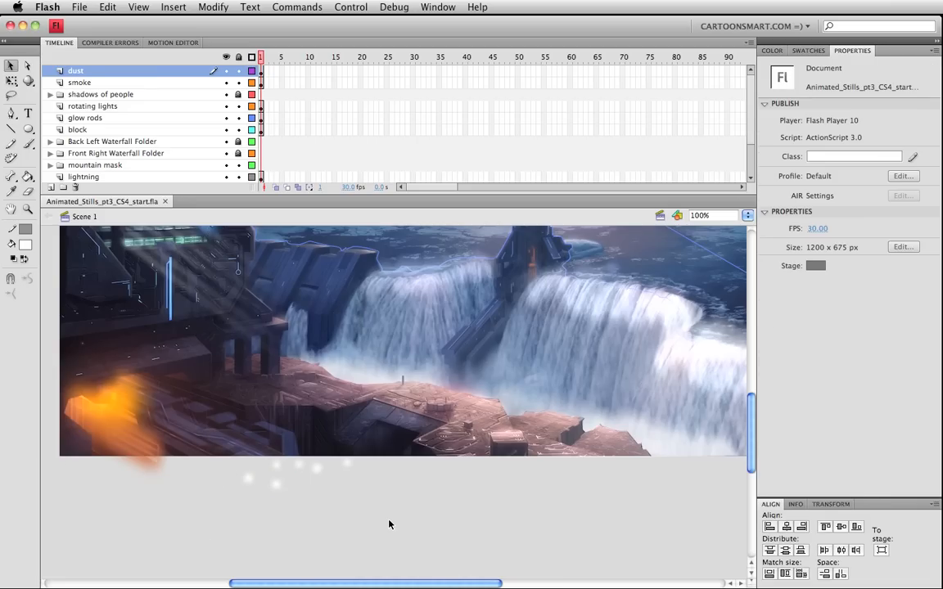
pyautogui.hotkey('ctrl', 'Return')
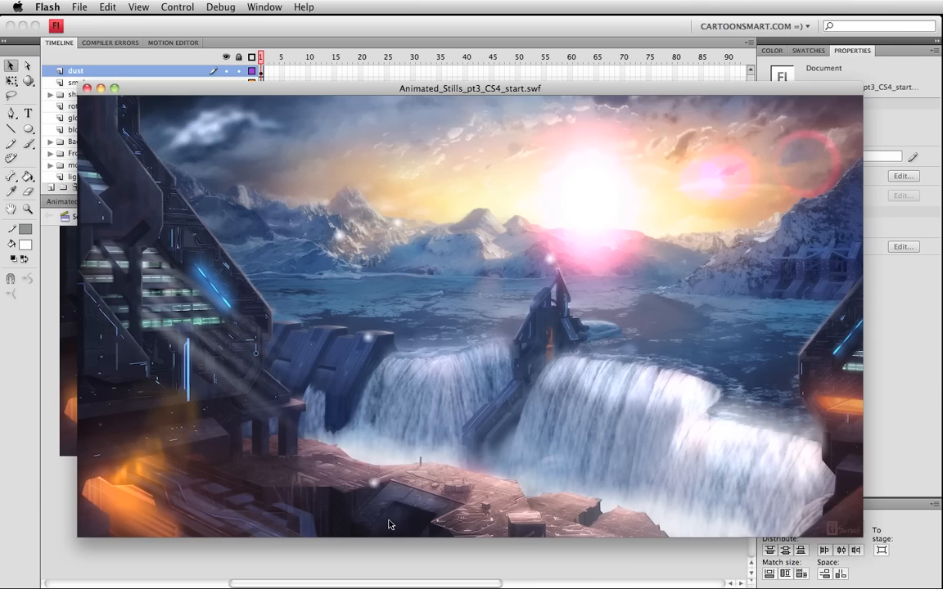
pyautogui.hotkey('ctrl', 'w')
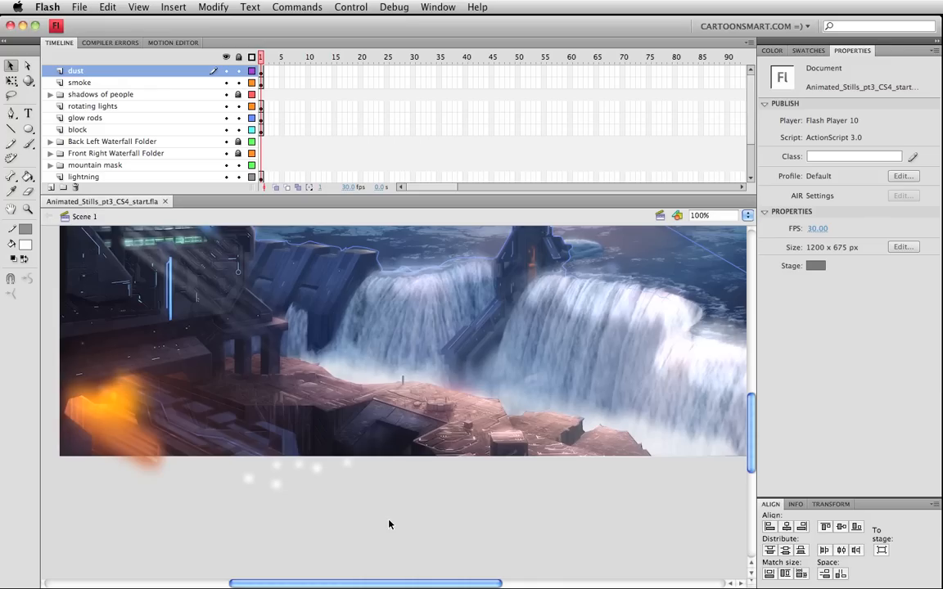
# Step: Set the Blur filter of the rightmost dust instance to 1 px in both X and Y
pyautogui.click(348, 465)
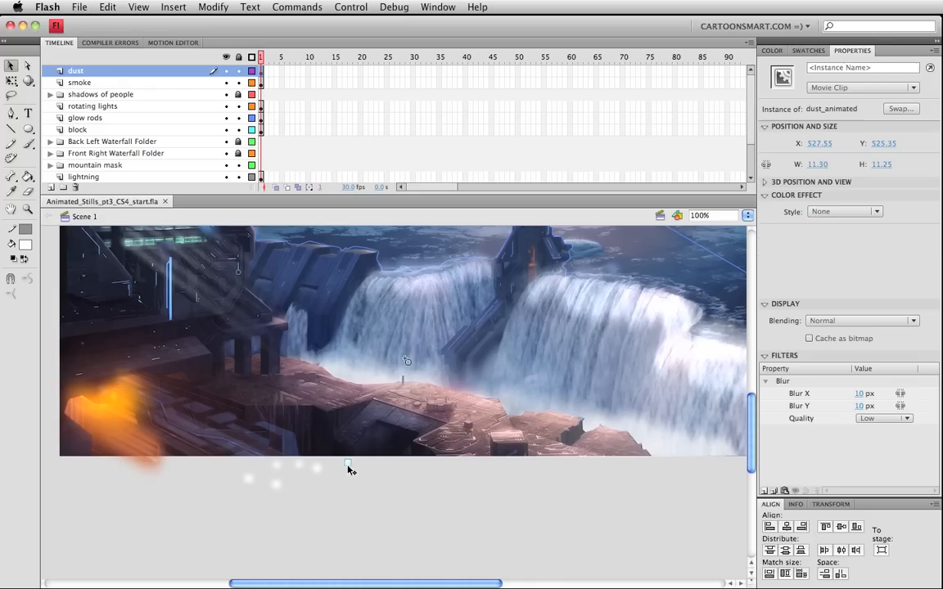
pyautogui.click(860, 393)
pyautogui.write('1')
pyautogui.press('Tab')
pyautogui.write('1')
pyautogui.press('Return')
# Step: Set Blur X and Blur Y of the tilted upper-middle dust instance to 5 px and save the file
pyautogui.click(307, 465)
pyautogui.click(303, 468)
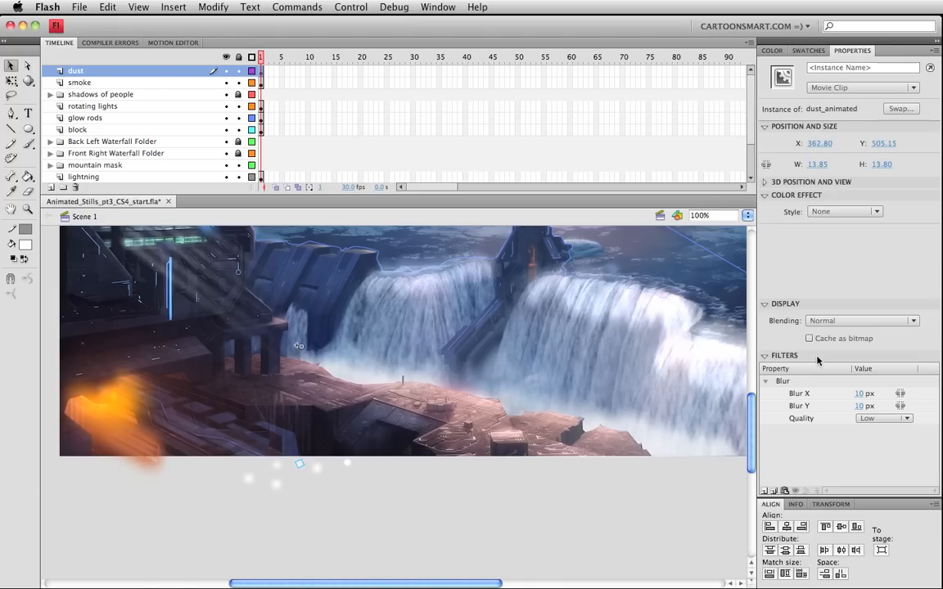
pyautogui.click(861, 394)
pyautogui.write('40')
pyautogui.press('Tab')
pyautogui.write('10')
pyautogui.press('Return')
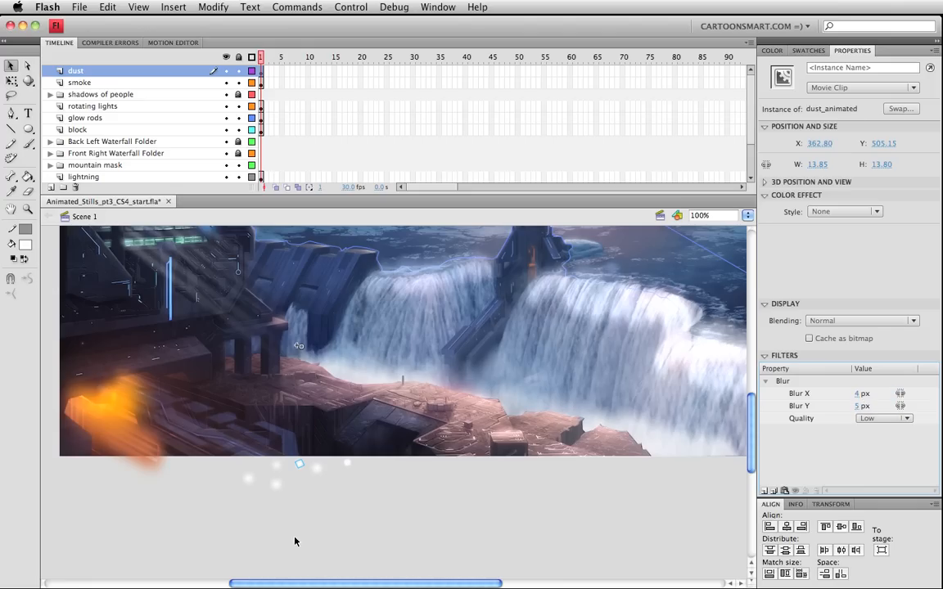
pyautogui.click(859, 394)
pyautogui.write('5')
pyautogui.press('Return')
pyautogui.click(355, 546)
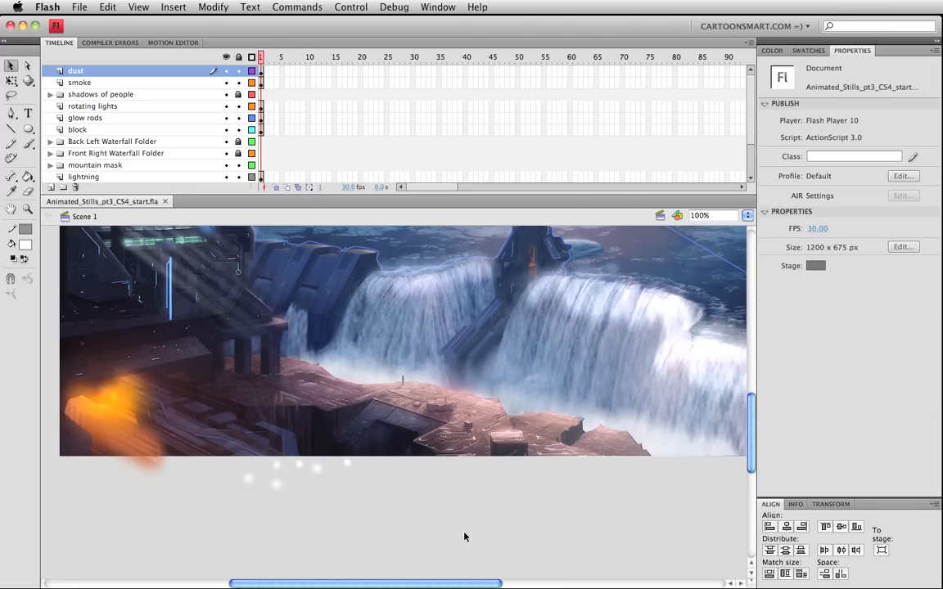
# Step: Select all six dust instances below the picture and apply an Alpha color effect of 40%
pyautogui.moveTo(418, 481); pyautogui.dragTo(179, 411)
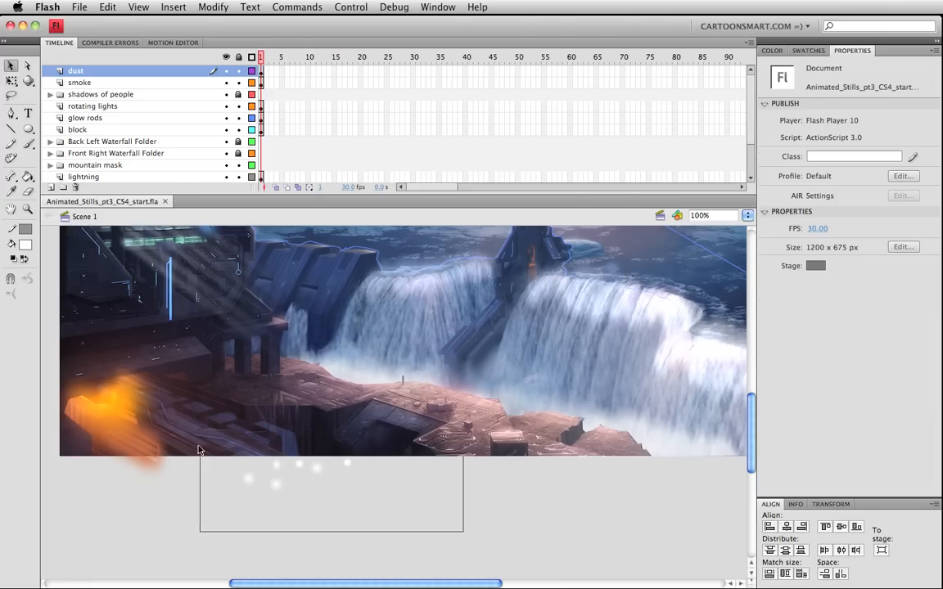
pyautogui.click(250, 481)
pyautogui.keyDown('shift'); pyautogui.click(276, 485); pyautogui.keyUp('shift')
pyautogui.keyDown('shift'); pyautogui.click(277, 466); pyautogui.keyUp('shift')
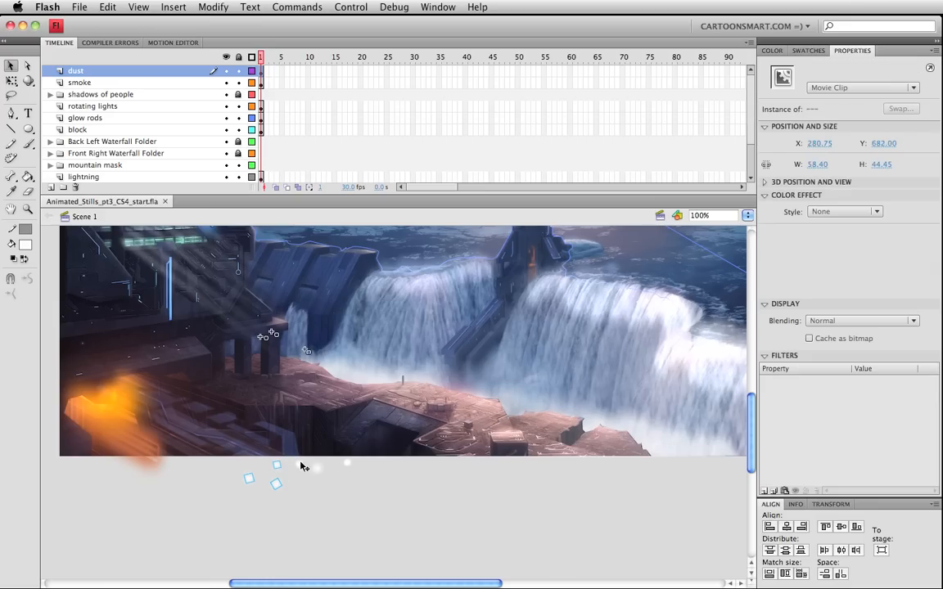
pyautogui.keyDown('shift'); pyautogui.click(300, 465); pyautogui.keyUp('shift')
pyautogui.keyDown('shift'); pyautogui.click(314, 469); pyautogui.keyUp('shift')
pyautogui.keyDown('shift'); pyautogui.click(348, 464); pyautogui.keyUp('shift')
pyautogui.click(843, 211)
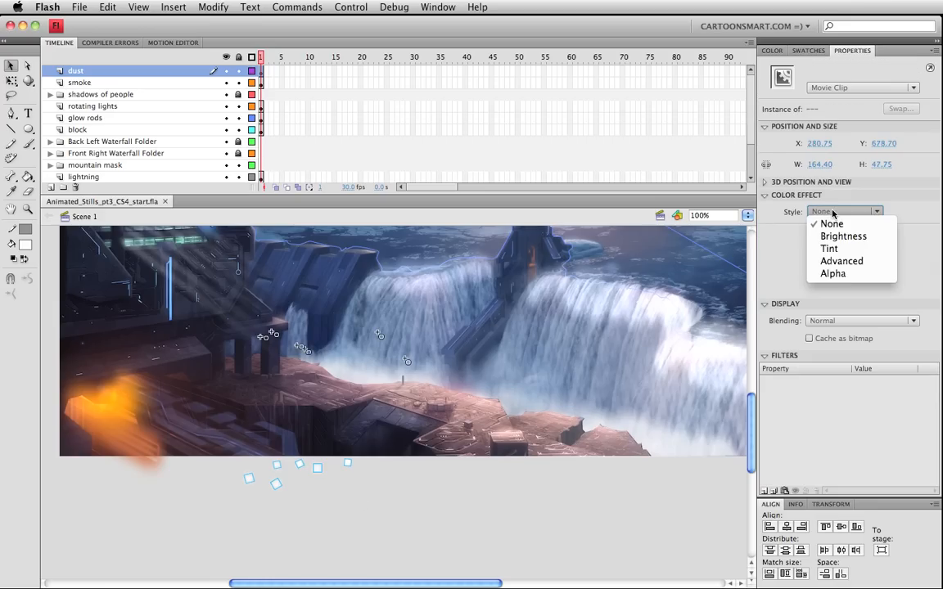
pyautogui.click(819, 273)
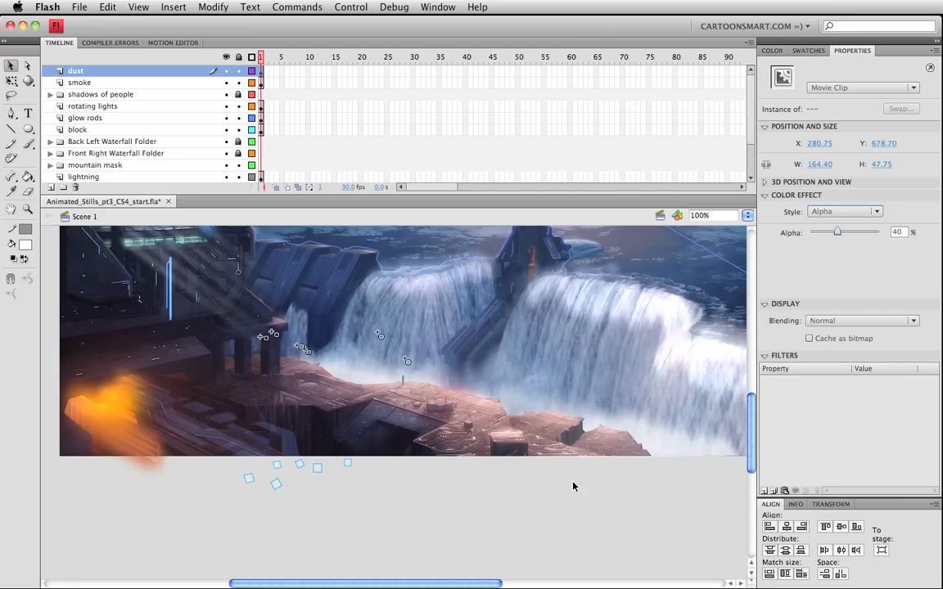
# Step: Lower the alpha of the lowest dust instance to 22% and test the movie, closing the preview when done
pyautogui.click(348, 506)
pyautogui.click(281, 485)
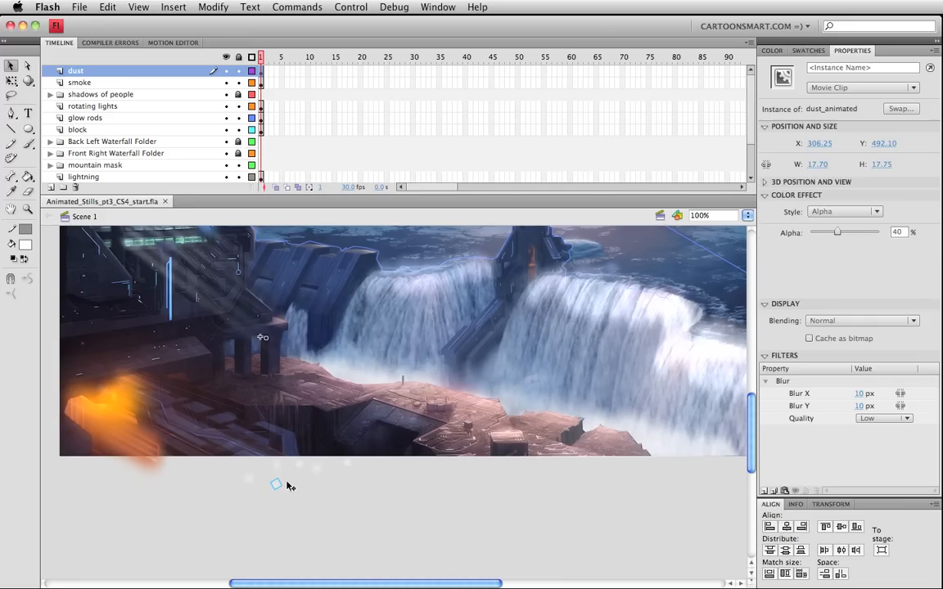
pyautogui.moveTo(836, 233); pyautogui.dragTo(822, 233)
pyautogui.press('super+Return')
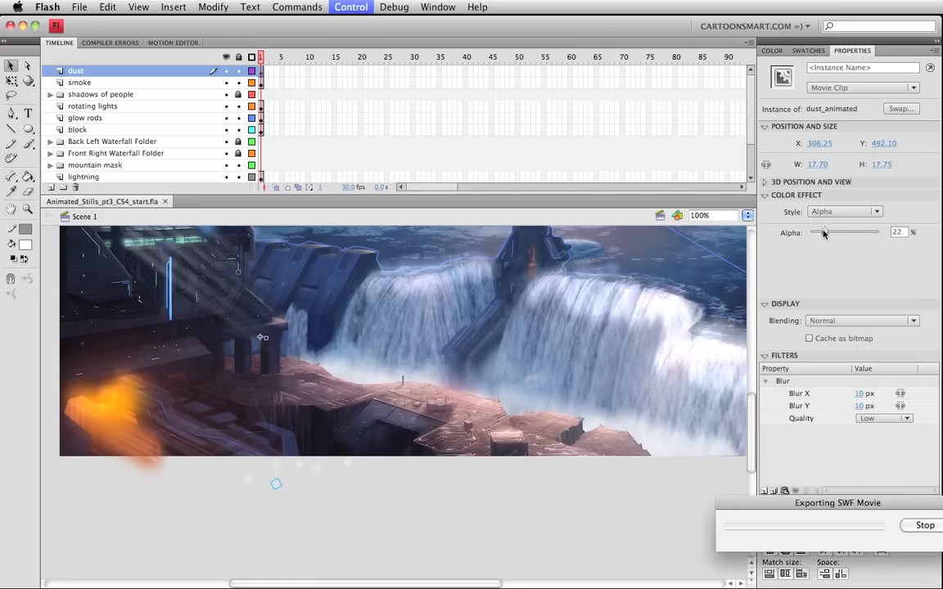
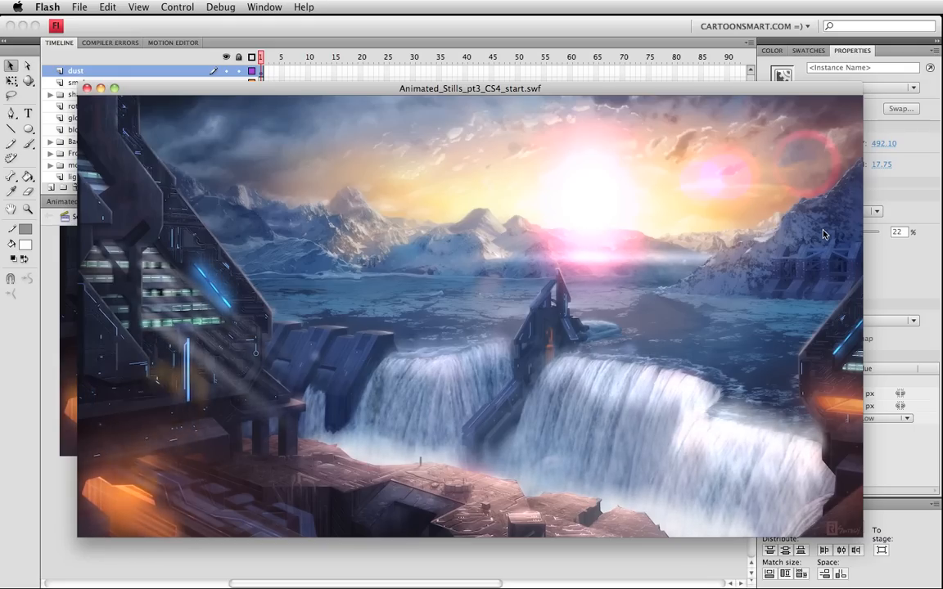
pyautogui.press('super+w')
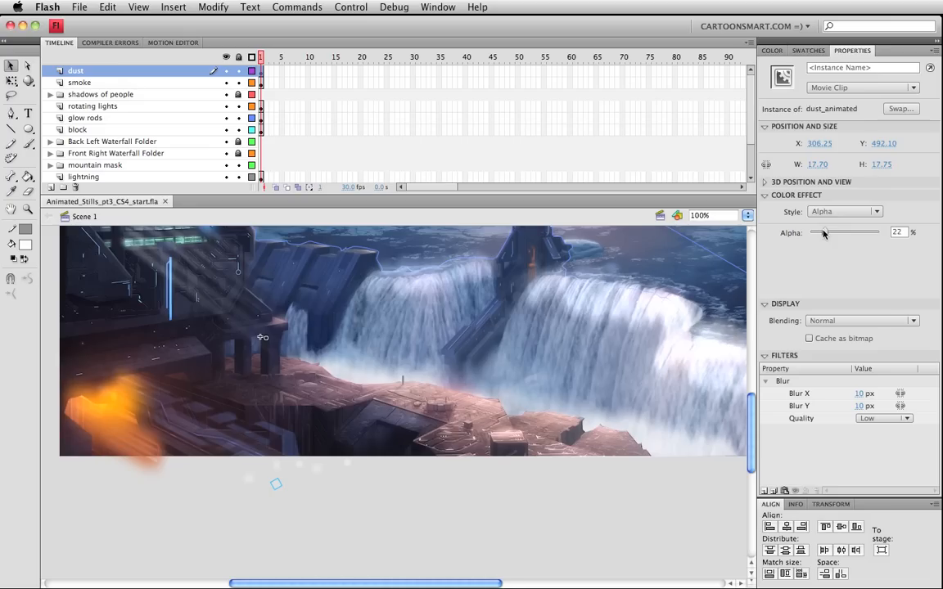
pyautogui.click(297, 510)
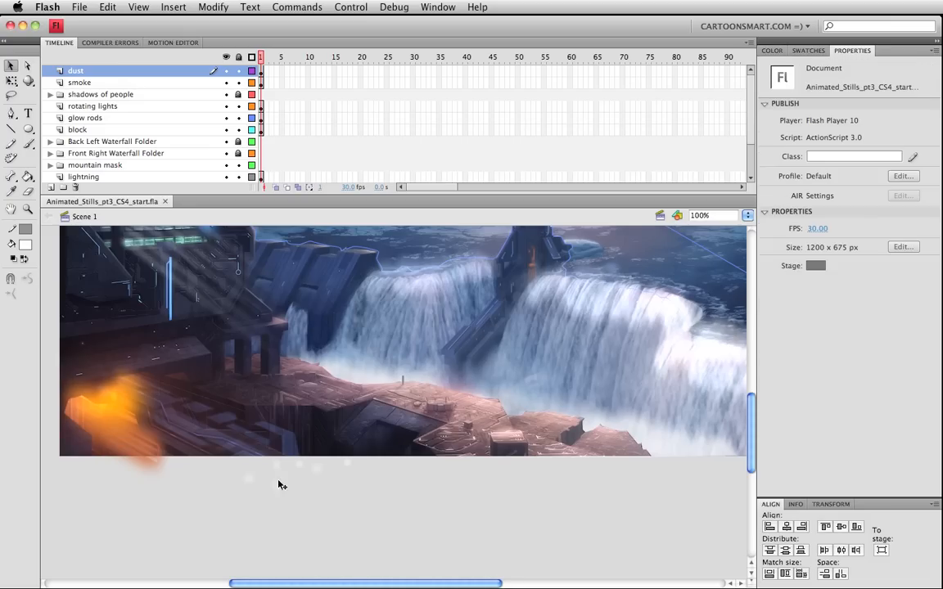
pyautogui.click(278, 485)
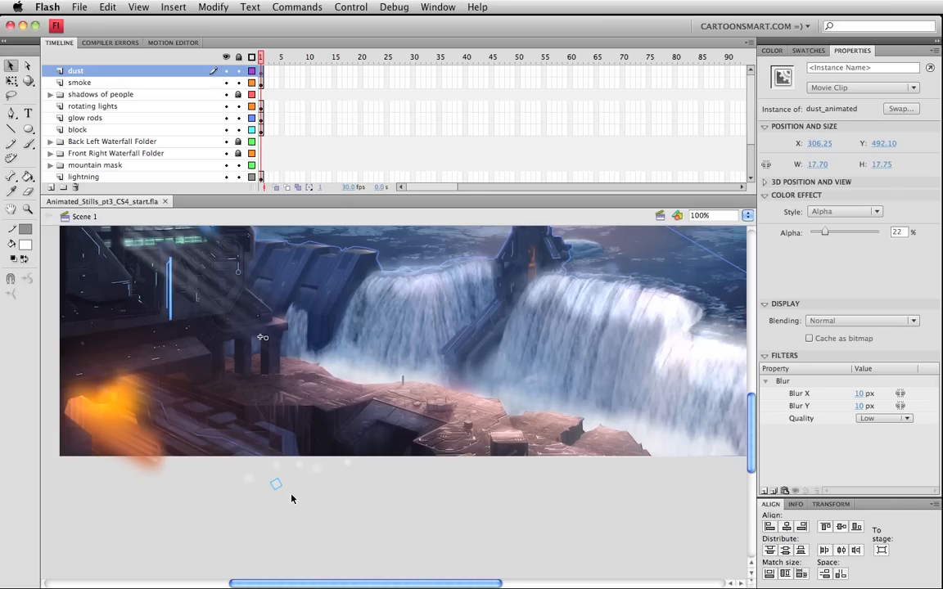
pyautogui.click(325, 513)
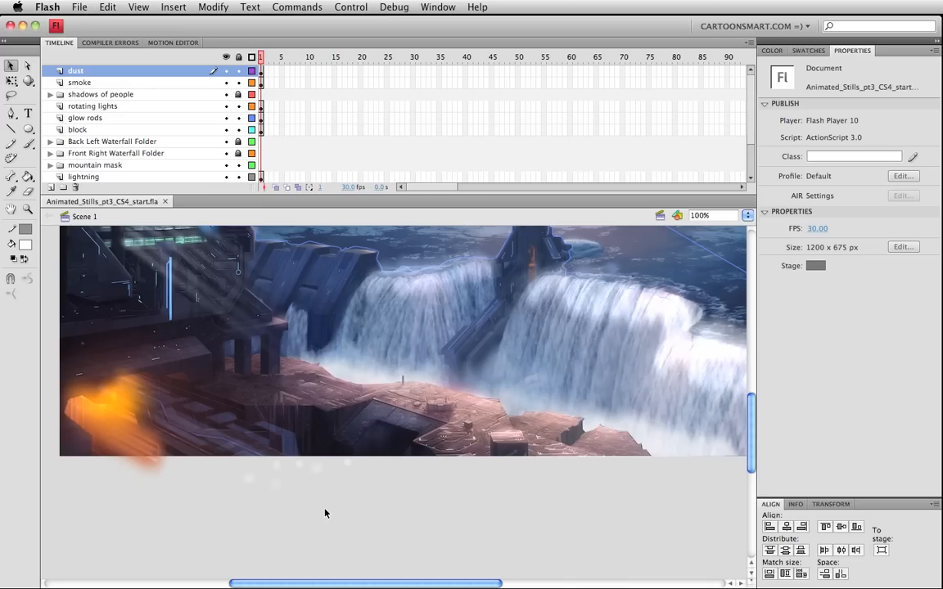
# Step: Open the publish settings and set the target player to Flash Player 9
pyautogui.click(902, 177)
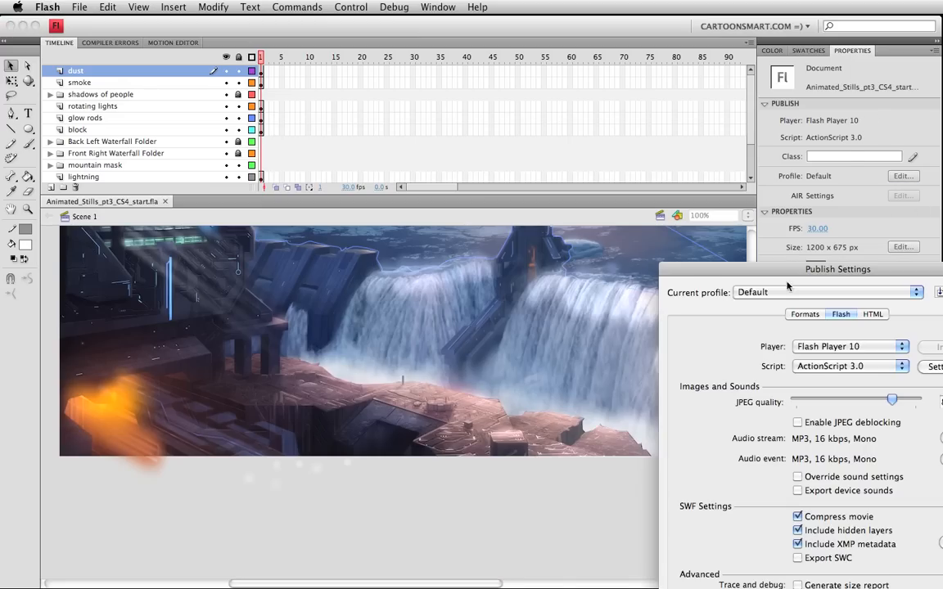
pyautogui.moveTo(790, 159); pyautogui.dragTo(618, 205)
pyautogui.click(692, 275)
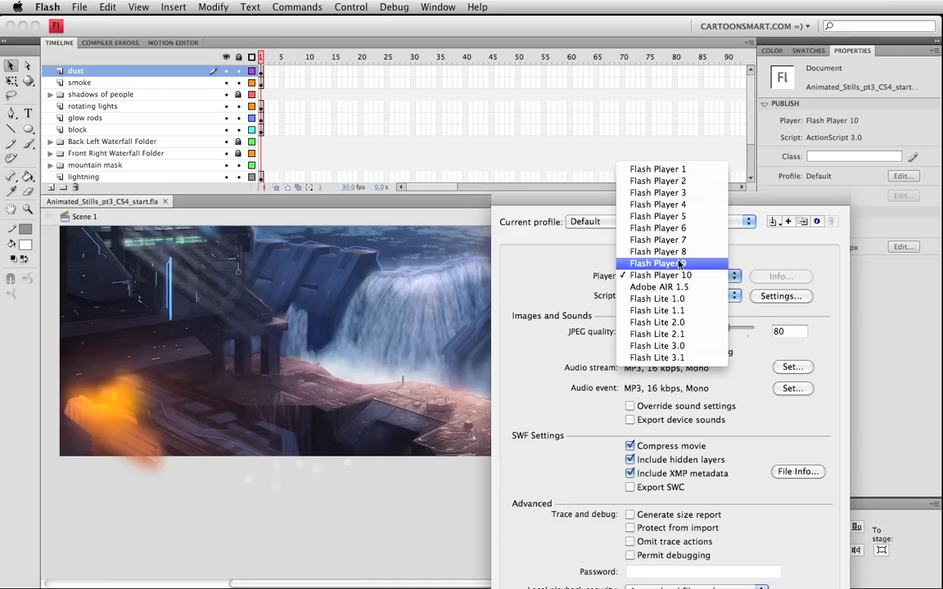
pyautogui.click(691, 264)
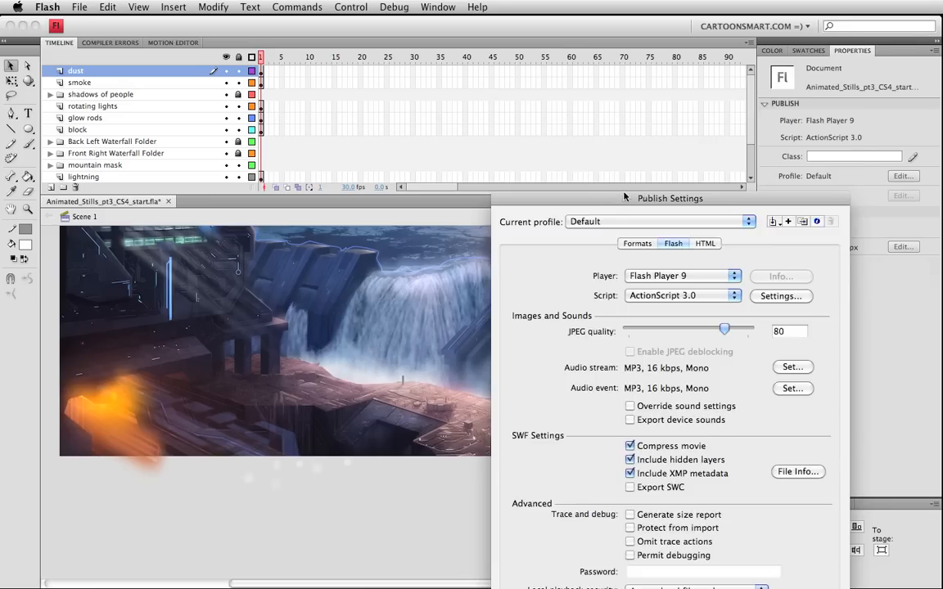
pyautogui.moveTo(624, 197); pyautogui.dragTo(544, 88)
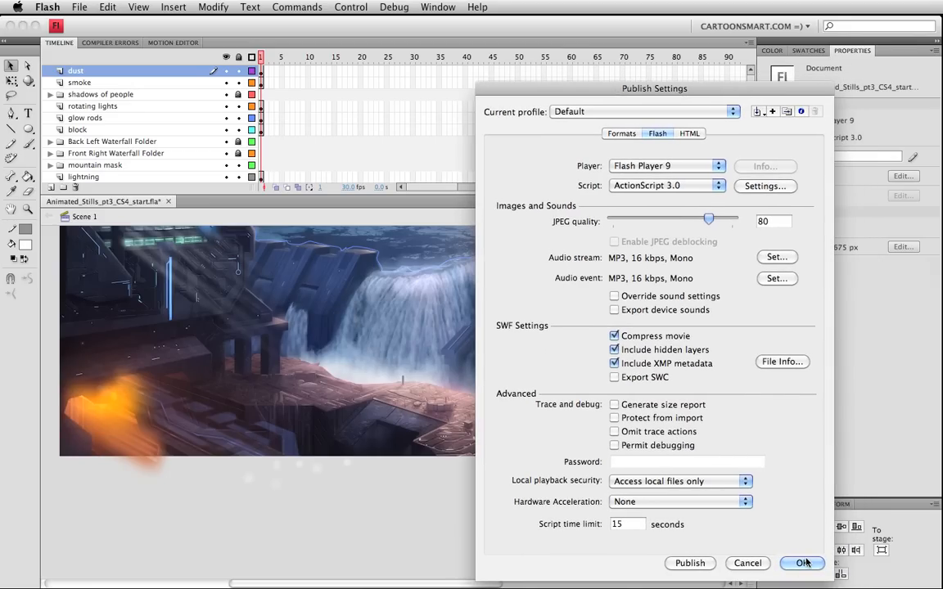
# Step: Set the target player back to Flash Player 10 and accept the publish settings
pyautogui.click(653, 167)
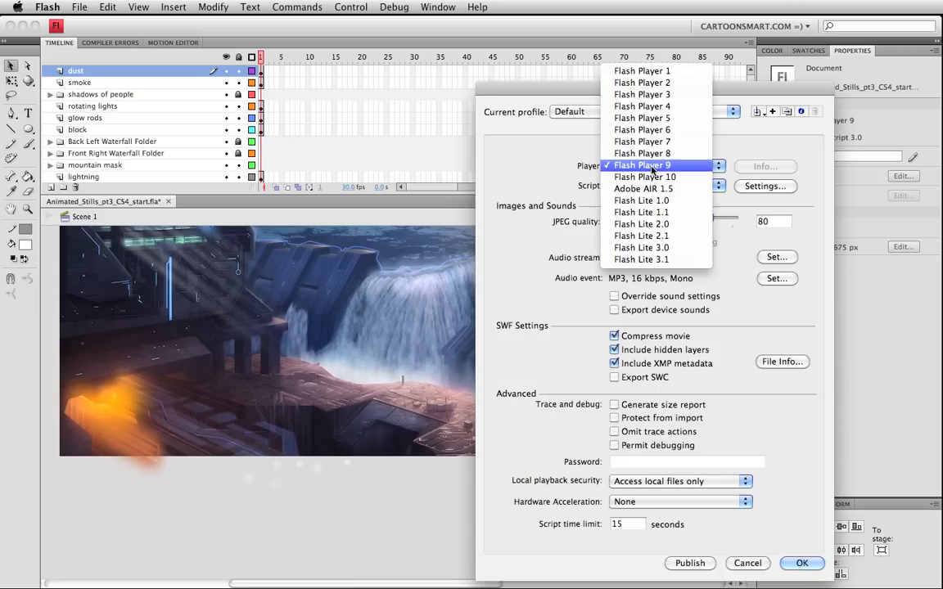
pyautogui.click(645, 177)
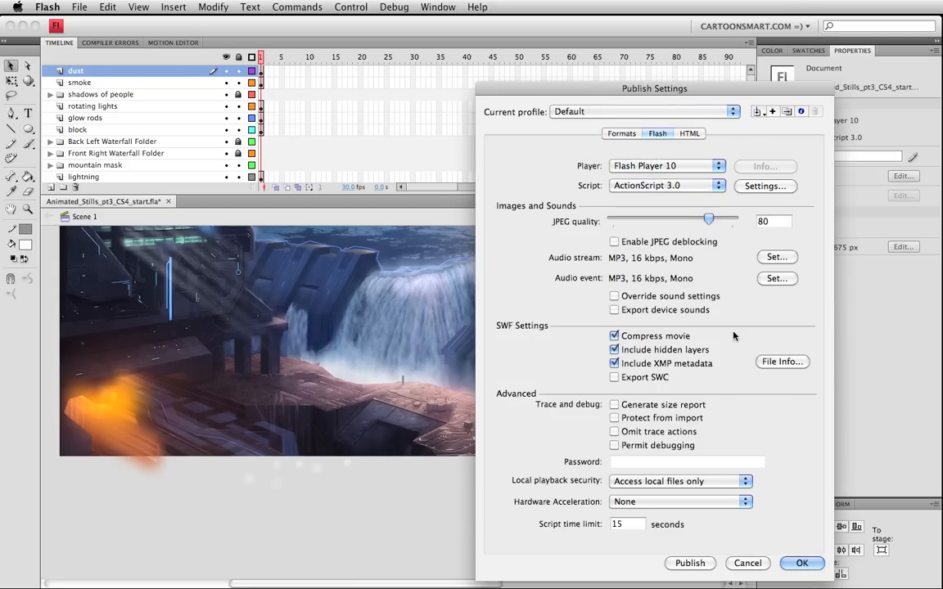
pyautogui.click(801, 563)
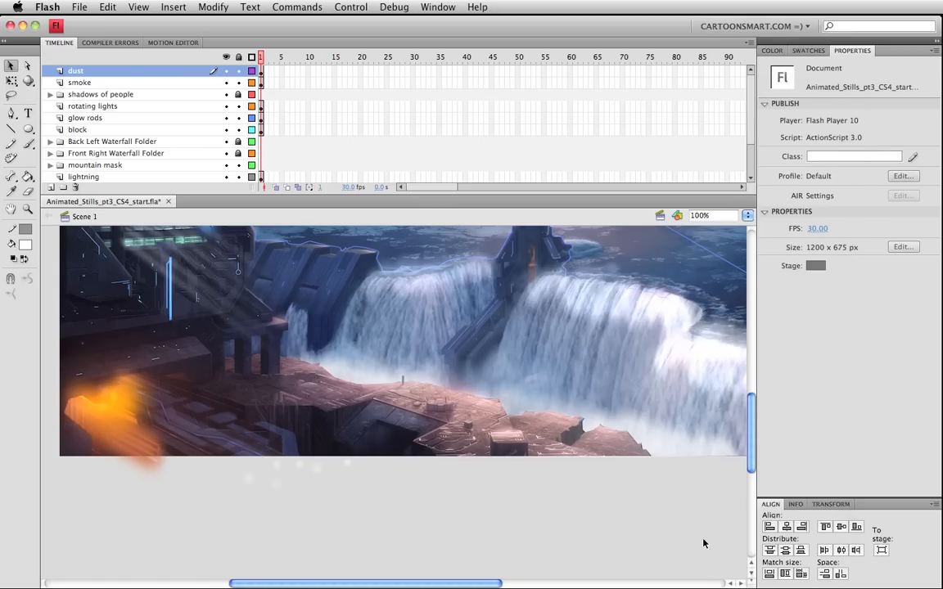
# Step: Copy one dust instance to the empty area below the picture and break it apart, keeping only the plain white circle shape
pyautogui.click(317, 469)
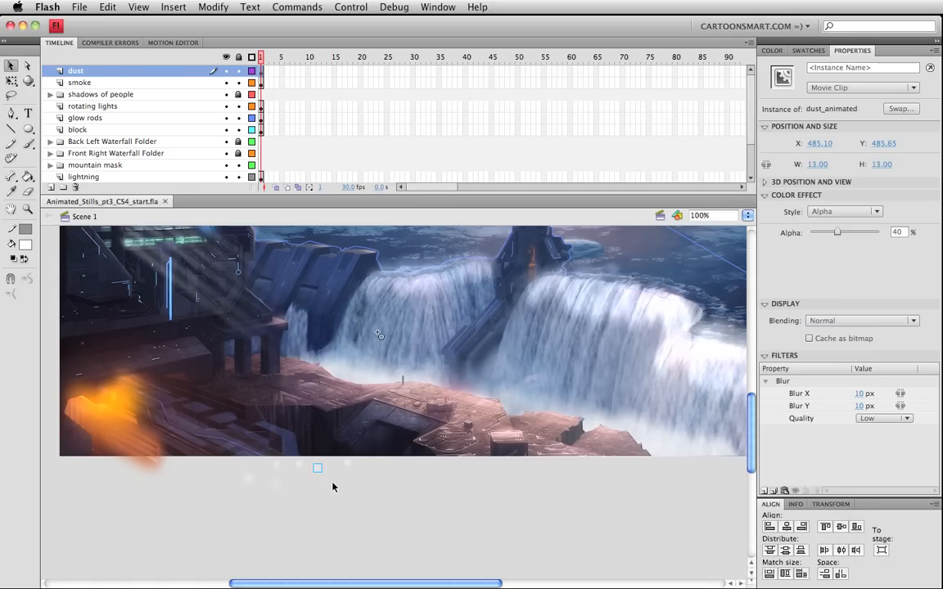
pyautogui.moveTo(319, 470); pyautogui.dragTo(413, 483)
pyautogui.click(475, 520)
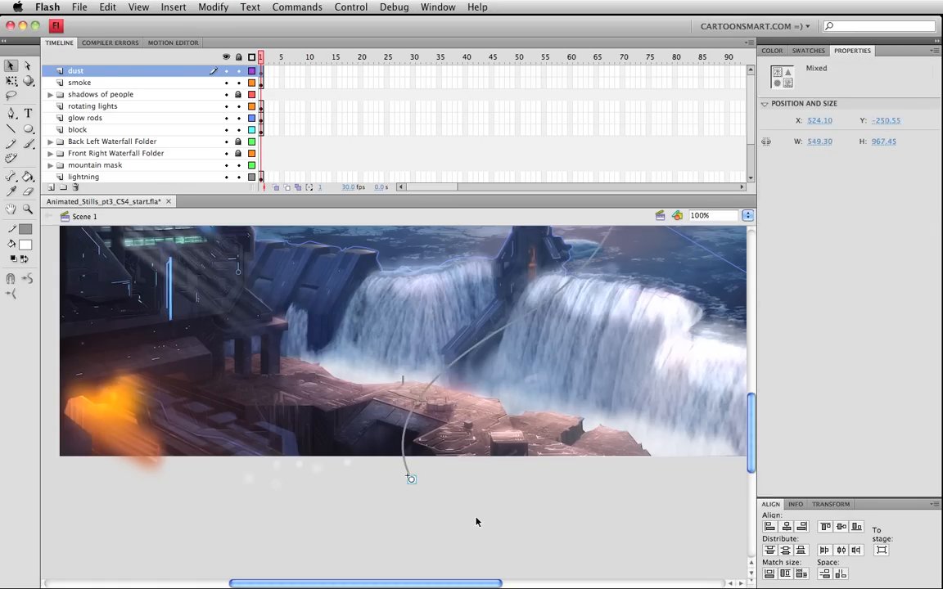
pyautogui.click(408, 483)
# Step: Convert the loose white circle into a movie clip named dust_cs4
pyautogui.press('F8')
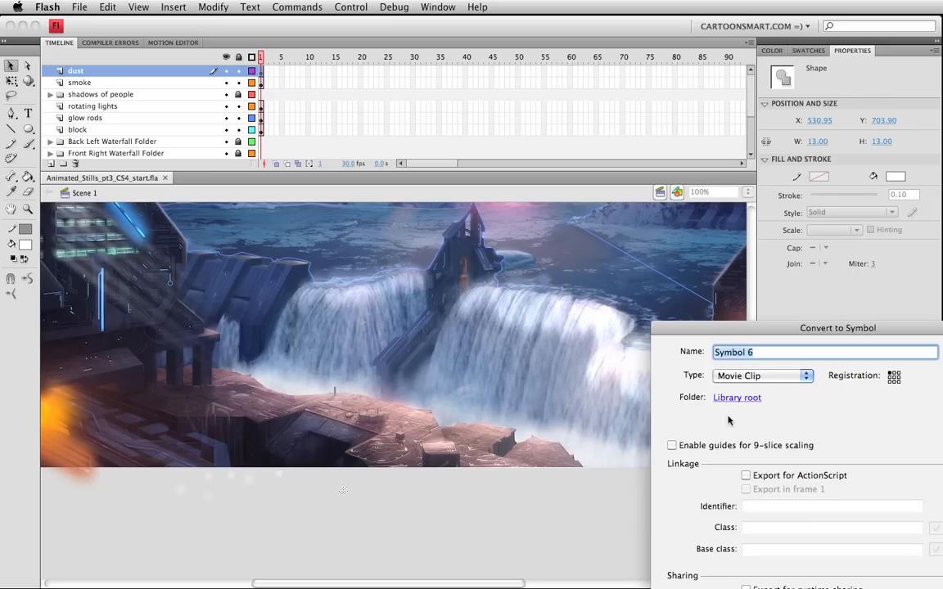
pyautogui.write('dust_c')
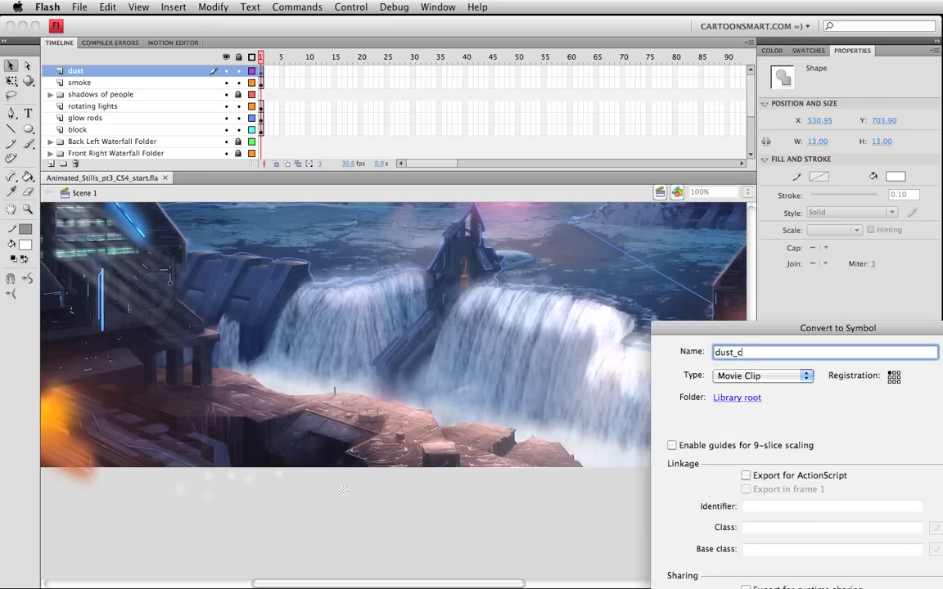
pyautogui.write('s4')
pyautogui.press('Return')
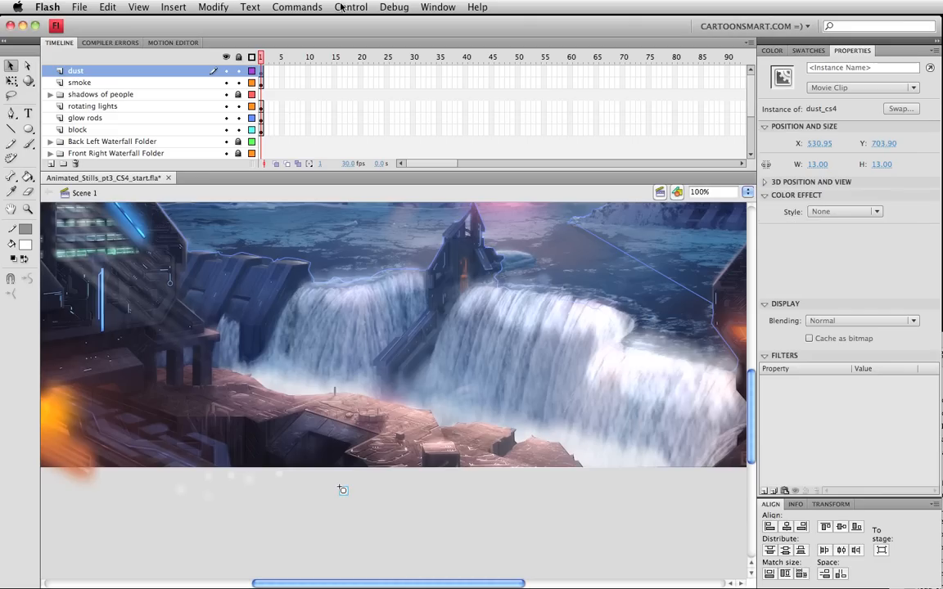
# Step: Nest the dust_cs4 instance inside a new movie clip named dust_cs4_animated
pyautogui.press('F8')
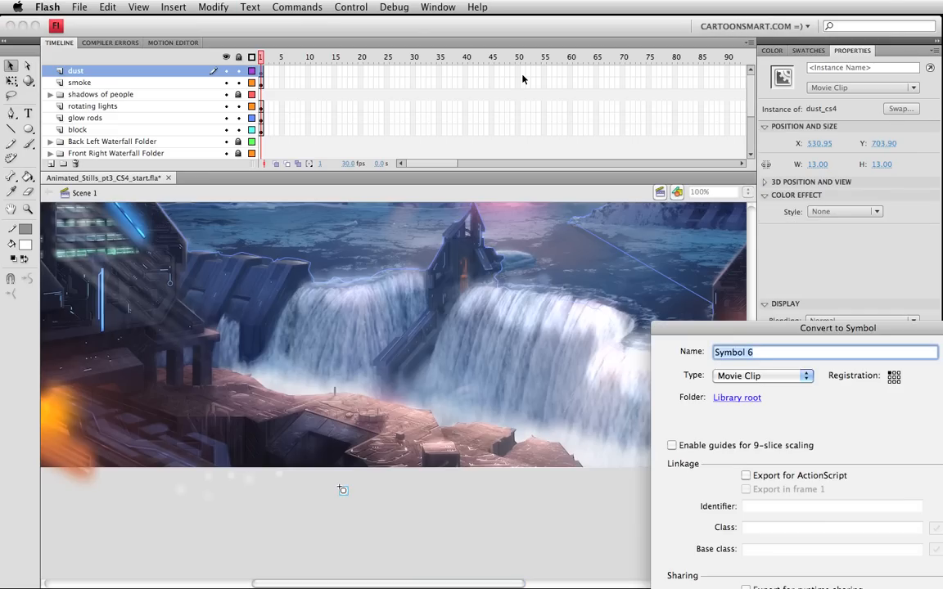
pyautogui.write('dust_cs')
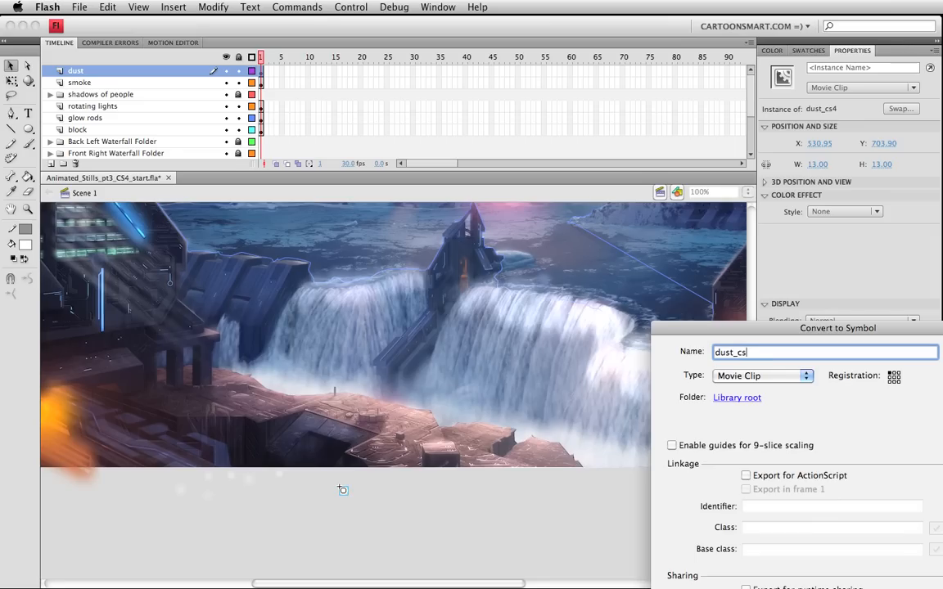
pyautogui.write('4_animated')
pyautogui.press('Return')
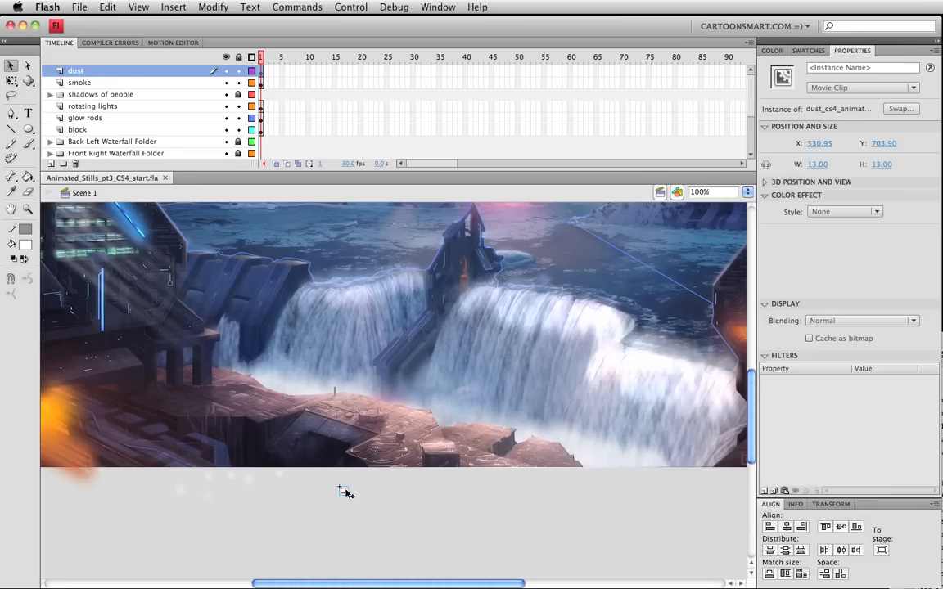
# Step: Open dust_cs4_animated for editing and extend Layer 1 to frame 145
pyautogui.doubleClick(343, 490)
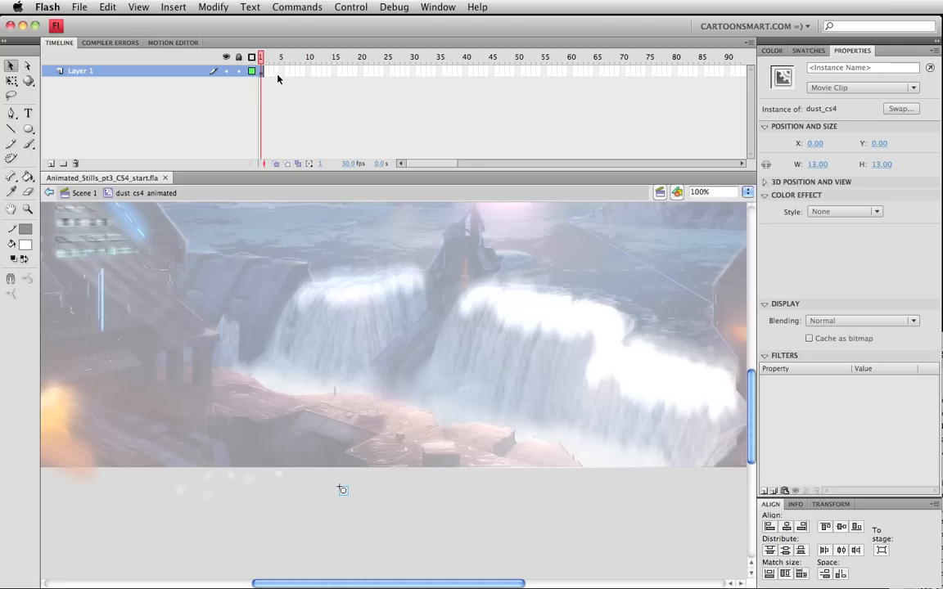
pyautogui.moveTo(277, 79); pyautogui.dragTo(726, 84)
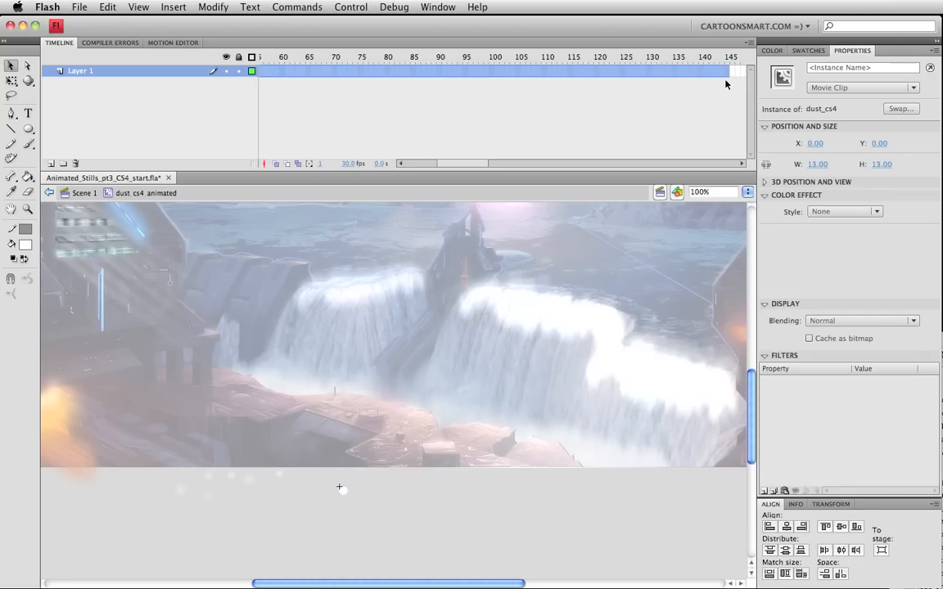
pyautogui.press('F5')
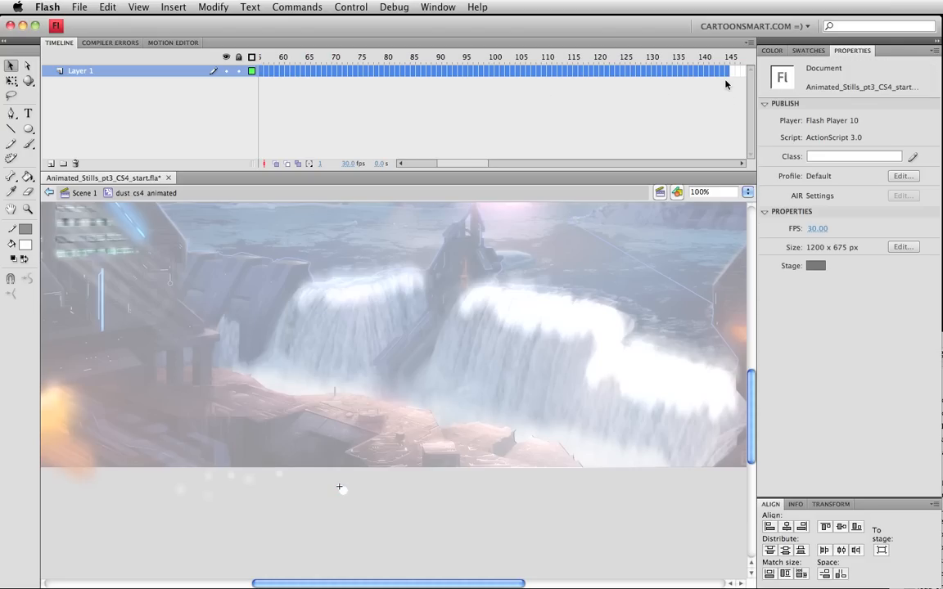
pyautogui.click(726, 80)
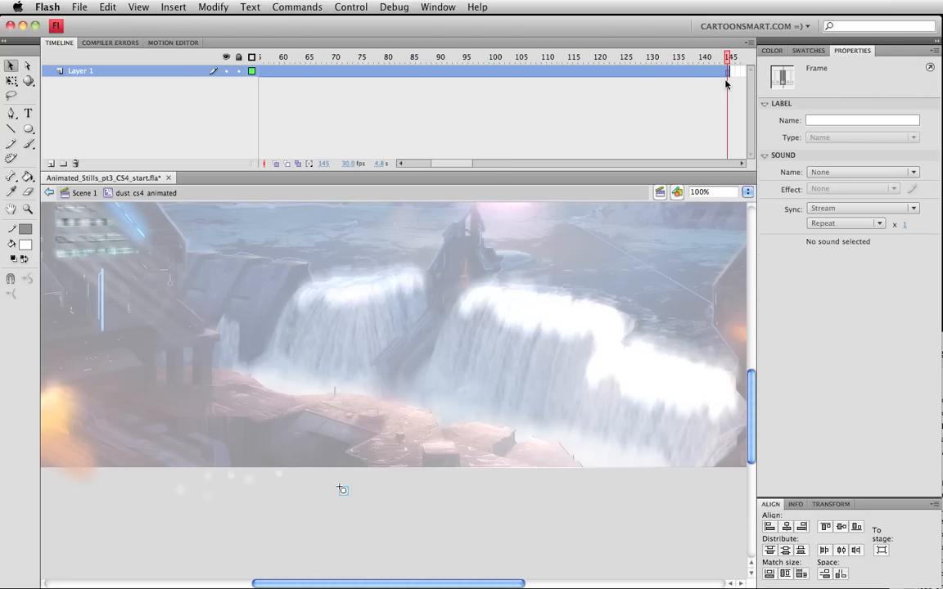
# Step: Create a motion tween across the extended frames of Layer 1
pyautogui.click(294, 76)
pyautogui.rightClick(295, 77)
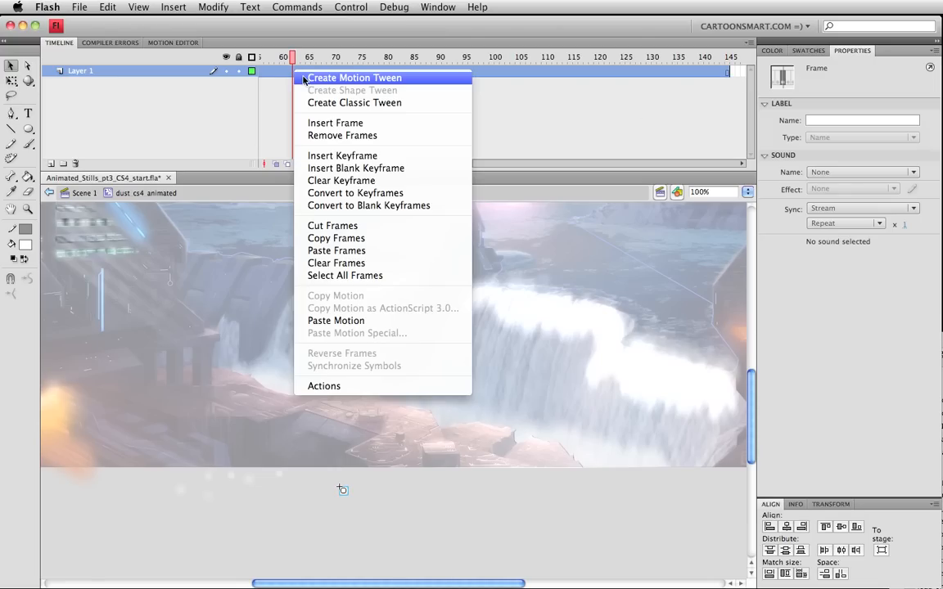
pyautogui.click(304, 78)
pyautogui.click(335, 129)
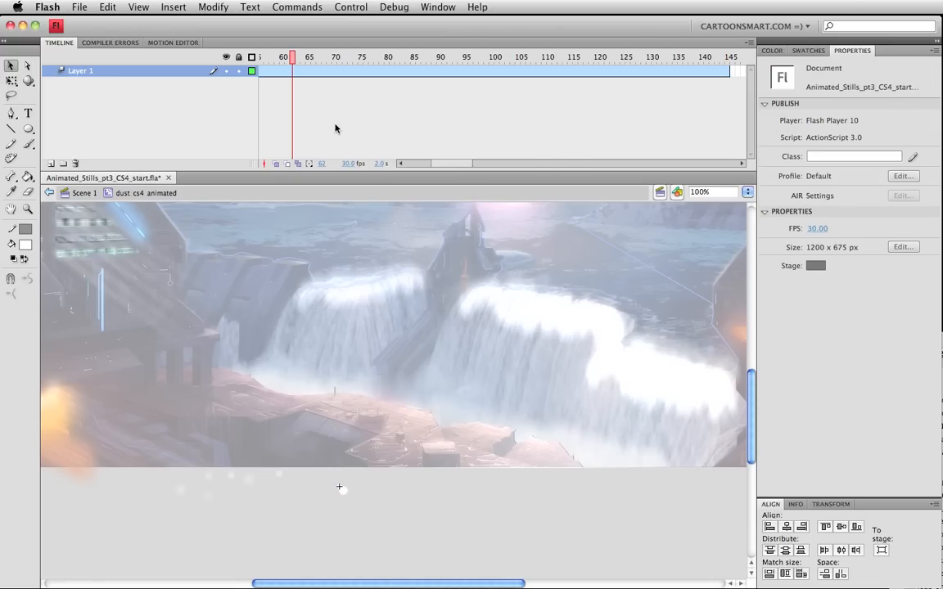
# Step: At frame 145, move the dust up past the top of the picture to about X 374, Y -842.9
pyautogui.press('Return')
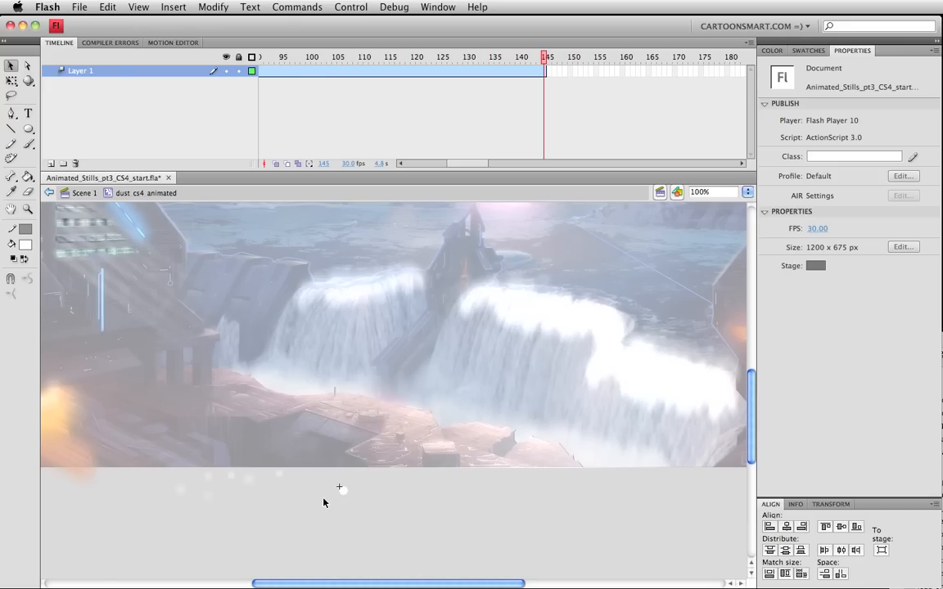
pyautogui.click(341, 491)
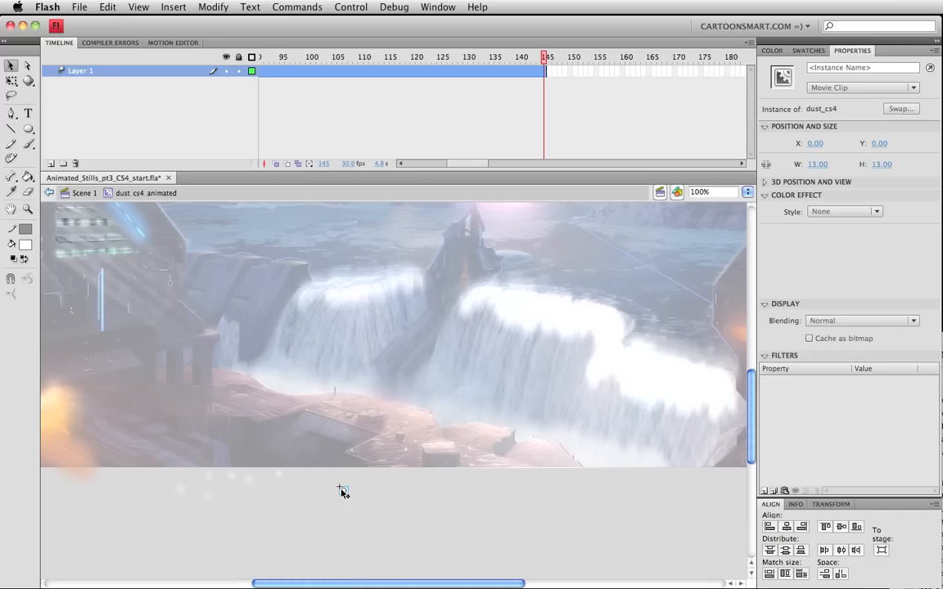
pyautogui.moveTo(342, 491); pyautogui.dragTo(434, 303)
pyautogui.scroll(5, 450, 319)
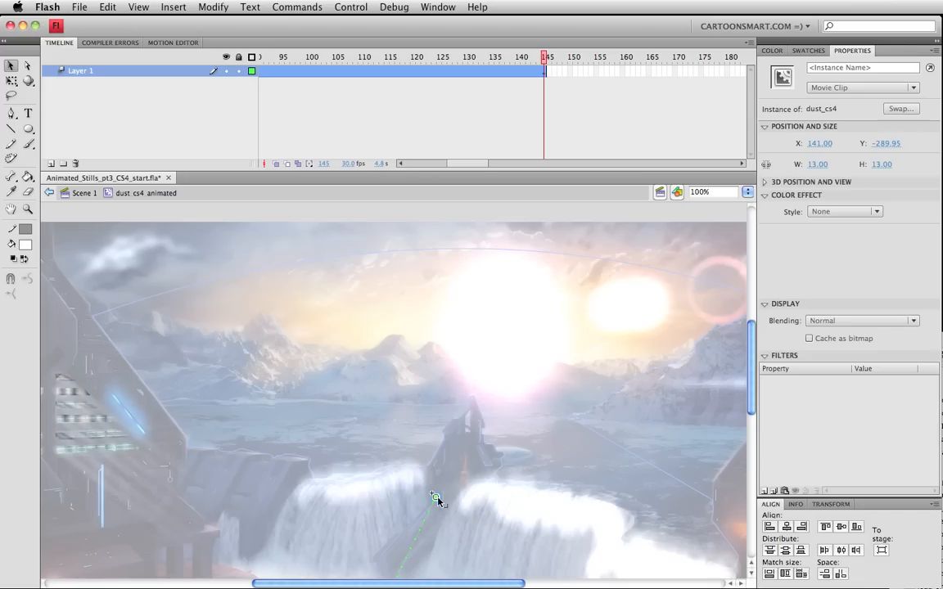
pyautogui.moveTo(438, 498); pyautogui.dragTo(594, 137)
pyautogui.scroll(-4, 417, 560)
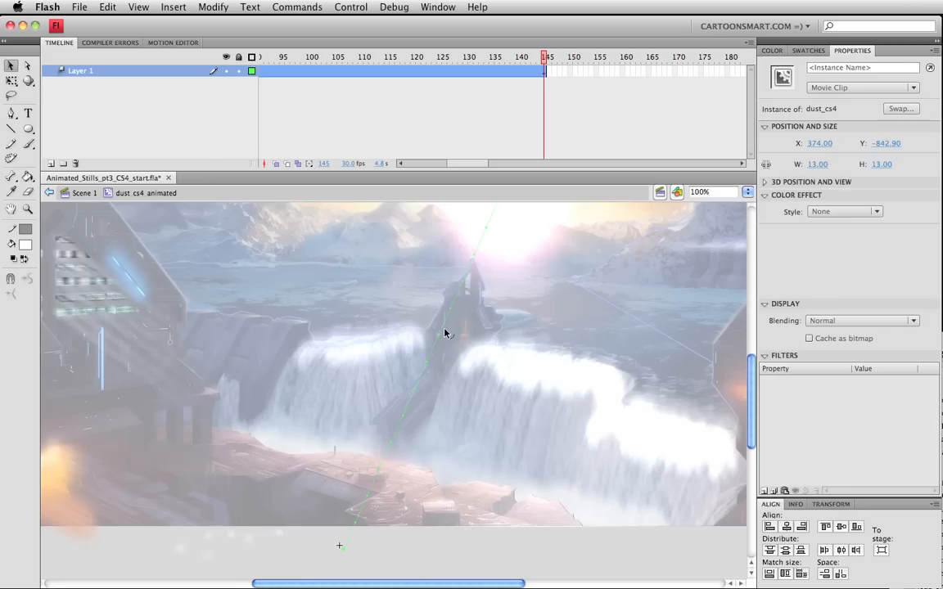
# Step: Bow the middle of the dust's motion path to the left and add a keyframe at frame 59
pyautogui.moveTo(445, 333); pyautogui.dragTo(393, 325)
pyautogui.moveTo(544, 58); pyautogui.dragTo(565, 78)
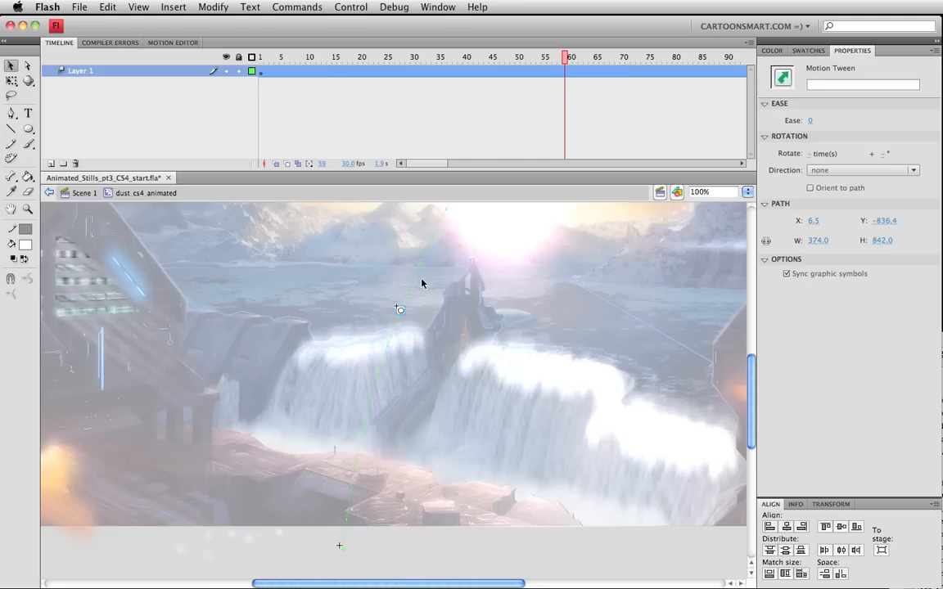
pyautogui.press('F6')
pyautogui.click(414, 294)
pyautogui.click(415, 291)
# Step: Reshape the motion path into an S-curve, bending its lower part to the left and its middle and upper parts to the right
pyautogui.moveTo(570, 57); pyautogui.dragTo(626, 59)
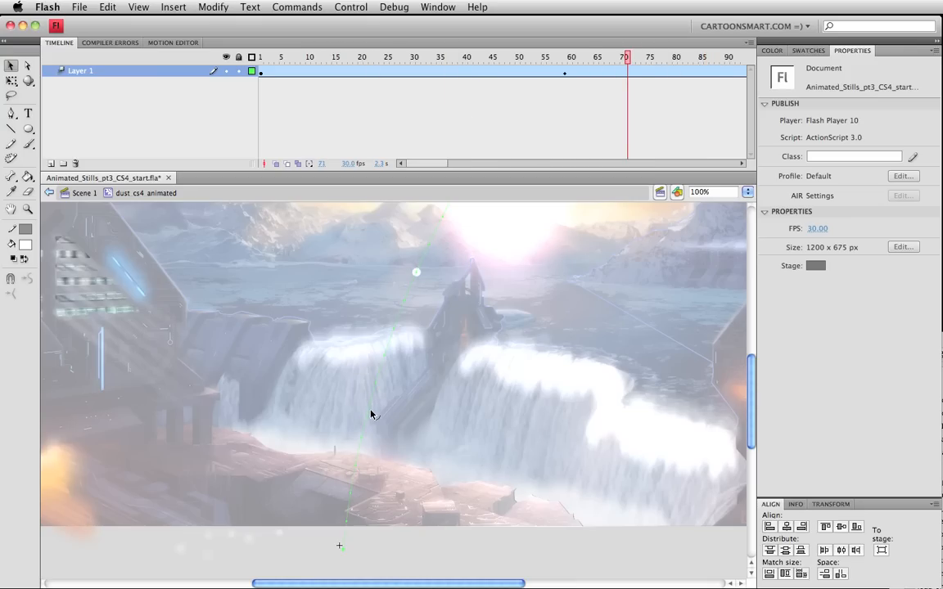
pyautogui.moveTo(370, 415); pyautogui.dragTo(338, 406)
pyautogui.moveTo(438, 230); pyautogui.dragTo(503, 245)
pyautogui.moveTo(396, 325); pyautogui.dragTo(417, 331)
pyautogui.scroll(5, 534, 417)
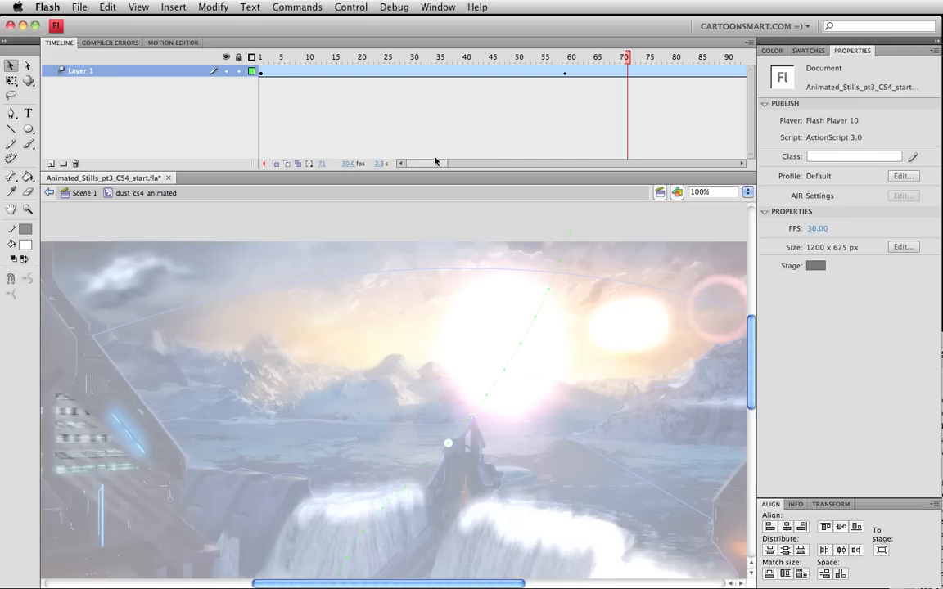
# Step: Add a keyframe at frame 100, curve the upper part of the motion path further, and scrub through the resulting movement
pyautogui.moveTo(435, 163); pyautogui.dragTo(463, 161)
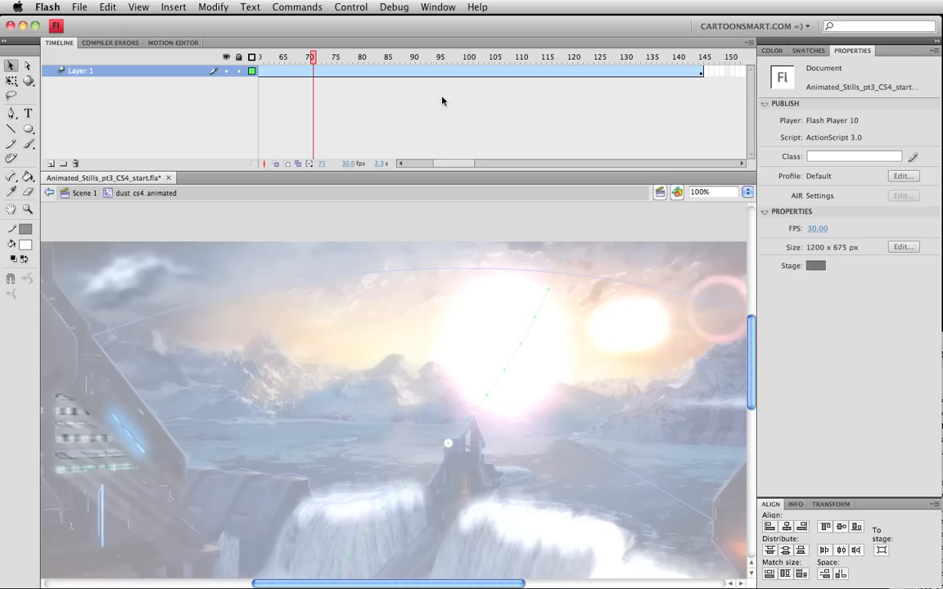
pyautogui.click(466, 57)
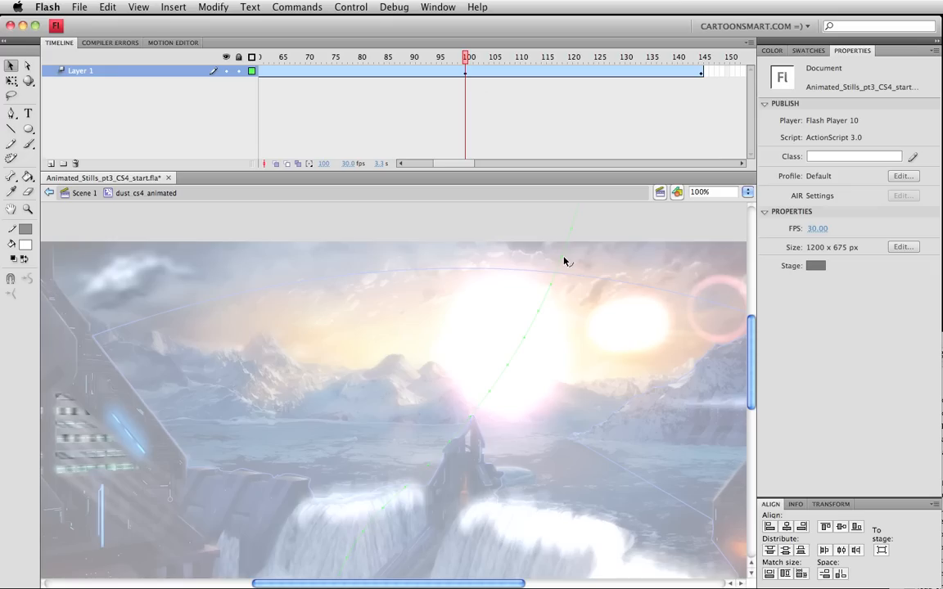
pyautogui.moveTo(562, 259); pyautogui.dragTo(537, 252)
pyautogui.moveTo(469, 415); pyautogui.dragTo(503, 416)
pyautogui.moveTo(437, 58); pyautogui.dragTo(285, 57)
pyautogui.moveTo(245, 85); pyautogui.dragTo(589, 66)
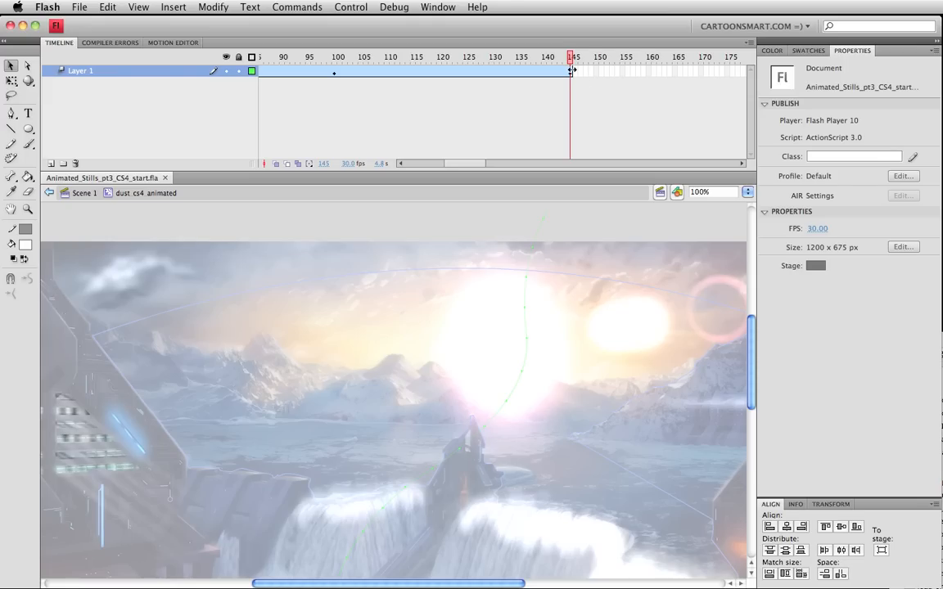
# Step: Shorten the tween span to end at frame 101 and scrub back to the keyframe at frame 41
pyautogui.moveTo(577, 72); pyautogui.dragTo(670, 73)
pyautogui.click(591, 73)
pyautogui.moveTo(573, 70); pyautogui.dragTo(332, 105)
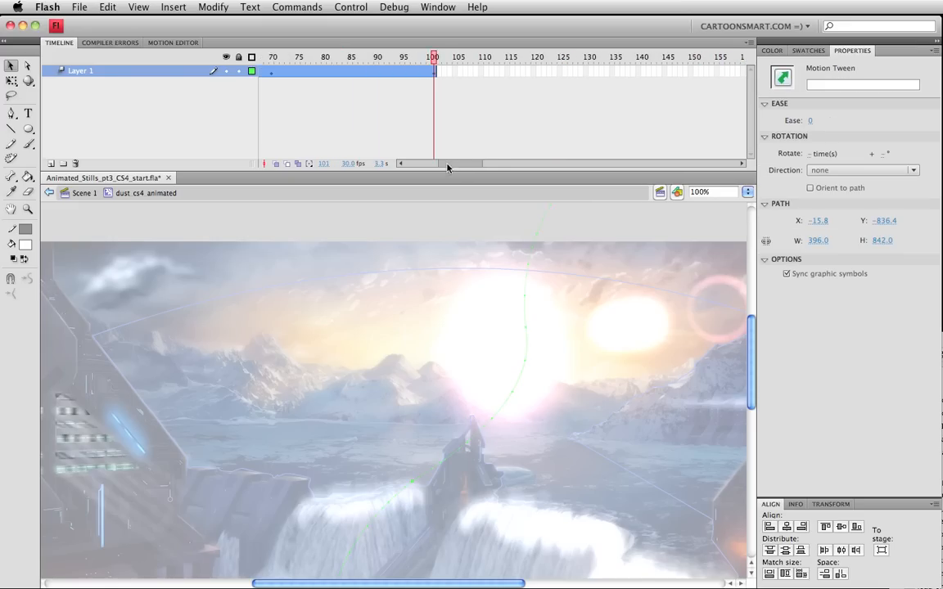
pyautogui.moveTo(447, 167); pyautogui.dragTo(432, 169)
pyautogui.moveTo(565, 79); pyautogui.dragTo(415, 72)
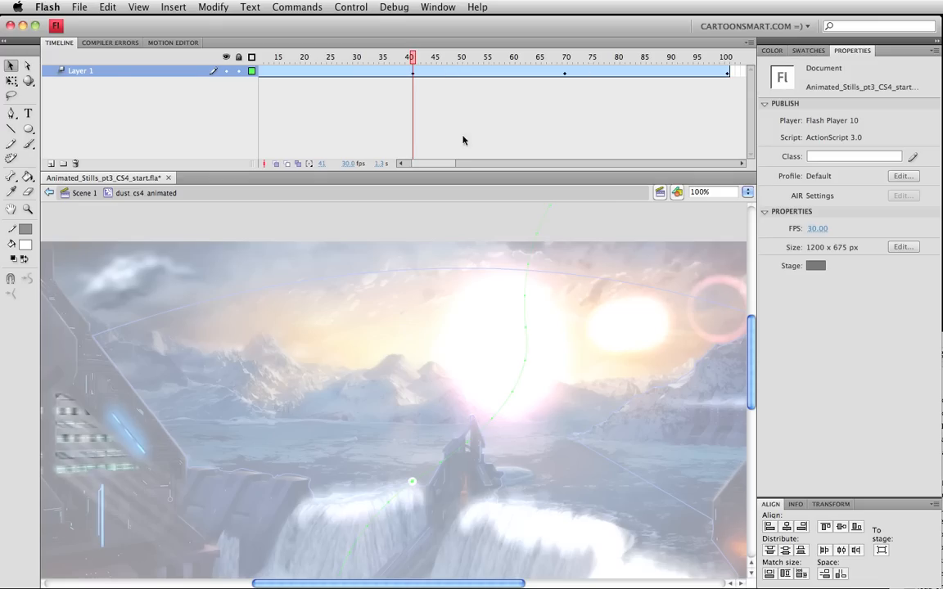
# Step: Extend the dust's tween span to end at frame 203 and go to its keyframe at frame 82
pyautogui.moveTo(448, 164); pyautogui.dragTo(440, 167)
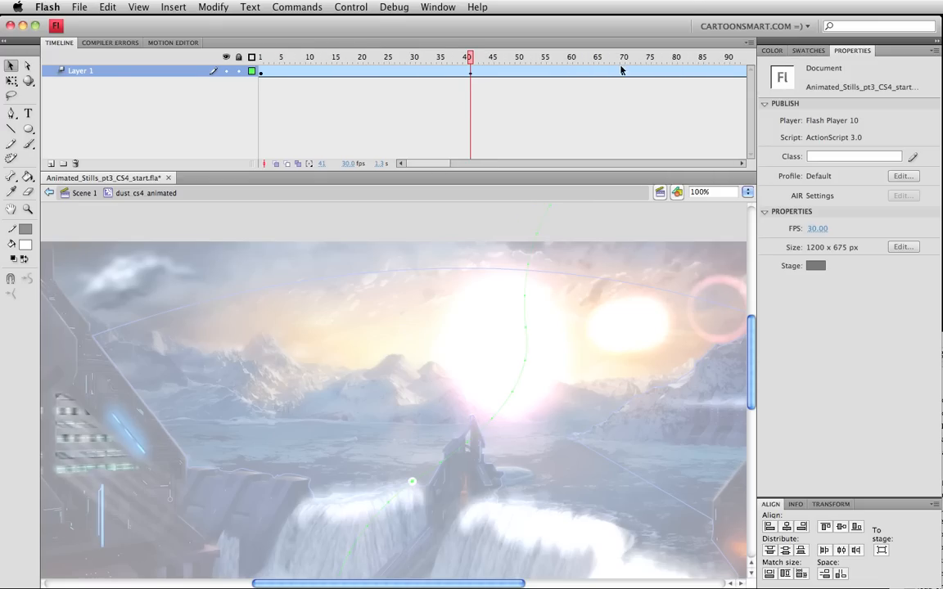
pyautogui.moveTo(446, 163); pyautogui.dragTo(487, 161)
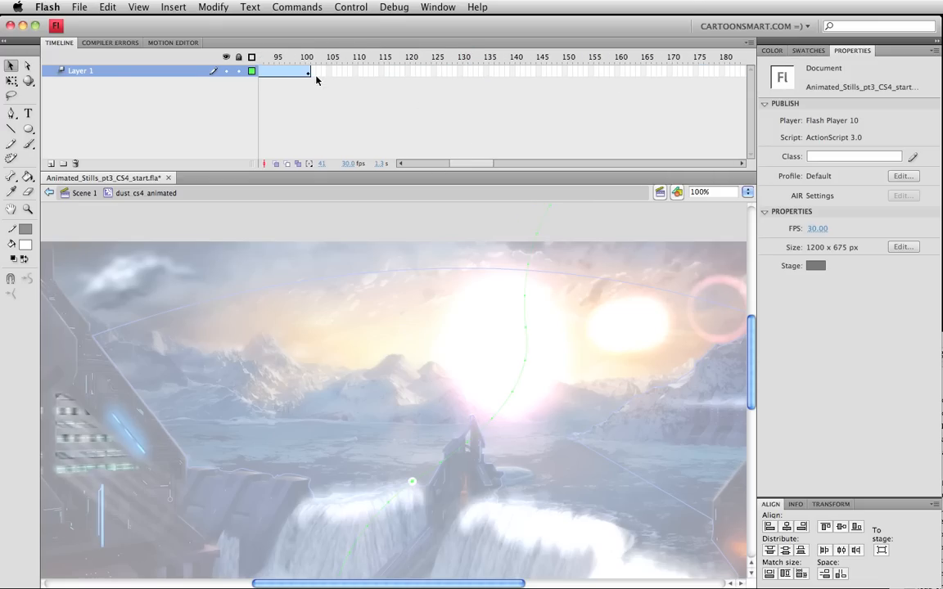
pyautogui.moveTo(311, 71); pyautogui.dragTo(685, 69)
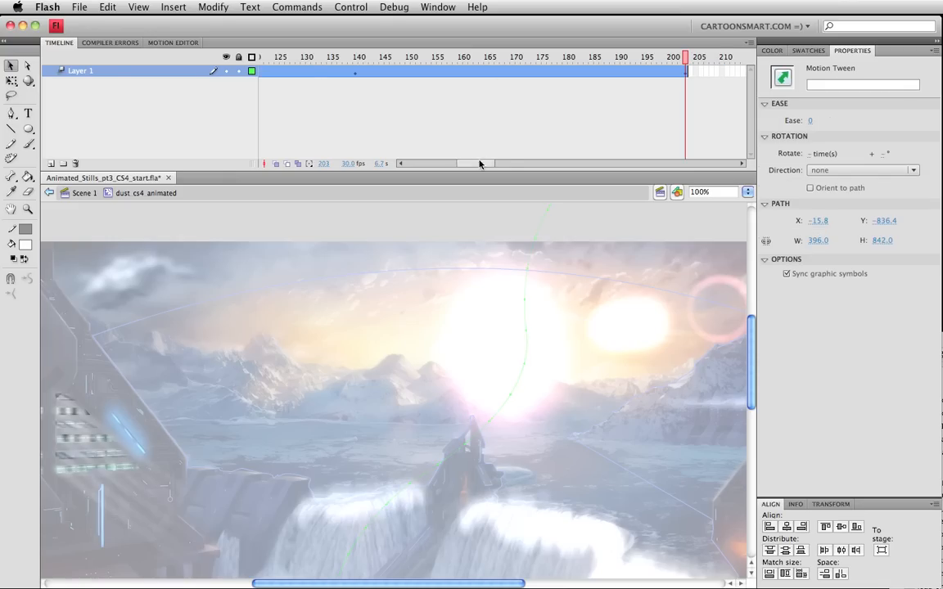
pyautogui.moveTo(481, 162); pyautogui.dragTo(443, 163)
pyautogui.click(523, 57)
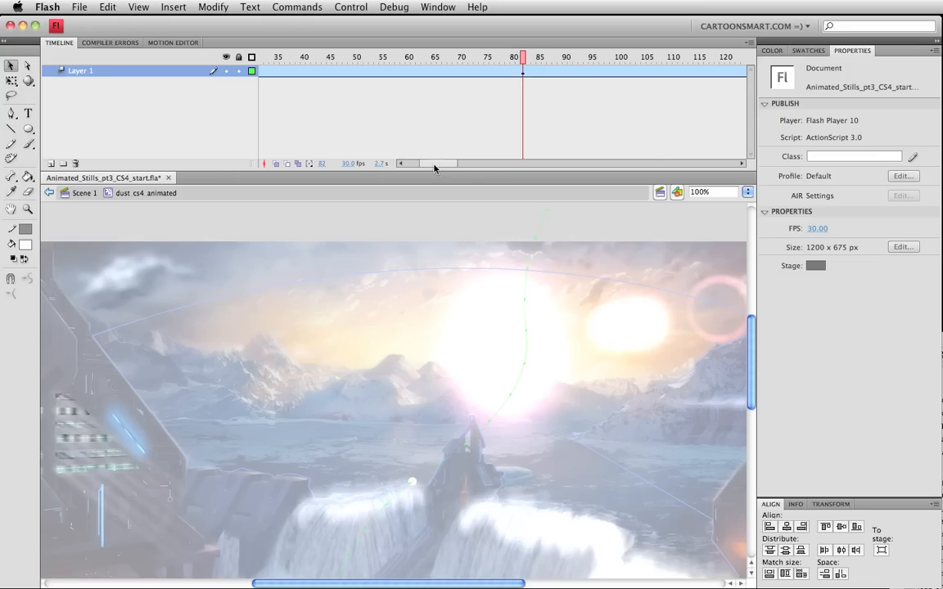
pyautogui.hscroll(-5, 378, 146)
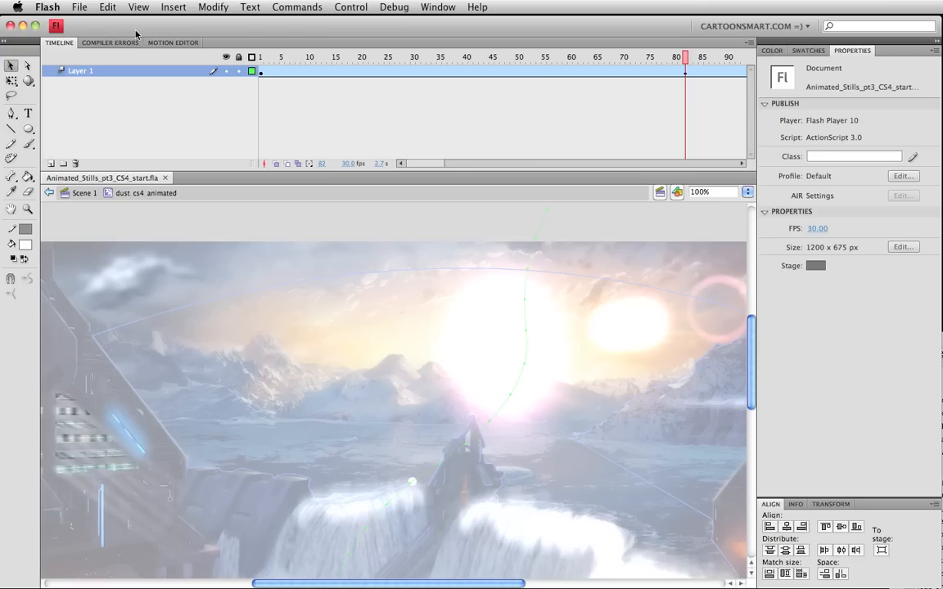
# Step: Show the dust tween span's properties in the Motion Editor and enlarge the editor until all property graphs fit
pyautogui.click(169, 42)
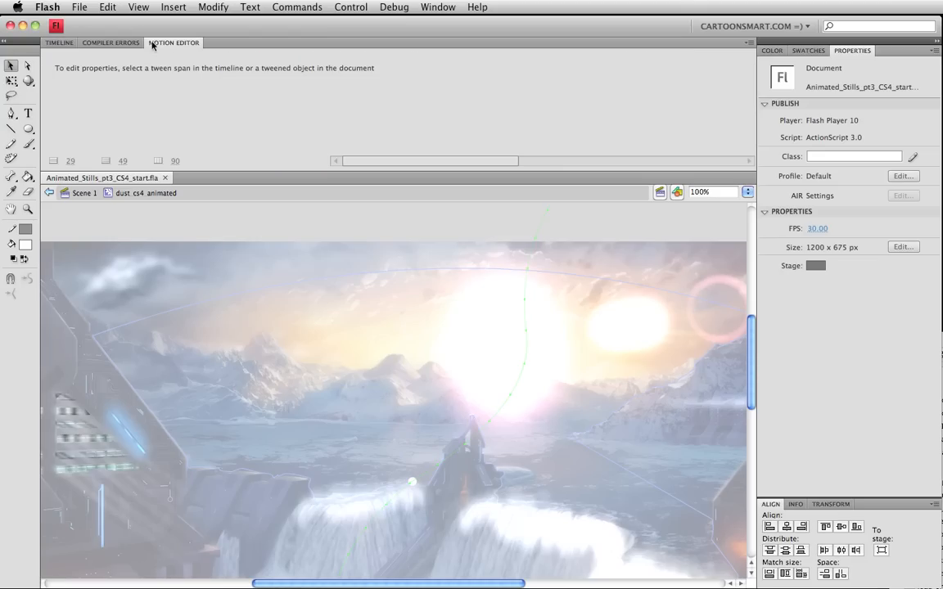
pyautogui.click(60, 43)
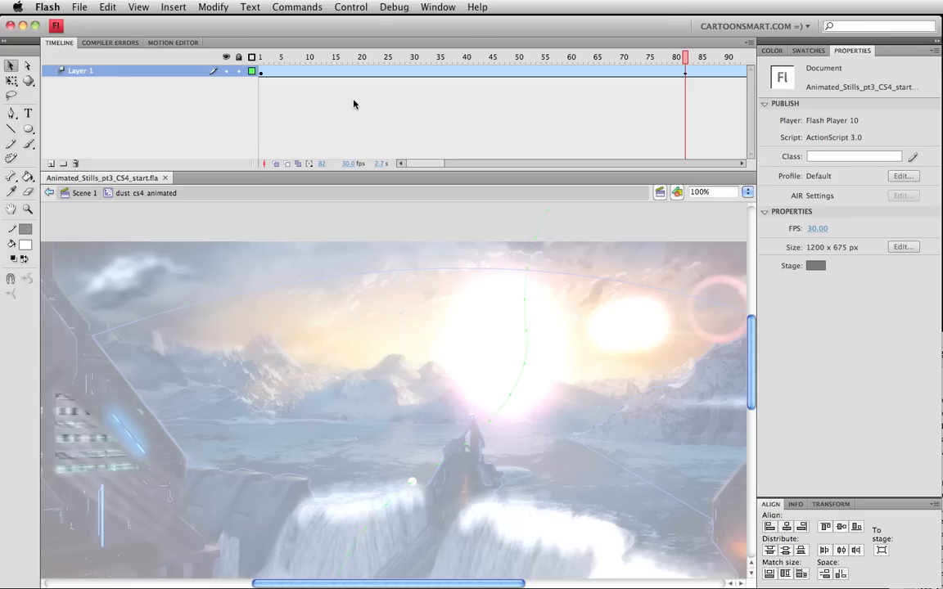
pyautogui.click(361, 71)
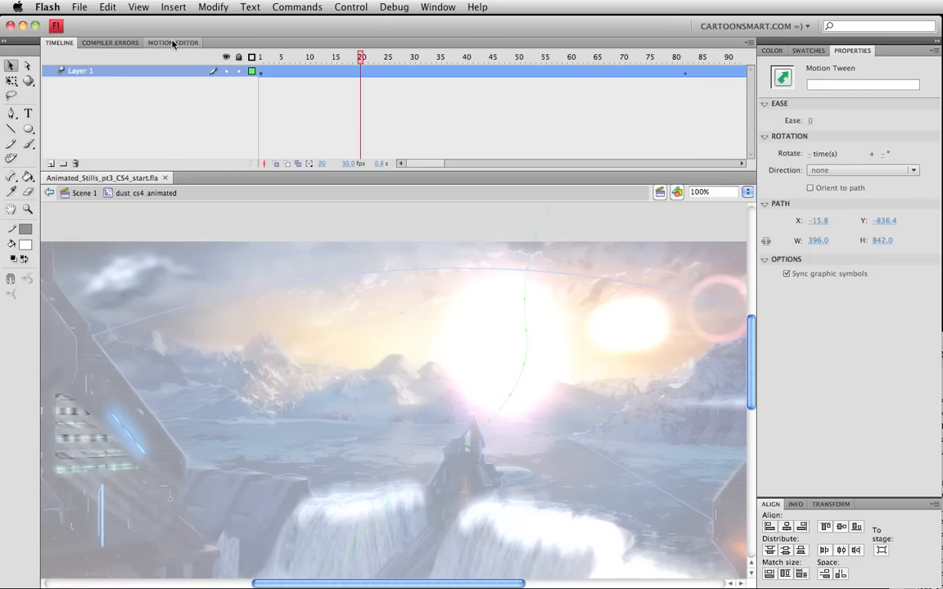
pyautogui.click(173, 43)
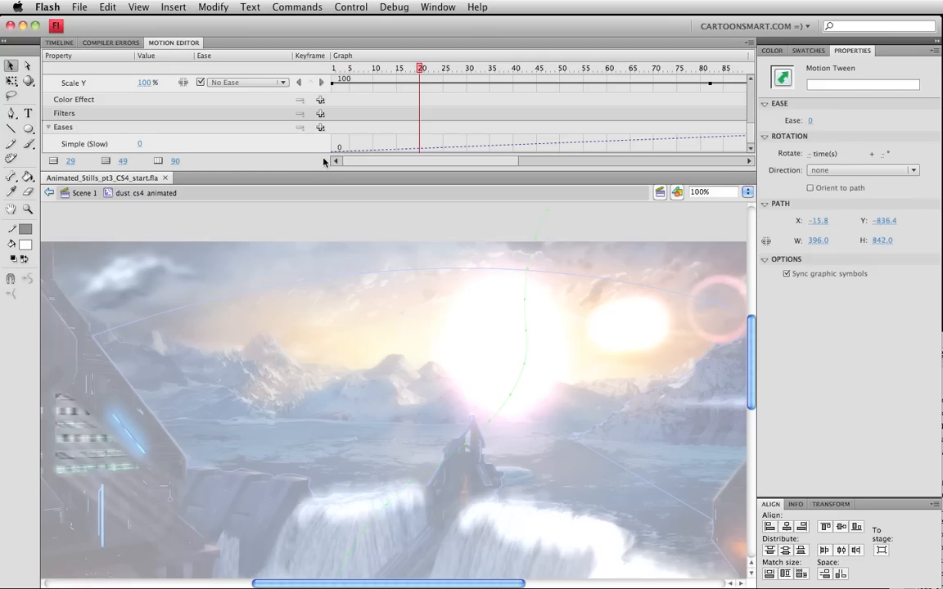
pyautogui.moveTo(323, 170); pyautogui.dragTo(328, 301)
pyautogui.press('space')
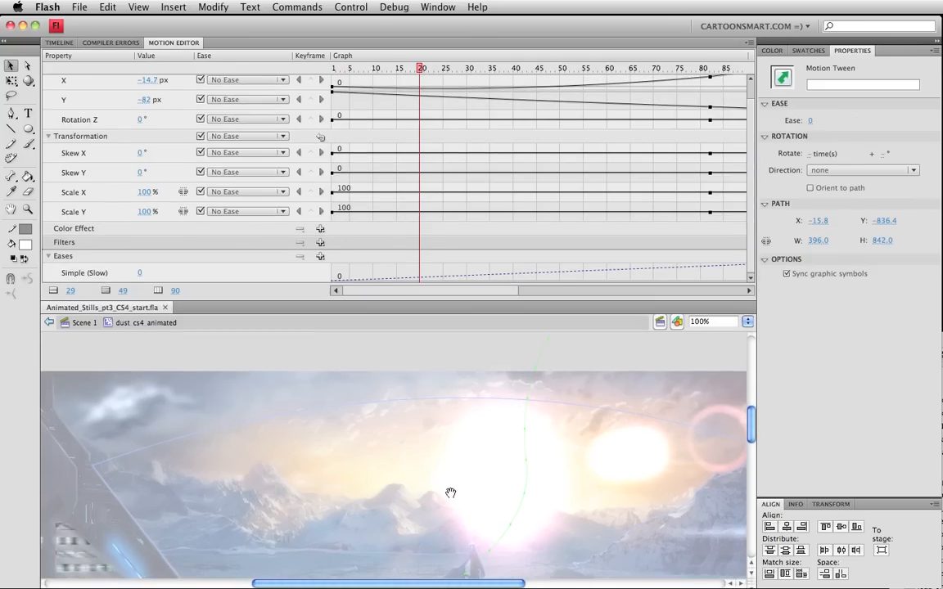
pyautogui.moveTo(451, 493); pyautogui.dragTo(444, 429)
pyautogui.moveTo(426, 301); pyautogui.dragTo(426, 327)
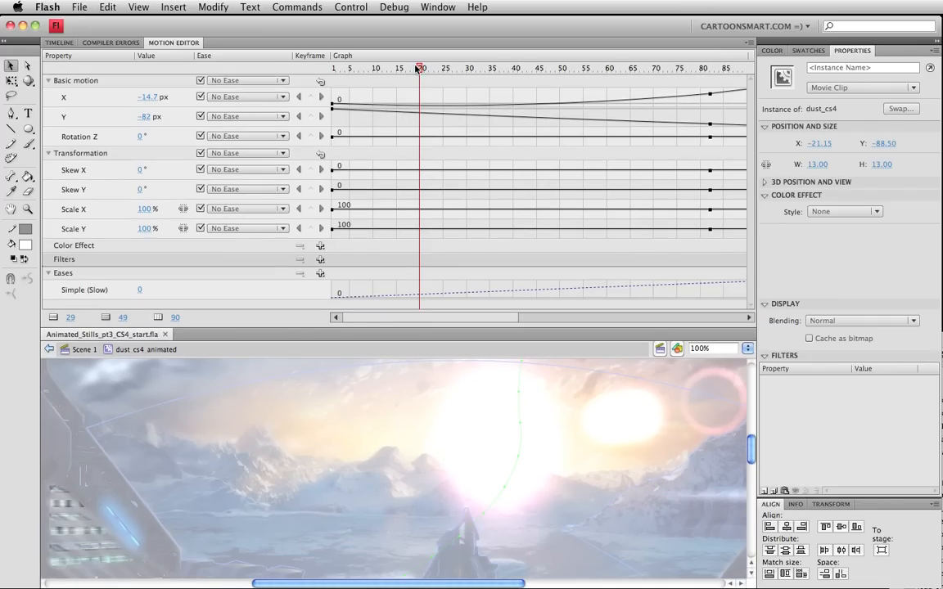
# Step: Set the dust's X position to 0 px at the frame 82 keyframe and add a Blur filter to the tween
pyautogui.moveTo(418, 69); pyautogui.dragTo(664, 109)
pyautogui.click(663, 98)
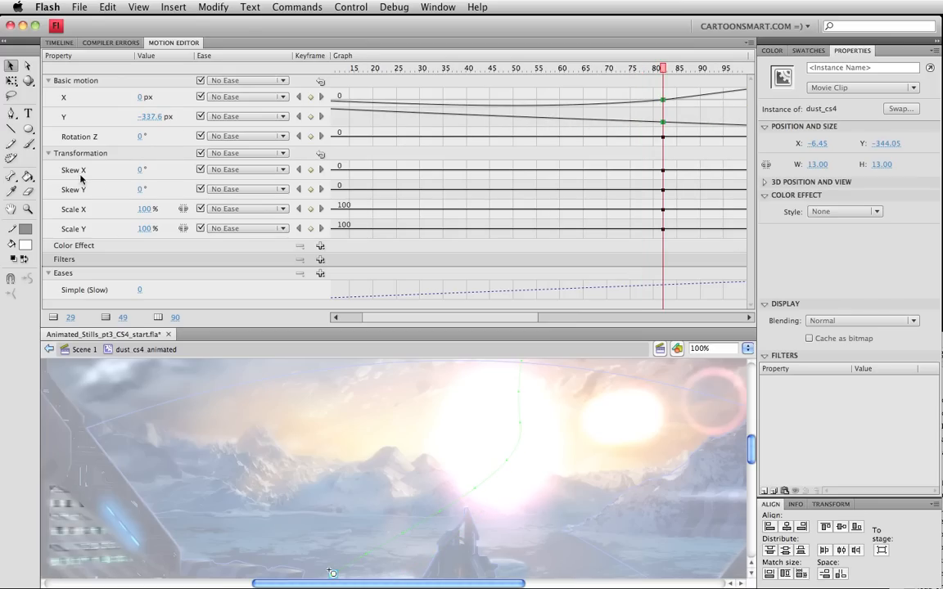
pyautogui.click(48, 153)
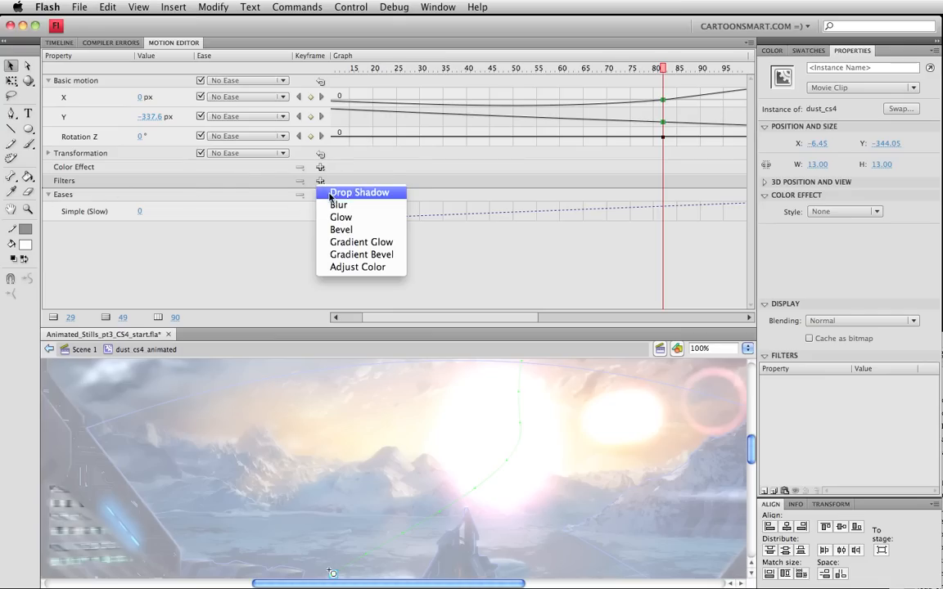
pyautogui.click(332, 205)
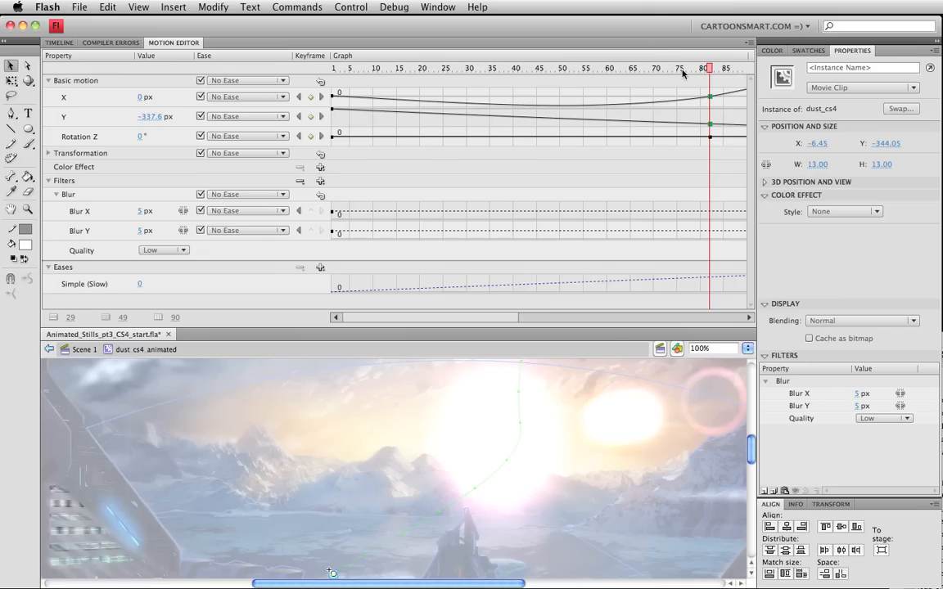
# Step: Set the dust's Blur X and Blur Y to 21 px at about frame 113
pyautogui.moveTo(682, 72); pyautogui.dragTo(746, 71)
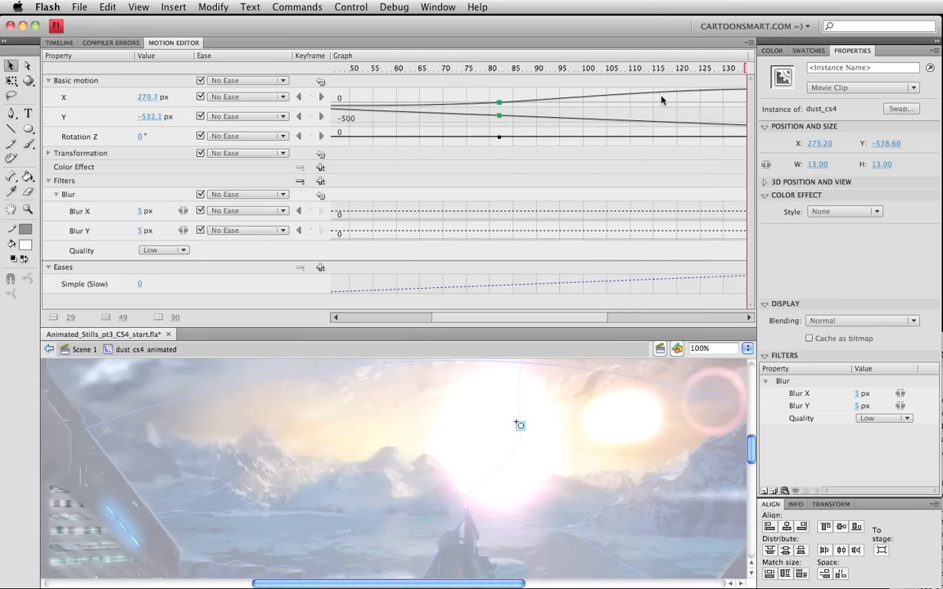
pyautogui.moveTo(662, 99); pyautogui.dragTo(620, 102)
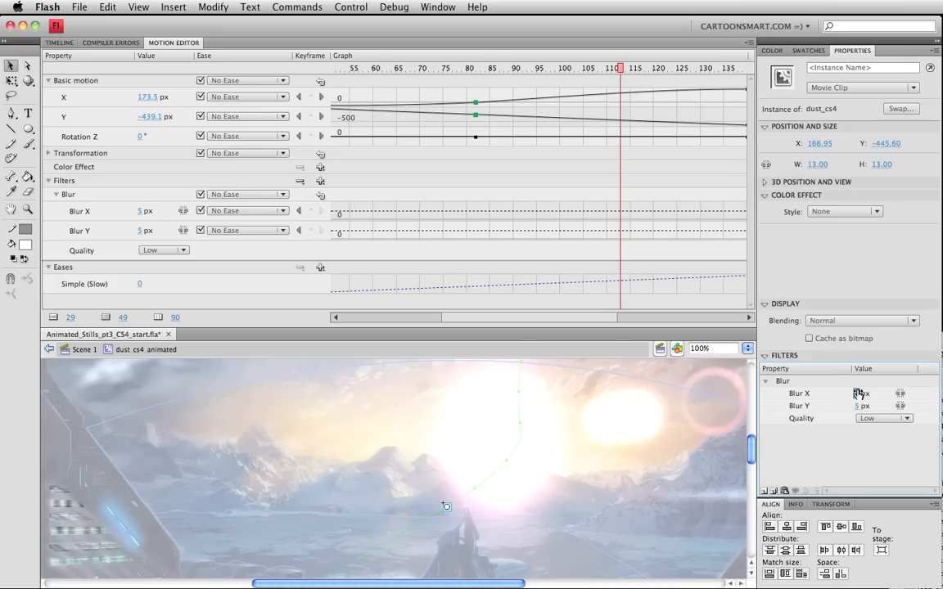
pyautogui.moveTo(857, 395); pyautogui.dragTo(865, 401)
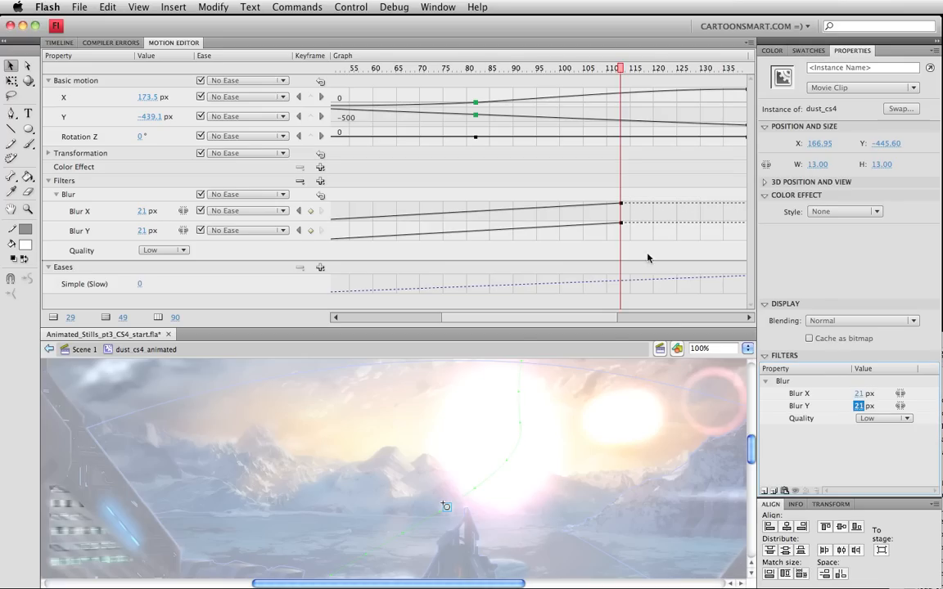
# Step: Move the dust's X and Y position keyframe from frame 82 to about frame 94
pyautogui.moveTo(589, 230)
pyautogui.moveTo(465, 142)
pyautogui.moveTo(479, 108); pyautogui.dragTo(533, 104)
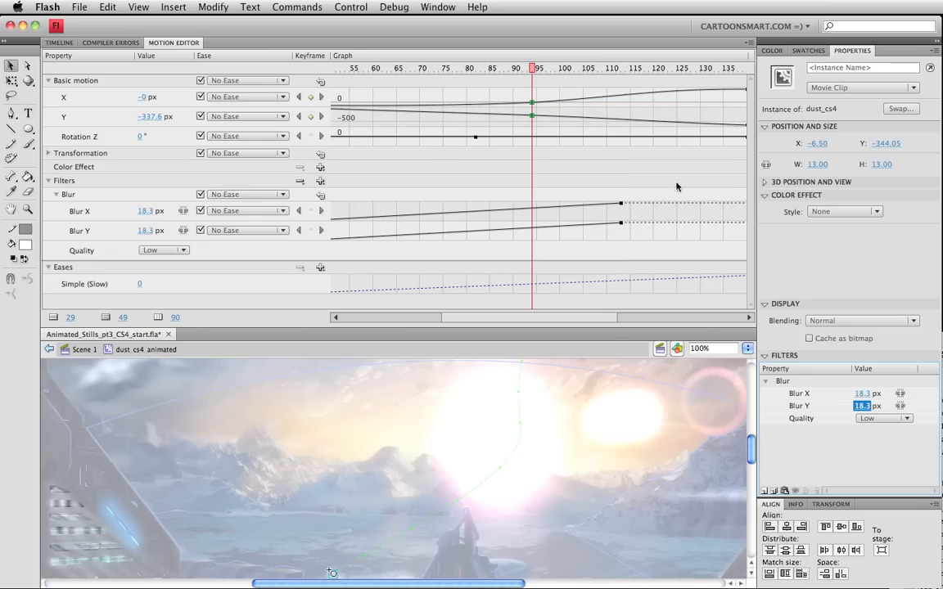
# Step: Reduce the dust's blur to 8 px in X and 12 px in Y at about frame 185
pyautogui.press('Return')
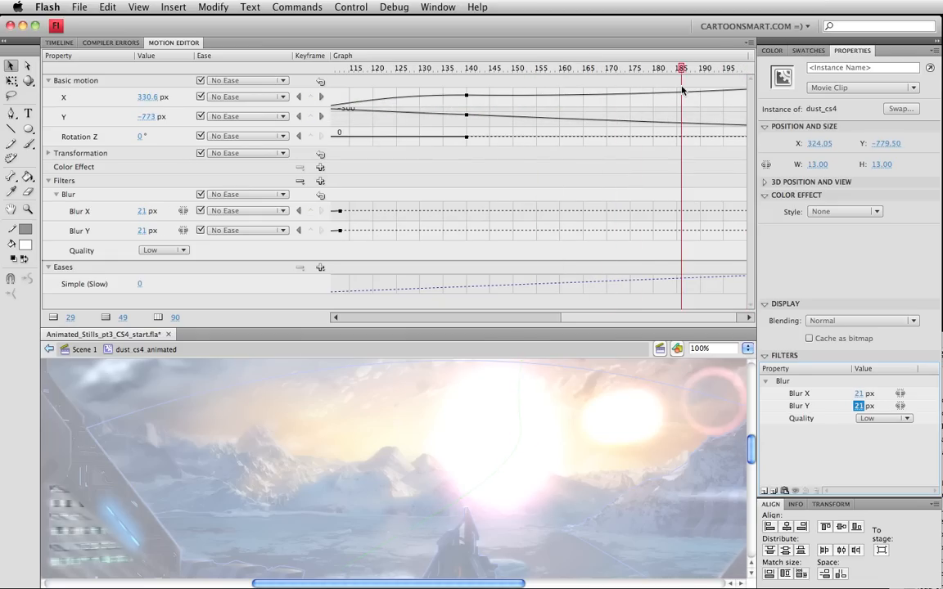
pyautogui.moveTo(857, 393)
pyautogui.mouseDown()
pyautogui.moveTo(840, 394)
pyautogui.moveTo(849, 406)
pyautogui.moveTo(866, 397)
pyautogui.mouseUp()
pyautogui.click(858, 396)
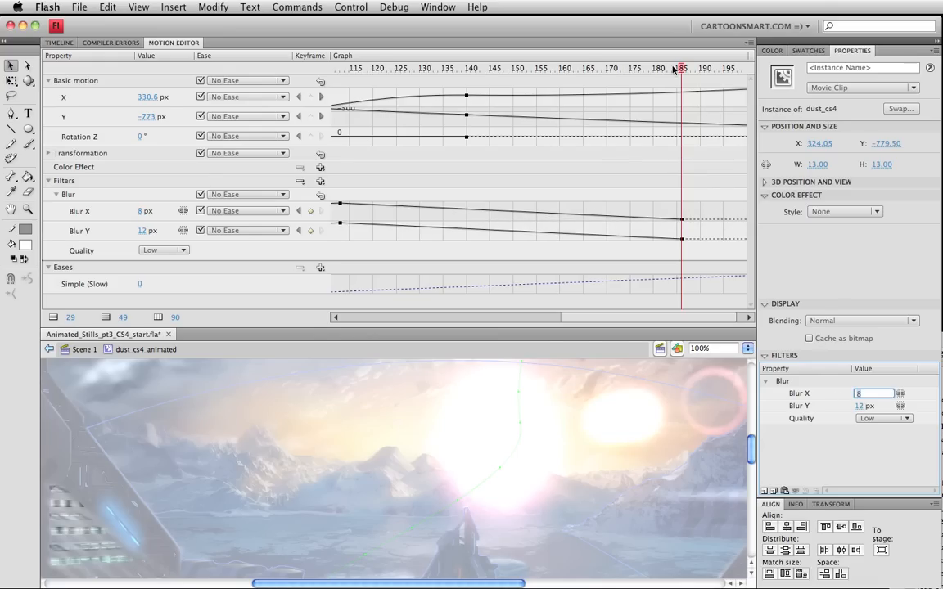
# Step: Scrub through the blurred dust movement and set the tween's Simple (Slow) ease to 12
pyautogui.moveTo(676, 68); pyautogui.dragTo(713, 98)
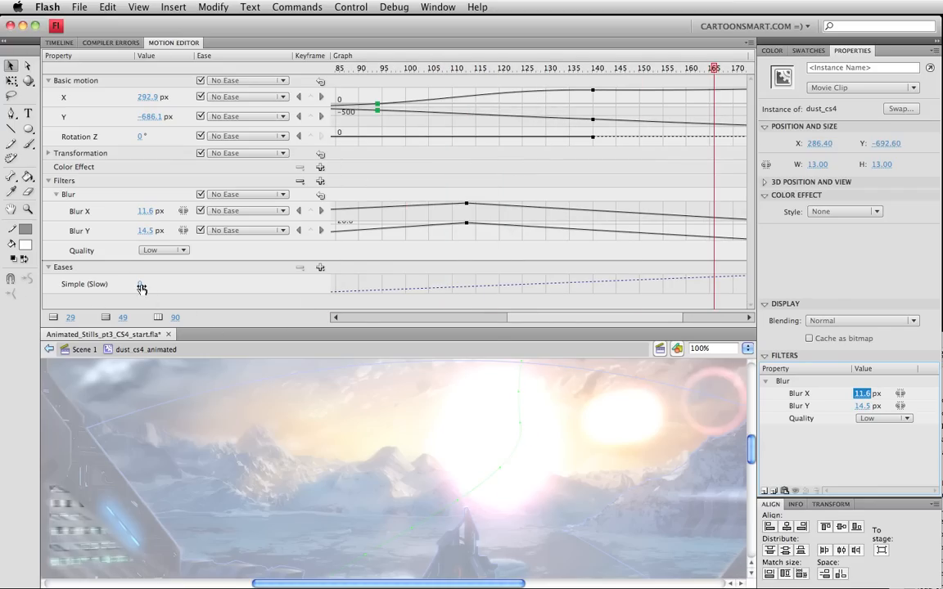
pyautogui.moveTo(140, 284); pyautogui.dragTo(237, 285)
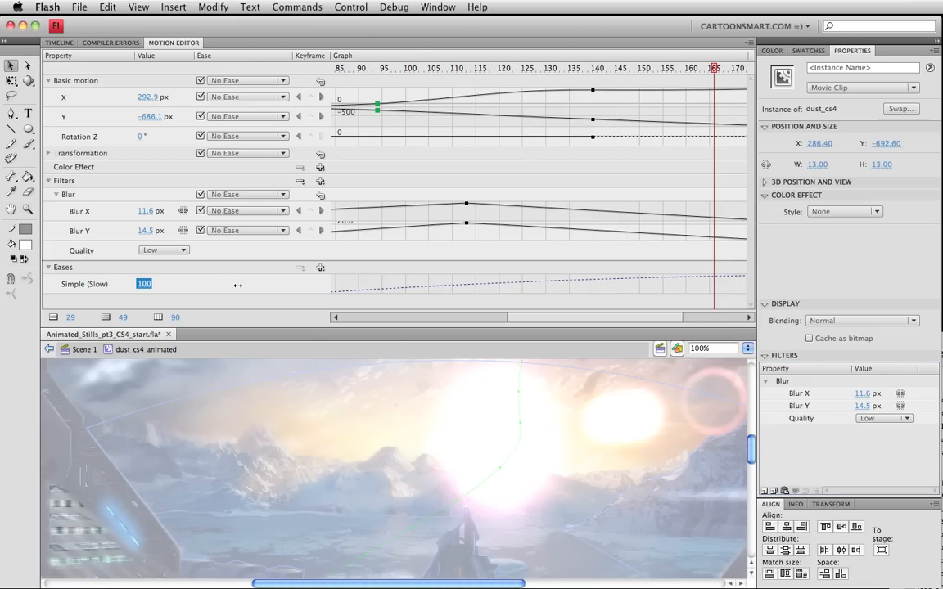
pyautogui.moveTo(358, 288); pyautogui.dragTo(295, 282)
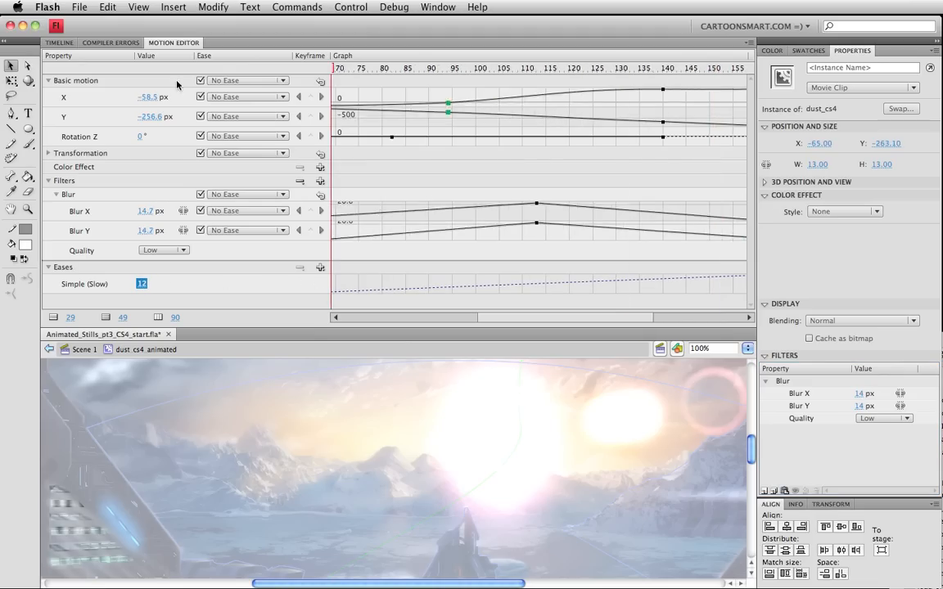
# Step: Return to the Scene 1 timeline and test the movie to review the animated dust, closing the preview at the end
pyautogui.click(83, 351)
pyautogui.click(58, 43)
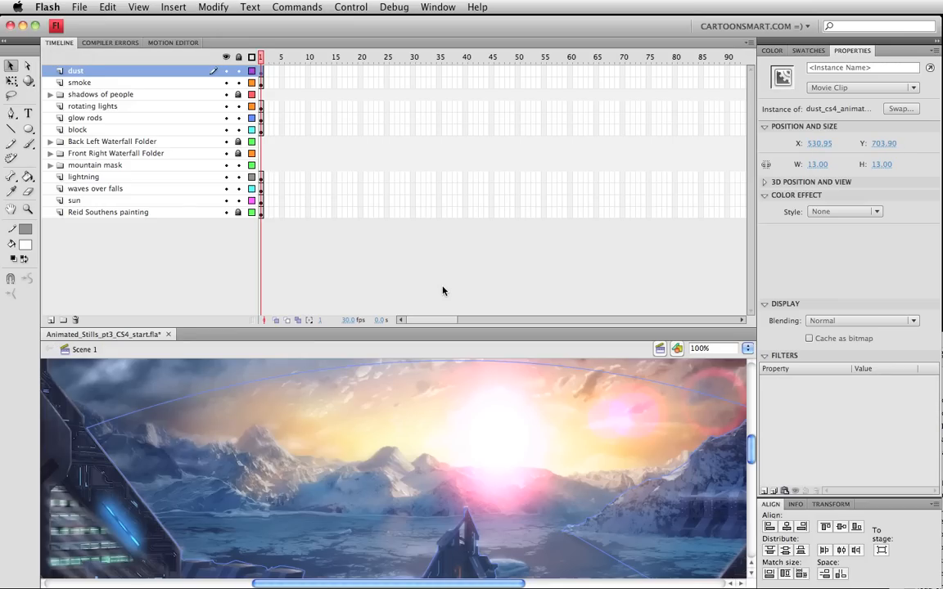
pyautogui.press('super+Return')
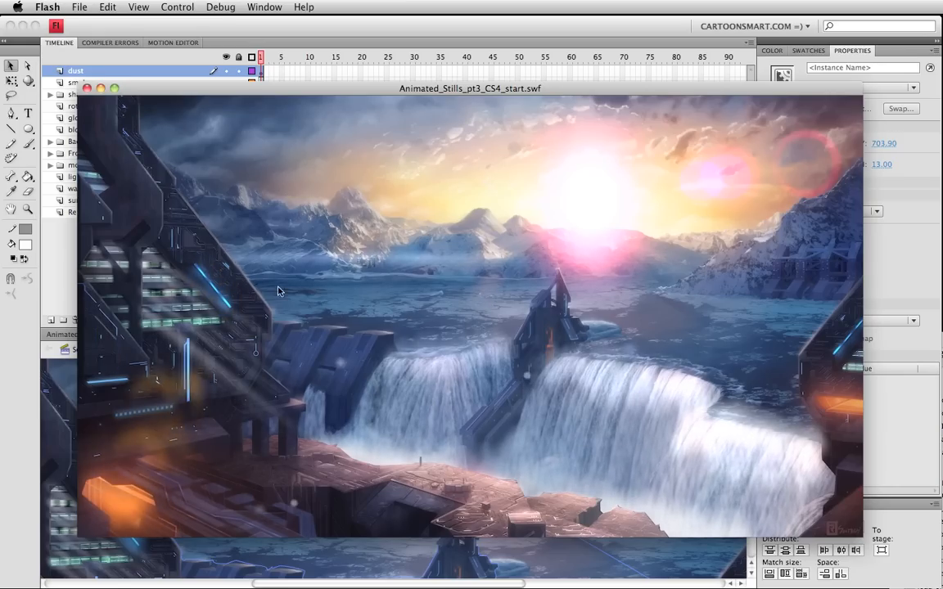
pyautogui.click(86, 89)
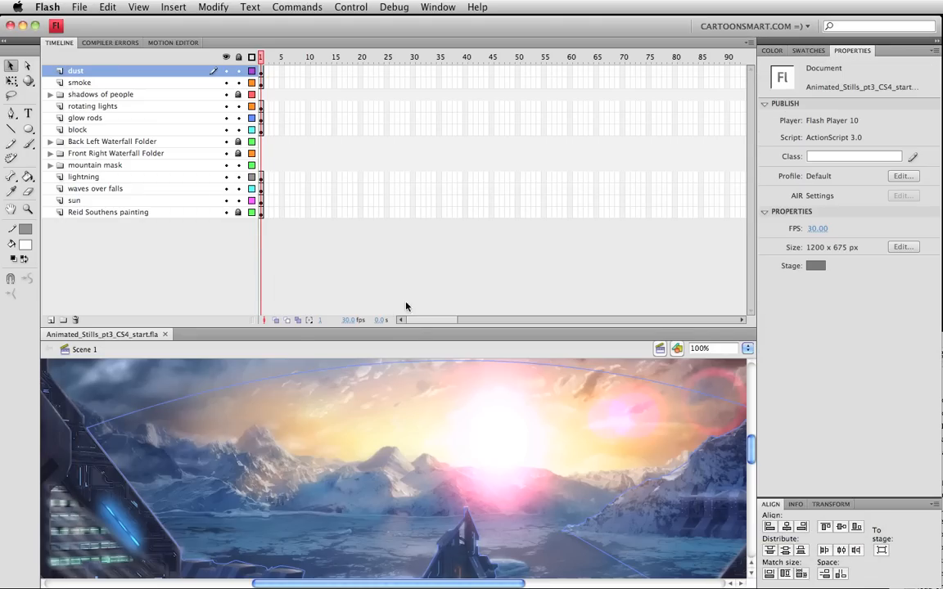
# Step: Shorten the timeline area to give the stage more room and show the dust below the waterfalls
pyautogui.moveTo(414, 327); pyautogui.dragTo(435, 250)
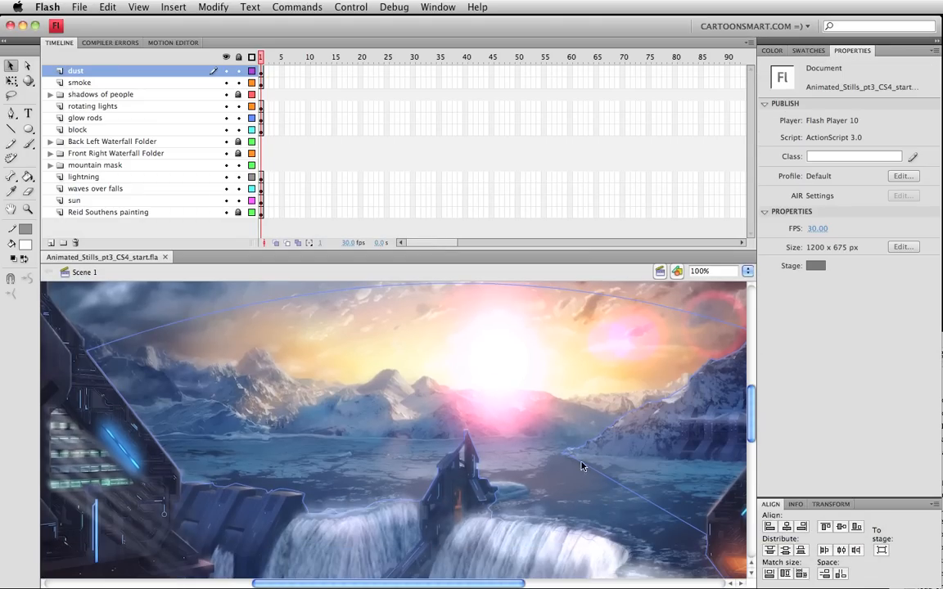
pyautogui.moveTo(747, 414); pyautogui.dragTo(747, 442)
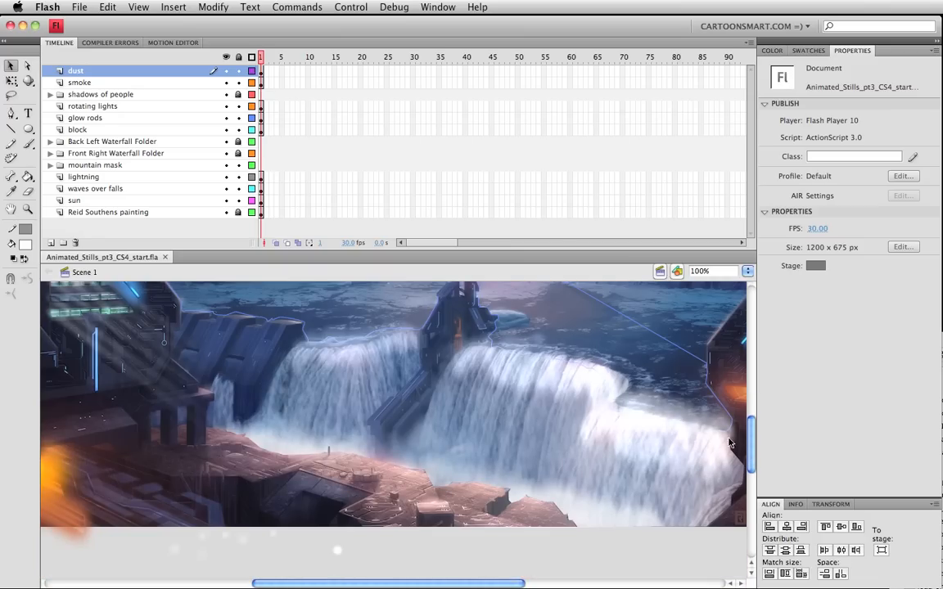
pyautogui.scroll(1, 559, 499)
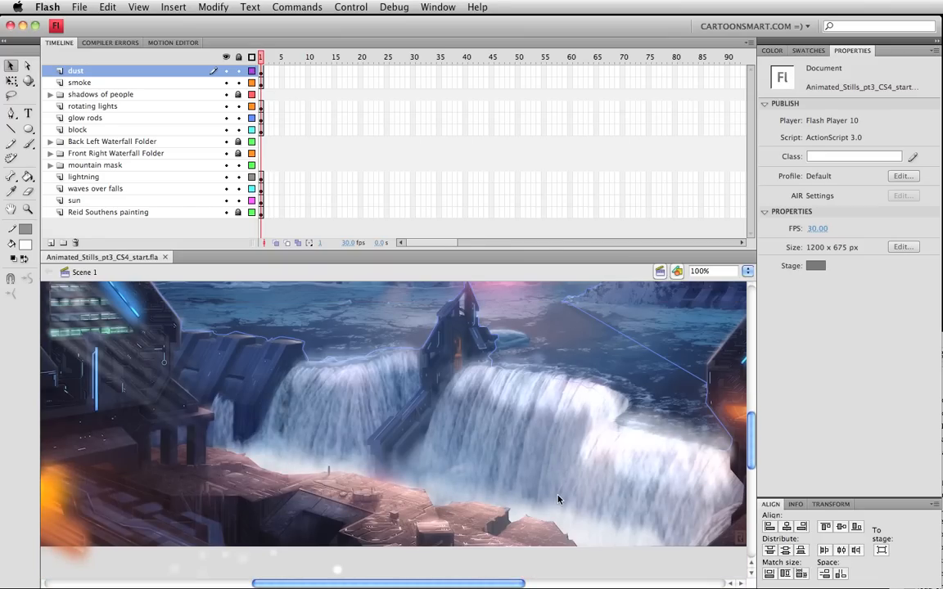